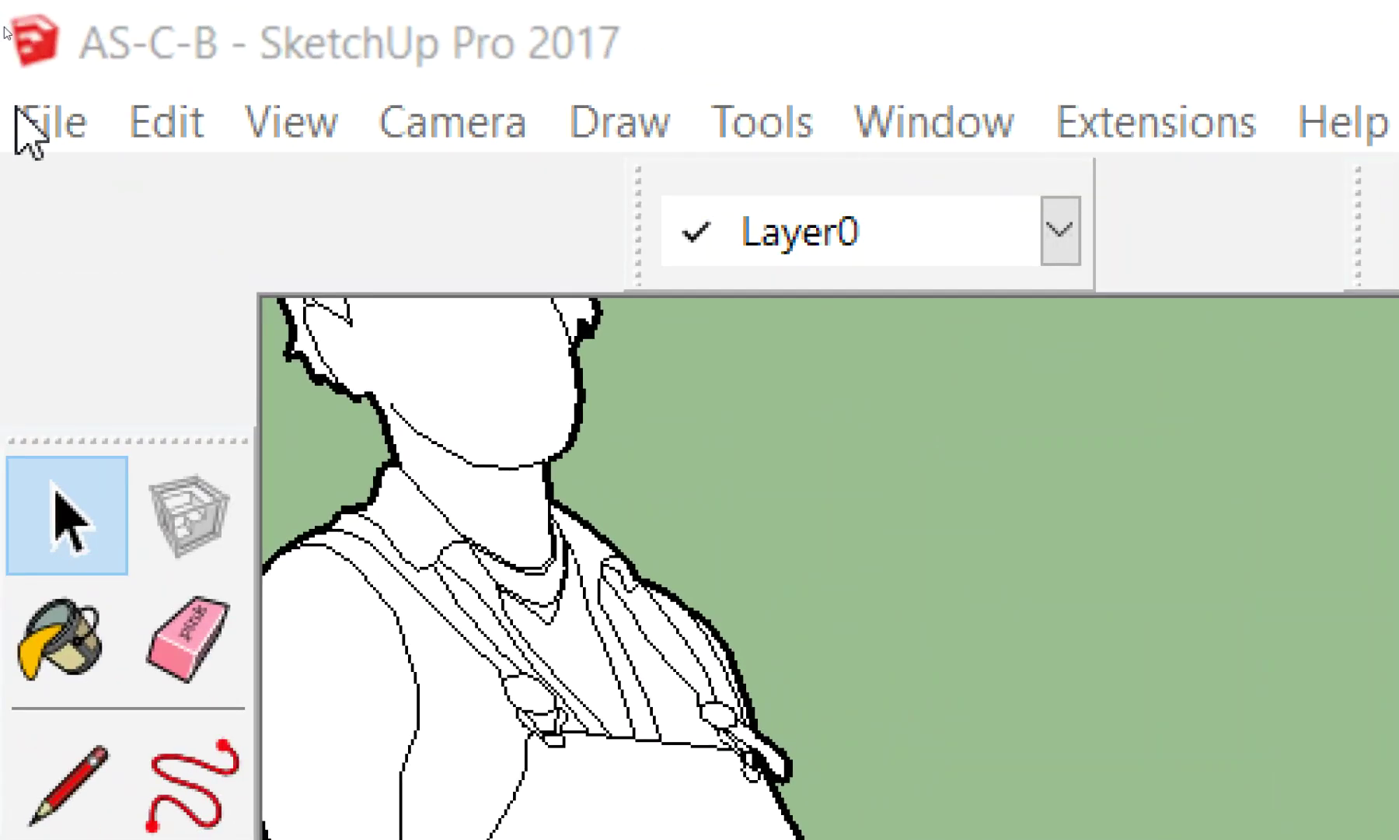
Step: Open the AS-C-B column model from File > Open and dismiss the version notice
click(23, 124)
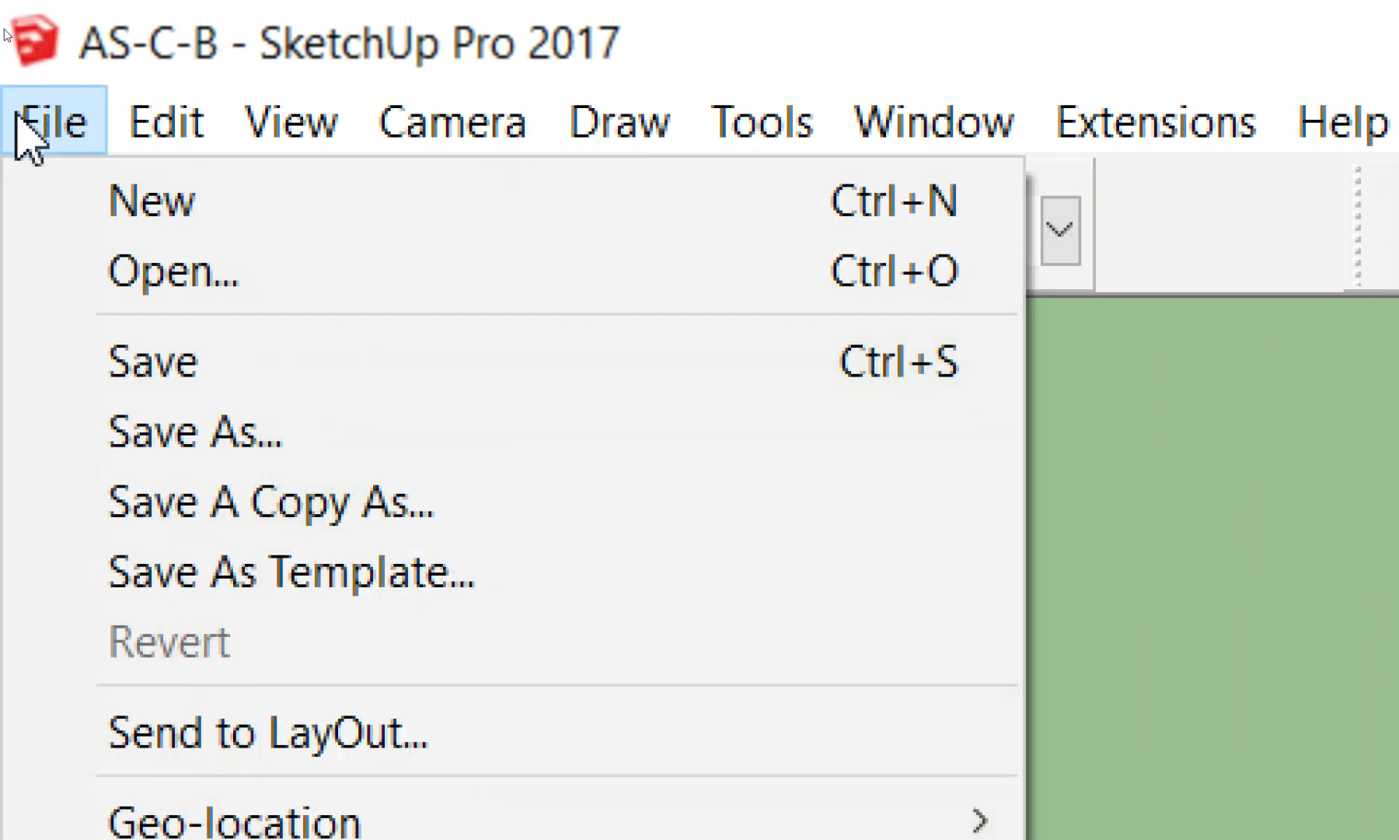
click(128, 274)
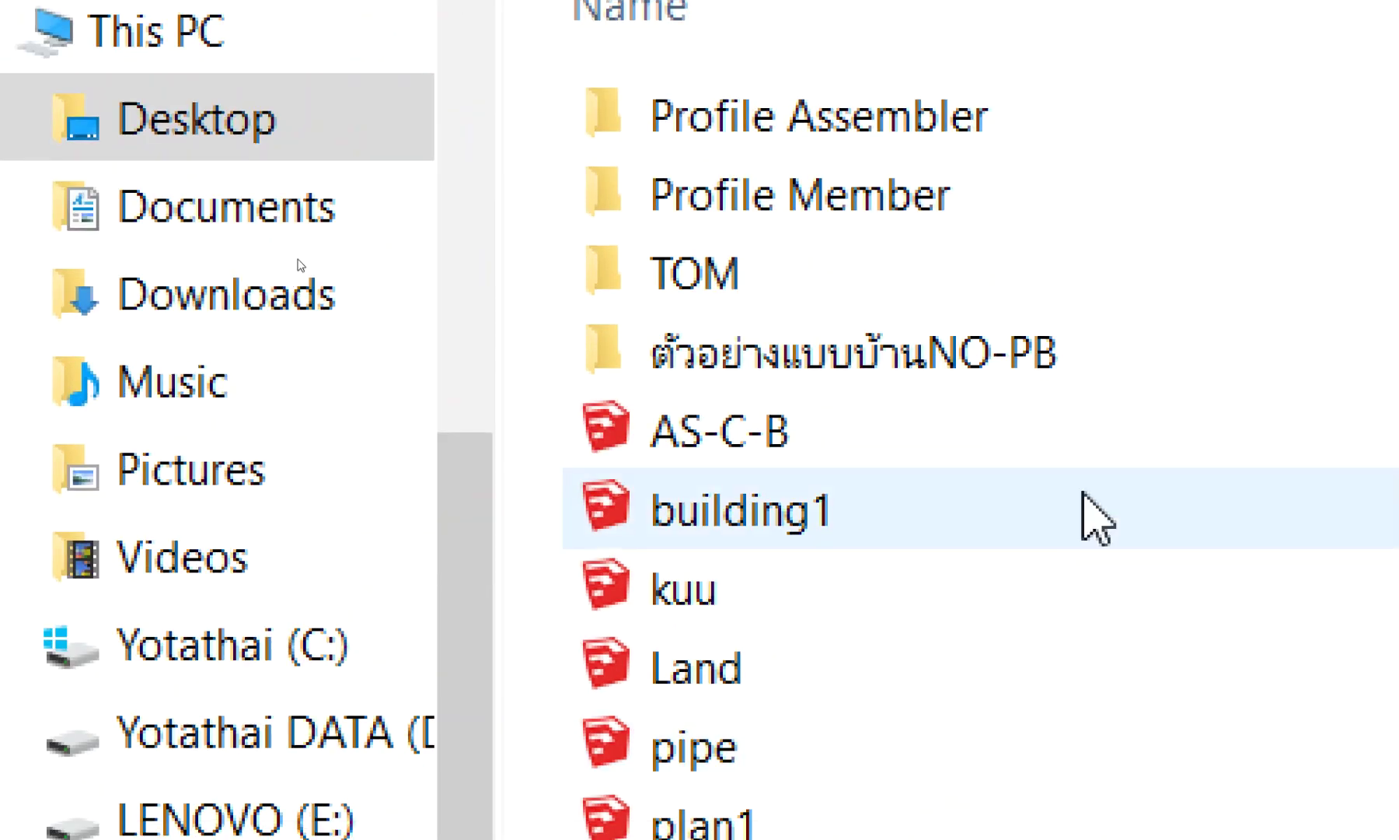
click(1110, 443)
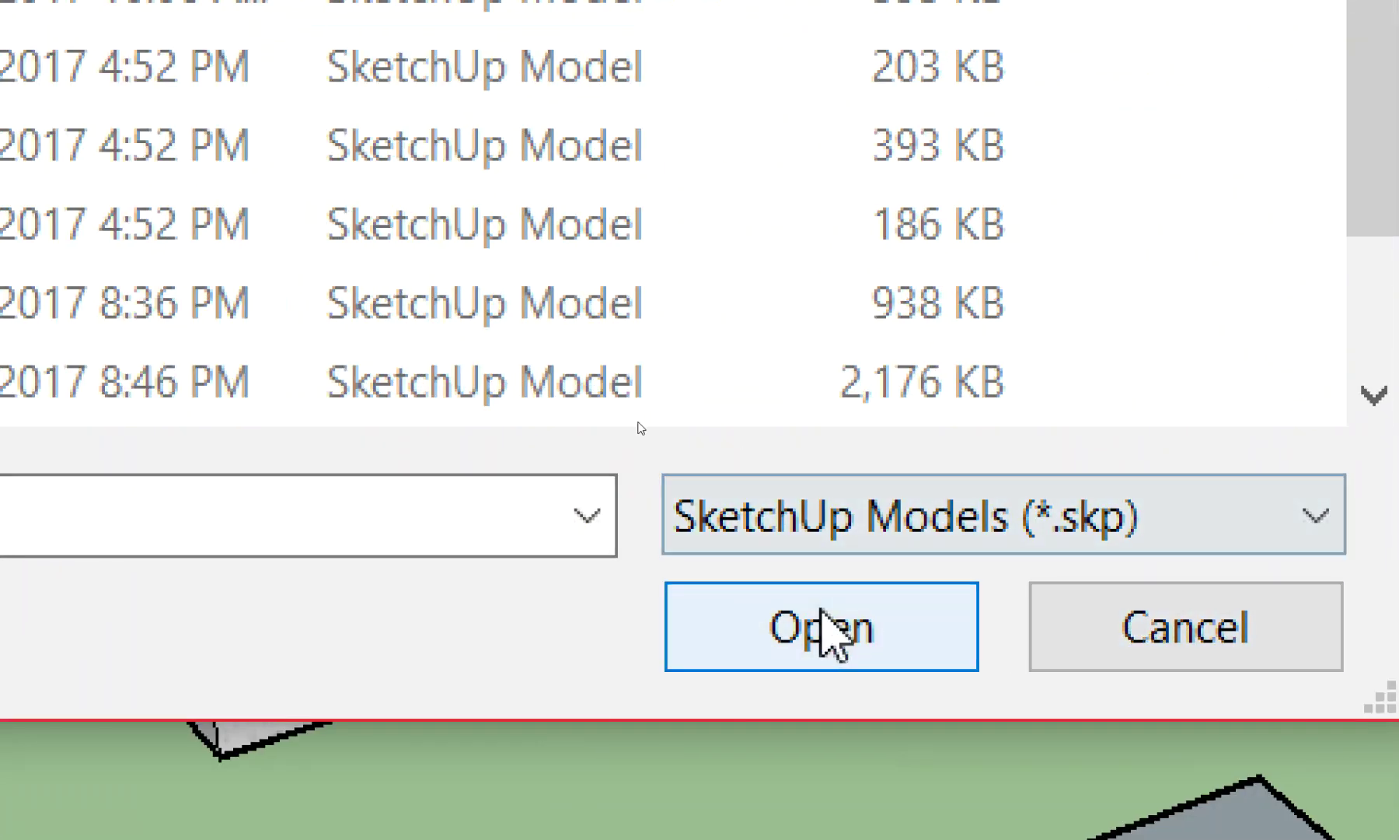
click(827, 626)
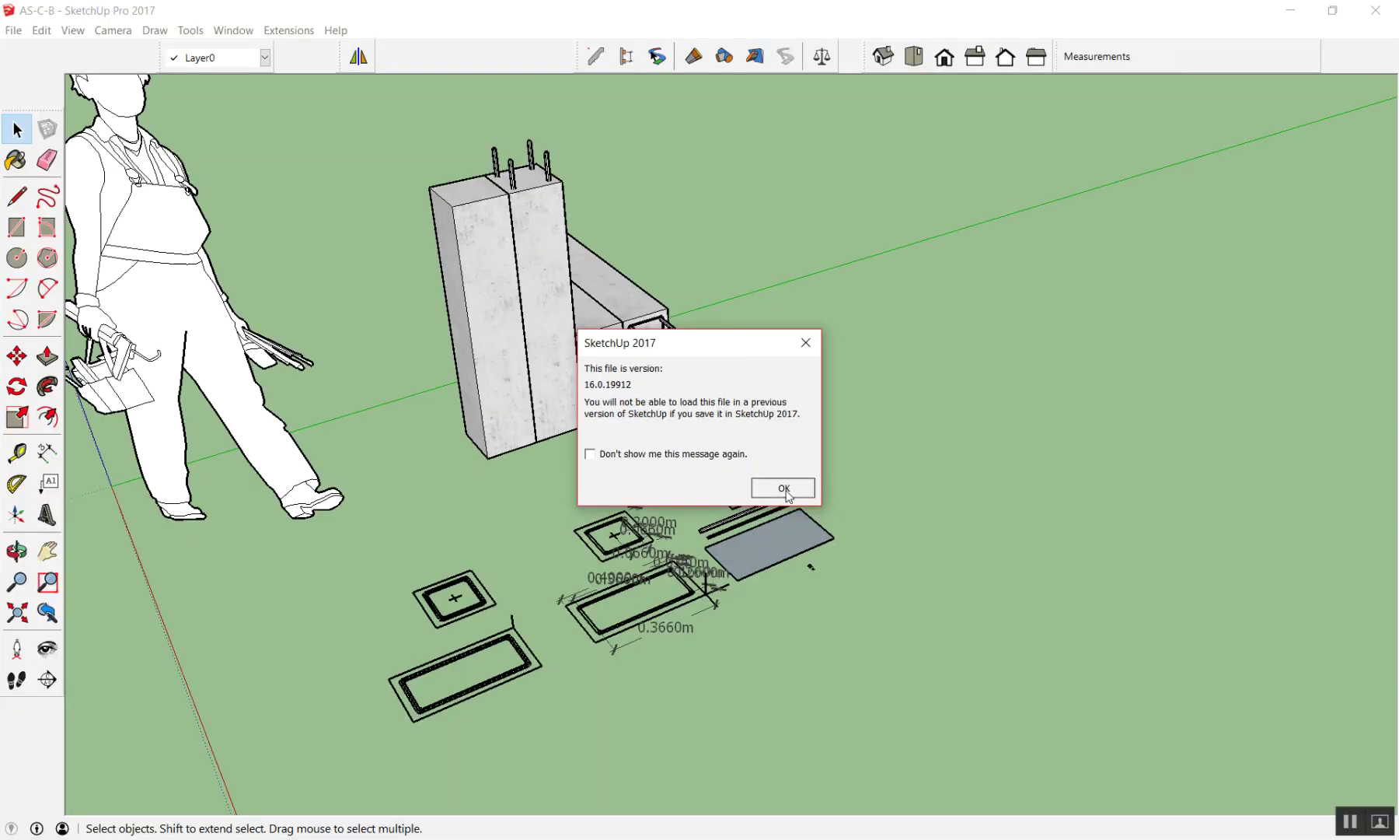
click(783, 487)
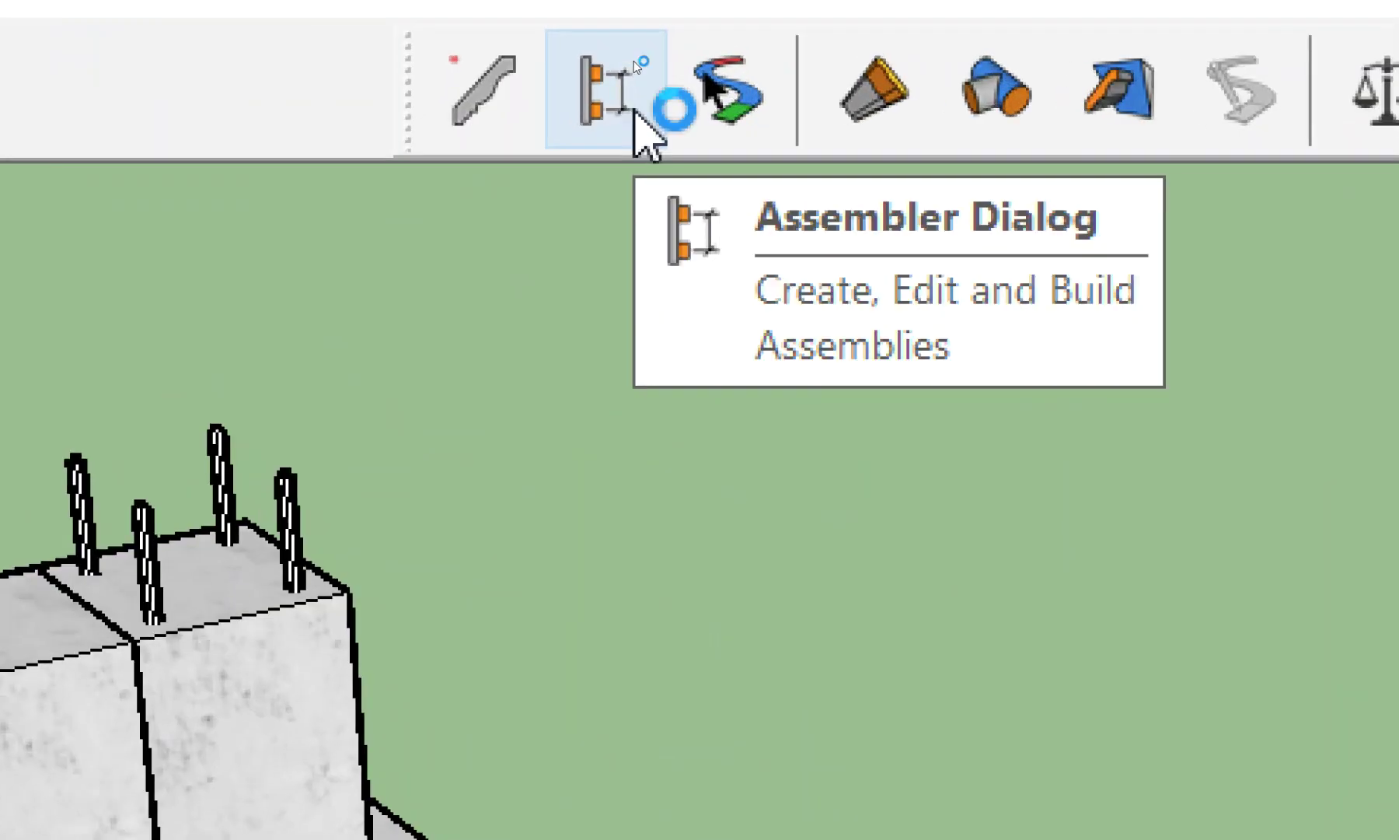
click(634, 109)
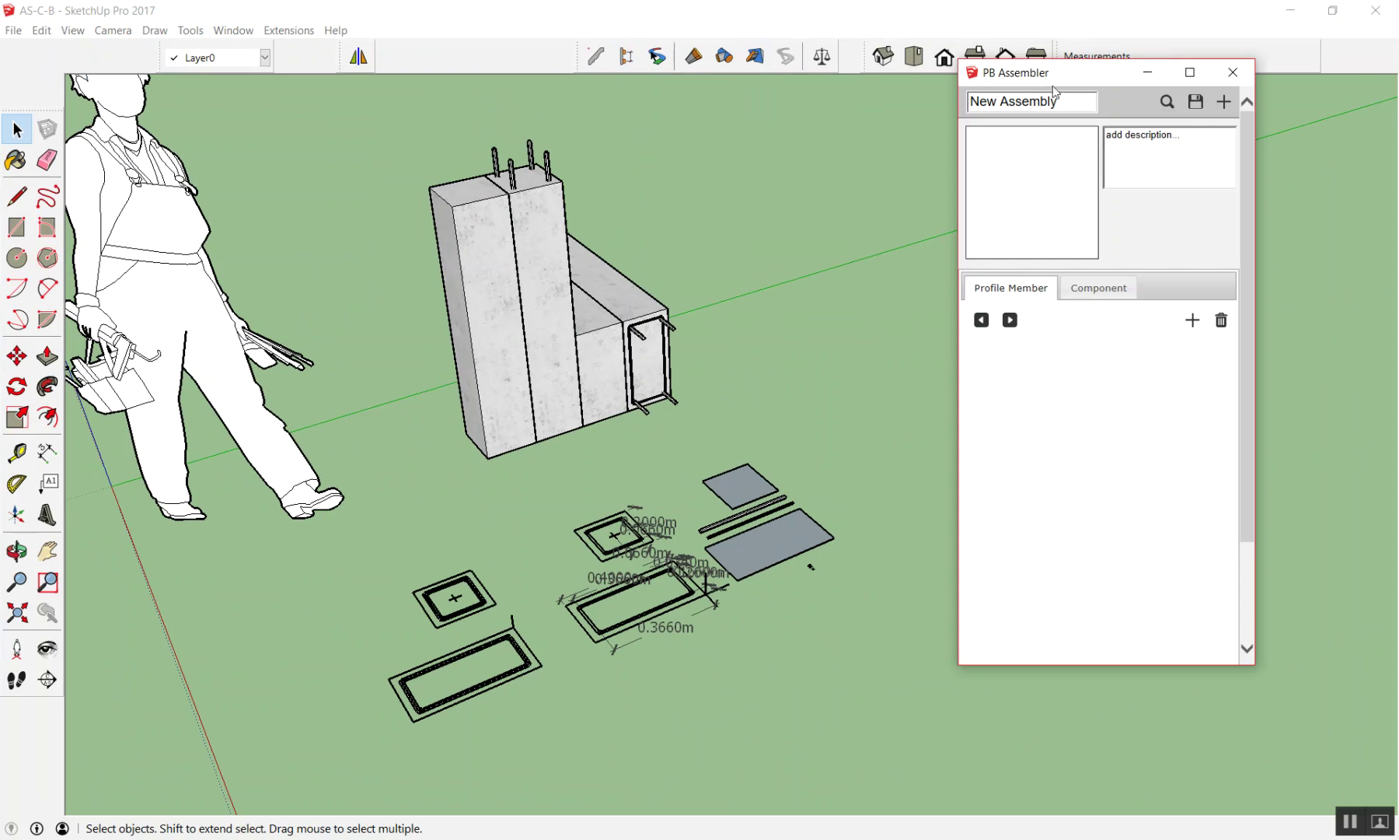
Step: Place PB Assembler and Profile Builder 2 side by side, then sample a model member's profile
drag(1057, 73, 1143, 97)
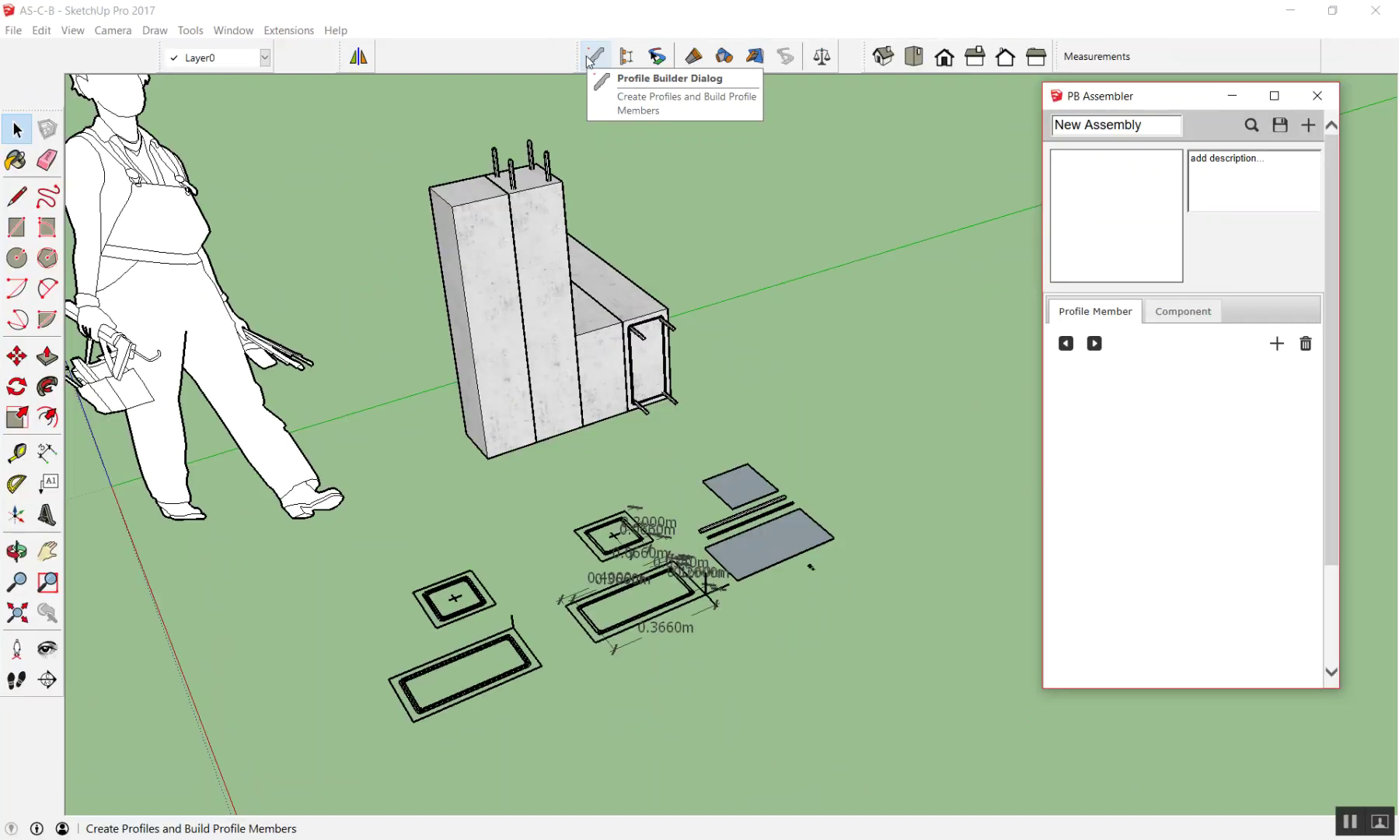
click(595, 56)
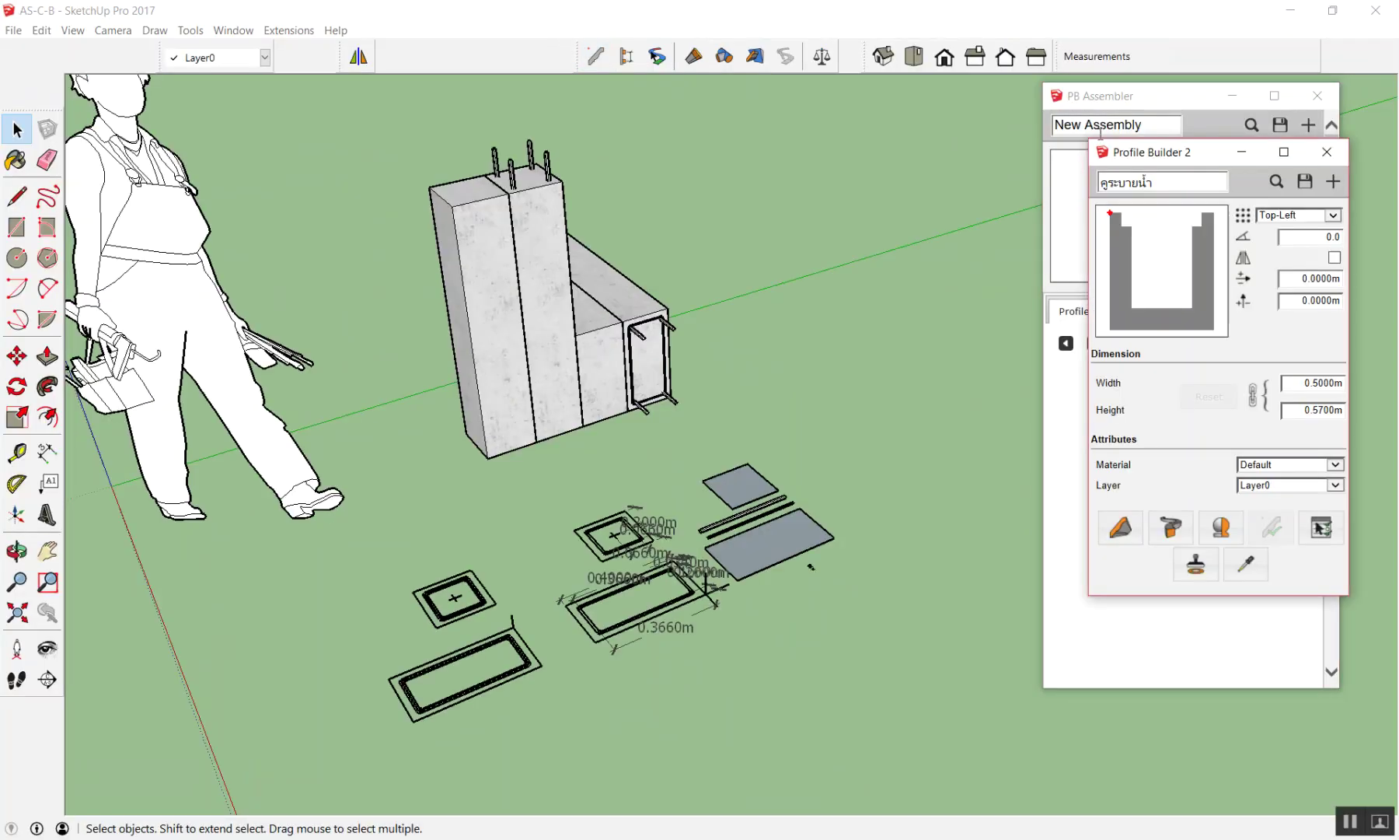
drag(1197, 150, 875, 96)
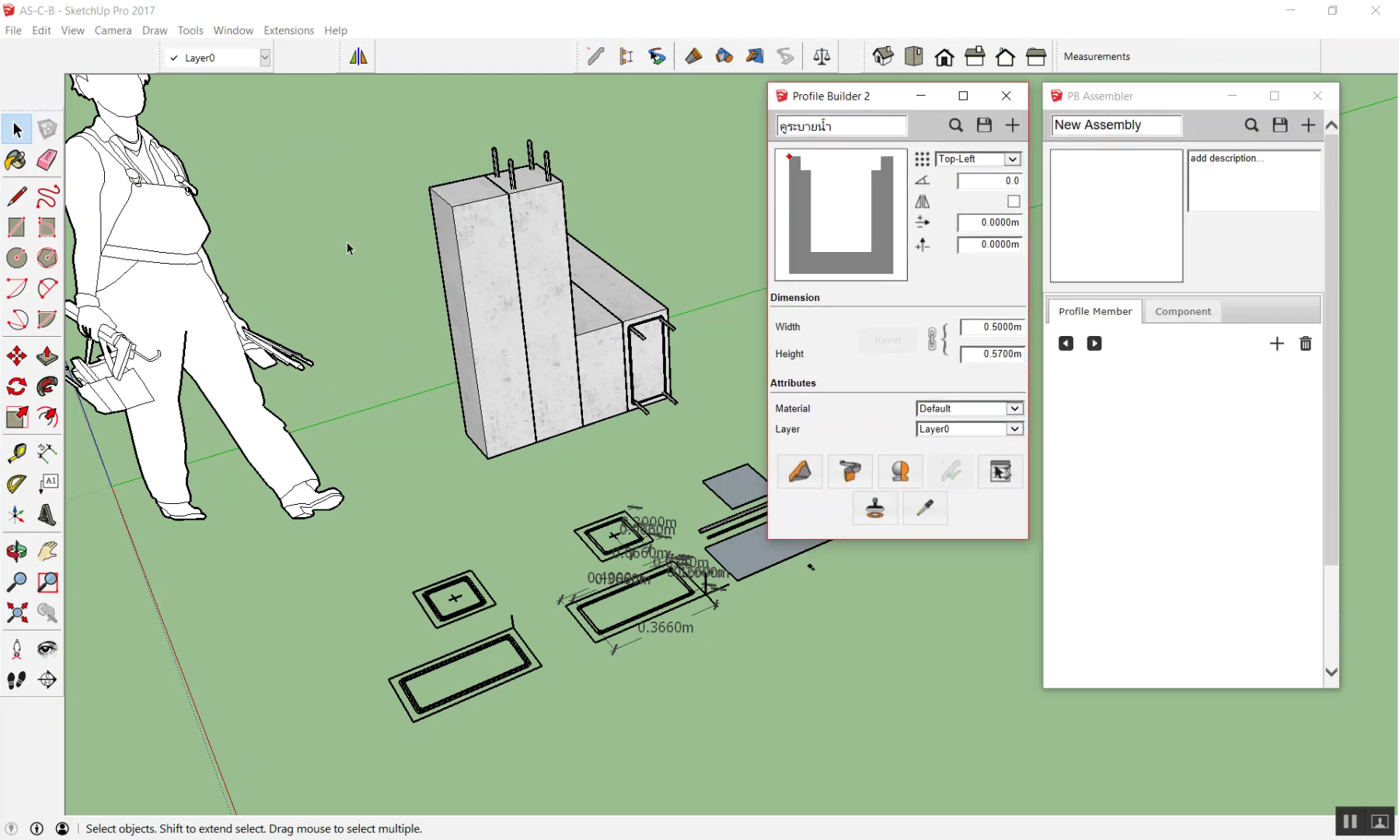
scroll(347, 242, up, 1)
scroll(401, 206, up, 2)
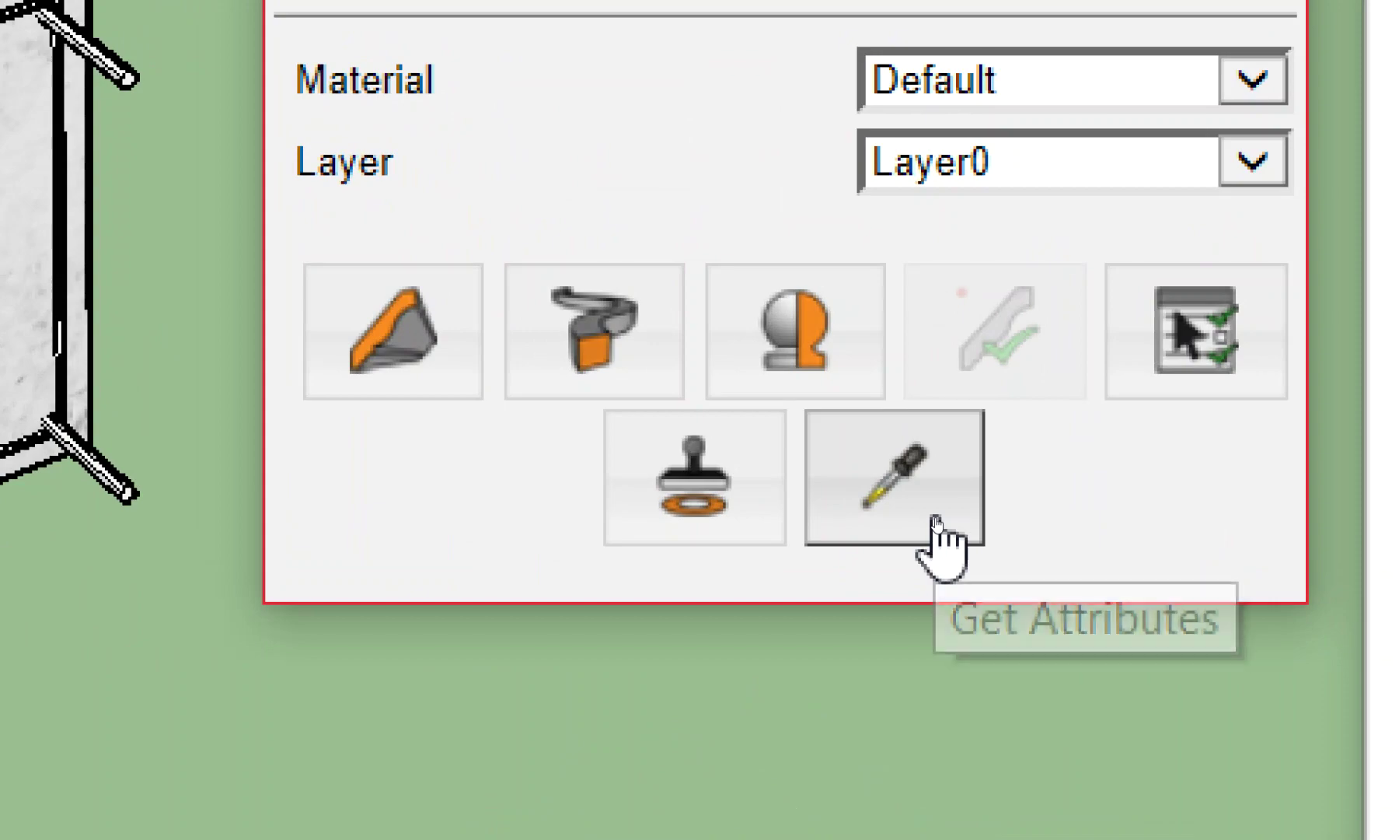
click(931, 506)
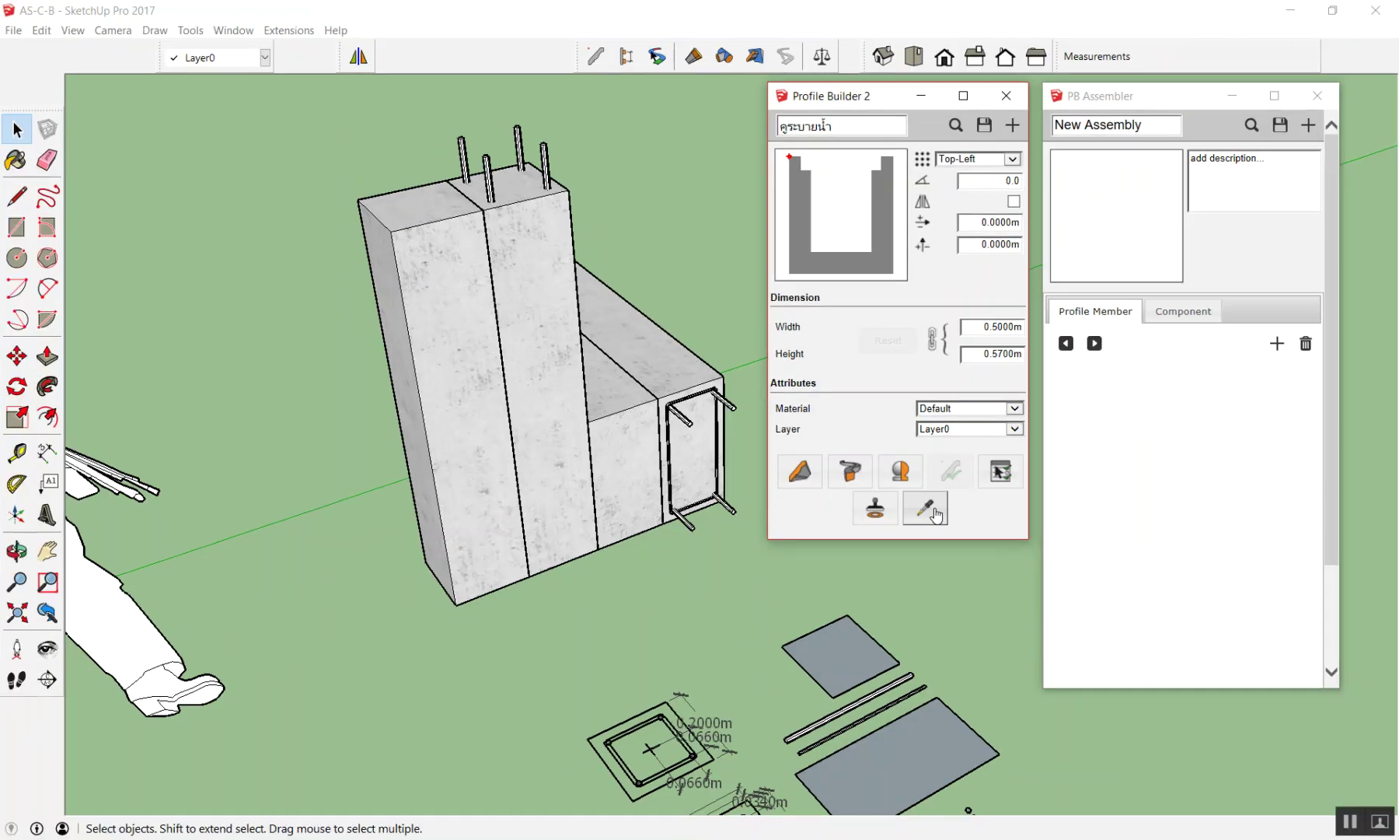
middle_drag(475, 338, 467, 354)
scroll(451, 182, up, 2)
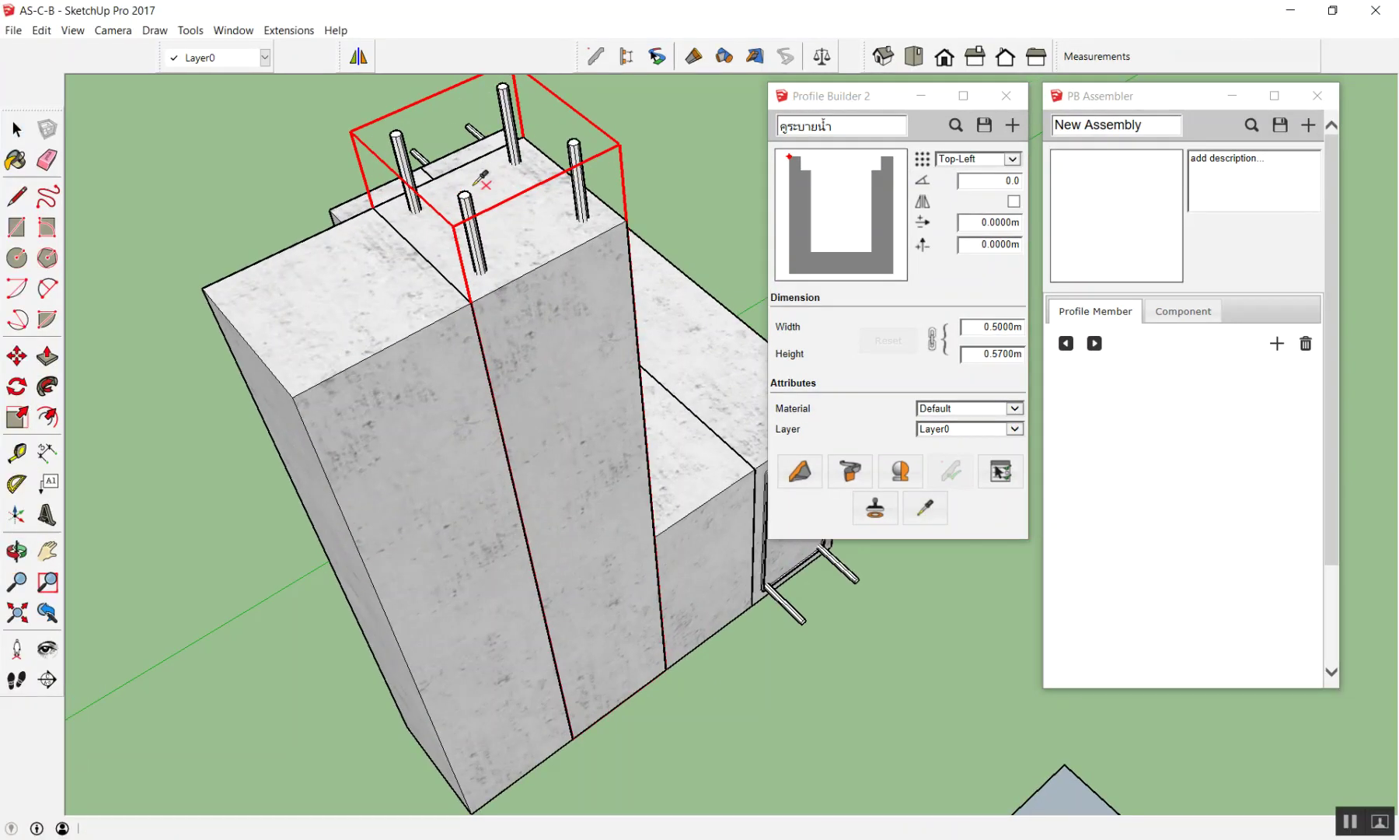
scroll(497, 190, up, 2)
scroll(537, 210, up, 2)
scroll(543, 214, down, 2)
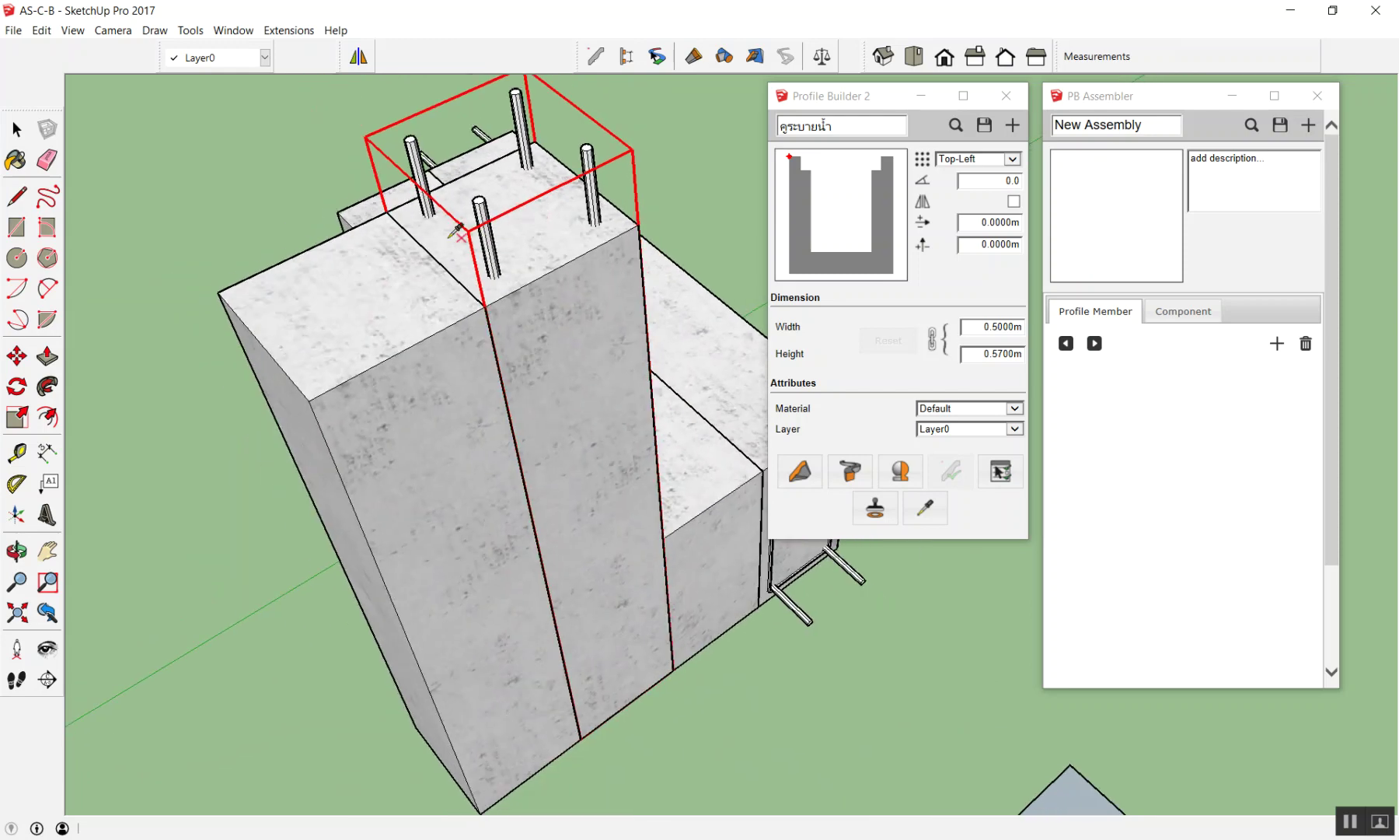
scroll(548, 225, up, 2)
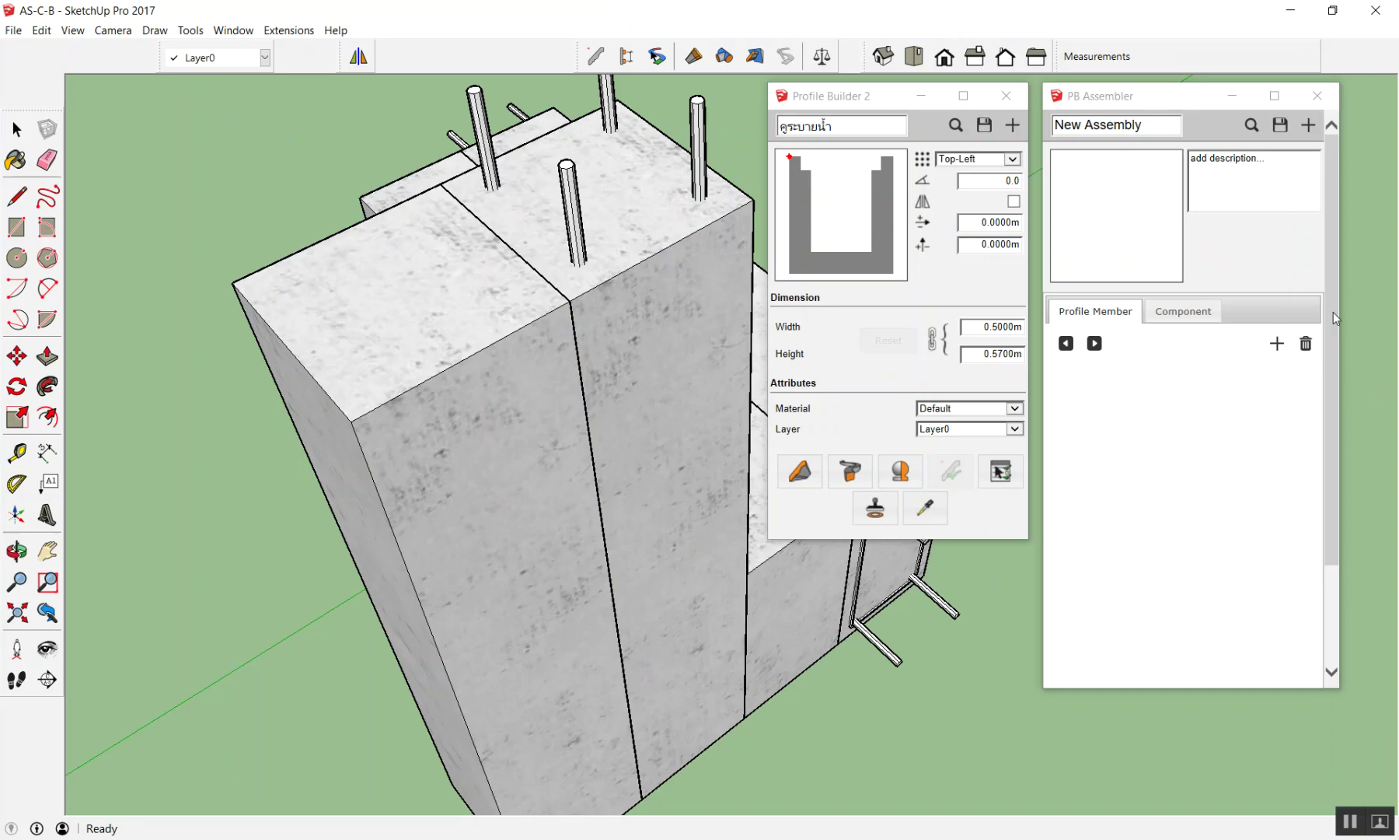
scroll(1334, 311, down, 2)
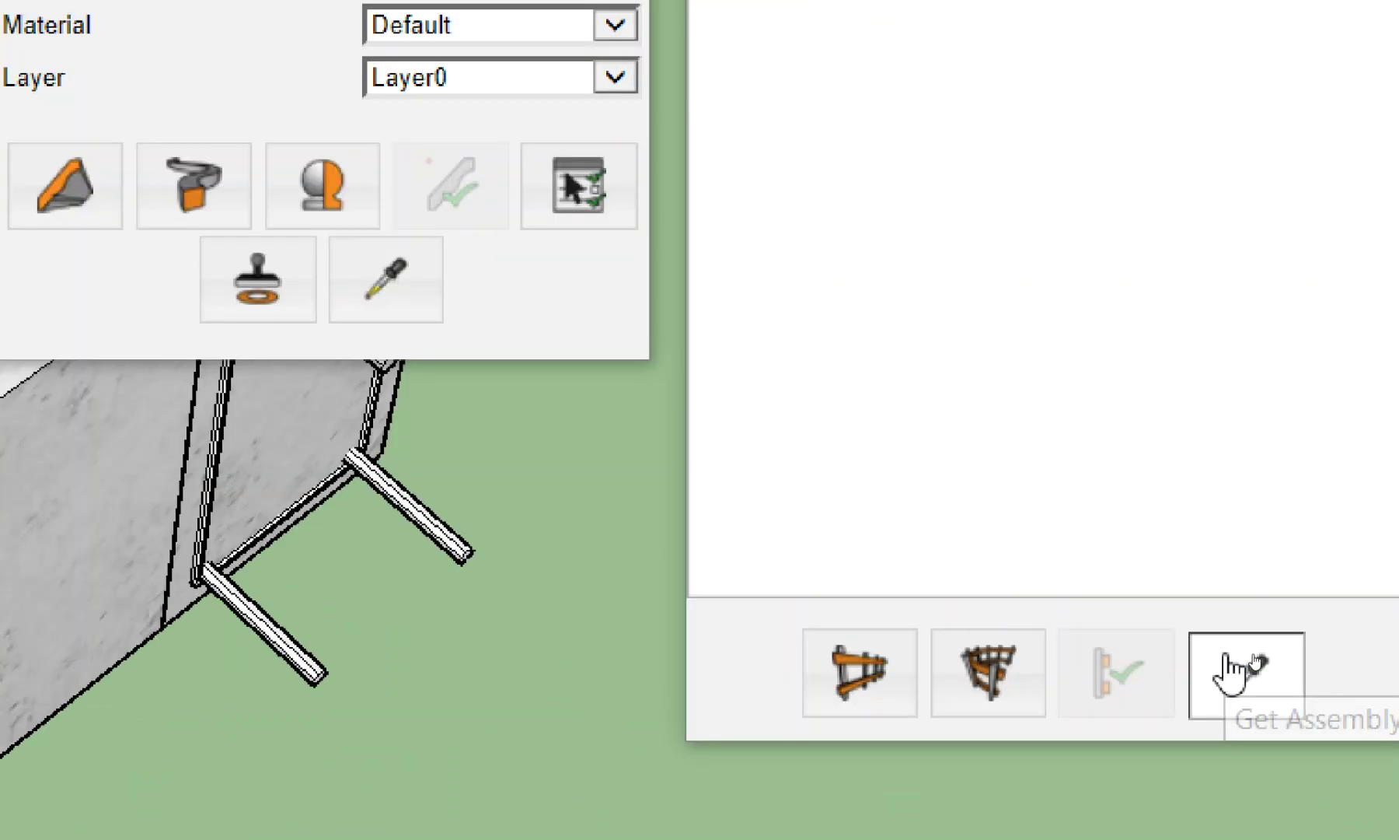
click(966, 336)
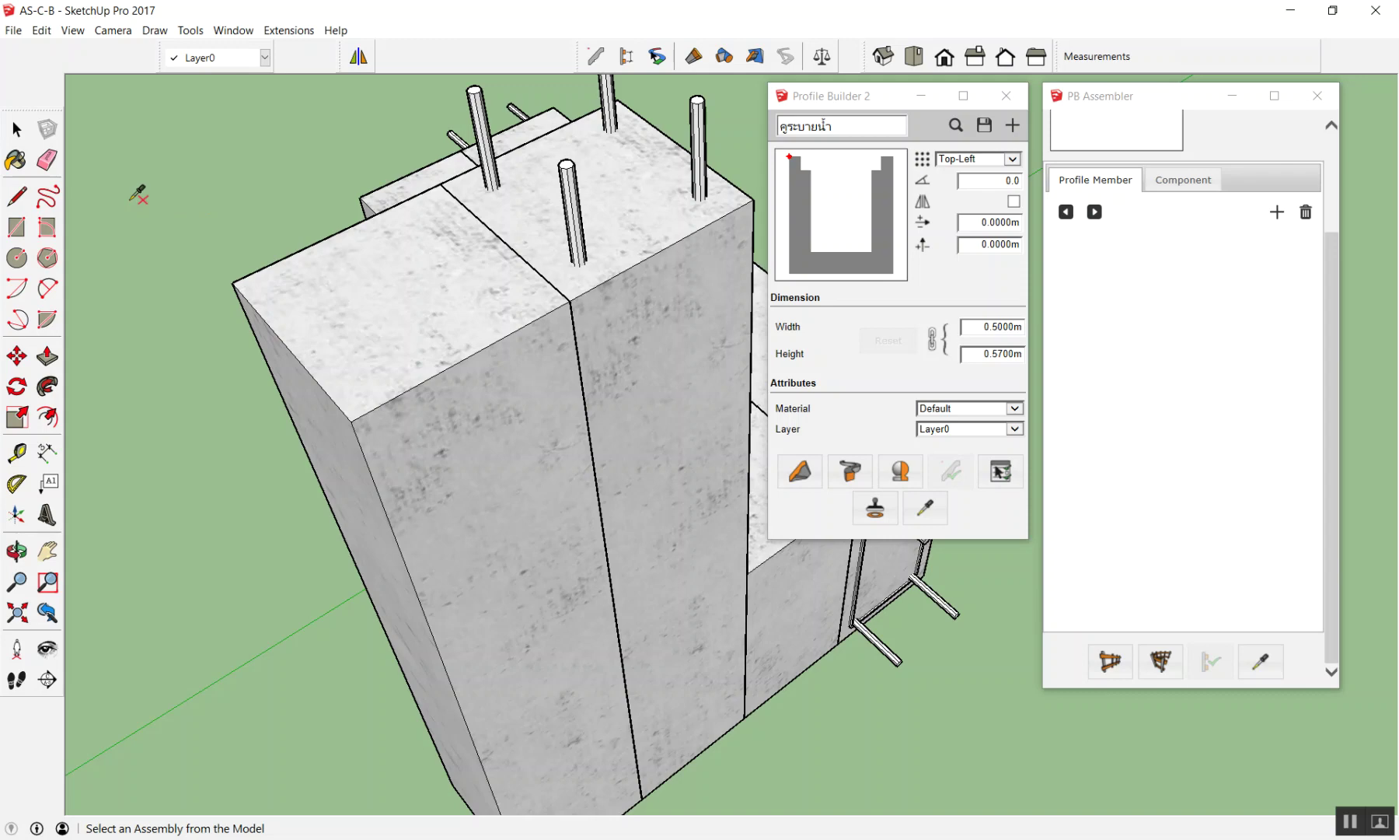
scroll(536, 233, down, 3)
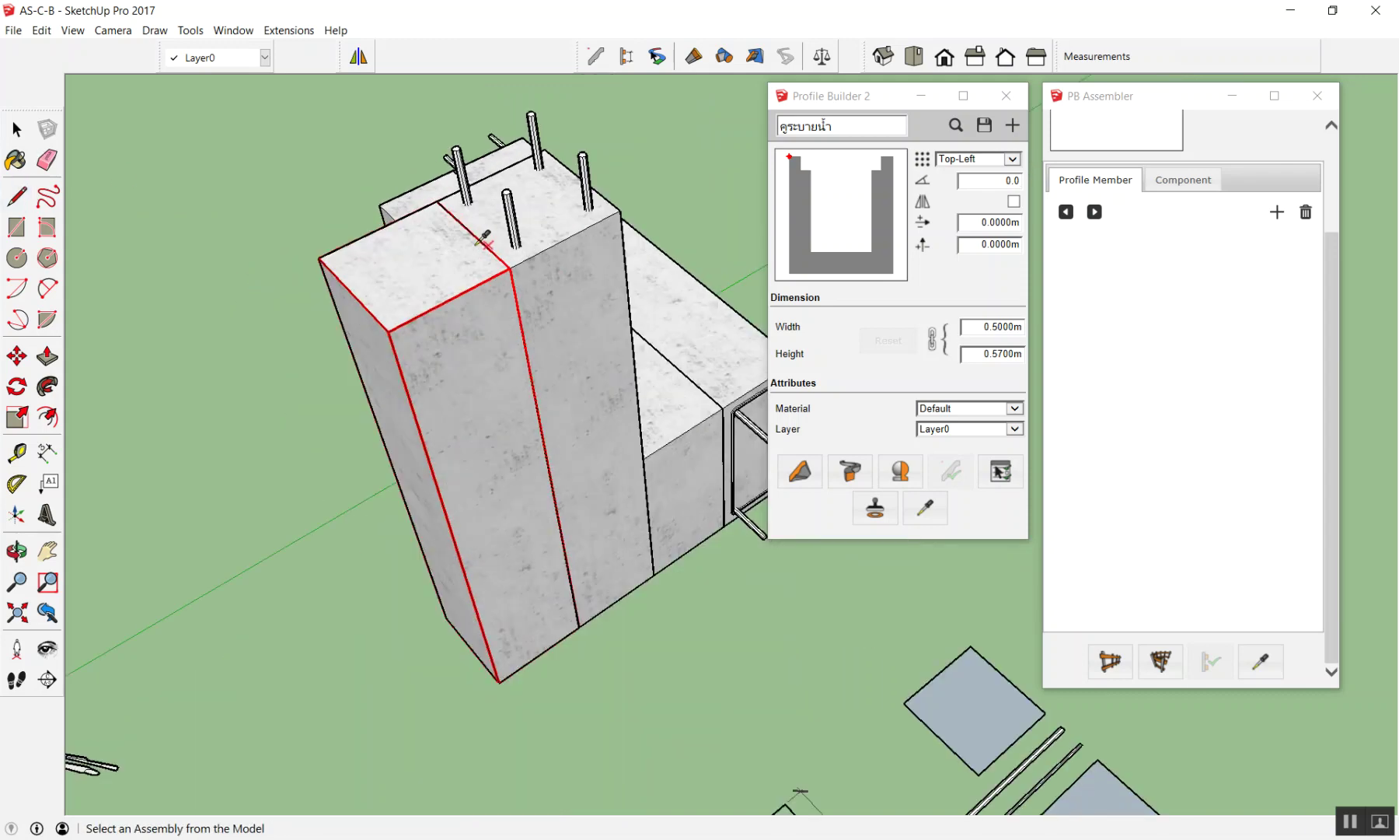
scroll(541, 231, down, 3)
scroll(547, 229, down, 2)
key(space)
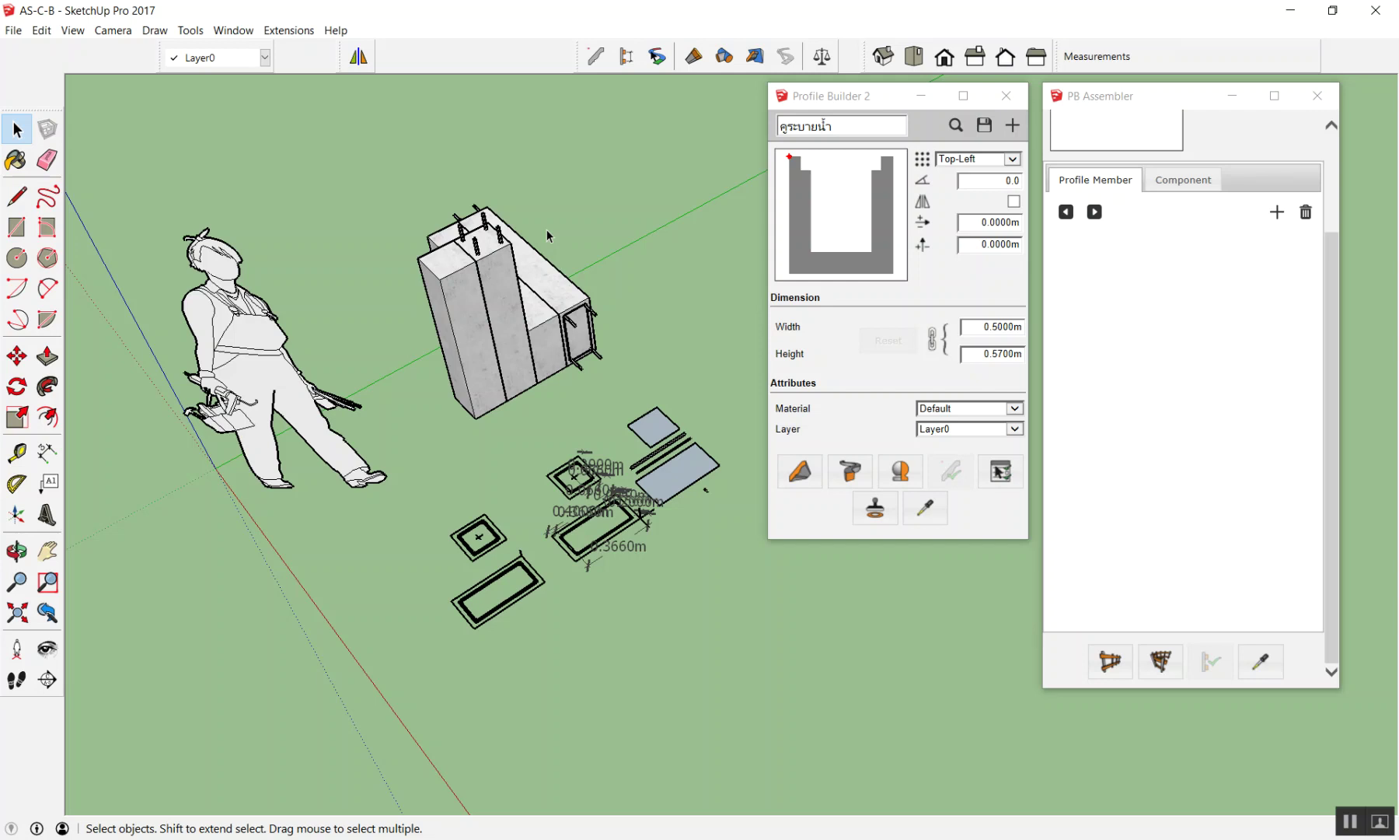
scroll(517, 233, up, 2)
scroll(501, 191, down, 2)
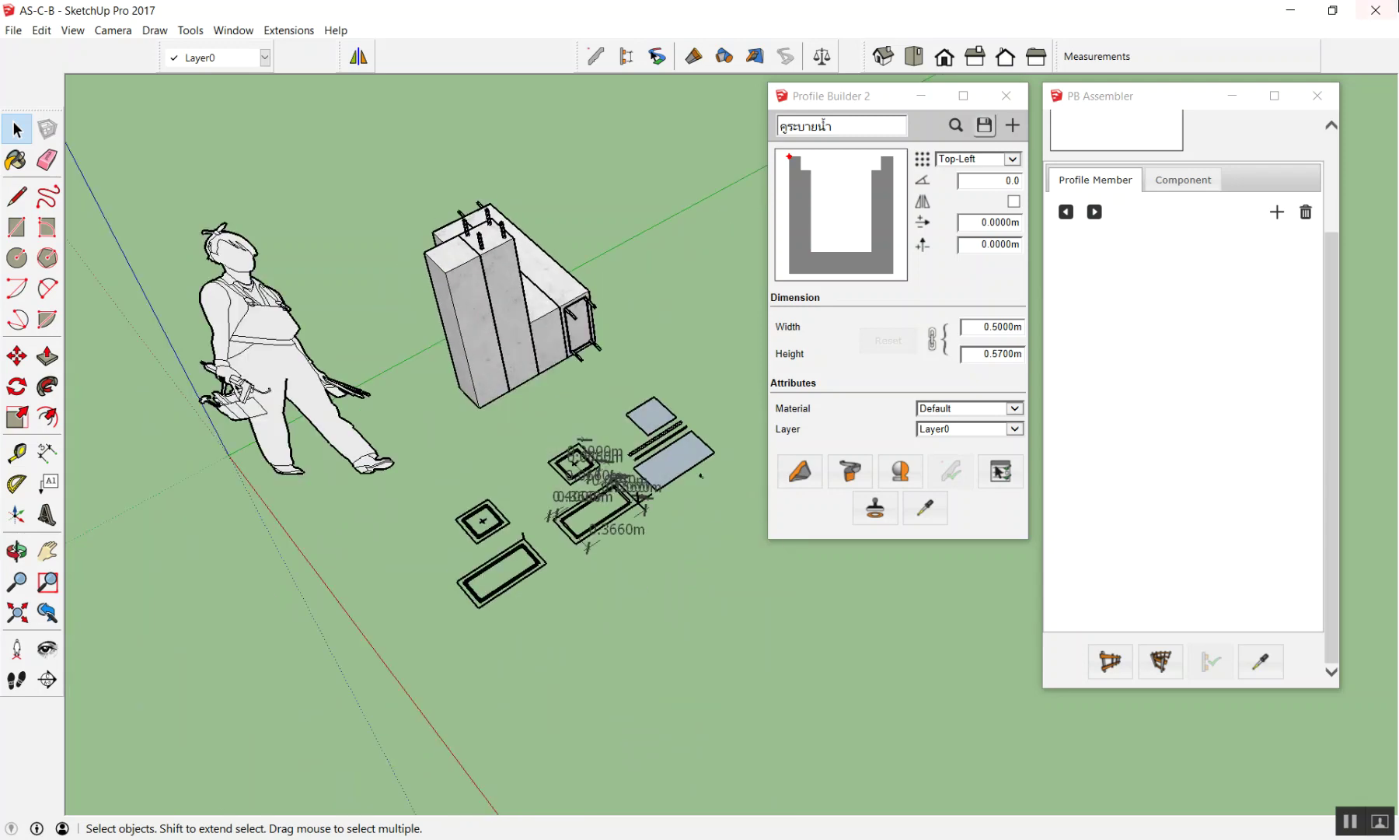
Step: Close Profile Builder 2, move PB Assembler nearer the model, and load assembly C1 from the column
click(1006, 95)
mouse_move(1162, 95)
mouse_down()
mouse_move(967, 109)
mouse_move(943, 128)
mouse_up()
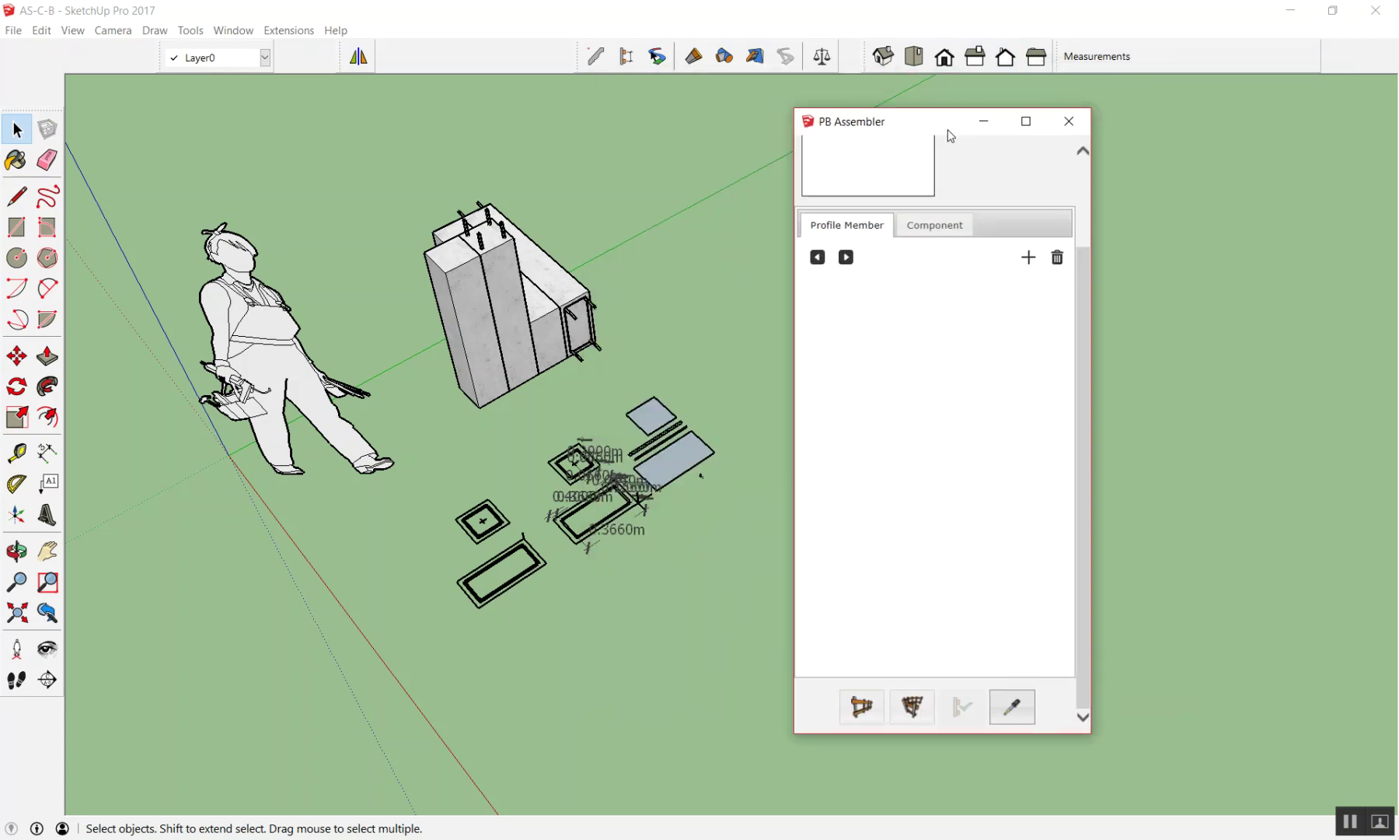
click(1244, 272)
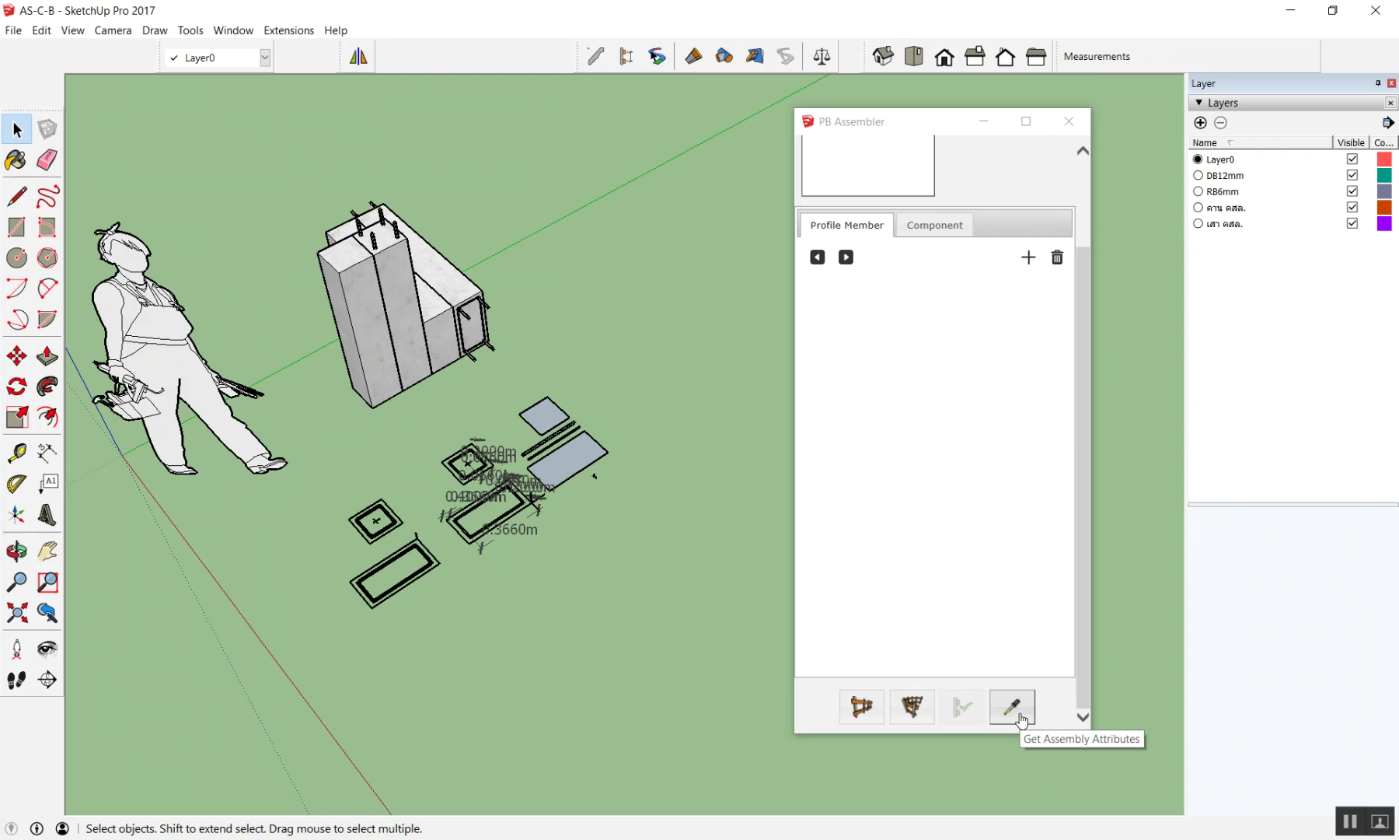
click(1013, 707)
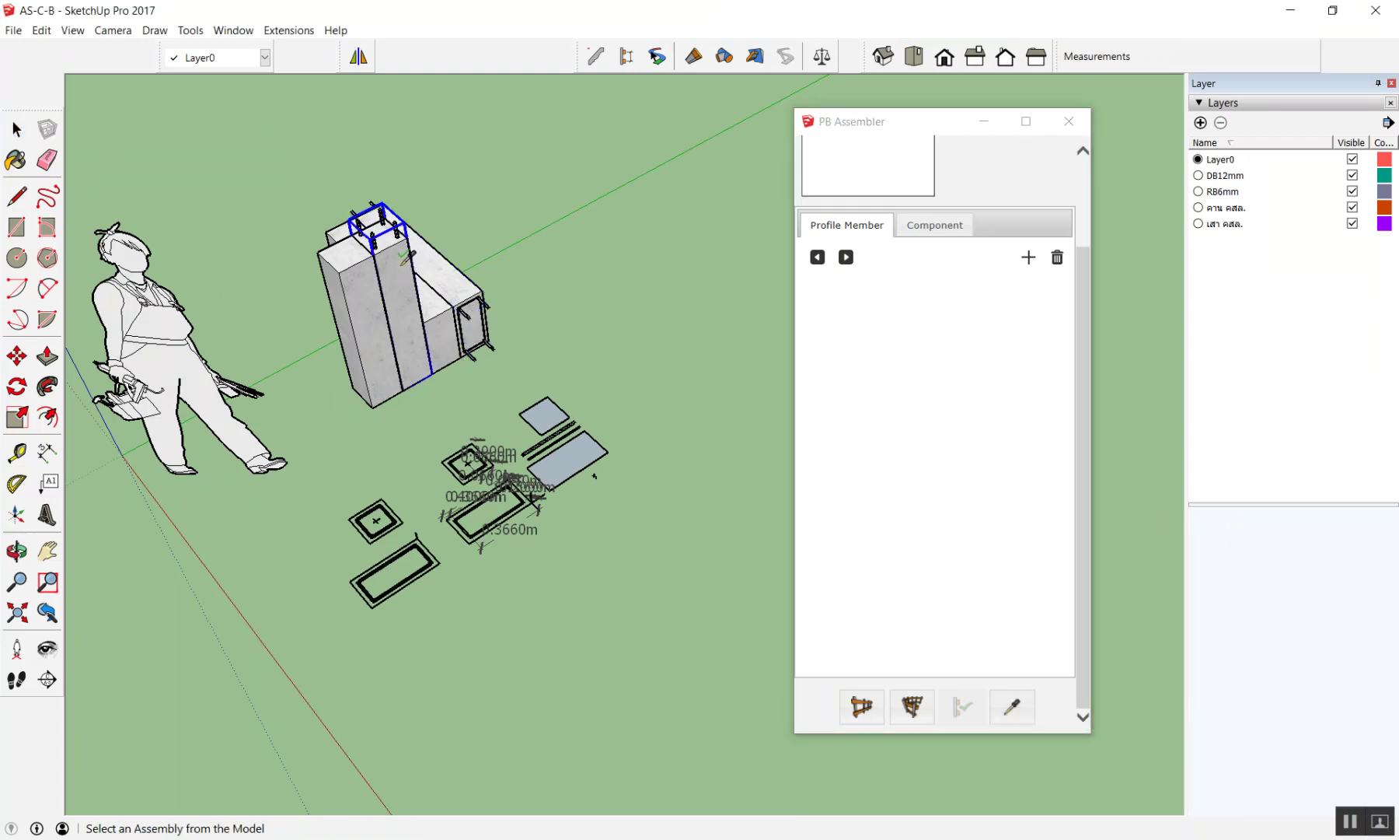
click(401, 263)
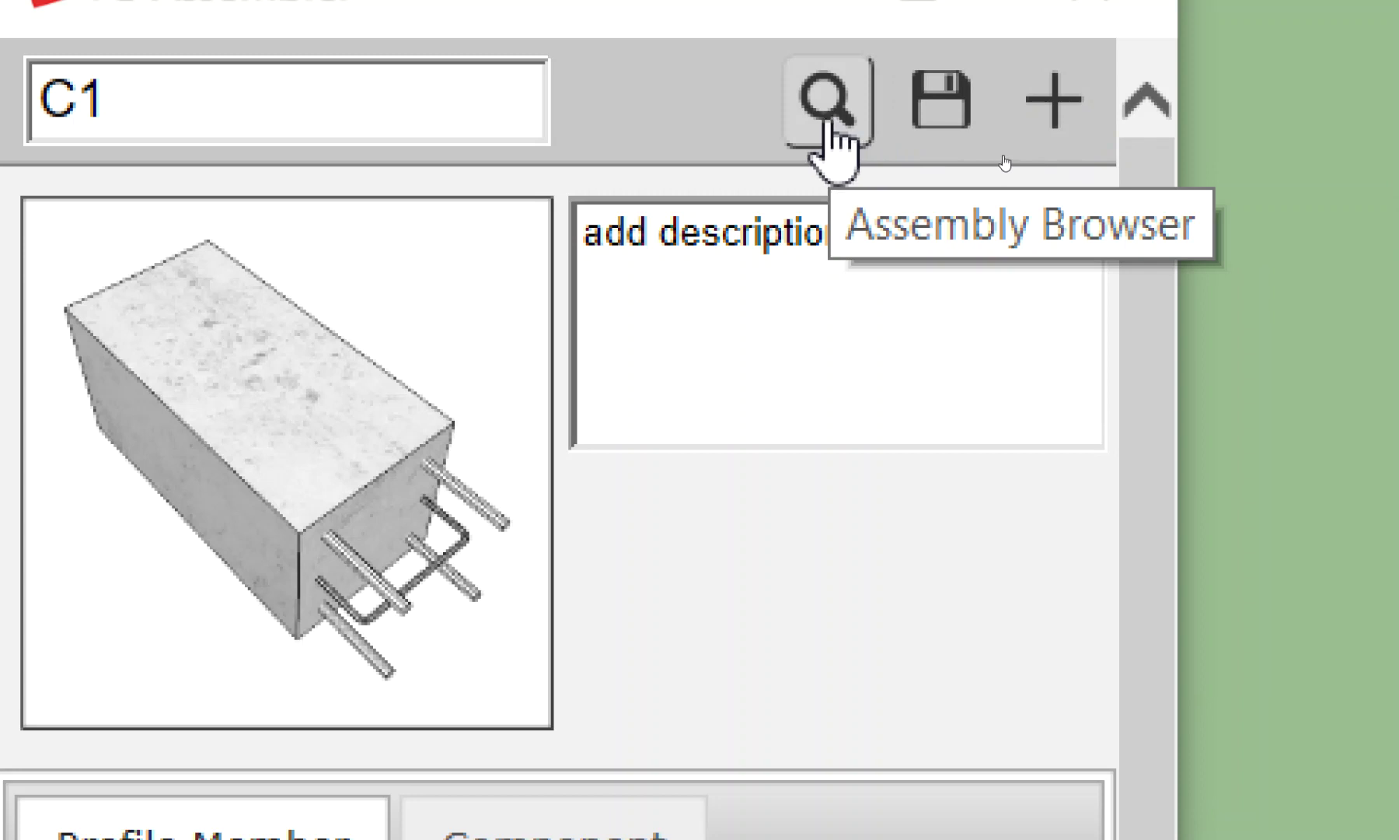
click(828, 124)
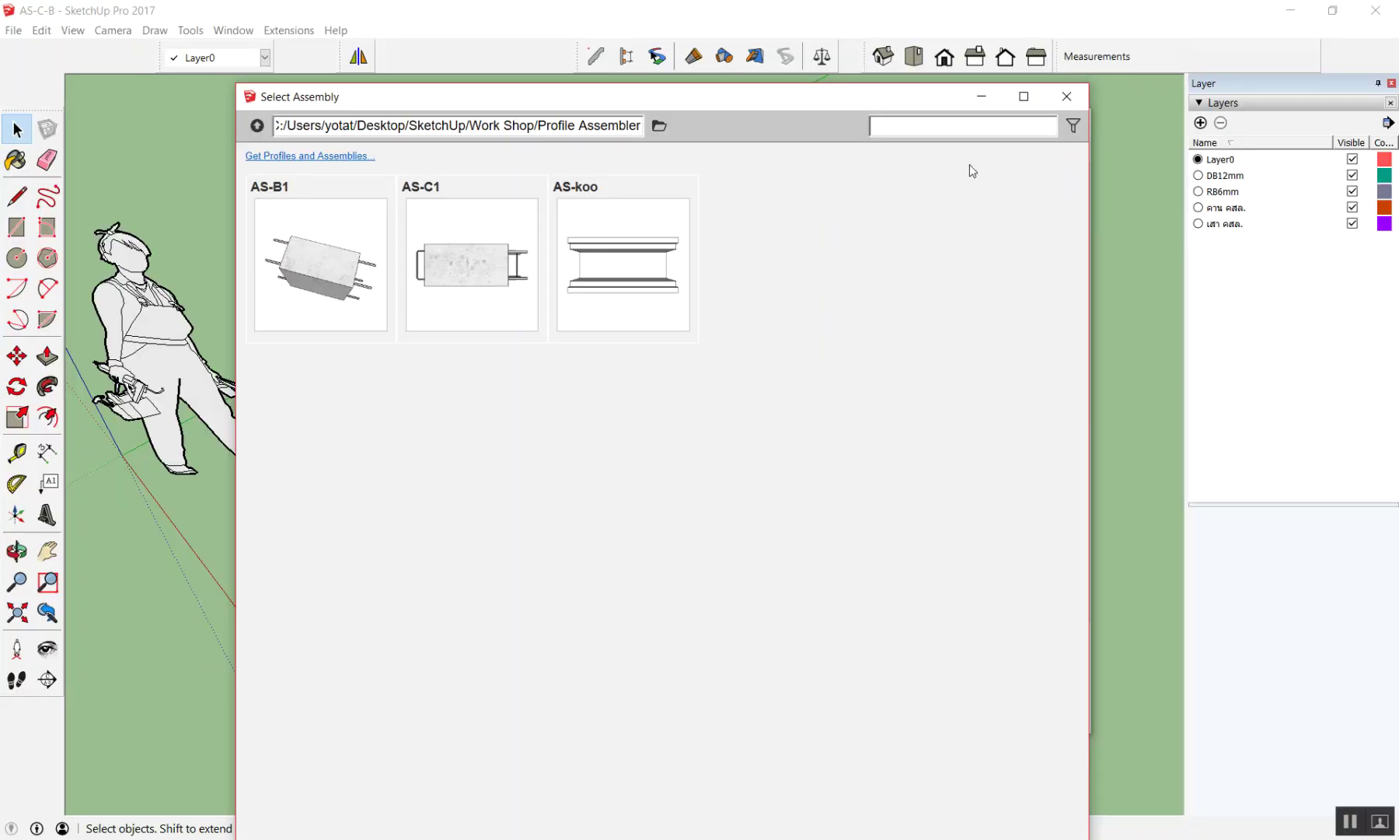
click(660, 126)
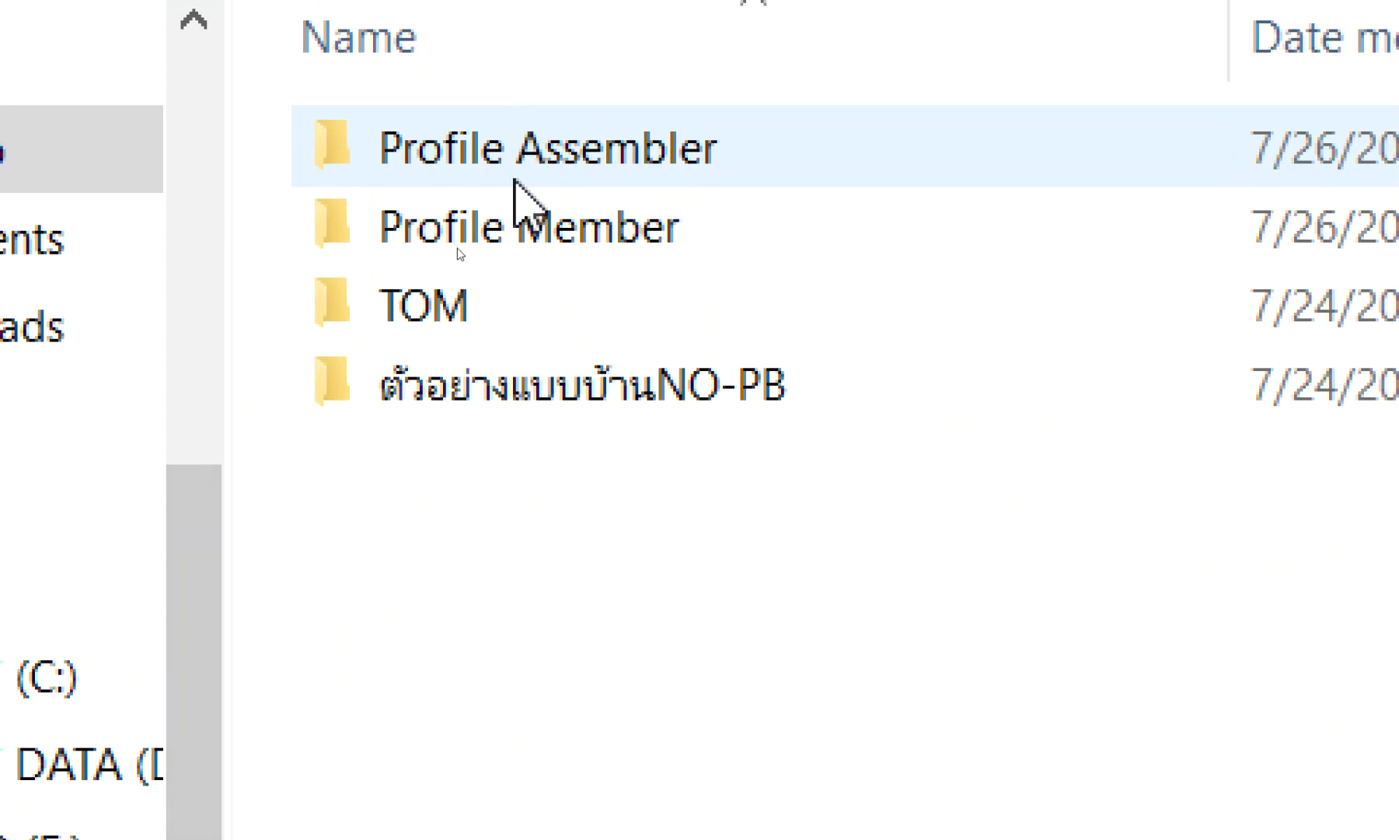
click(532, 152)
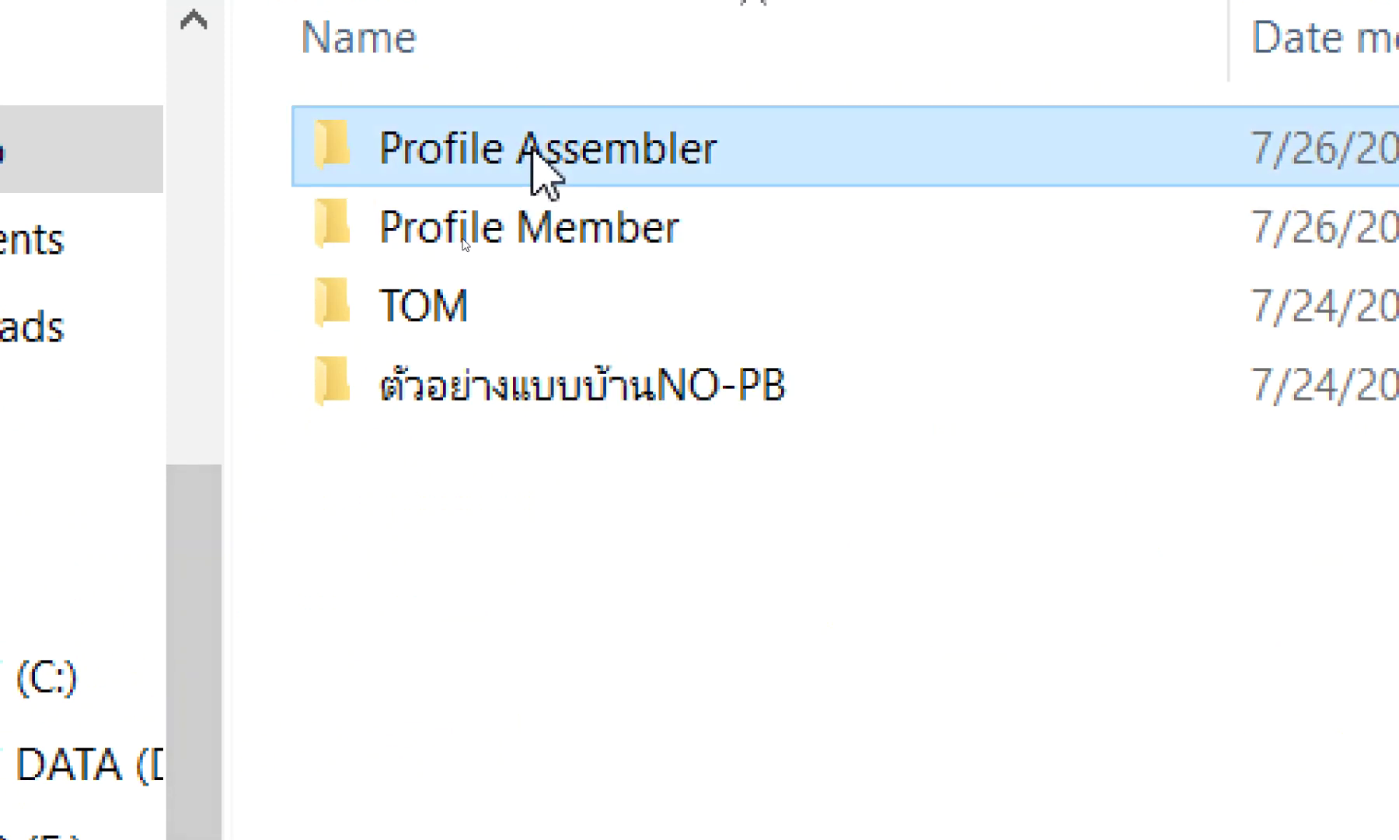
double_click(532, 151)
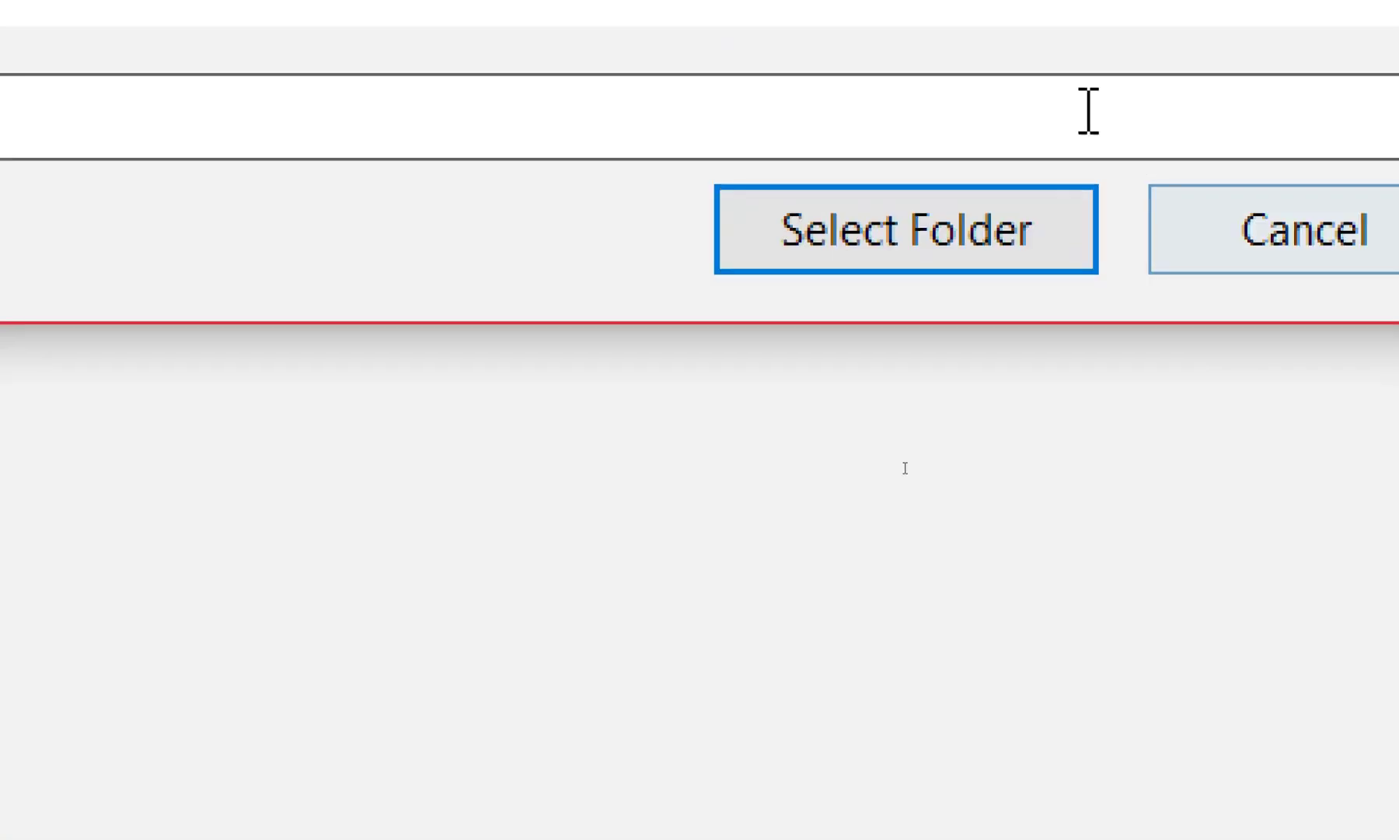
click(984, 252)
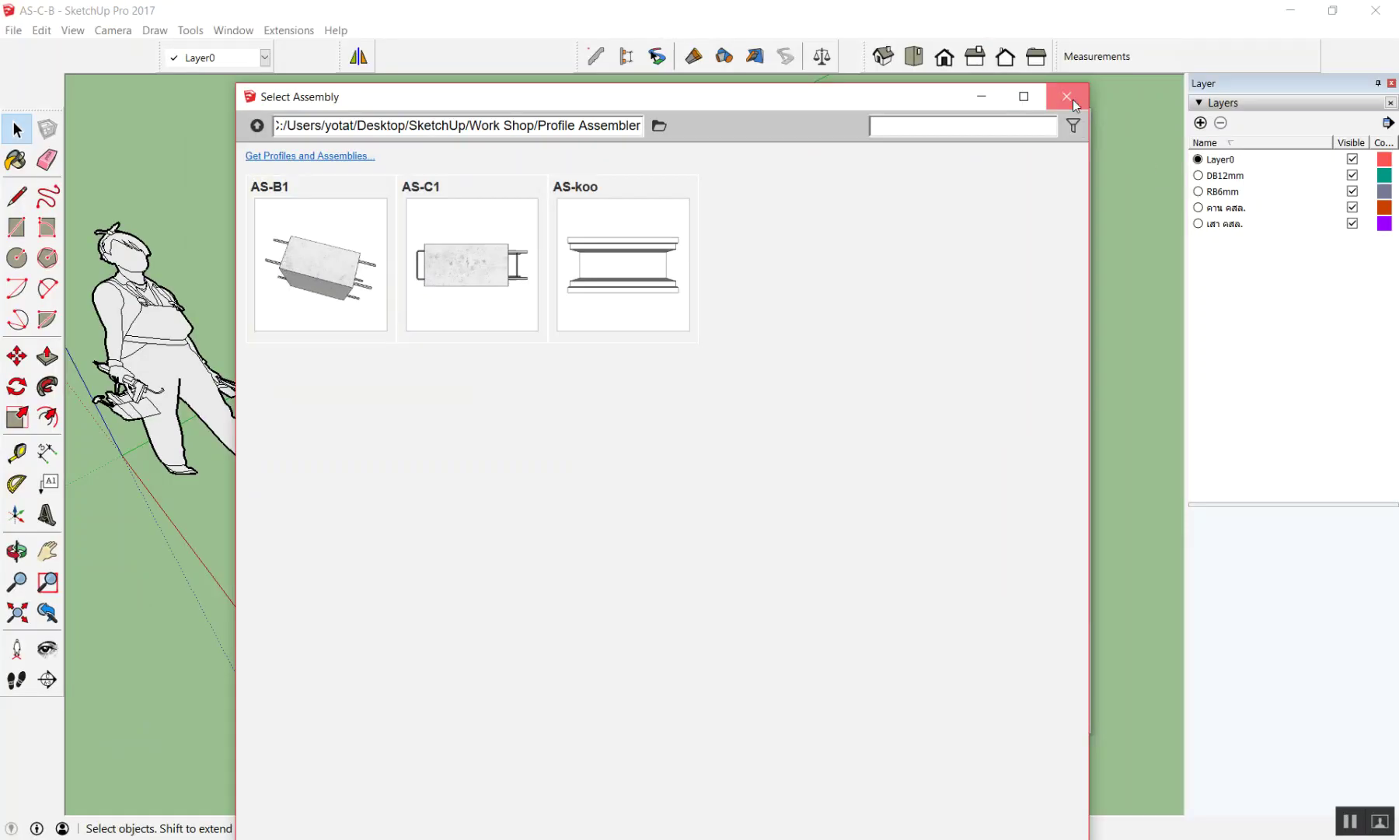
click(1073, 100)
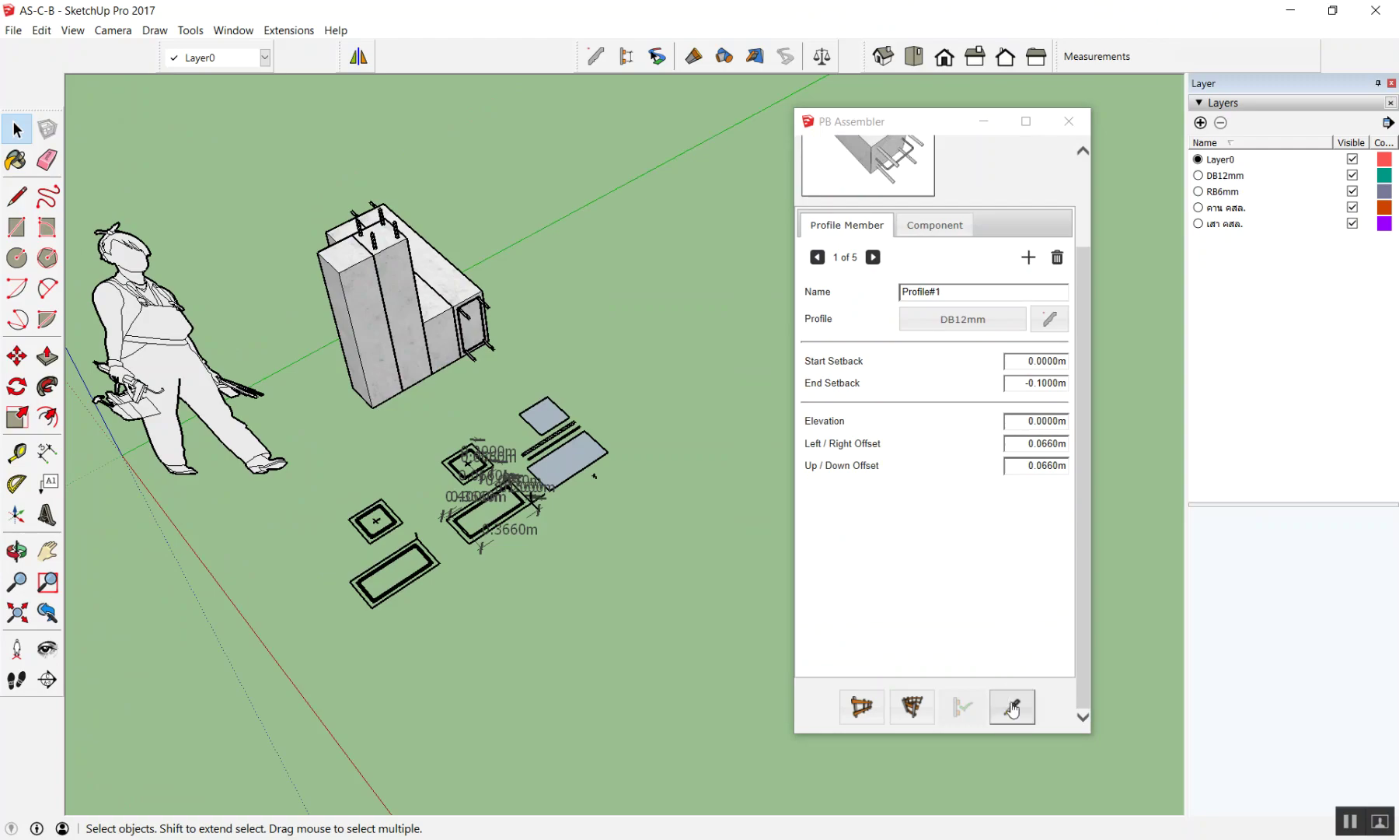
Step: Load the existing column's assembly settings into PB Assembler with the eyedropper
click(1012, 706)
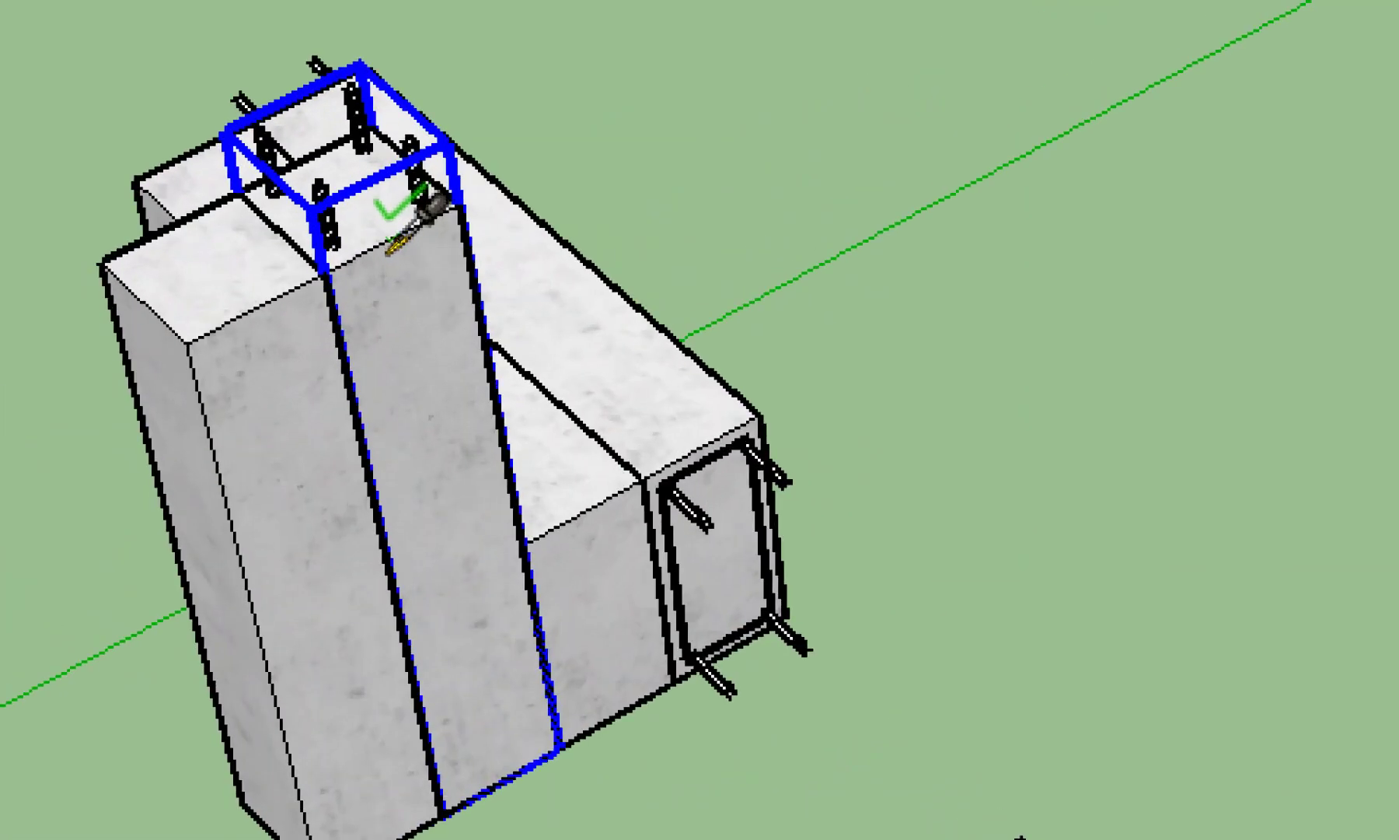
click(391, 257)
scroll(391, 256, down, 3)
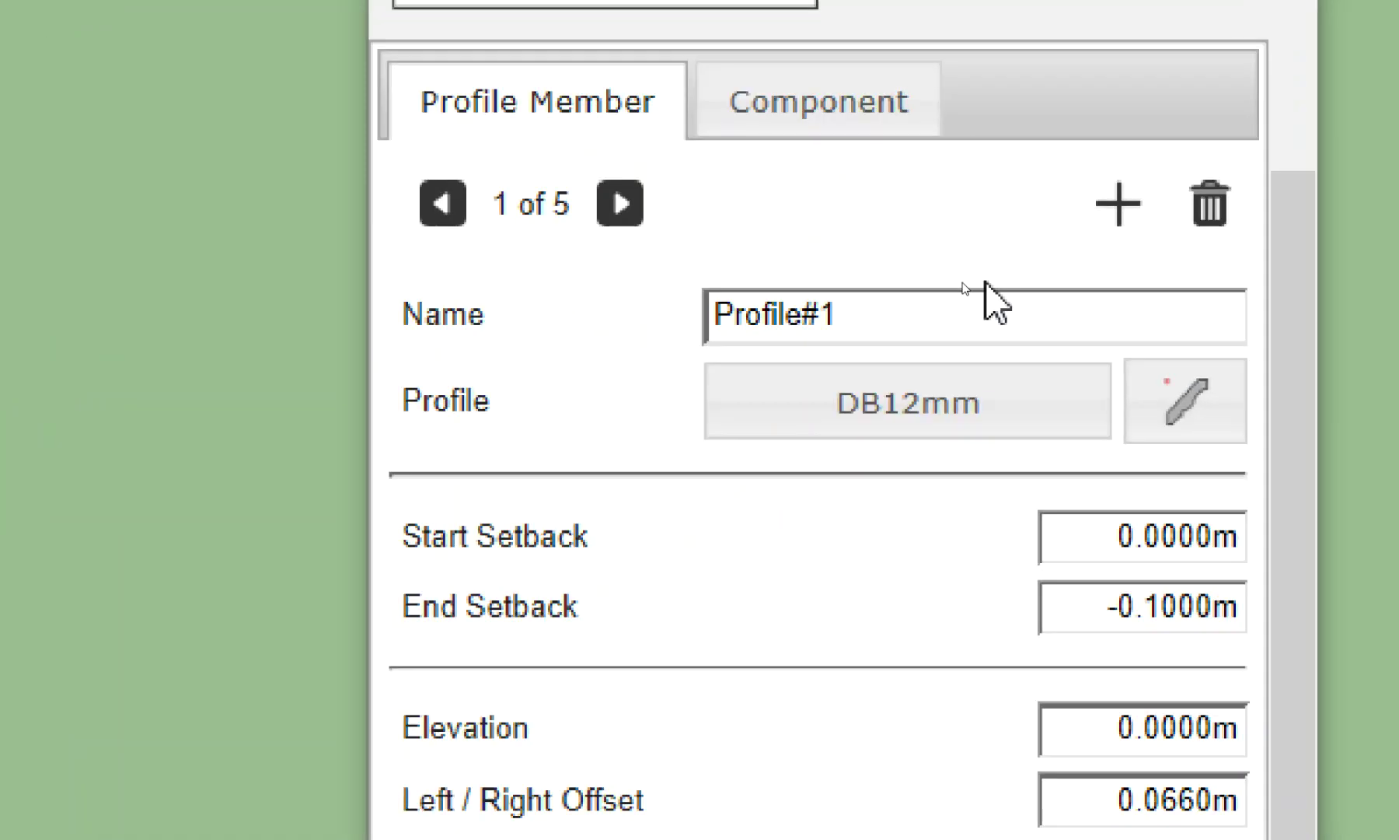
scroll(467, 326, down, 5)
middle_drag(505, 364, 596, 399)
scroll(596, 399, up, 3)
Step: Place a new 4 m tall column assembly at a base point apart from the original
click(865, 703)
scroll(546, 455, up, 2)
scroll(546, 455, up, 1)
click(448, 415)
text(4)
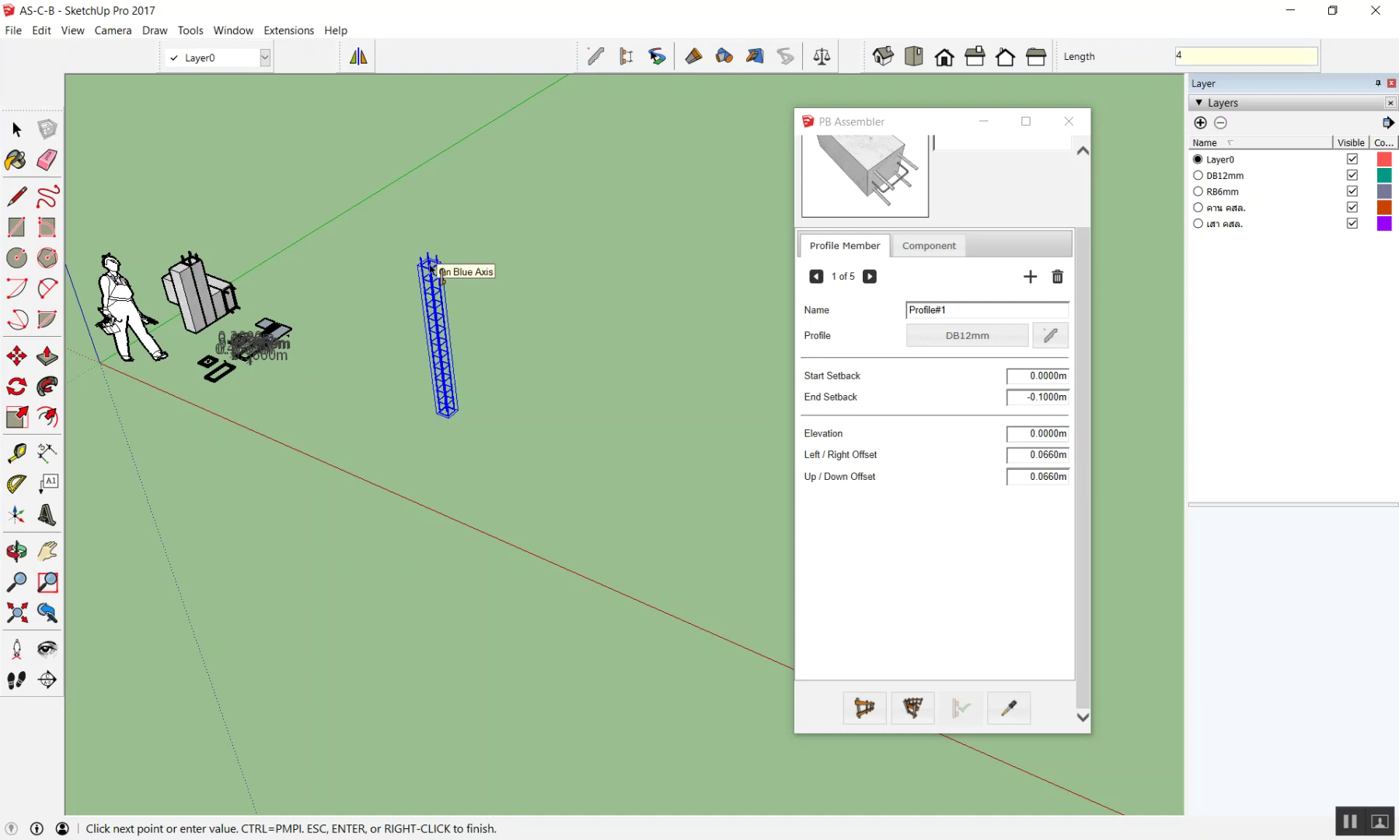
key(Return)
scroll(419, 350, up, 1)
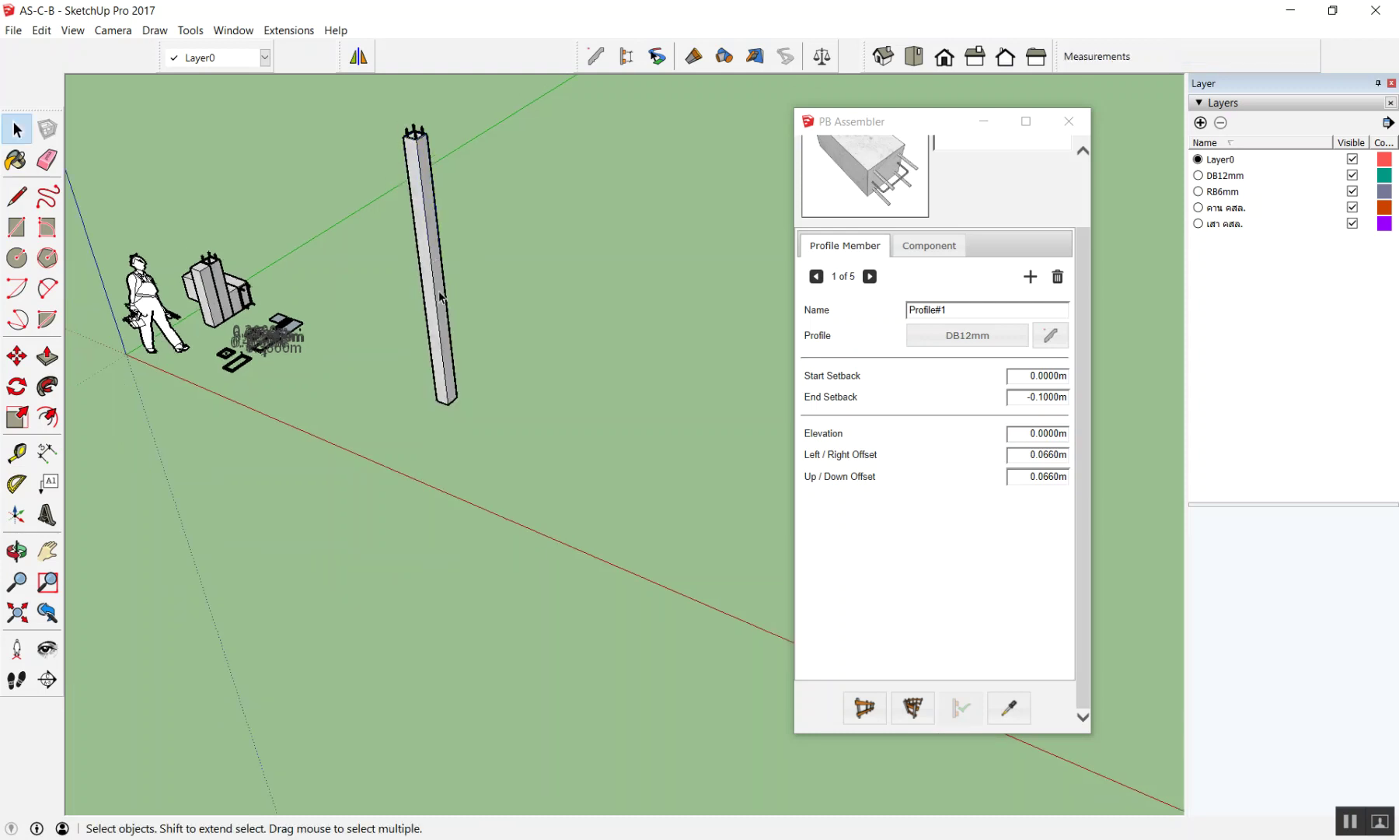
scroll(420, 350, up, 2)
scroll(381, 471, down, 1)
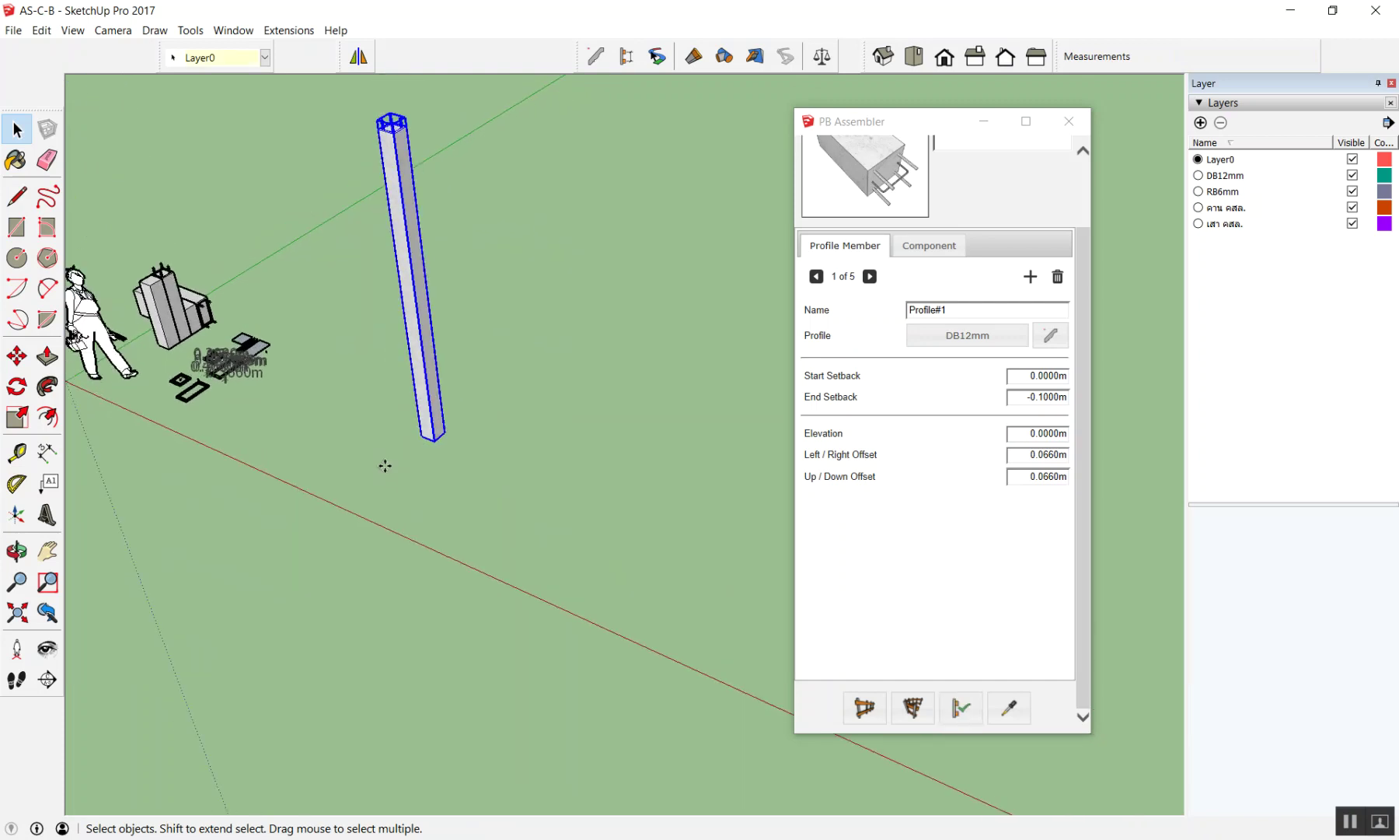
Step: Copy the column 6 m along the red axis
key(m)
click(385, 466)
key(ctrl)
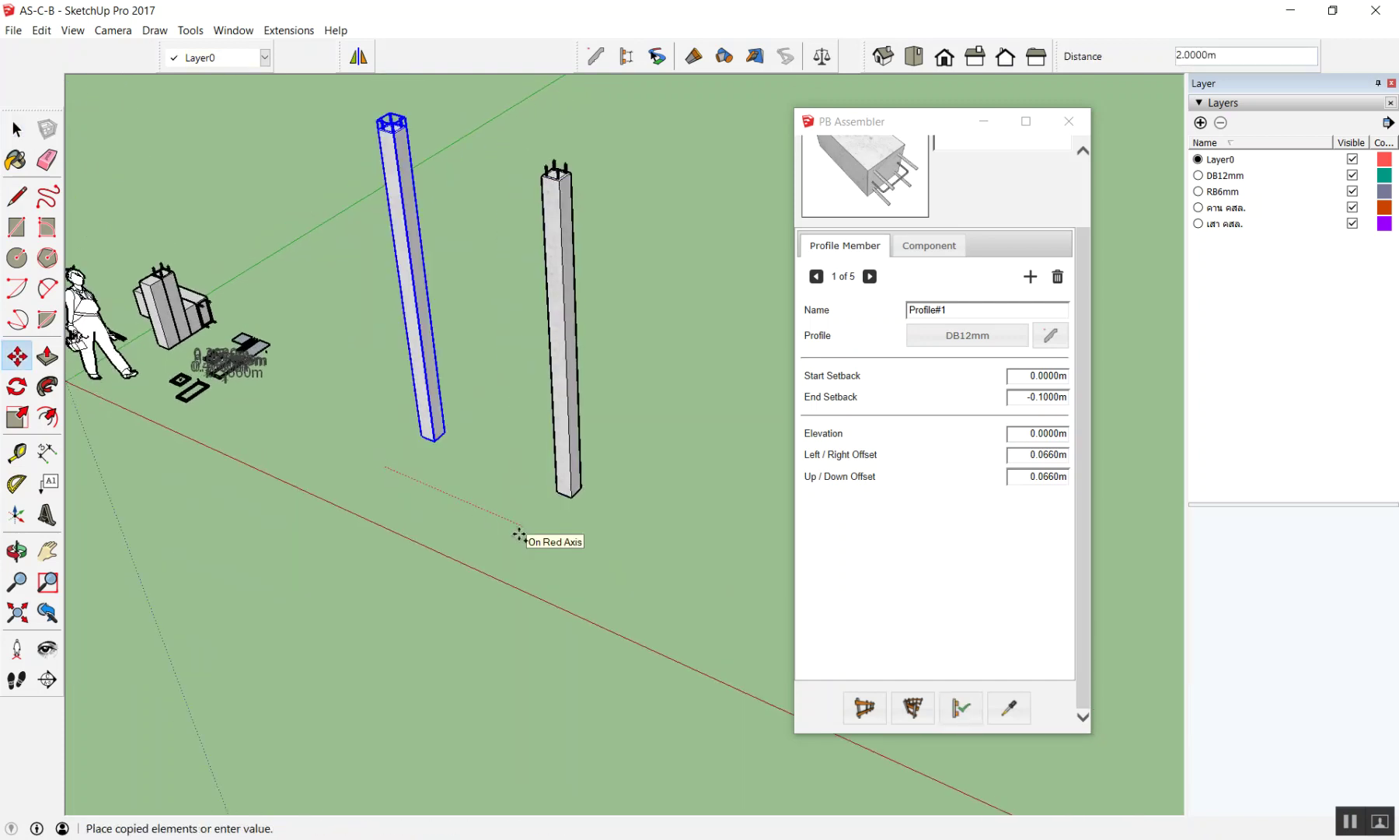
text(6)
key(Return)
scroll(500, 165, down, 2)
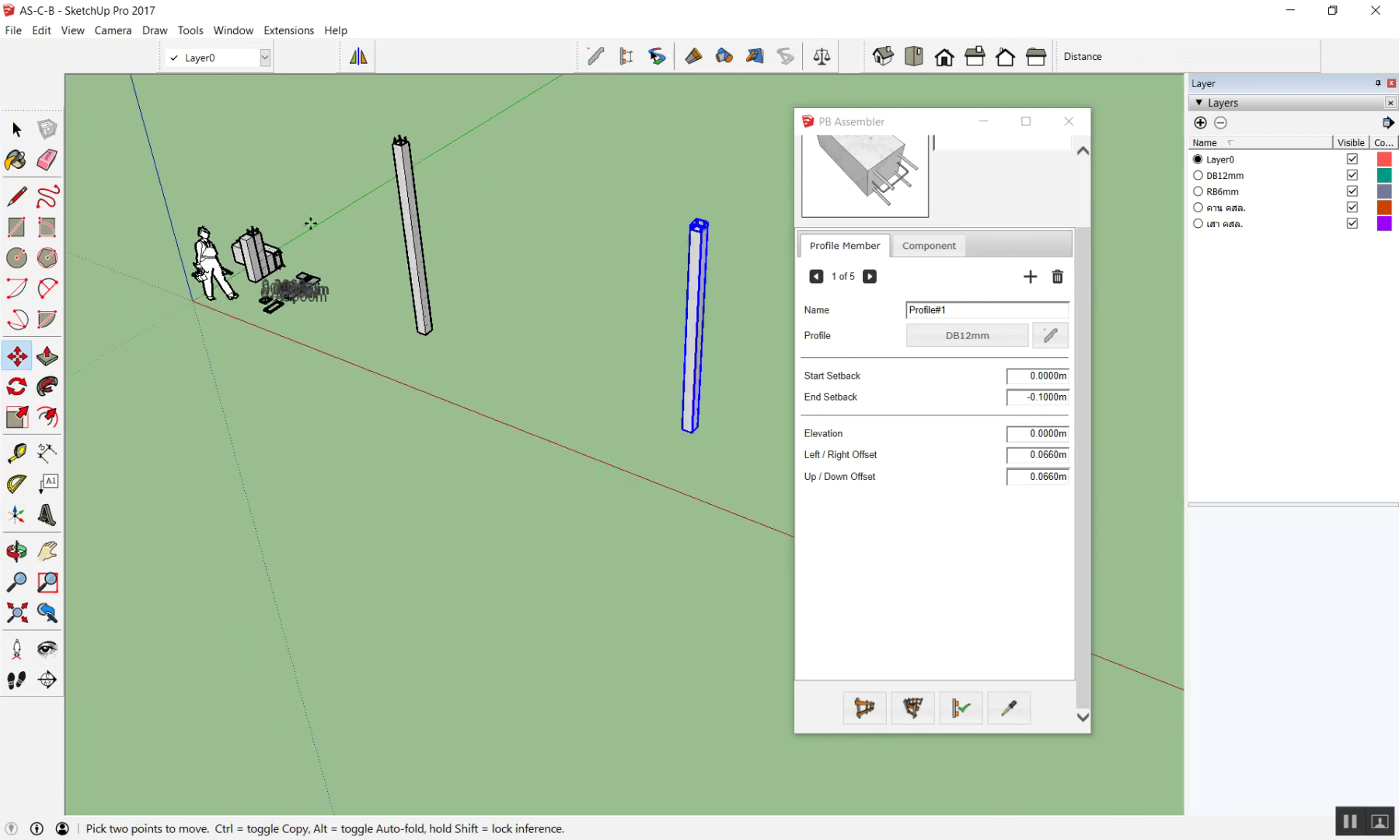
key(space)
click(500, 165)
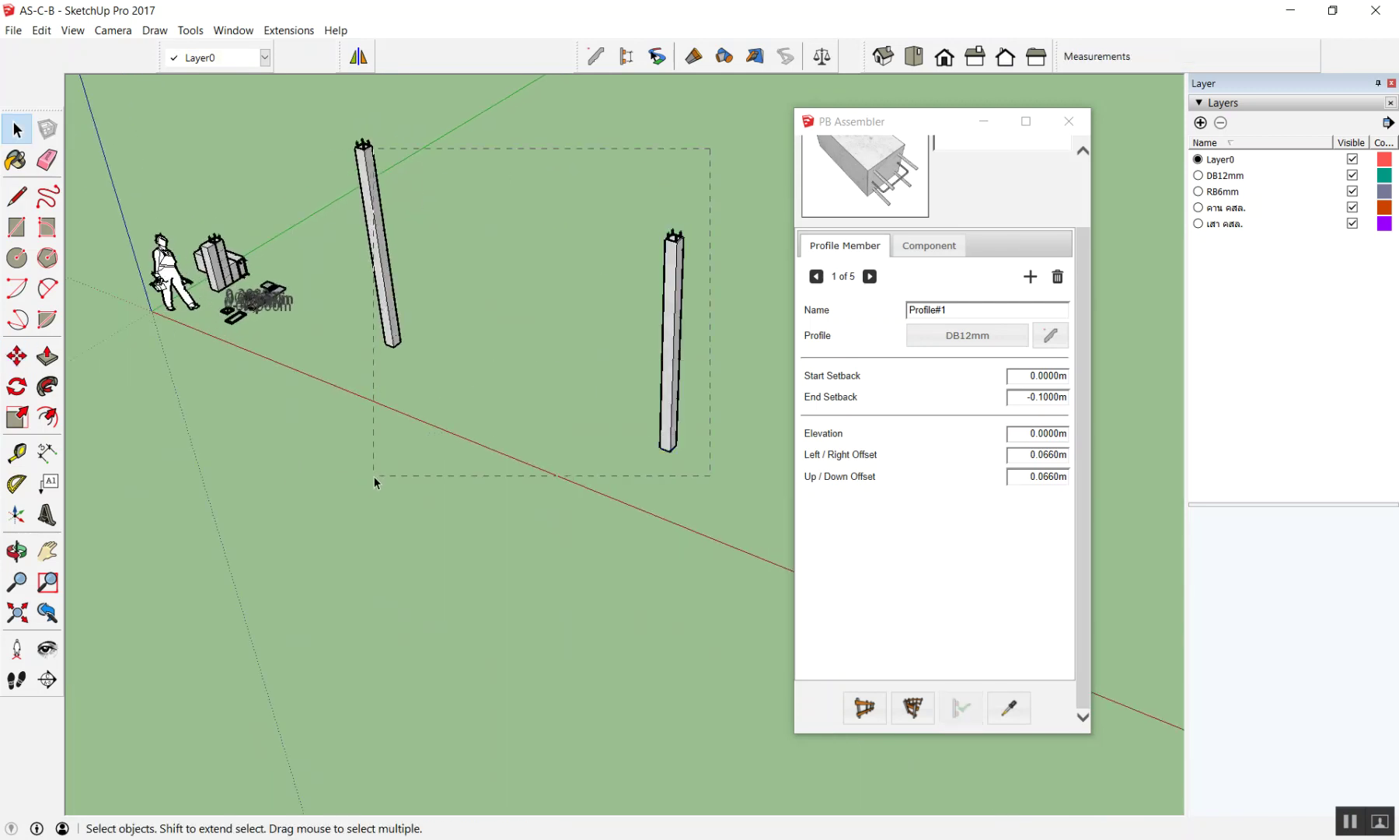
Step: Copy both columns 4 m along the green axis to make four columns
drag(373, 477, 346, 462)
key(m)
key(ctrl)
click(402, 416)
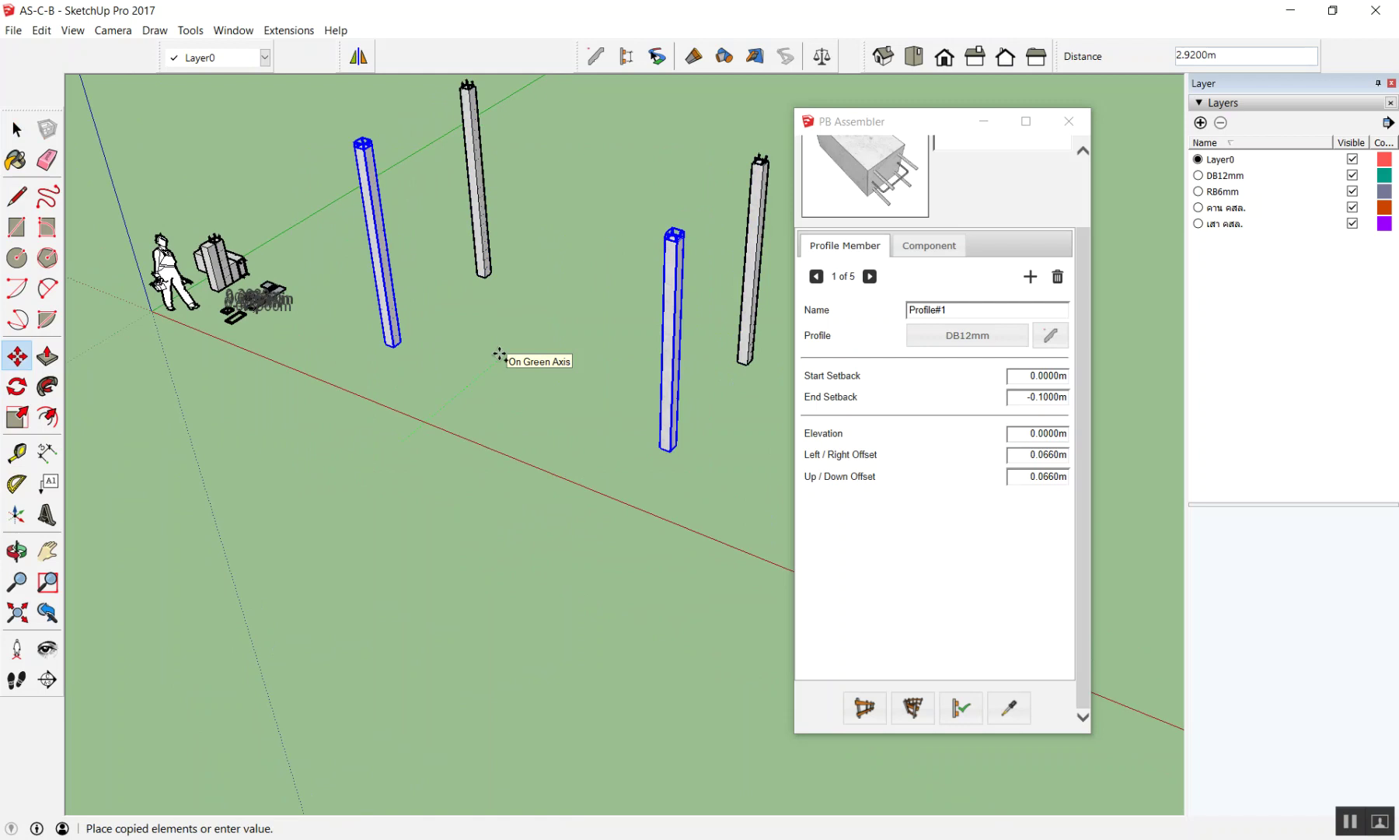
text(4)
key(Return)
key(space)
mouse_move(500, 353)
middle_down()
mouse_move(412, 514)
mouse_move(636, 294)
middle_up()
click(639, 244)
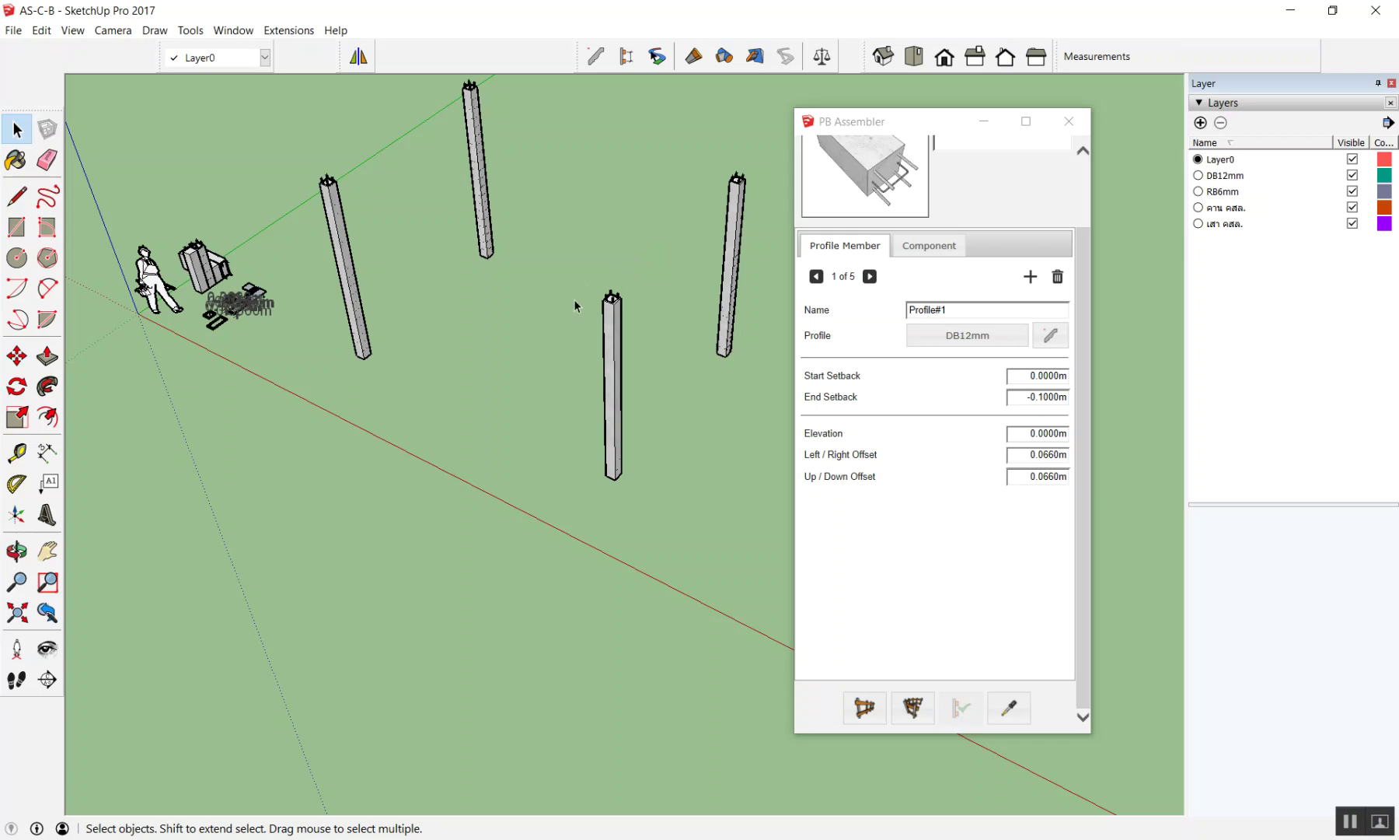
scroll(571, 315, down, 2)
mouse_move(565, 320)
middle_down()
mouse_move(614, 192)
mouse_move(572, 295)
mouse_move(623, 303)
mouse_move(600, 315)
mouse_move(484, 265)
mouse_move(413, 318)
mouse_move(581, 278)
mouse_move(694, 212)
middle_up()
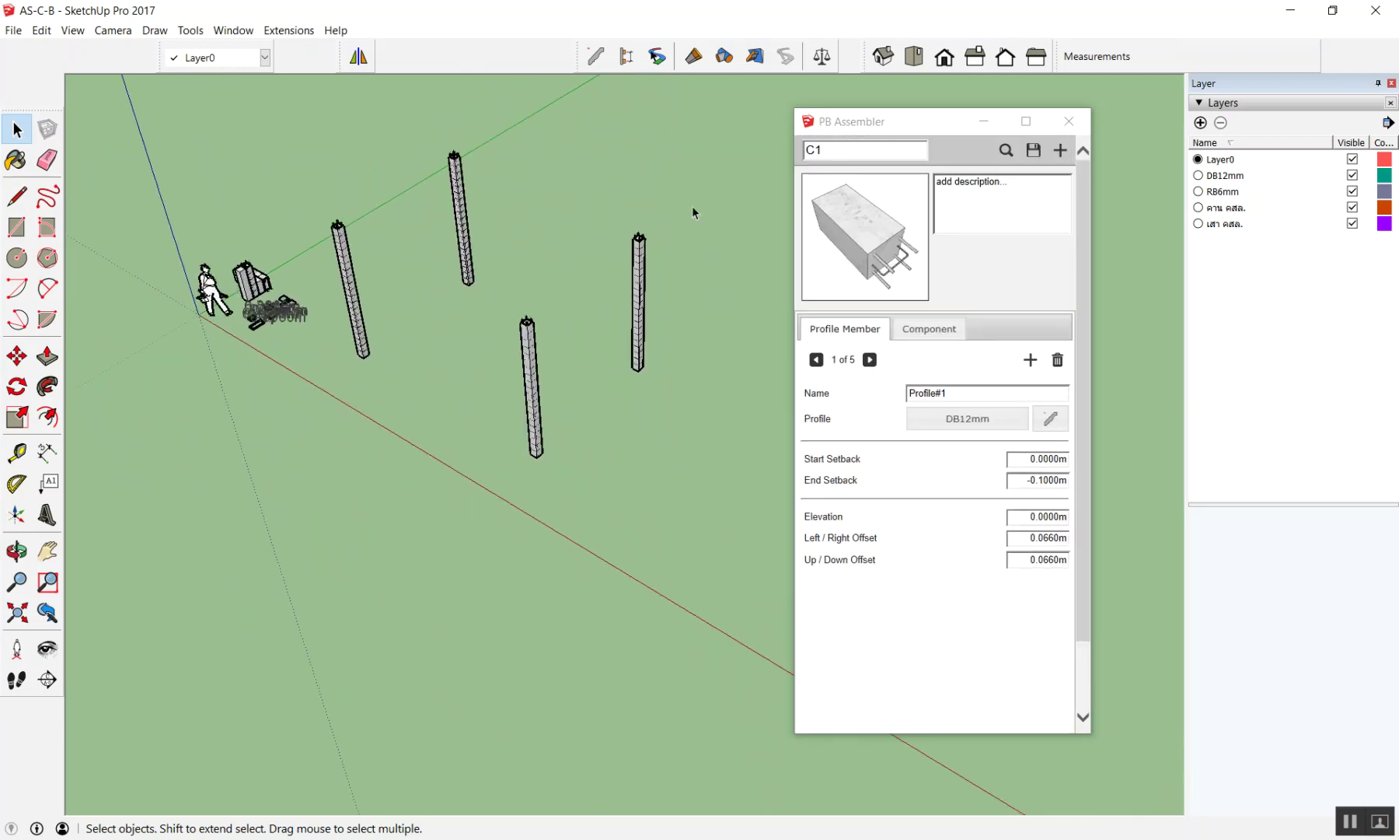
Step: Hide the เสา คสล. concrete layer and orbit to inspect the rebar cages
scroll(386, 484, up, 4)
scroll(389, 440, up, 3)
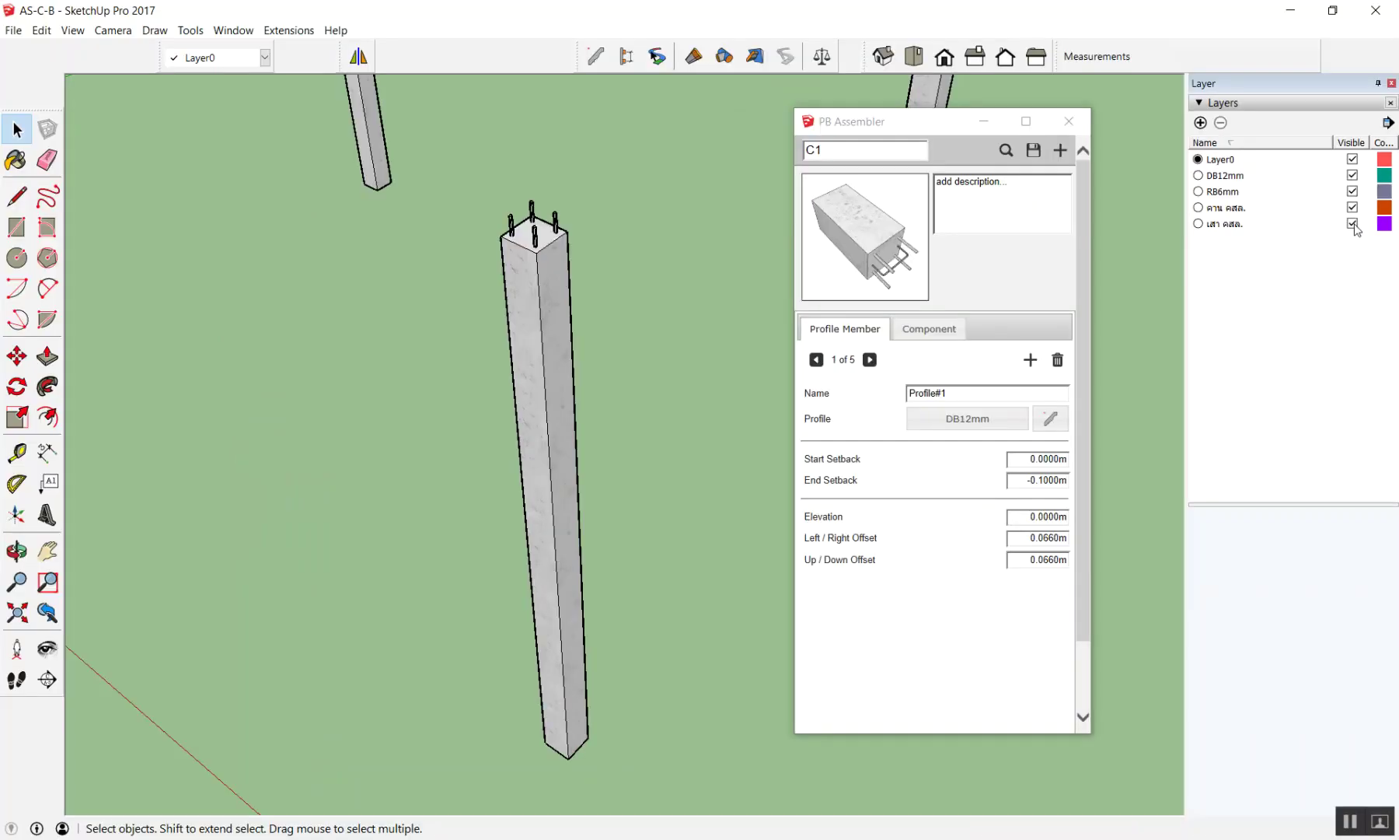
click(1353, 223)
scroll(727, 297, down, 5)
scroll(656, 341, up, 4)
scroll(475, 304, up, 3)
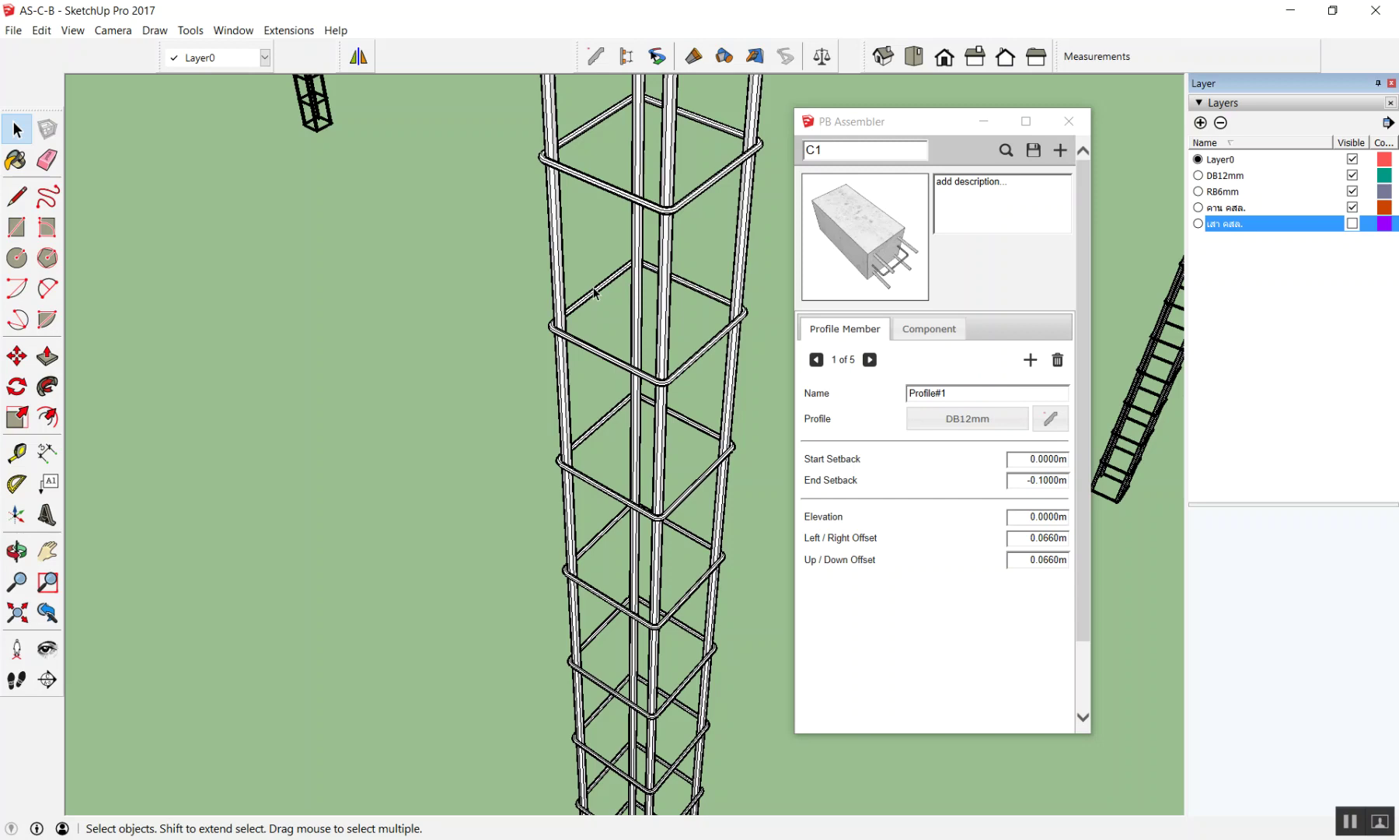
scroll(595, 291, down, 2)
scroll(587, 297, down, 2)
scroll(579, 303, down, 2)
scroll(571, 308, down, 2)
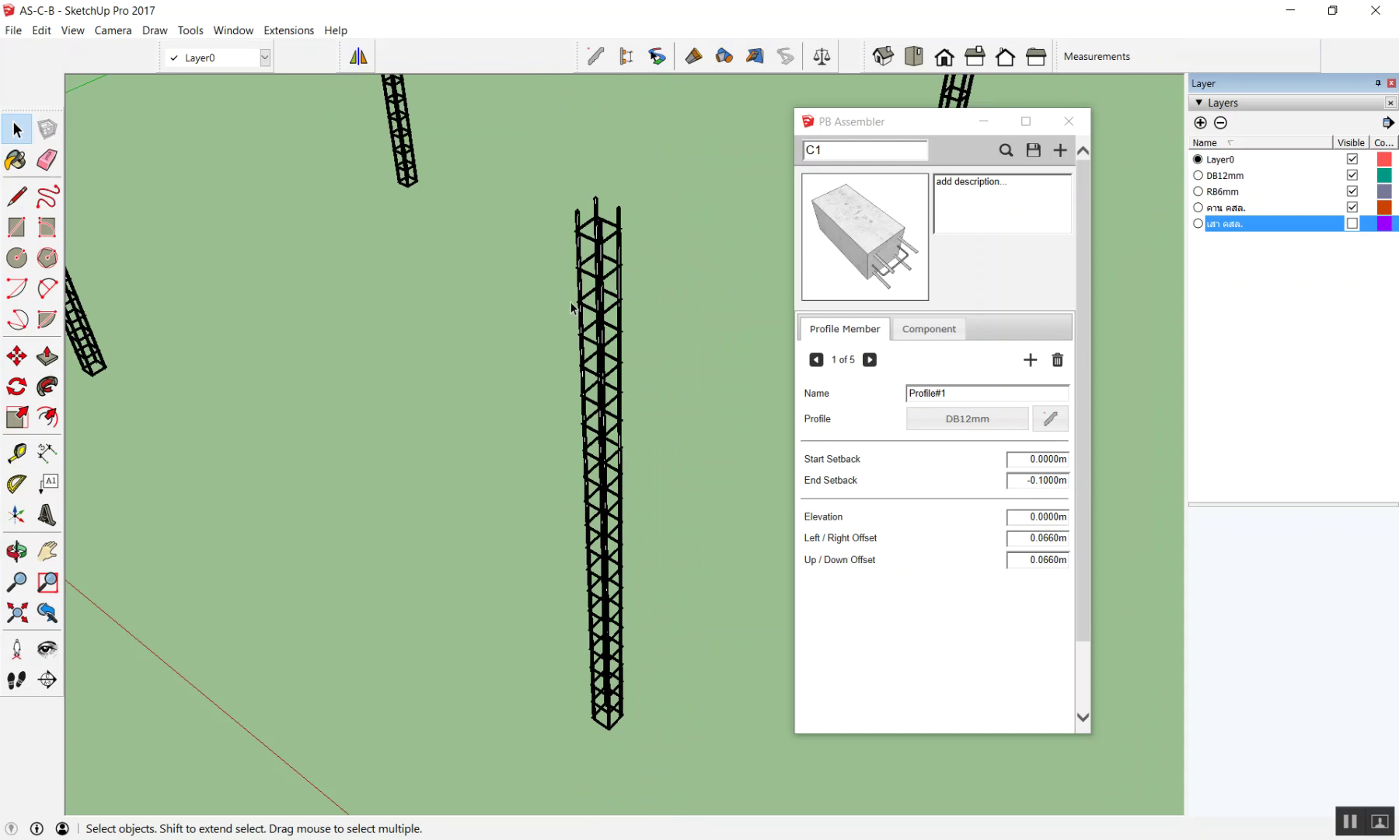
middle_drag(571, 307, 657, 231)
scroll(450, 312, up, 4)
scroll(448, 311, down, 2)
scroll(448, 312, down, 2)
scroll(448, 312, down, 2)
scroll(449, 312, down, 1)
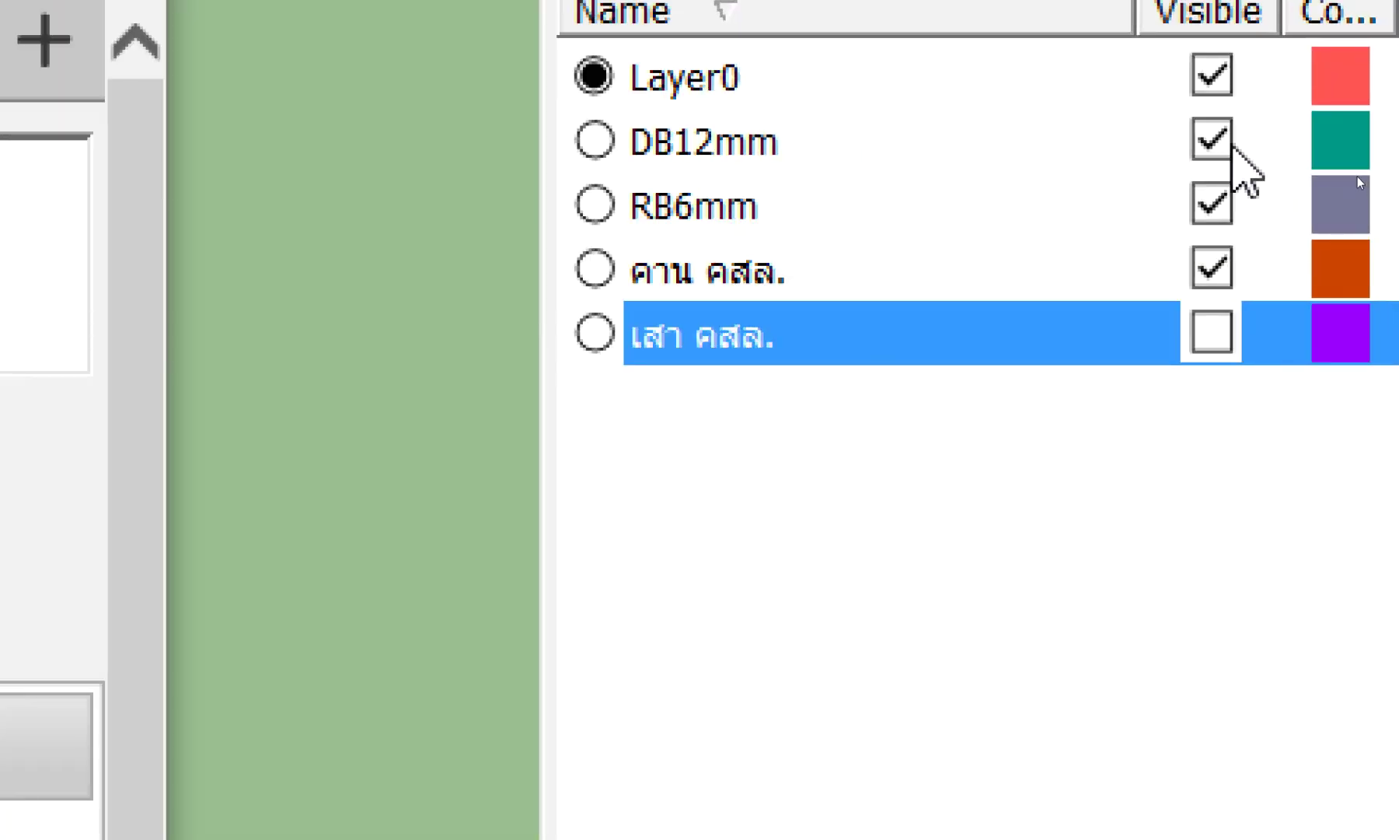
Step: Hide the DB12mm and RB6mm rebar layers and show the เสา คสล. concrete layer
click(1229, 149)
click(1216, 204)
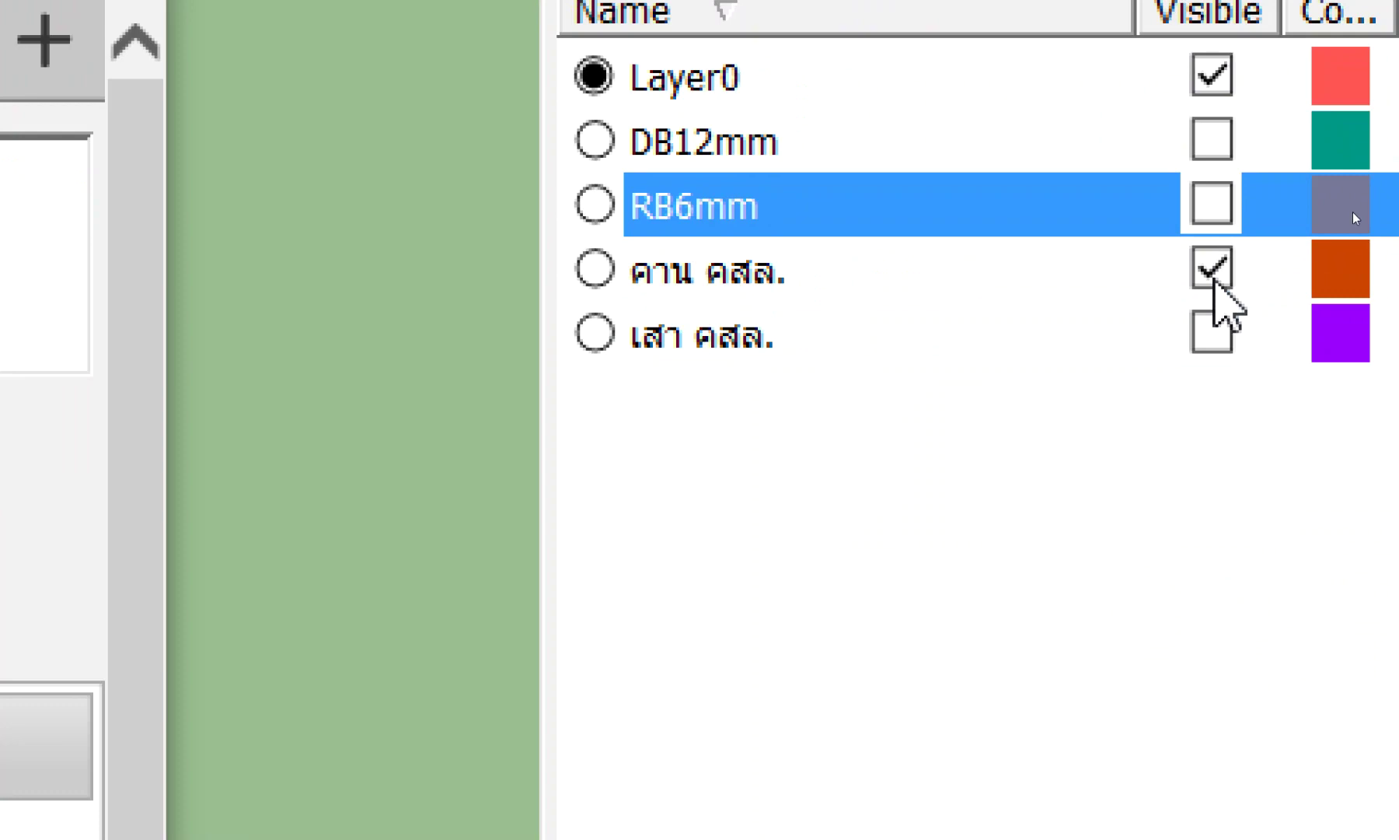
click(1219, 332)
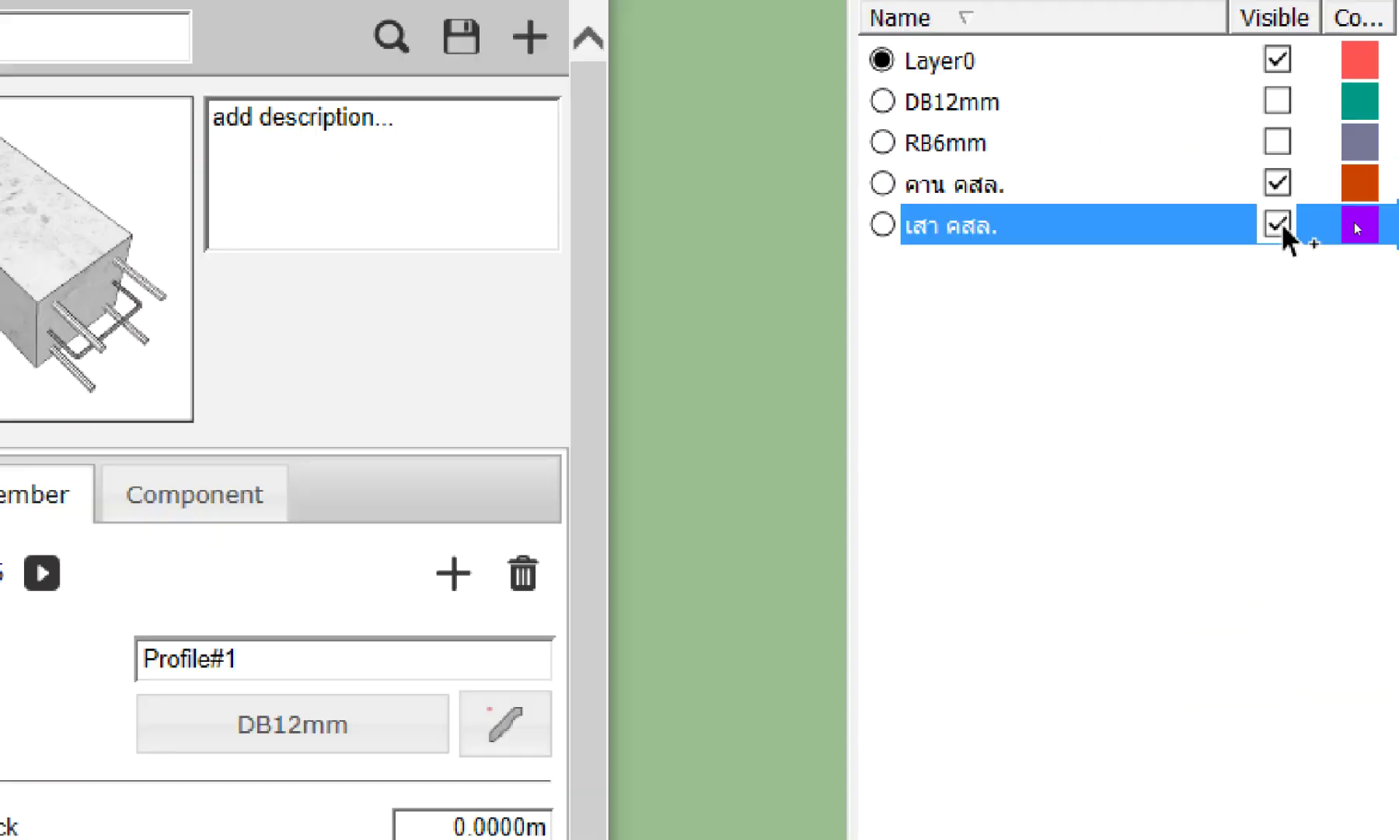
scroll(680, 333, down, 1)
scroll(624, 361, down, 2)
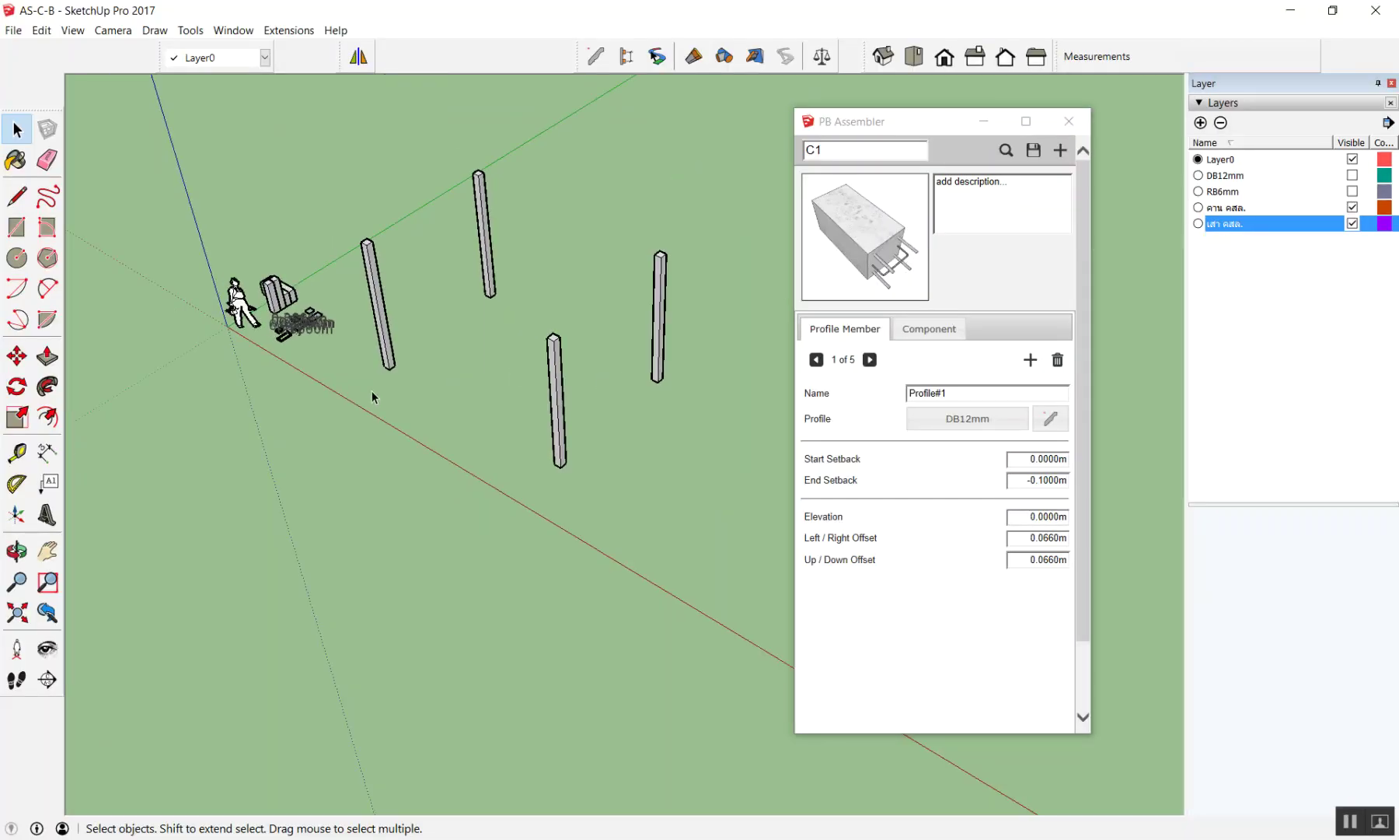
scroll(296, 384, down, 2)
scroll(435, 397, up, 3)
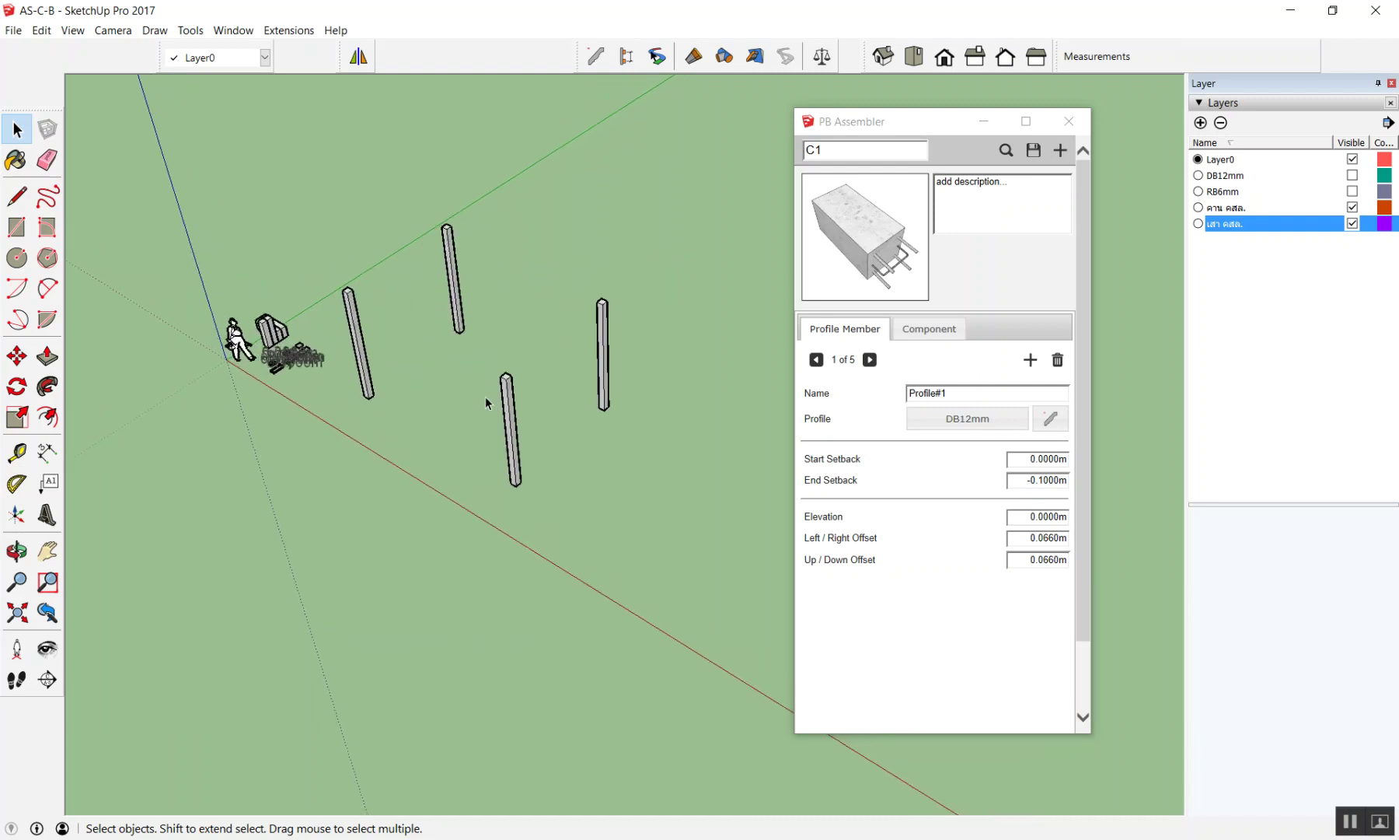
scroll(536, 408, down, 1)
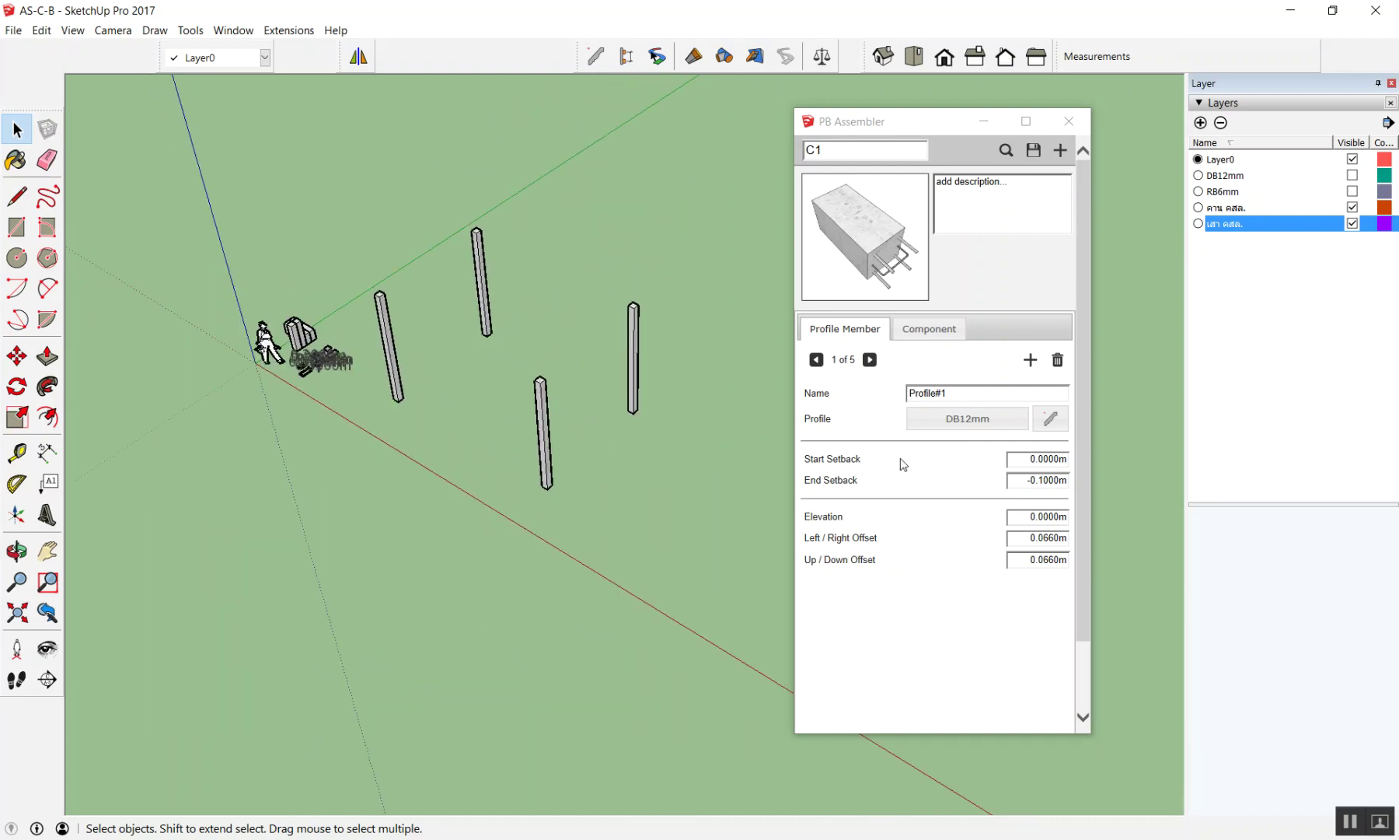
scroll(900, 464, down, 1)
Step: Place a fifth column assembly running up the blue axis from a new base point
click(864, 707)
scroll(625, 508, up, 1)
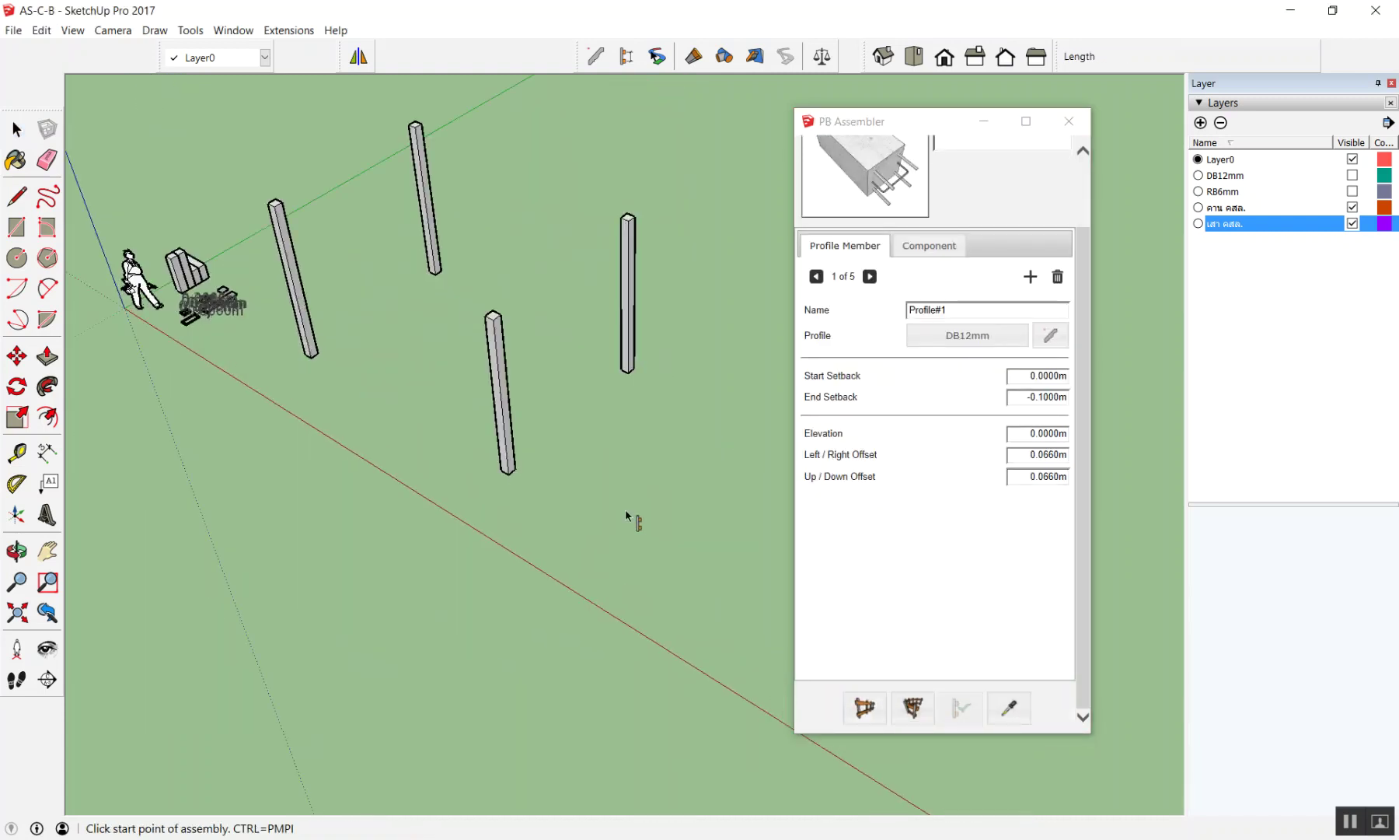
scroll(625, 513, down, 1)
click(587, 496)
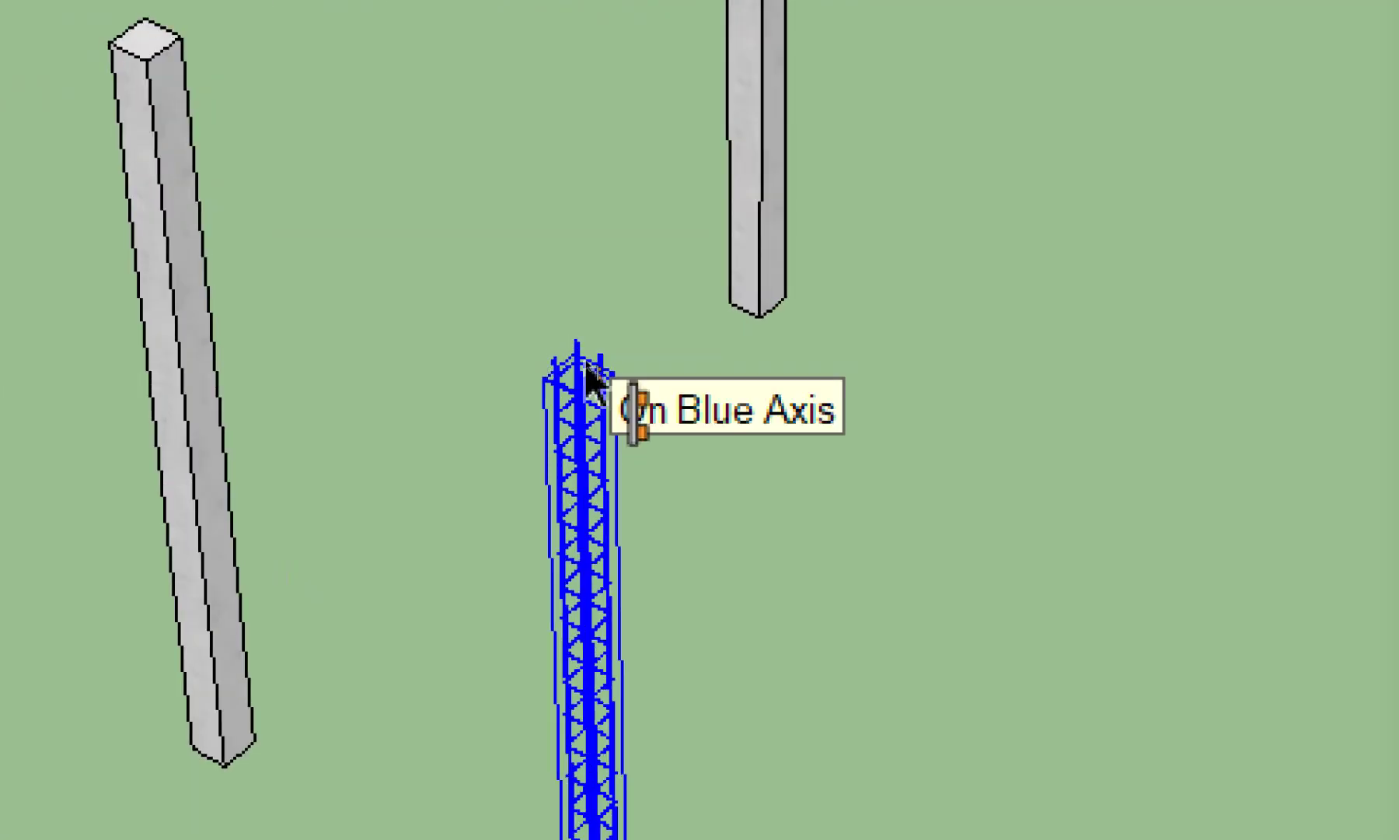
click(588, 372)
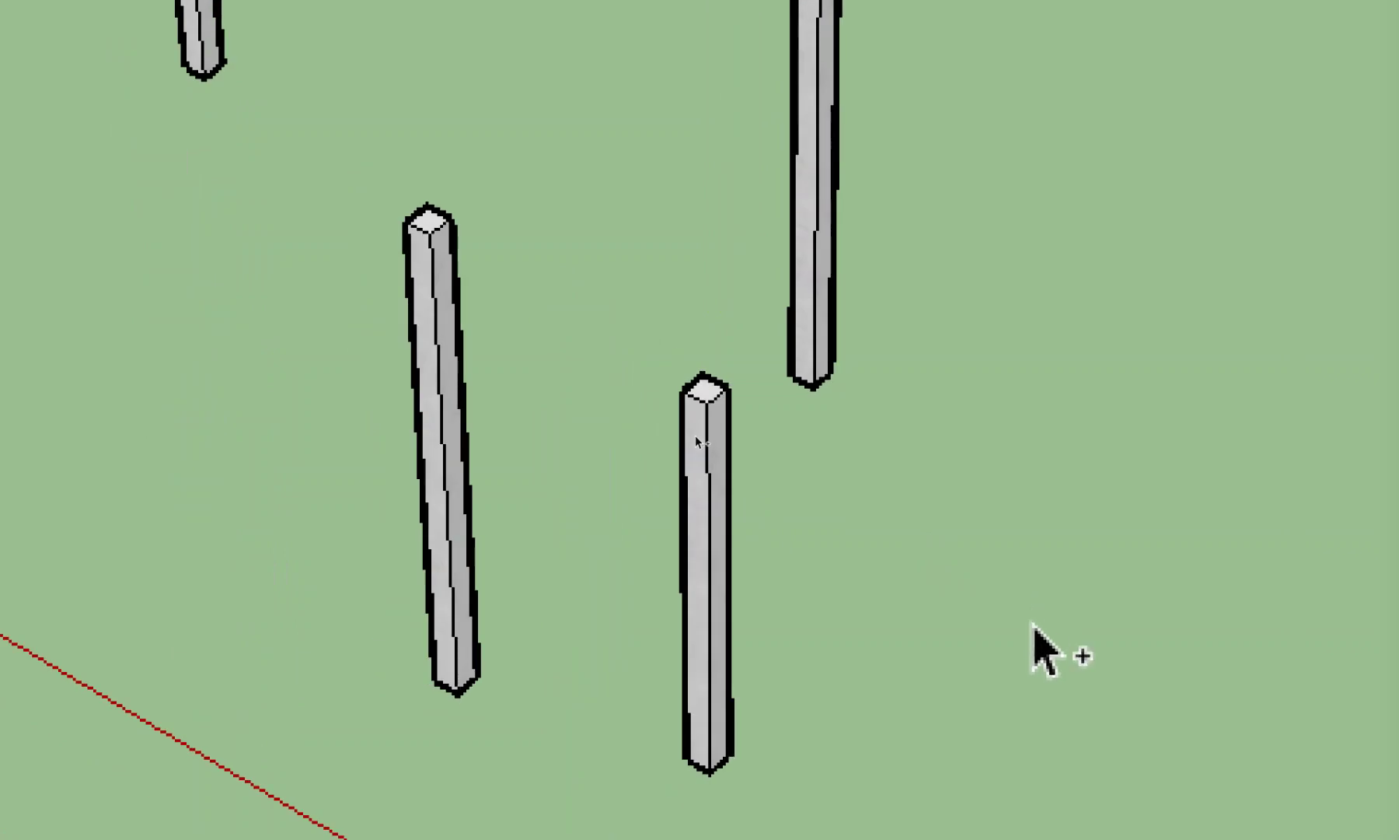
scroll(562, 288, up, 3)
scroll(562, 287, up, 2)
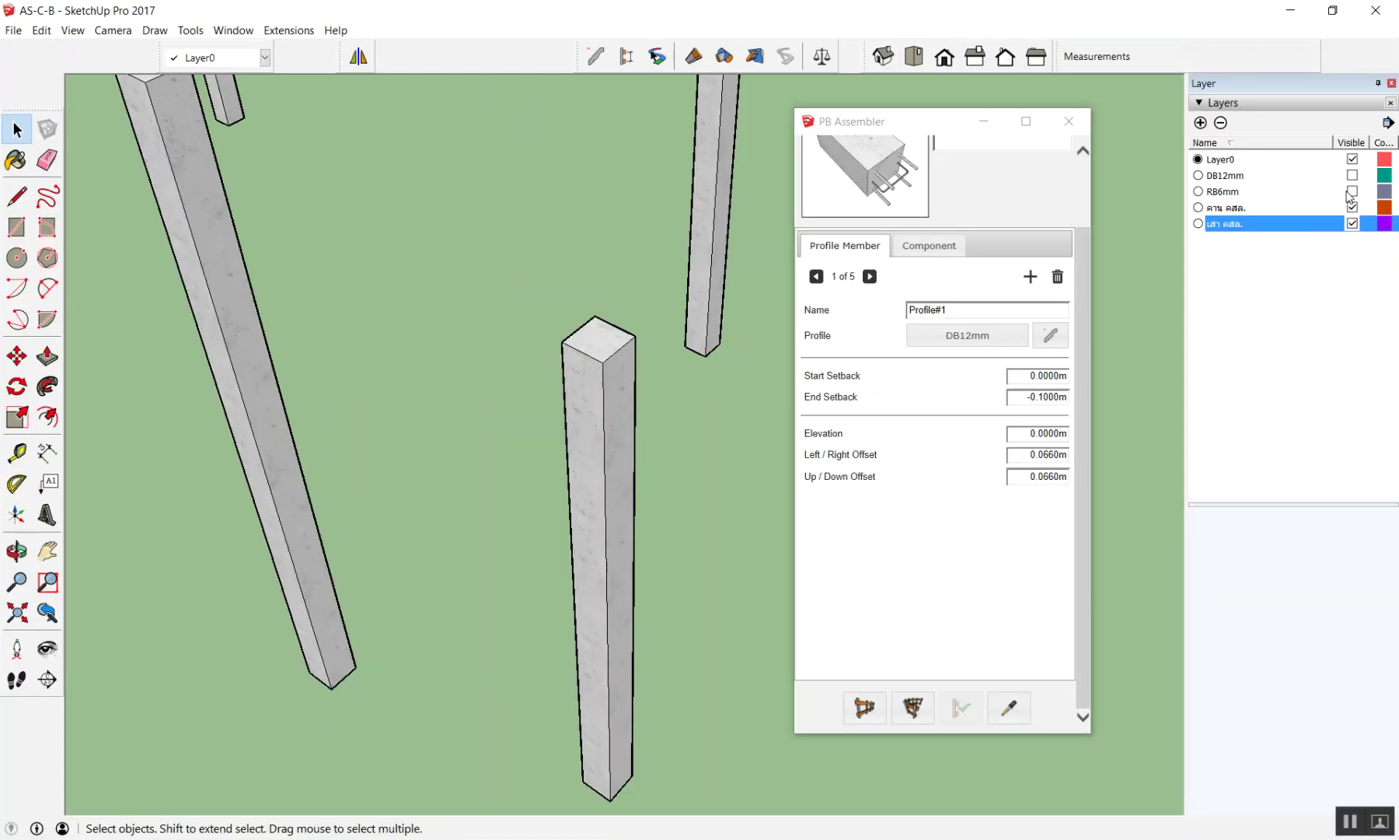
scroll(586, 381, down, 2)
scroll(607, 476, down, 3)
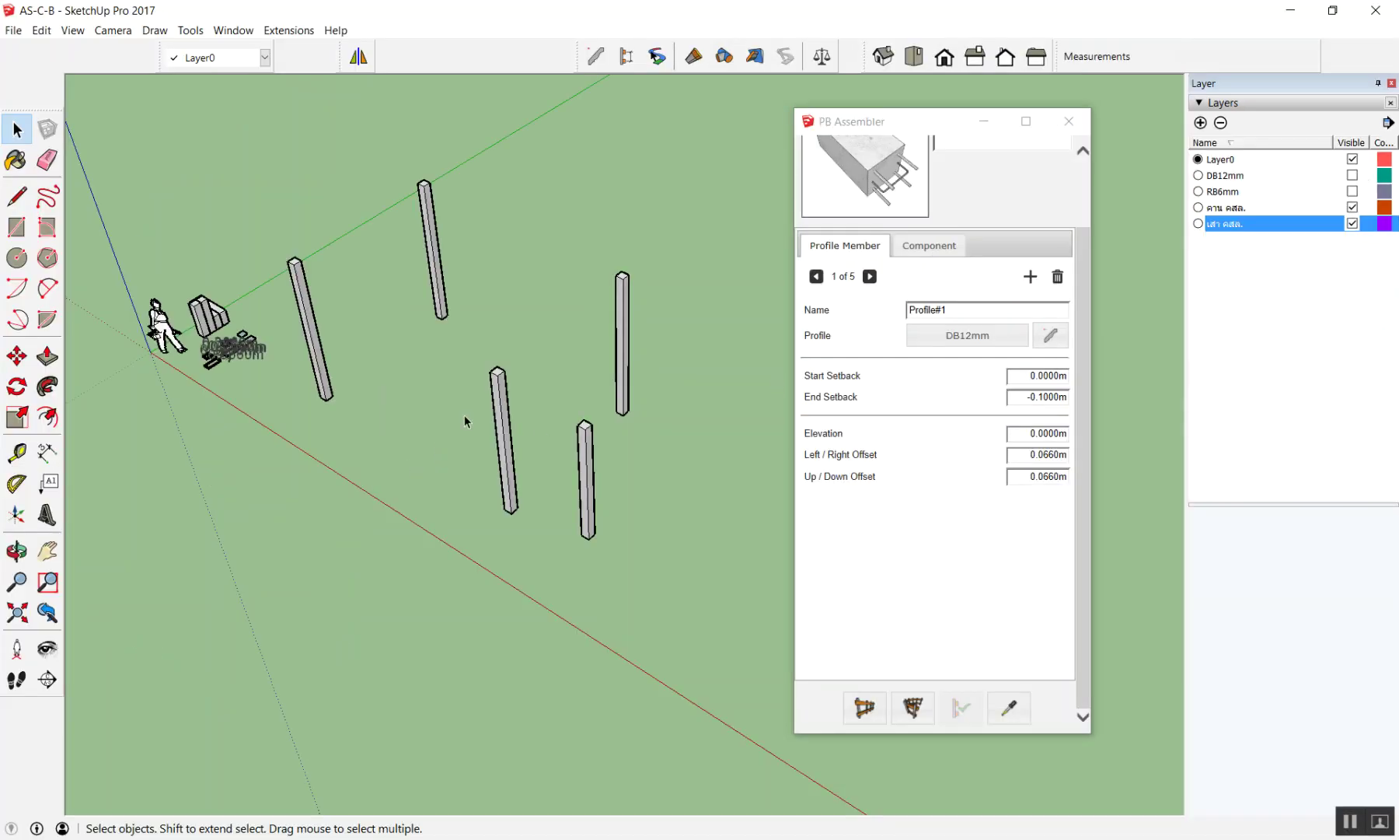
Step: Turn the DB12mm, RB6mm and เสา คสล. layers all back on
click(1352, 175)
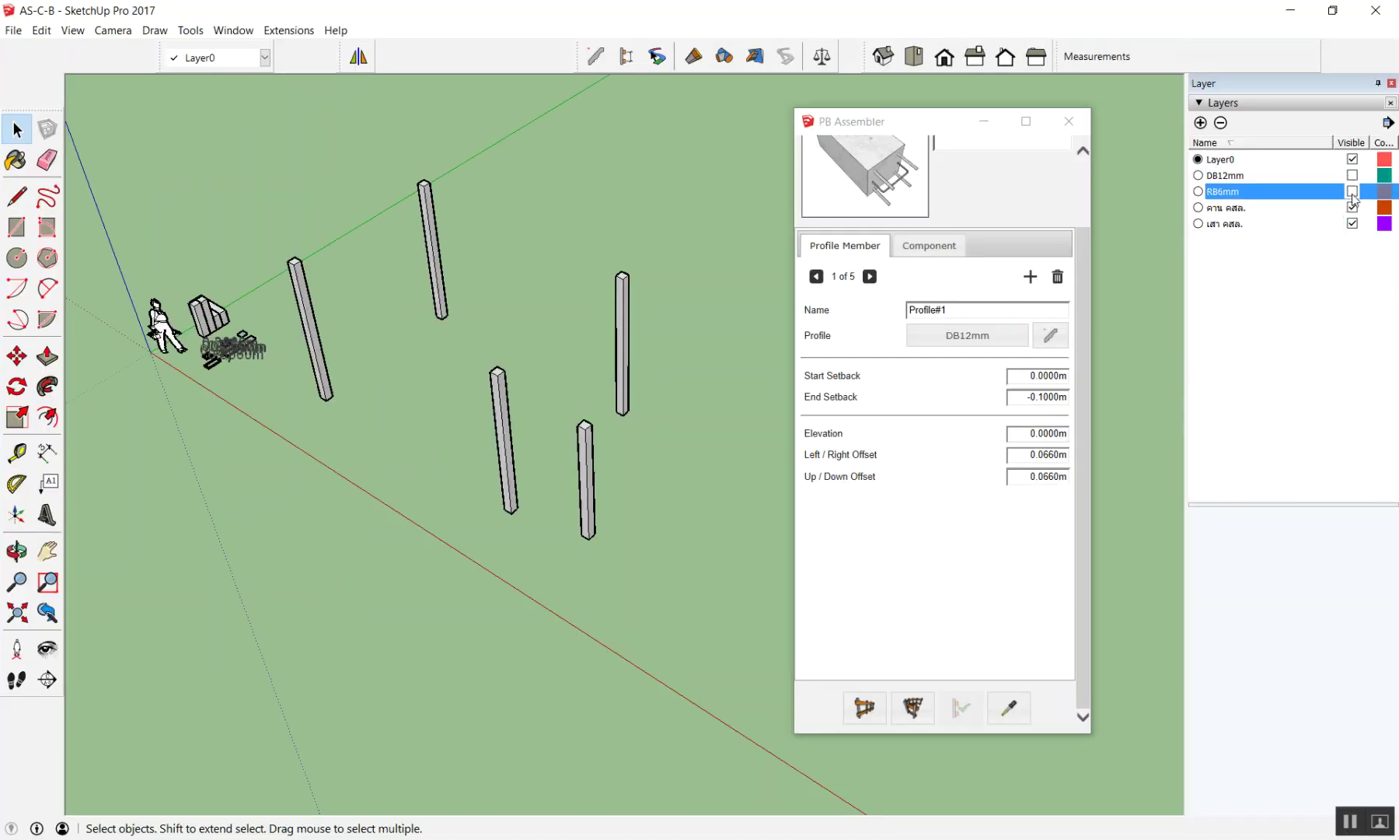
click(1353, 223)
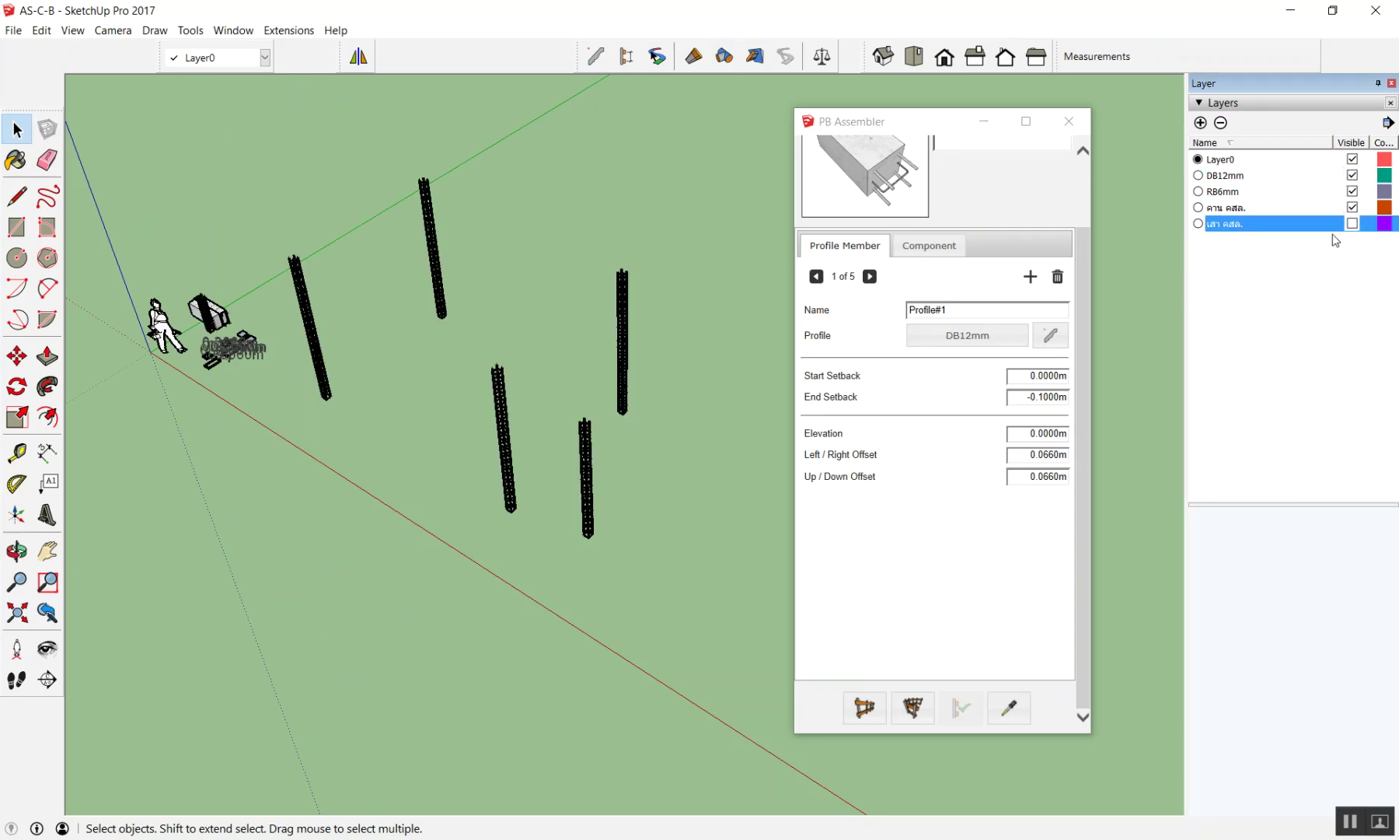
scroll(568, 423, up, 2)
scroll(561, 404, up, 1)
scroll(443, 404, down, 1)
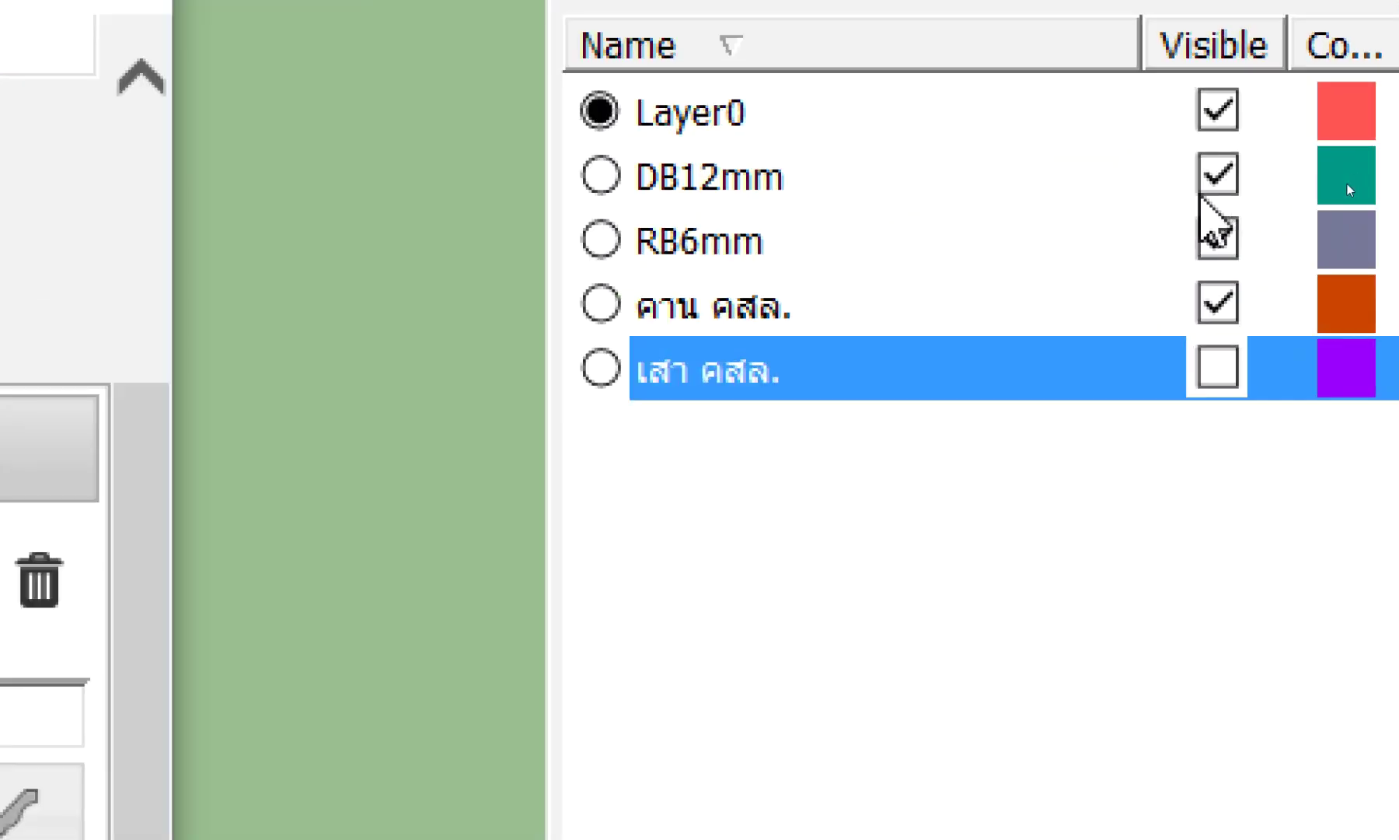
click(1209, 367)
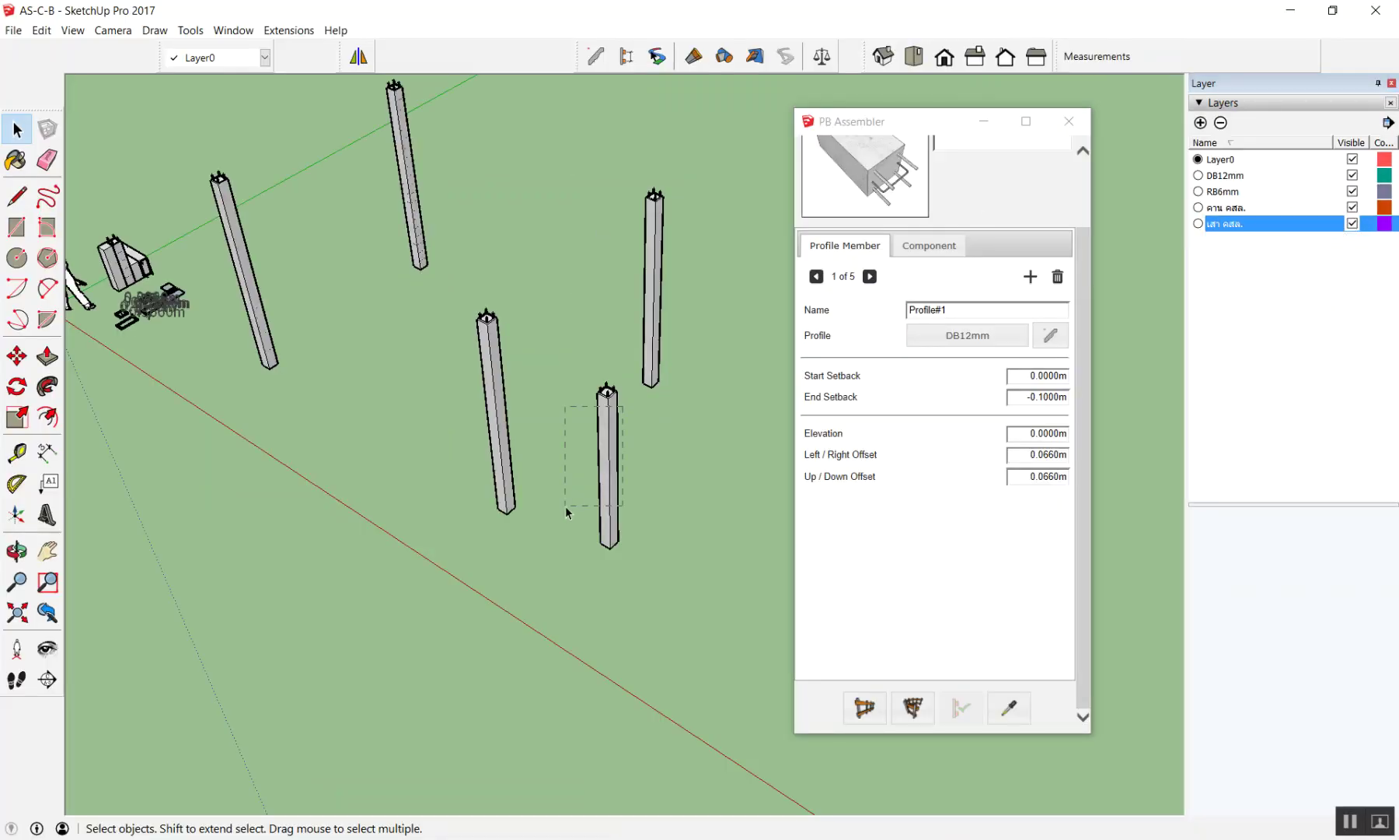
Step: Select the extra front column and delete it
drag(622, 410, 570, 497)
key(Delete)
scroll(710, 358, down, 3)
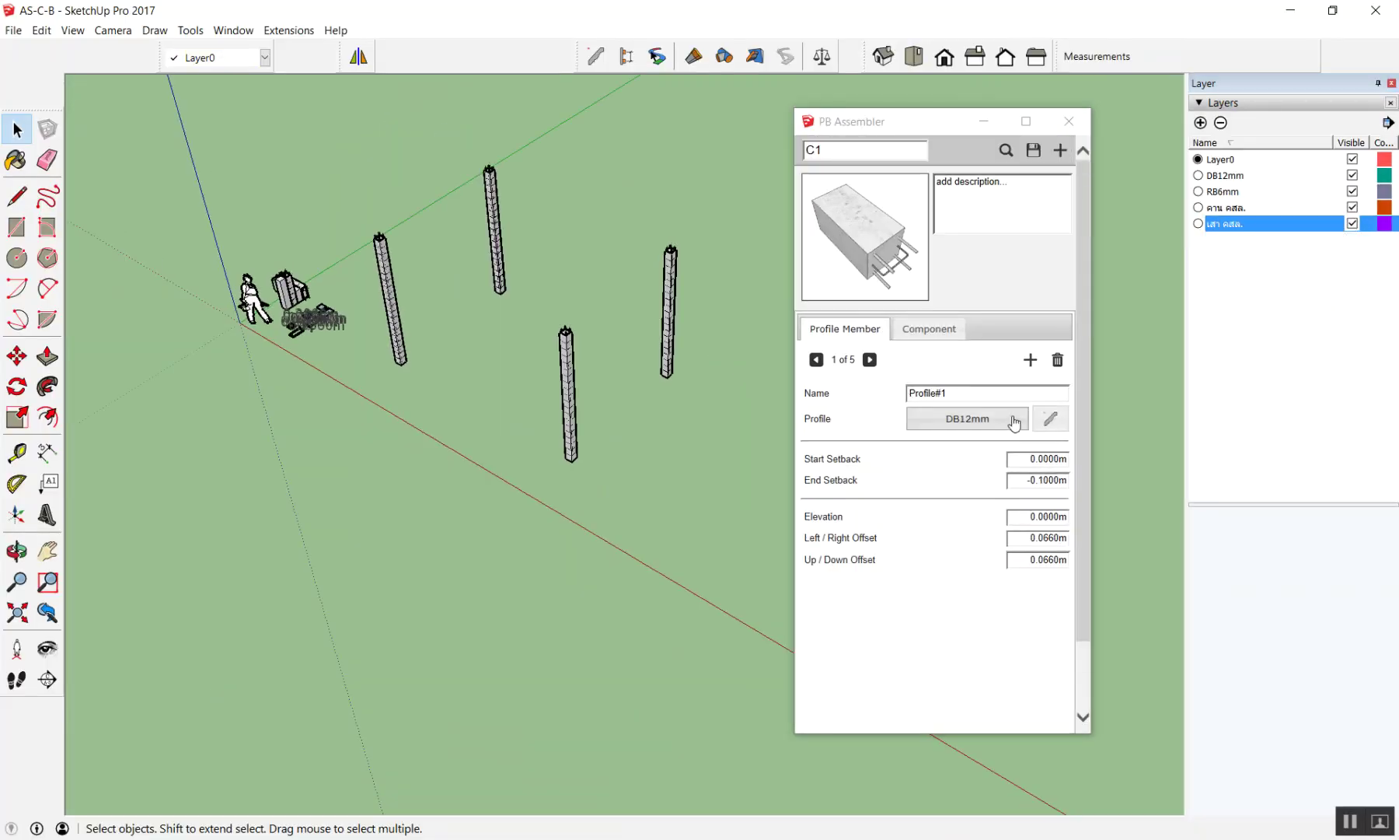
scroll(1030, 556, down, 2)
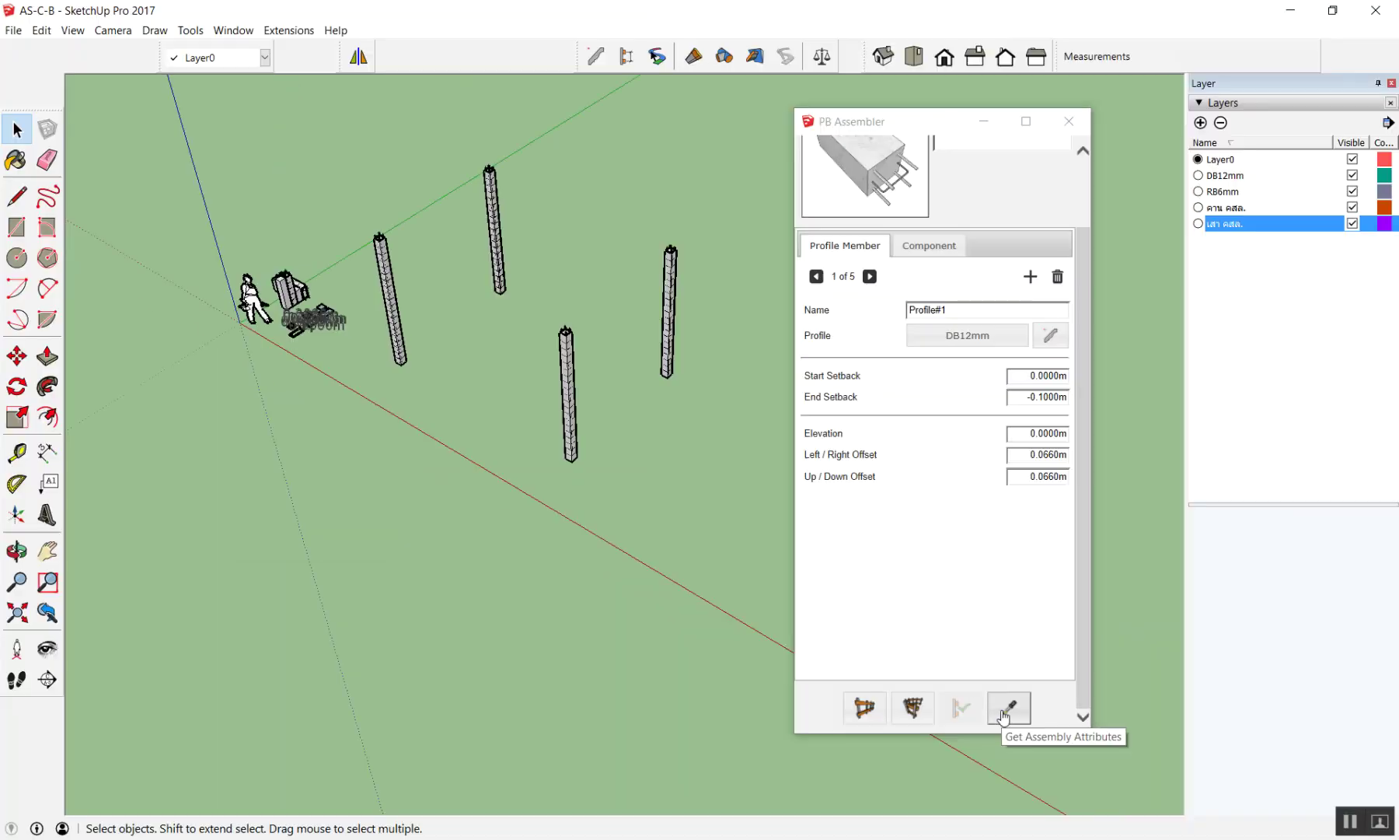
Step: Load the column assembly's attributes into PB Assembler: DB12mm, -0.1000m setbacks, -0.0340m offsets
click(1007, 707)
scroll(226, 288, up, 3)
scroll(226, 287, up, 3)
scroll(233, 296, up, 3)
scroll(430, 356, up, 2)
scroll(447, 377, up, 2)
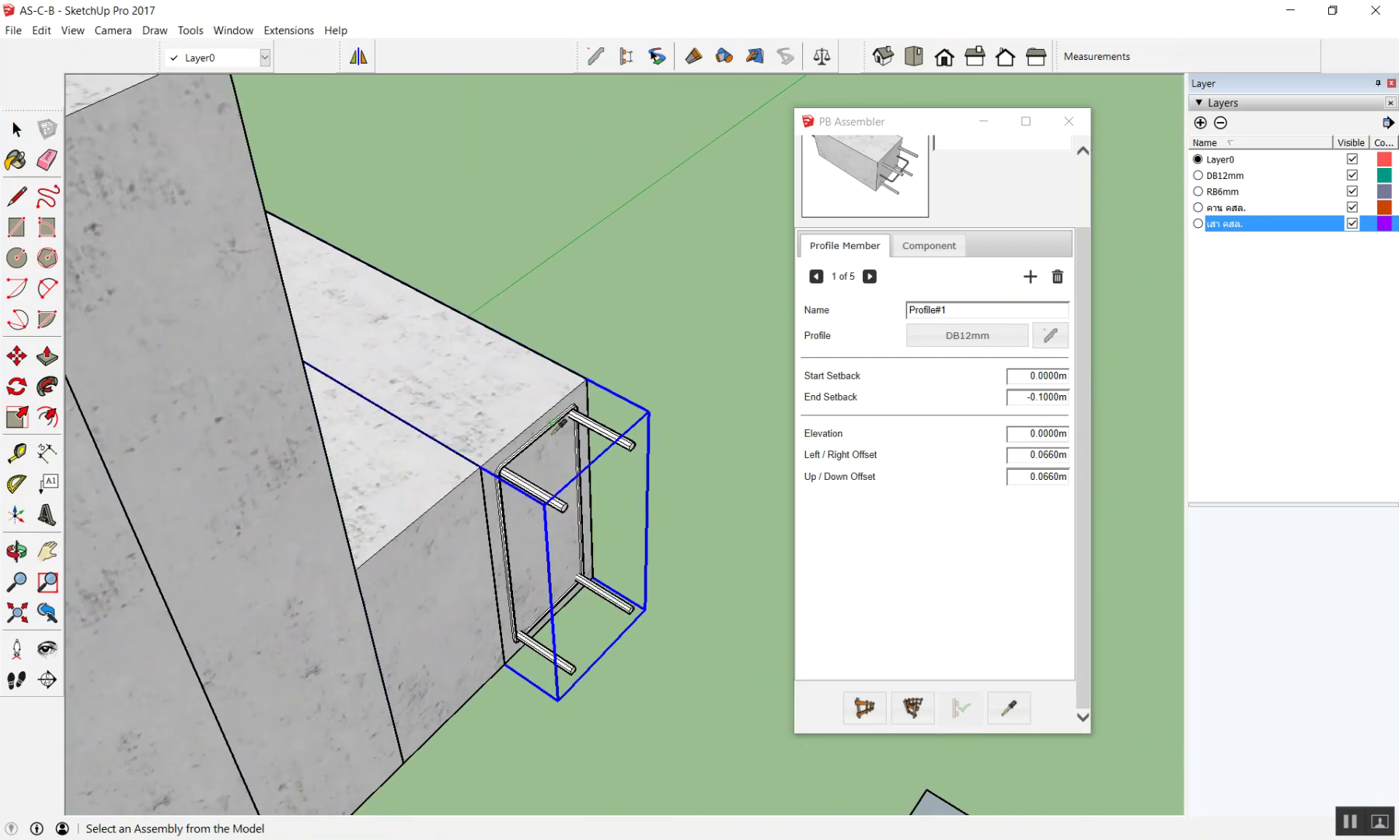
scroll(552, 400, down, 3)
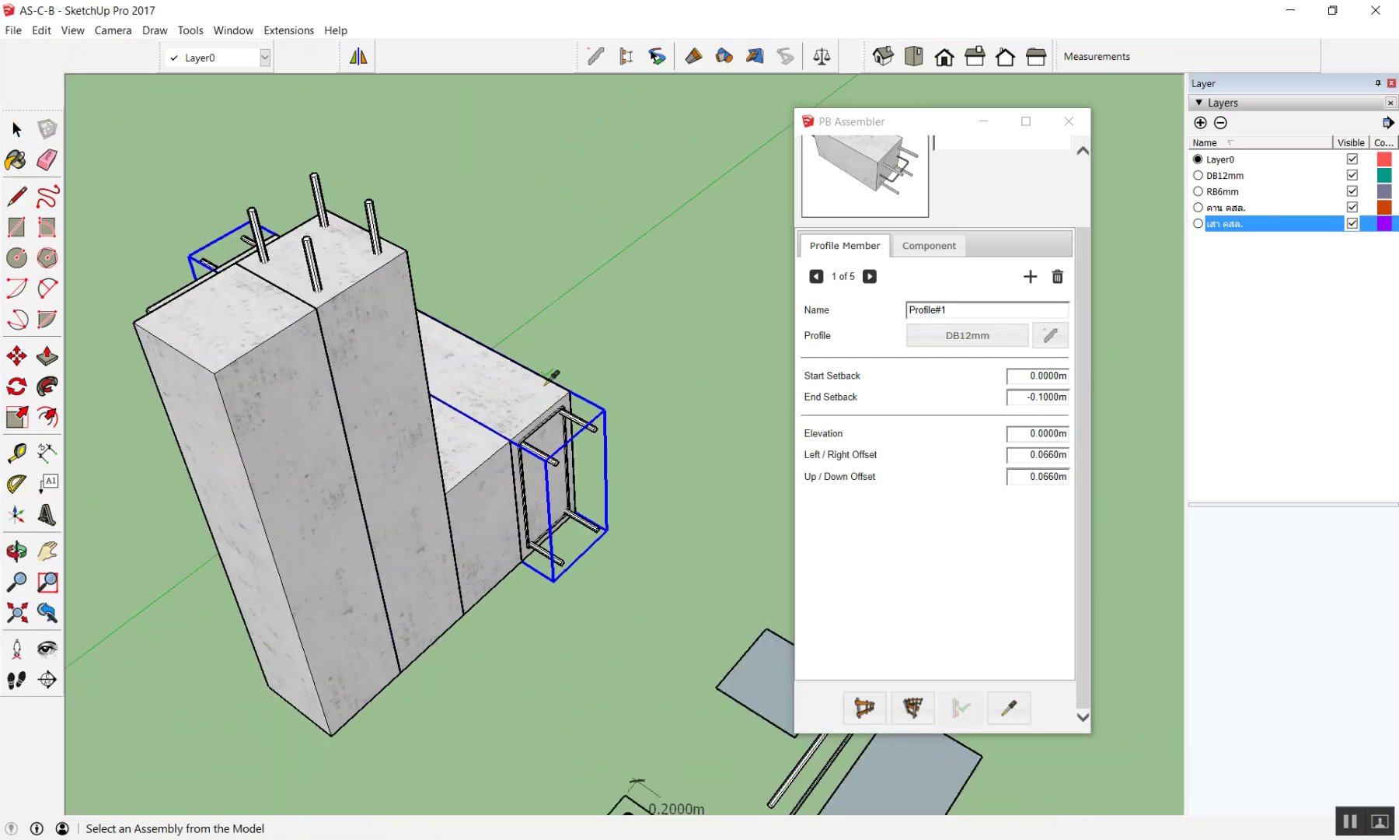
click(548, 381)
scroll(377, 355, down, 3)
scroll(377, 355, down, 2)
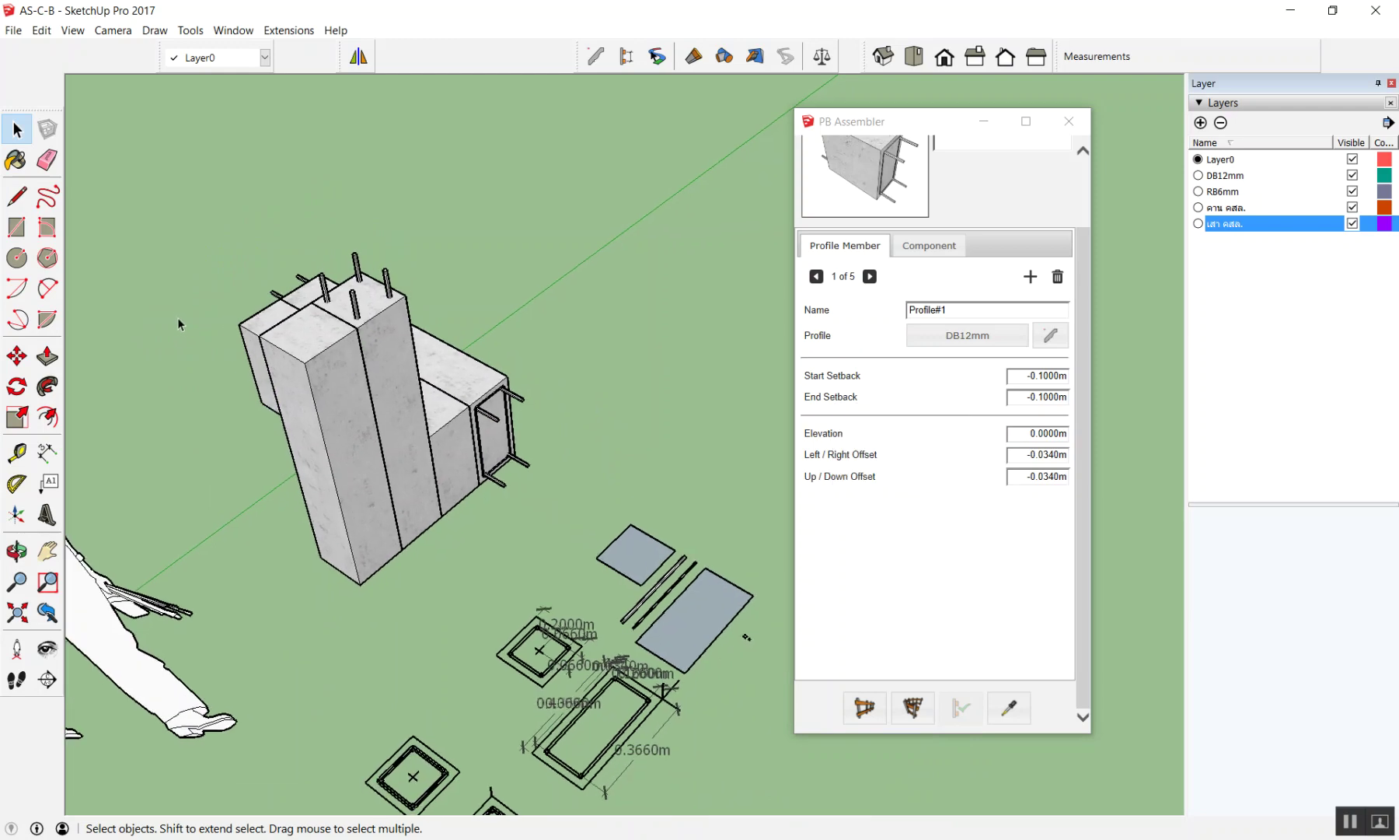
scroll(385, 376, down, 2)
scroll(325, 350, down, 2)
scroll(323, 349, down, 3)
scroll(498, 377, up, 1)
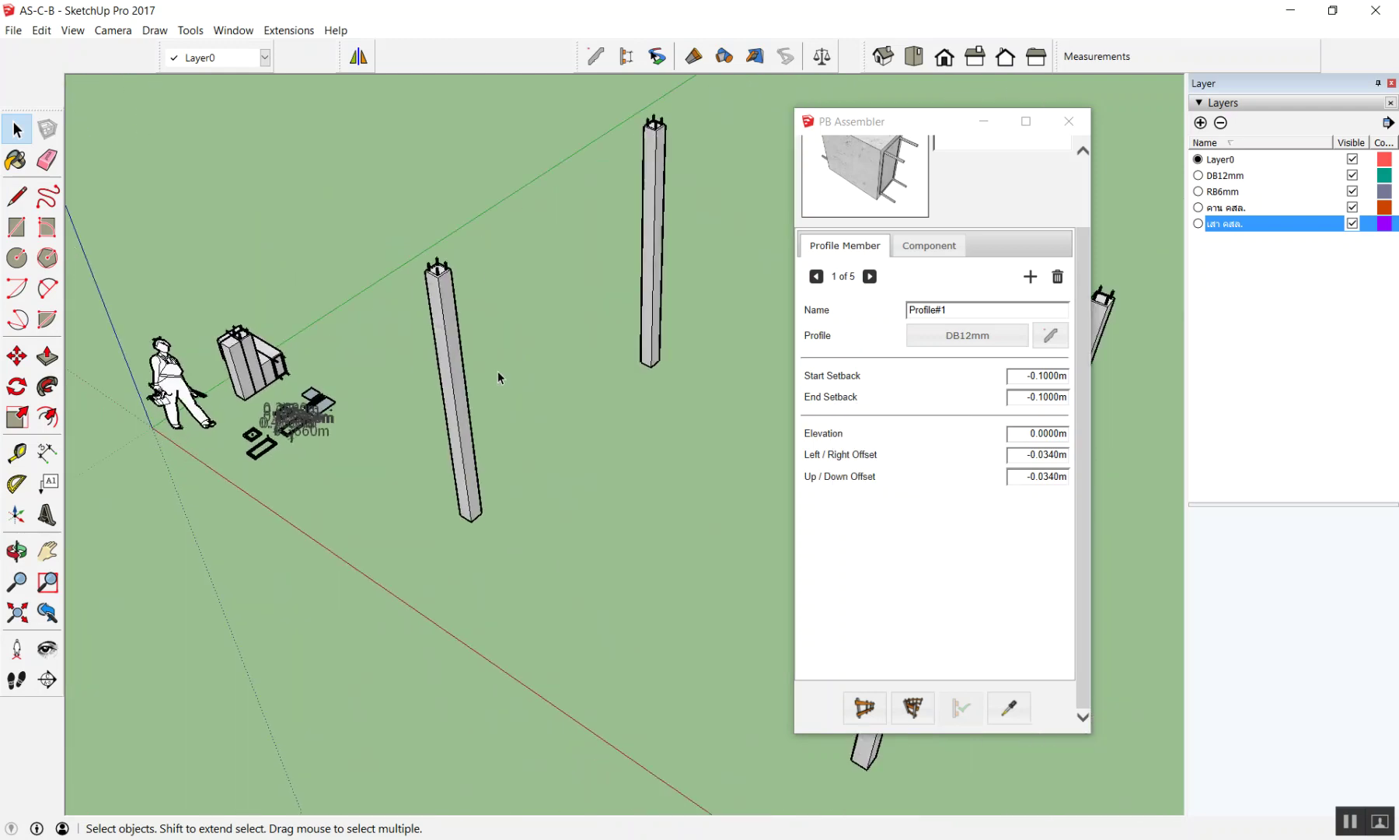
click(865, 707)
Step: Draw a trial beam between two column tops, then undo it
scroll(436, 300, up, 3)
scroll(378, 310, up, 3)
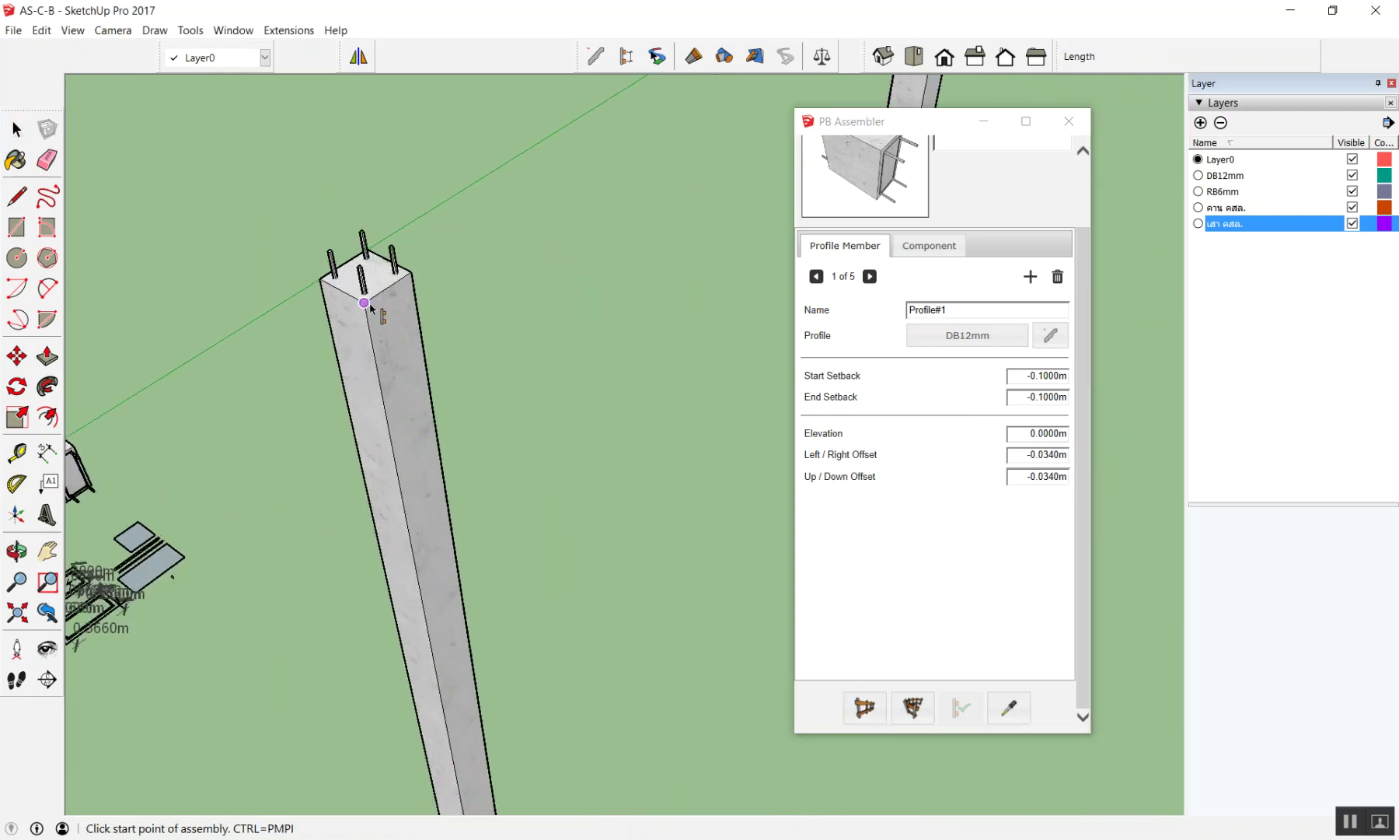
click(360, 301)
scroll(359, 301, down, 1)
scroll(357, 295, down, 1)
scroll(358, 296, down, 2)
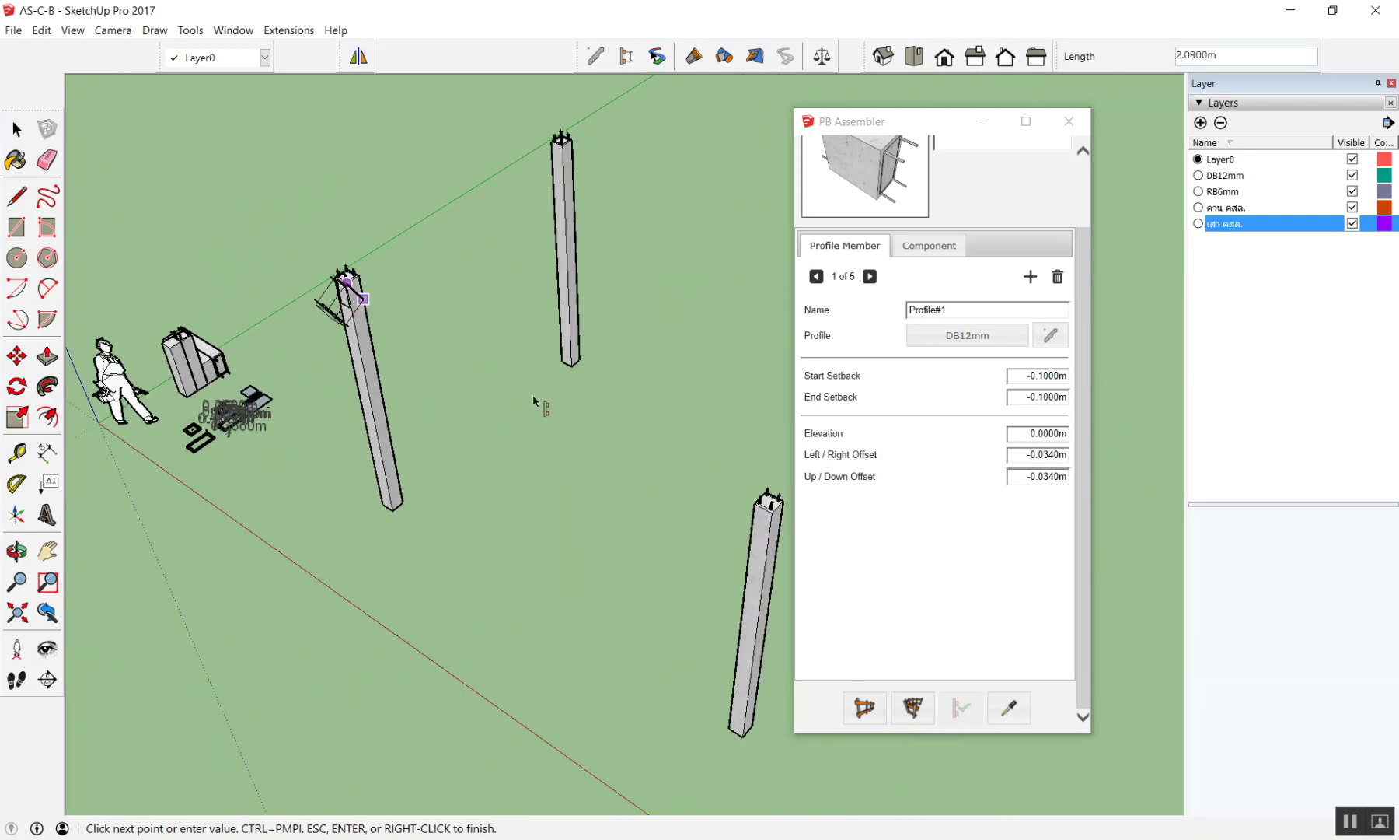
scroll(765, 502, up, 1)
click(763, 501)
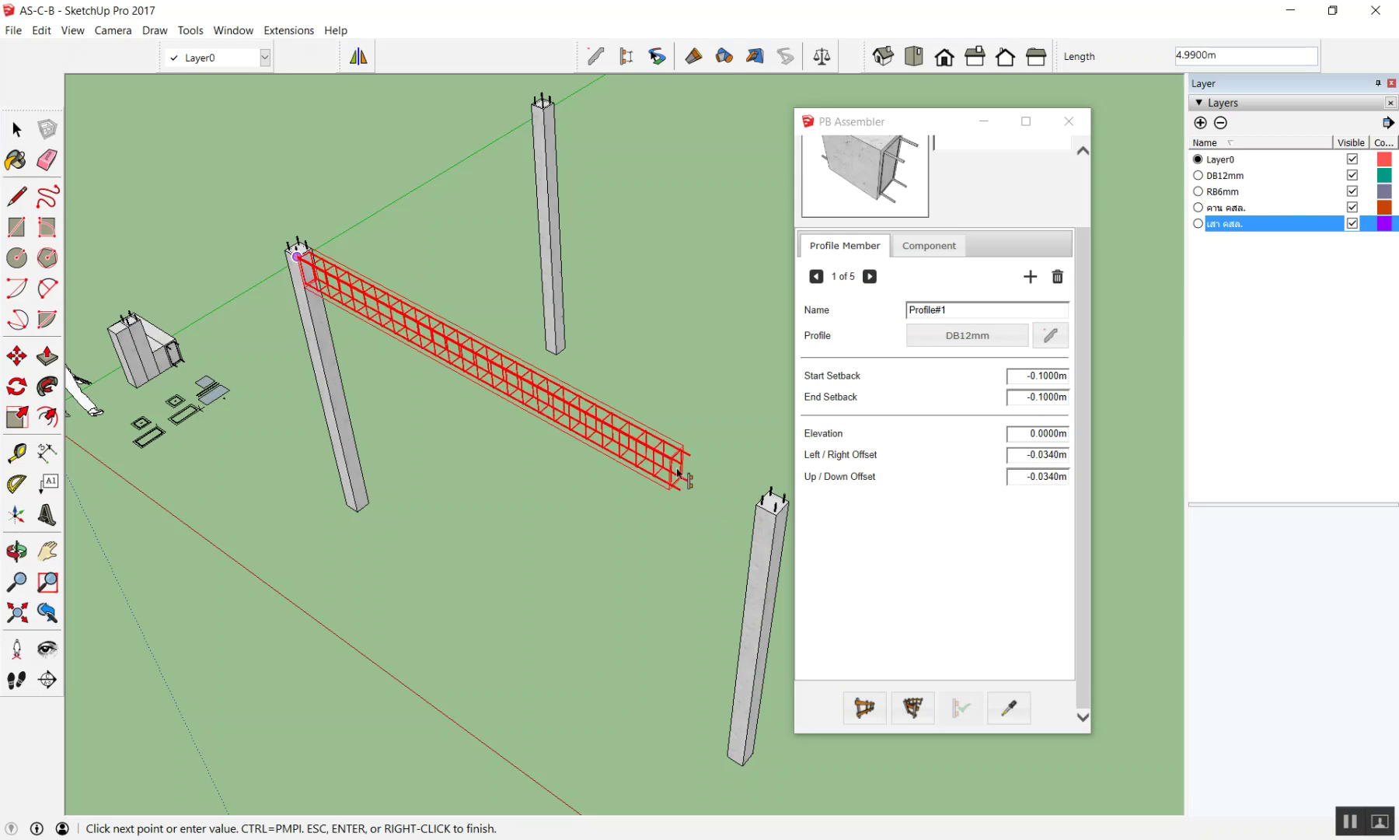
scroll(684, 476, up, 1)
scroll(703, 478, up, 1)
scroll(739, 498, up, 1)
scroll(622, 443, down, 1)
scroll(572, 423, down, 1)
scroll(672, 491, down, 1)
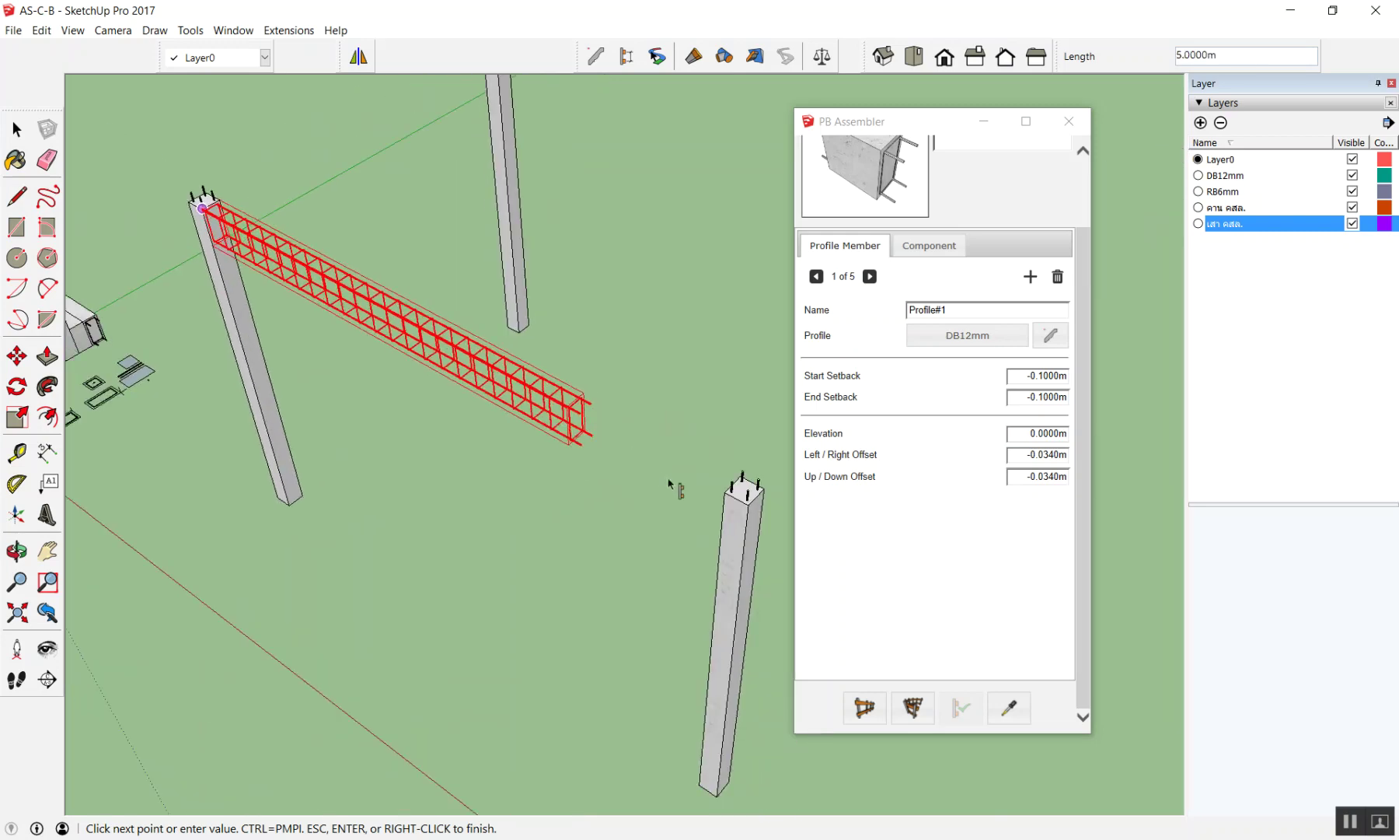
click(727, 499)
key(ctrl+z)
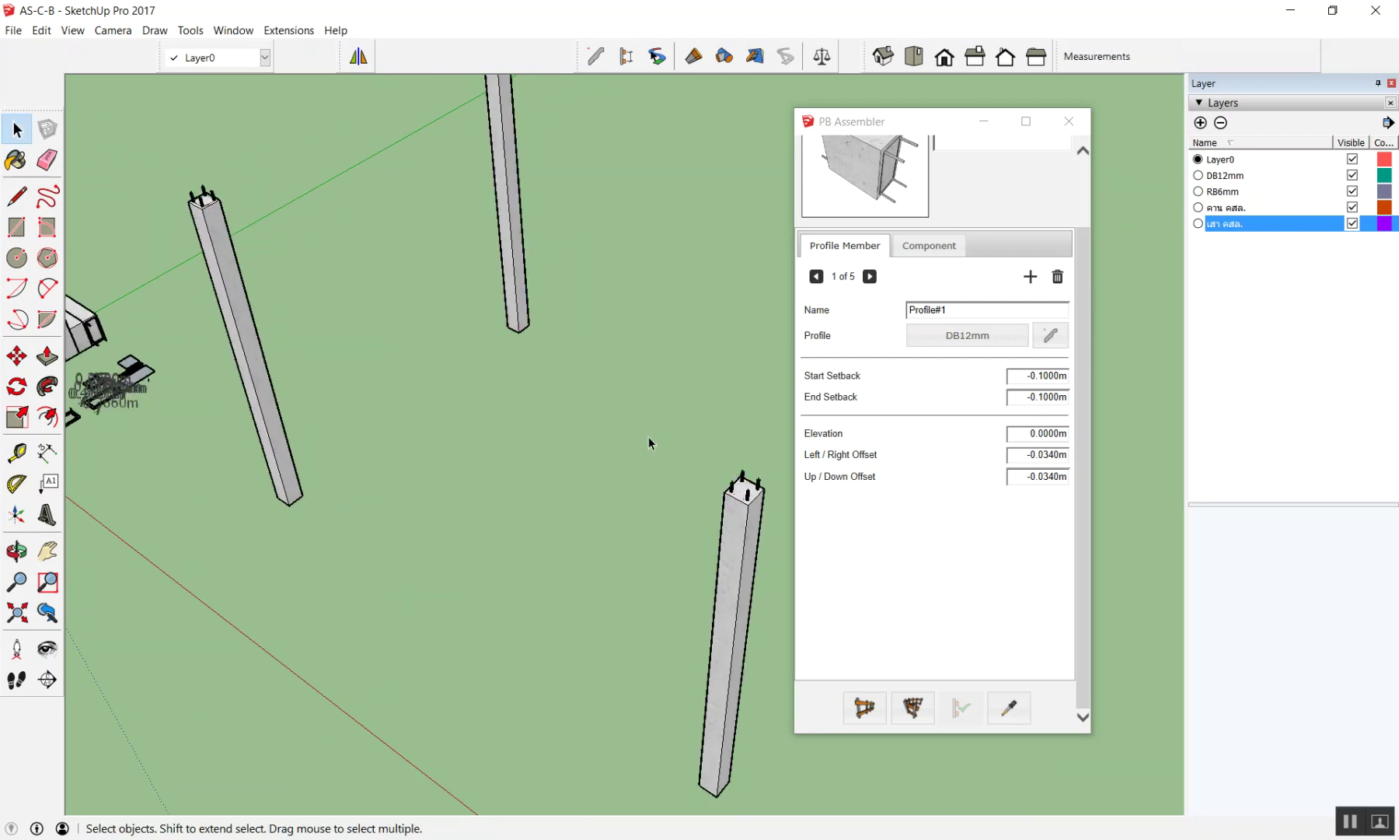
Step: Draw beam B1 projecting horizontally from one column's top
click(864, 706)
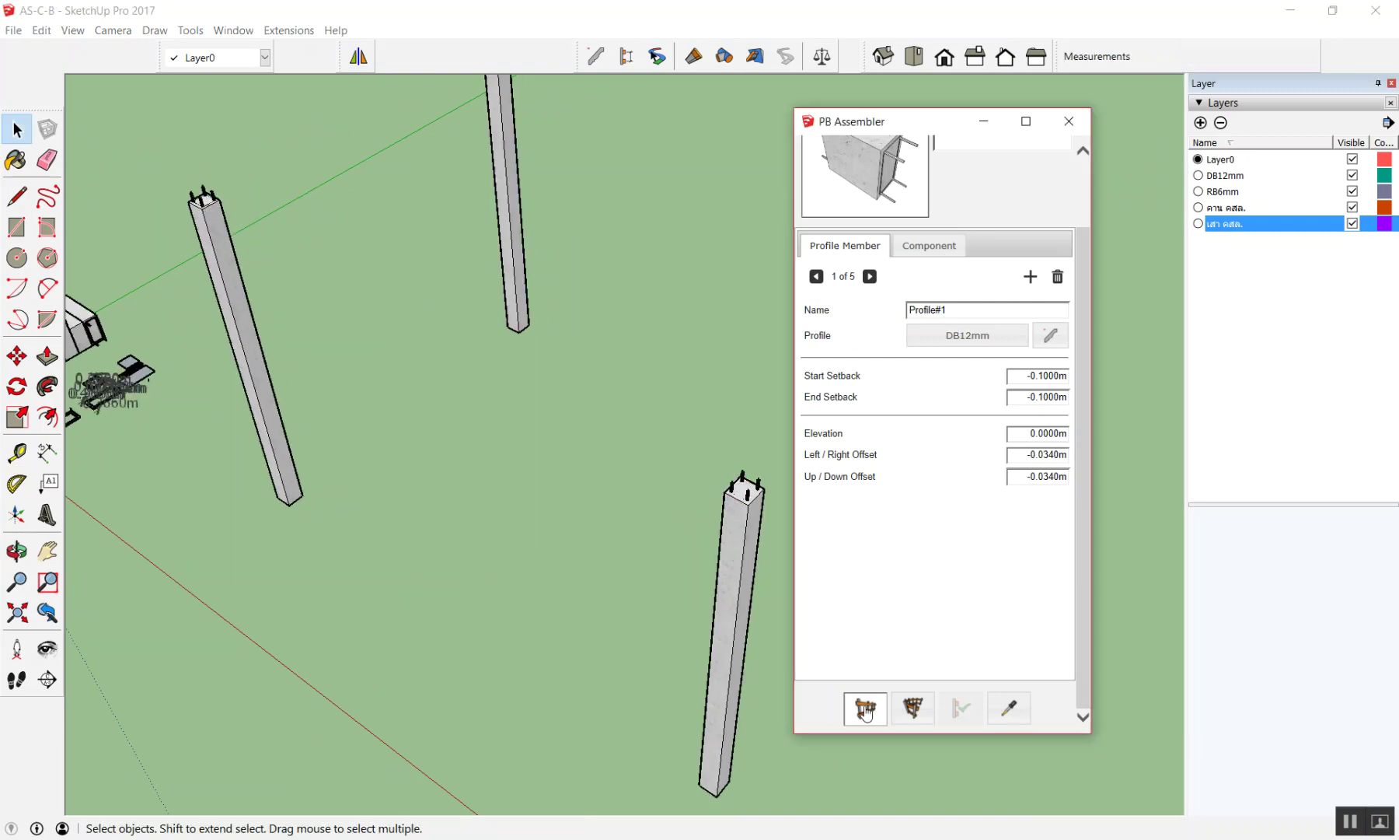
click(202, 208)
click(337, 301)
middle_drag(337, 301, 503, 246)
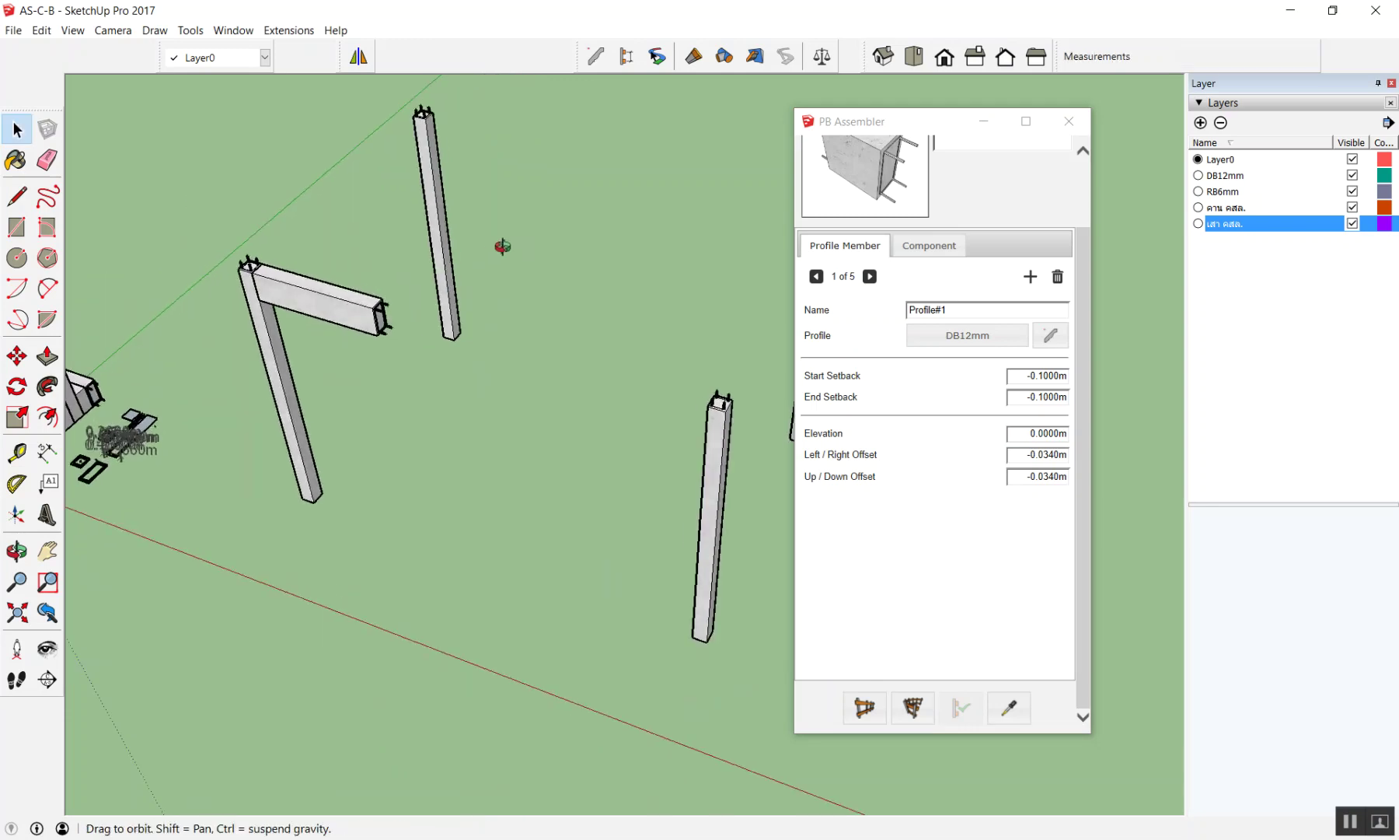
middle_drag(360, 162, 490, 278)
scroll(693, 353, up, 2)
scroll(758, 342, up, 2)
scroll(761, 354, up, 2)
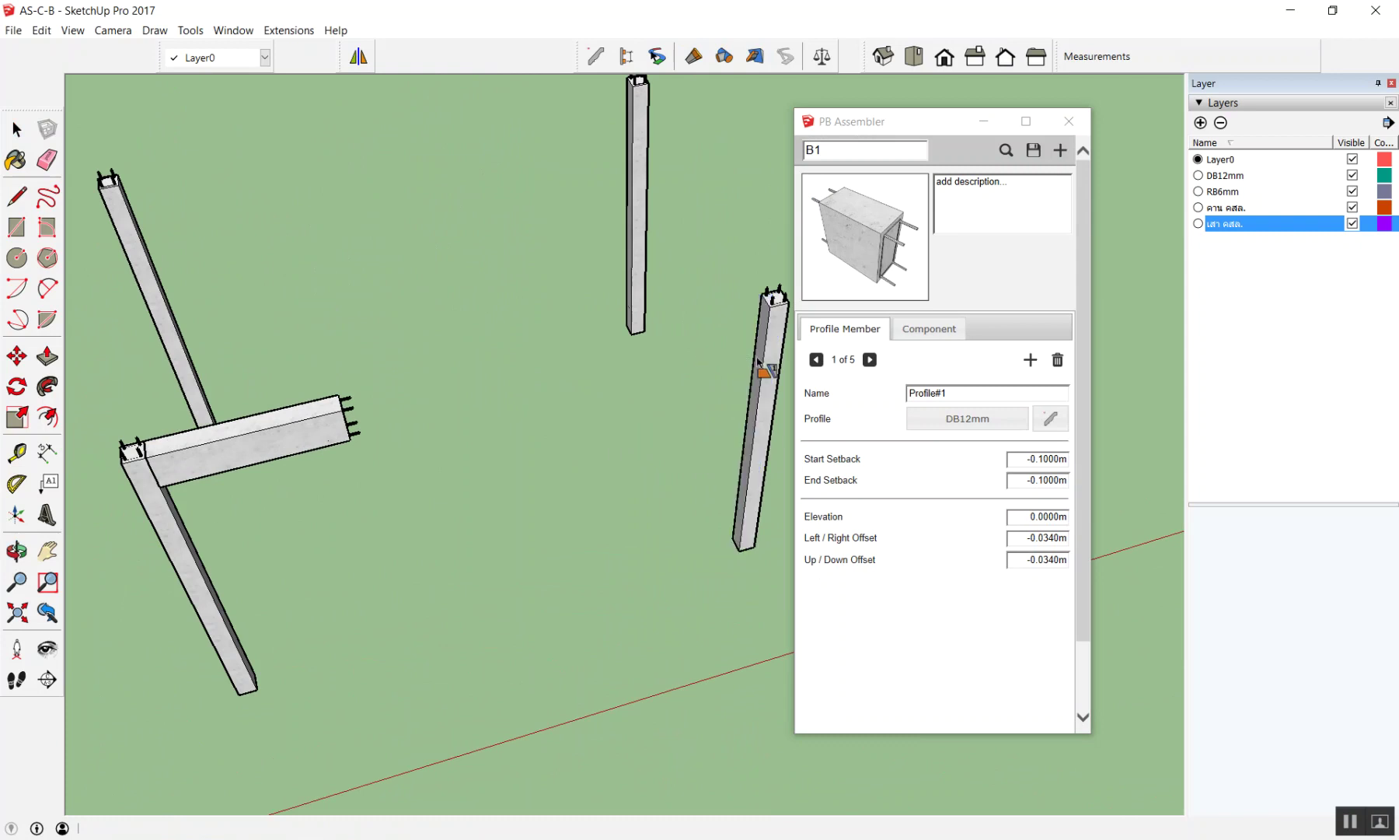
Step: Extend the trial beam to the adjacent column with PB Trim, then orbit around to check it
scroll(758, 361, up, 2)
click(758, 346)
scroll(758, 350, down, 3)
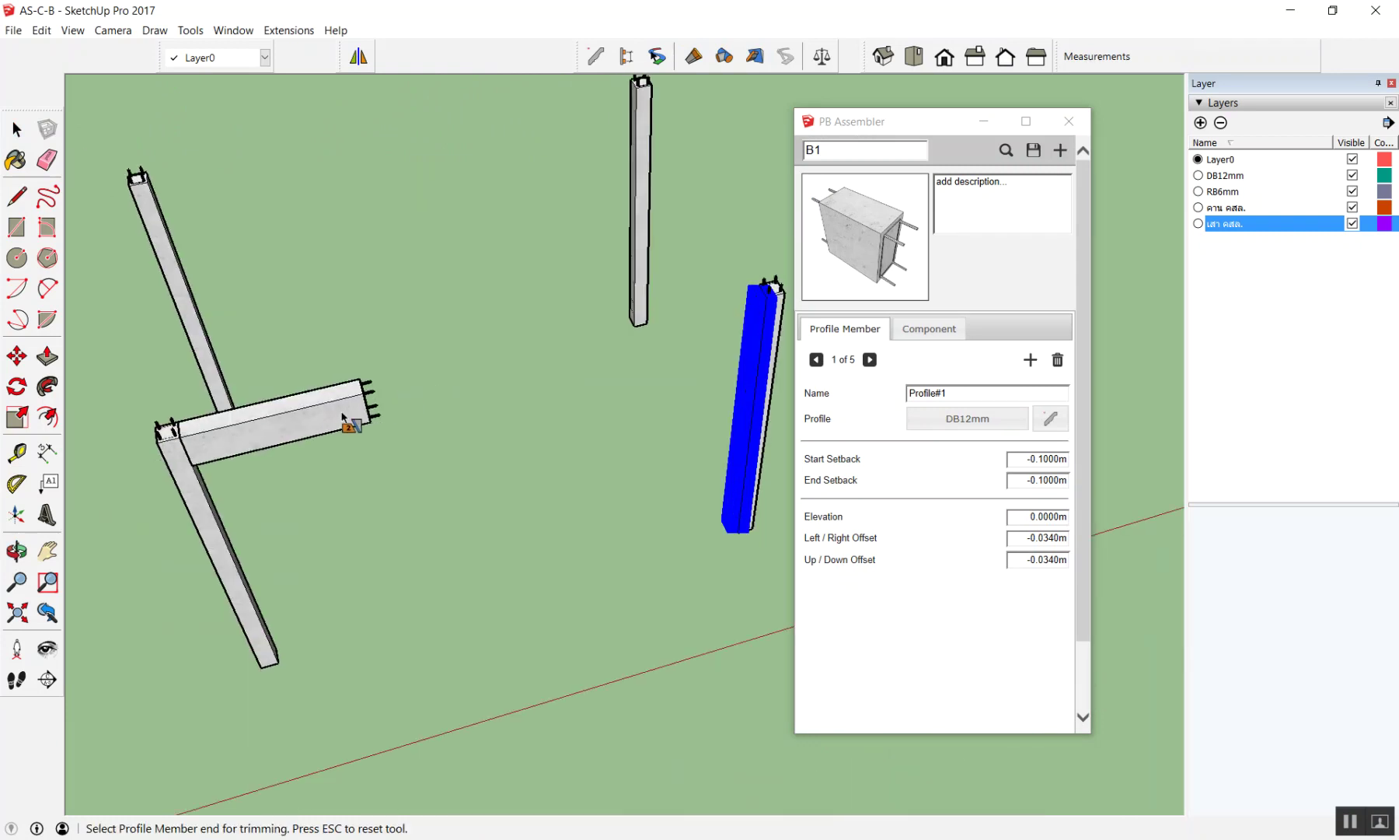
mouse_move(430, 396)
middle_down()
mouse_move(351, 380)
mouse_move(363, 208)
middle_up()
key(space)
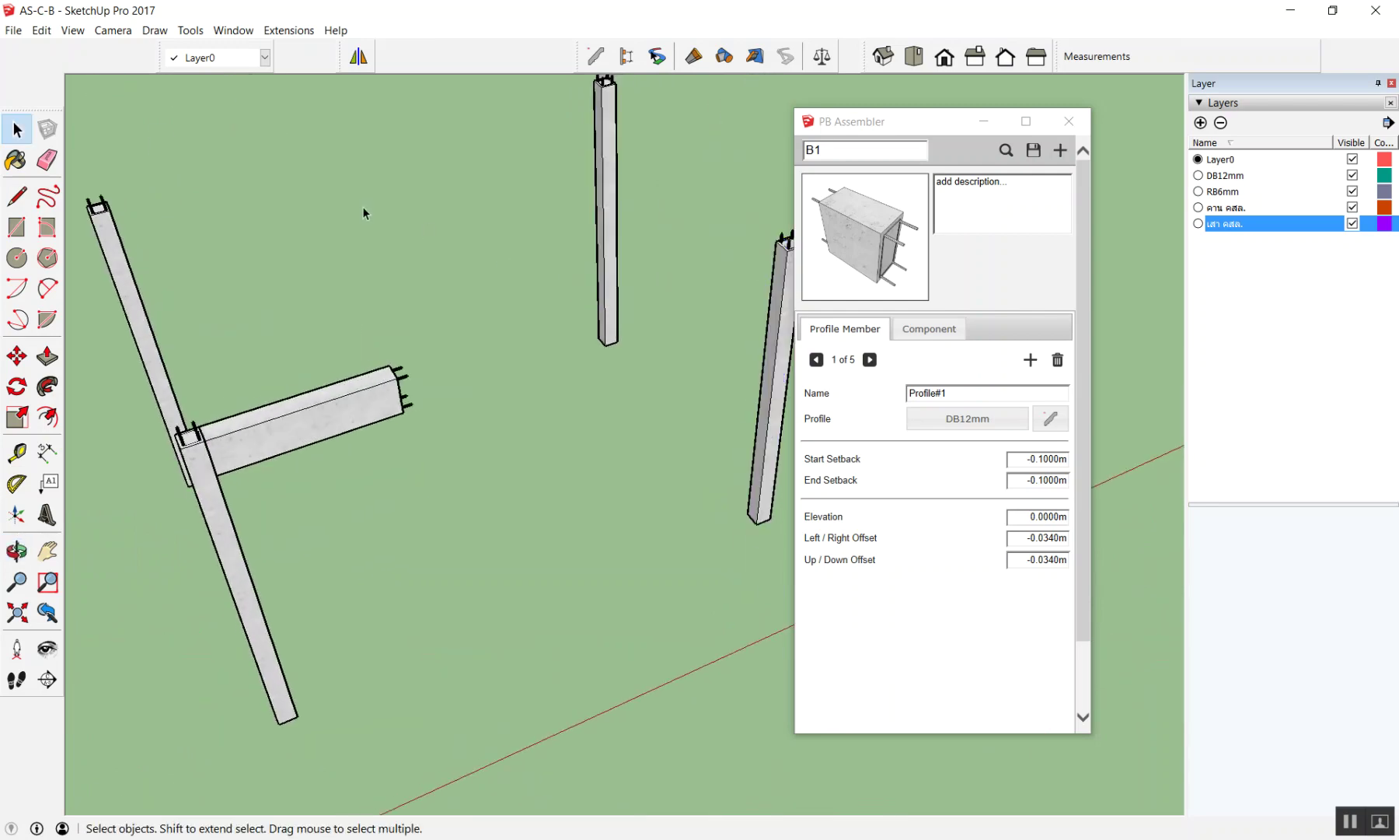
scroll(363, 212, down, 5)
middle_drag(436, 256, 368, 242)
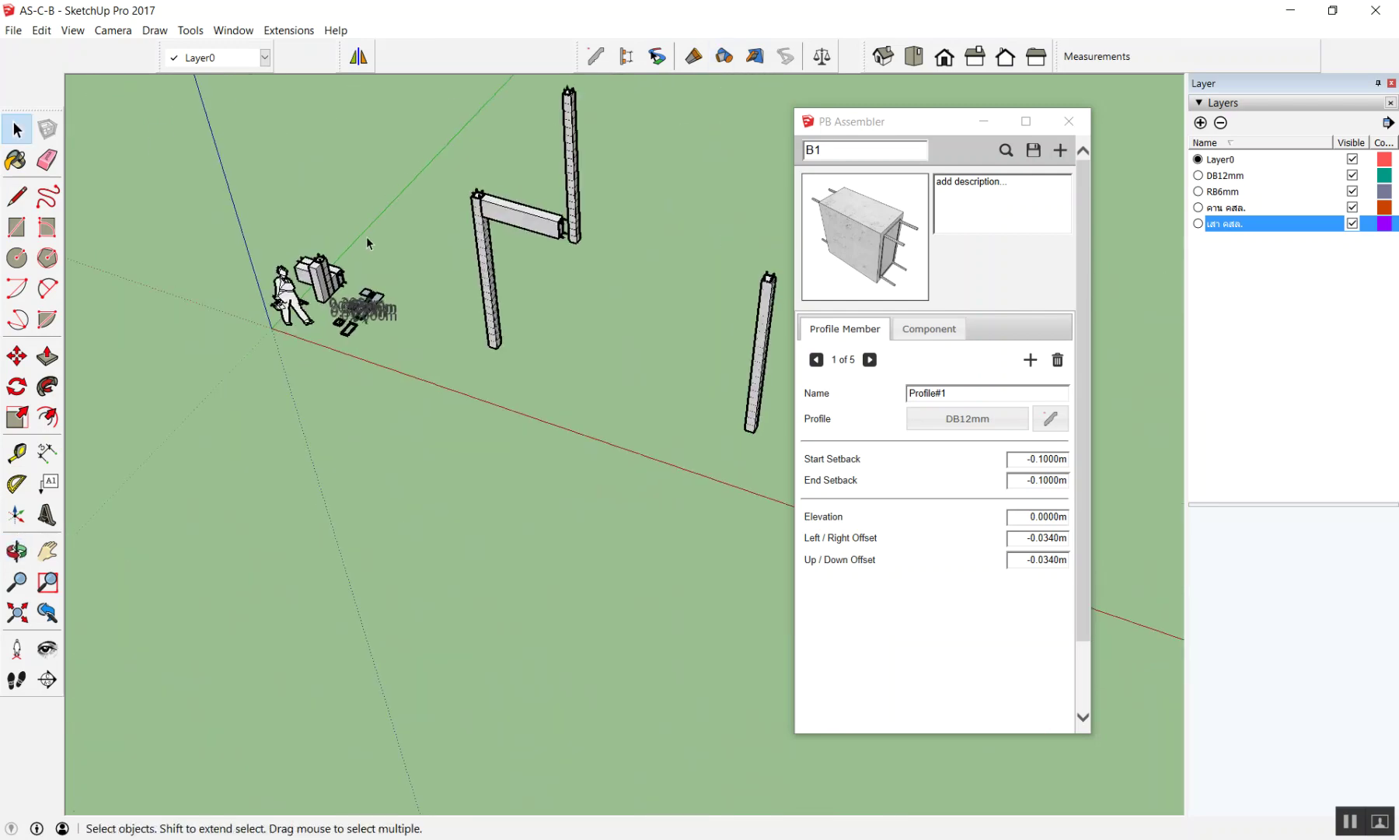
mouse_move(548, 208)
middle_down()
mouse_move(509, 174)
mouse_move(591, 140)
middle_up()
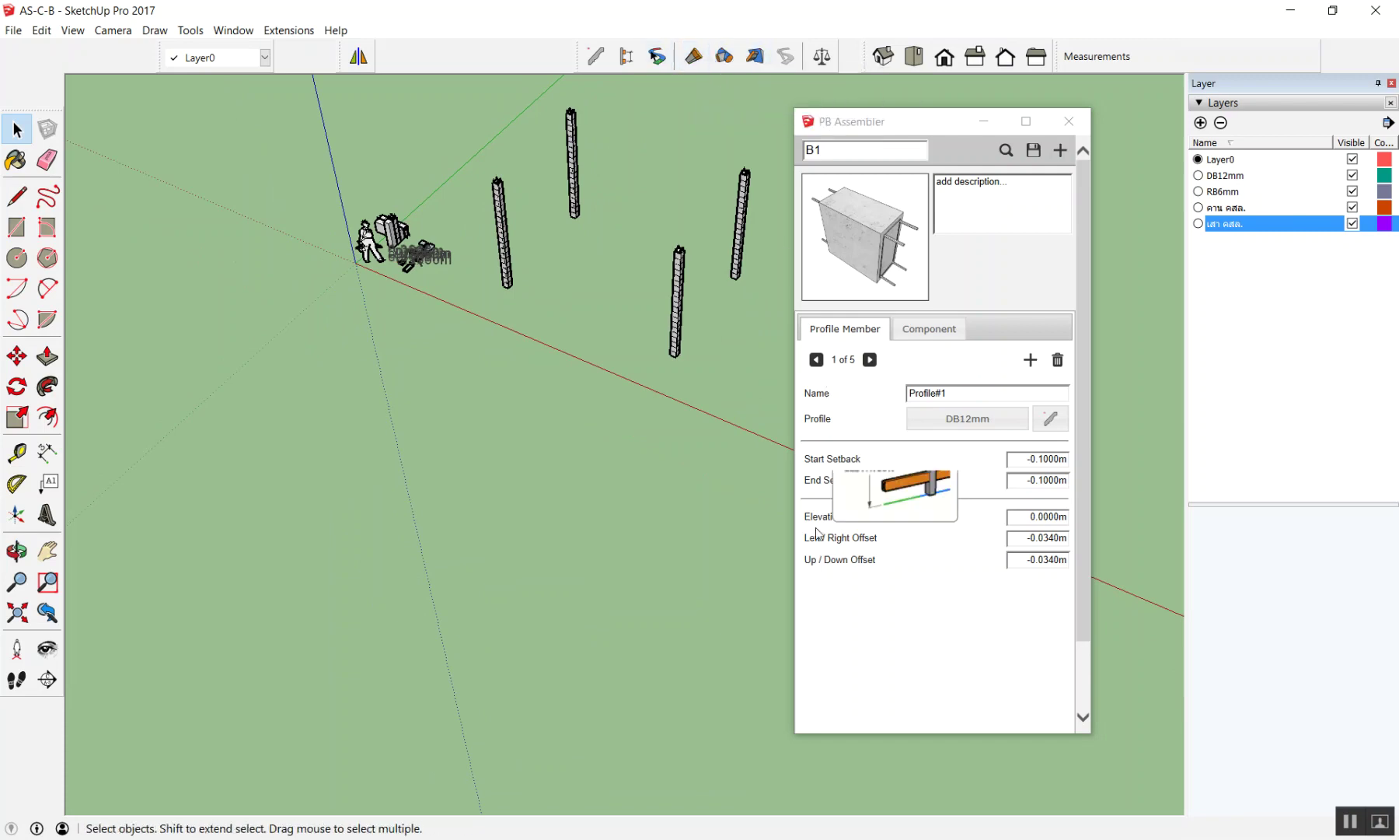
Step: Hide the DB12mm and RB6mm rebar layers
scroll(903, 553, down, 2)
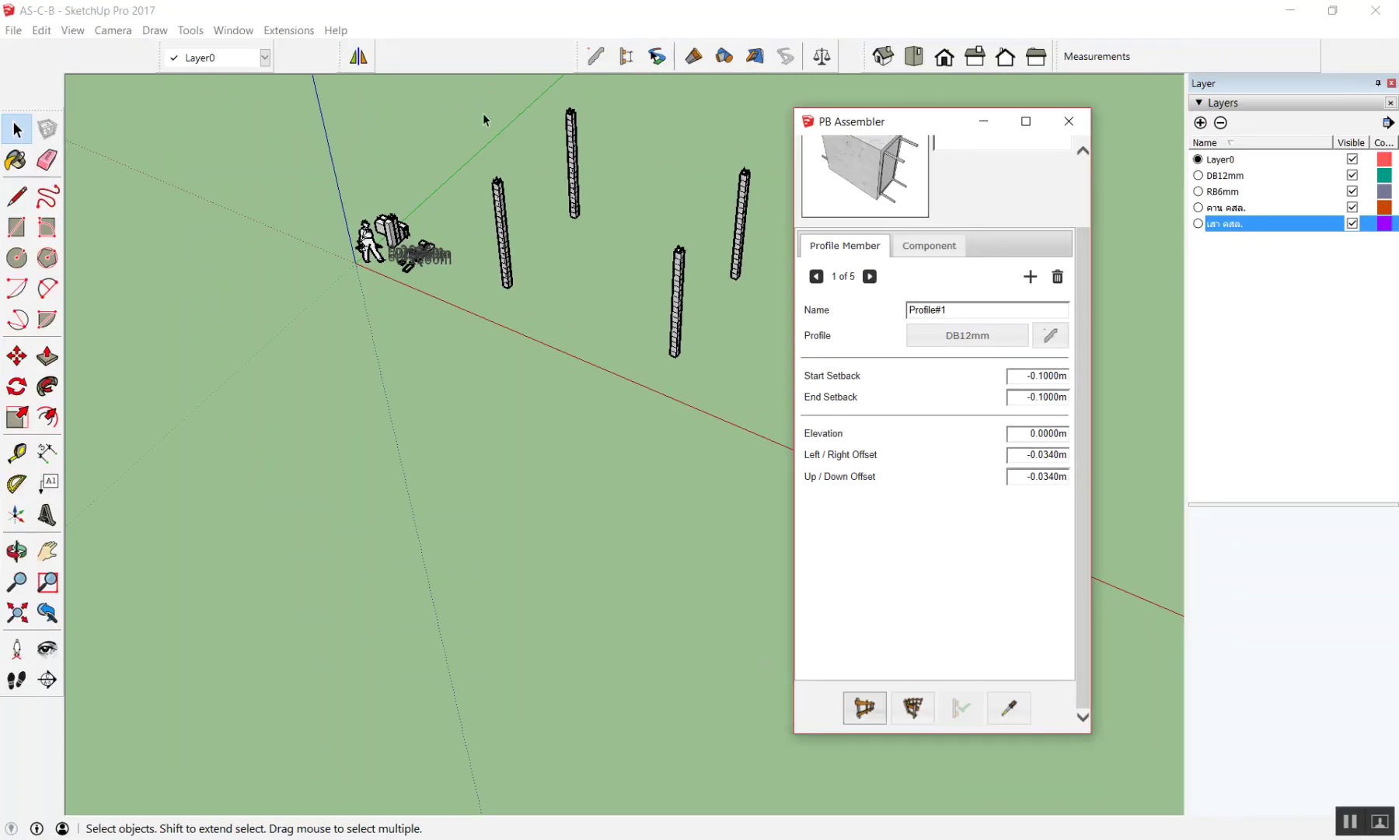
scroll(534, 220, up, 3)
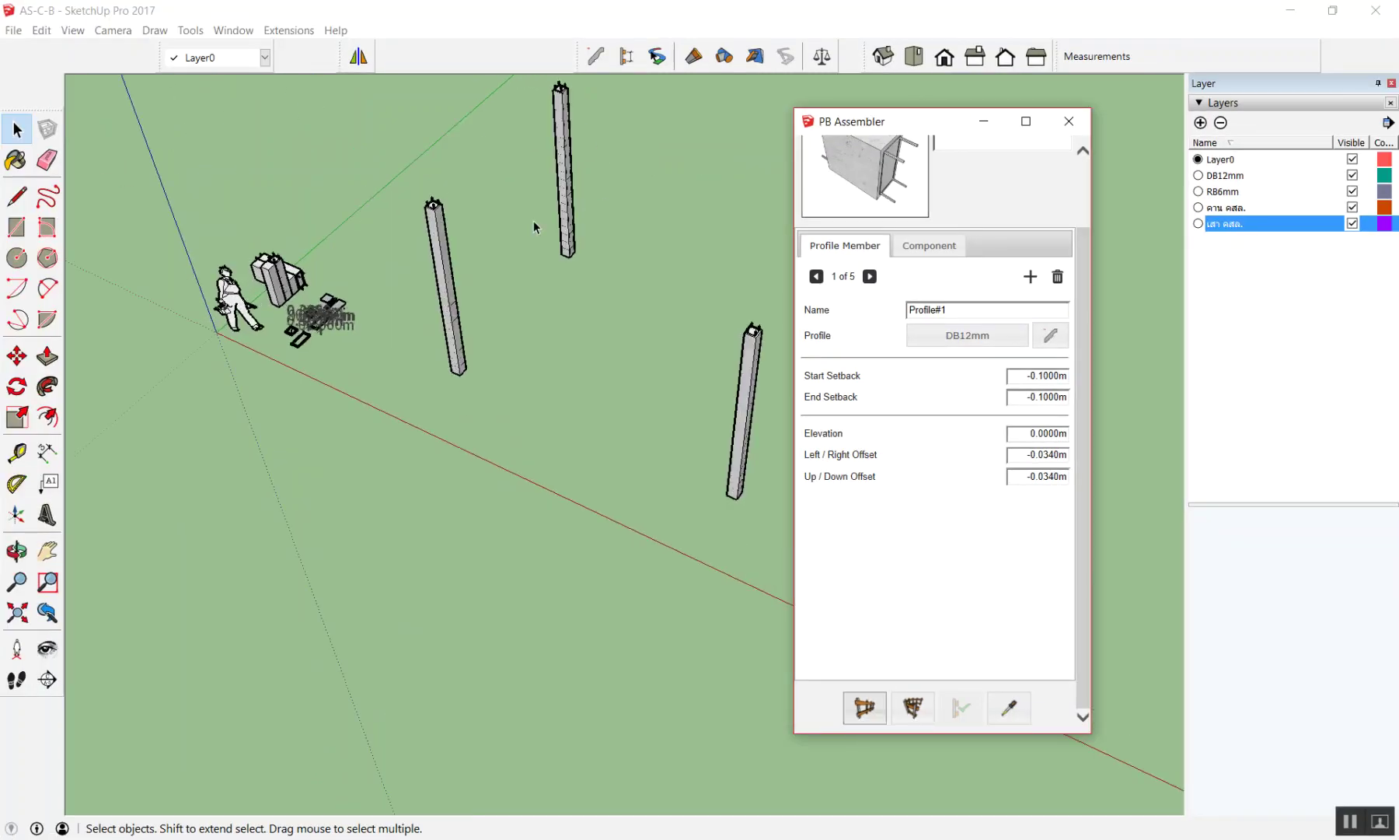
scroll(482, 214, up, 2)
scroll(453, 210, down, 1)
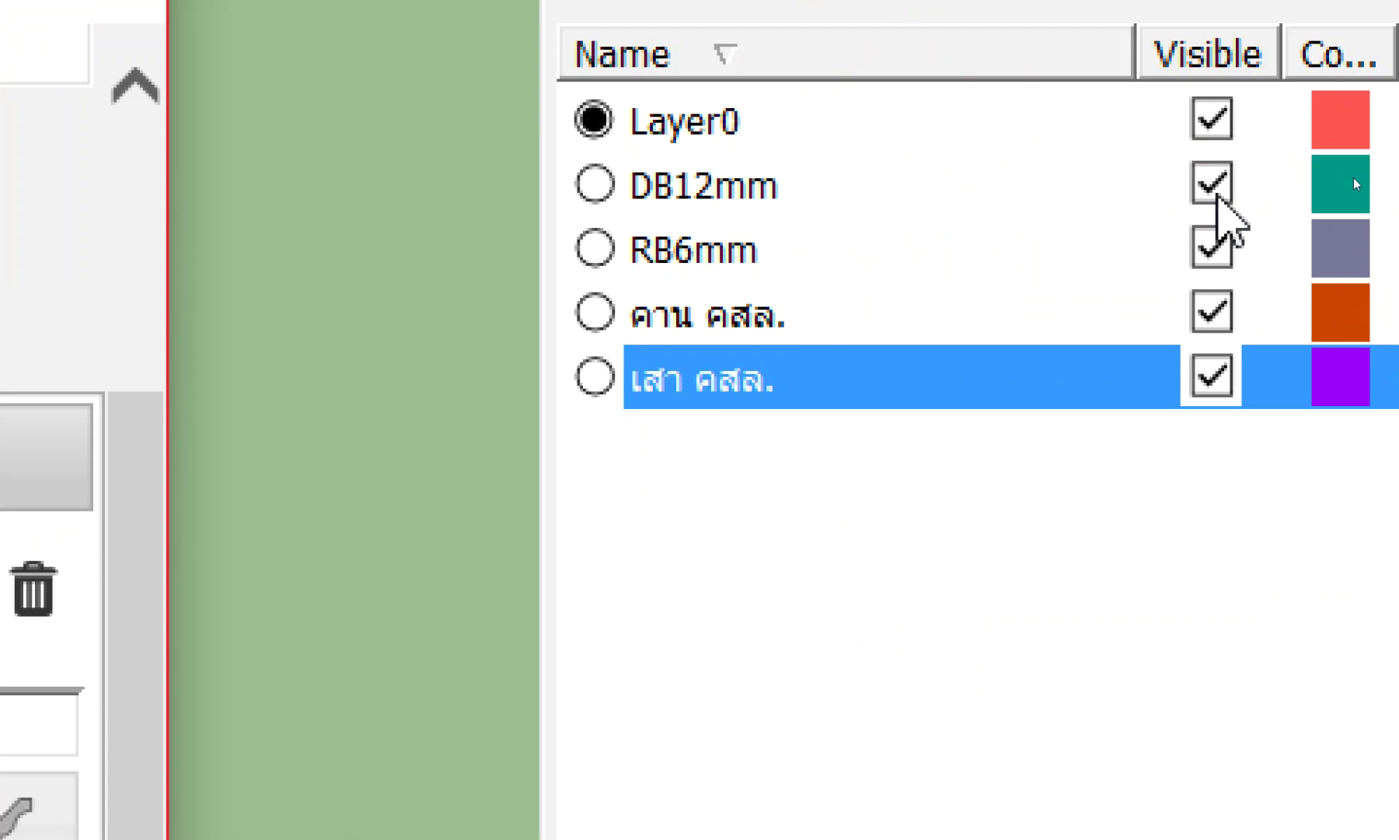
click(1212, 183)
click(1215, 247)
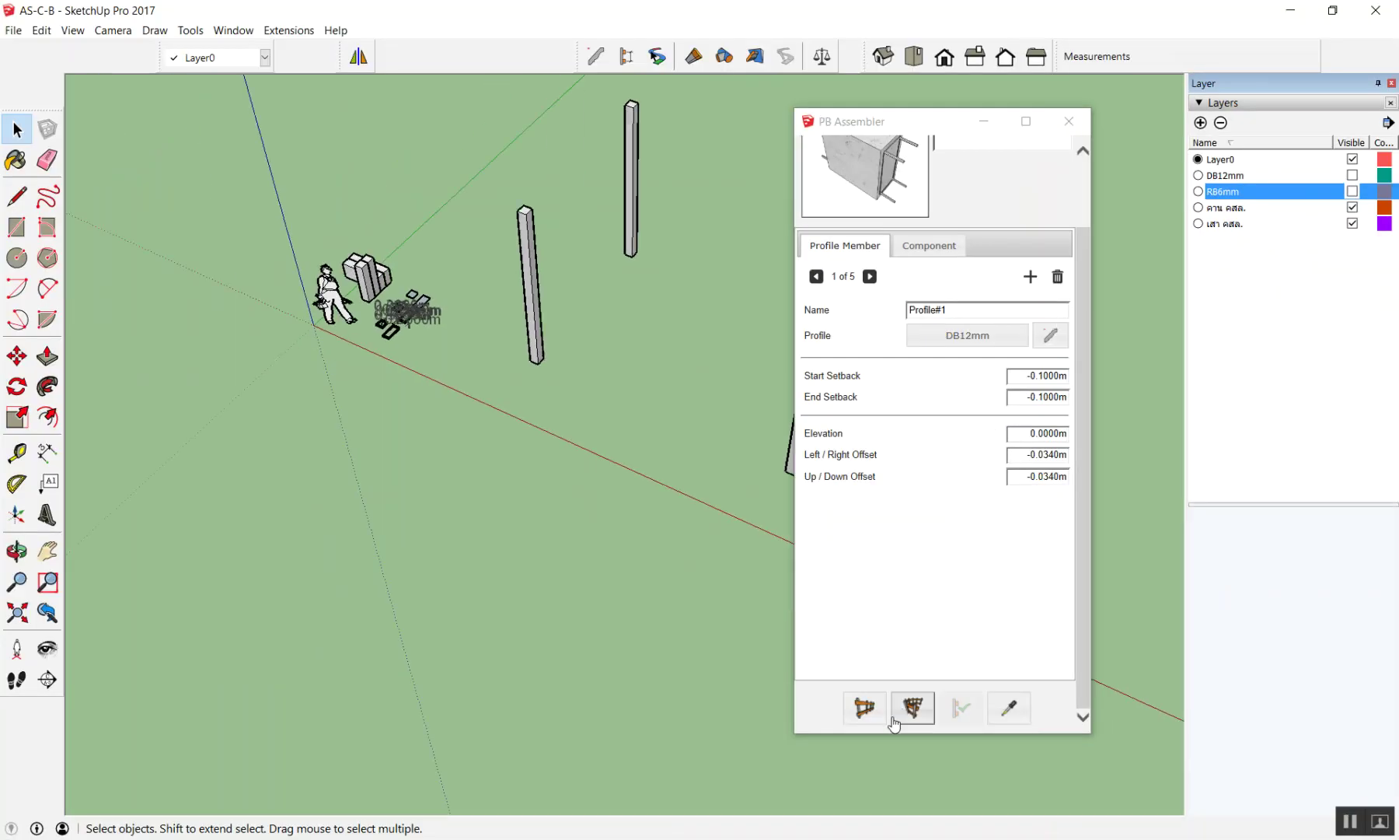
Step: Begin a beam assembly on a column top, cancelling the misplaced start points
click(894, 721)
mouse_move(665, 449)
middle_down()
mouse_move(432, 186)
mouse_move(500, 220)
middle_up()
click(463, 199)
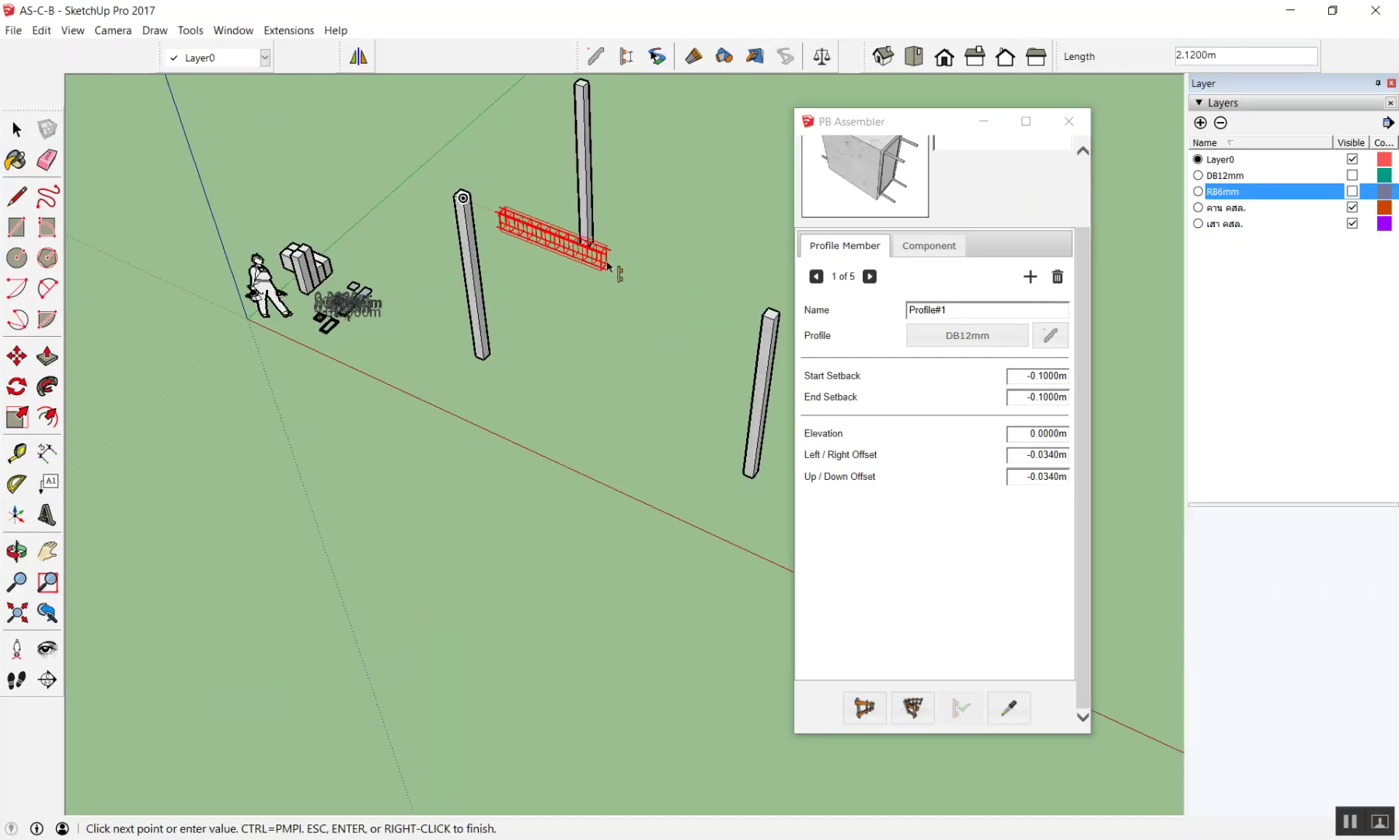
click(611, 271)
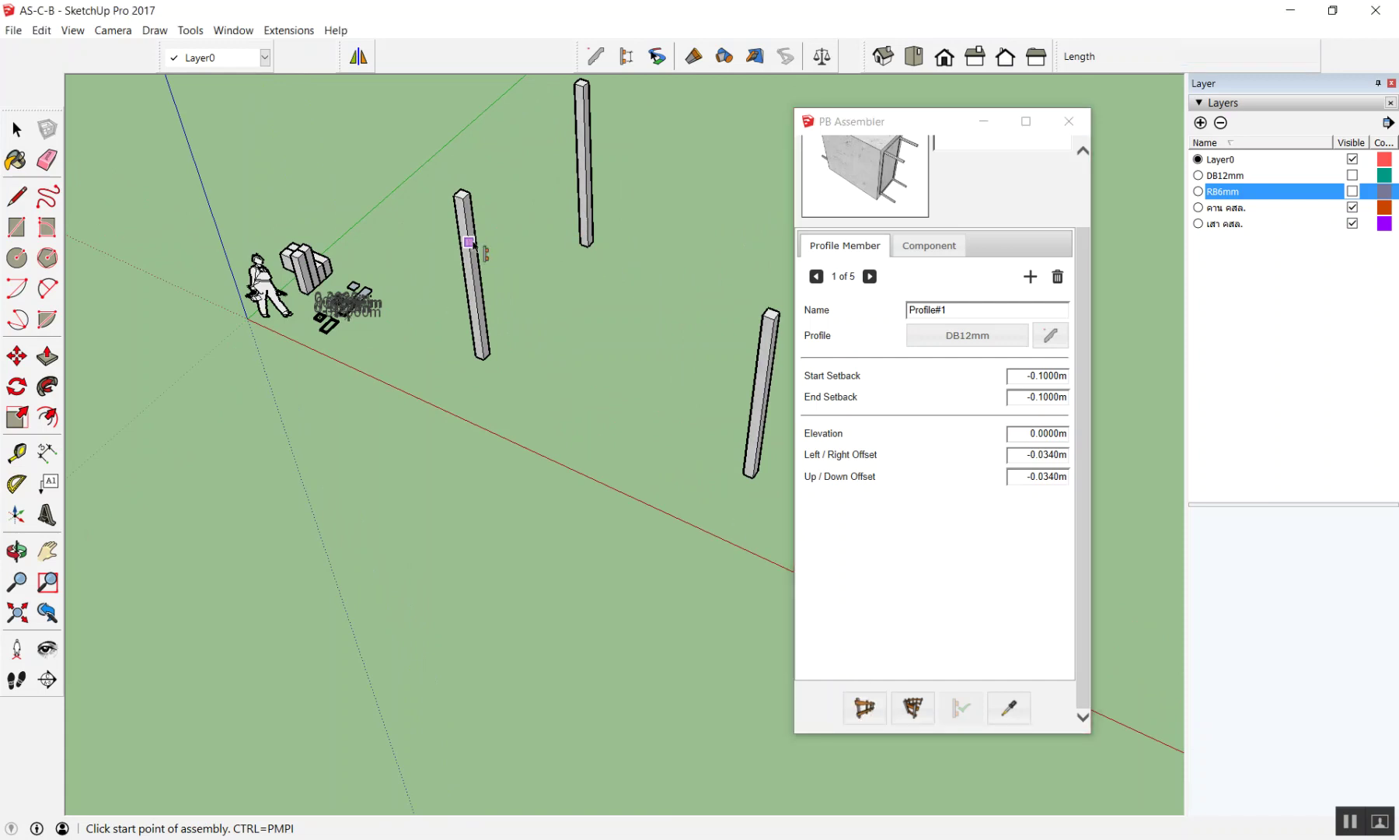
middle_drag(464, 255, 467, 217)
click(449, 182)
key(Escape)
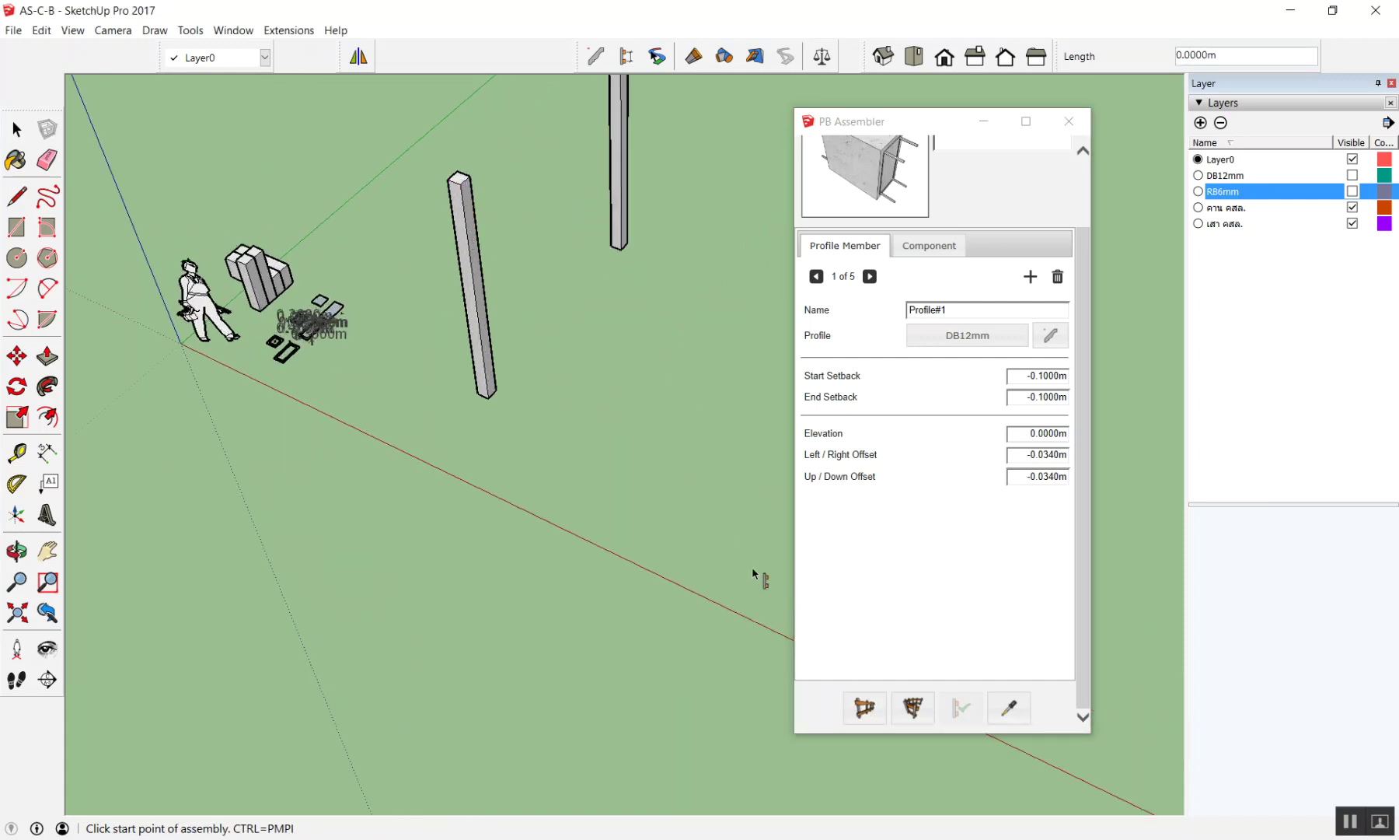
Step: Draw a beam assembly from the left column top to the right column top
click(863, 705)
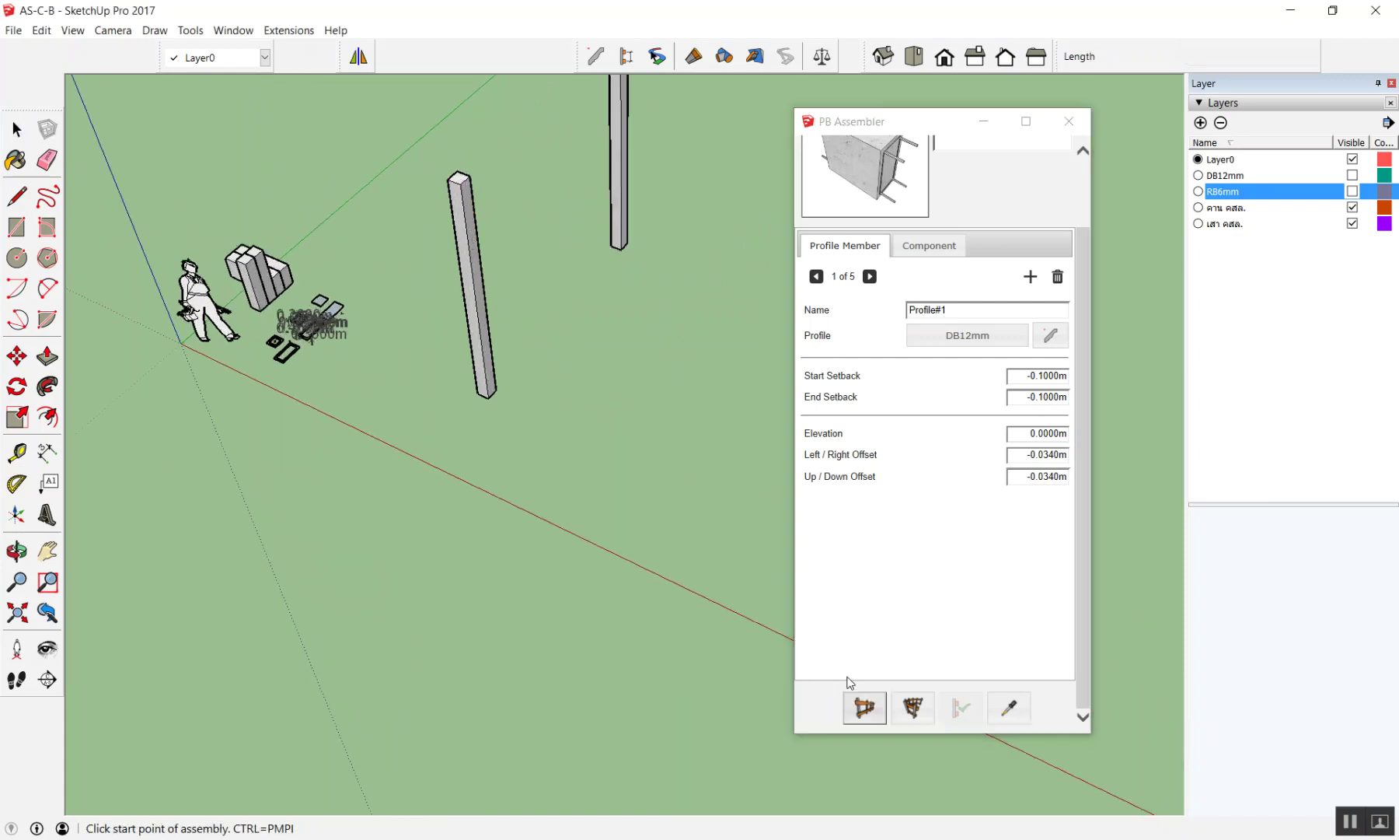
click(448, 180)
scroll(455, 179, down, 2)
scroll(723, 293, up, 2)
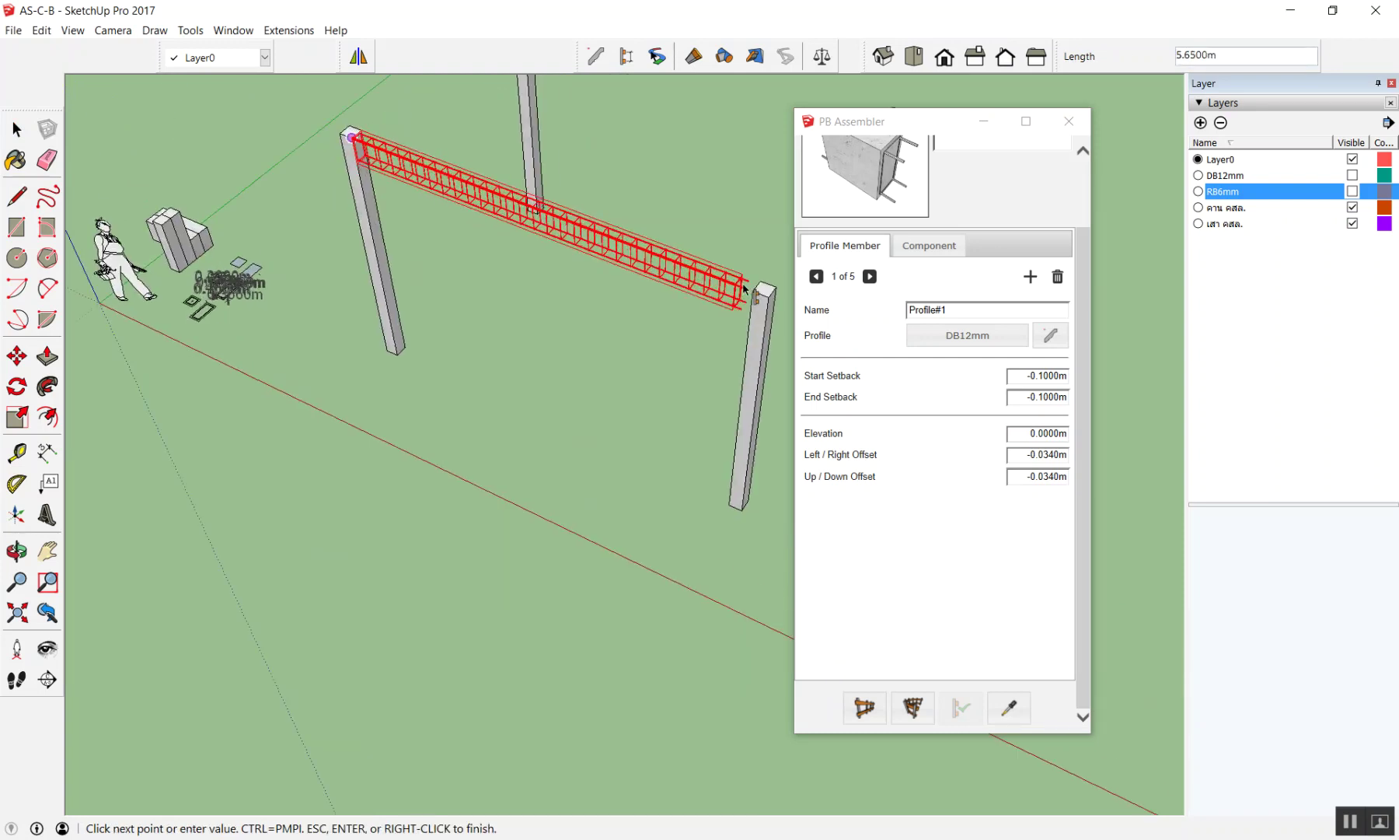
scroll(746, 295, up, 2)
click(758, 294)
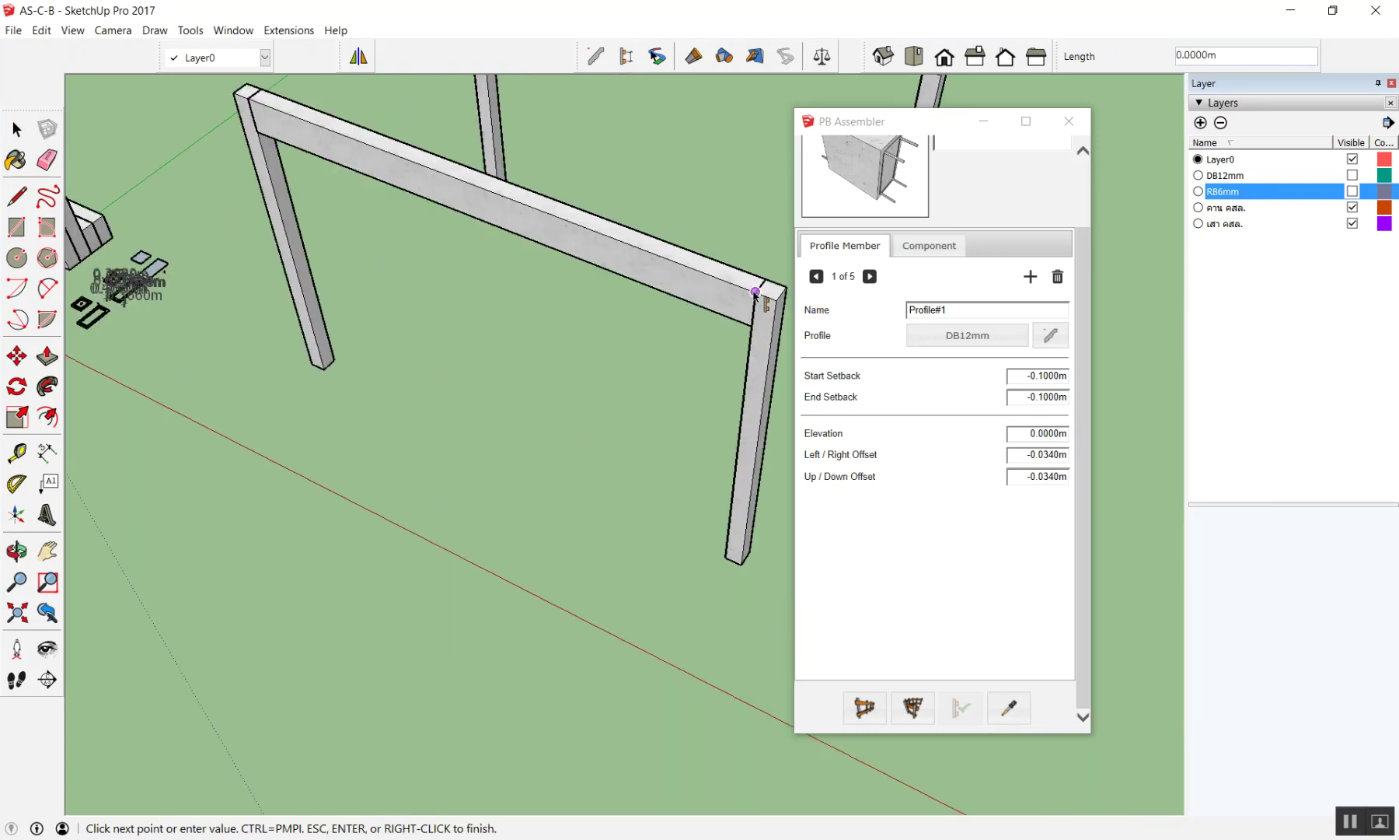
key(space)
Step: Add a second beam assembly linking two more column tops
scroll(466, 233, down, 3)
scroll(715, 109, up, 1)
scroll(715, 110, up, 2)
scroll(628, 181, up, 2)
click(862, 709)
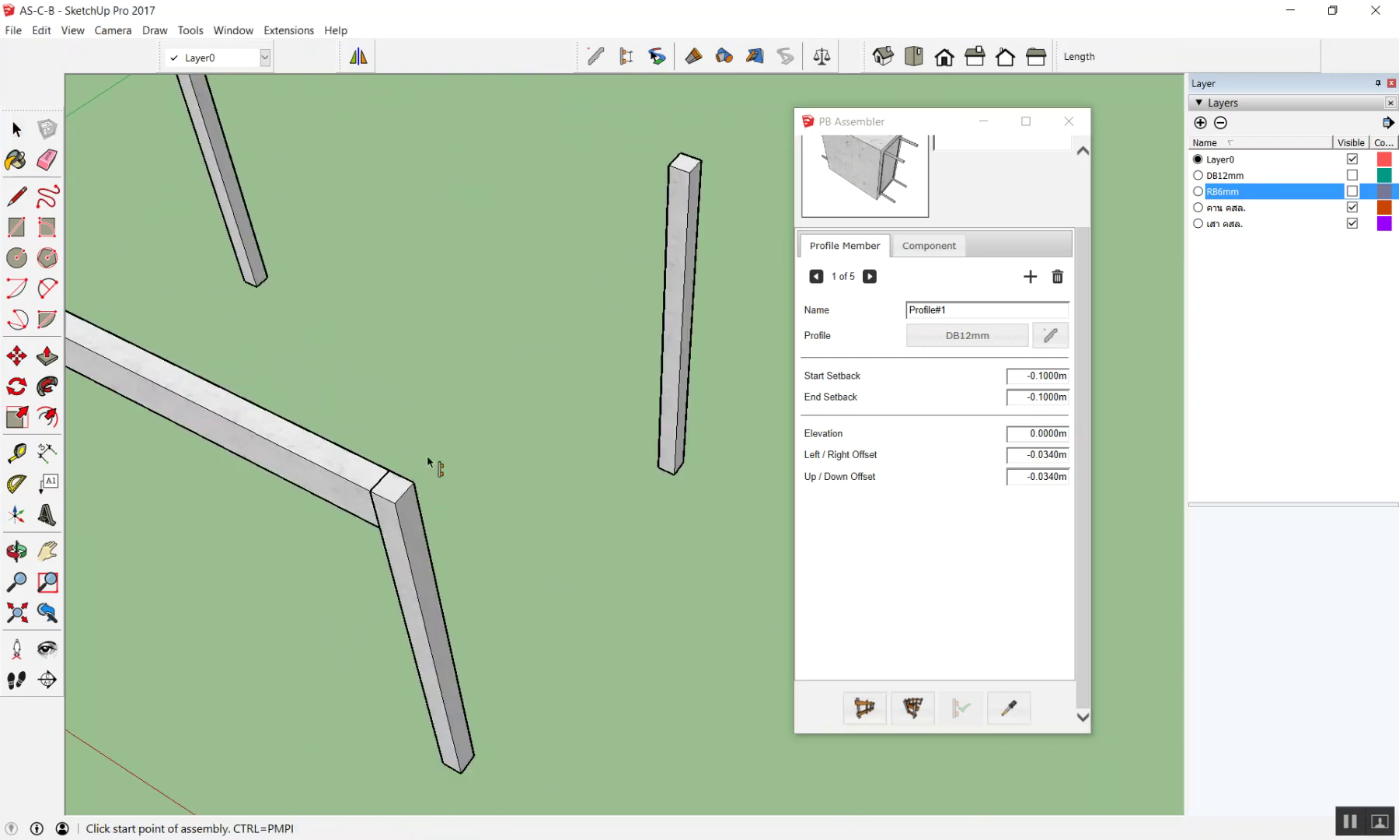
click(412, 482)
click(670, 200)
key(space)
Step: Add a third beam assembly from the beam corner to the next column top
scroll(549, 346, down, 3)
middle_drag(549, 346, 584, 234)
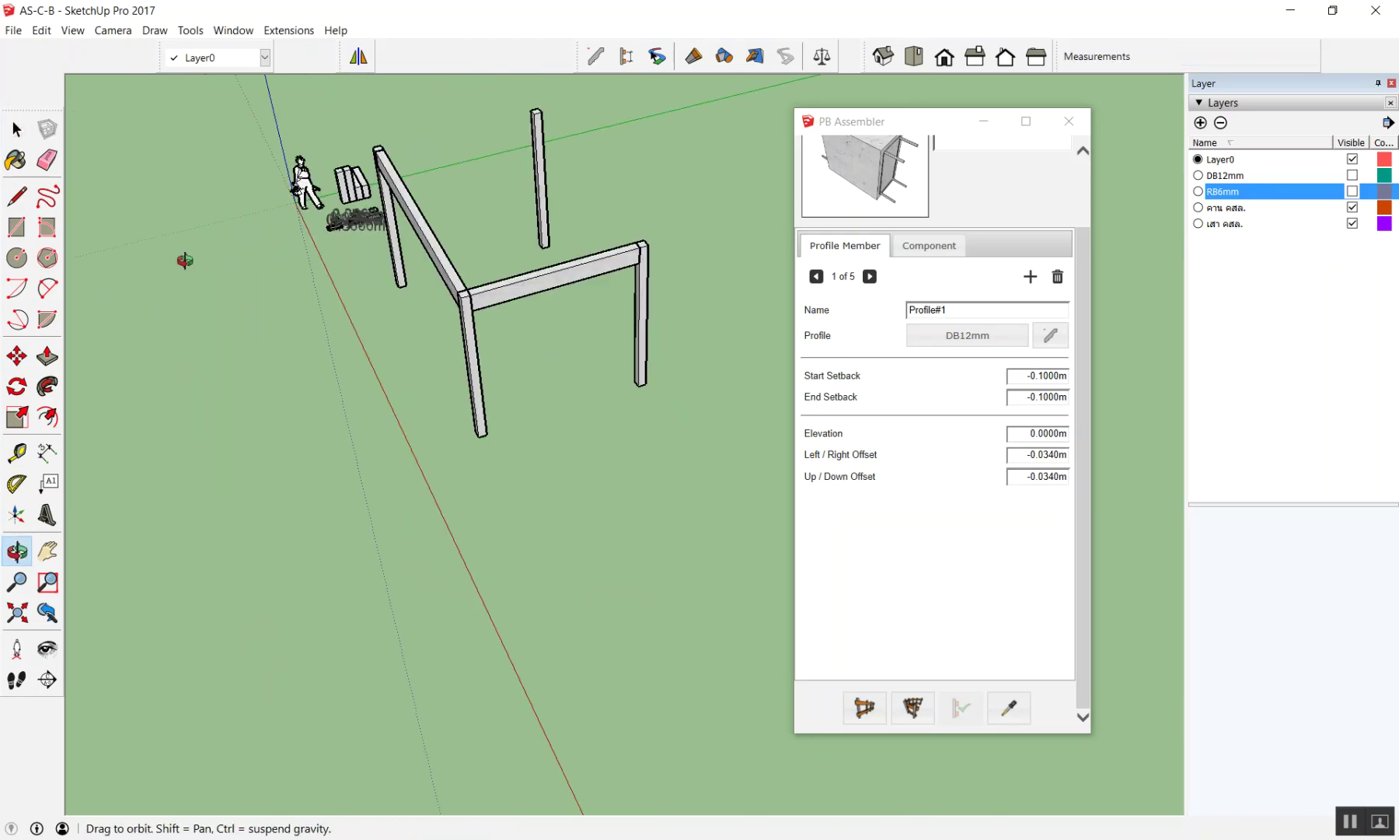
scroll(712, 181, up, 3)
click(865, 707)
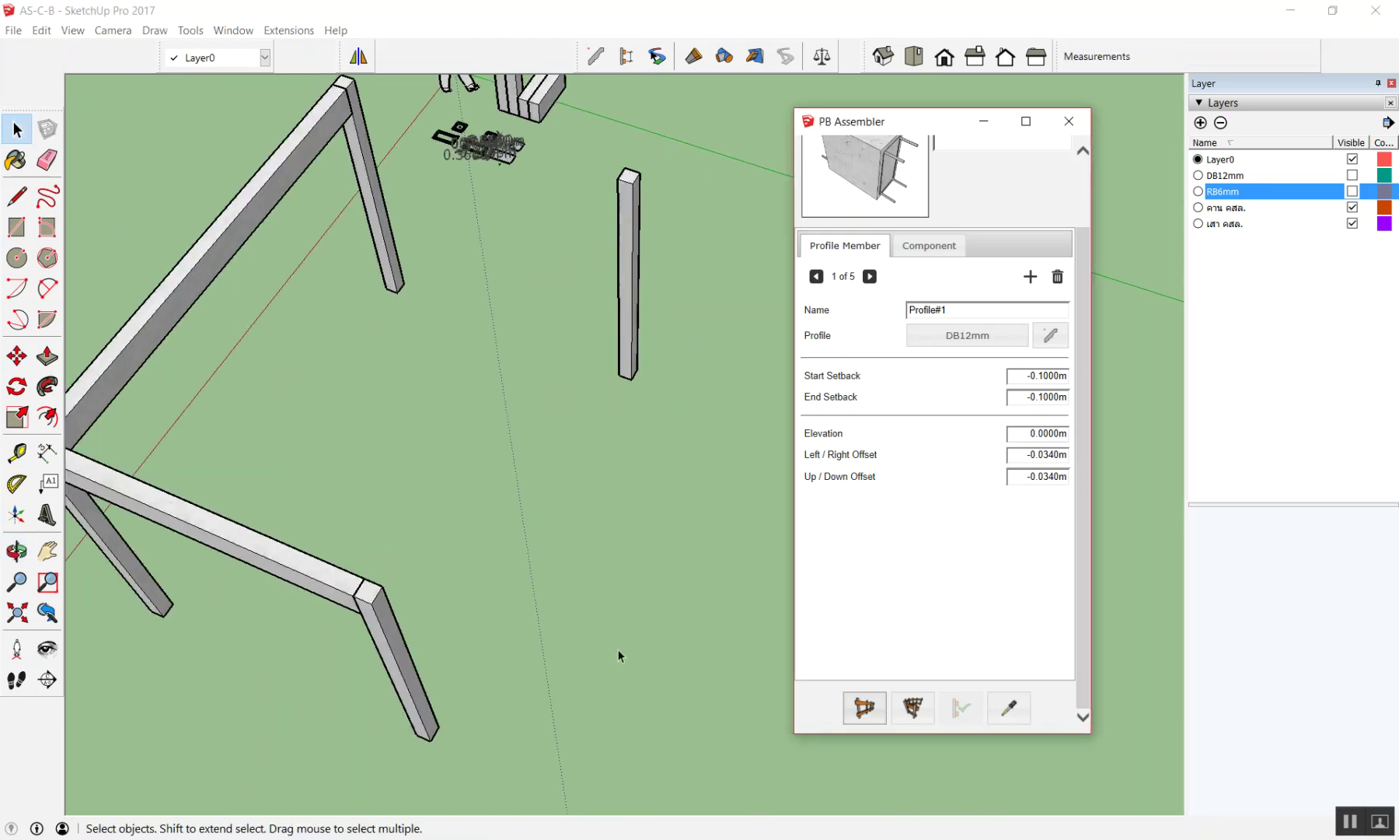
click(864, 707)
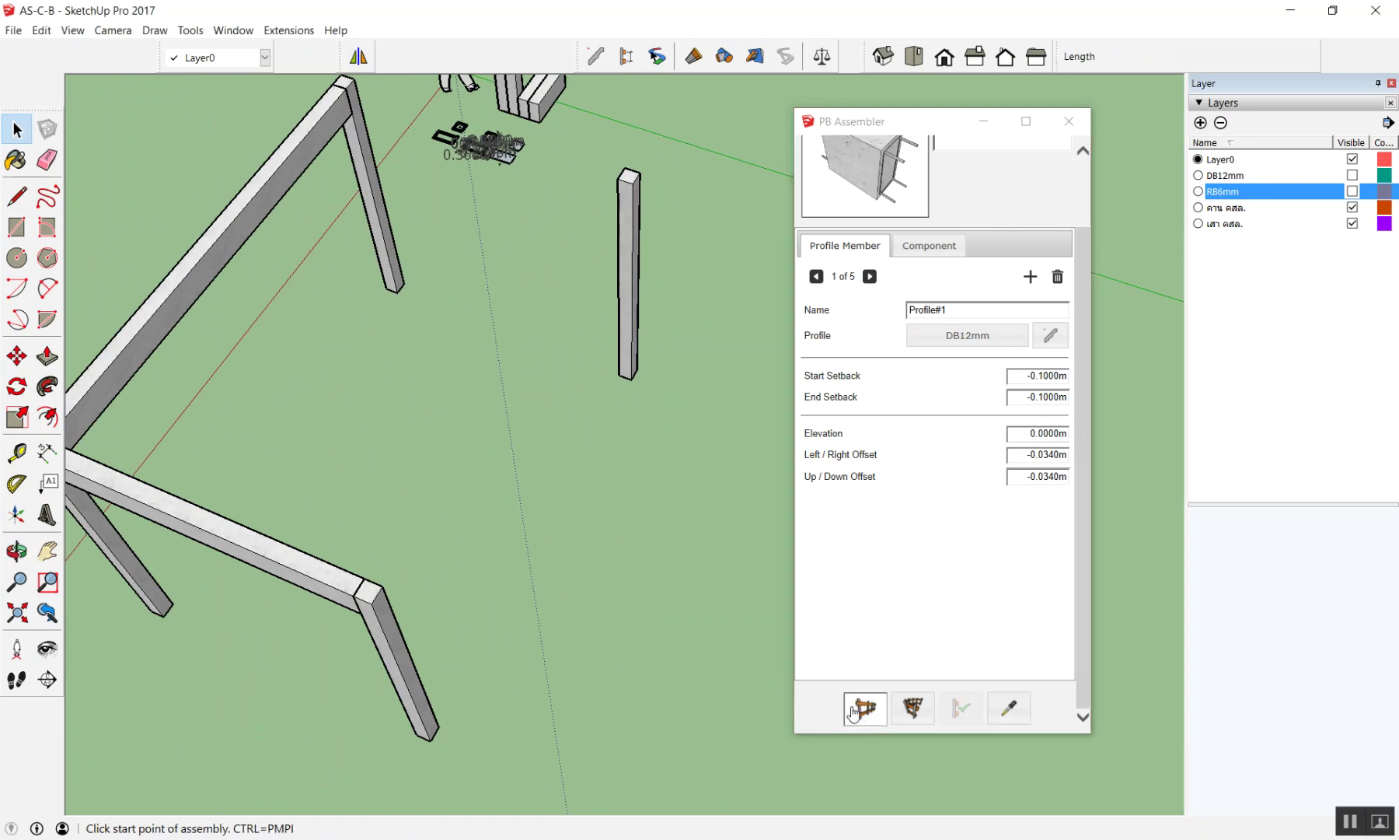
click(382, 586)
click(633, 183)
key(space)
Step: Add the last beam from the beam corner to the far column top, closing the frame
scroll(634, 183, down, 3)
mouse_move(647, 262)
middle_down()
mouse_move(777, 169)
mouse_move(569, 180)
middle_up()
scroll(736, 105, up, 3)
middle_drag(736, 104, 621, 148)
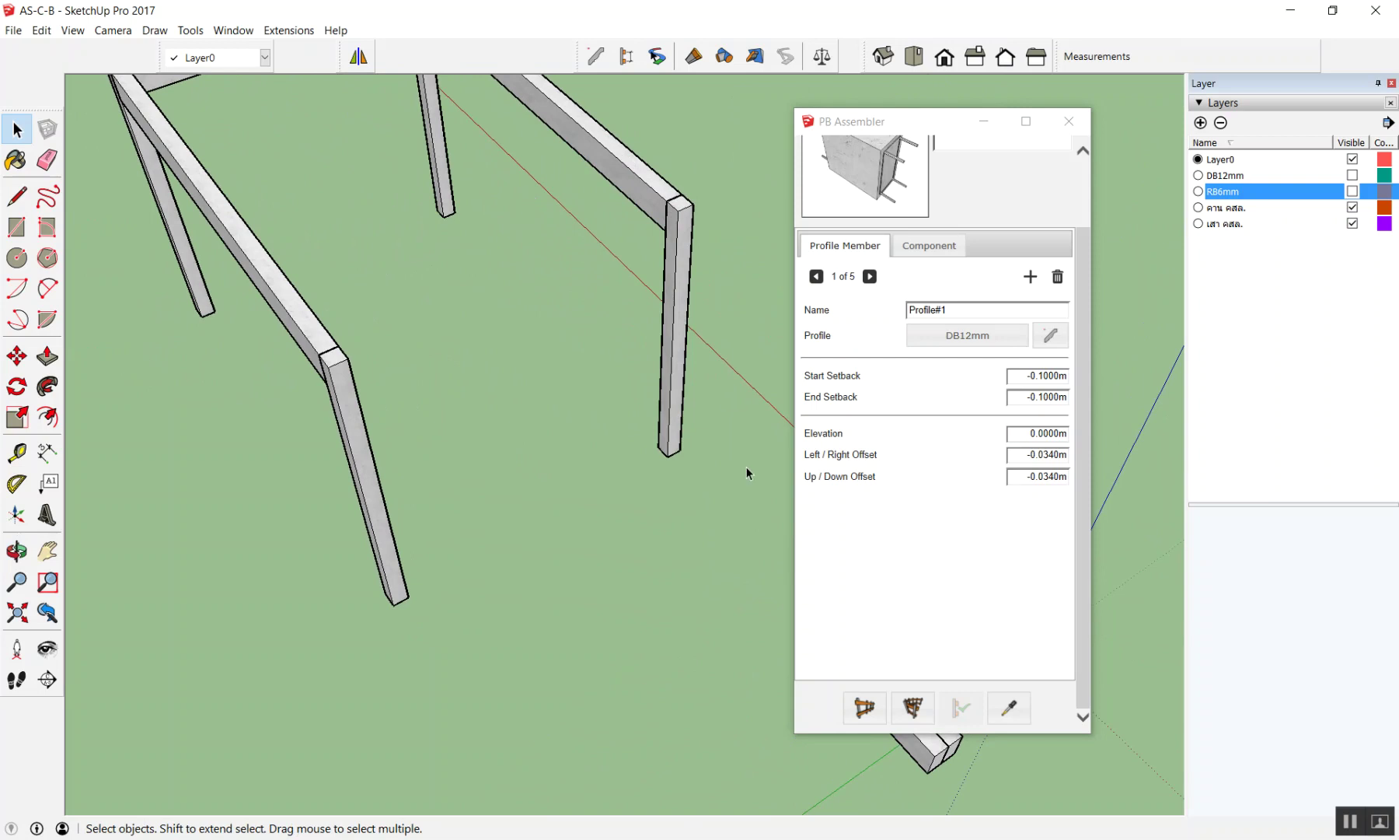
click(864, 706)
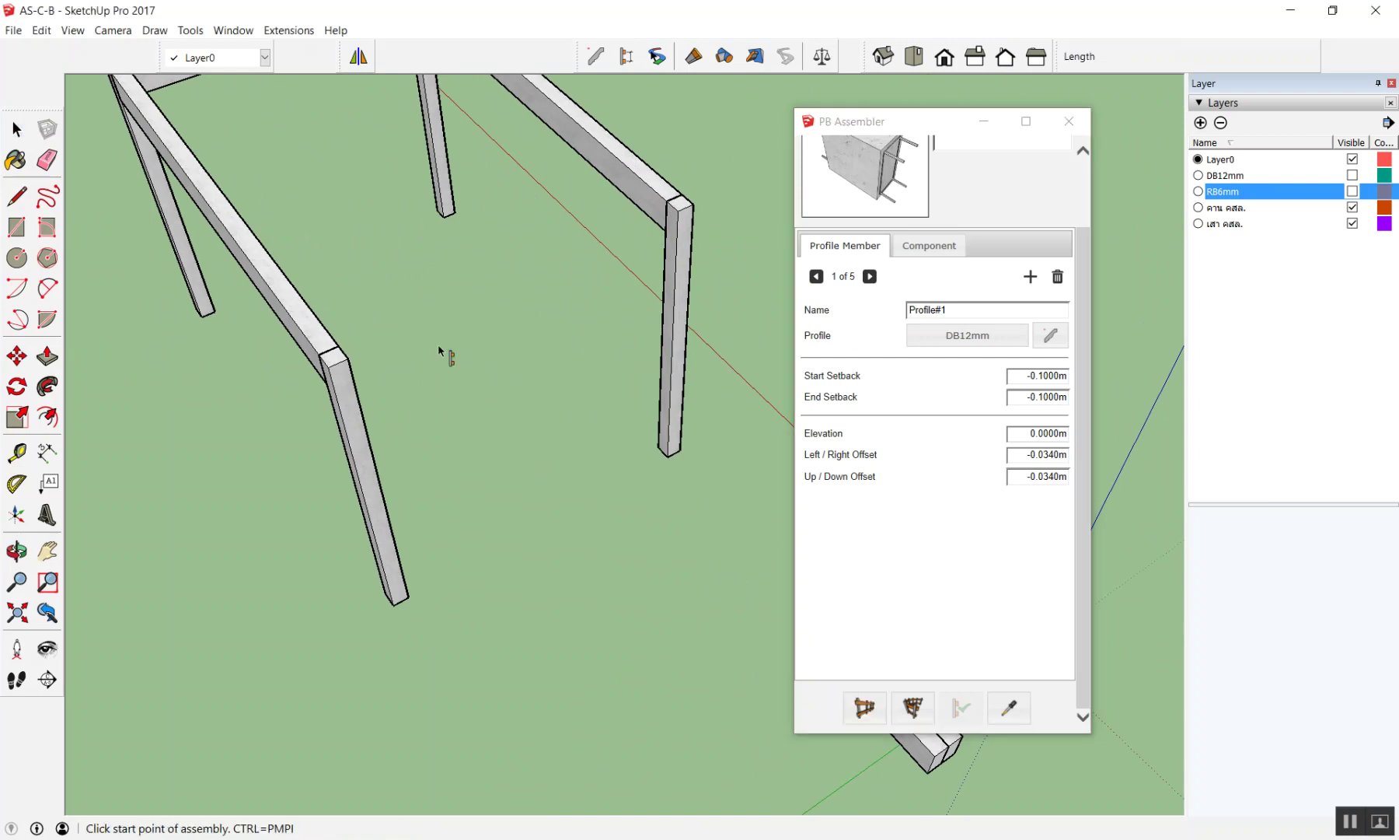
click(348, 358)
click(664, 221)
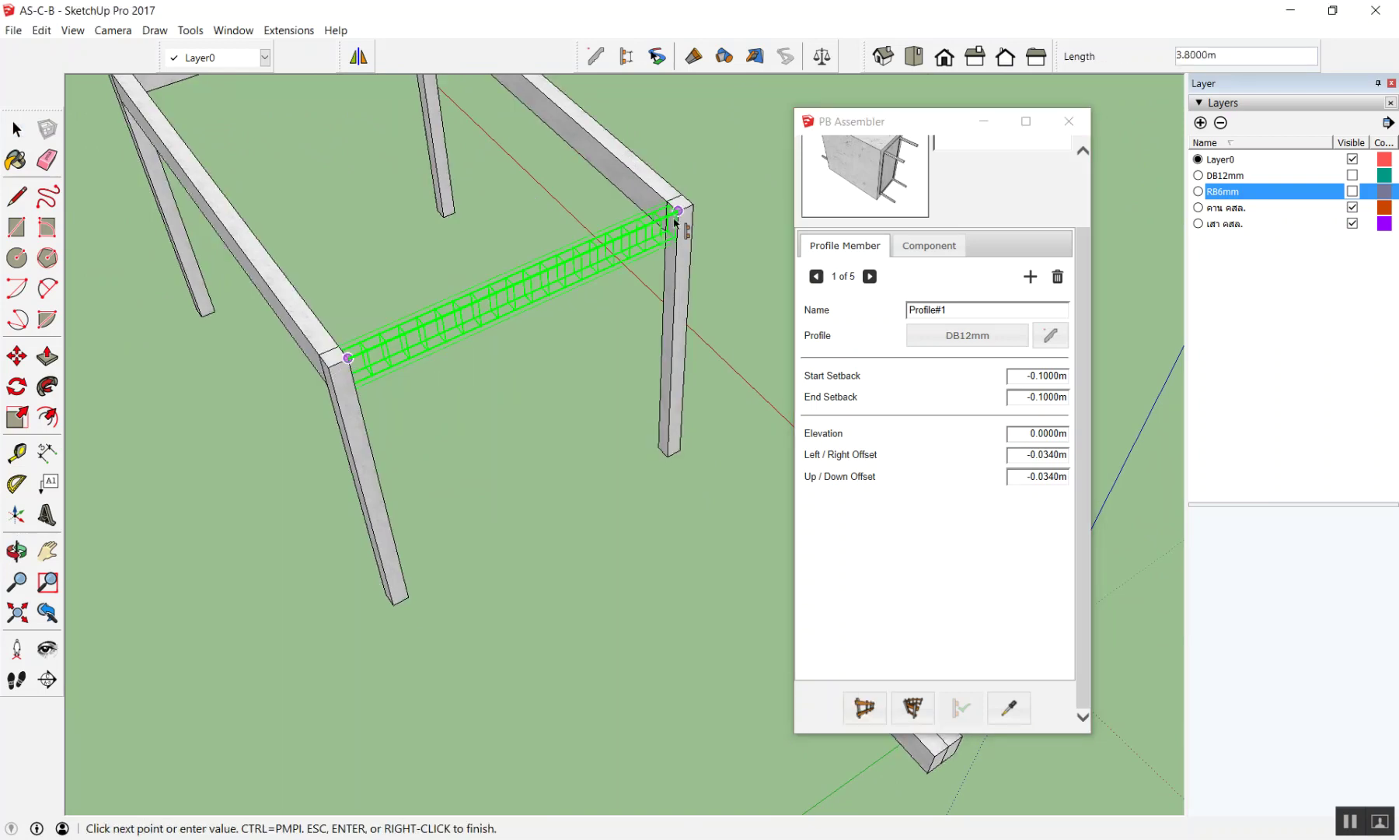
scroll(614, 436, down, 5)
mouse_move(614, 435)
middle_down()
mouse_move(639, 194)
mouse_move(384, 93)
mouse_move(399, 252)
mouse_move(578, 421)
mouse_move(753, 250)
middle_up()
scroll(723, 237, up, 4)
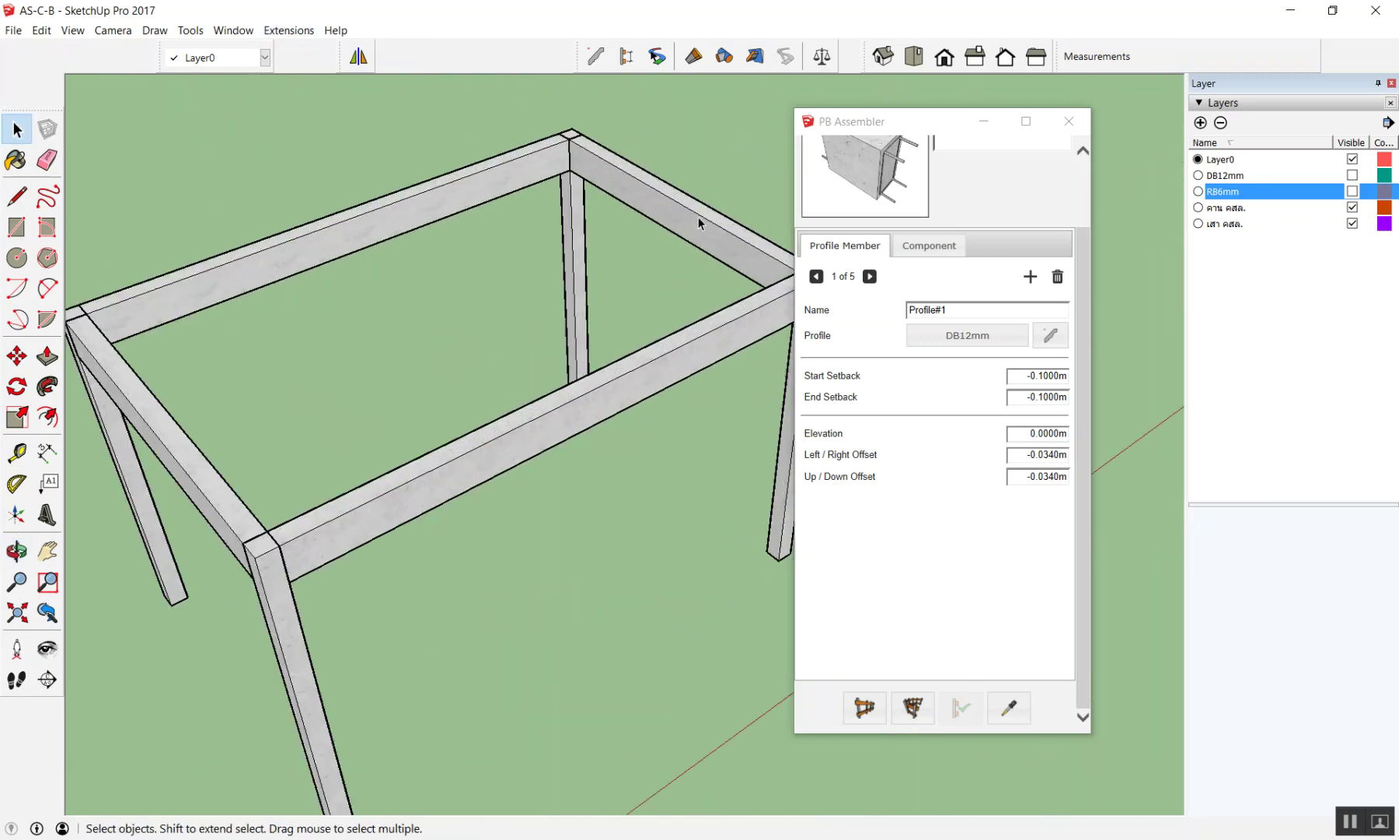
scroll(684, 264, down, 1)
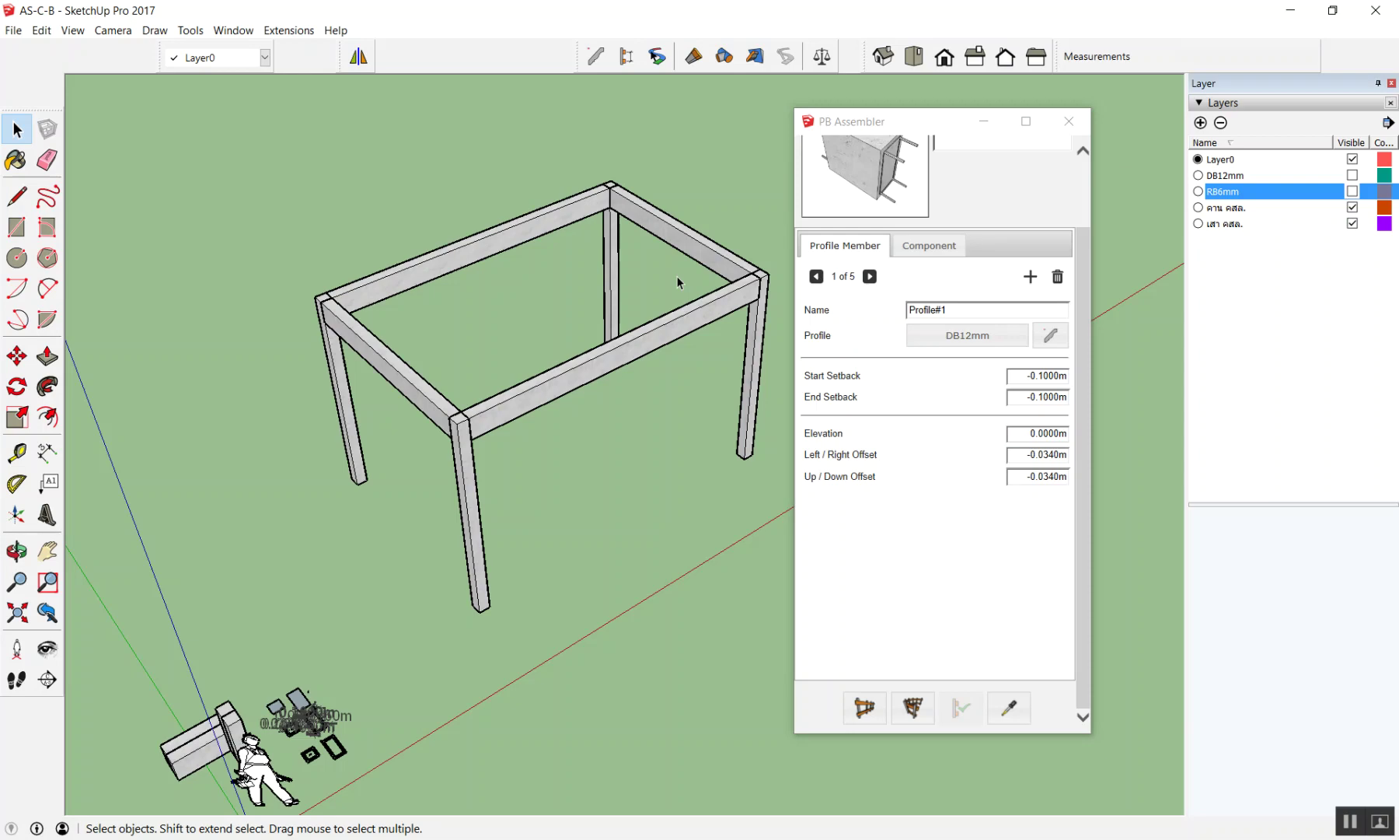
Step: Show the DB12mm and RB6mm rebar layers and window-select the whole frame
click(1352, 175)
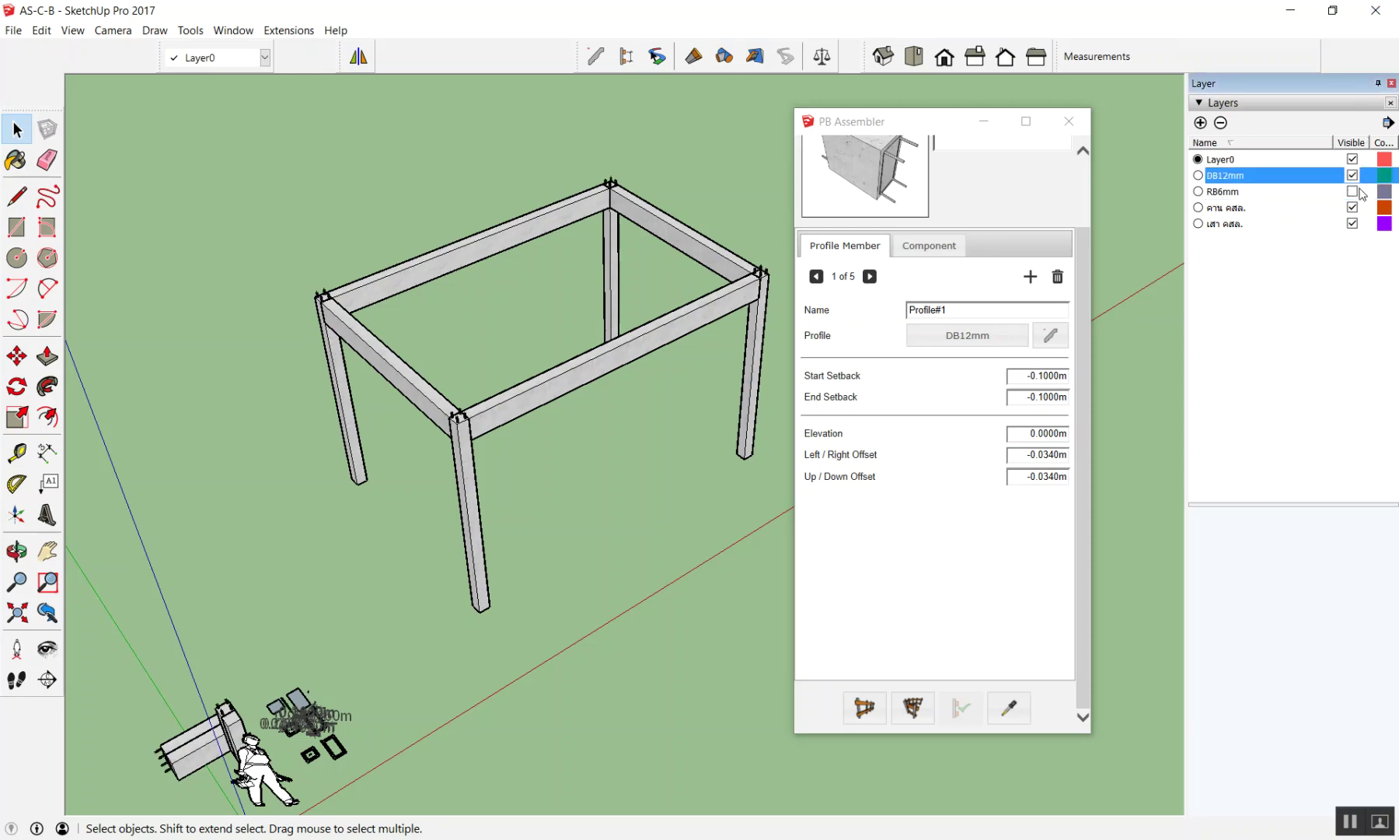
mouse_move(347, 343)
middle_down()
mouse_move(500, 409)
mouse_move(222, 244)
middle_up()
scroll(222, 245, down, 5)
drag(278, 147, 752, 562)
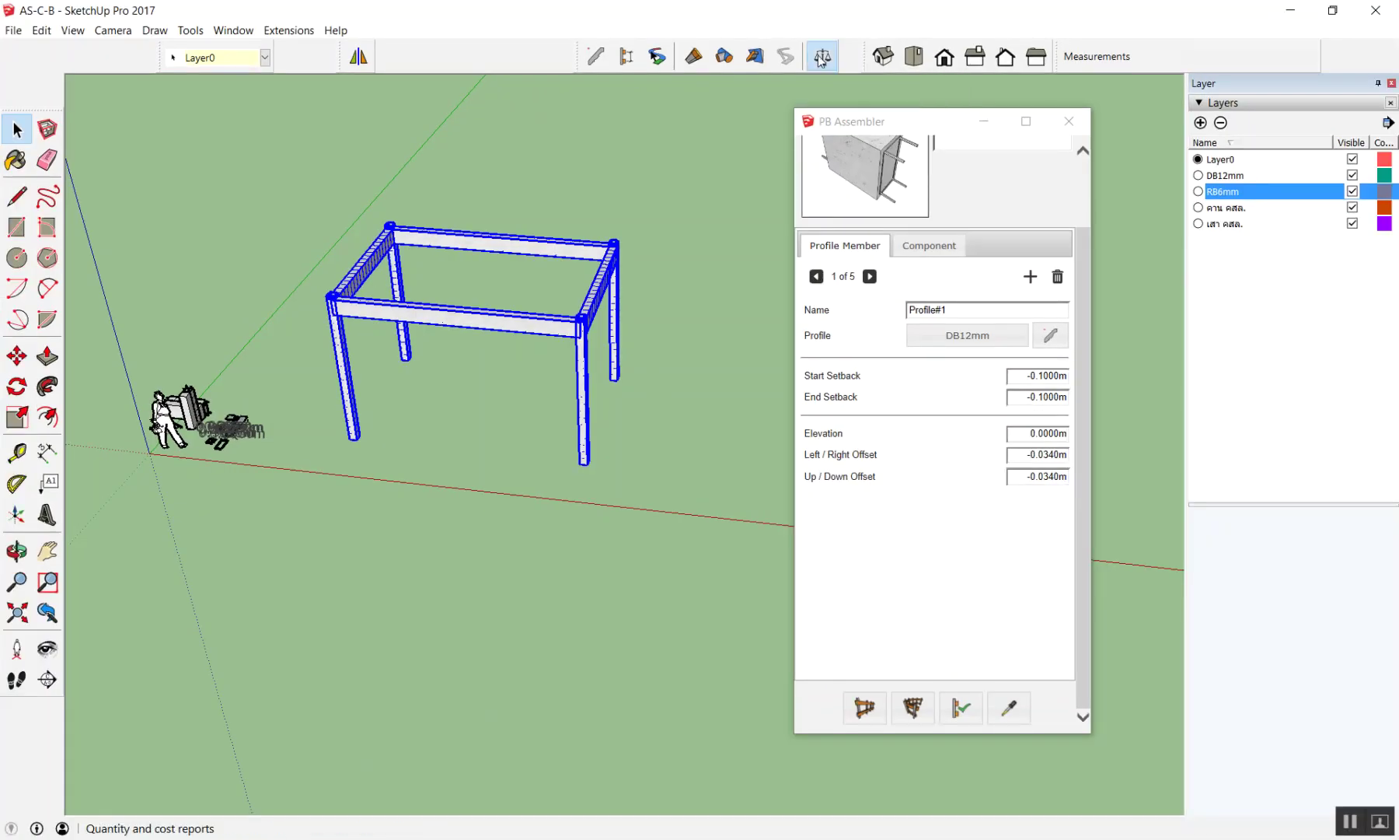
Step: Review the PB Quantifier report (224 members, 2.195 m³, cost 10,168.69), then close both plugin windows
click(817, 56)
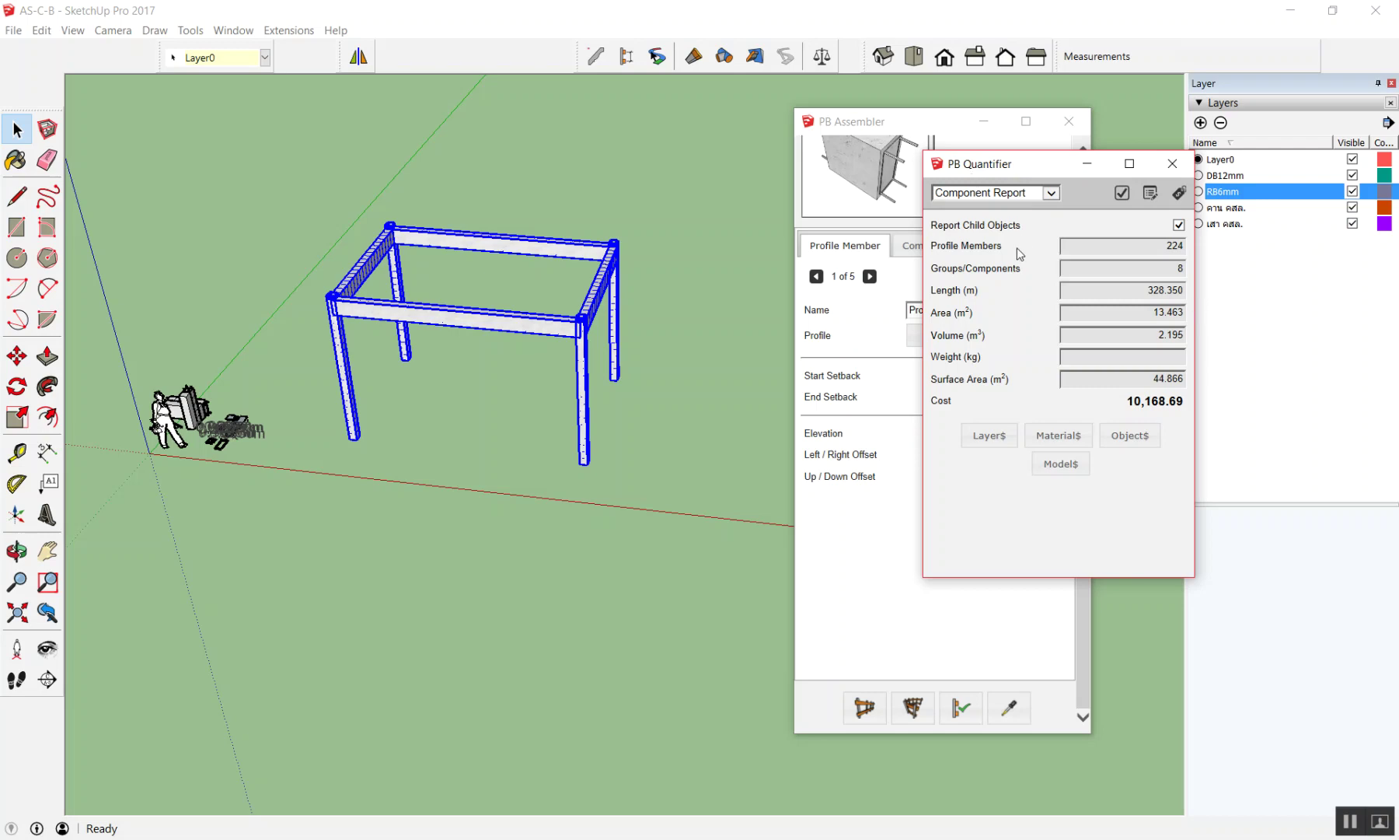
click(1069, 121)
click(1172, 163)
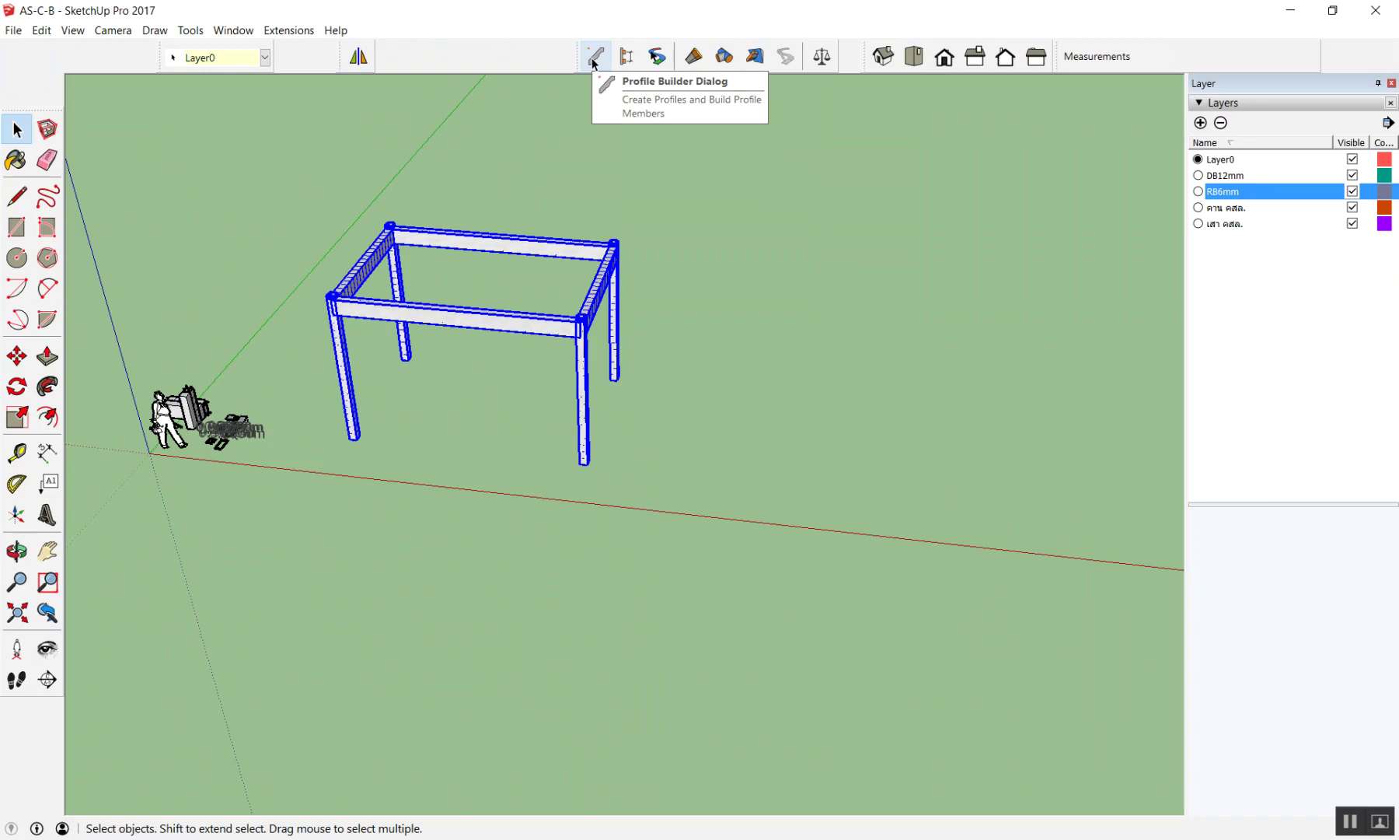
click(593, 56)
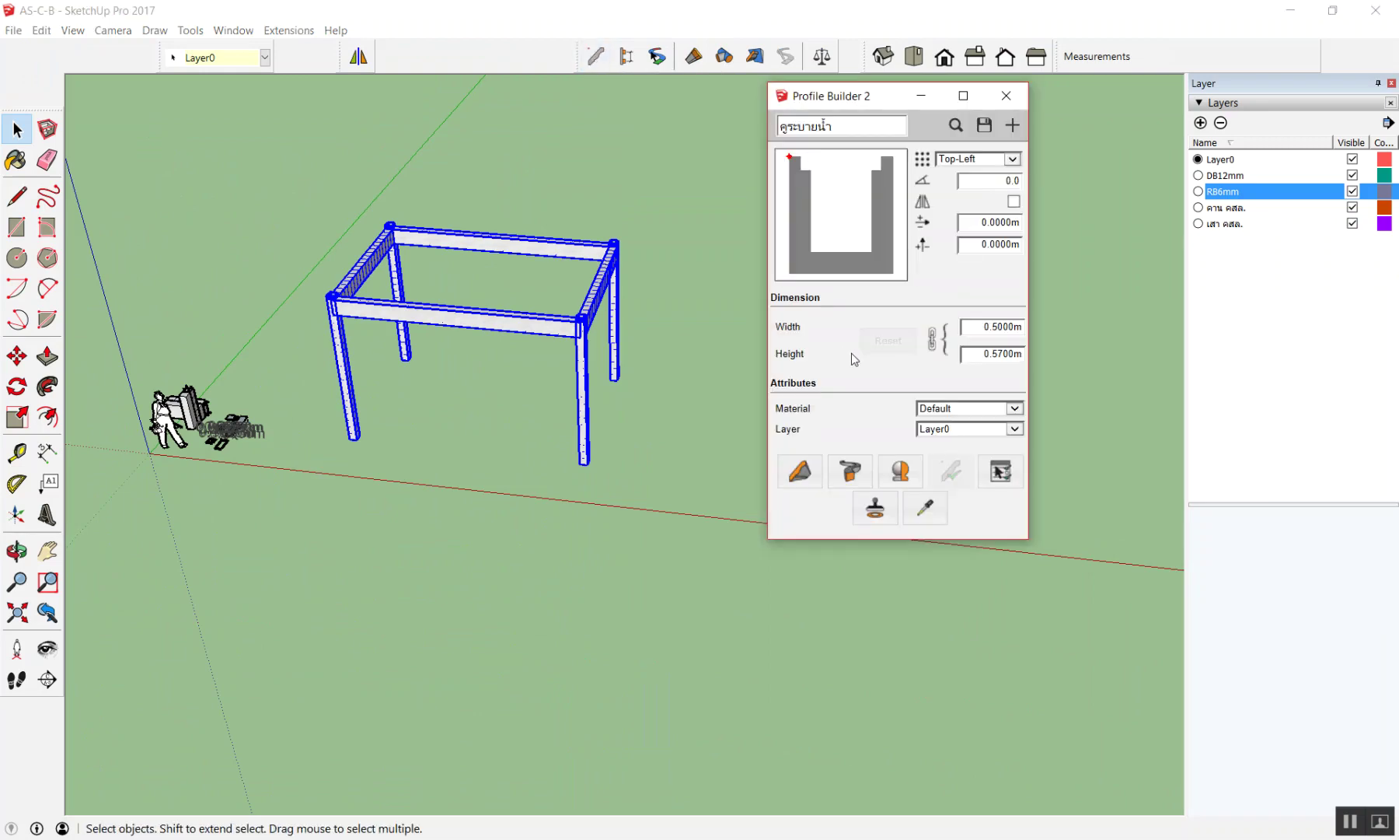
click(925, 507)
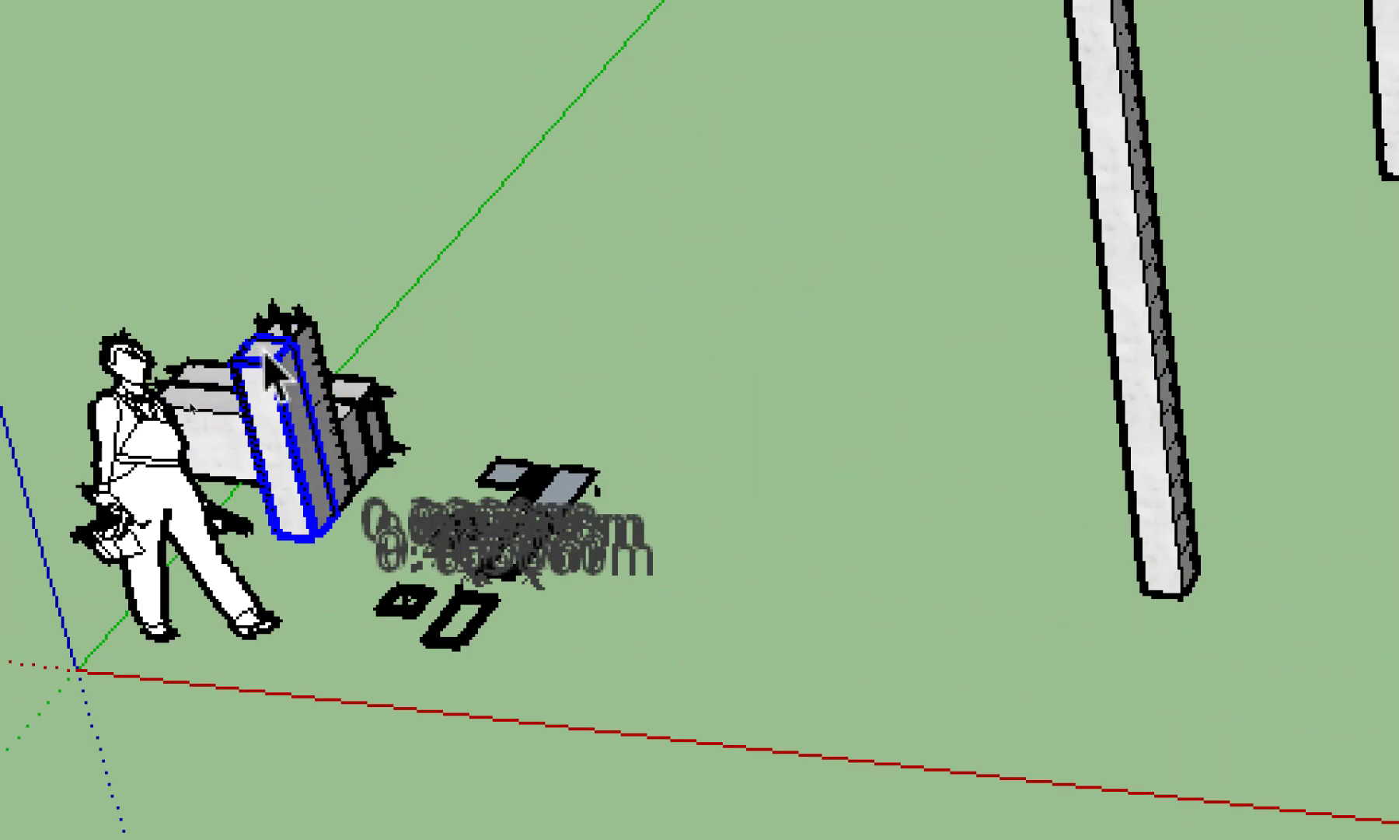
click(195, 405)
scroll(199, 402, up, 2)
scroll(233, 385, up, 2)
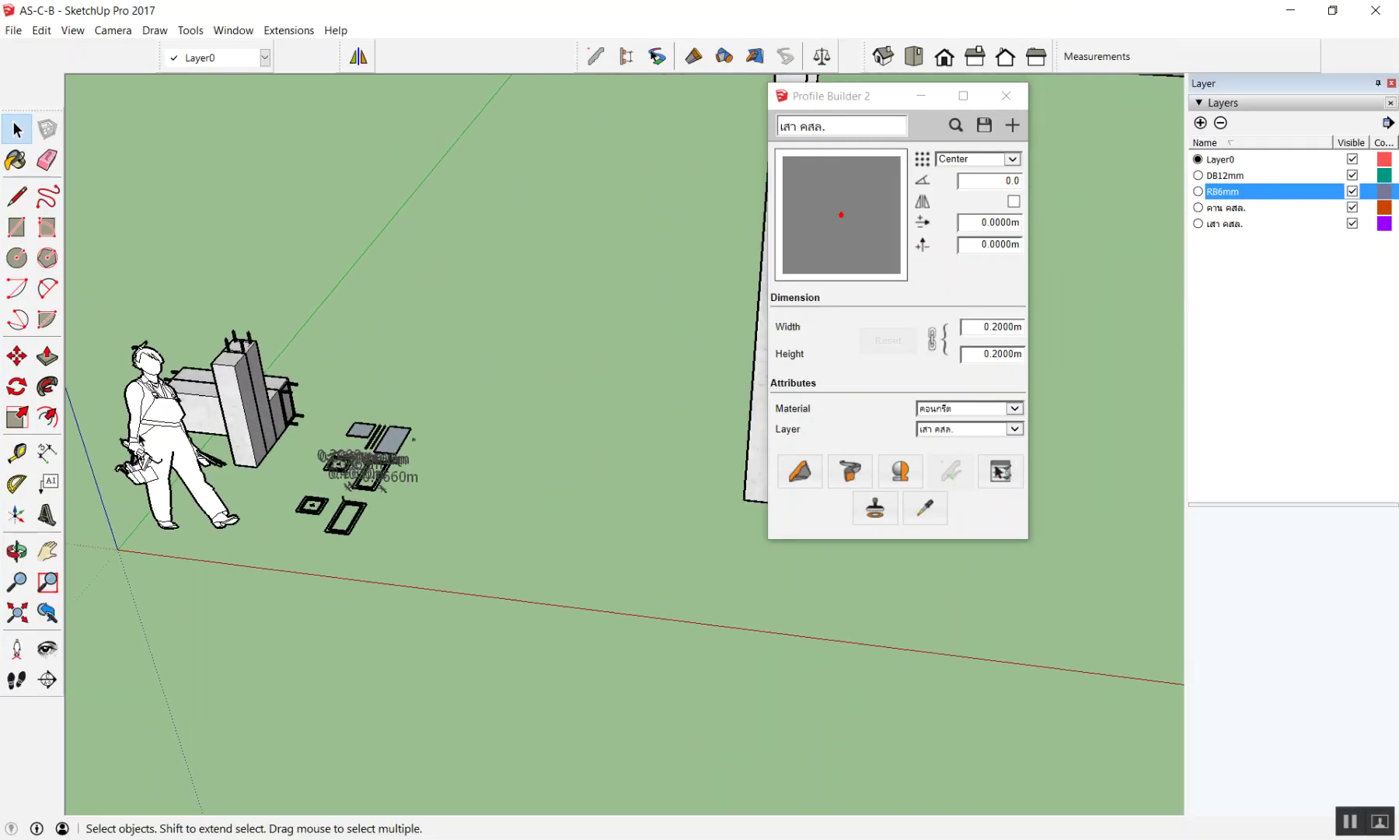
scroll(311, 342, up, 3)
scroll(381, 301, up, 2)
click(381, 301)
middle_drag(381, 303, 342, 380)
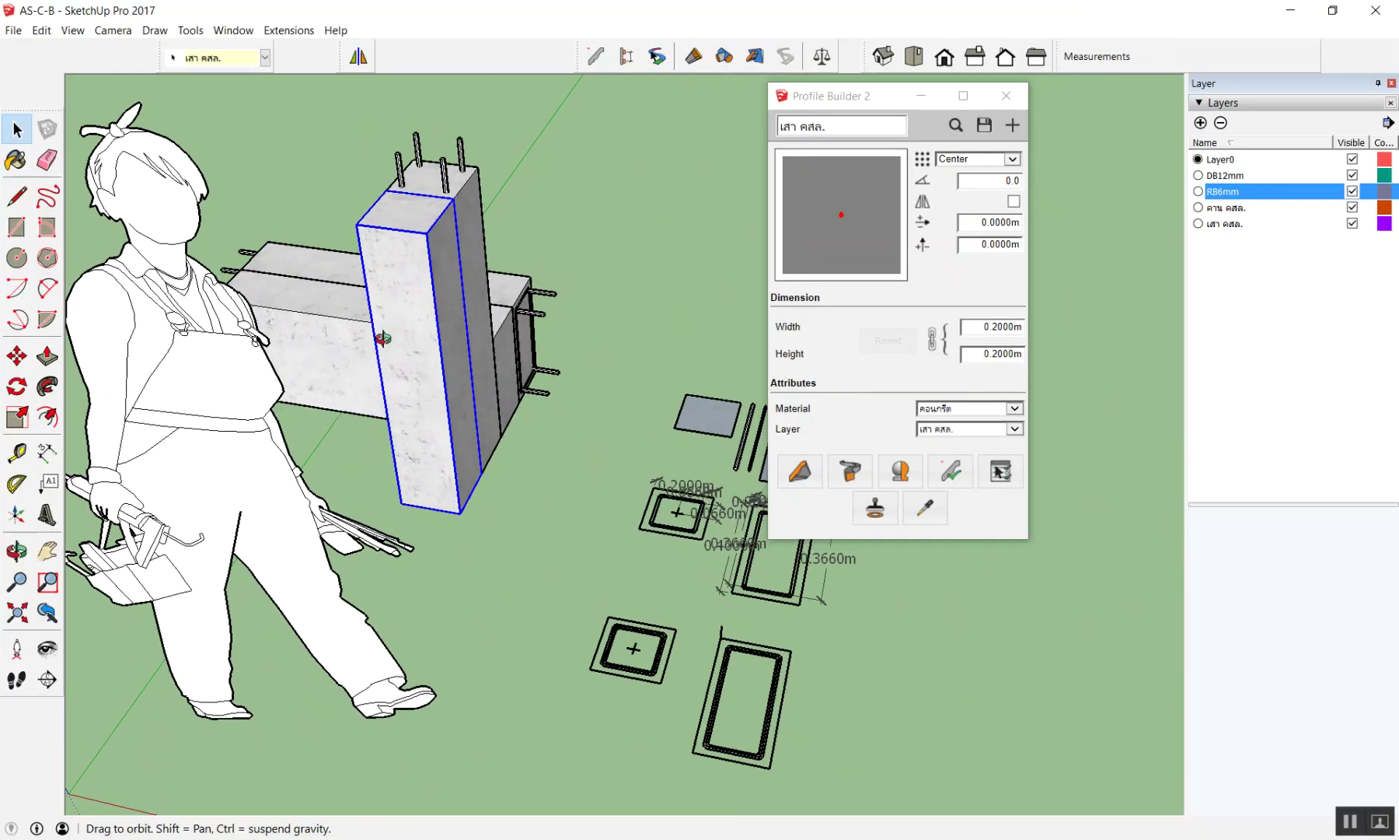
click(925, 507)
click(420, 256)
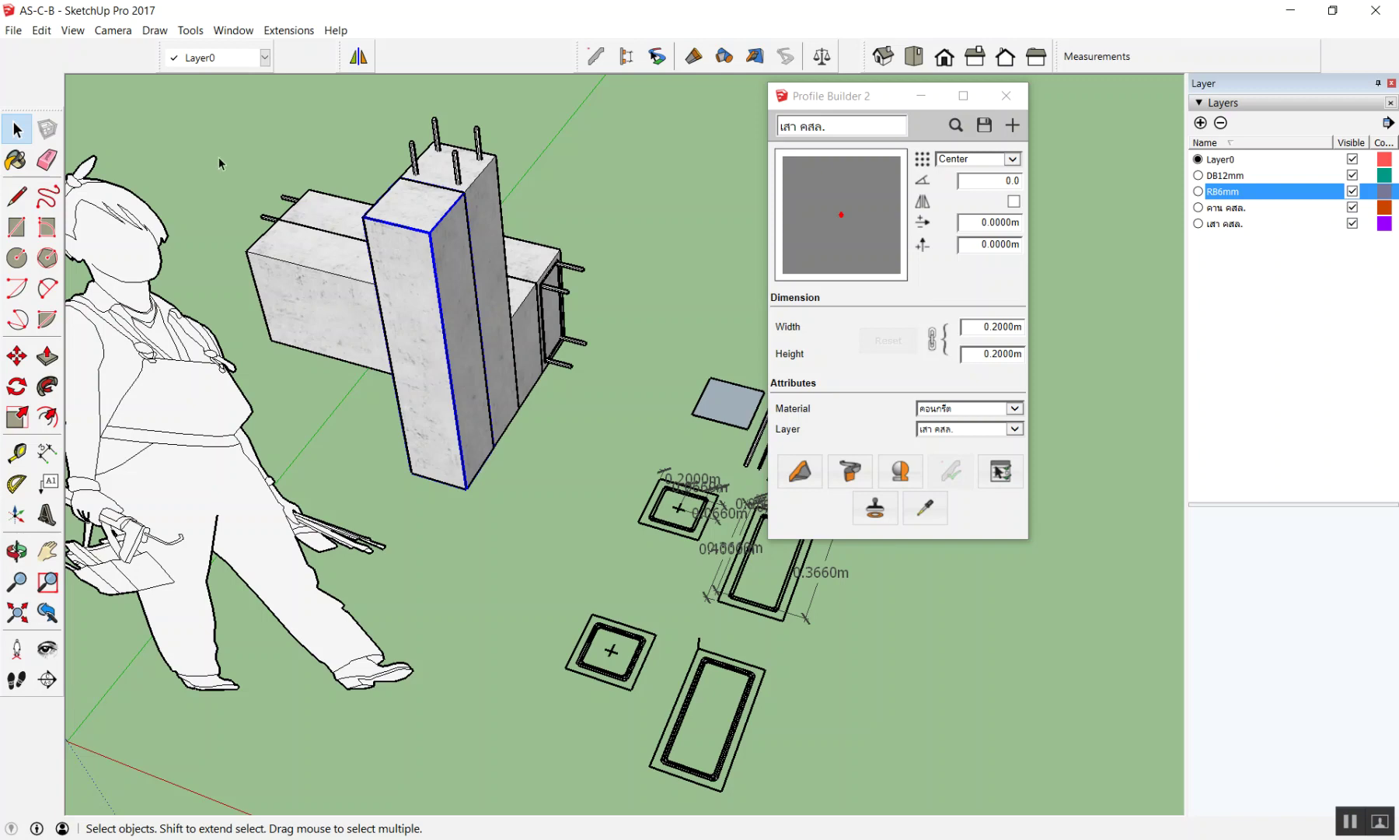
click(1006, 95)
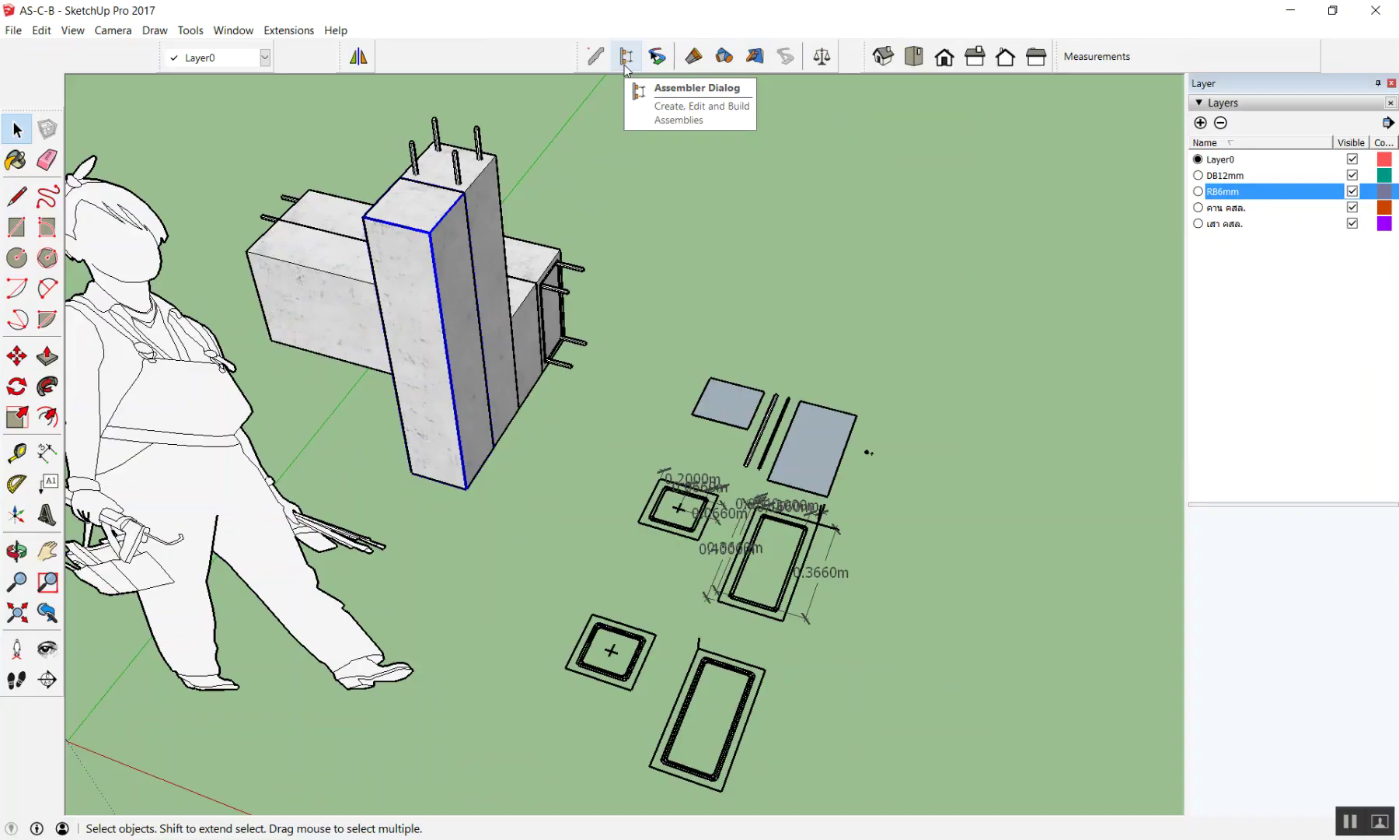
Step: Create a new empty Profile Builder assembly named C0
click(626, 67)
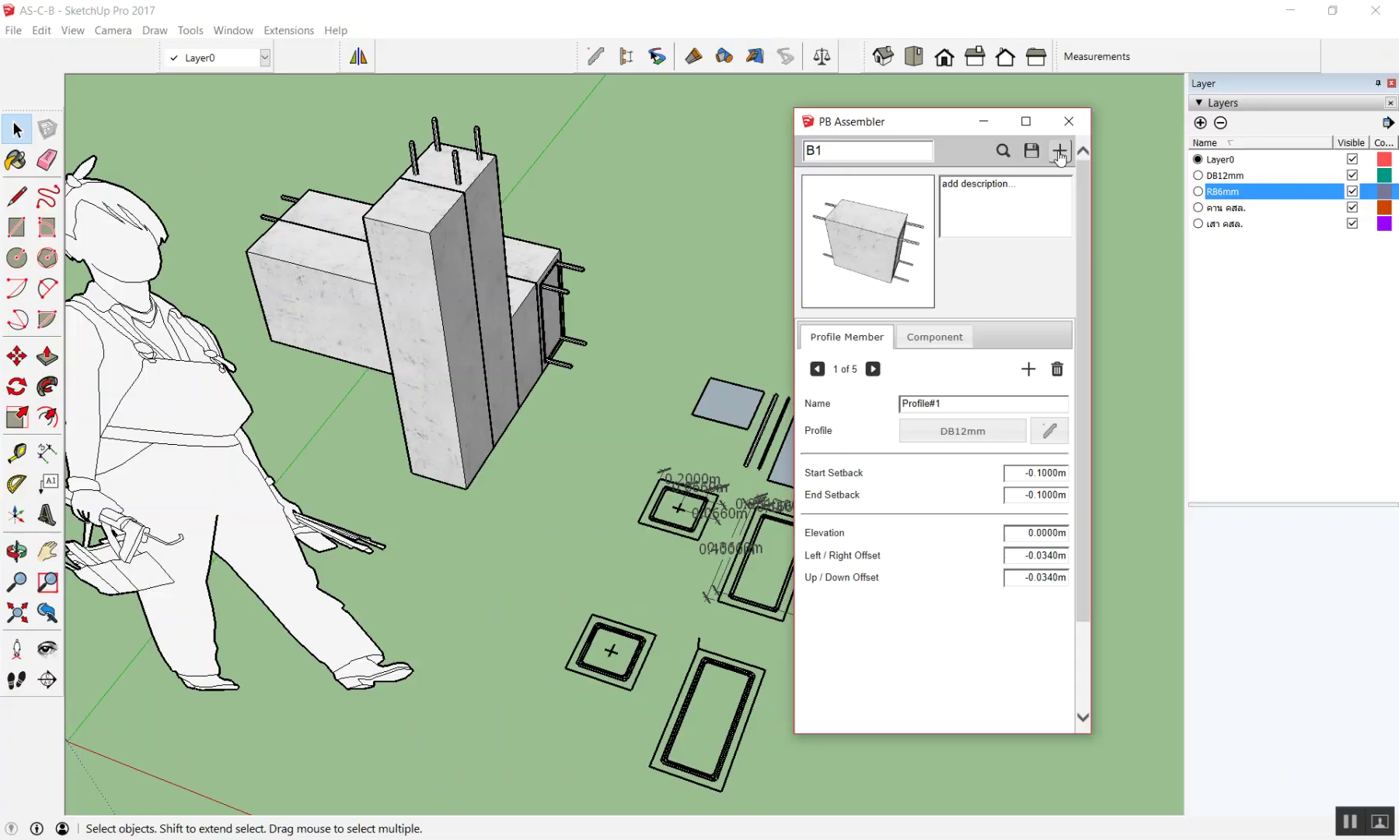
click(1058, 149)
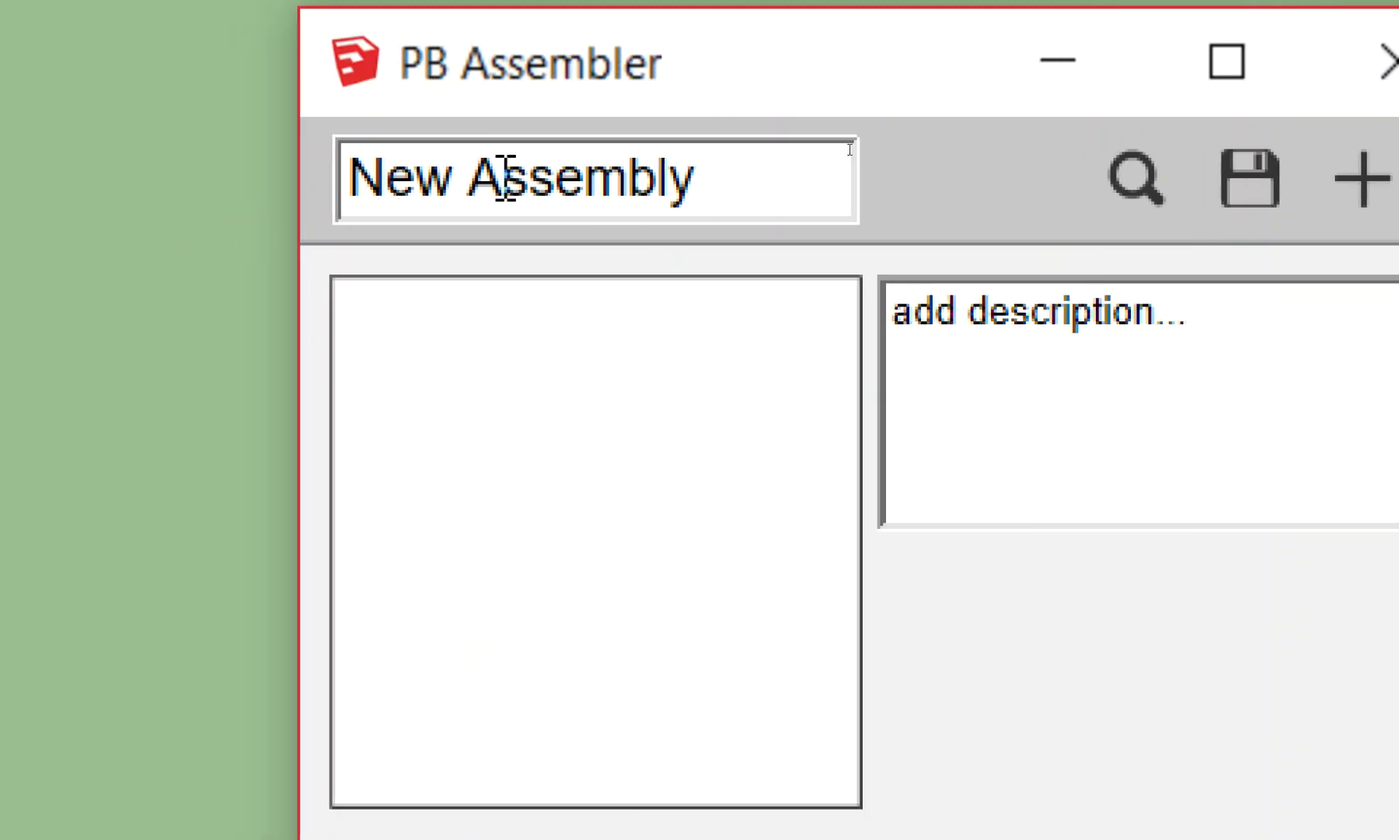
drag(709, 178, 377, 165)
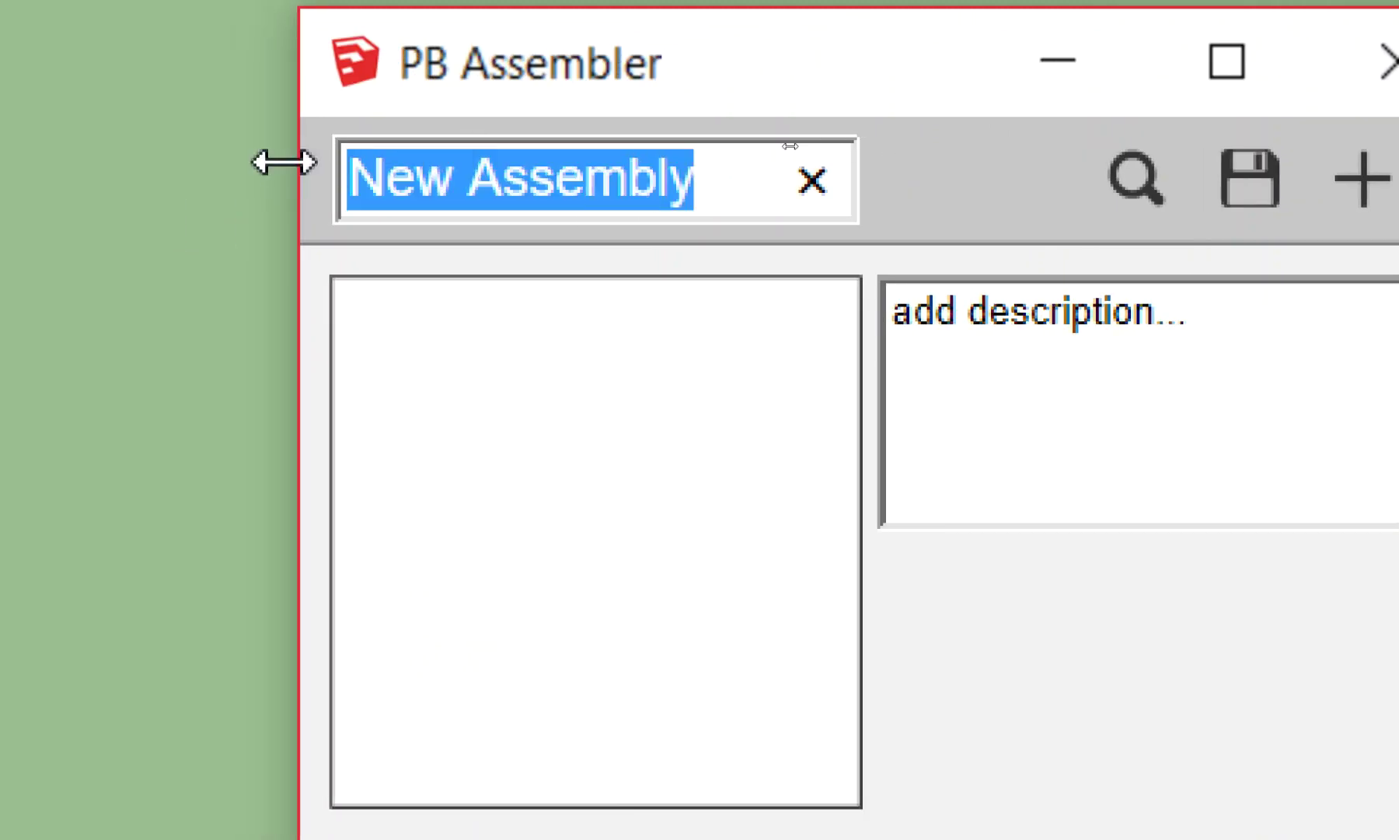
text(C)
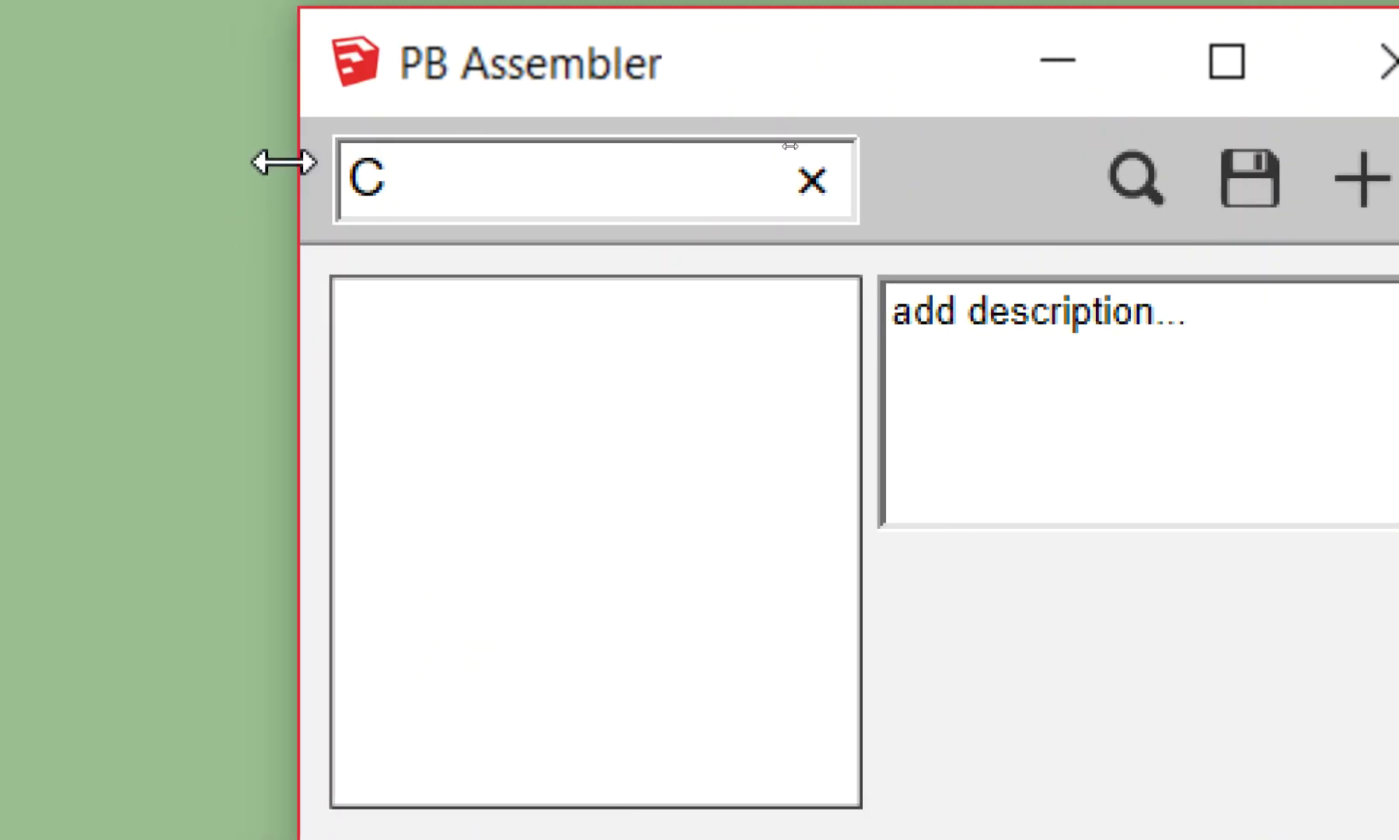
text())
key(BackSpace)
text(0)
key(BackSpace)
text(0)
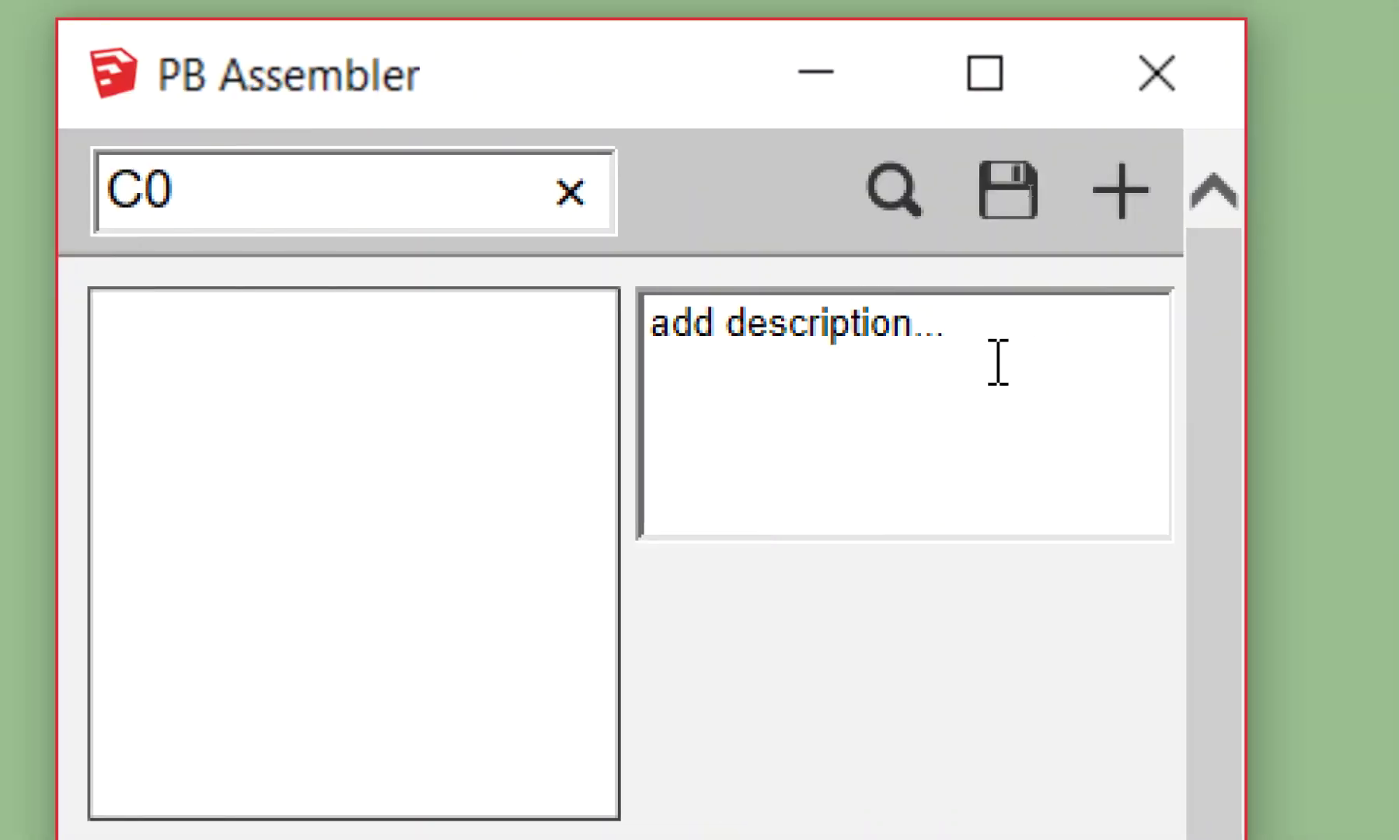
Step: Set the assembly description to 'เสาในขั้นตอนร่างแบบ' and add a first profile member
click(998, 336)
triple_click(993, 336)
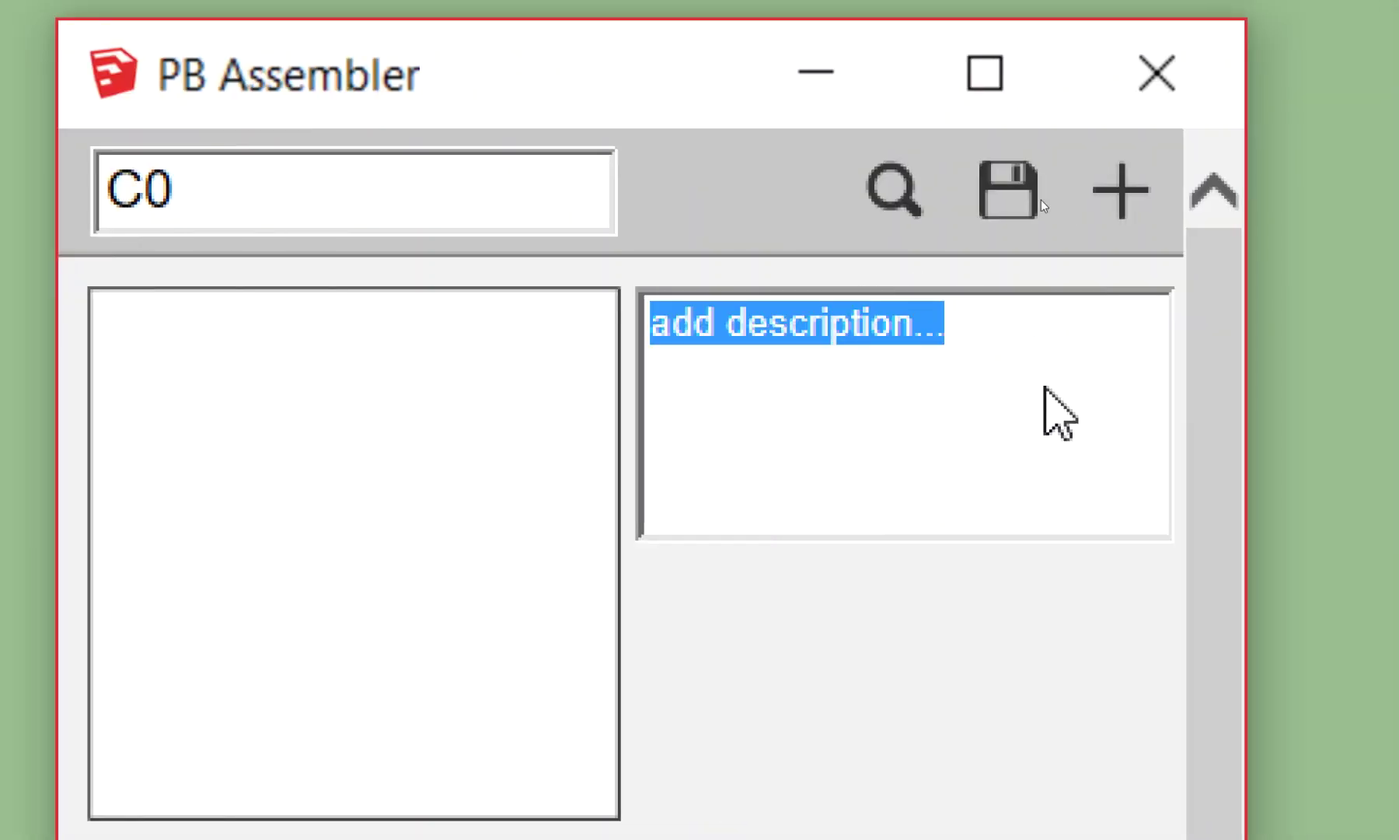
text(เสาในขั้นตอนร่างแบบ)
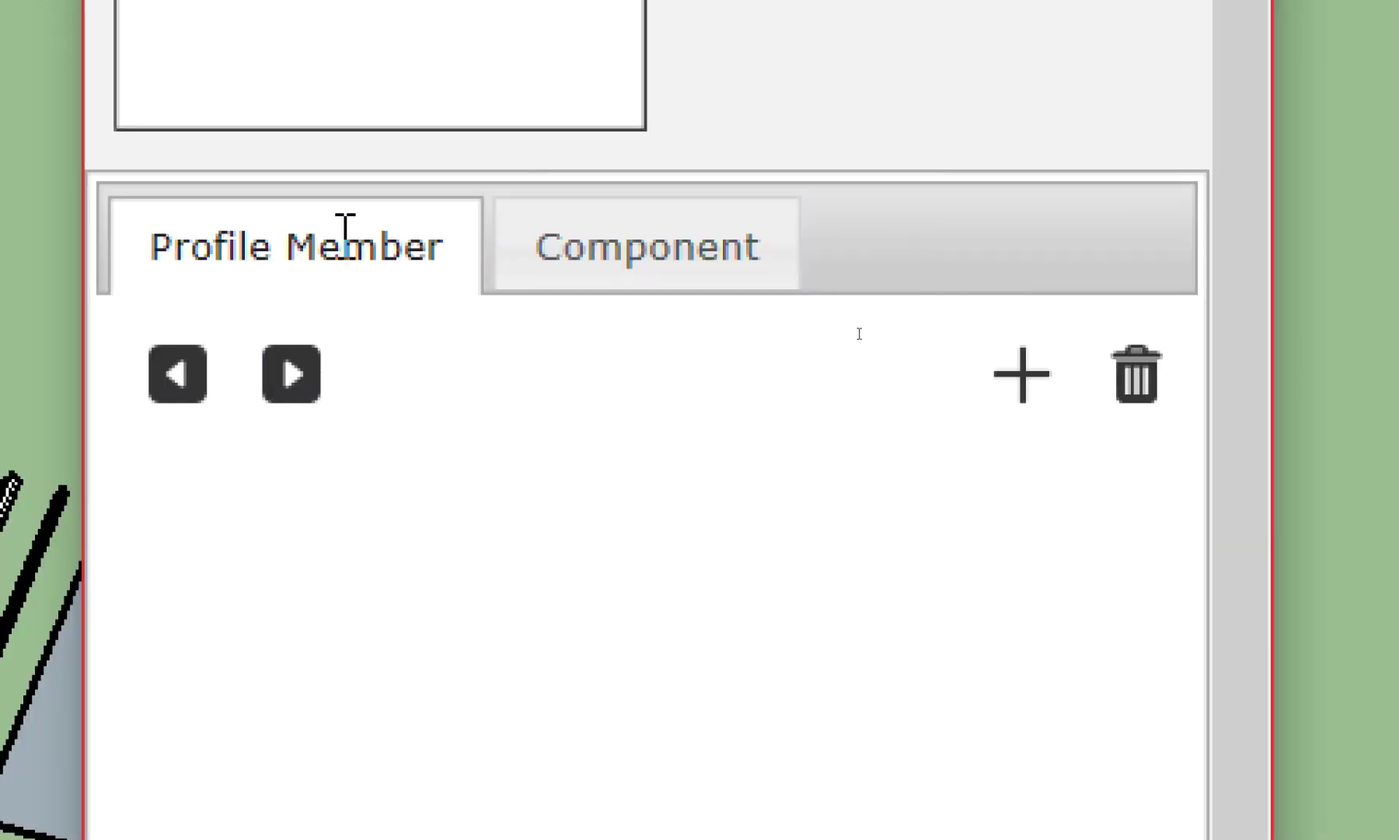
click(1023, 373)
Step: Rename Profile#1 to 'เสา คสล.', pick its profile from the concrete column, and zoom extents
drag(849, 531, 337, 565)
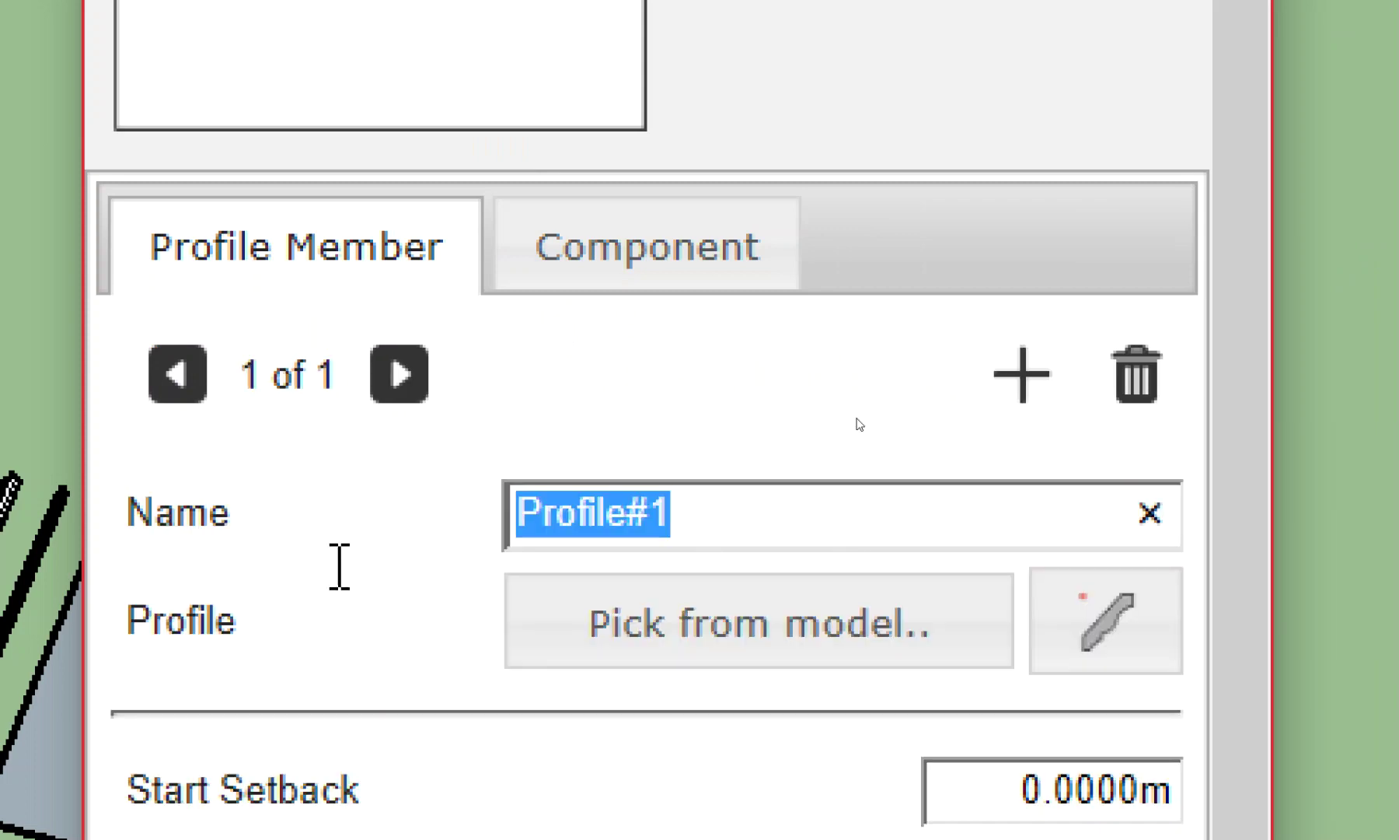
text(L)
text(คสล)
text(.)
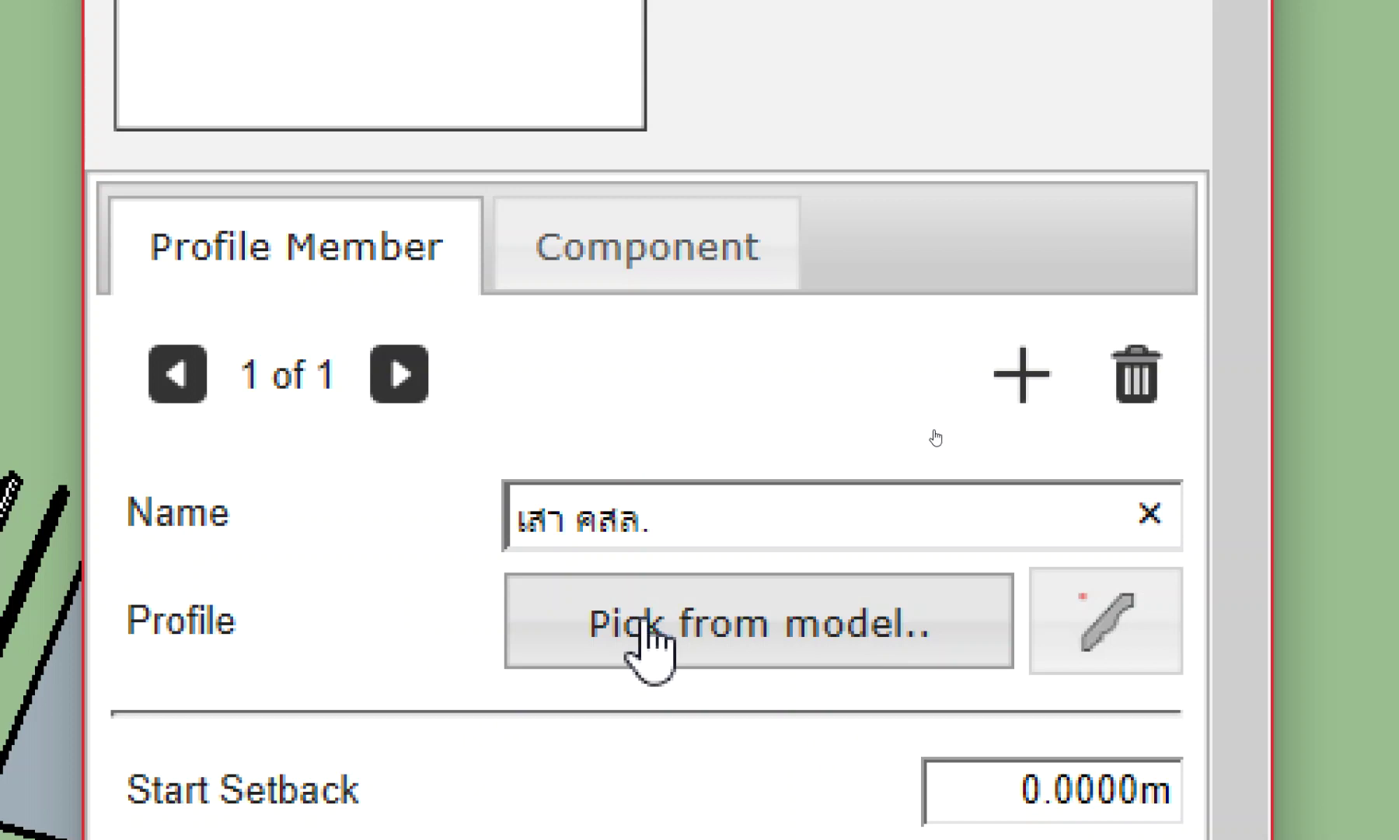
click(645, 628)
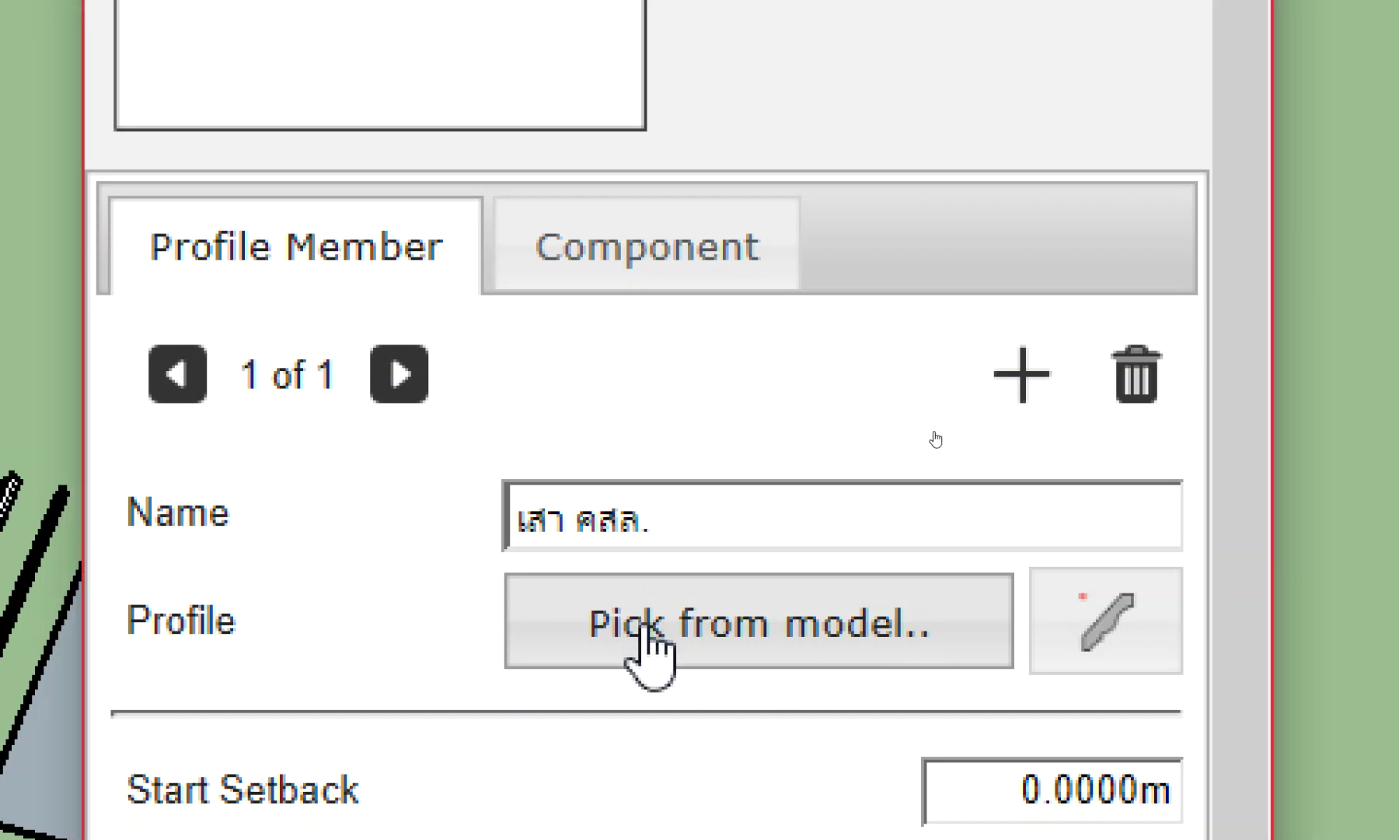
scroll(970, 156, down, 1)
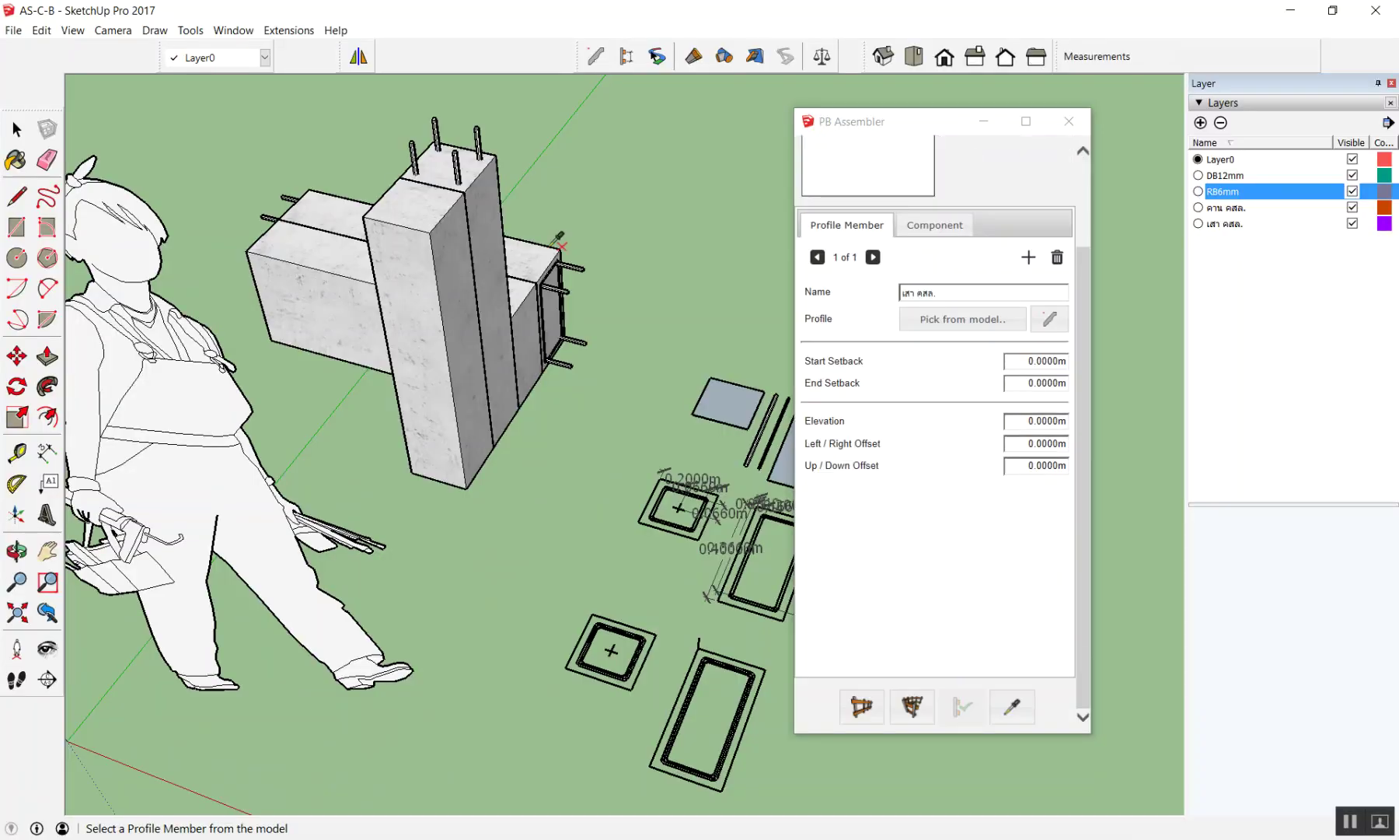
scroll(429, 218, up, 3)
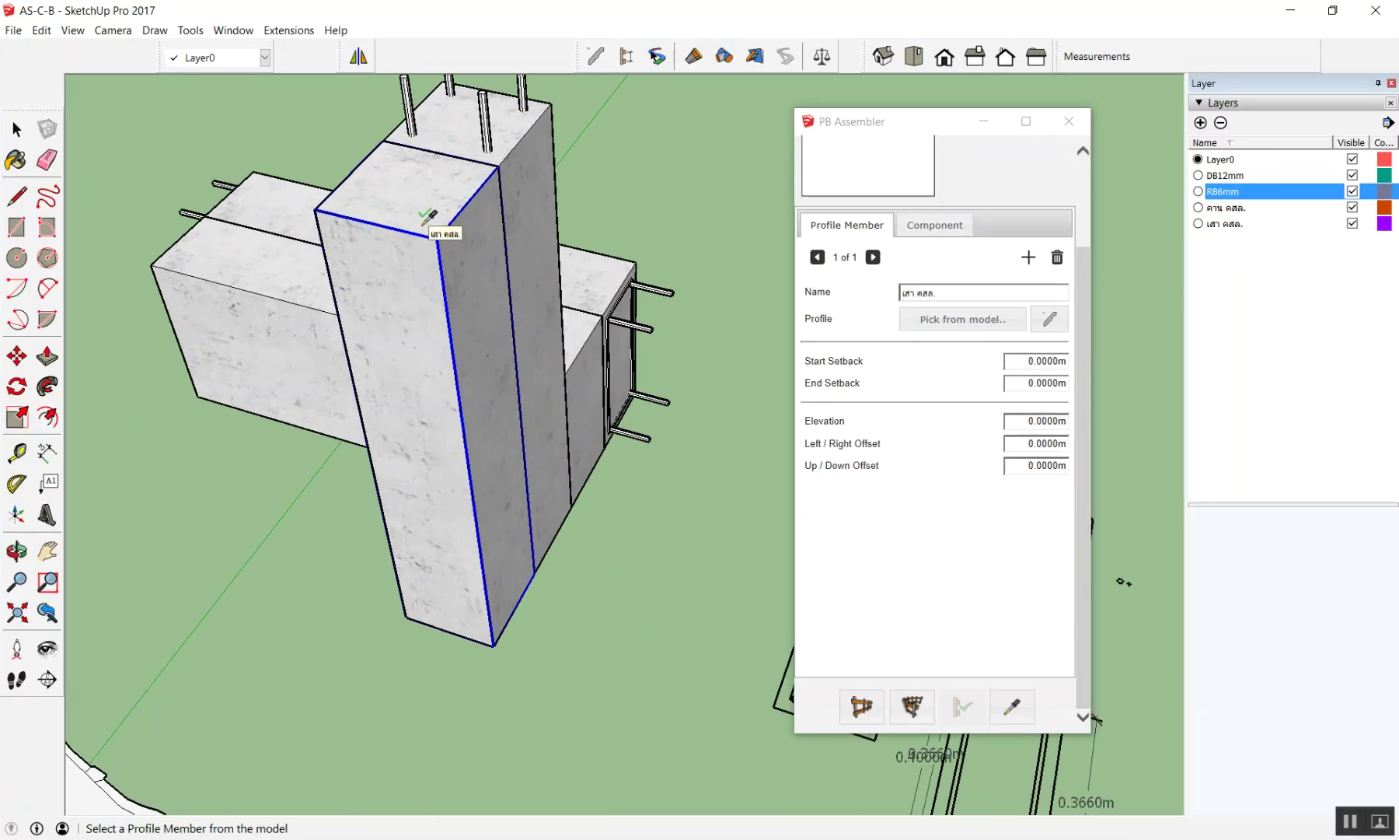
click(426, 223)
scroll(898, 272, up, 2)
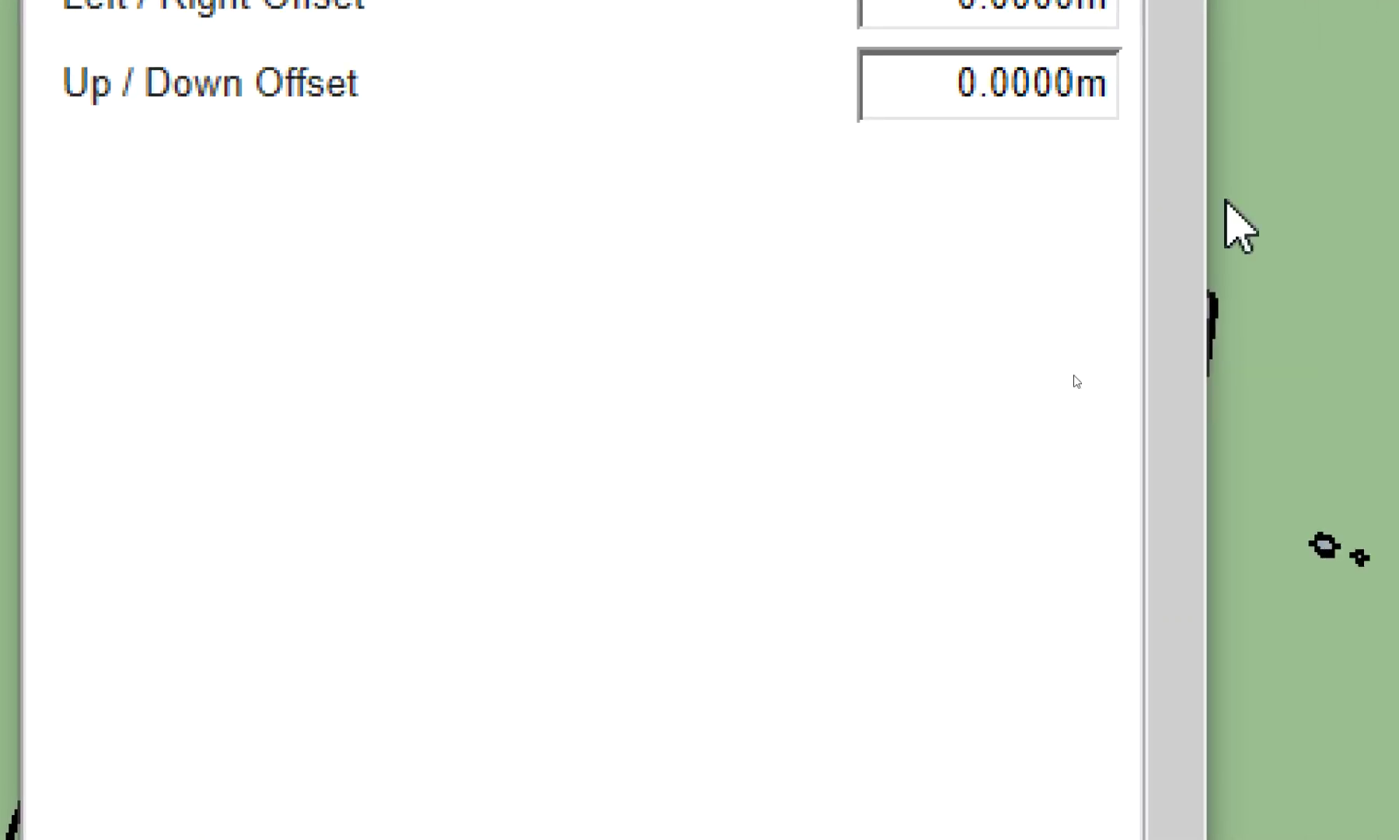
key(shift+z)
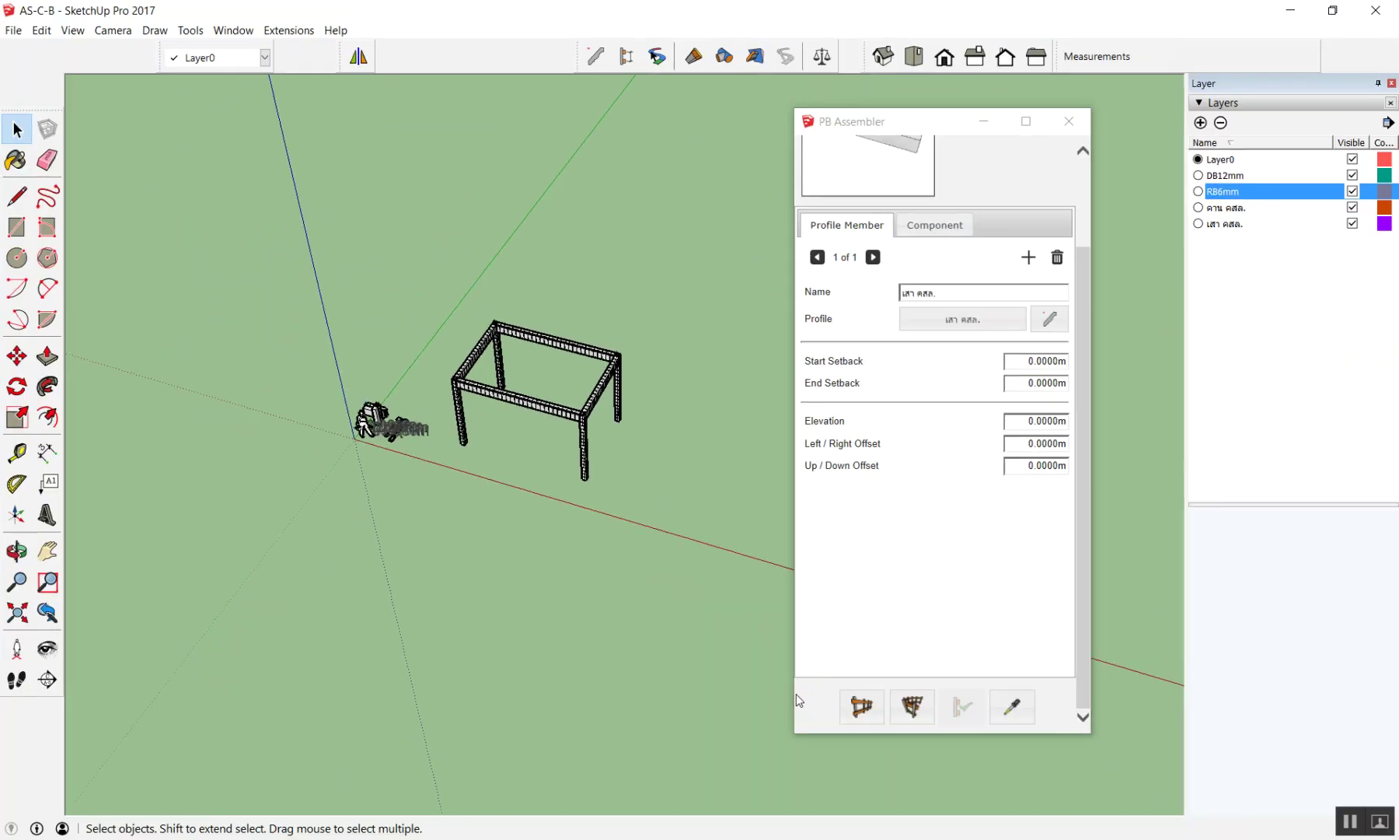
Step: Build the first plain concrete column from its base point with the typed length
click(862, 706)
scroll(681, 494, up, 1)
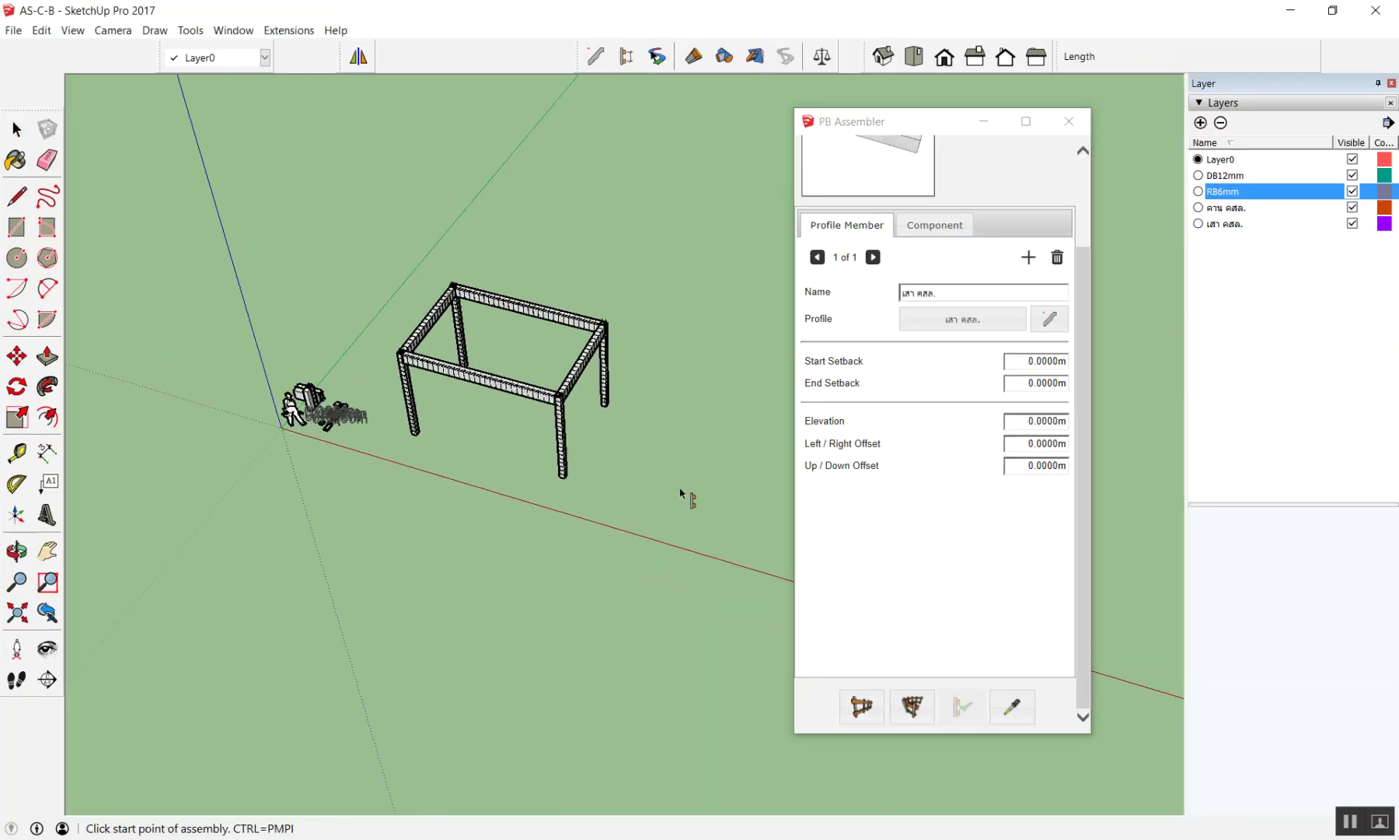
scroll(615, 477, up, 1)
click(639, 454)
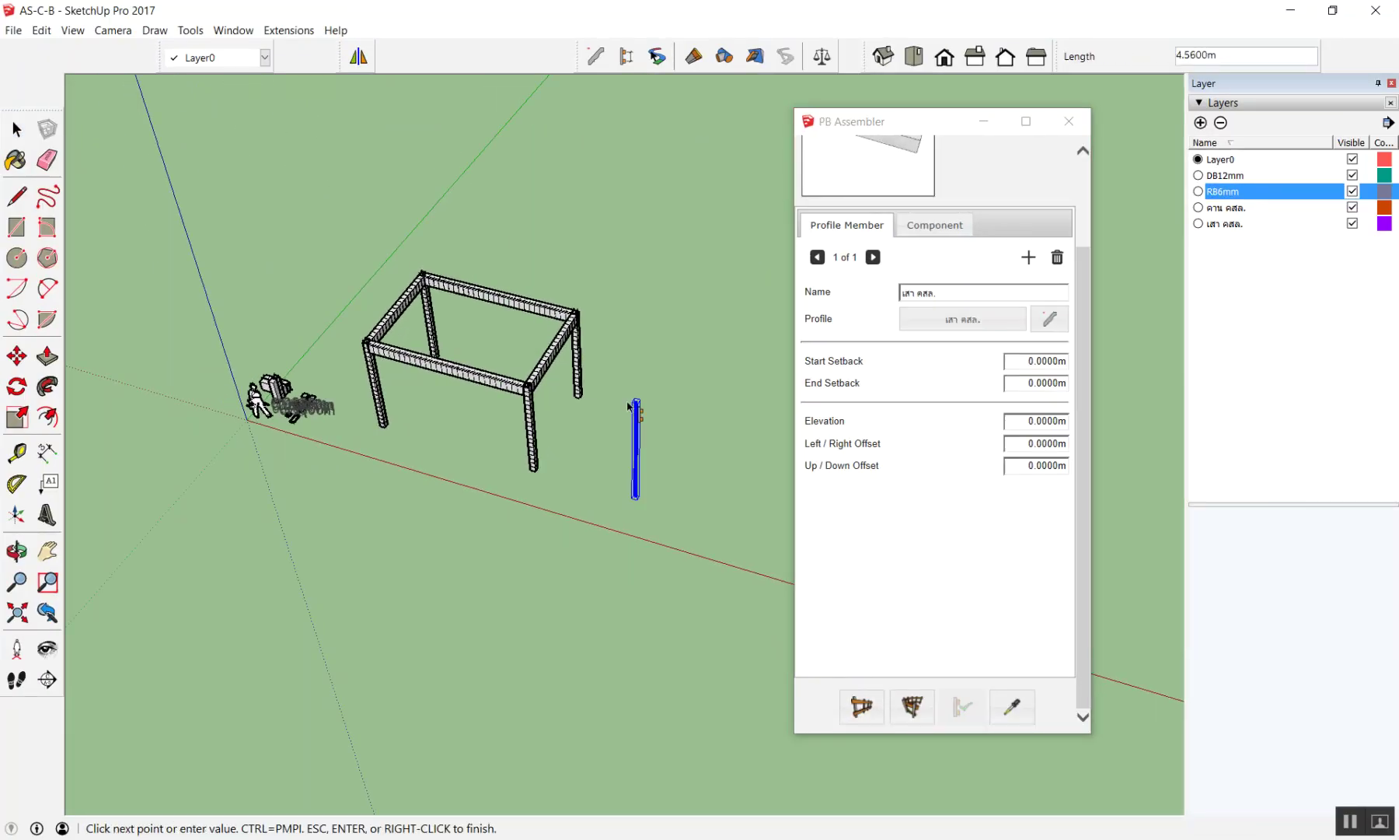
text(ภ)
key(Return)
scroll(669, 396, up, 2)
scroll(669, 396, up, 2)
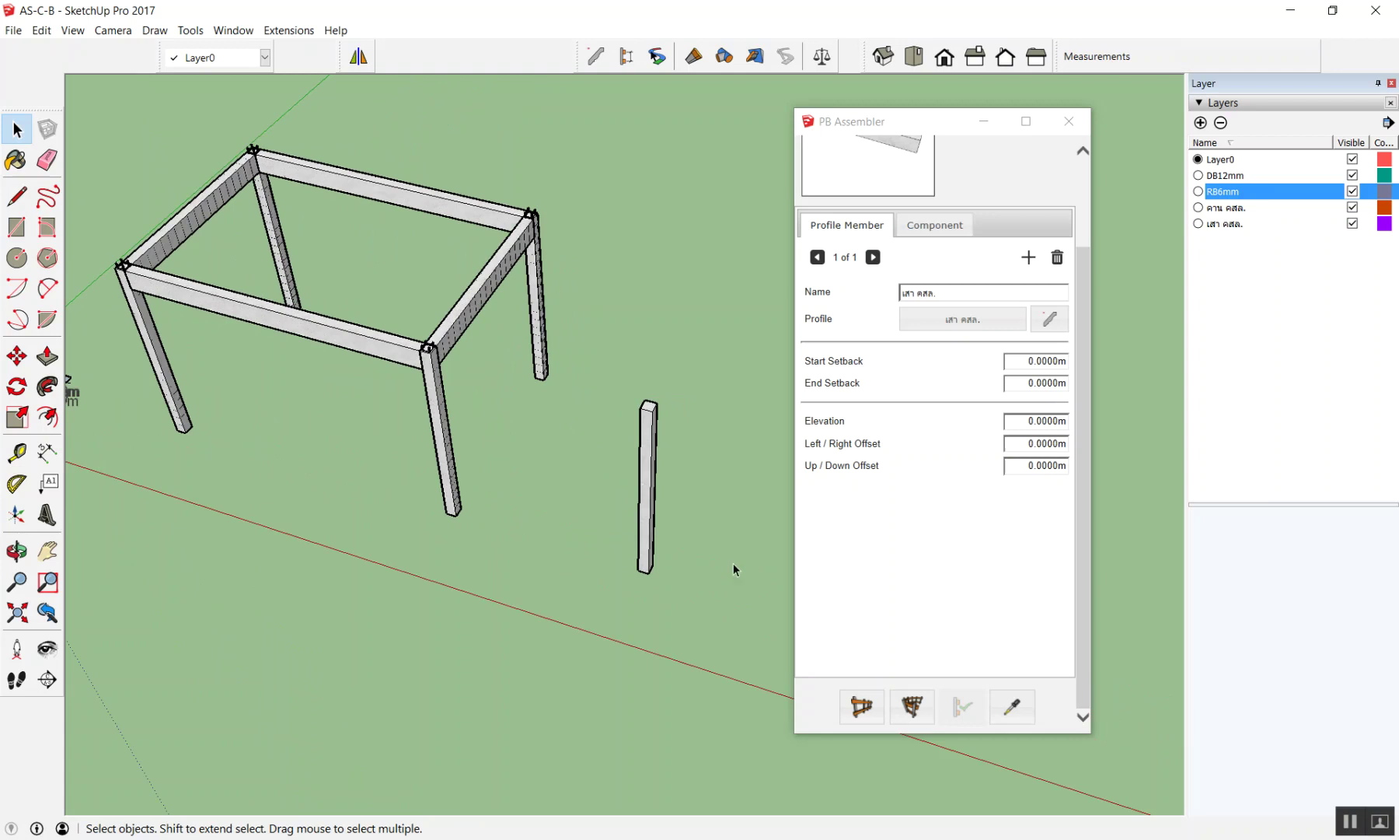
scroll(699, 541, up, 2)
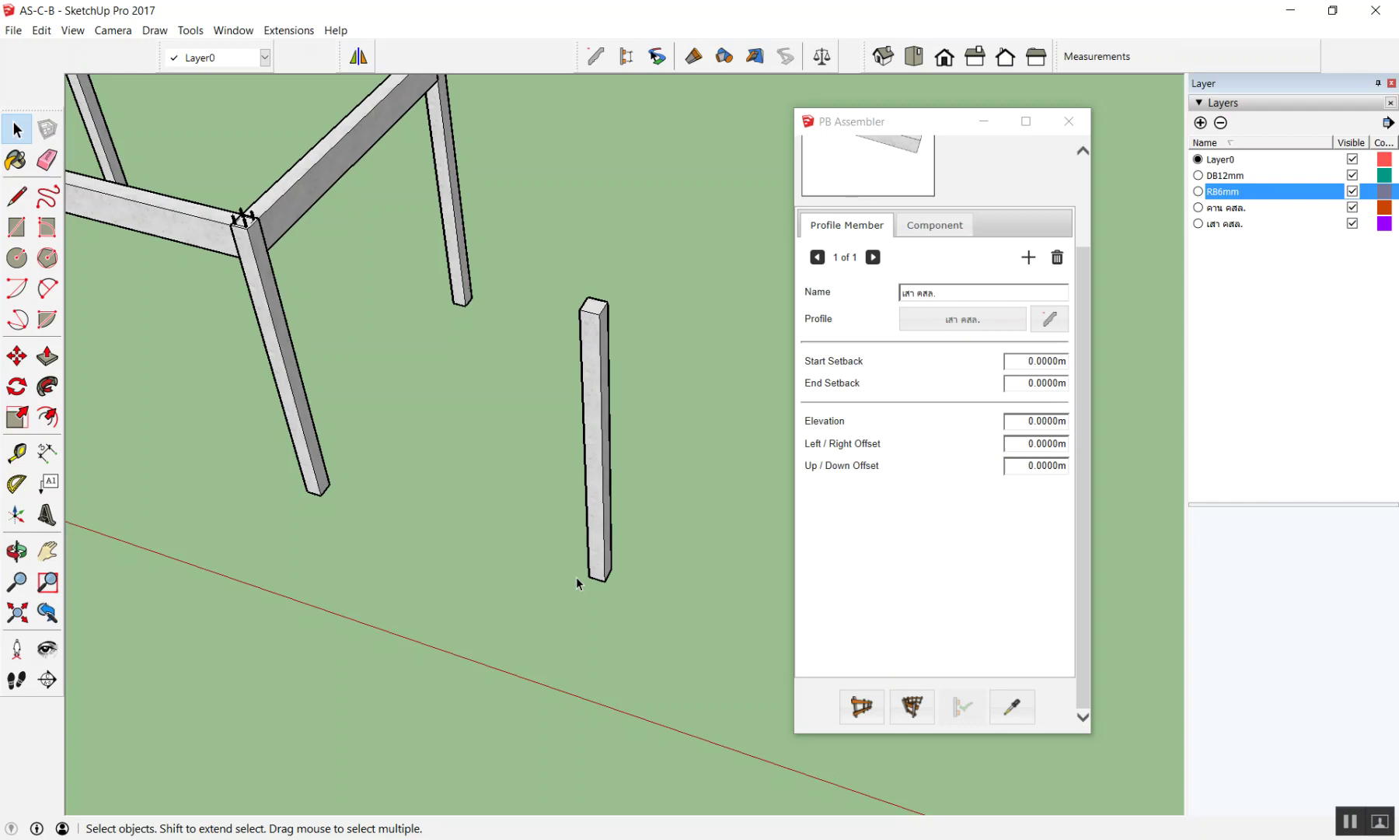
scroll(571, 406, down, 2)
scroll(572, 406, down, 1)
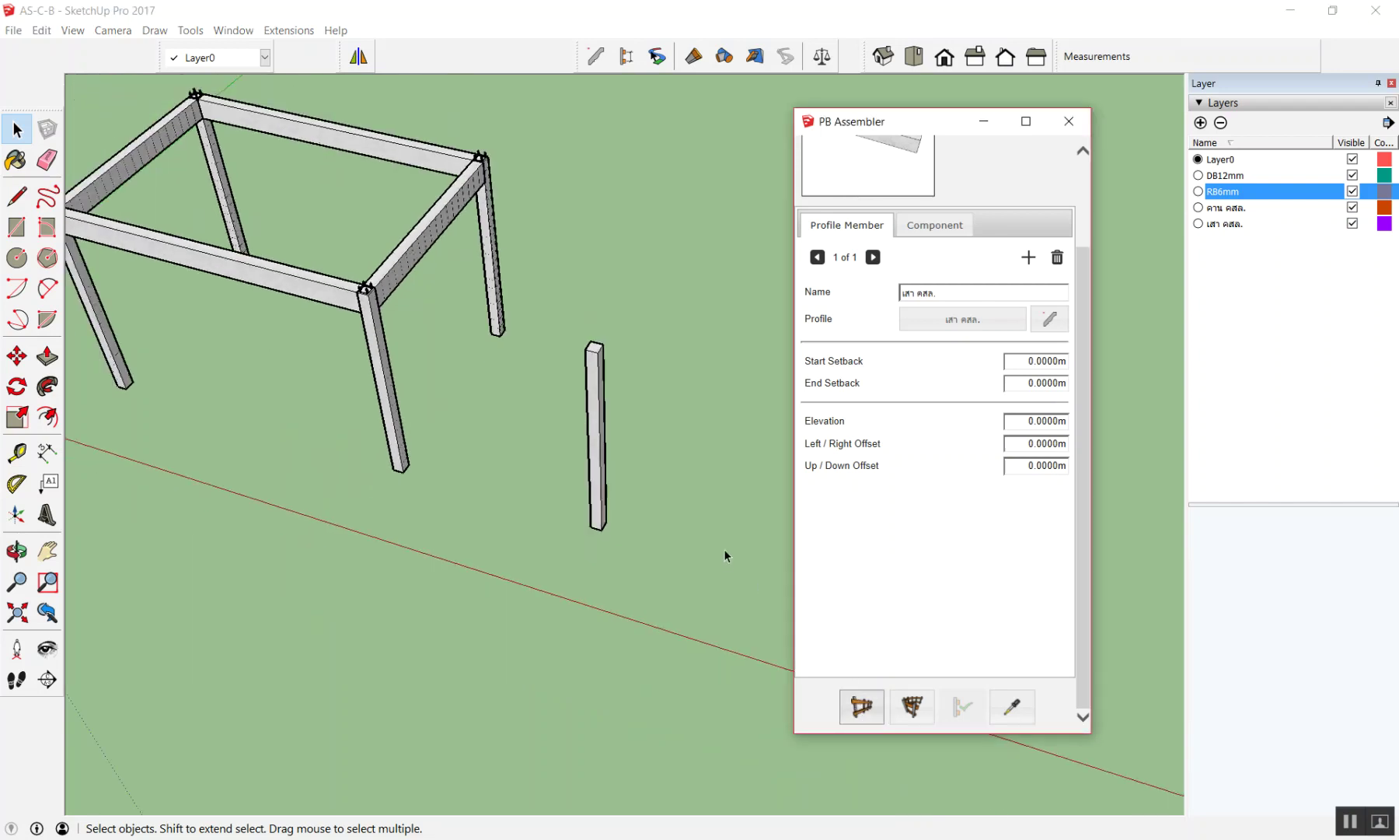
Step: Build a second plain concrete column beside the first, retrying after a cancelled start
click(861, 706)
click(690, 513)
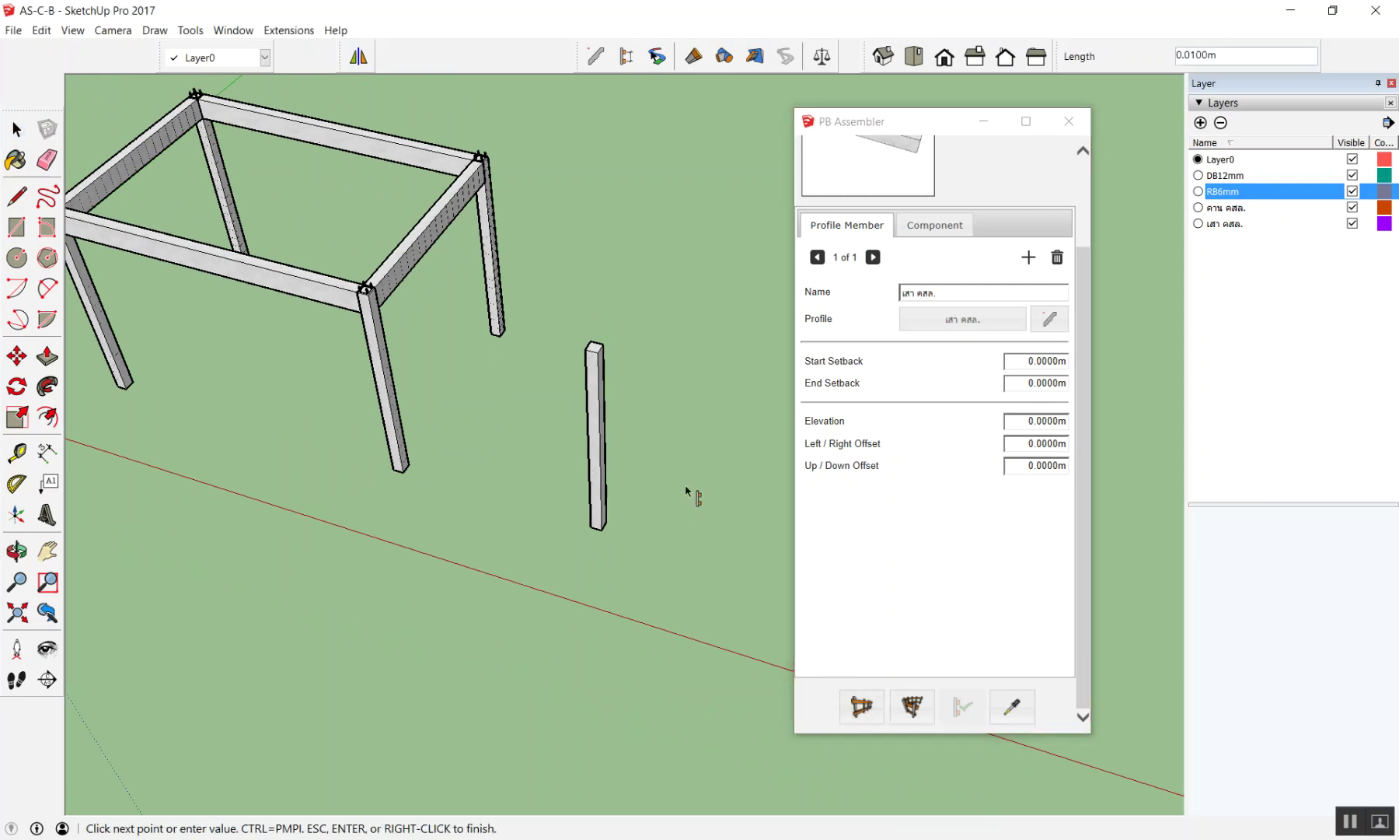
key(Escape)
click(861, 706)
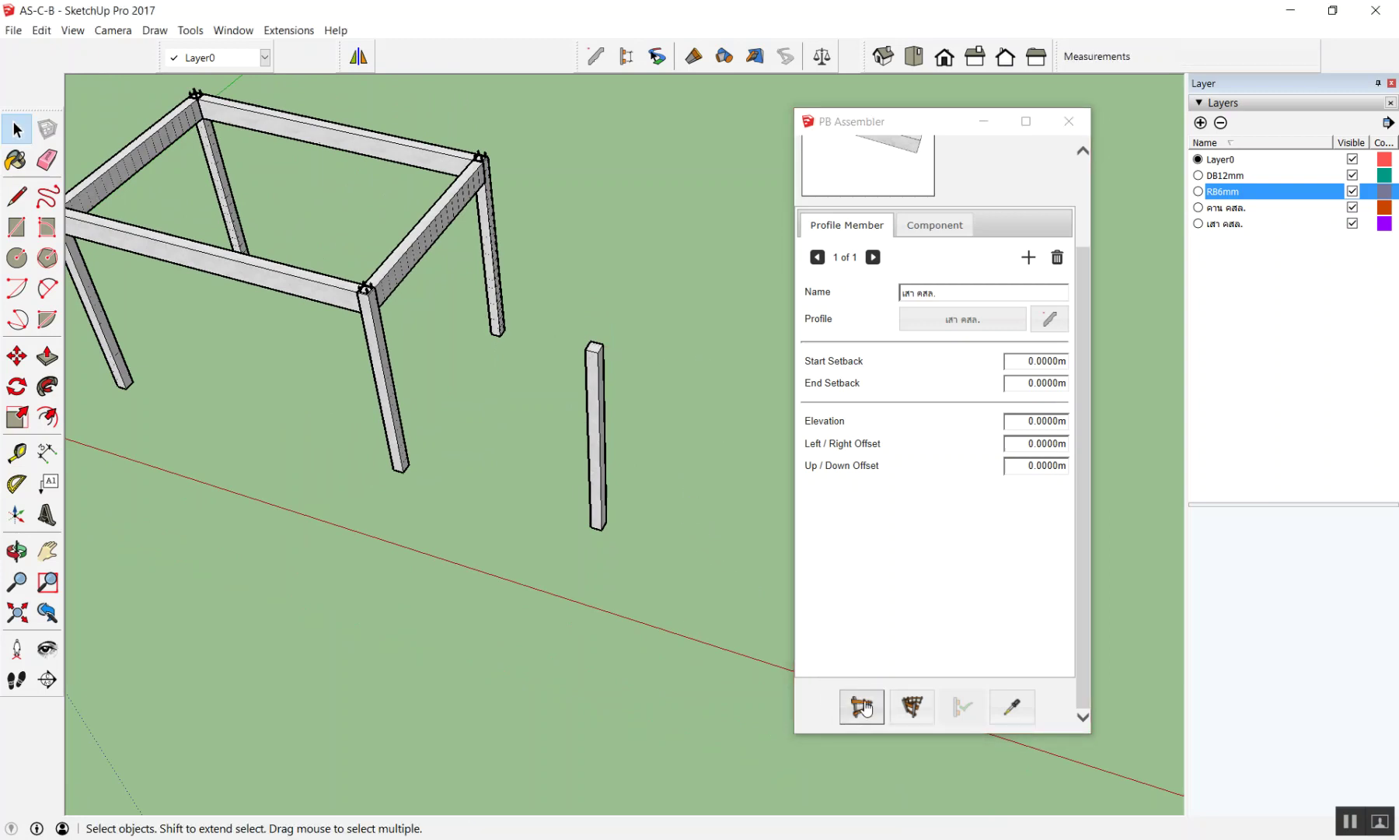
click(684, 511)
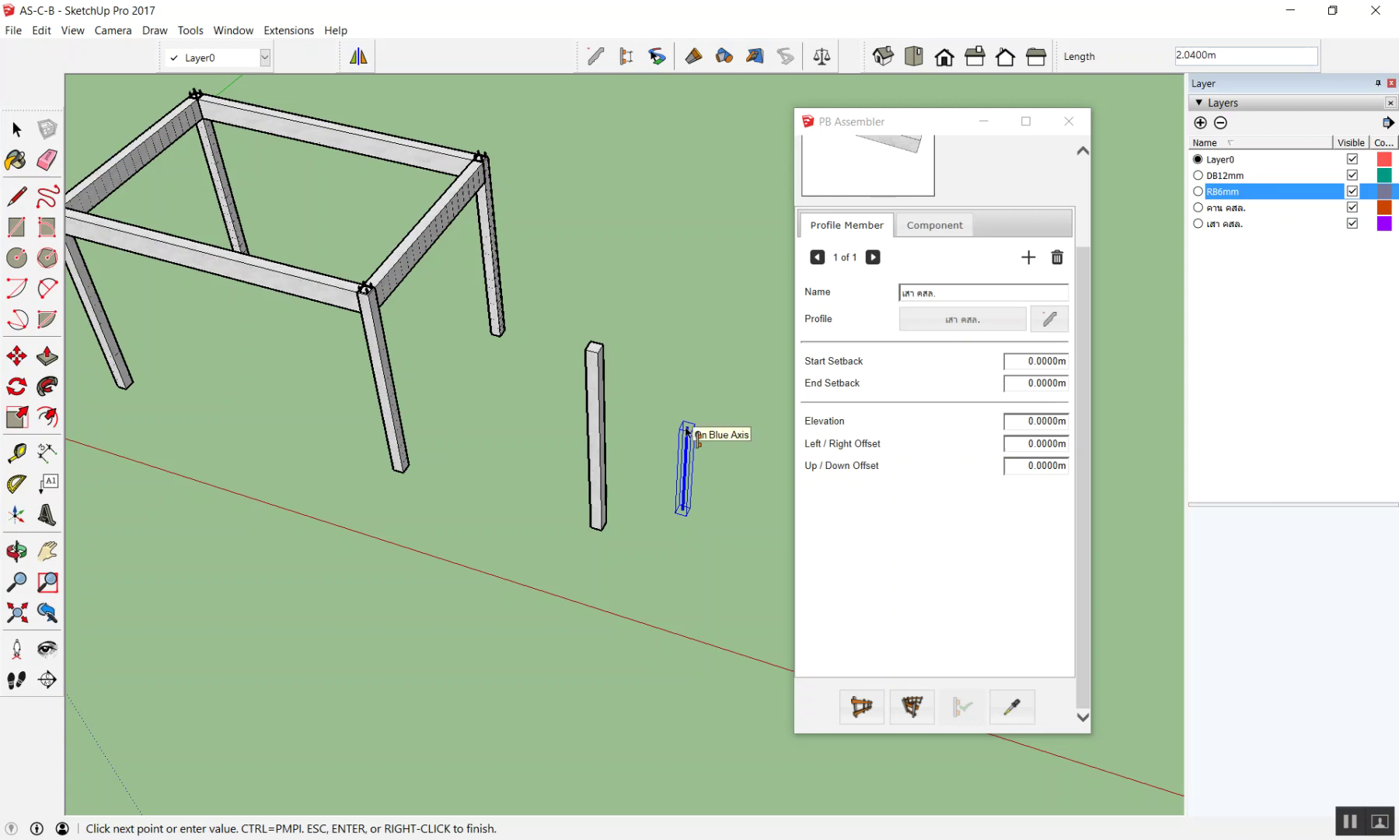
text(4)
key(Return)
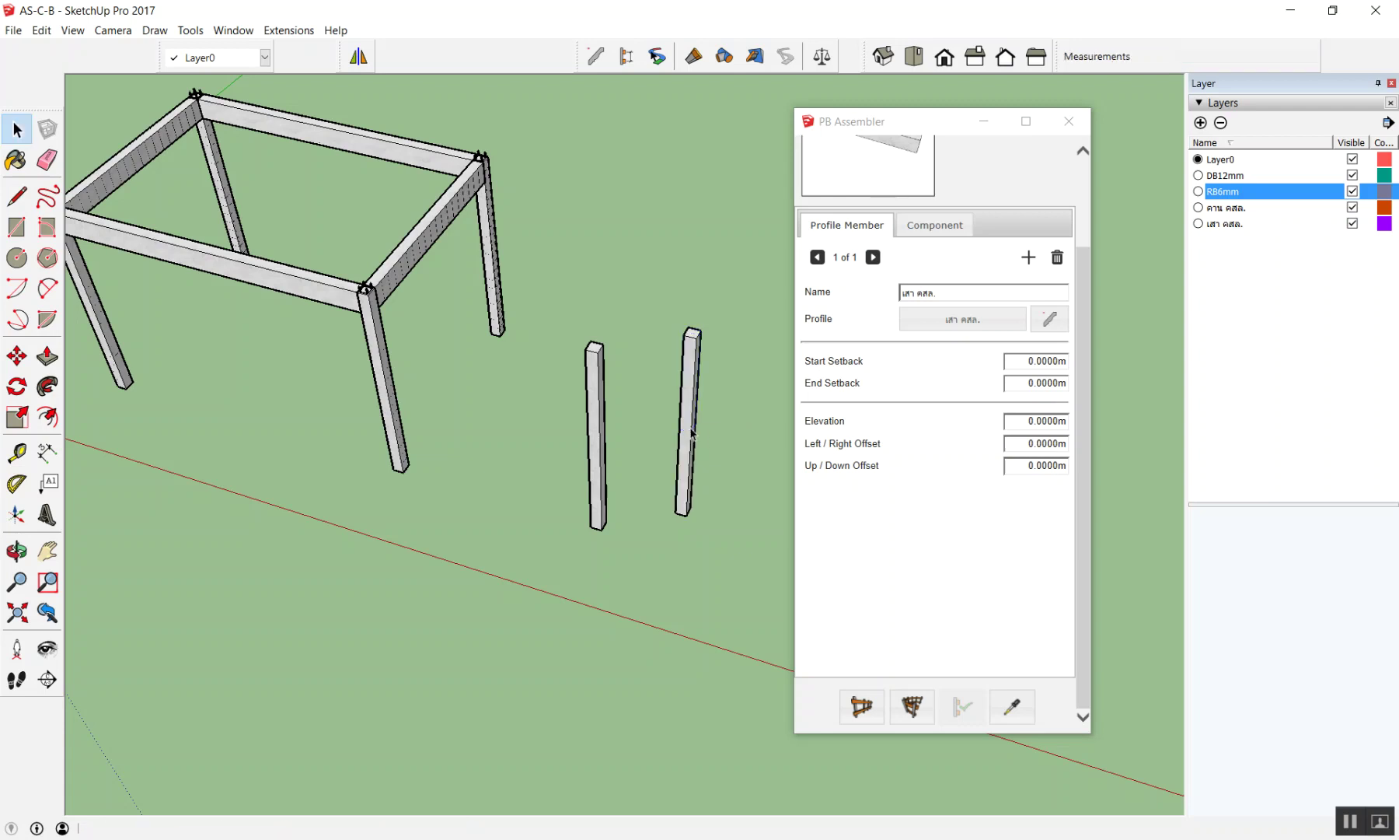
scroll(123, 614, up, 2)
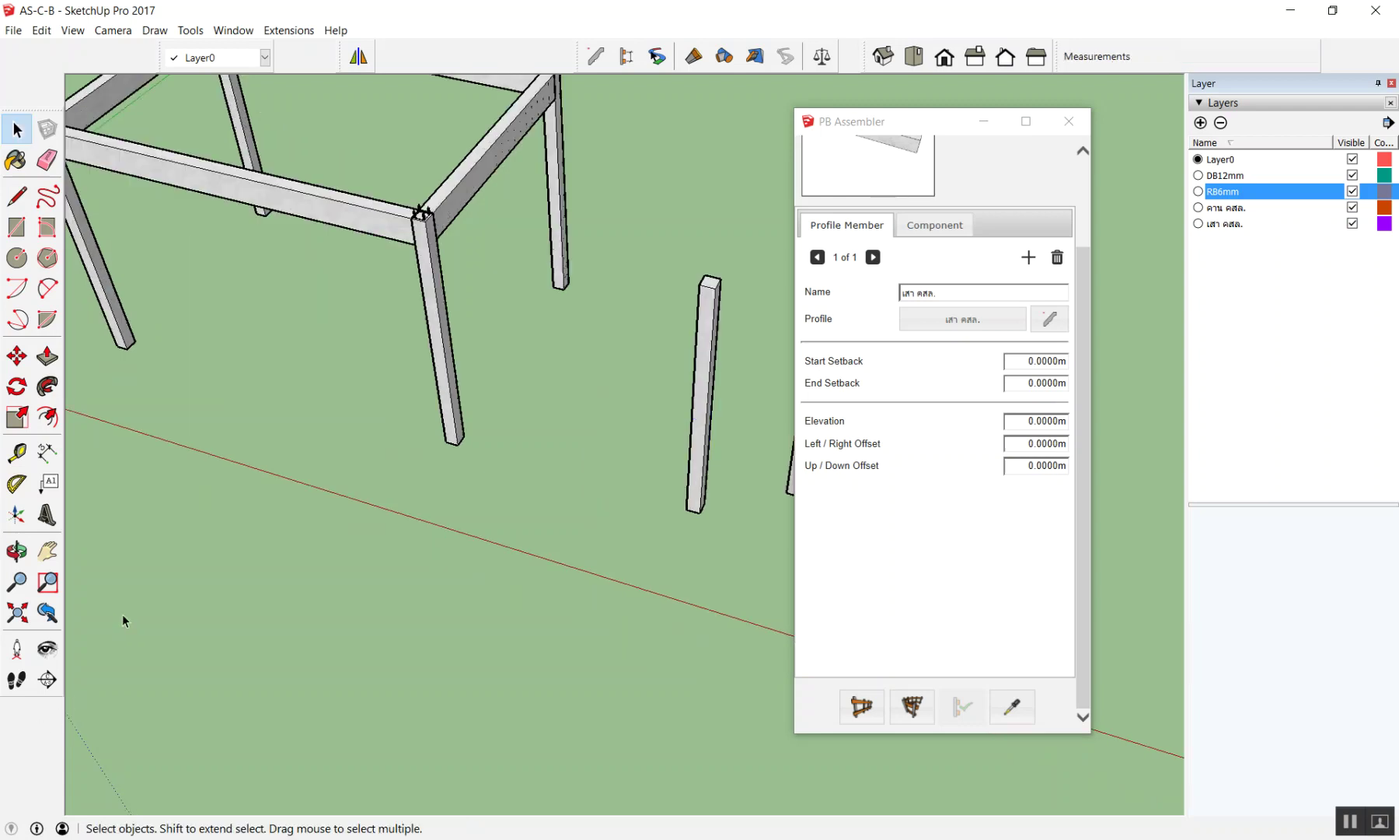
scroll(123, 614, up, 2)
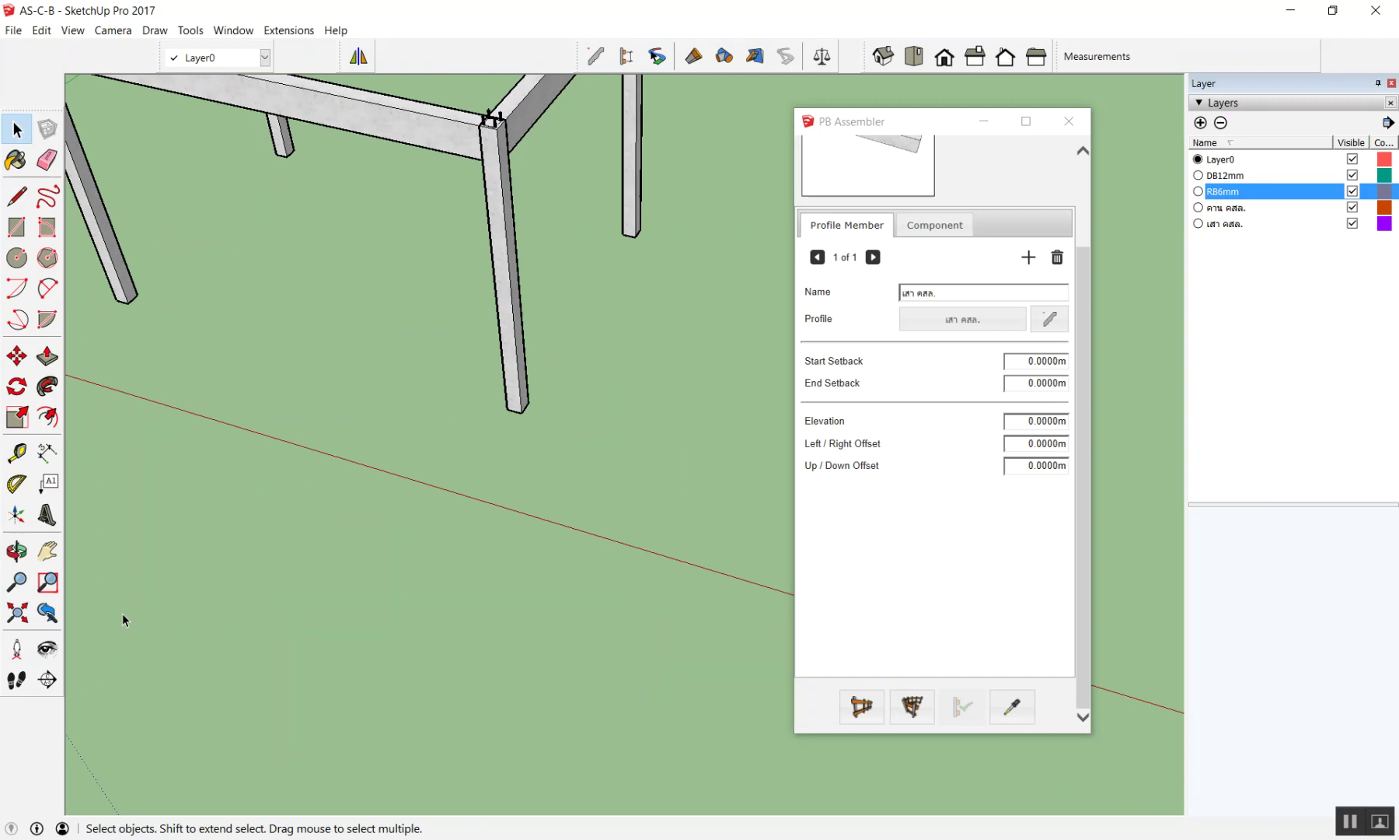
scroll(243, 430, down, 2)
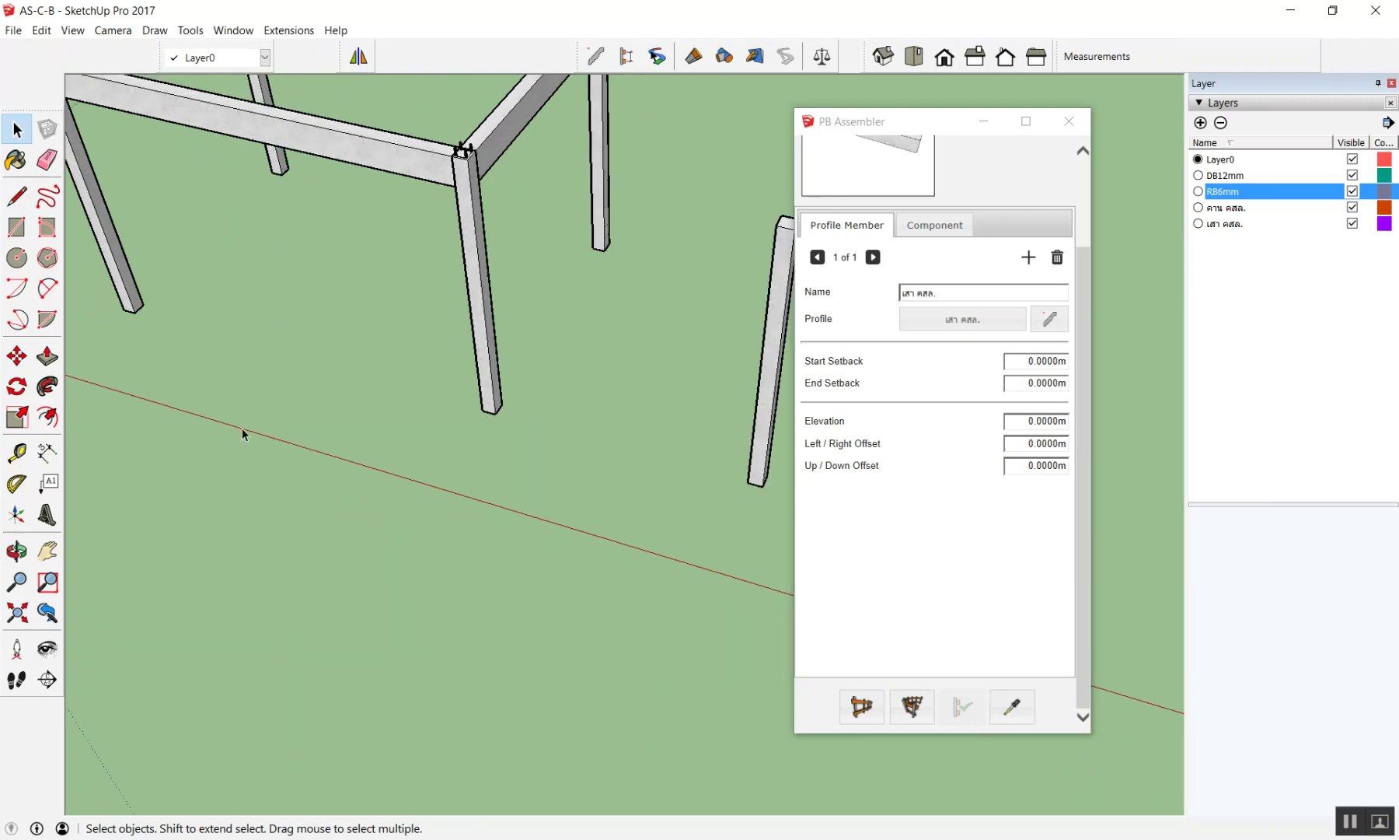
scroll(156, 373, down, 3)
scroll(144, 334, down, 2)
scroll(144, 334, up, 1)
scroll(144, 334, up, 2)
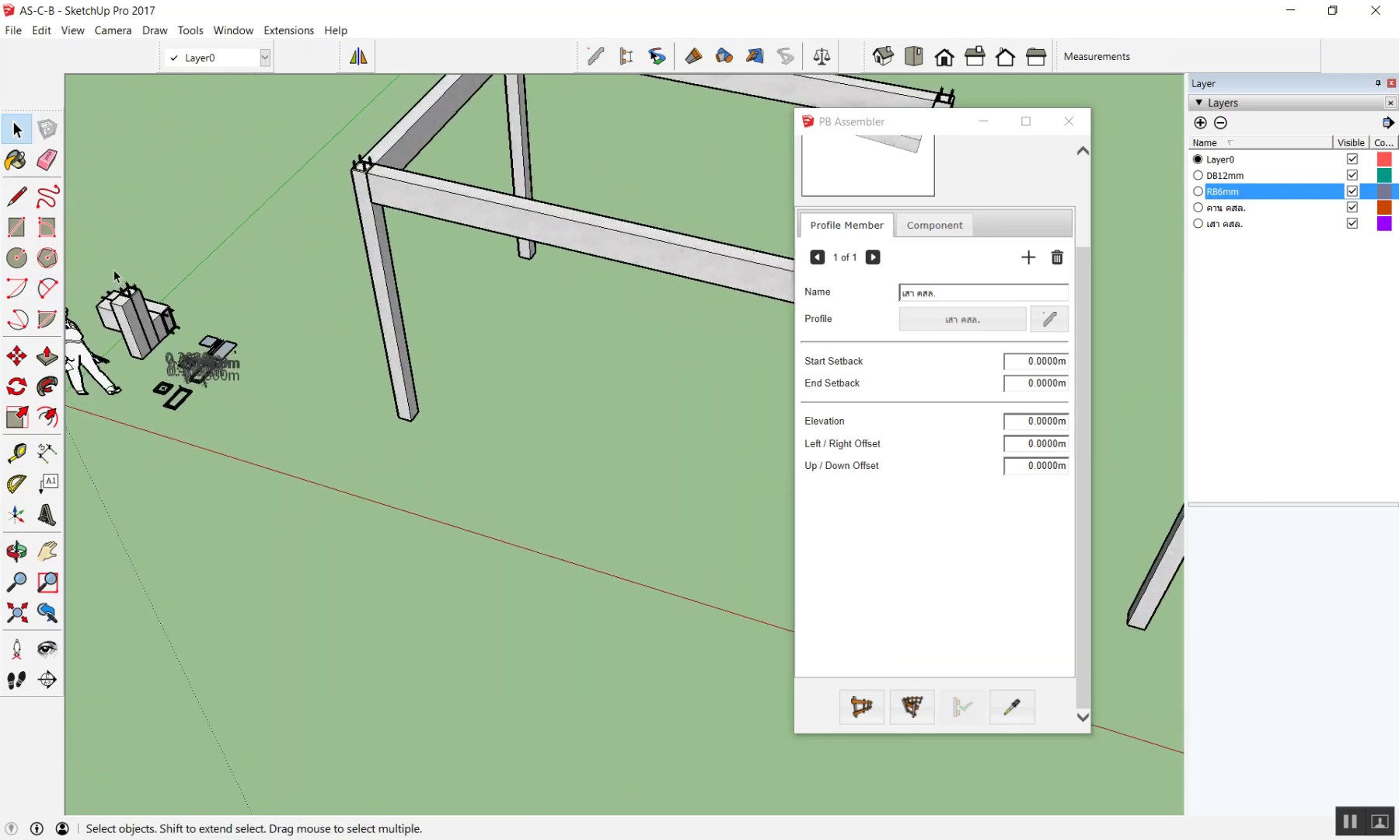
Step: Select the reinforced column that carries the rebar cage
scroll(140, 319, up, 2)
scroll(134, 303, up, 2)
scroll(134, 303, up, 2)
click(248, 288)
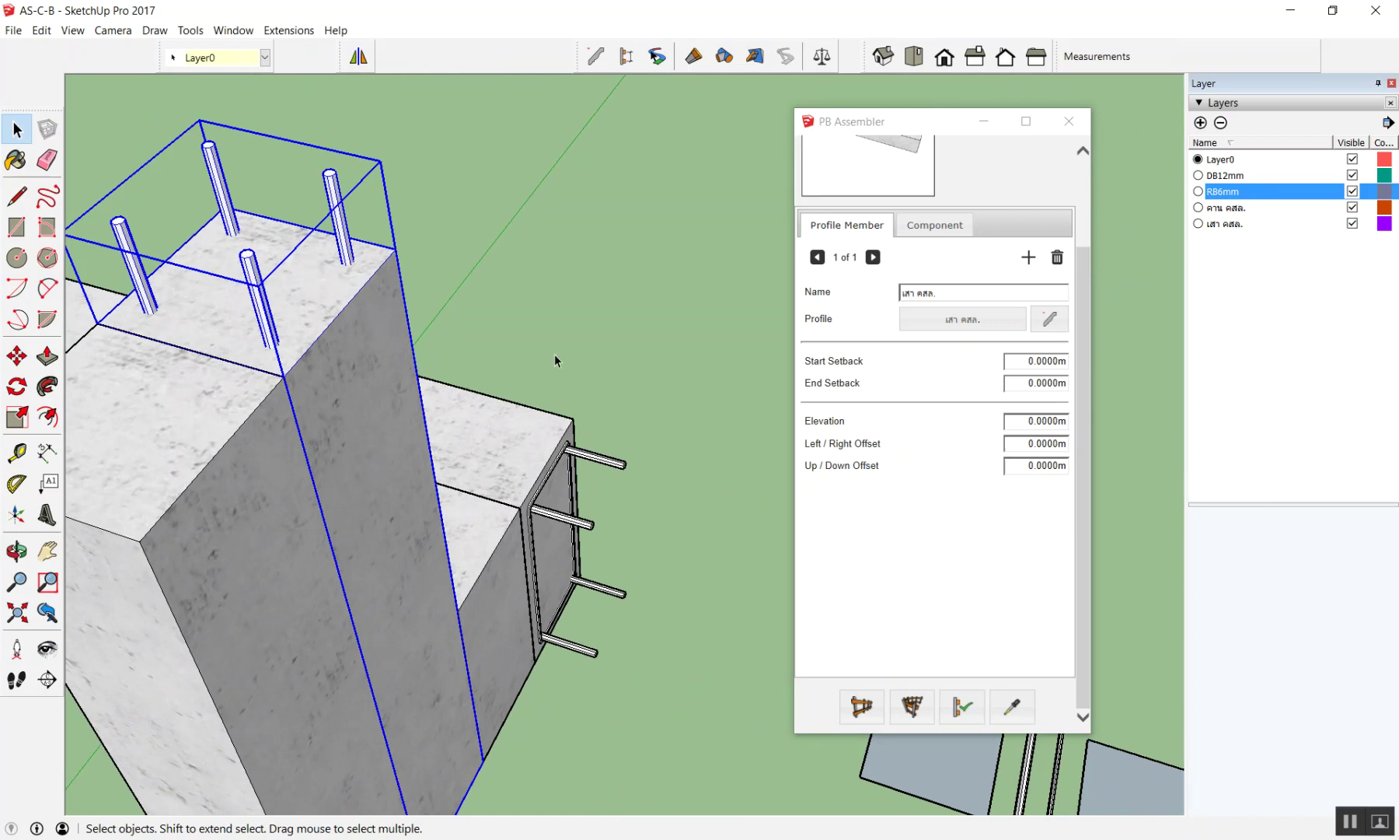
click(411, 256)
click(372, 273)
click(1011, 705)
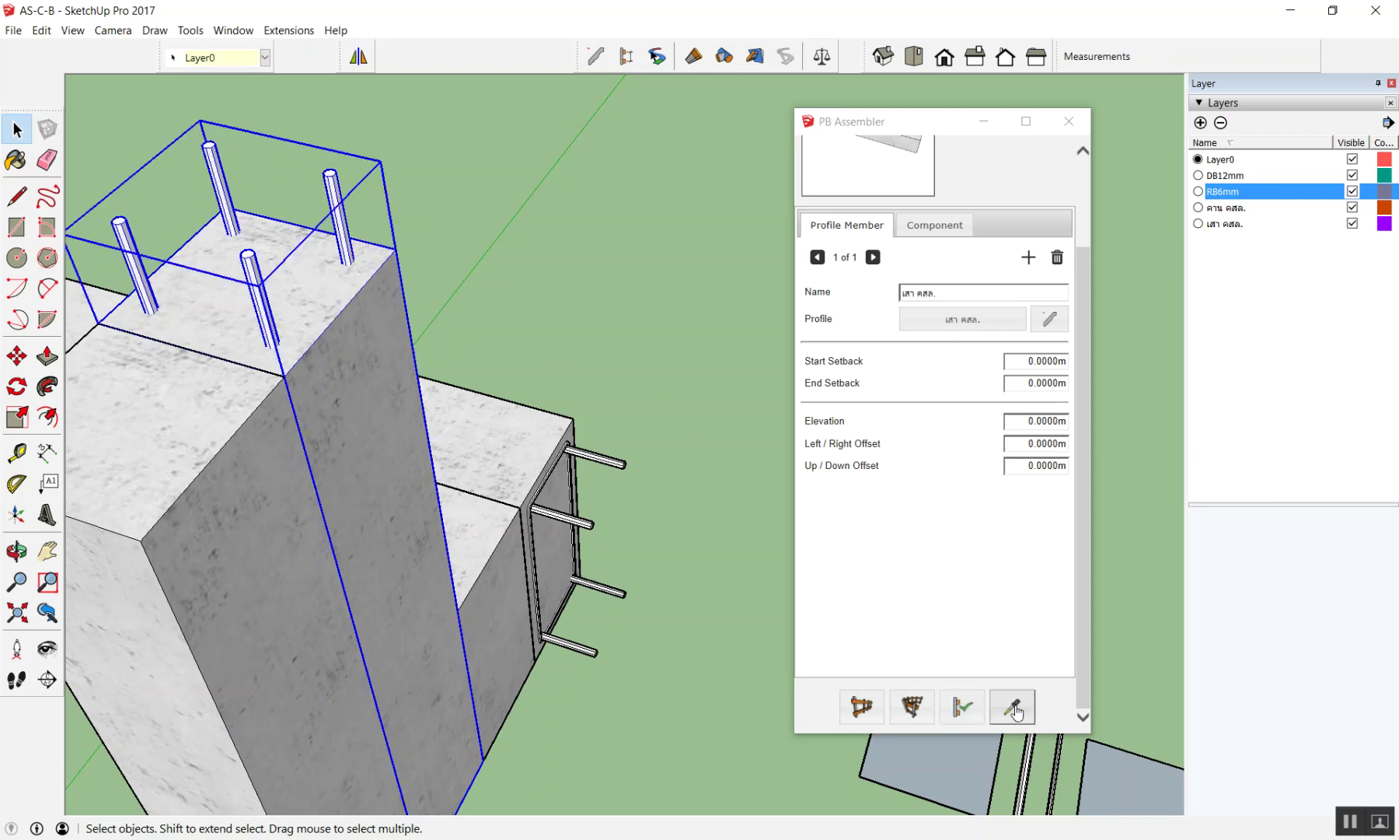
Step: Sample the column's C1 assembly into PB Assembler, declining to save the current one
click(1006, 699)
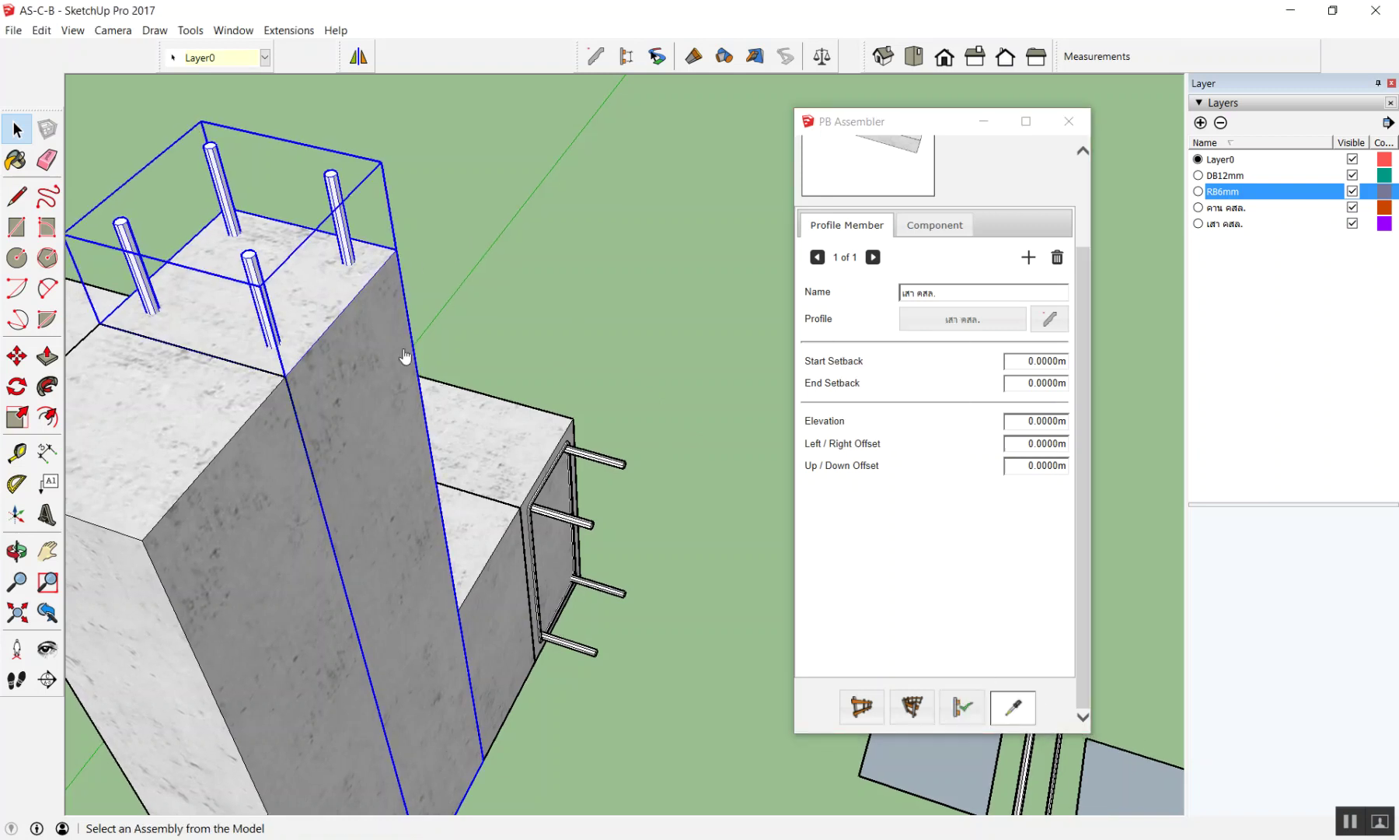
click(363, 287)
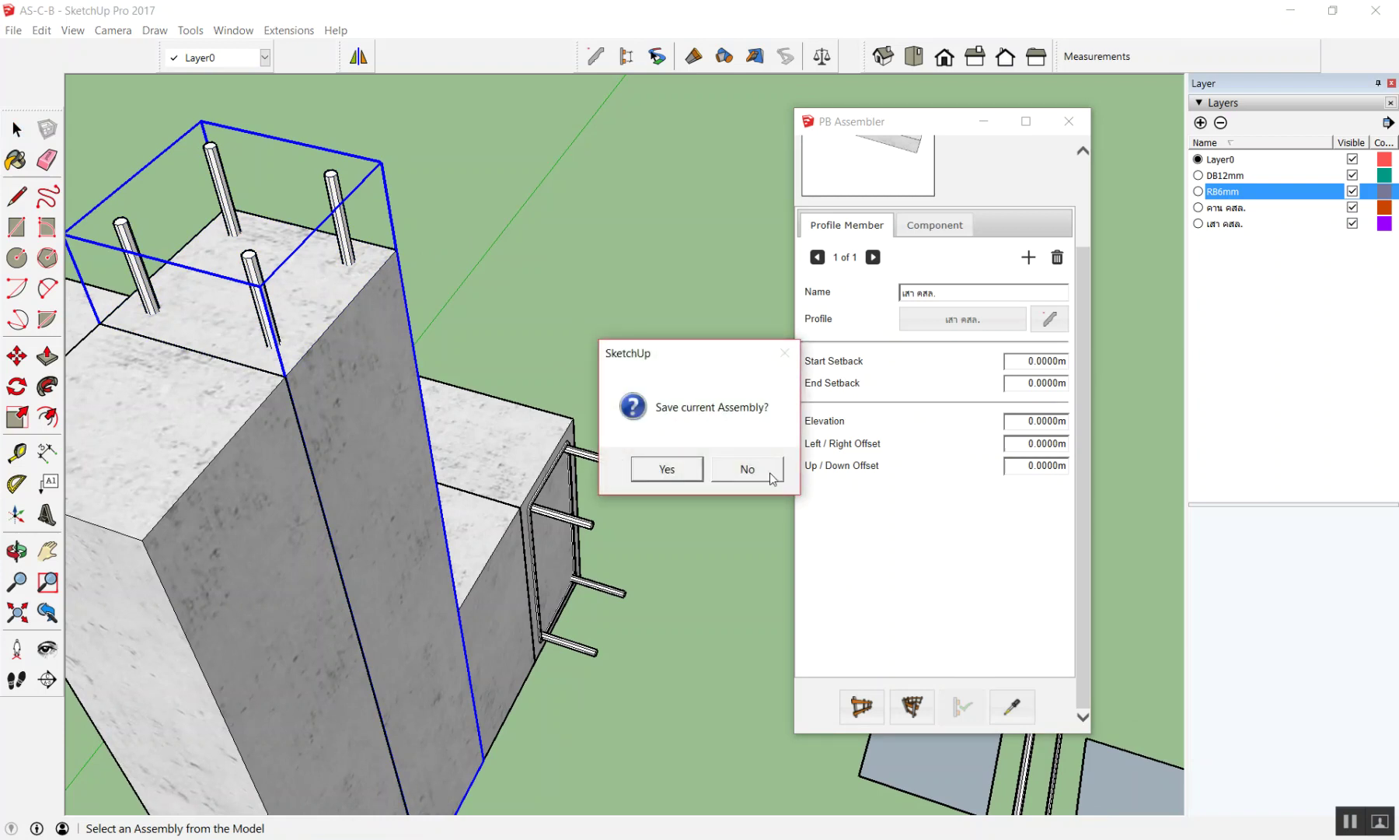
click(768, 468)
scroll(925, 258, down, 1)
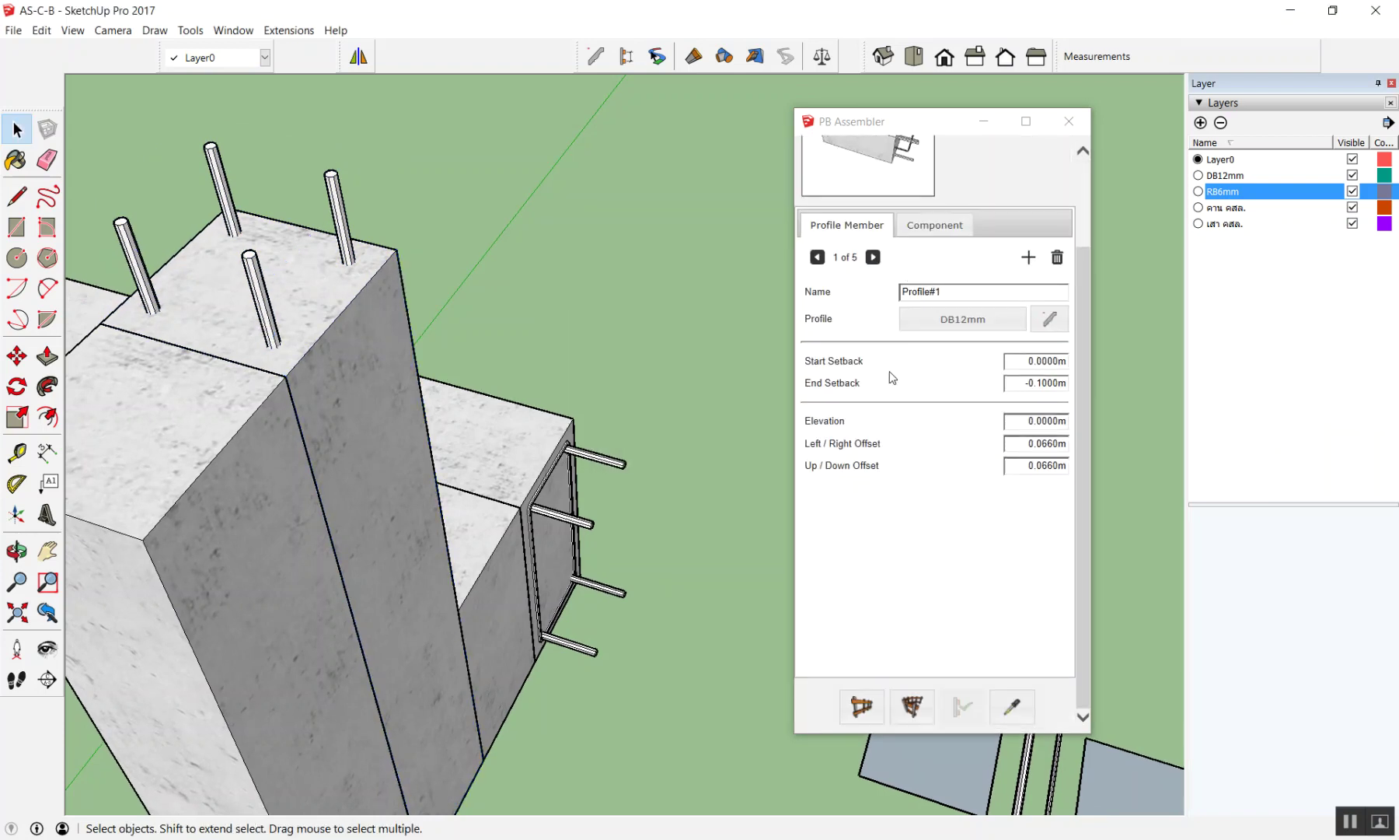
click(1012, 706)
click(629, 424)
click(377, 333)
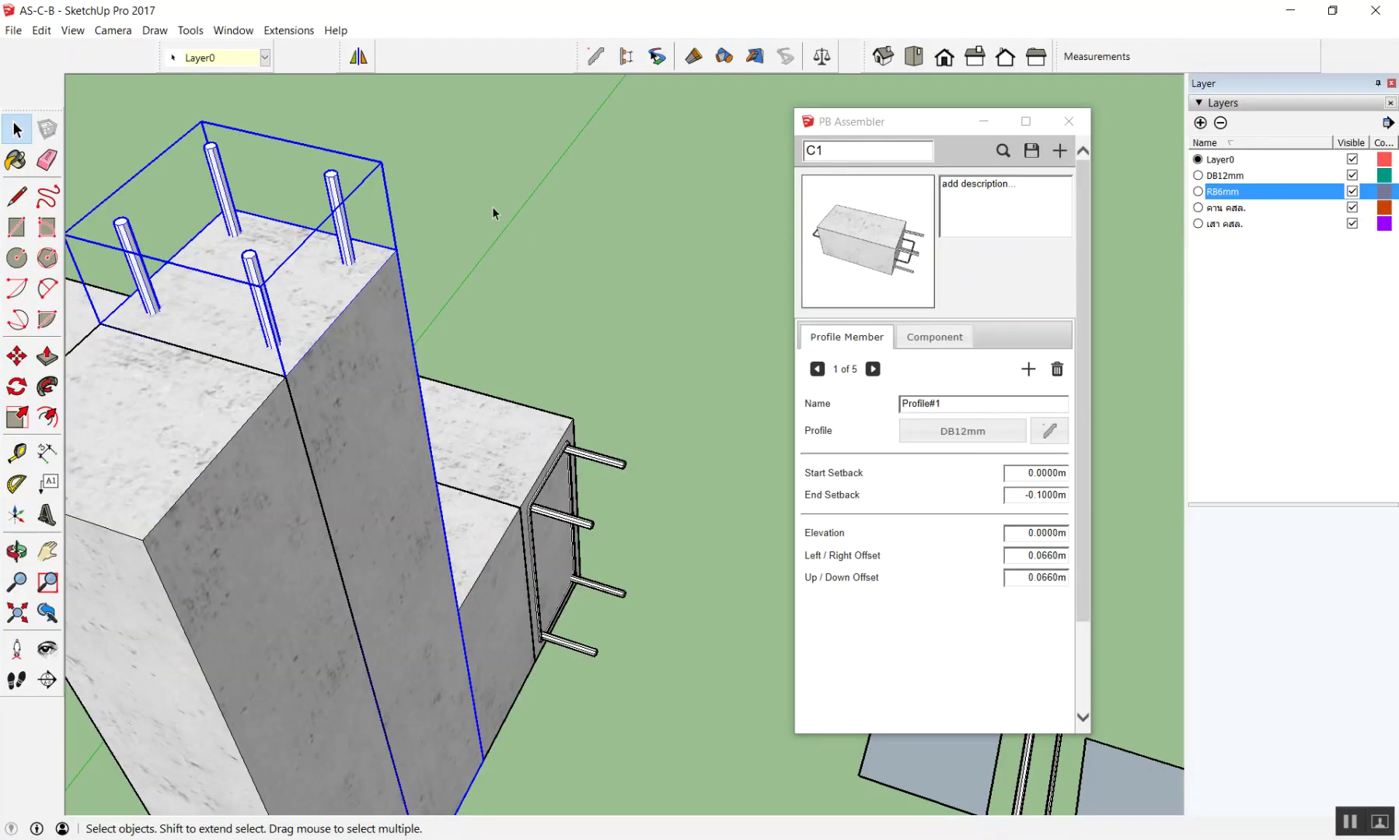
Step: Select the new plain concrete column
scroll(233, 365, down, 3)
scroll(227, 365, down, 2)
scroll(226, 365, down, 2)
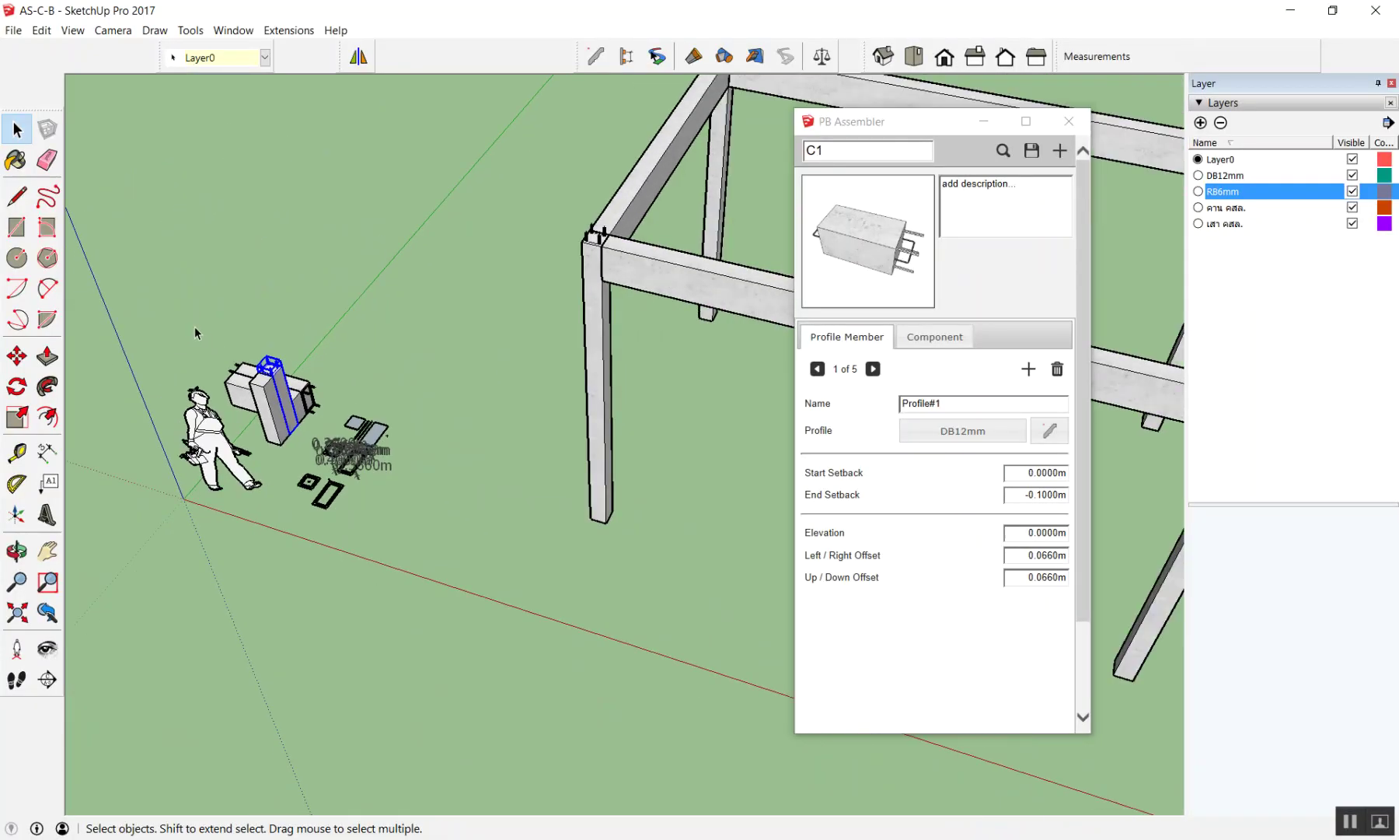
scroll(194, 334, down, 2)
scroll(153, 322, down, 2)
scroll(692, 440, up, 1)
scroll(634, 374, up, 2)
scroll(580, 297, up, 3)
scroll(579, 297, up, 1)
click(577, 297)
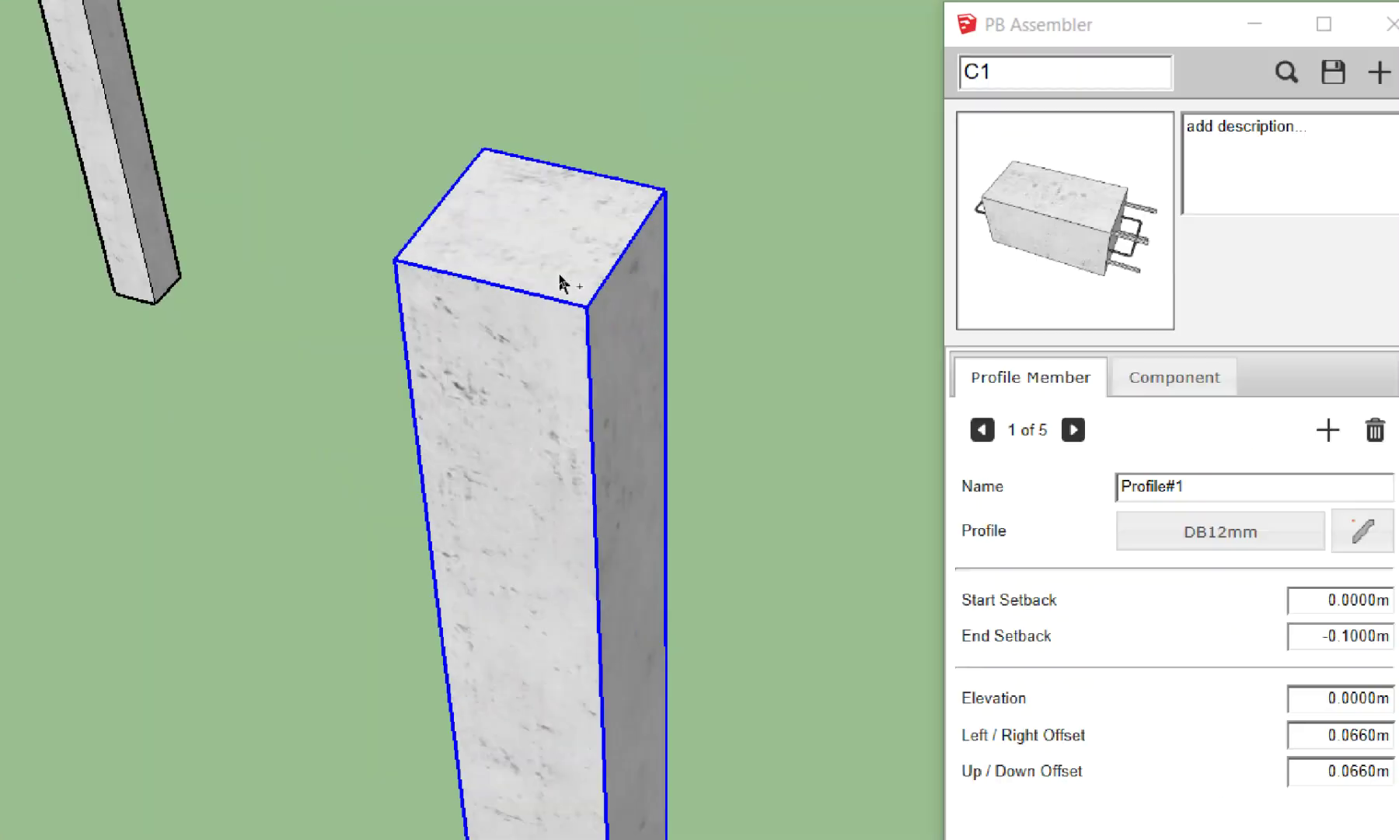
Step: Apply the C1 rebar assembly attributes to the column and clear the selection
scroll(526, 325, up, 1)
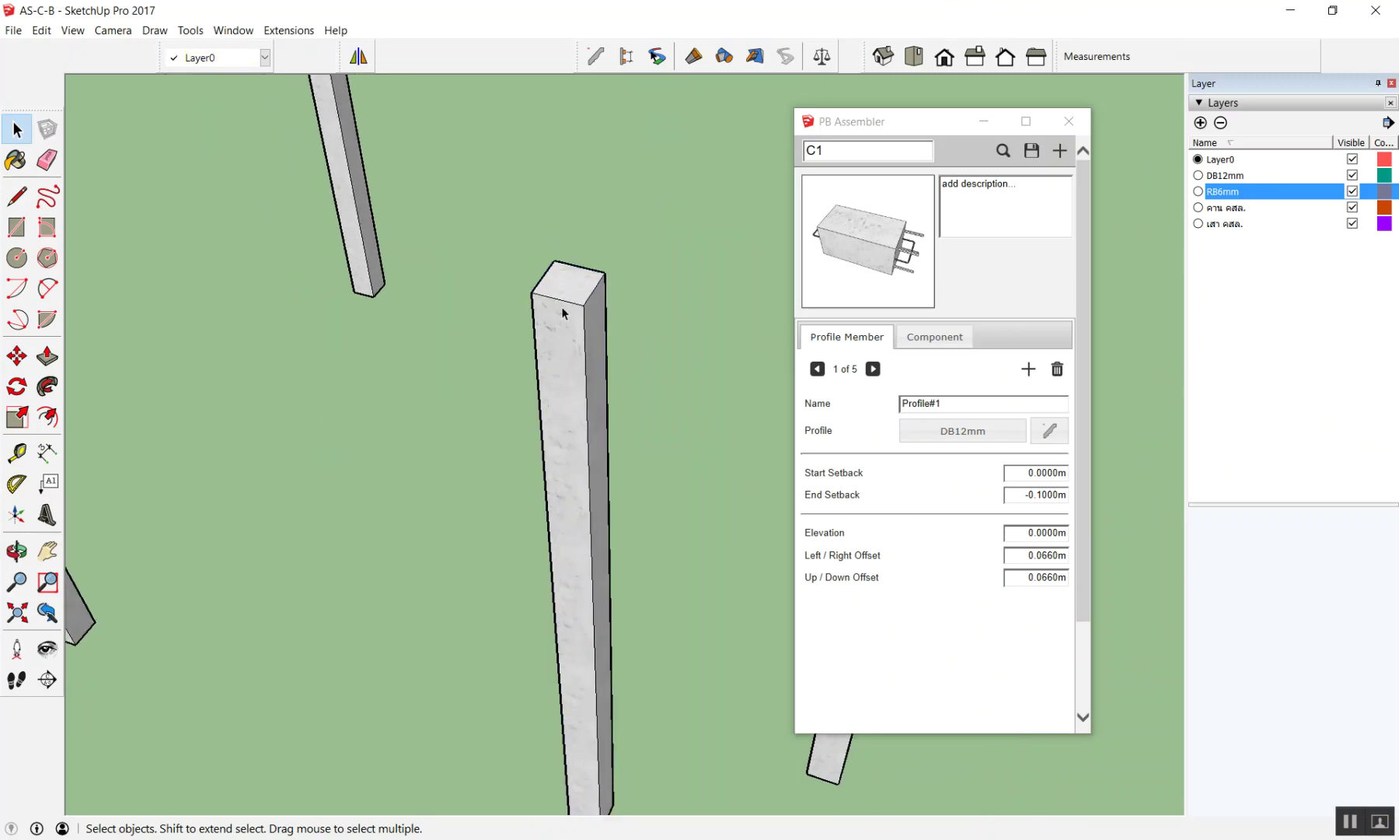
scroll(968, 612, down, 2)
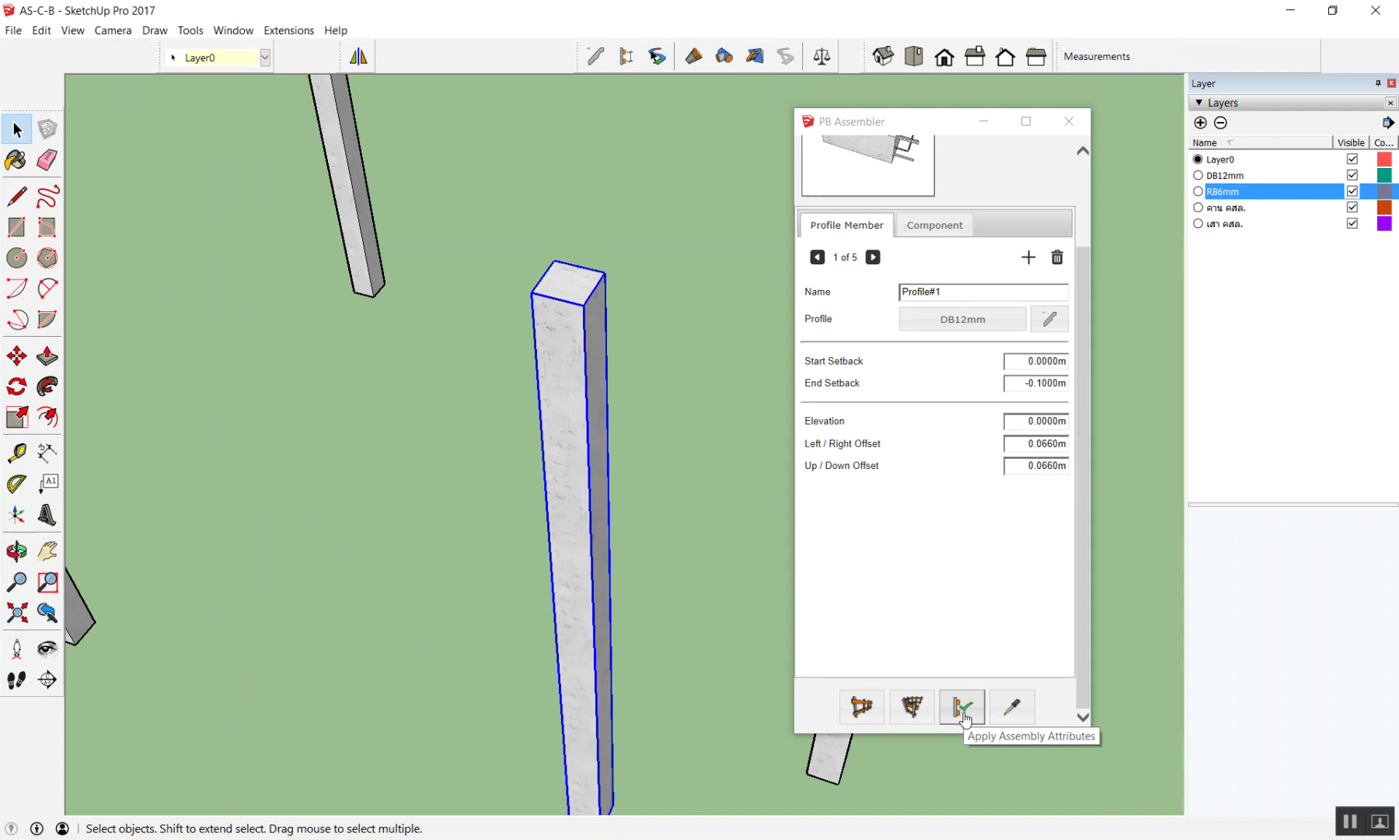
click(963, 710)
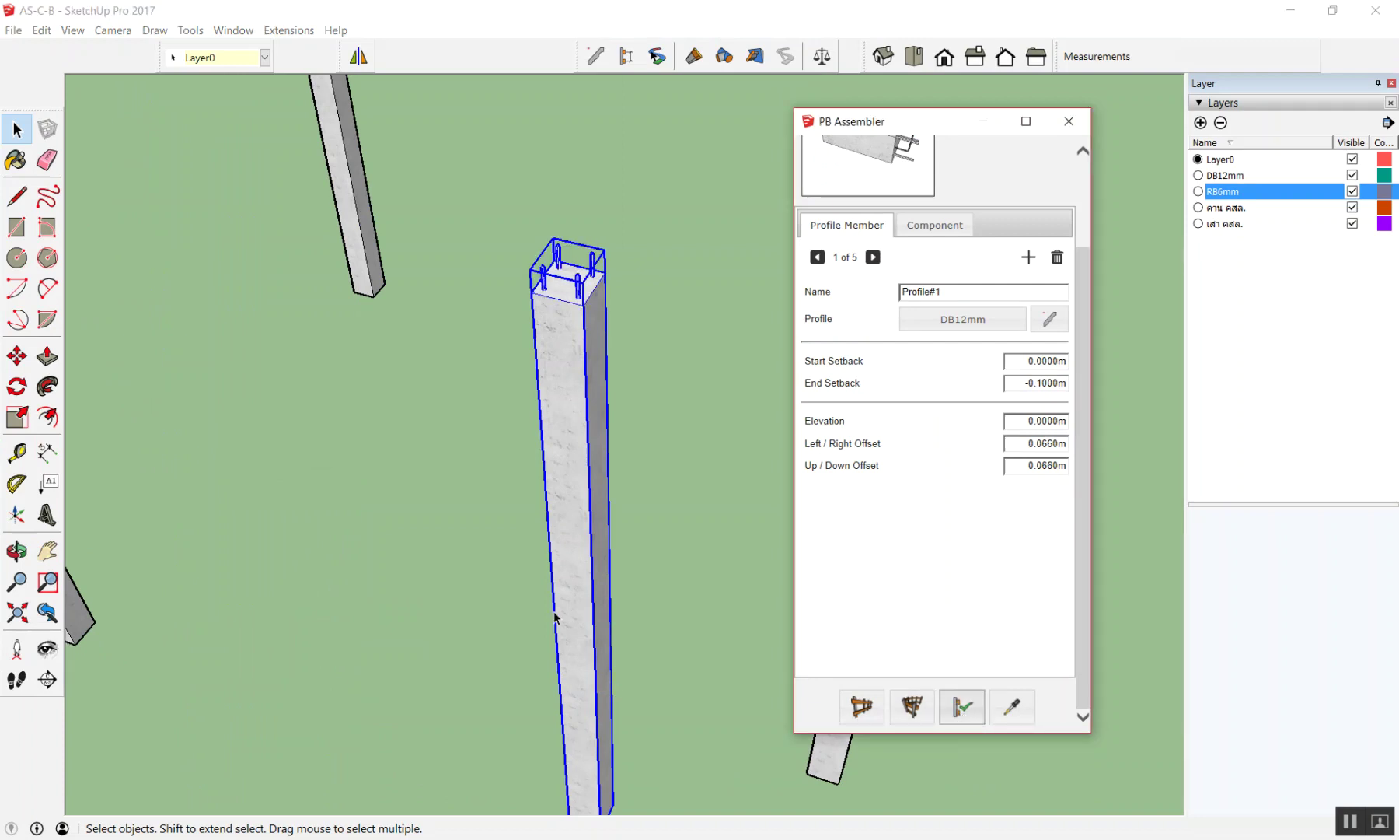
click(420, 451)
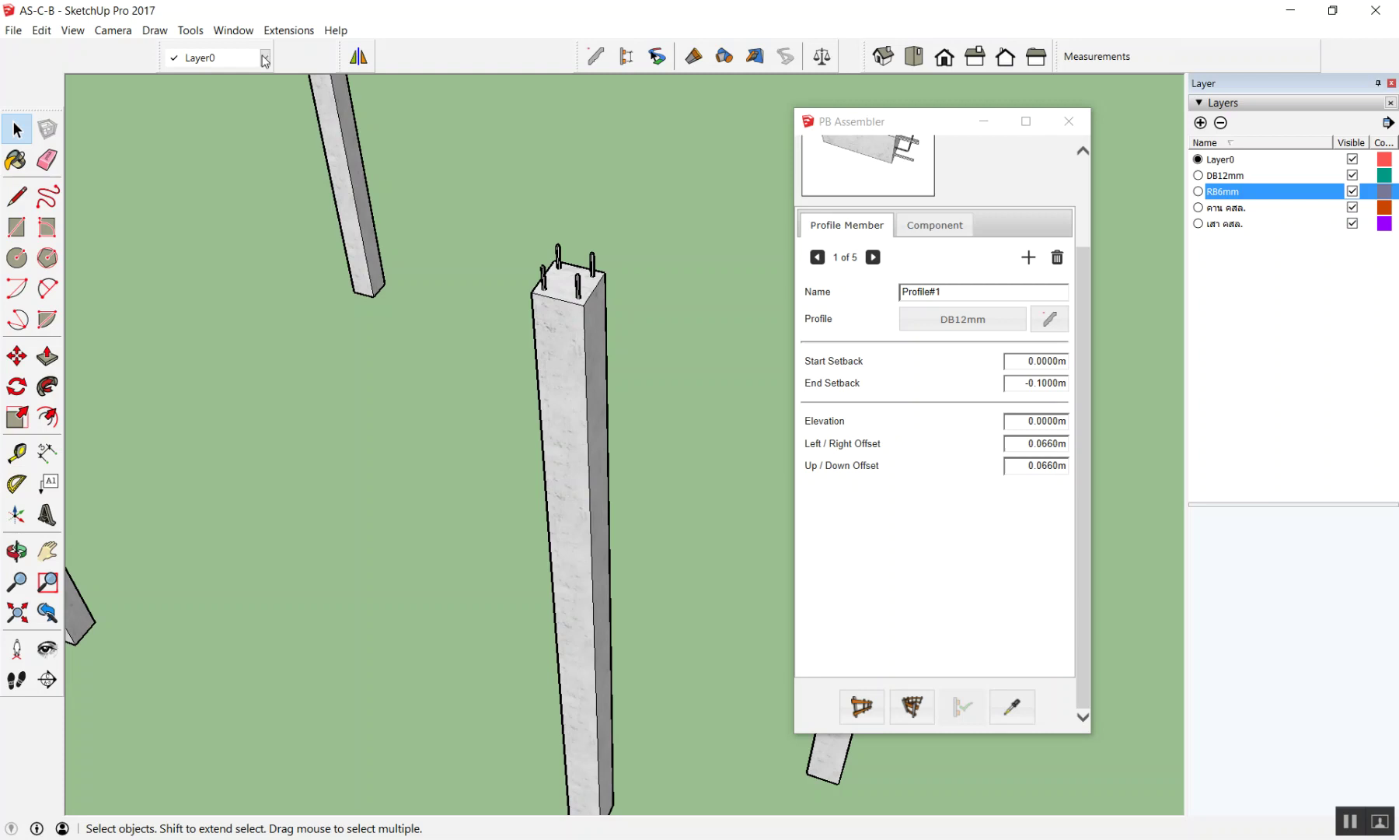
Step: Load the เสา คสล. 0.2 m square column profile in Profile Builder to build a member
scroll(560, 175, down, 3)
scroll(591, 221, down, 2)
scroll(593, 226, down, 2)
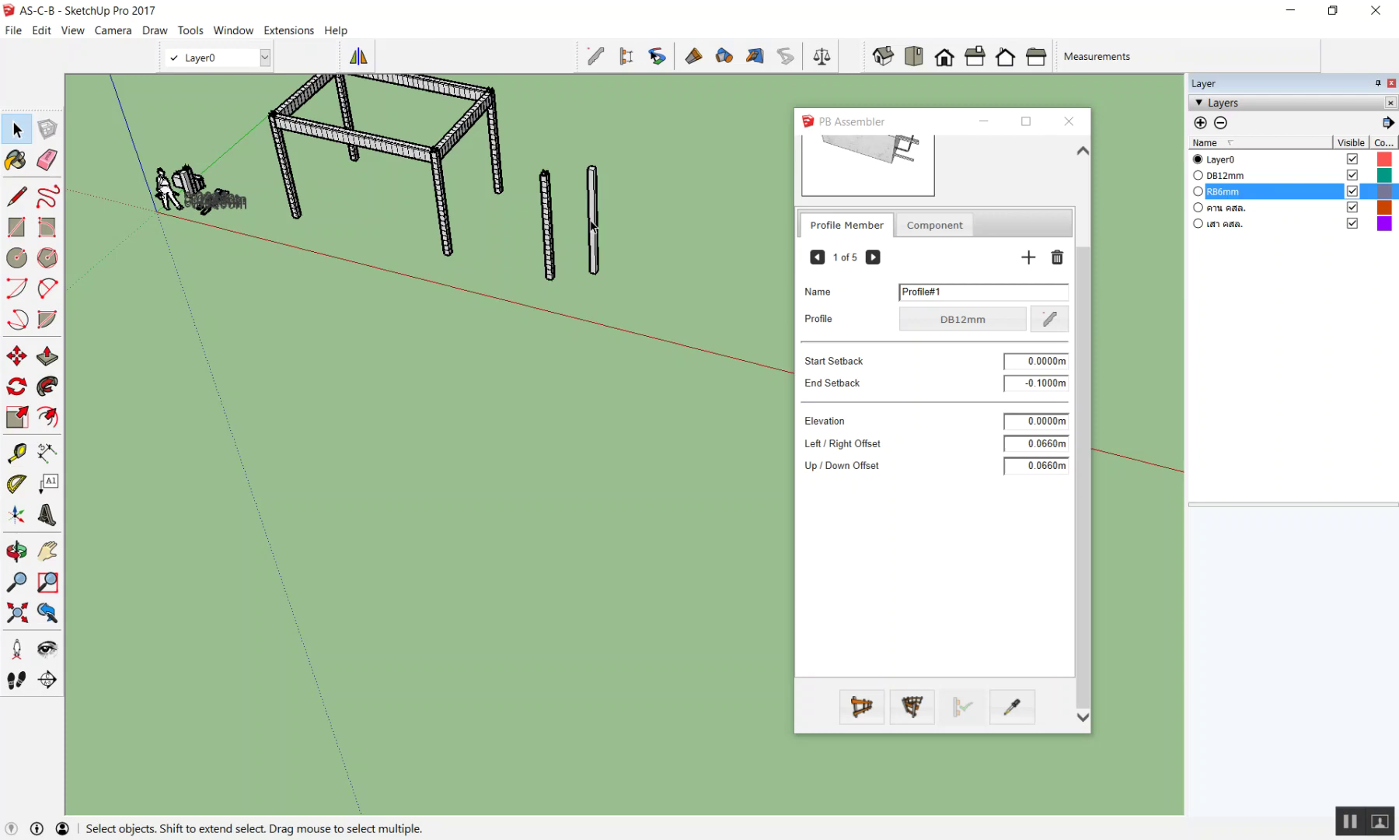
scroll(590, 224, down, 2)
scroll(754, 231, down, 2)
scroll(544, 226, up, 3)
scroll(330, 225, up, 1)
scroll(330, 225, up, 2)
scroll(435, 233, down, 2)
scroll(311, 234, up, 1)
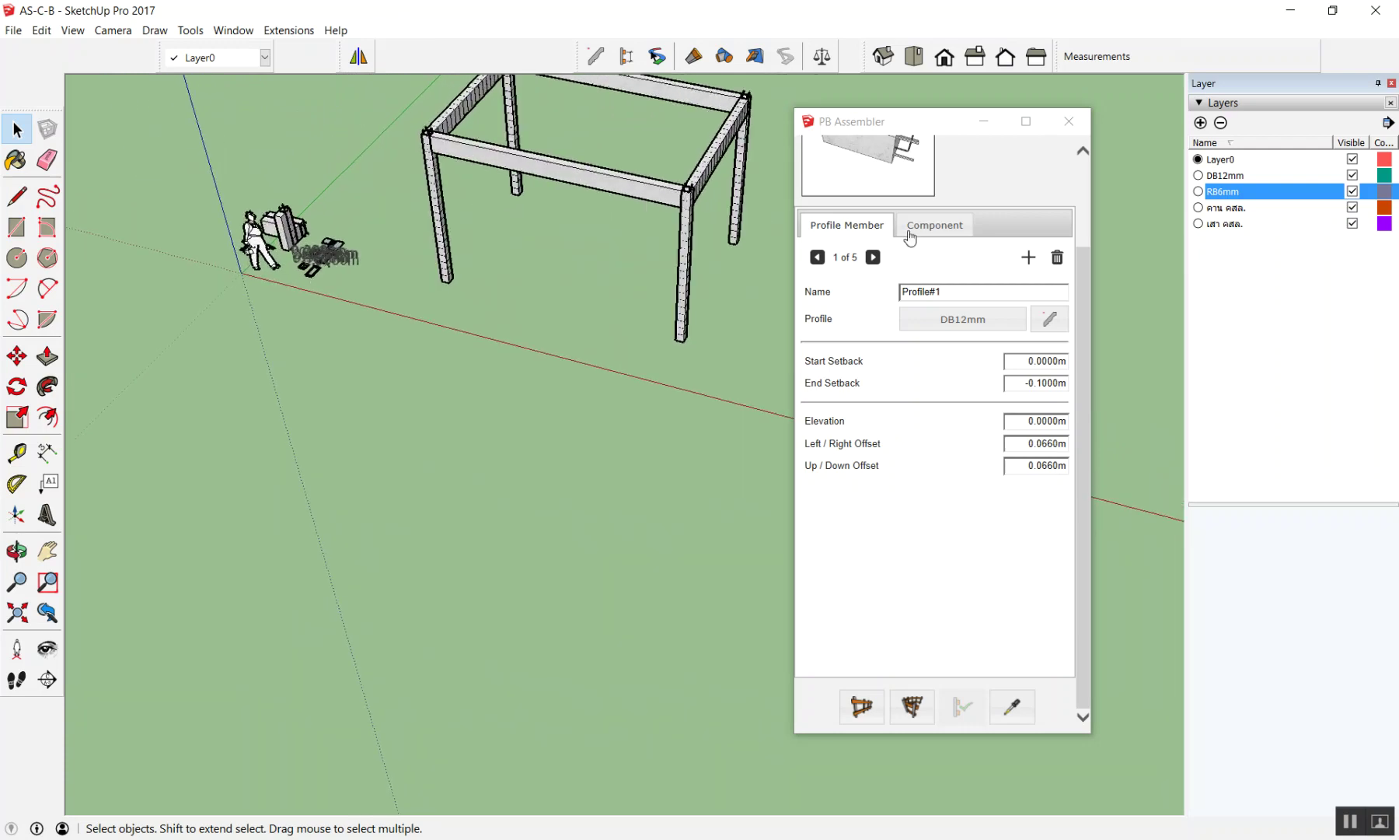
click(596, 56)
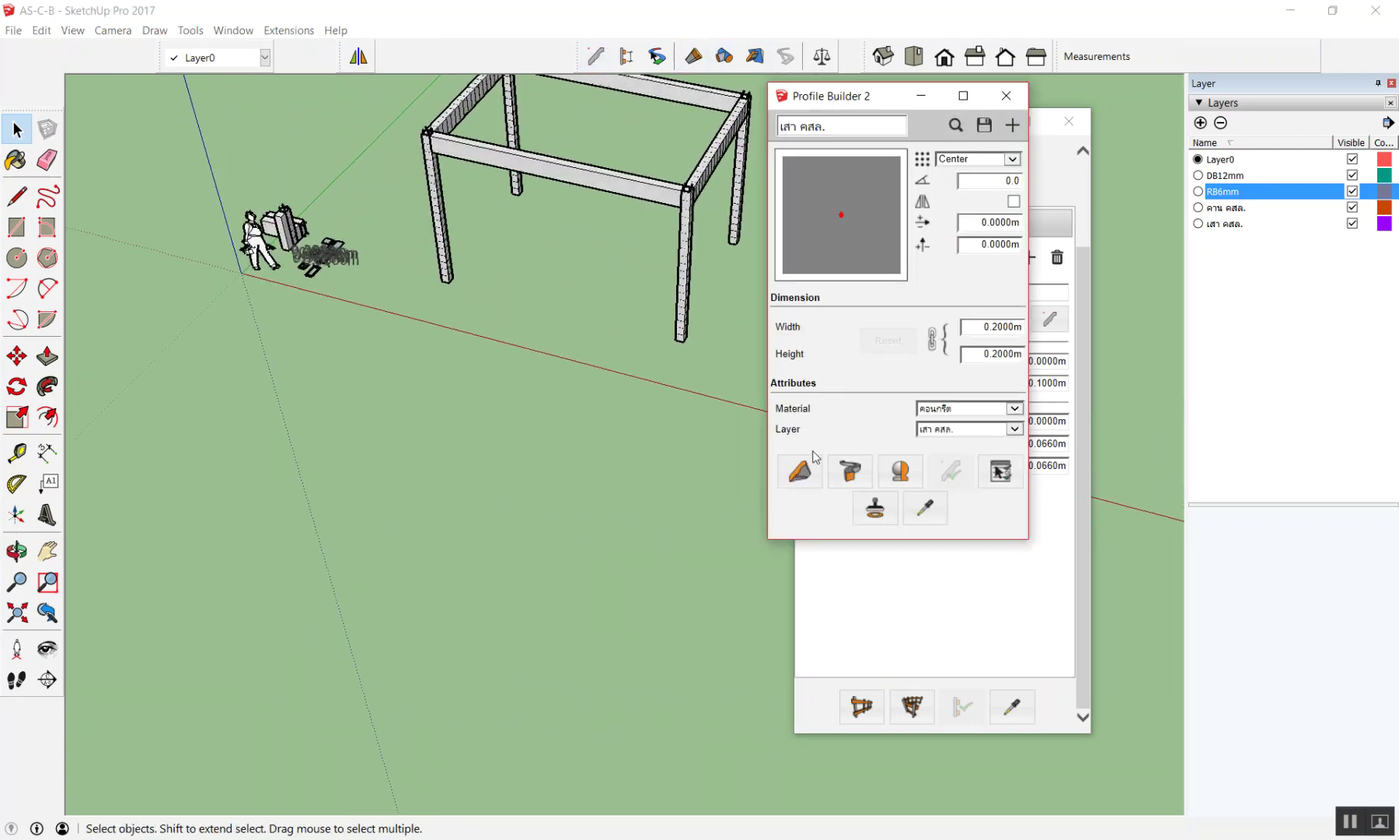
click(925, 507)
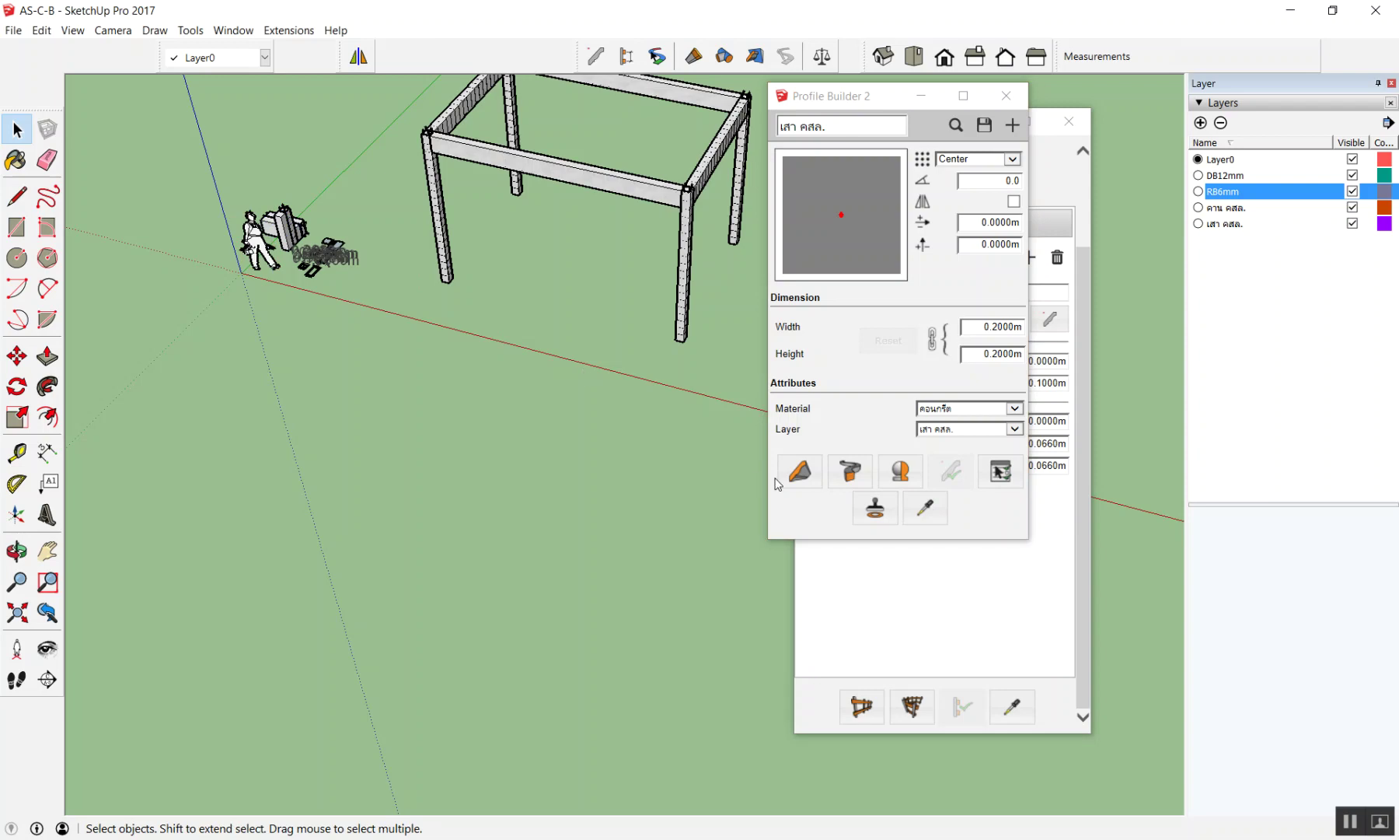
click(800, 470)
Step: Draw a new column beside the two existing ones by picking its start and end points
scroll(394, 322, down, 2)
scroll(624, 358, down, 1)
scroll(634, 366, down, 1)
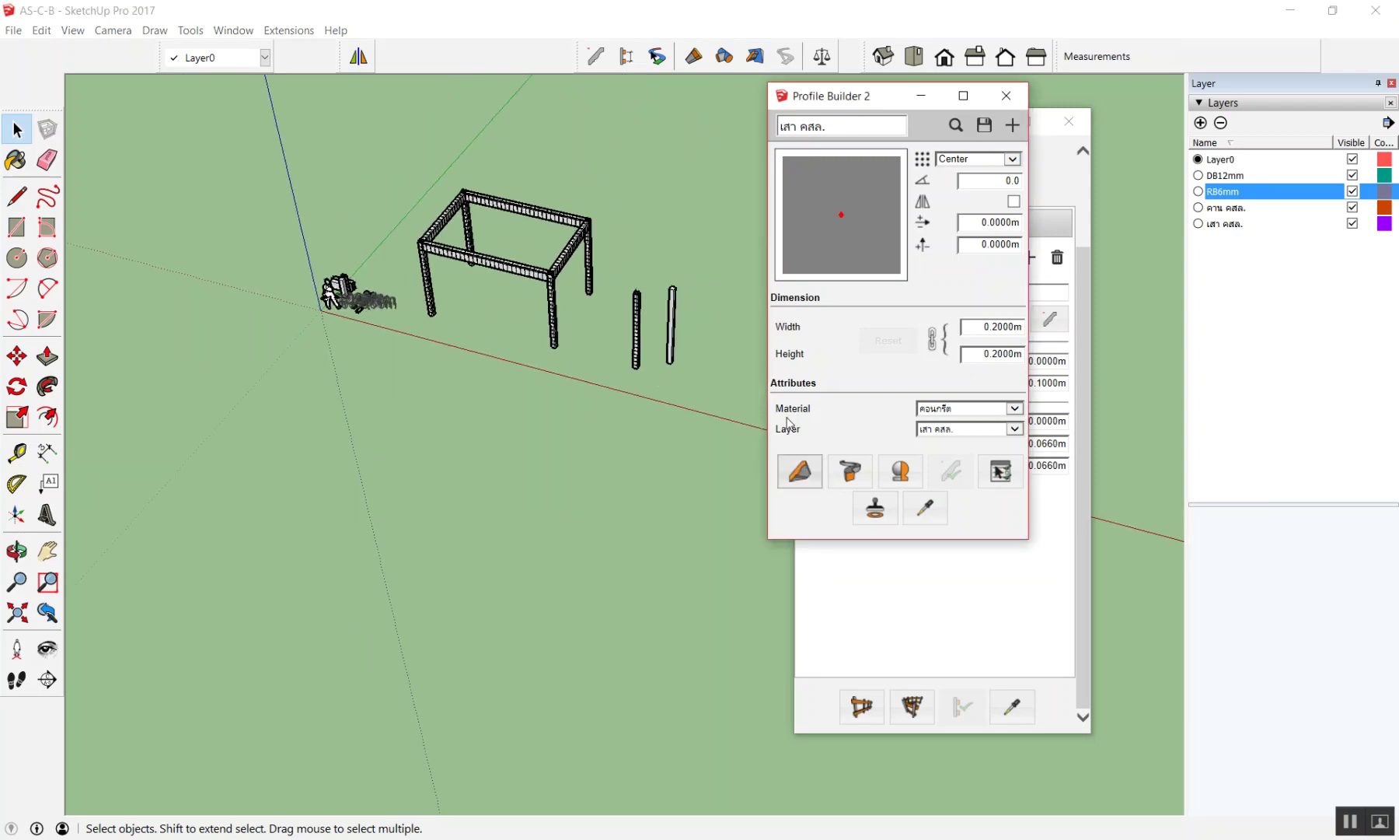
click(797, 470)
click(715, 385)
click(712, 299)
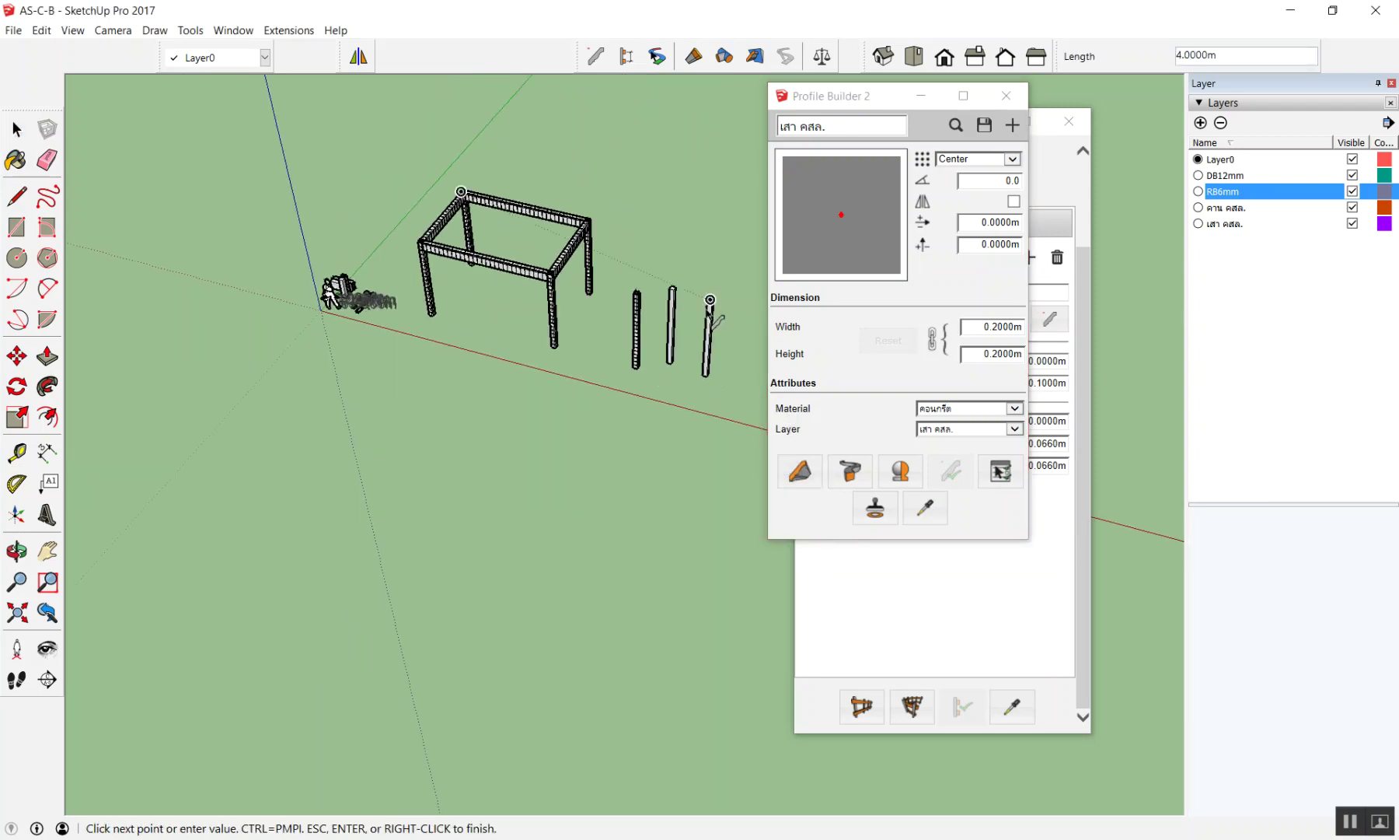
Step: Select the newly drawn column and zoom to inspect it
scroll(730, 296, up, 2)
scroll(730, 295, up, 2)
scroll(706, 295, up, 2)
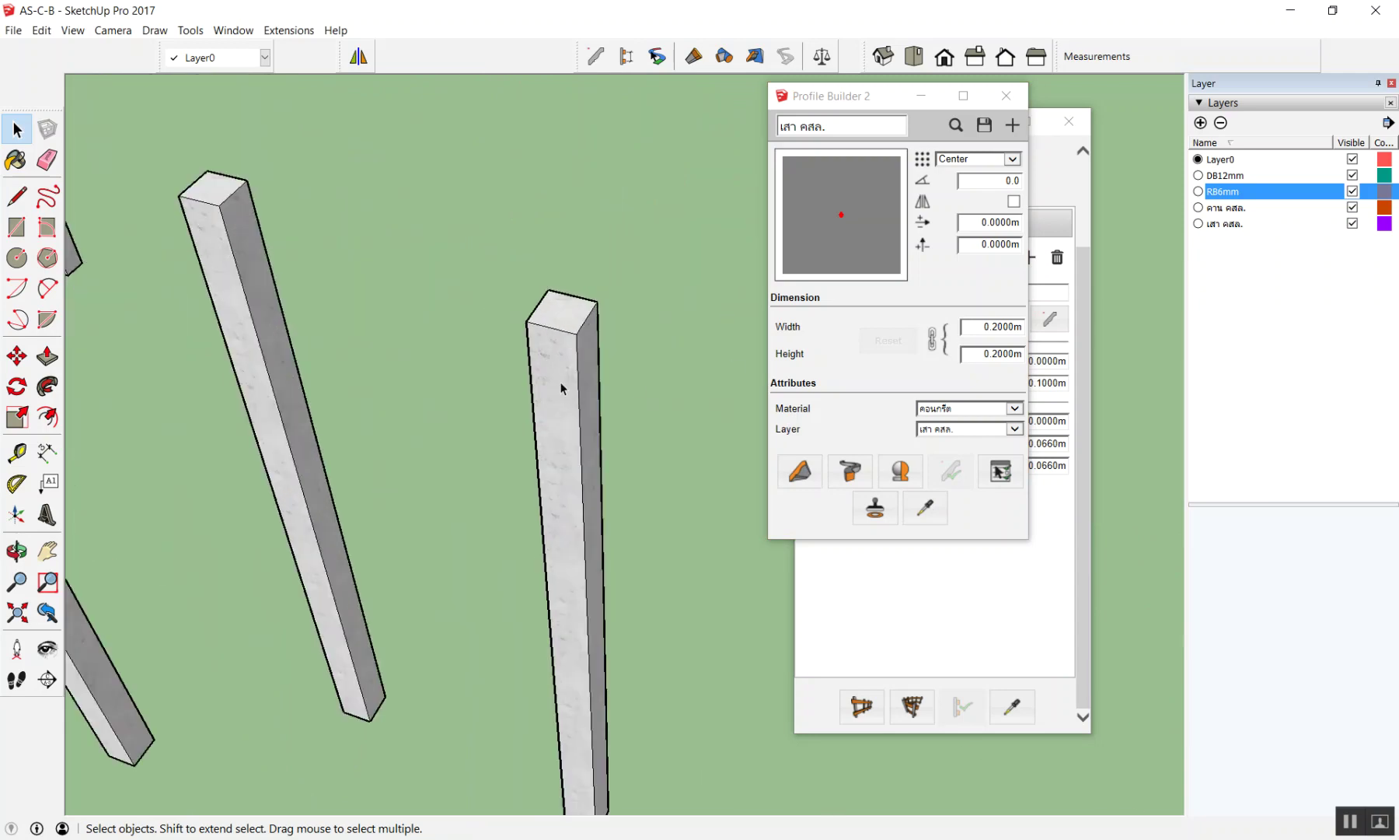
click(562, 391)
click(655, 405)
click(591, 406)
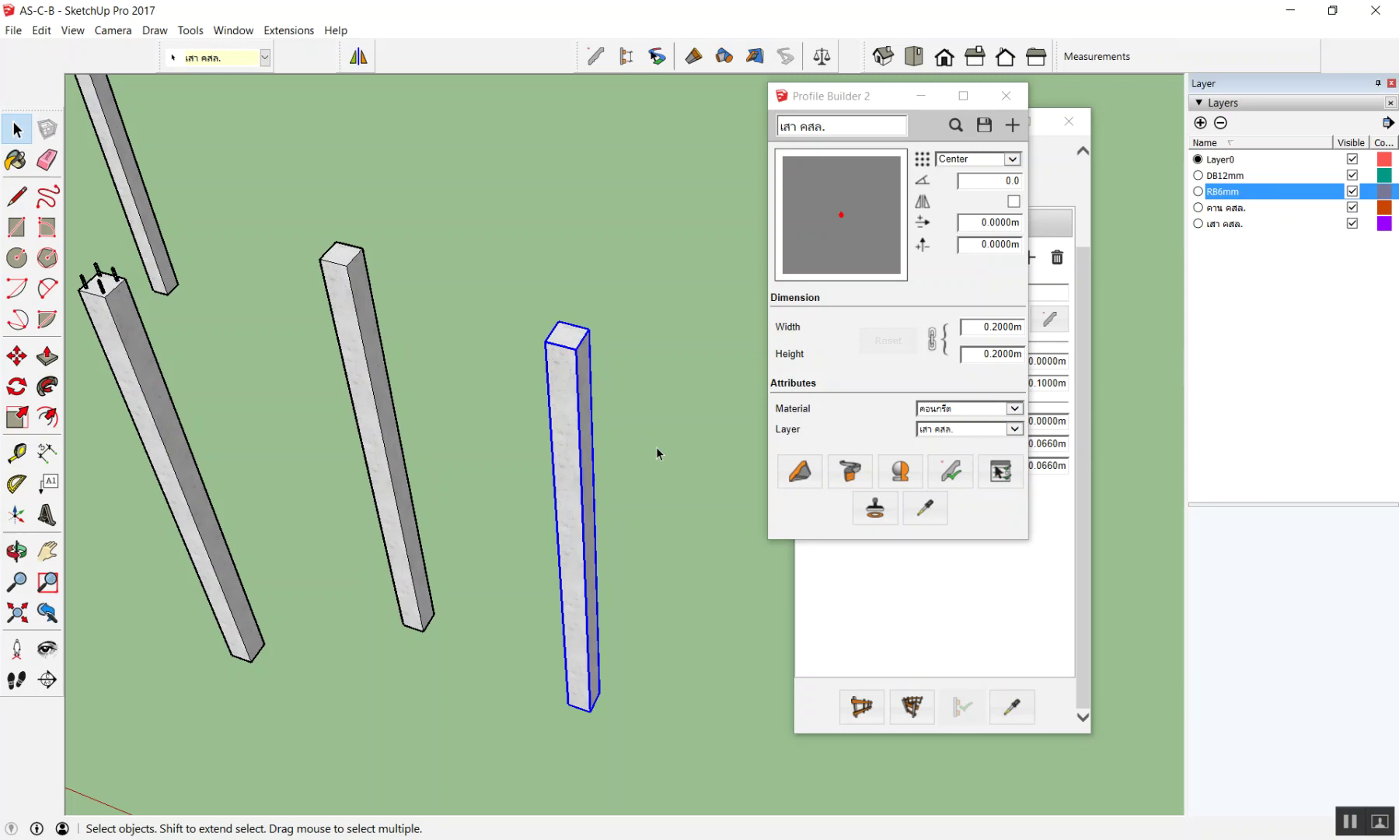
scroll(591, 373, up, 3)
scroll(517, 273, up, 1)
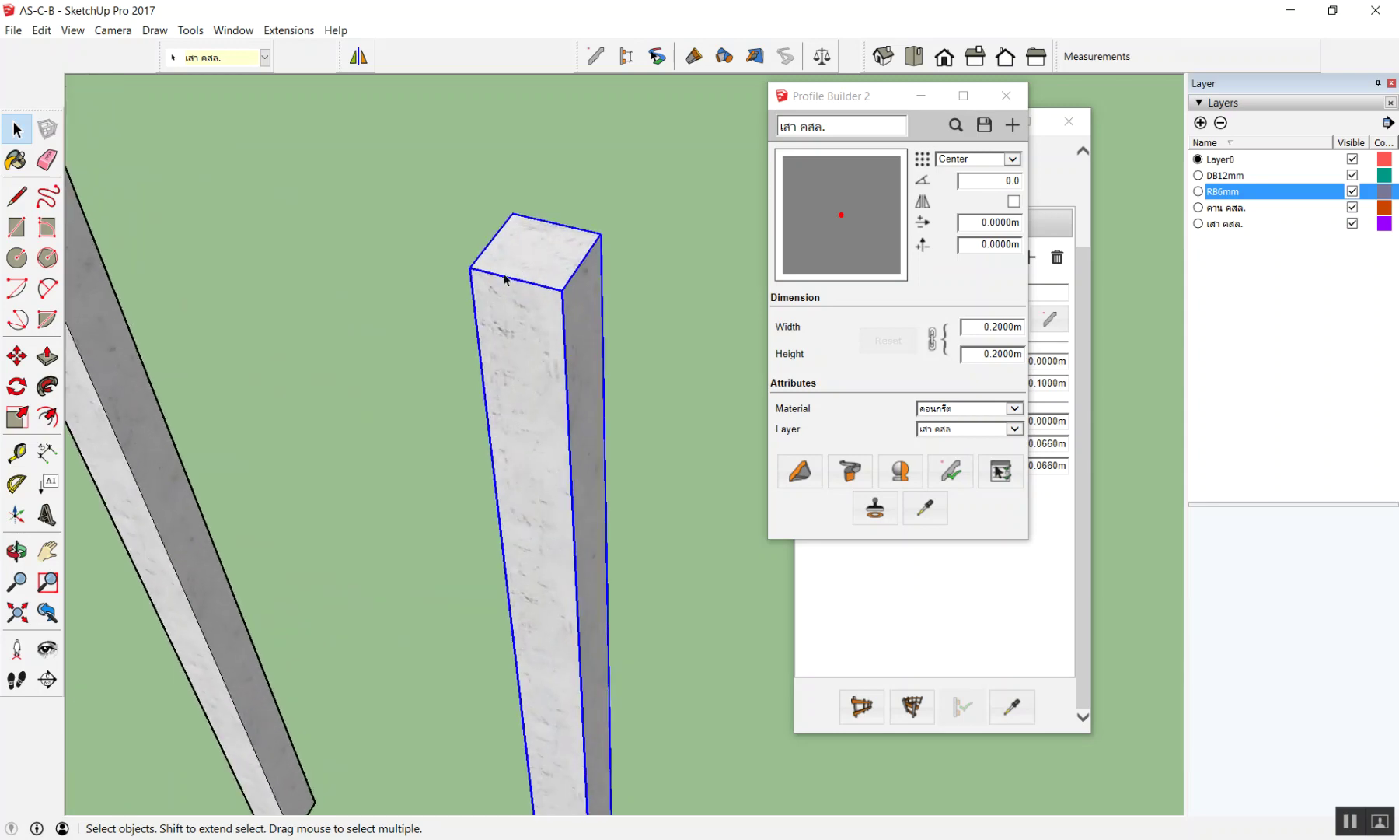
scroll(505, 279, down, 2)
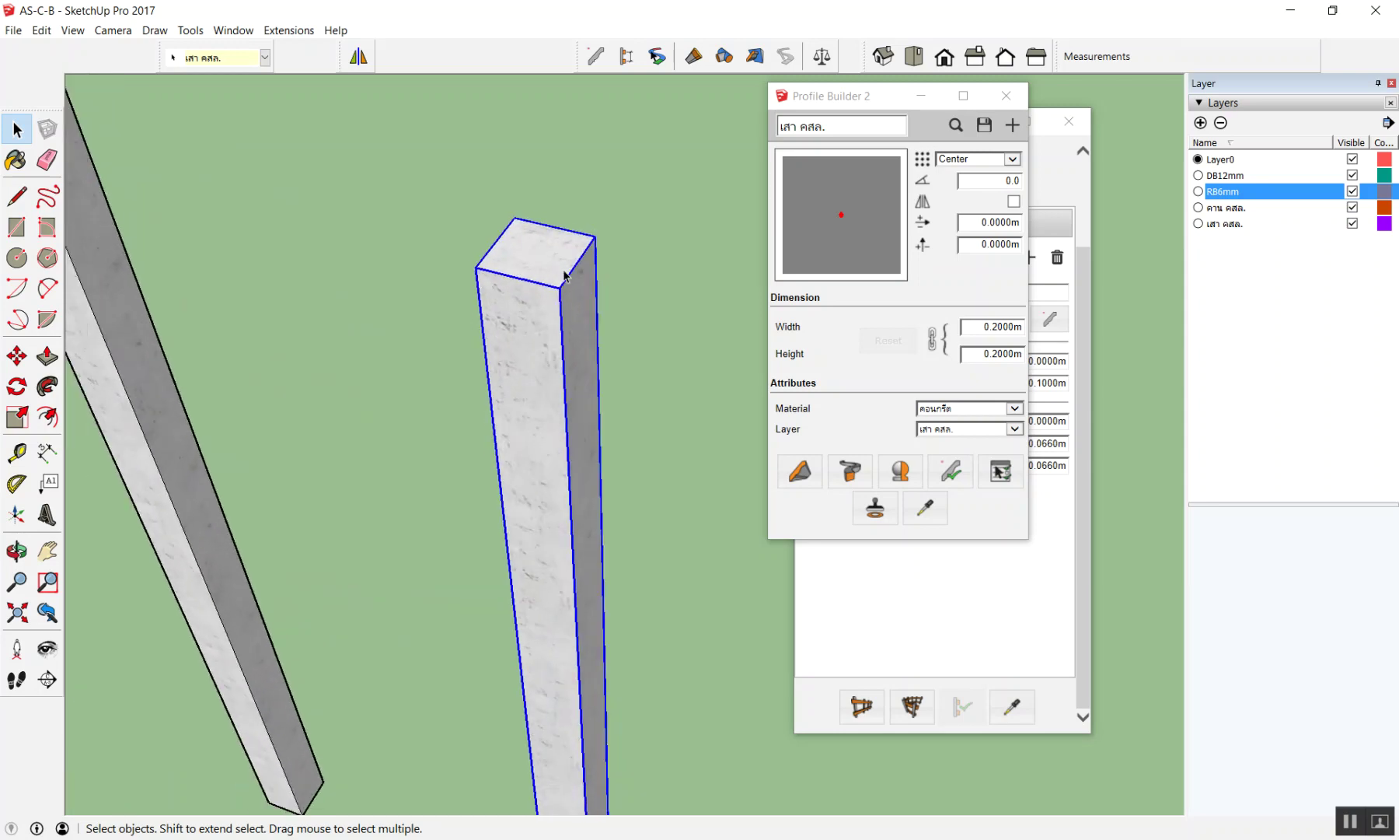
scroll(505, 279, down, 3)
scroll(454, 307, up, 1)
scroll(453, 307, up, 1)
Step: Move the Profile Builder panel off the columns, then select the middle and right-hand columns
click(453, 307)
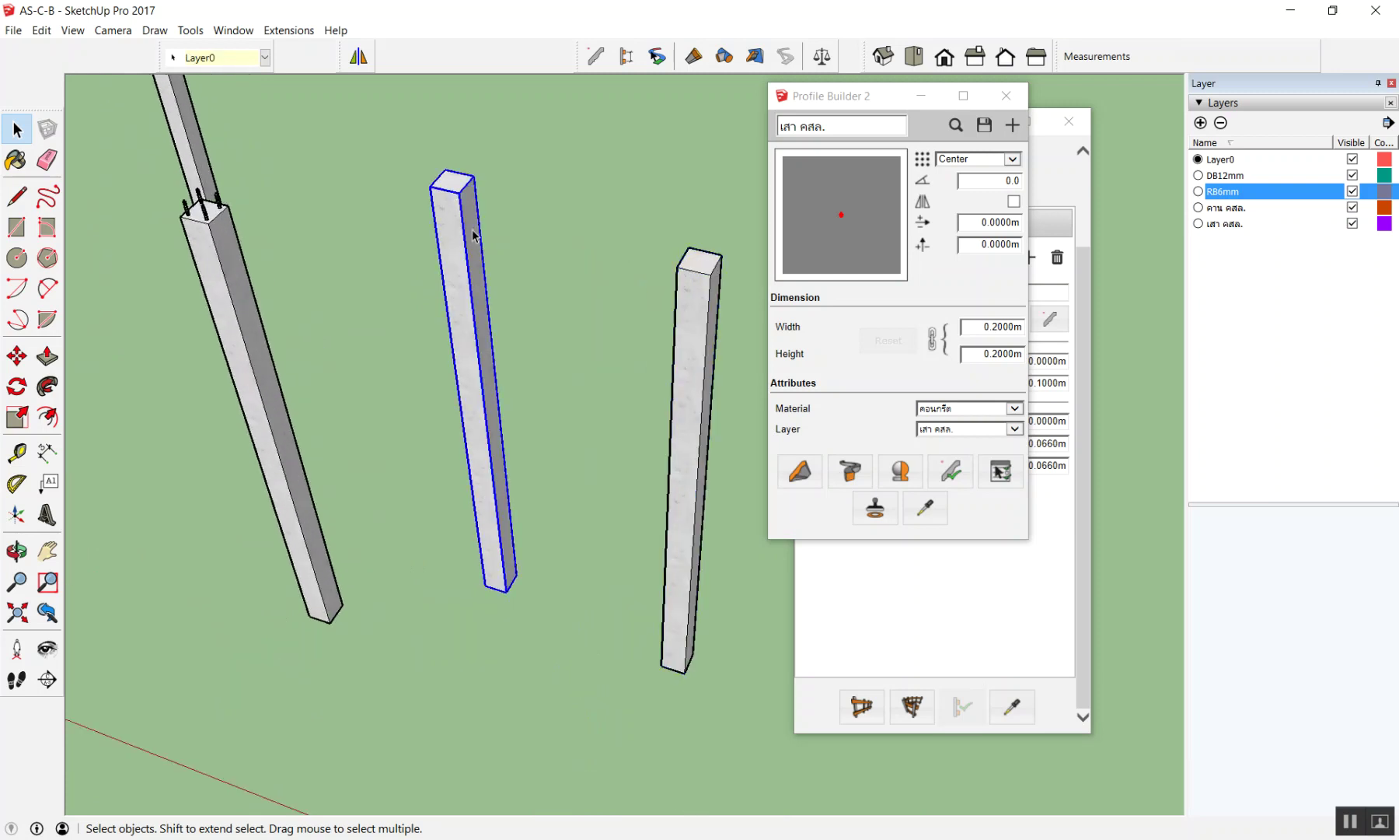
scroll(474, 234, down, 1)
scroll(475, 233, down, 1)
click(627, 275)
click(471, 225)
drag(927, 96, 270, 179)
scroll(594, 283, up, 2)
scroll(594, 283, up, 1)
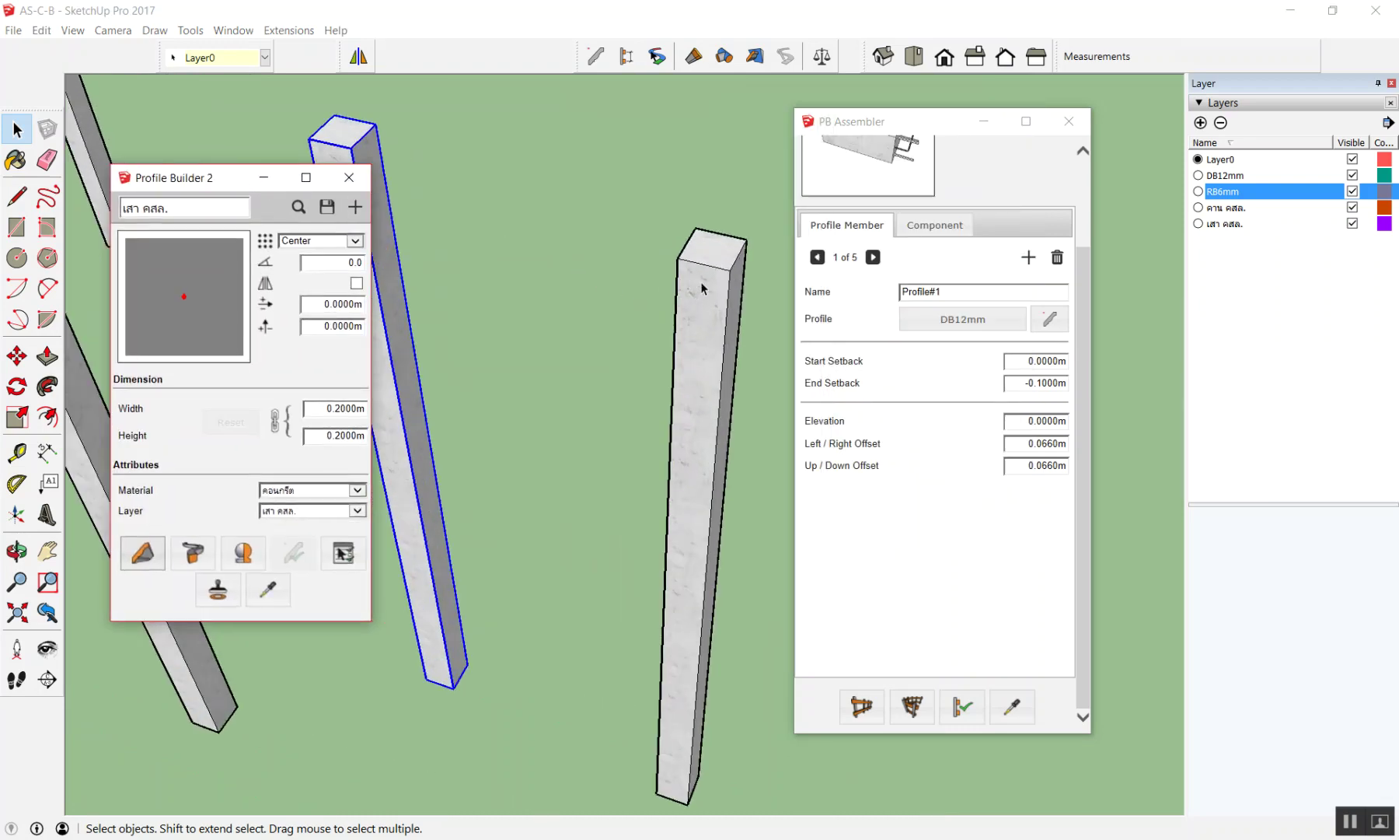
click(705, 287)
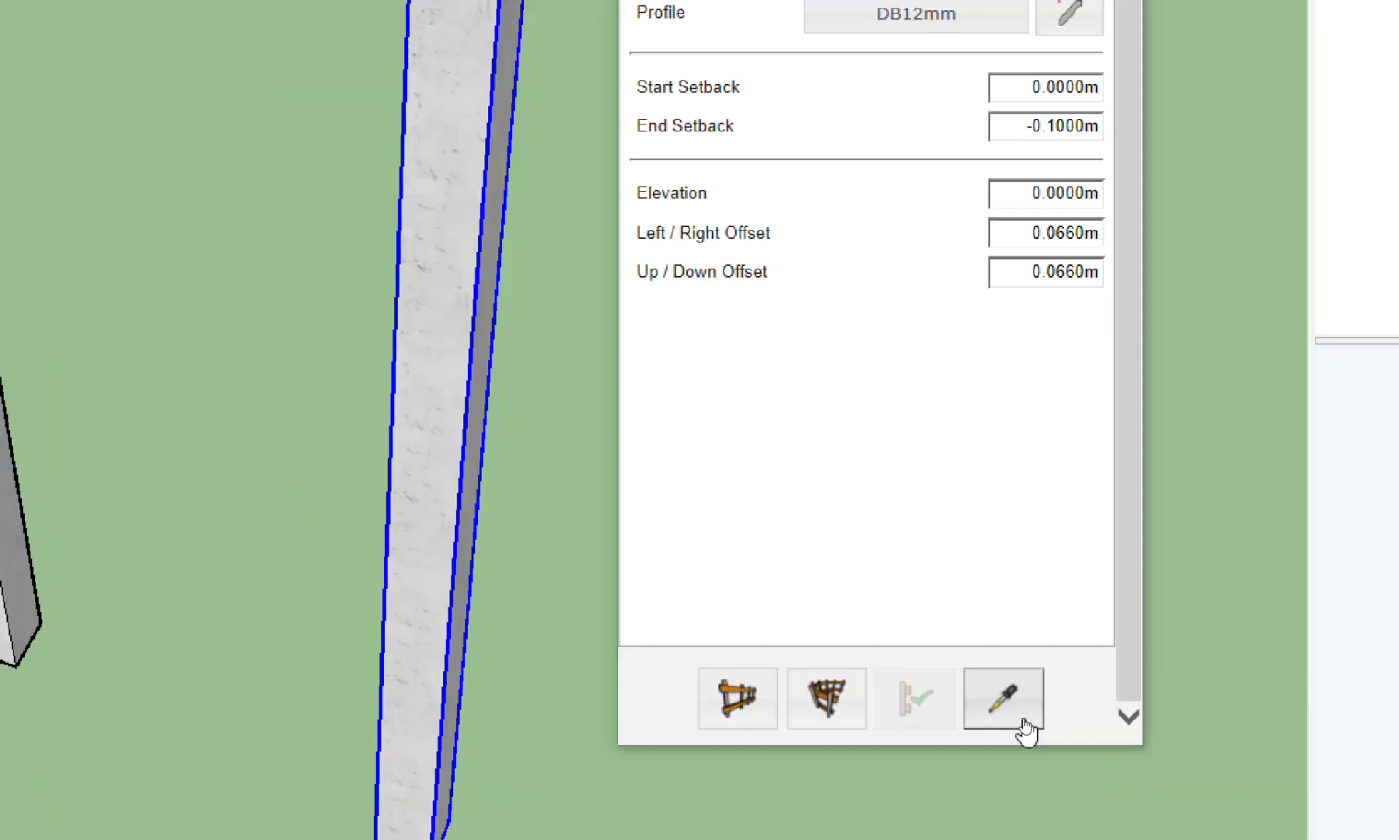
Step: Sample the plain concrete column's assembly with the PB Assembler eyedropper
click(1014, 709)
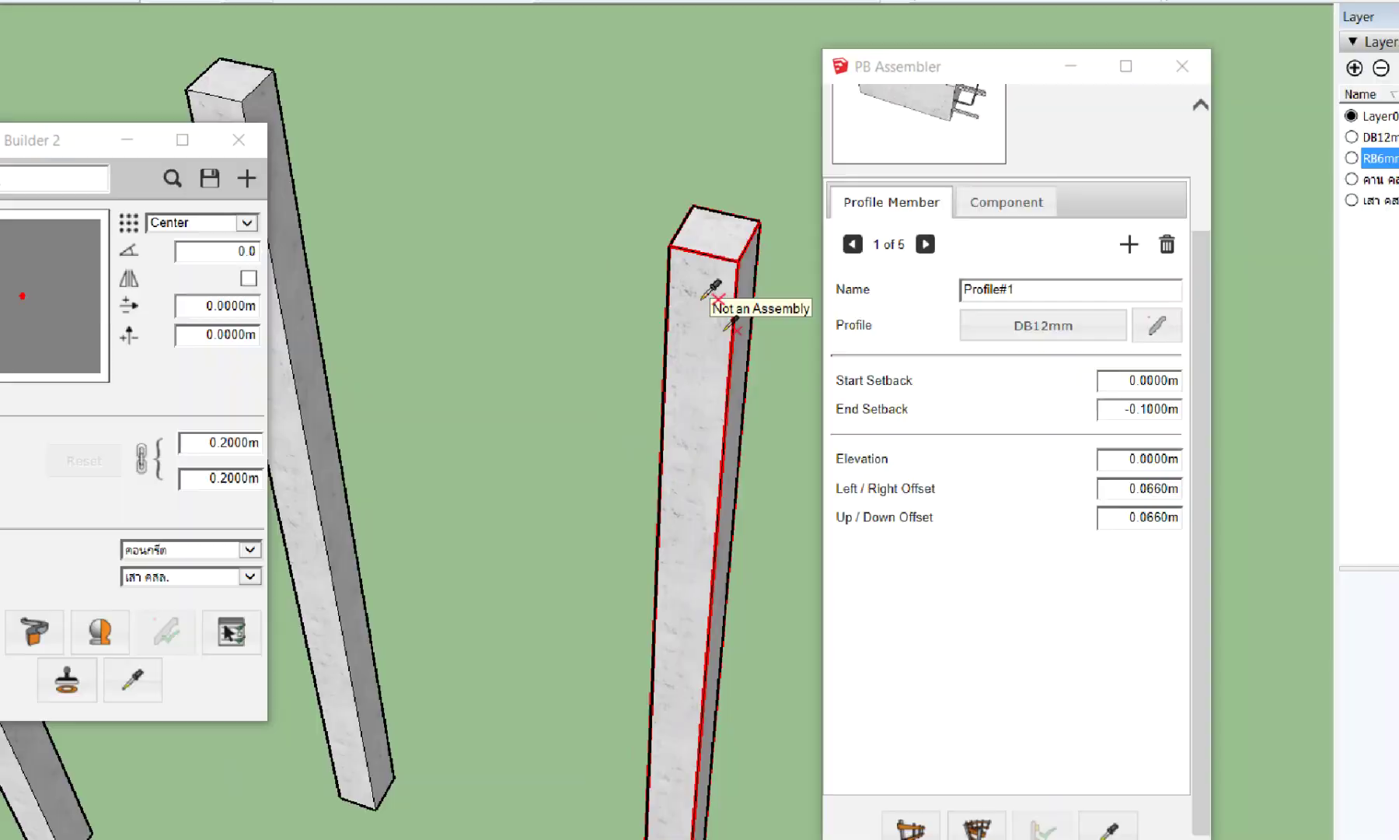
scroll(704, 268, down, 3)
click(1012, 706)
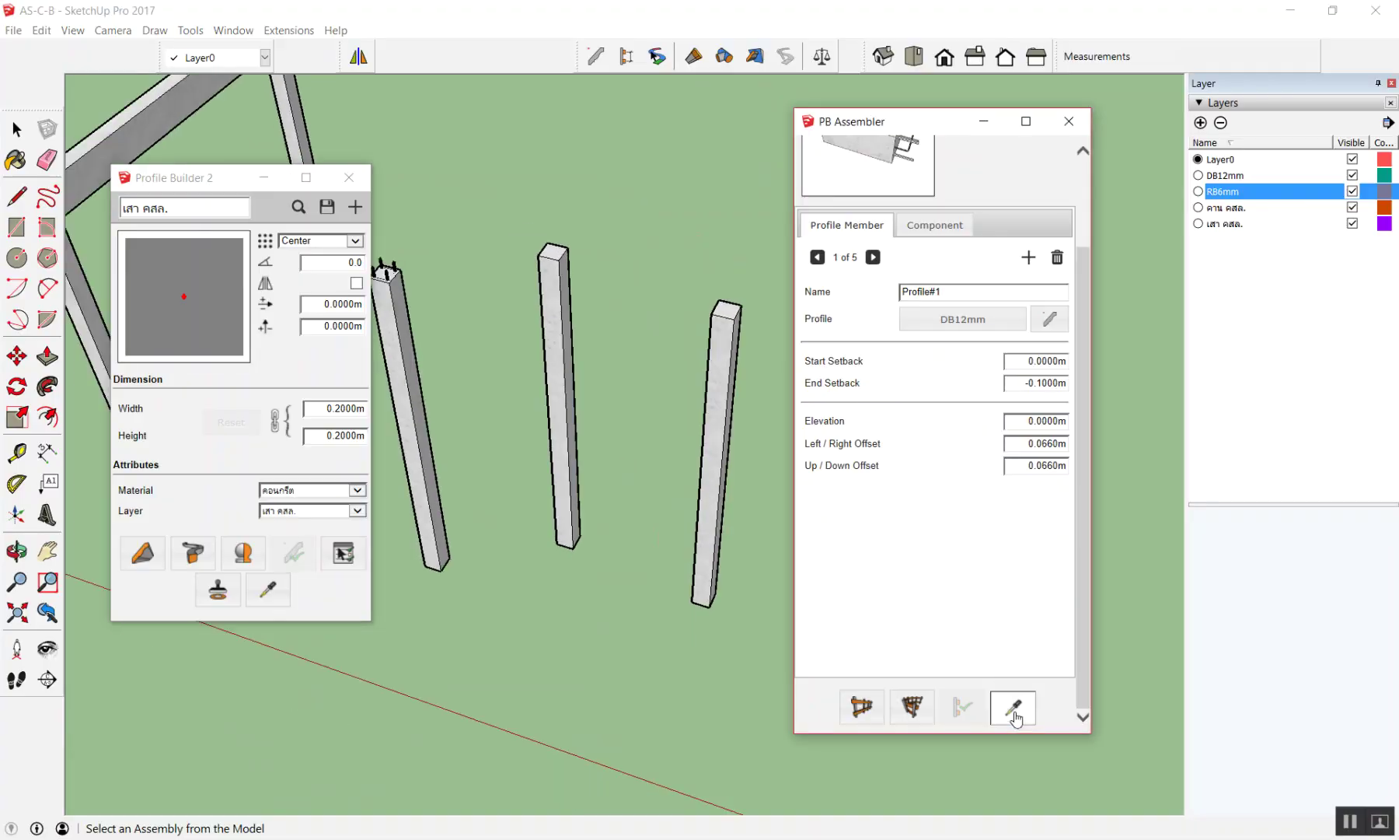
scroll(587, 249, up, 2)
scroll(525, 243, up, 2)
scroll(526, 244, up, 2)
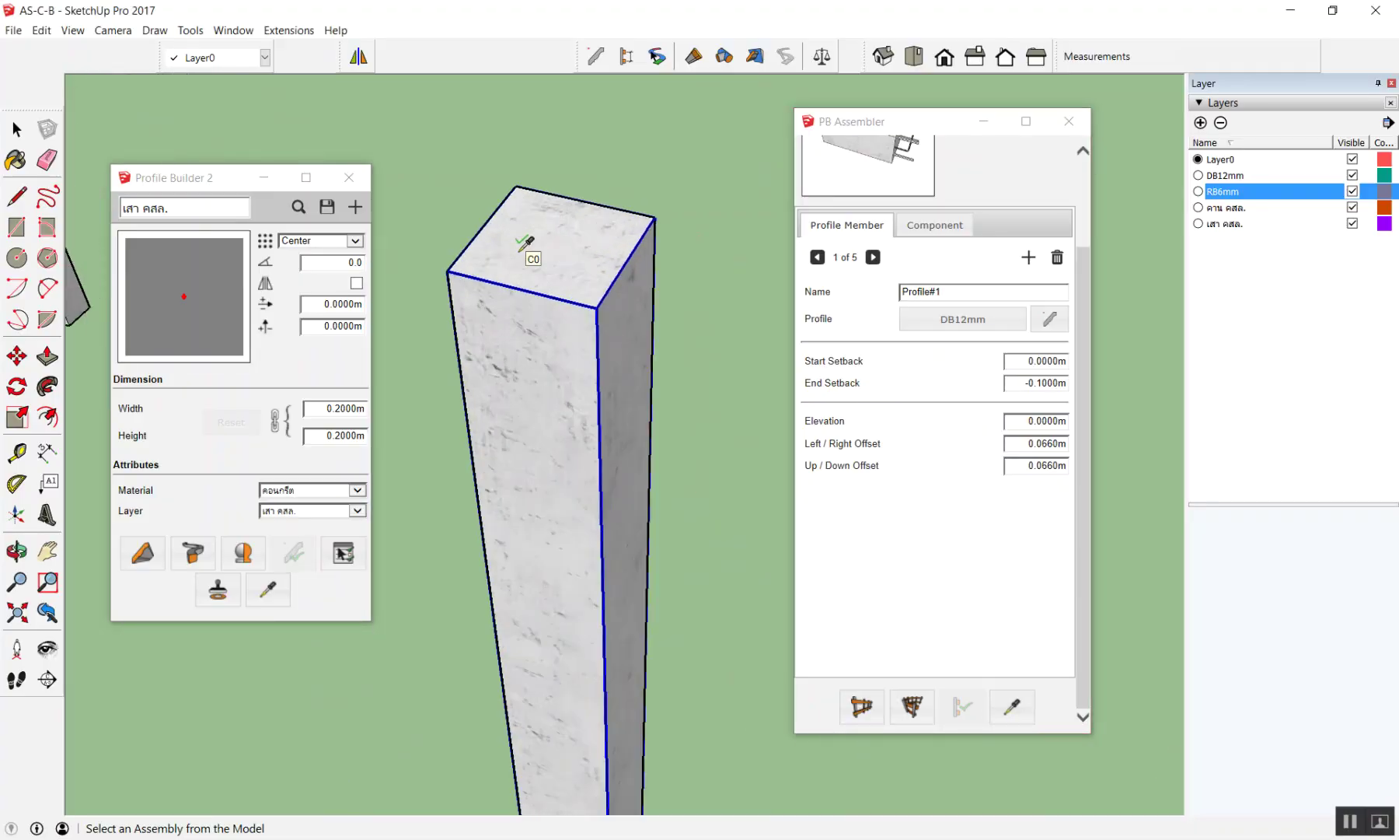
click(526, 244)
Step: Draw a new column with the loaded assembly between the right-hand columns
scroll(531, 235, down, 3)
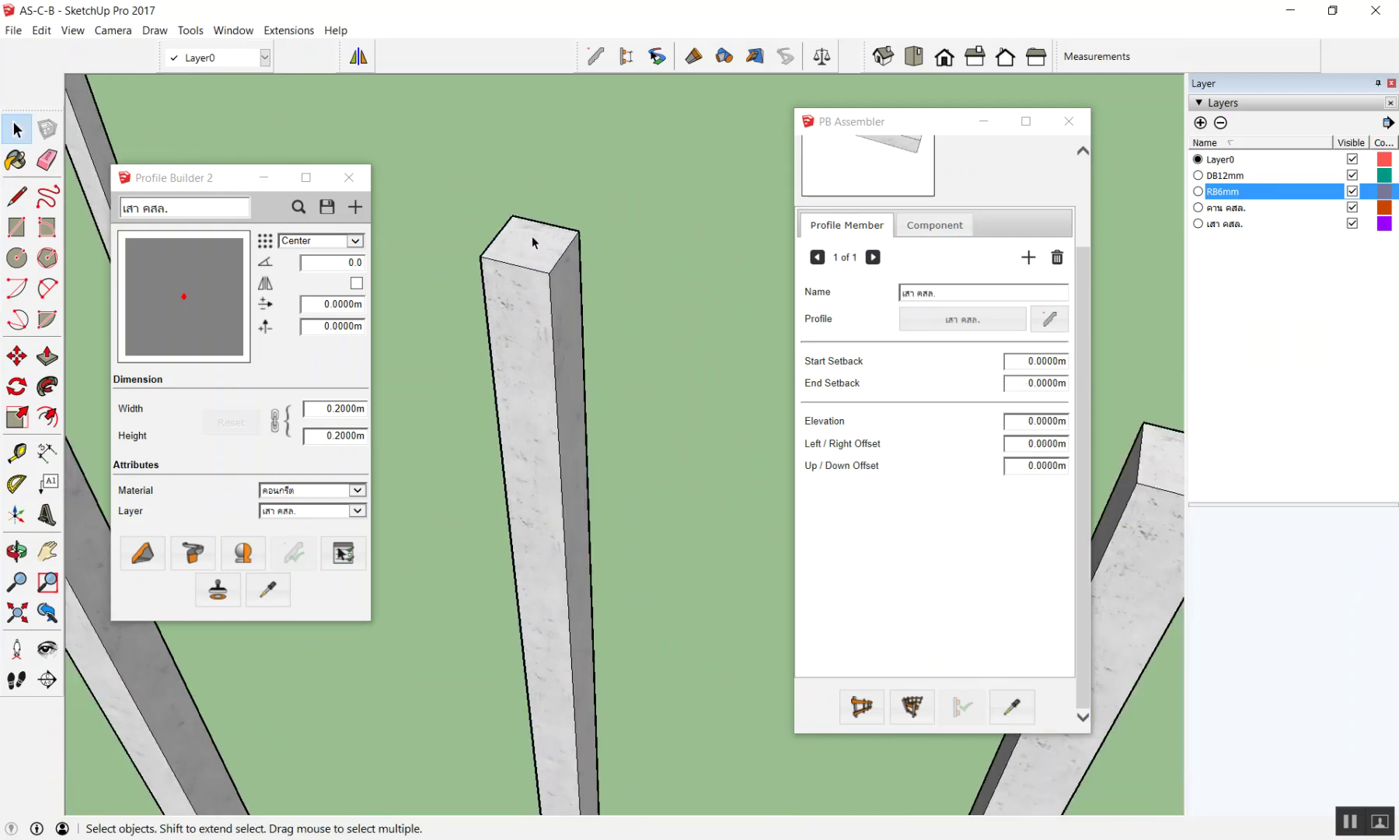
scroll(531, 235, down, 2)
scroll(607, 259, down, 1)
click(863, 709)
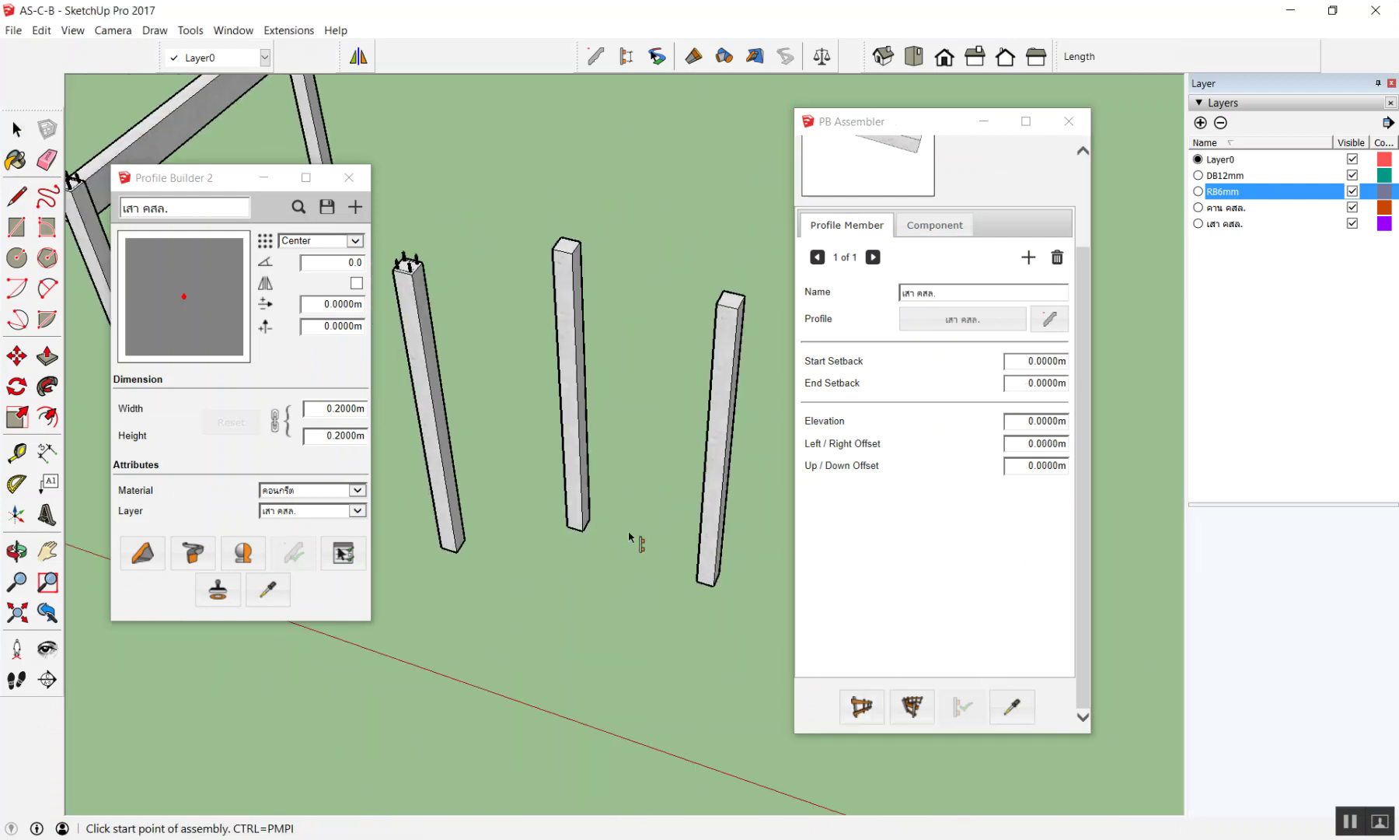
click(631, 538)
double_click(630, 315)
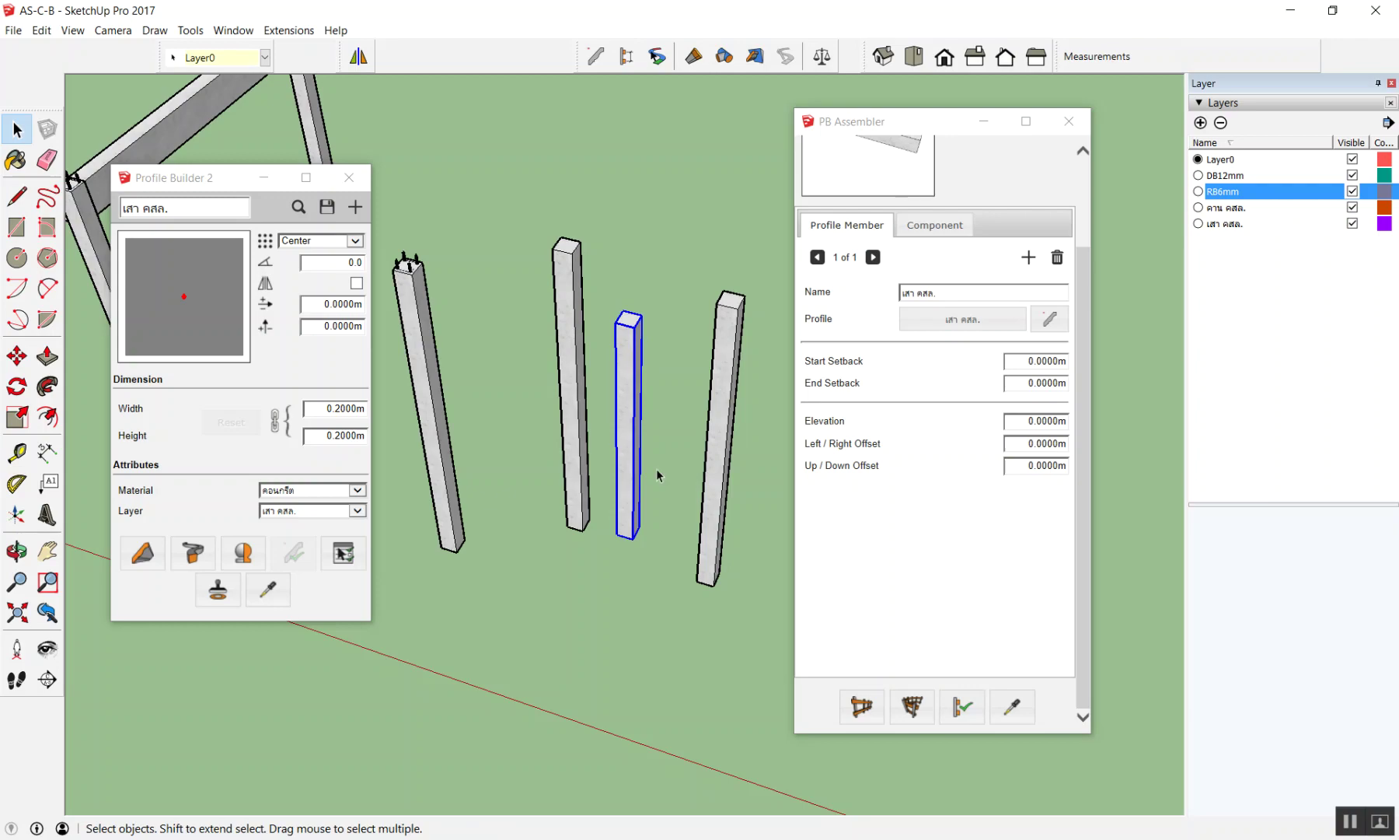
Step: Sample the reinforced column's DB12mm rebar assembly and apply it to the new middle column
click(1069, 122)
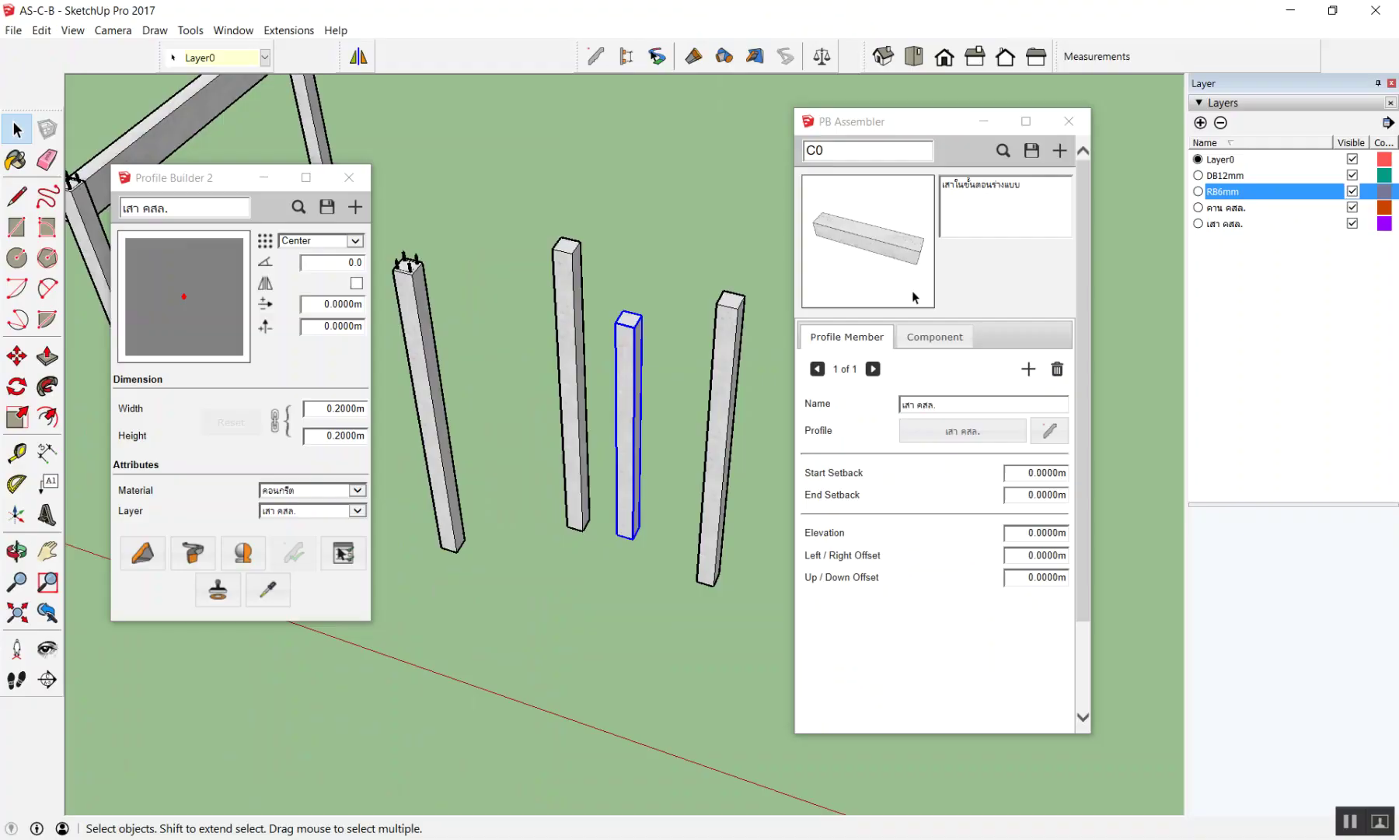
scroll(964, 668, down, 2)
click(995, 696)
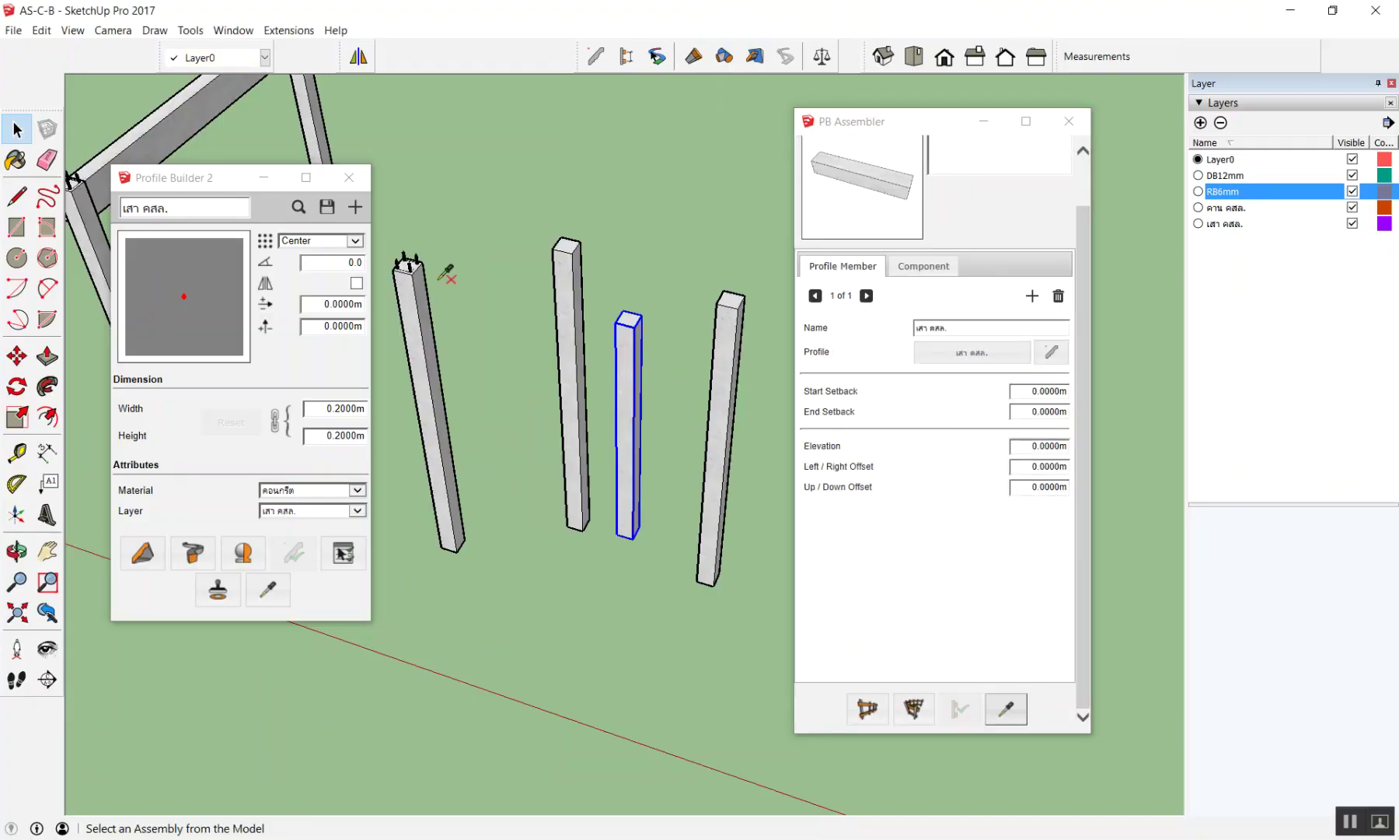
click(436, 272)
click(636, 339)
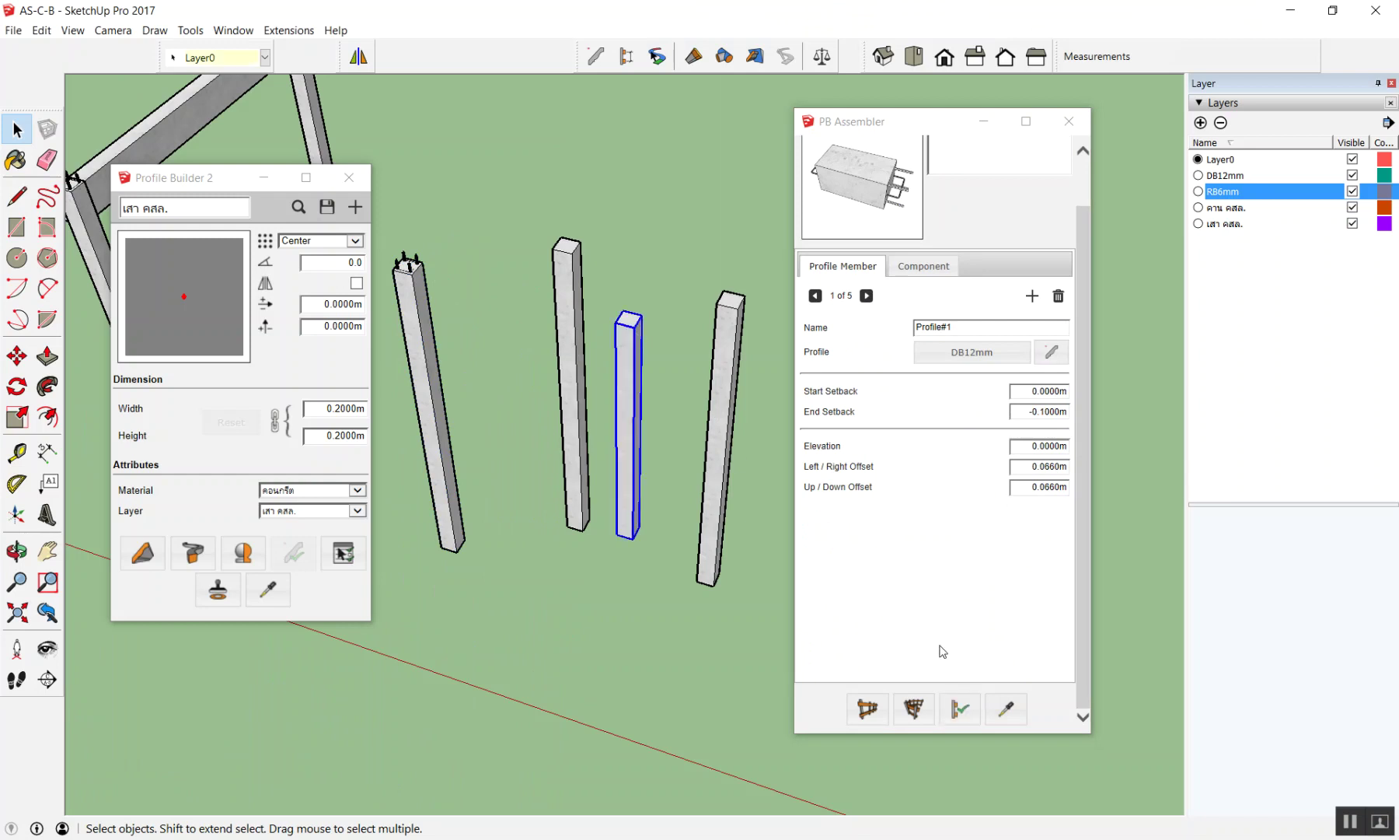
click(960, 708)
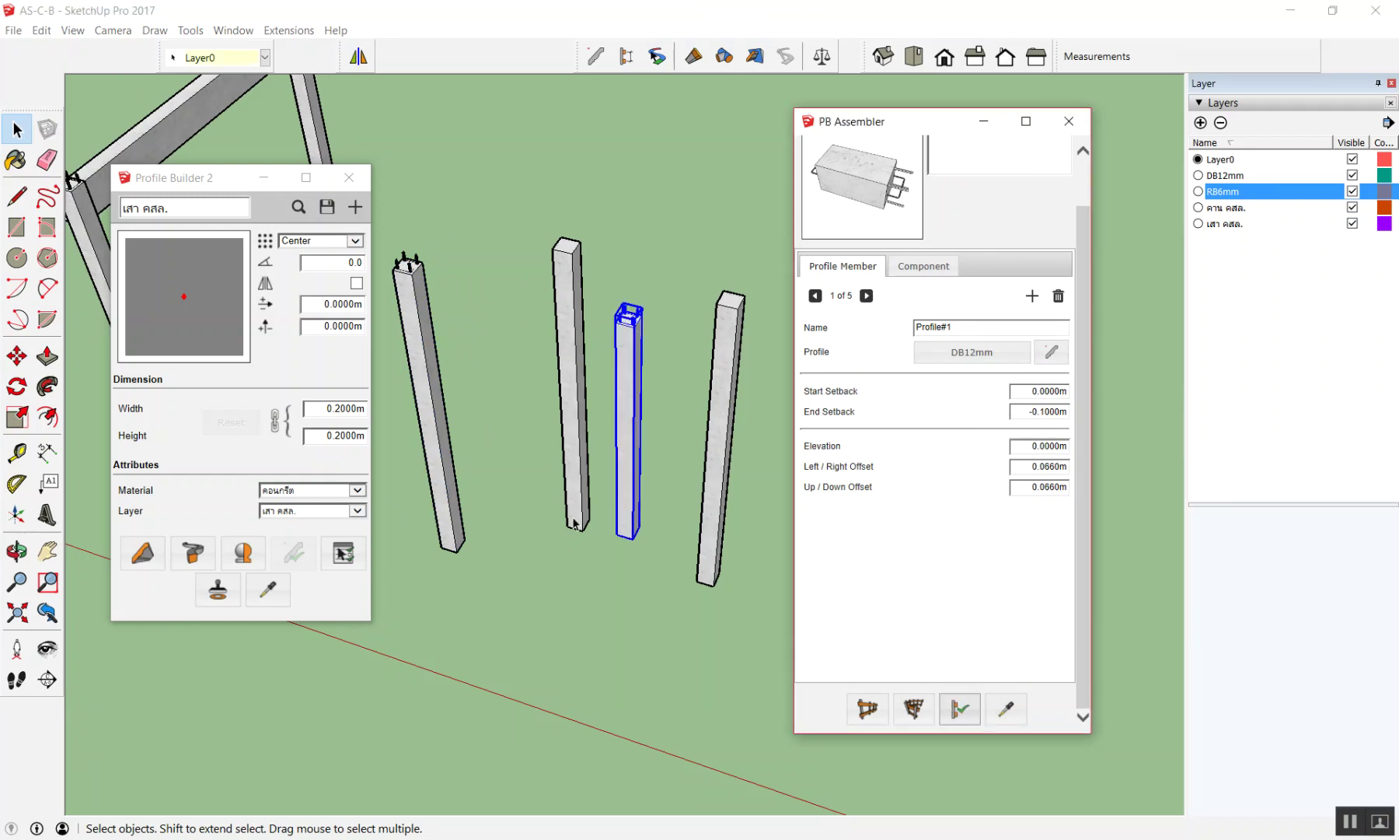
Step: Select the tall middle column and zoom to check the DB12mm bar ends at its top
scroll(534, 262, up, 2)
scroll(579, 256, up, 3)
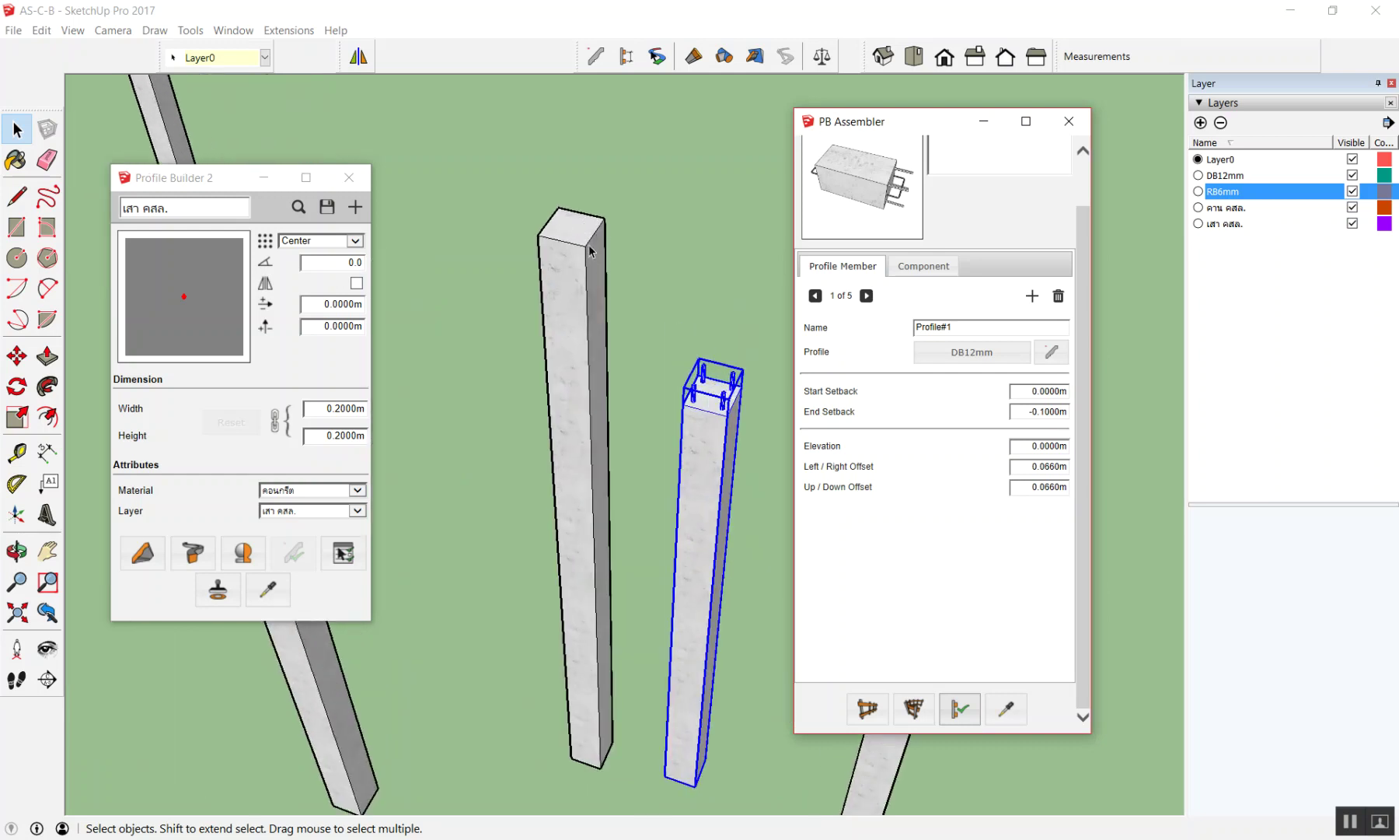
click(595, 265)
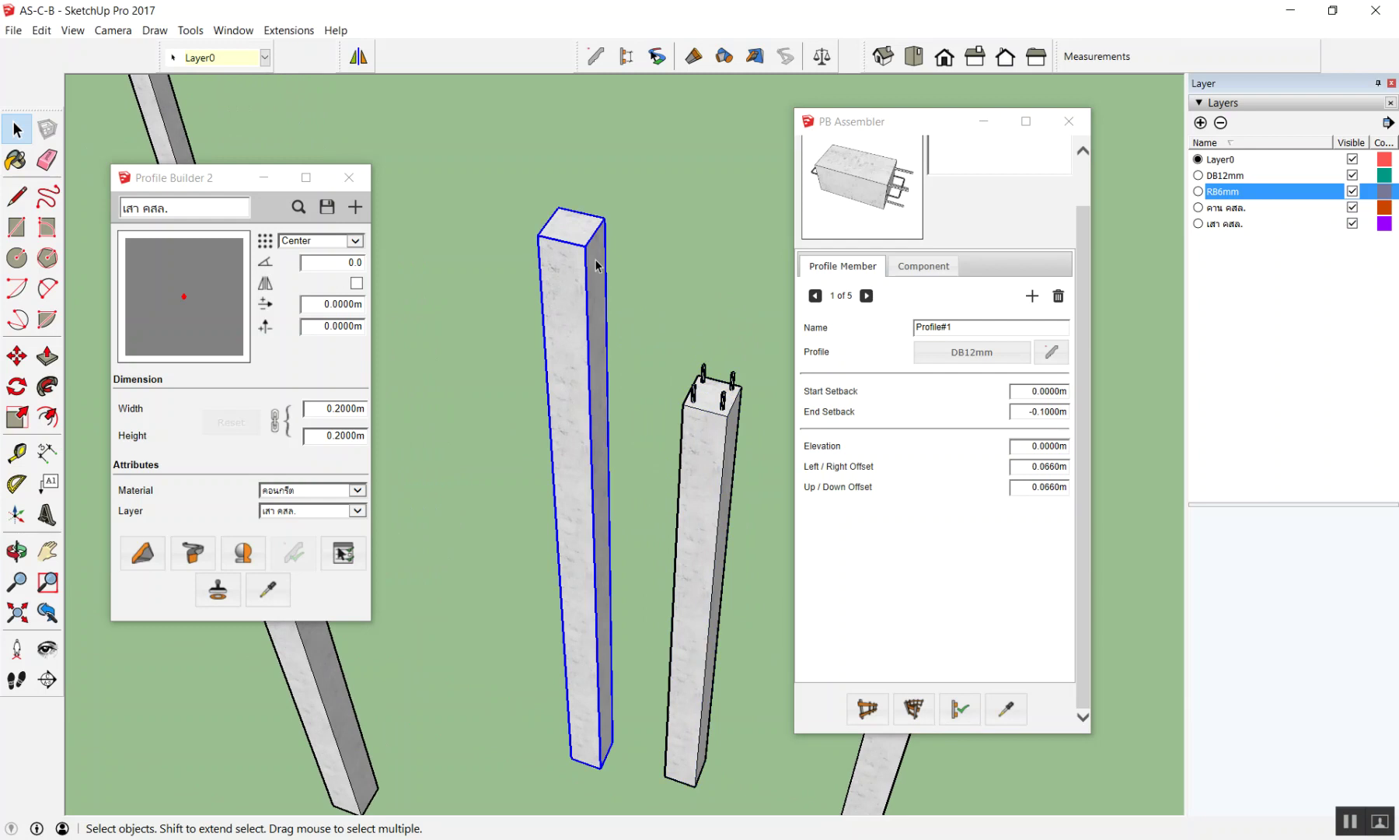
scroll(665, 250, down, 2)
scroll(729, 294, down, 2)
scroll(649, 285, down, 1)
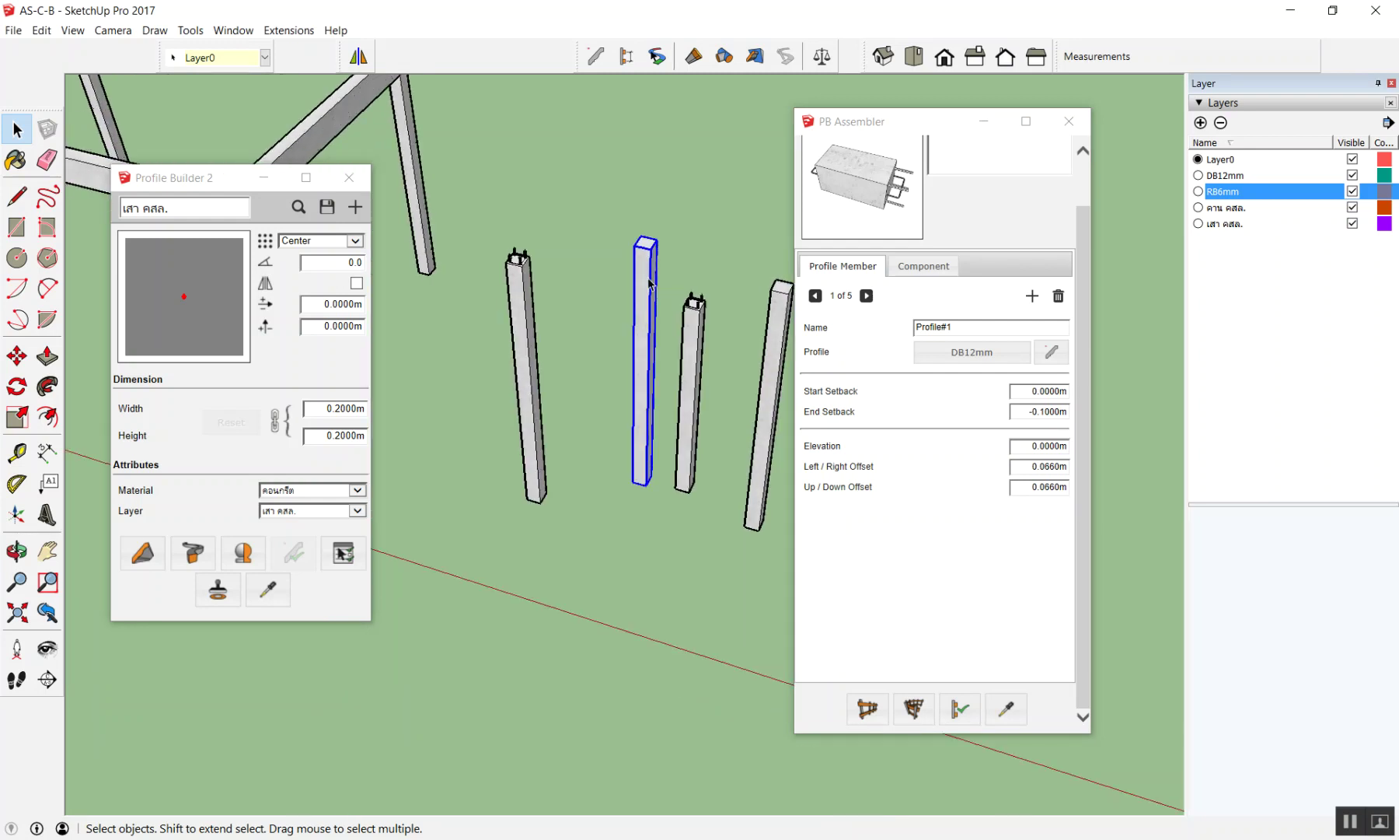
scroll(650, 233, up, 1)
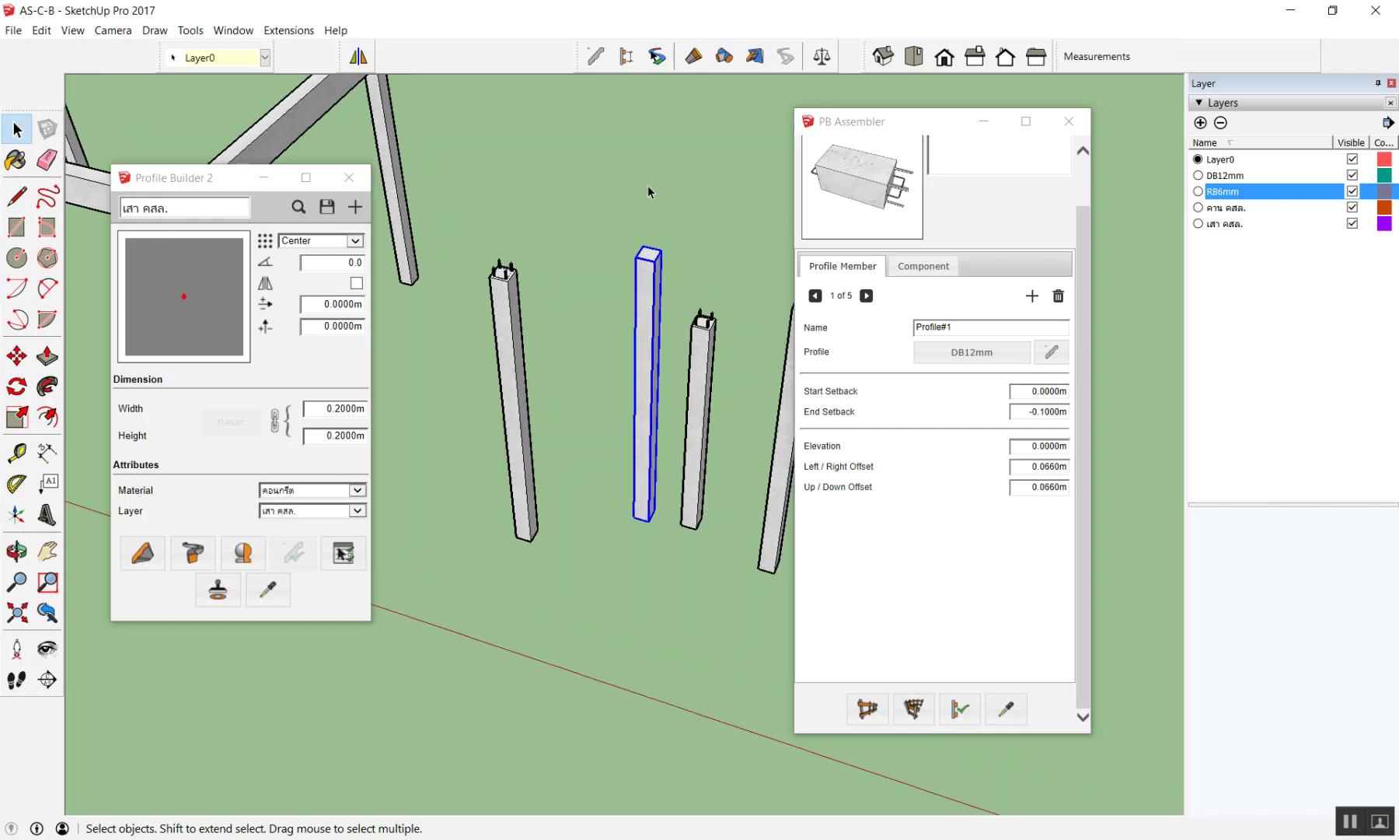
scroll(633, 311, up, 3)
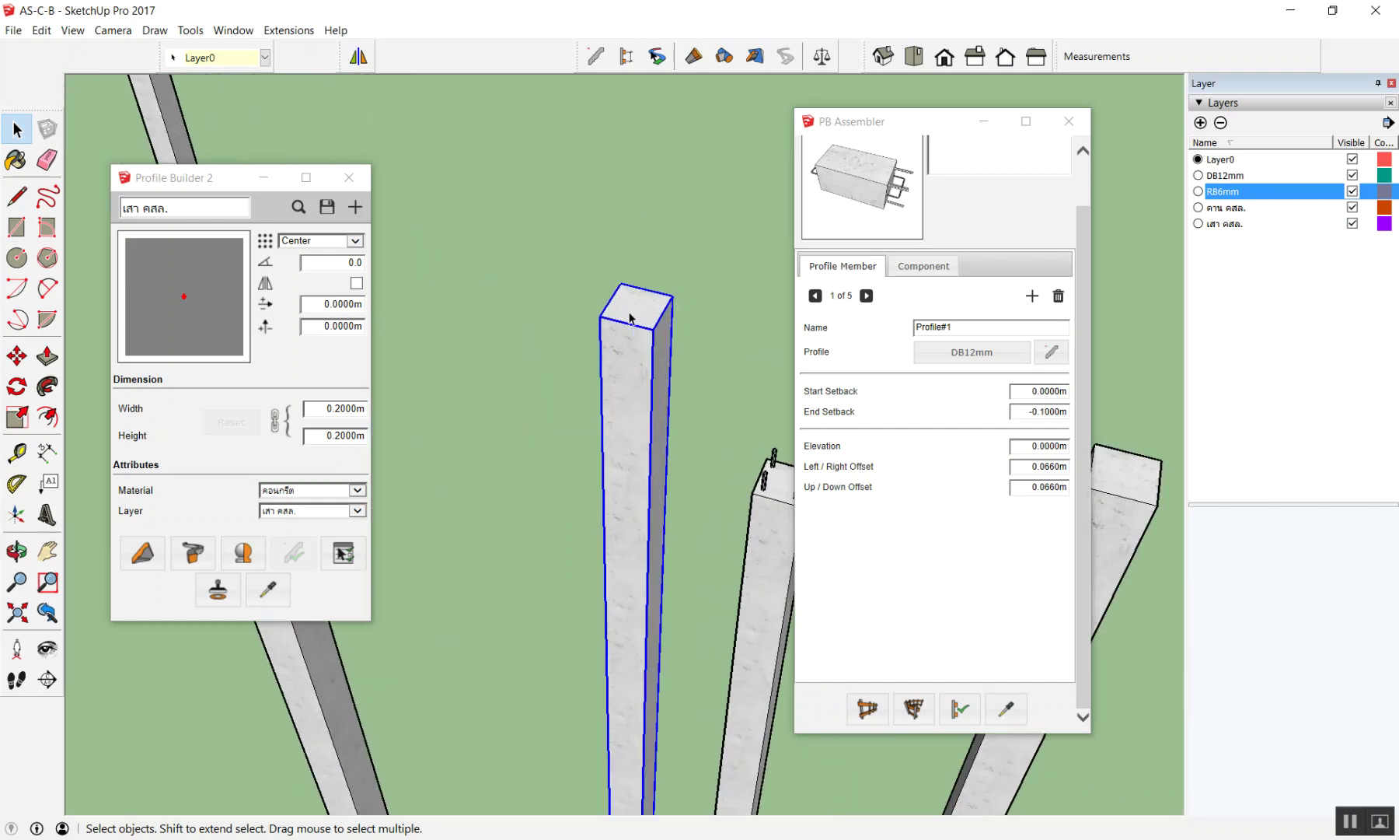
scroll(628, 317, down, 3)
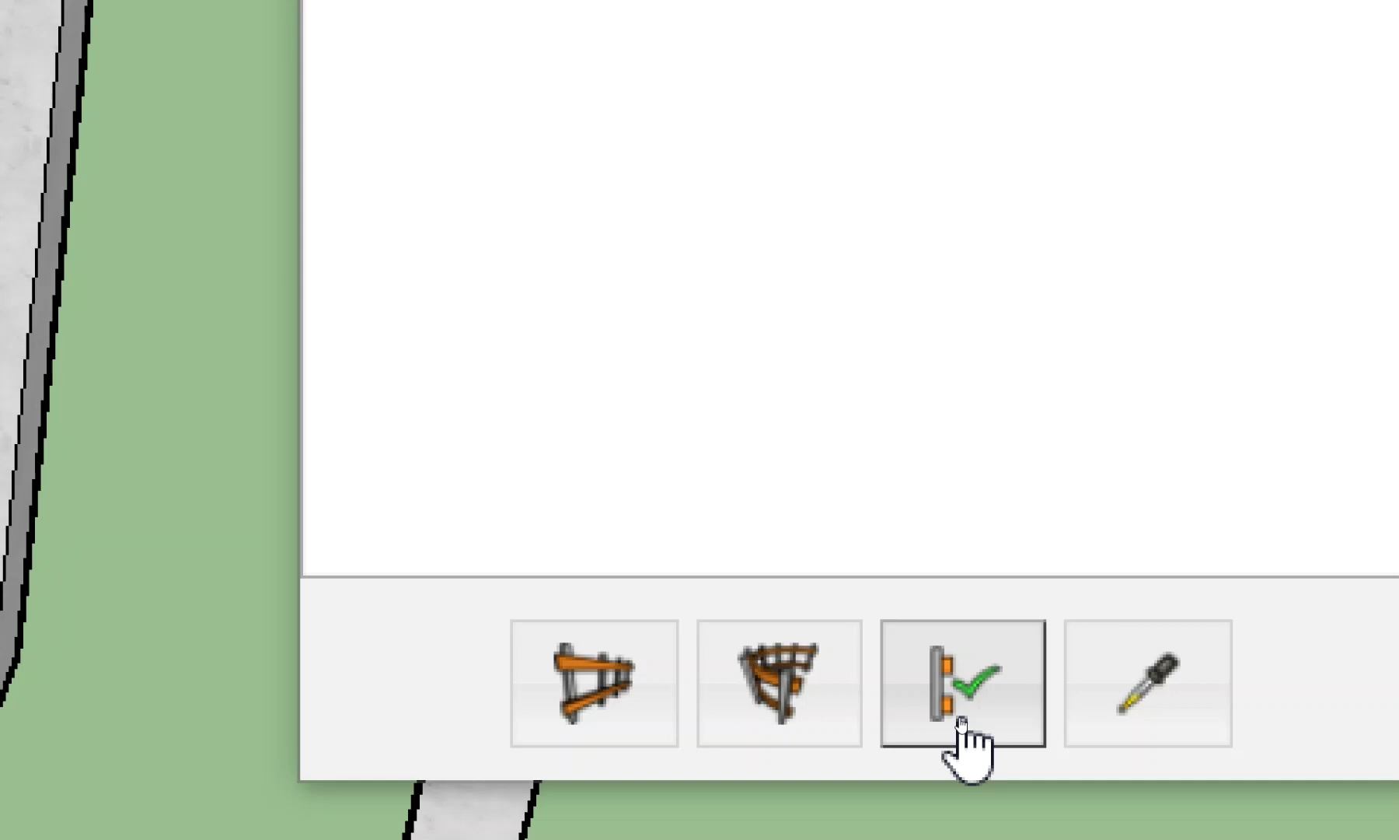
Step: Apply the rebar assembly to the selected column and orbit so the columns stand upright
click(672, 653)
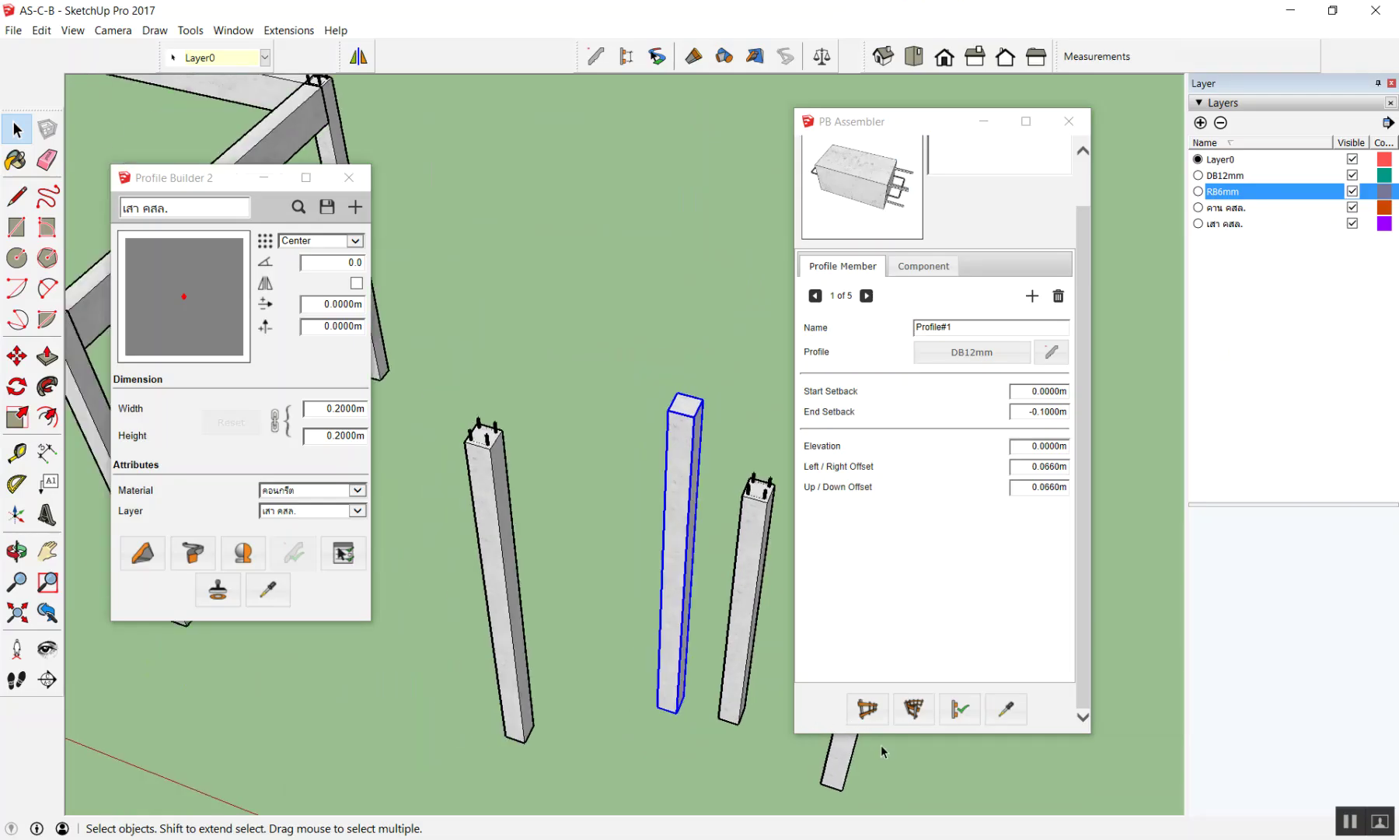
mouse_move(881, 744)
middle_down()
mouse_move(973, 780)
mouse_move(1011, 836)
middle_up()
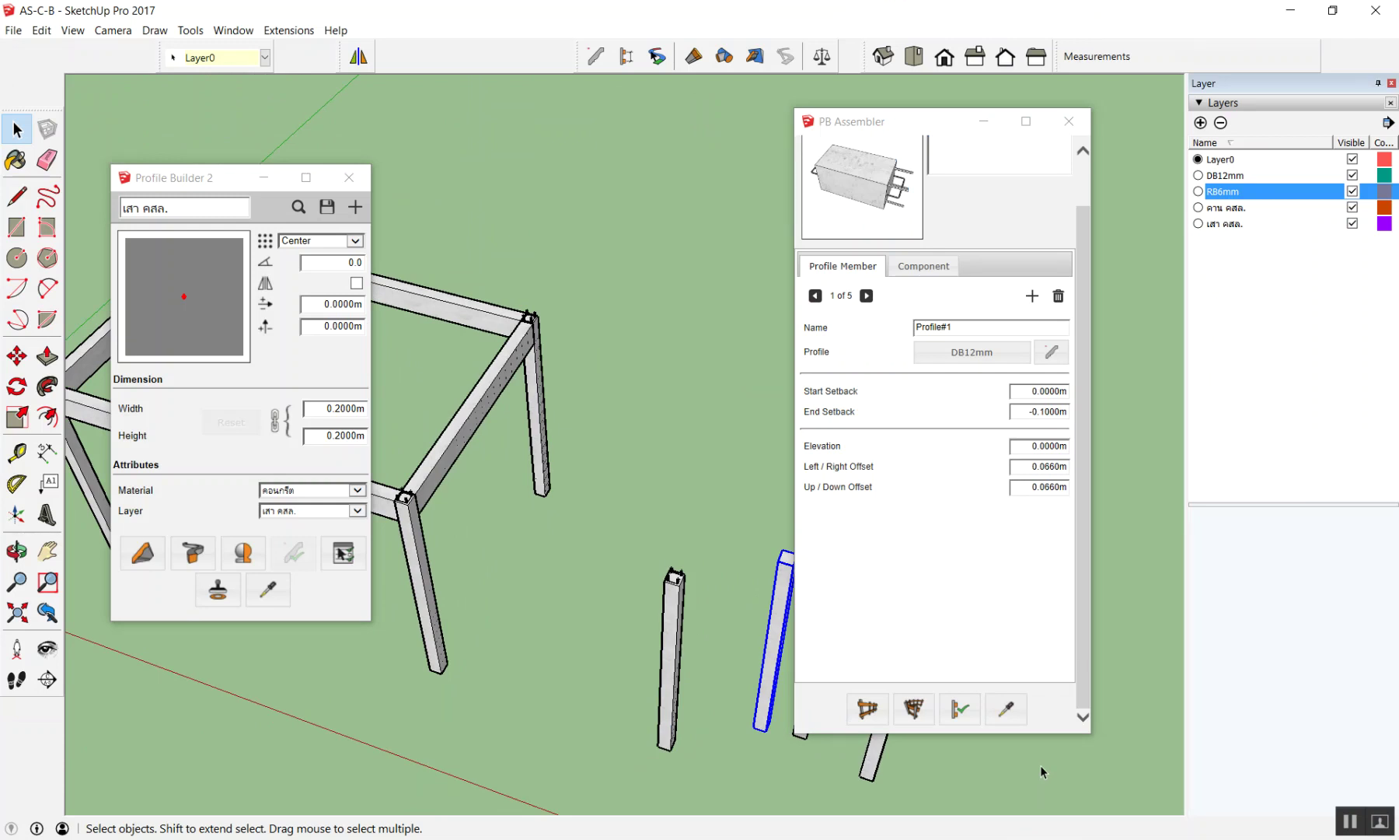
mouse_move(781, 614)
middle_down()
mouse_move(737, 537)
mouse_move(397, 577)
mouse_move(700, 389)
middle_up()
scroll(721, 369, up, 4)
scroll(721, 369, up, 3)
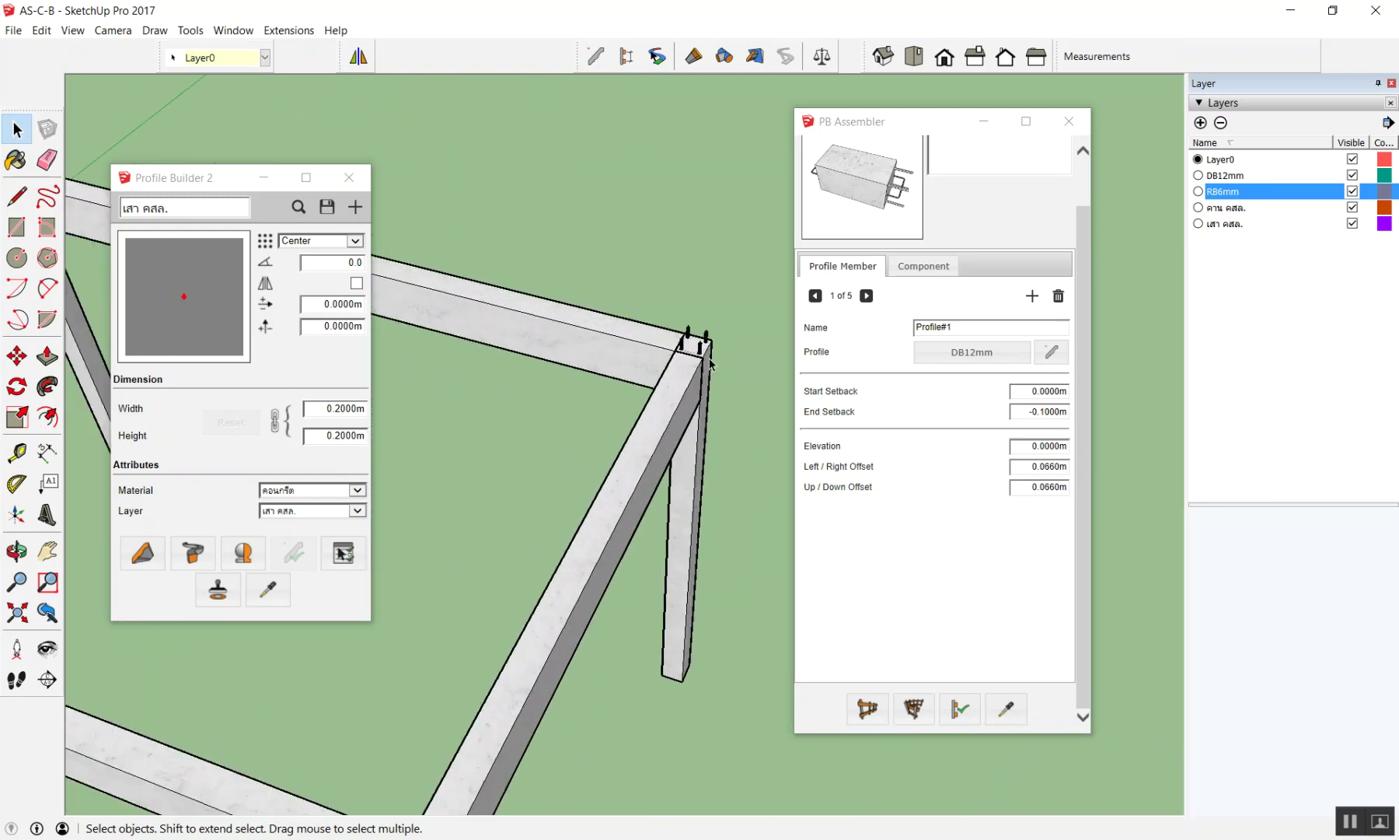
scroll(700, 366, up, 3)
scroll(663, 358, up, 3)
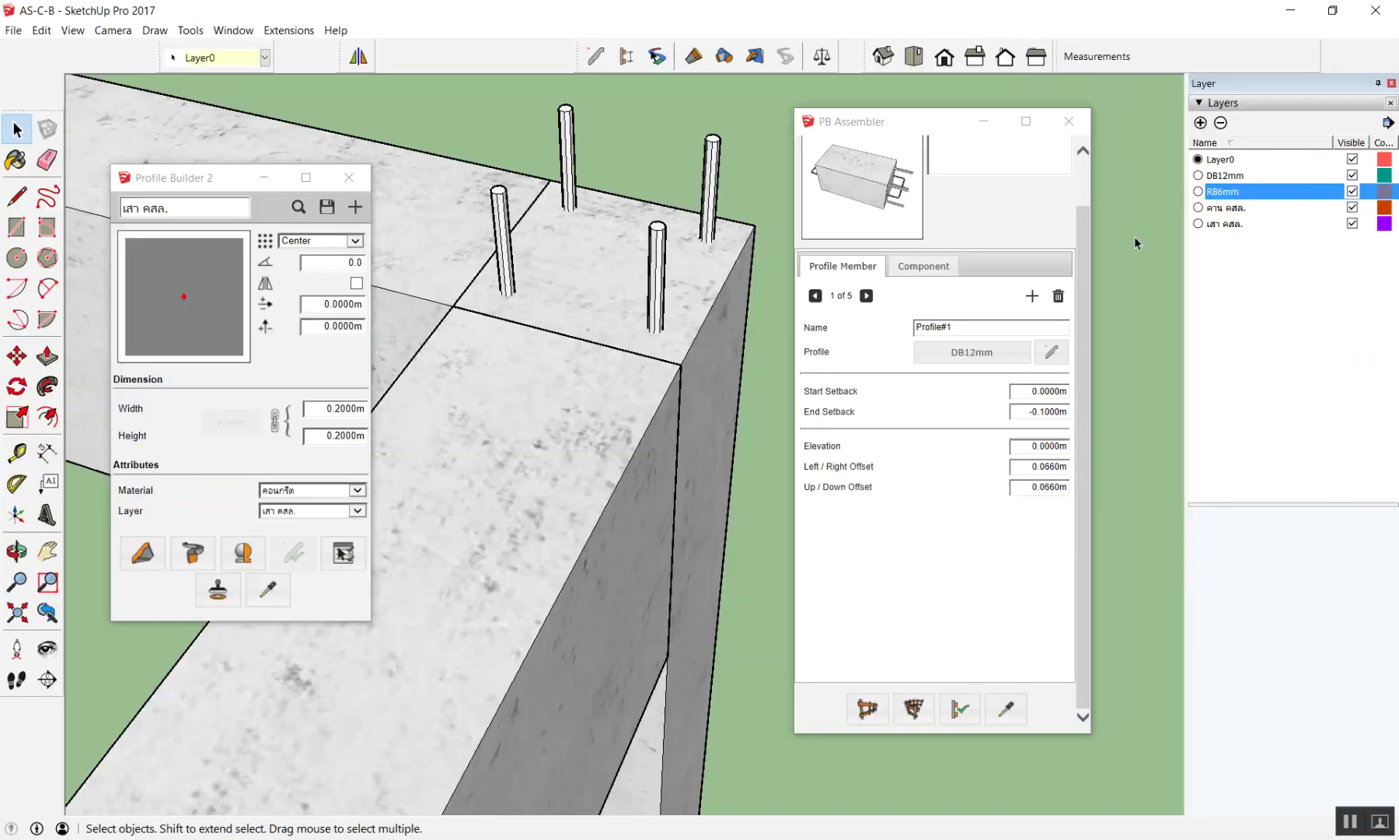
scroll(440, 328, down, 2)
scroll(439, 328, down, 3)
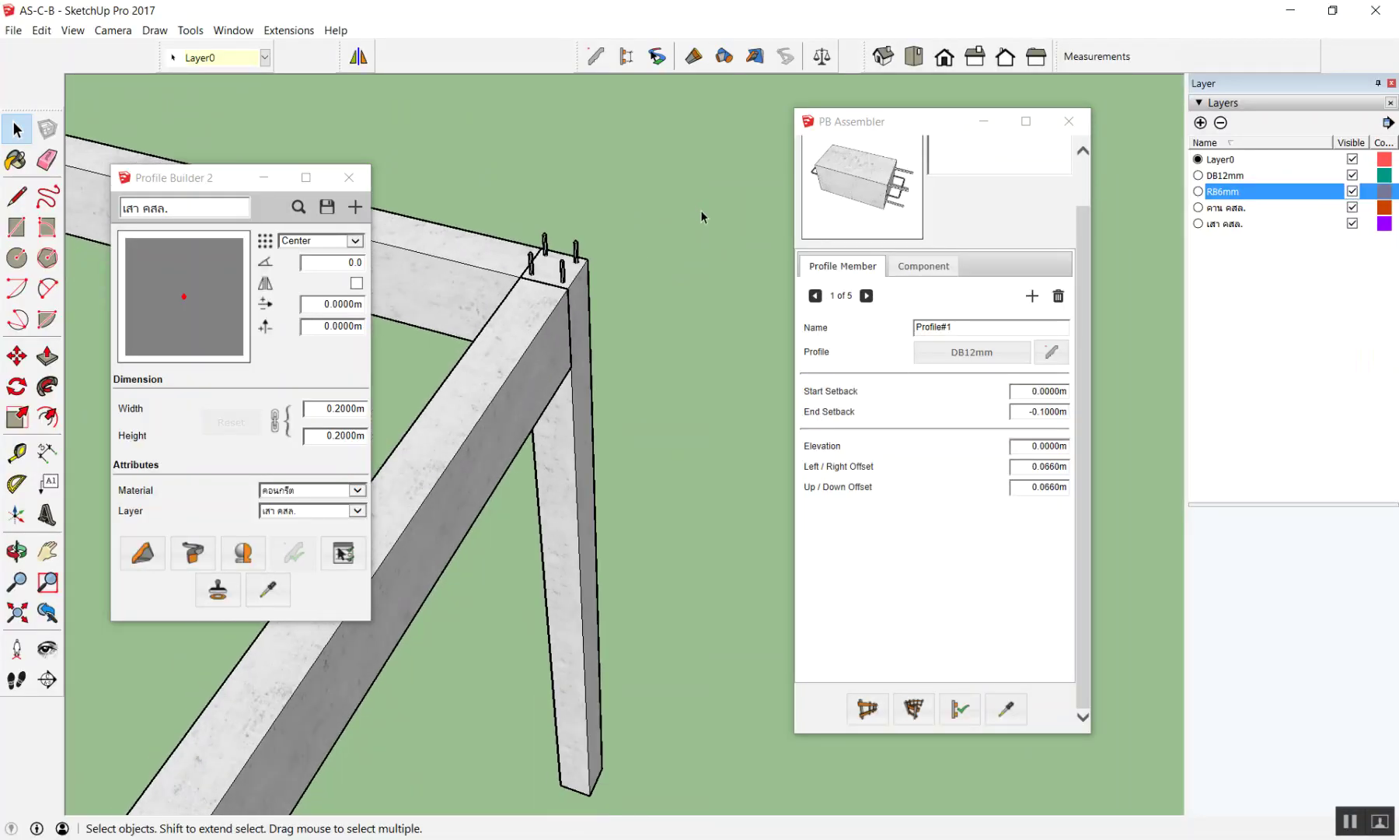
scroll(702, 215, down, 3)
scroll(458, 338, down, 2)
scroll(781, 428, up, 2)
scroll(700, 365, up, 2)
scroll(674, 331, up, 2)
scroll(670, 342, up, 2)
scroll(666, 346, up, 1)
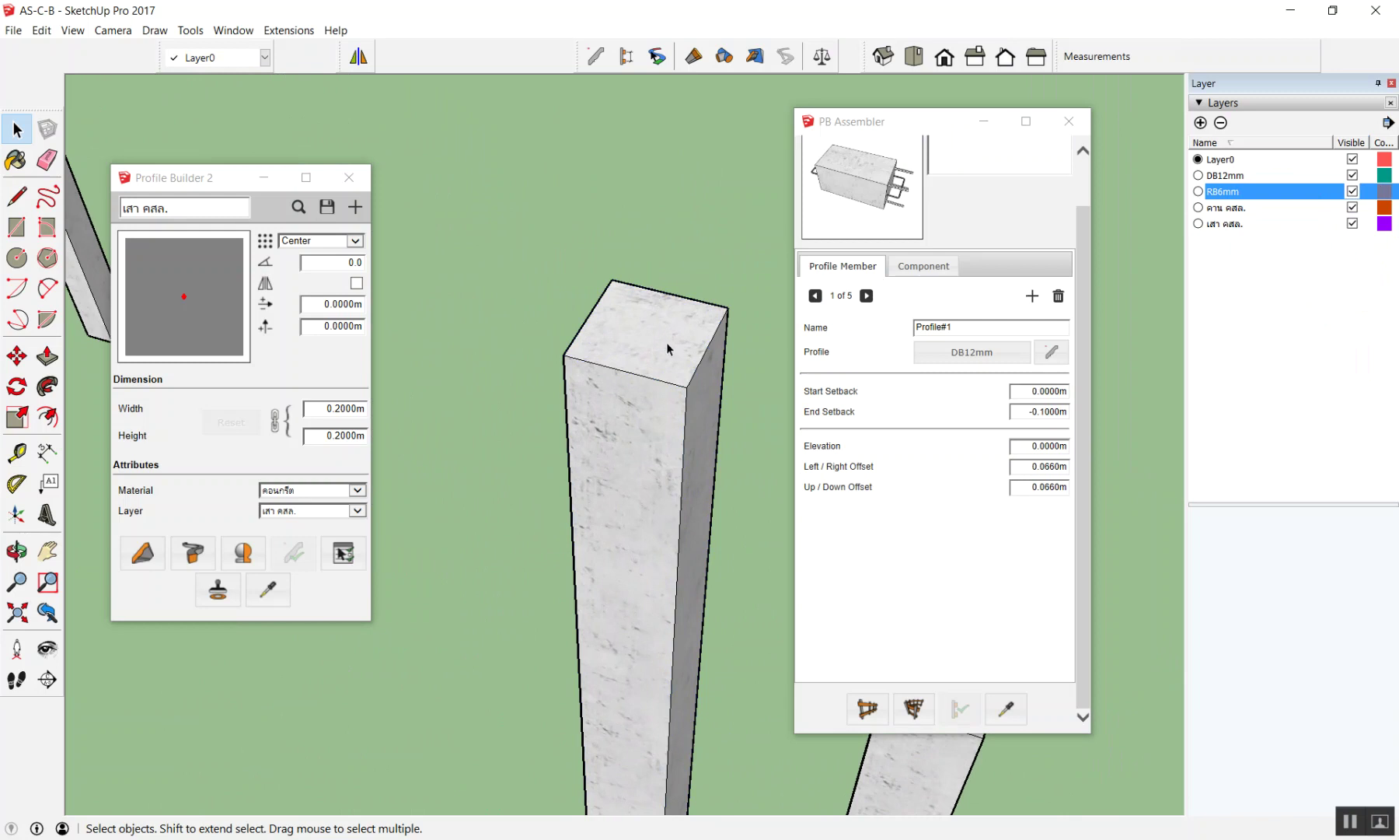
Step: Select the column, then the left column, zooming to inspect the pillars
click(661, 395)
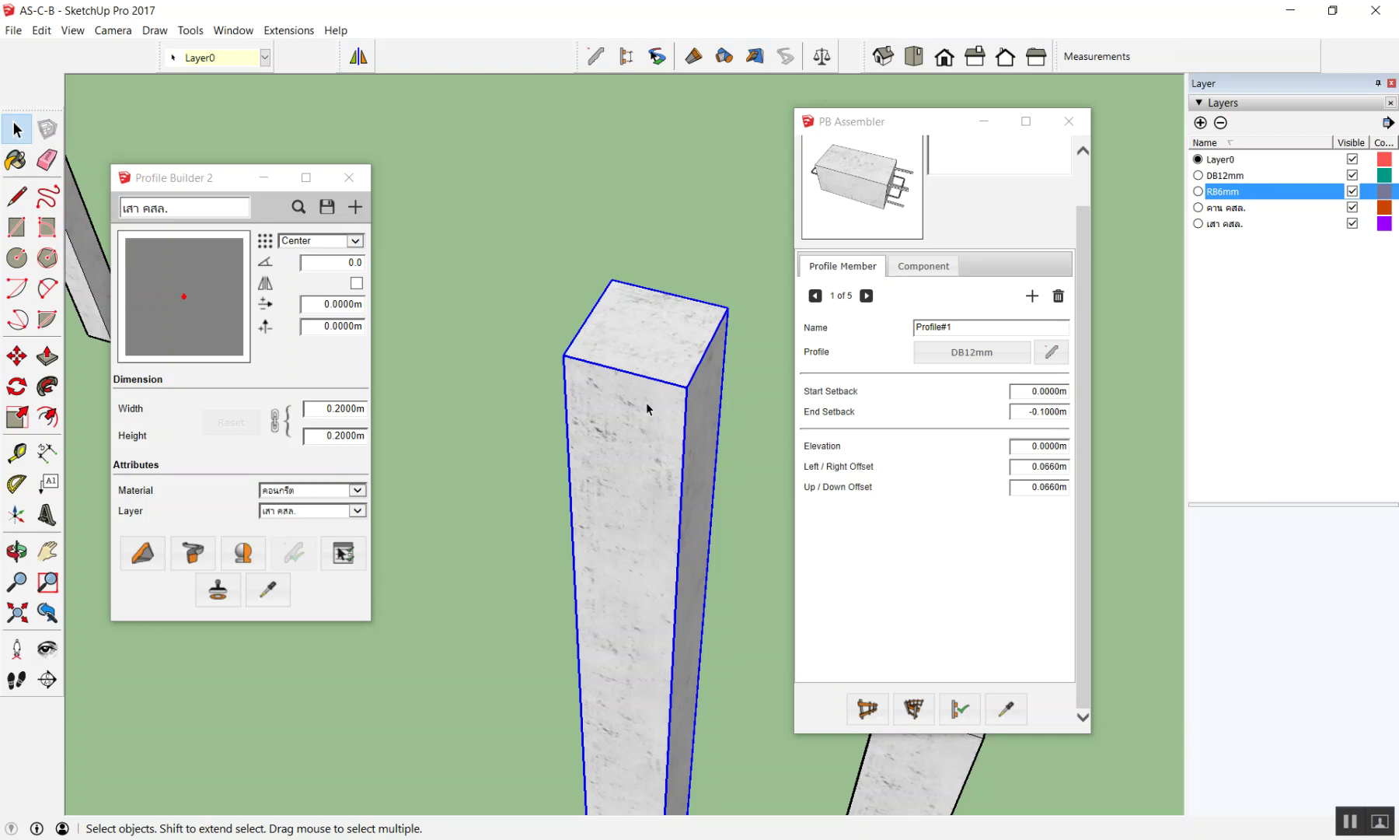
scroll(650, 389, down, 3)
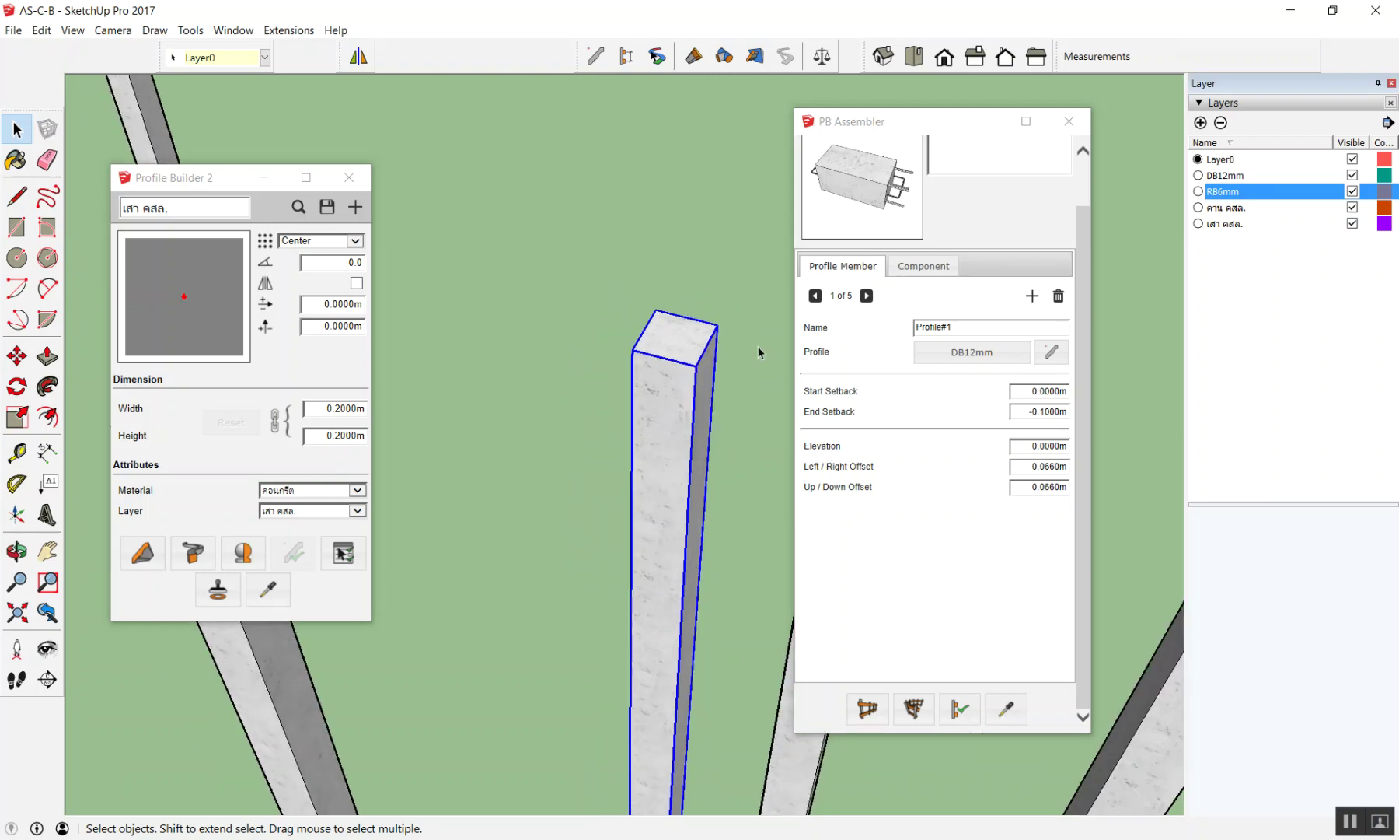
scroll(638, 288, down, 3)
scroll(631, 285, down, 2)
scroll(614, 296, down, 2)
scroll(583, 315, up, 3)
scroll(577, 321, up, 2)
click(586, 290)
scroll(587, 291, down, 3)
scroll(622, 279, down, 2)
scroll(659, 272, down, 1)
Step: Delete the extra pillars on the right, leaving one pillar selected
drag(700, 261, 611, 400)
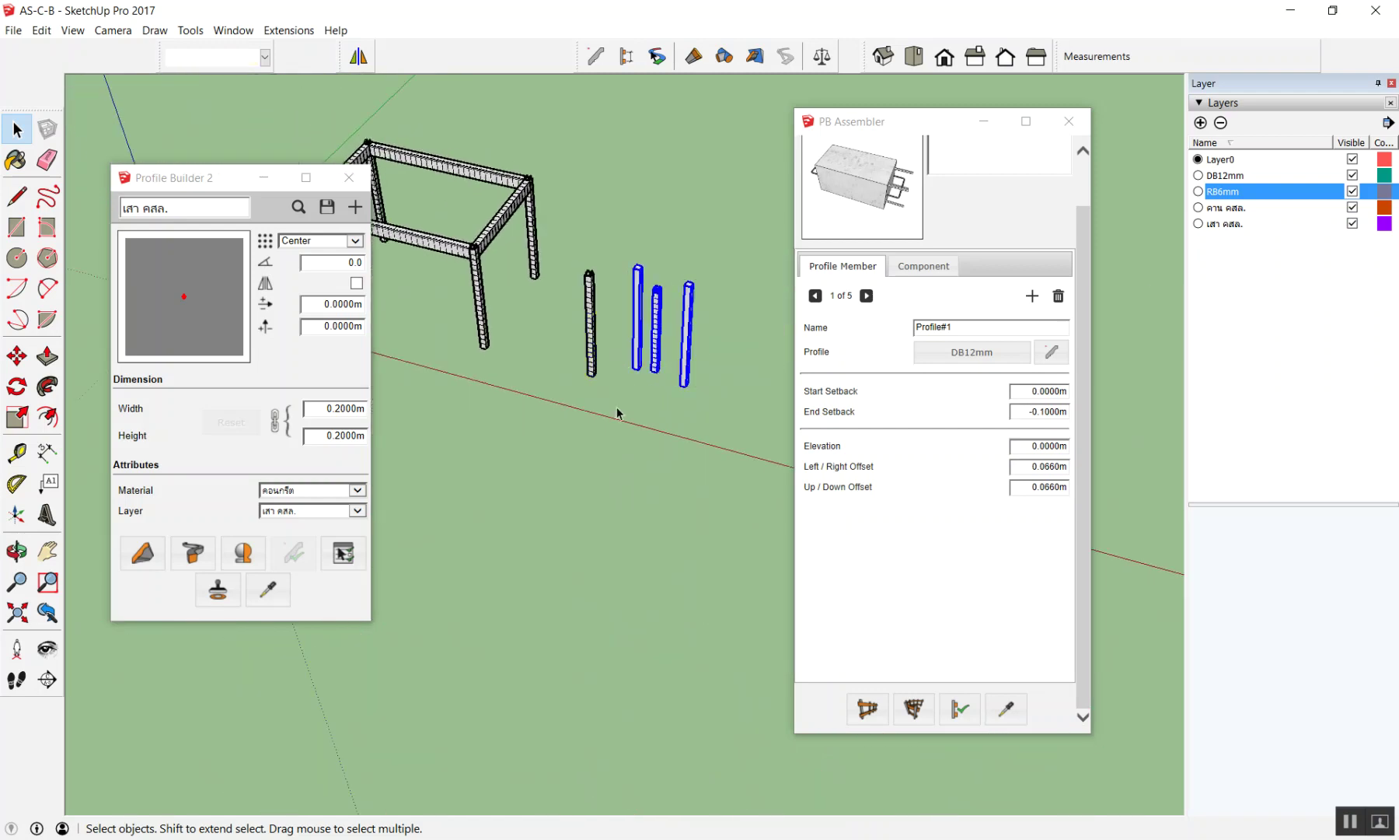
key(Delete)
scroll(591, 307, up, 2)
click(600, 294)
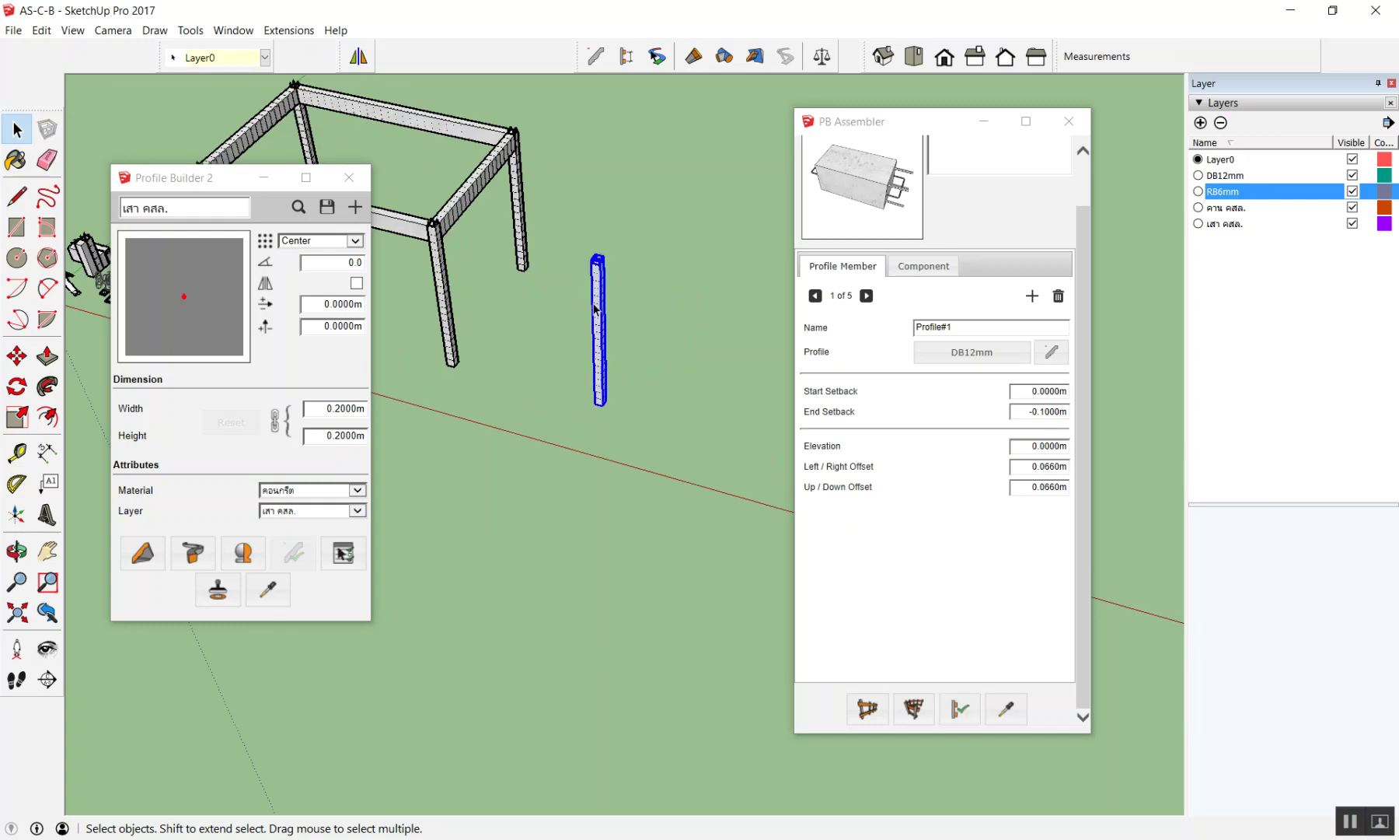
Step: Close the Profile Builder 2 and PB Assembler panels
scroll(606, 306, up, 1)
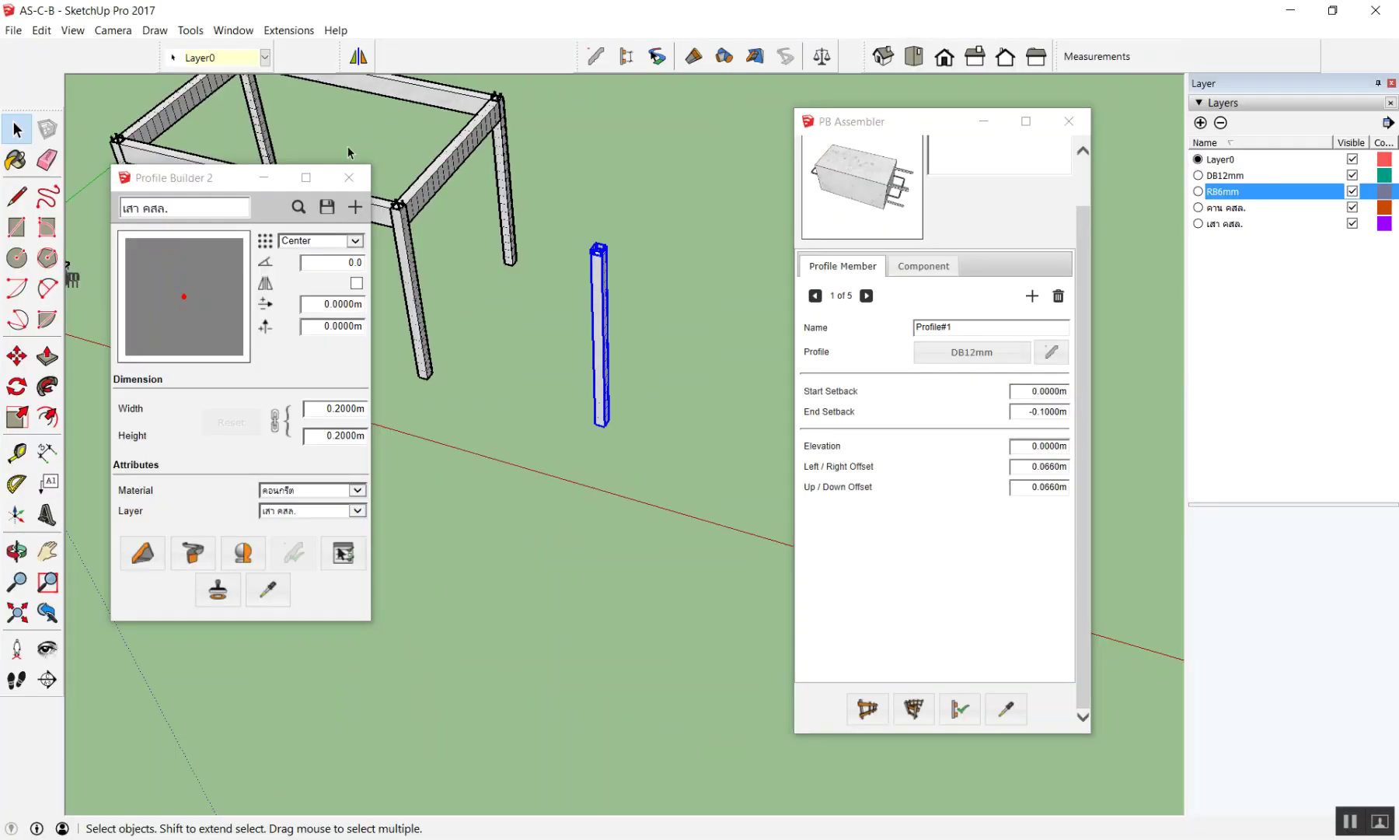
click(349, 177)
click(1069, 121)
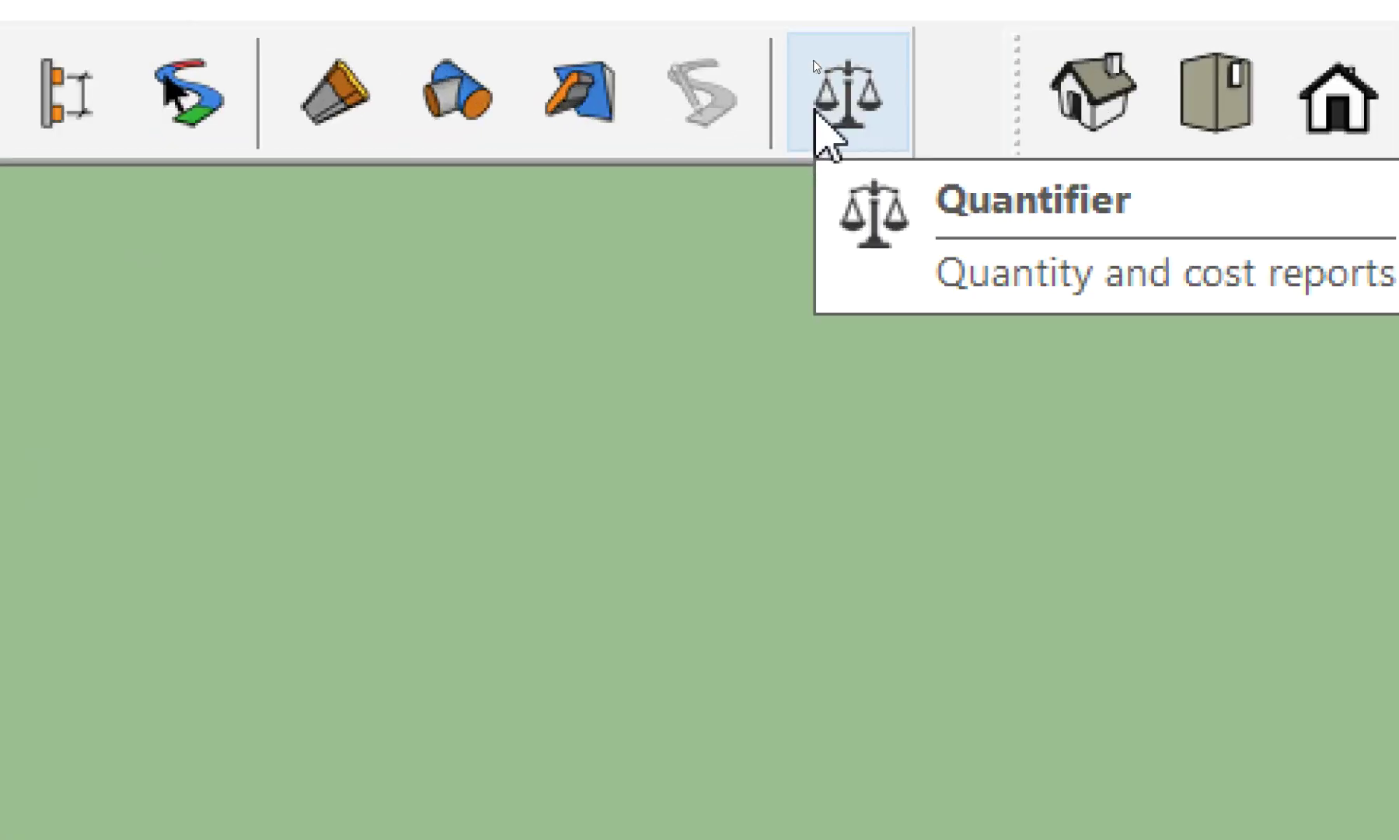
Step: Open PB Quantifier and explode the column group into its parts
click(814, 111)
scroll(478, 325, up, 2)
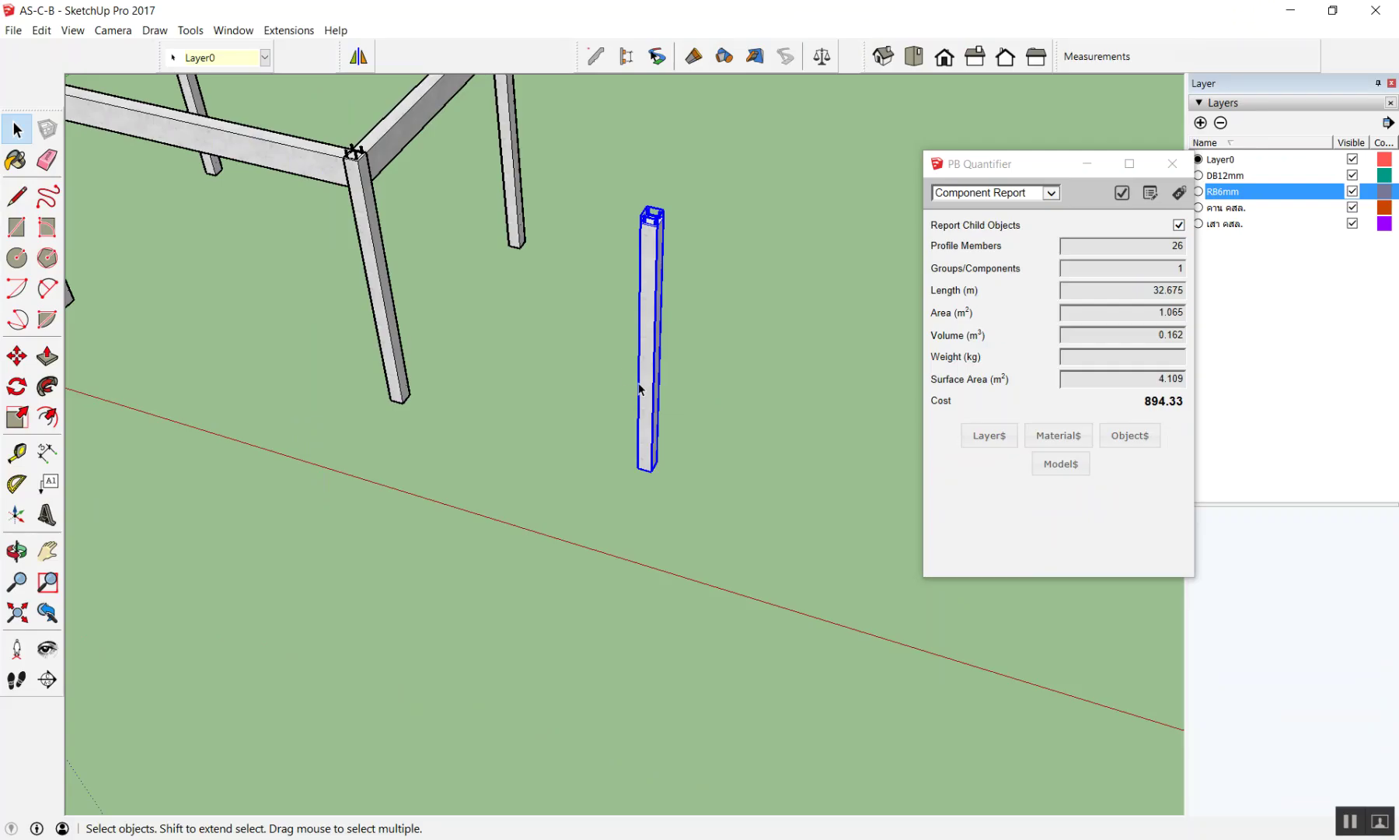
click(709, 270)
scroll(678, 225, up, 3)
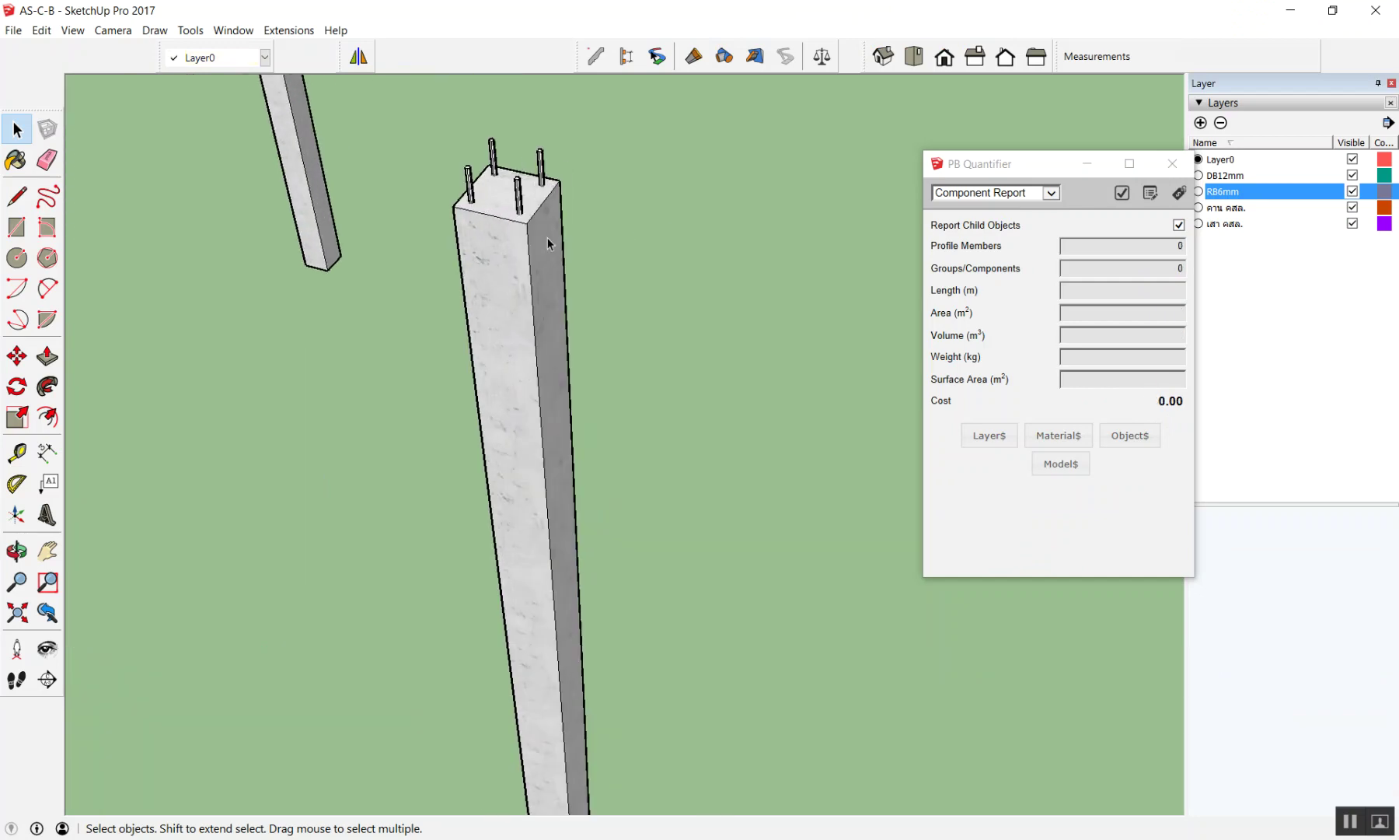
scroll(490, 256, down, 3)
right_click(497, 248)
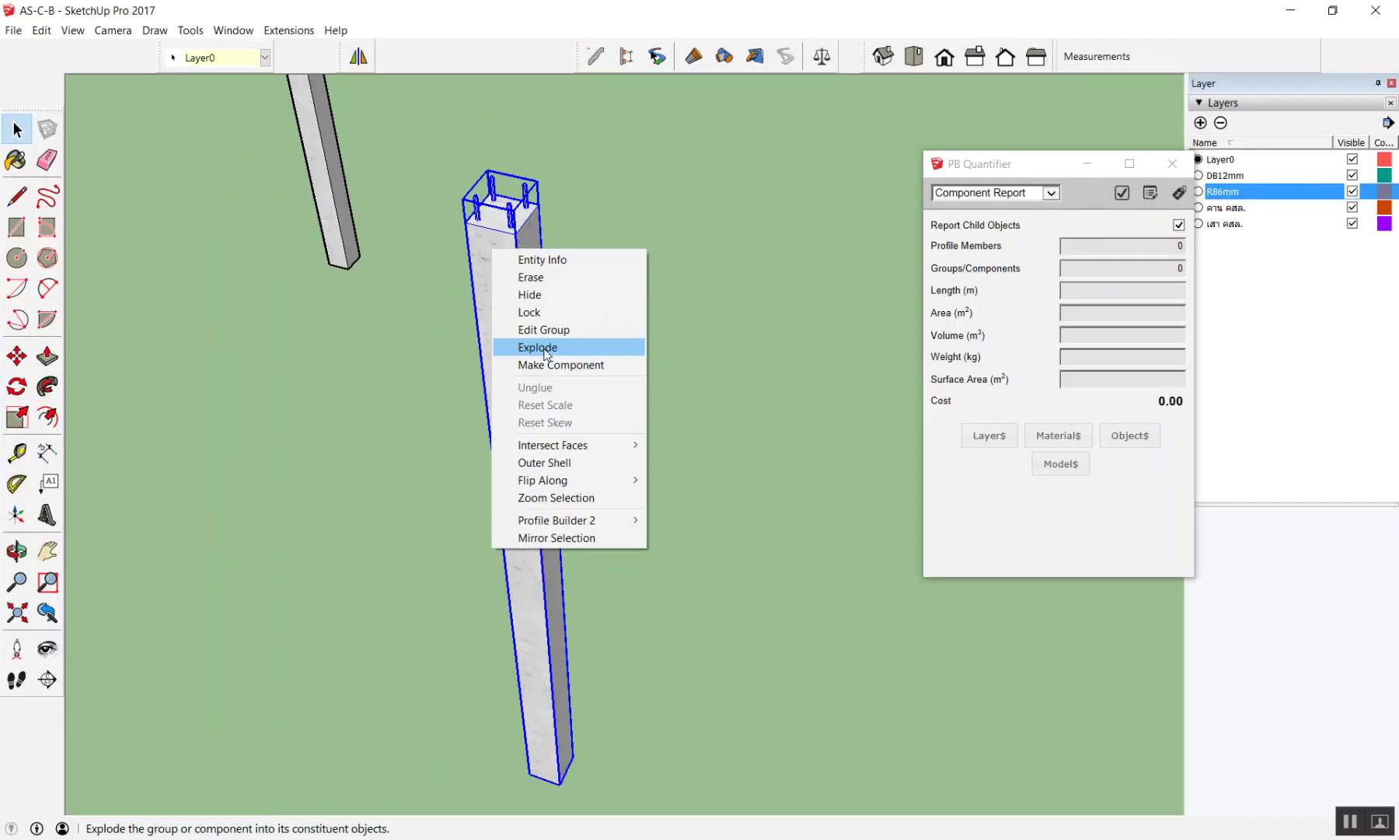
click(540, 313)
Step: Move the concrete shell 0.38 m to the right of the rebar cage
scroll(567, 435, down, 3)
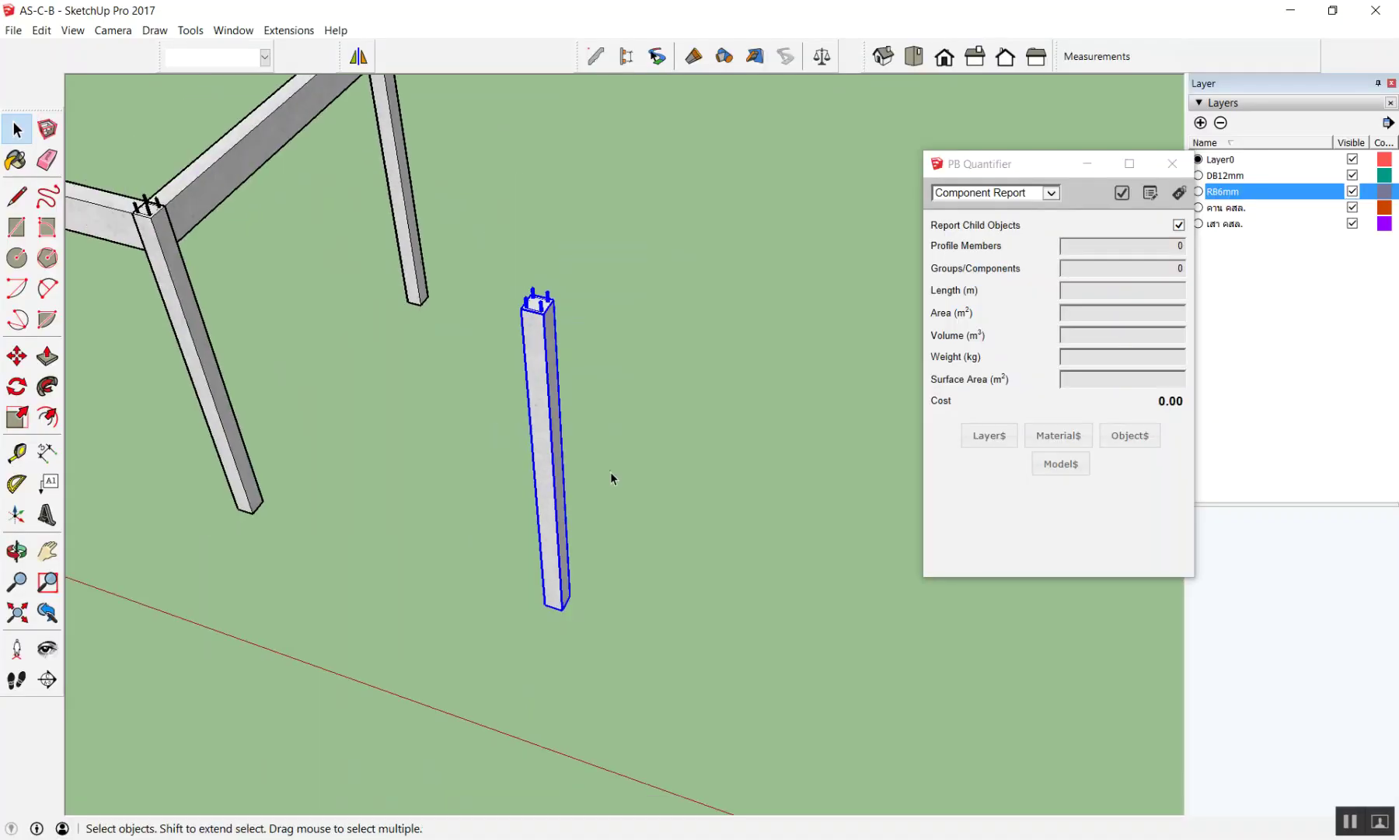
click(541, 622)
scroll(540, 622, up, 4)
key(m)
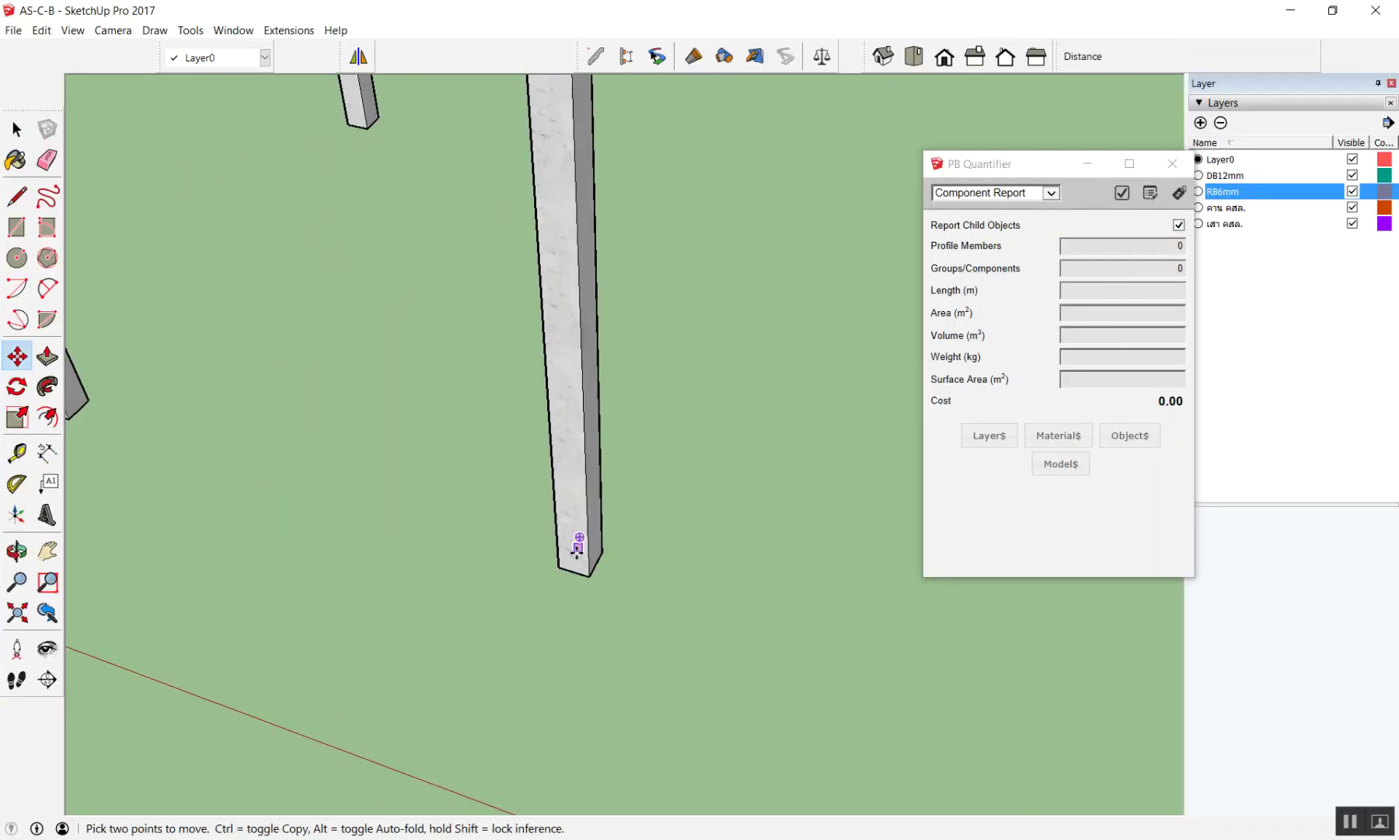
key(space)
click(598, 530)
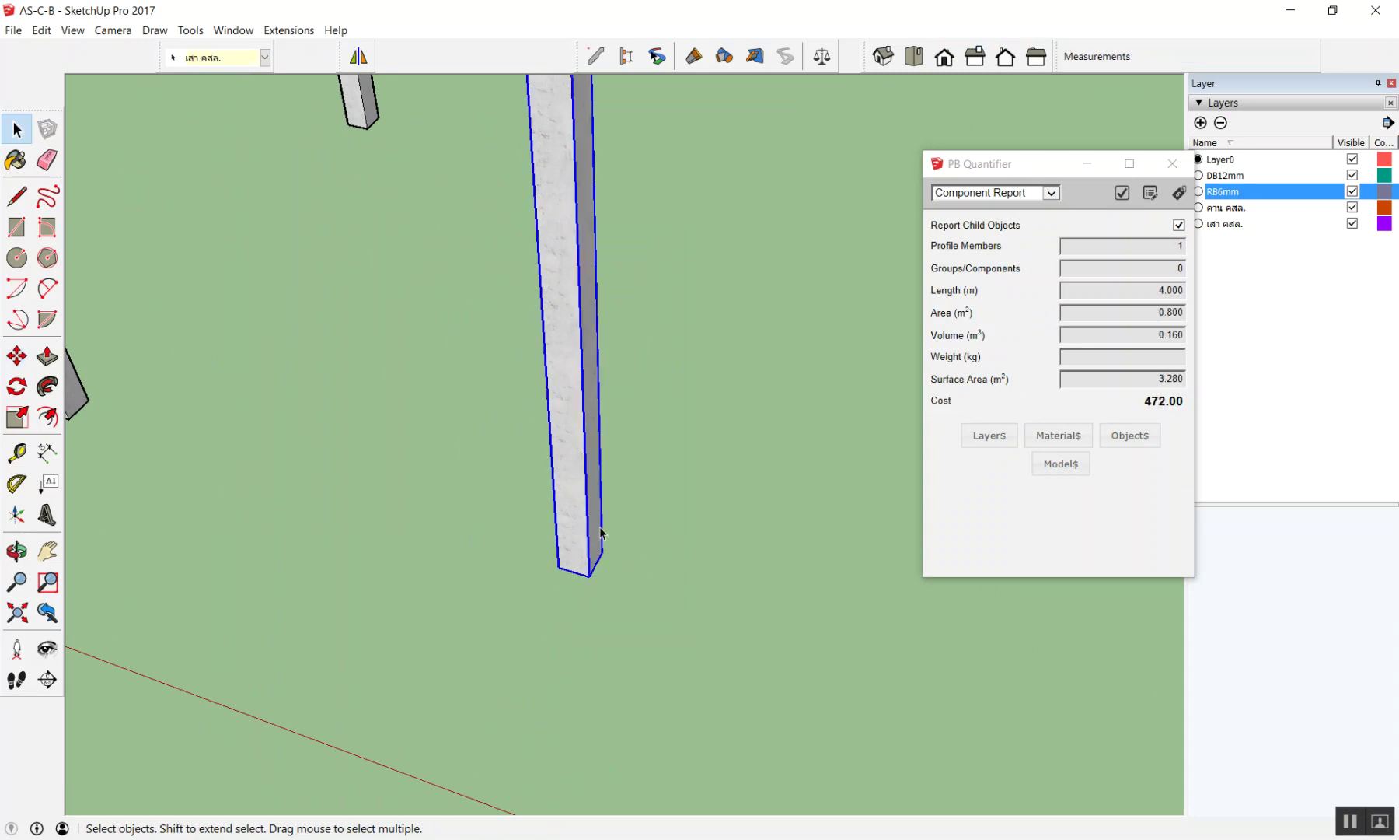
key(m)
click(594, 596)
click(658, 601)
key(space)
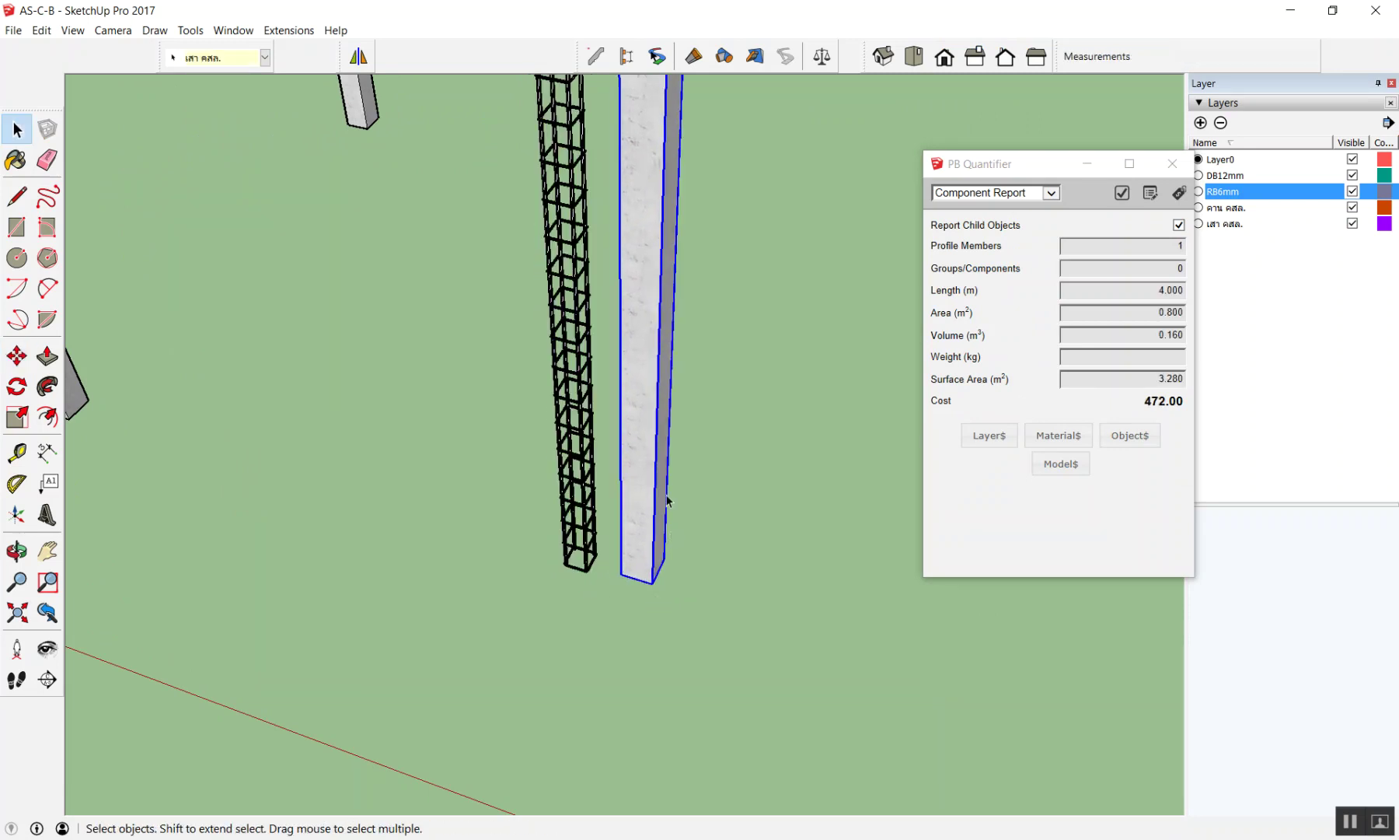
Step: Reselect the concrete shell to show its 472.00 cost, then select a vertical cage bar
scroll(700, 451, down, 2)
scroll(677, 287, up, 1)
click(684, 289)
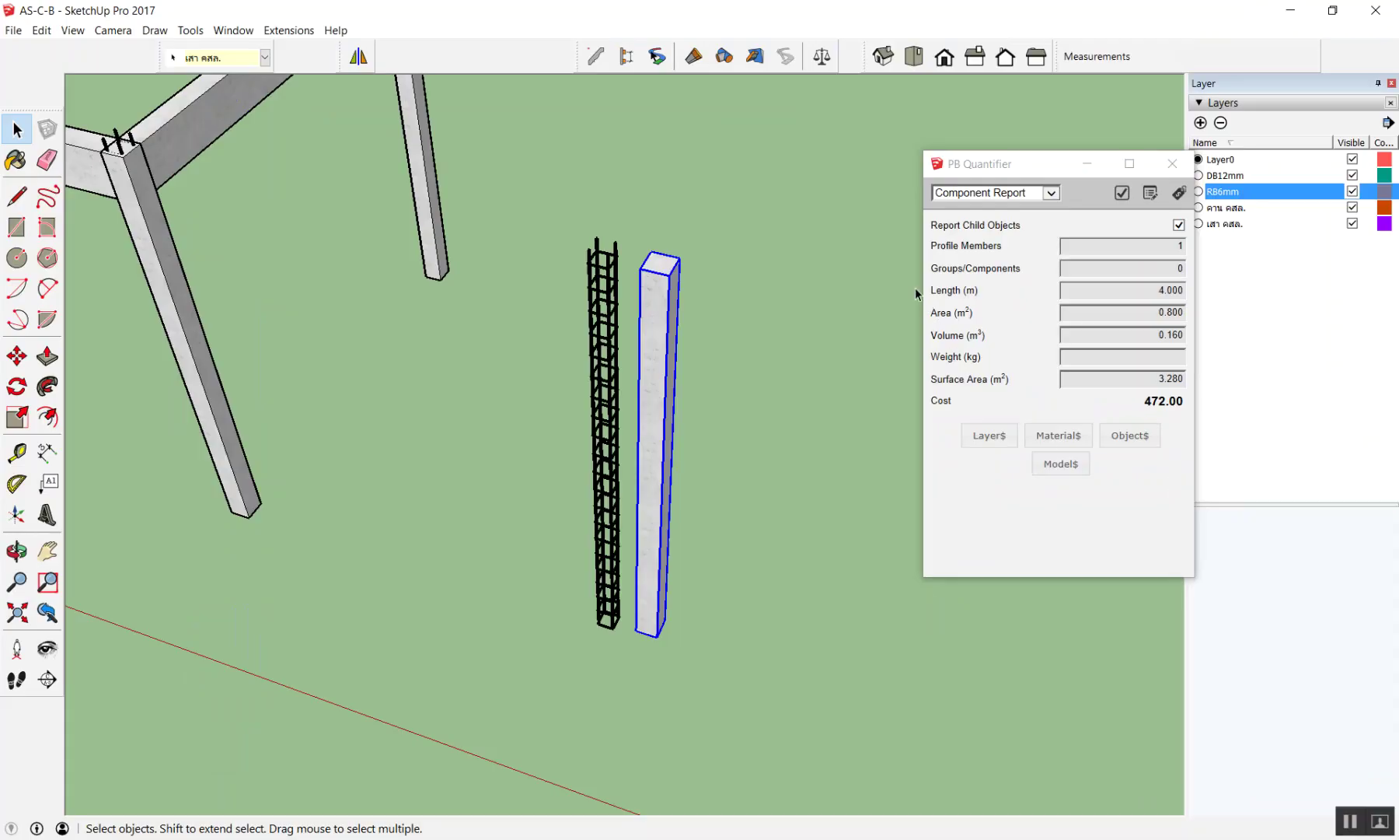
click(775, 272)
click(668, 295)
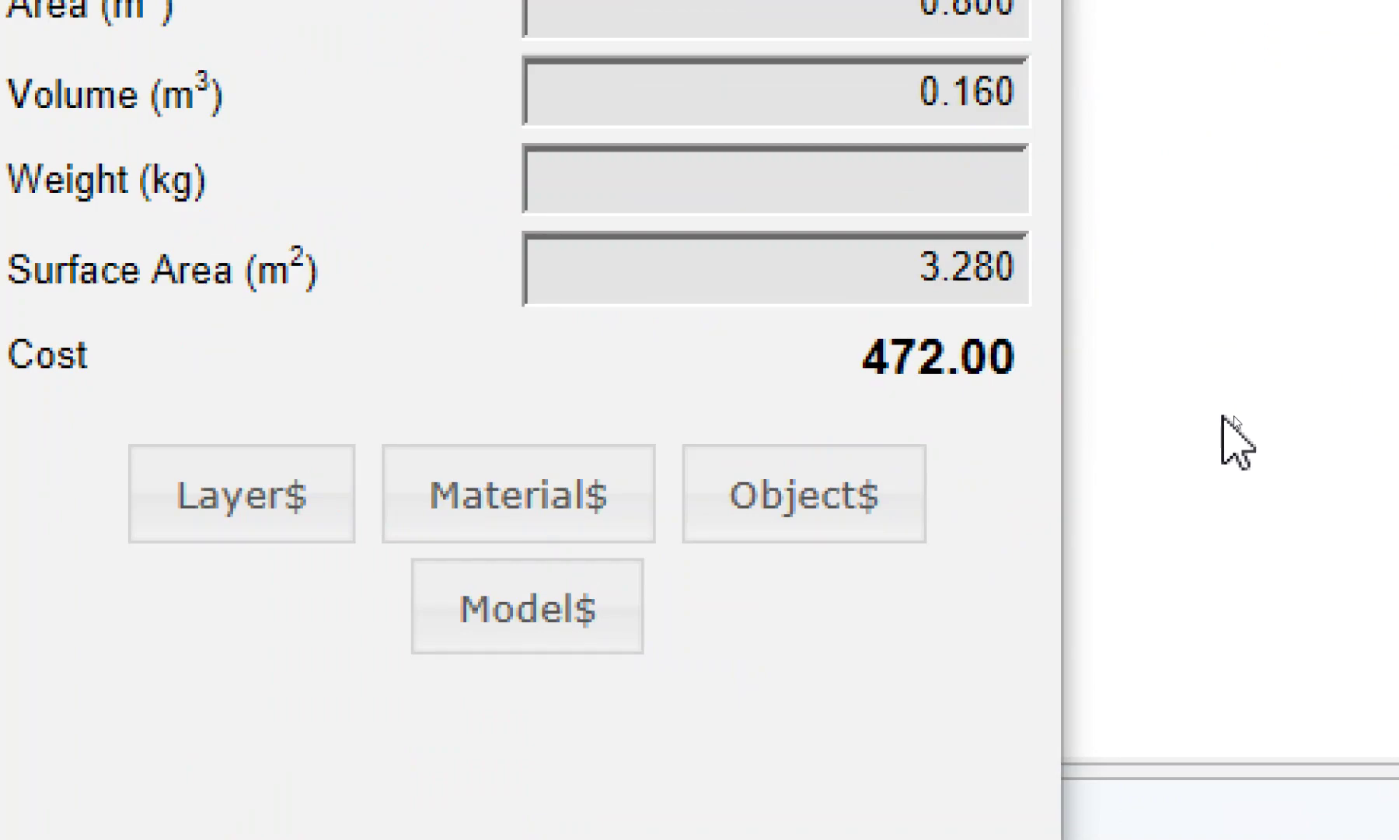
scroll(532, 246, up, 2)
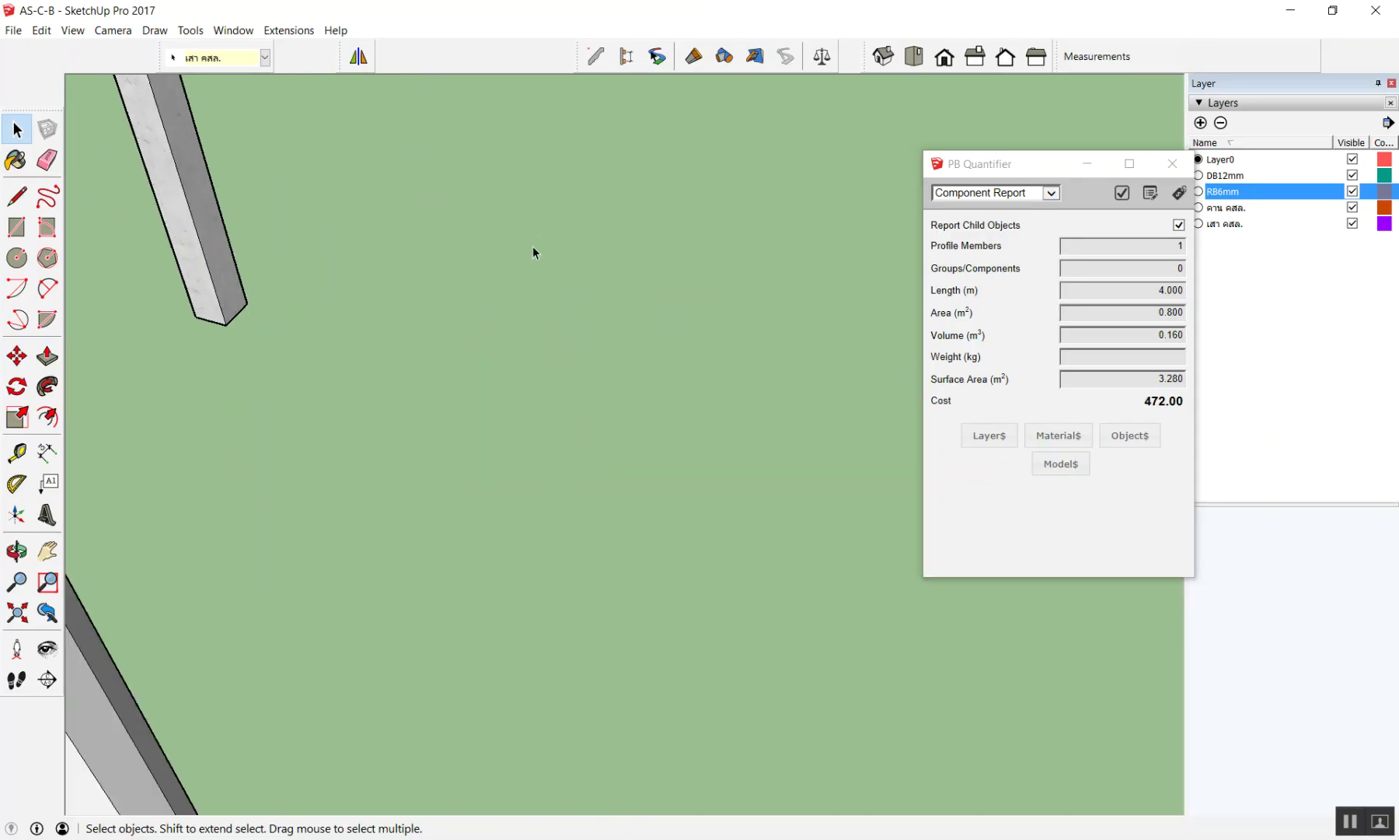
click(509, 268)
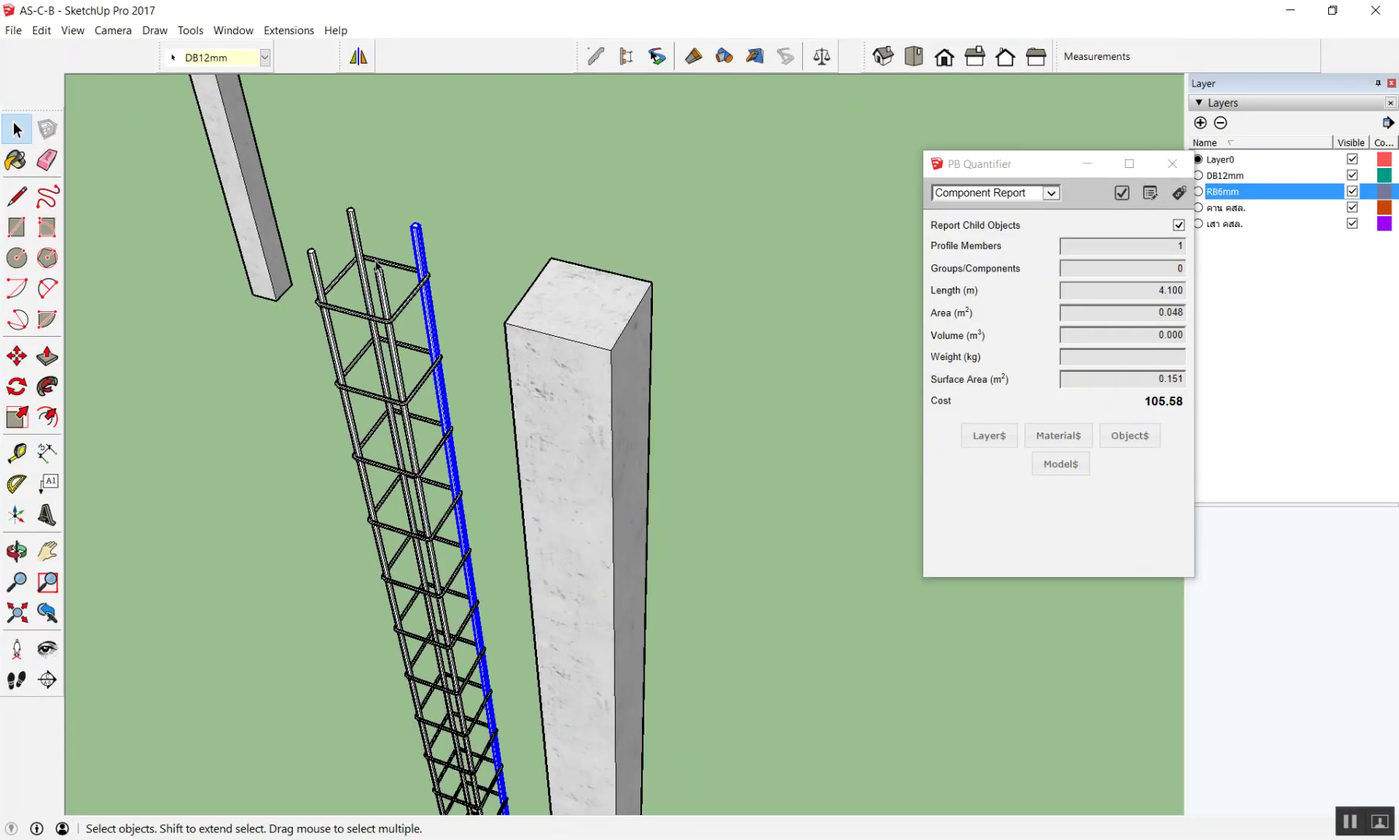
Step: Check the R6mm top stirrup's quantities, then close PB Quantifier and orbit the cage and shell
click(378, 263)
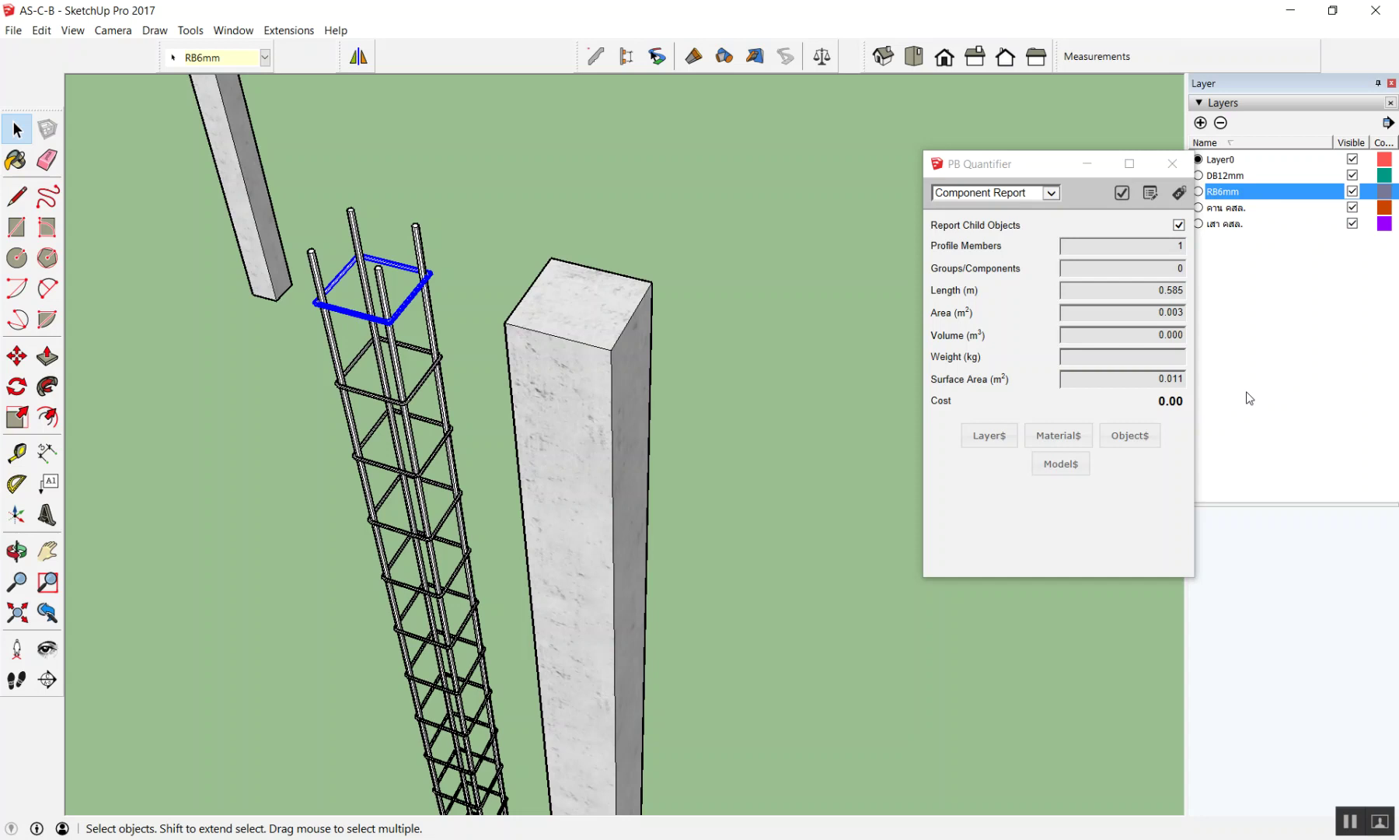
click(1172, 163)
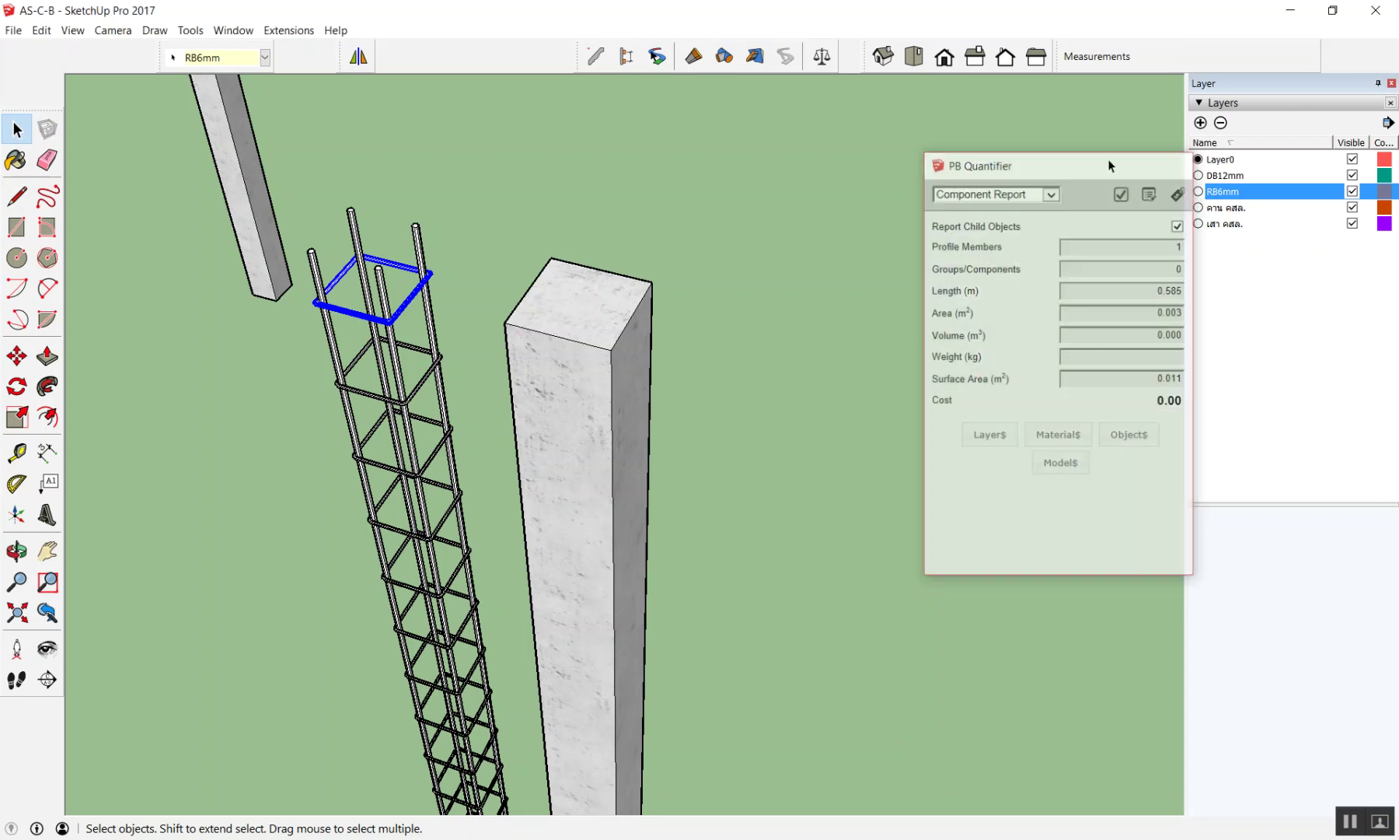
scroll(890, 299, down, 5)
scroll(892, 296, down, 3)
click(893, 294)
middle_drag(819, 288, 669, 199)
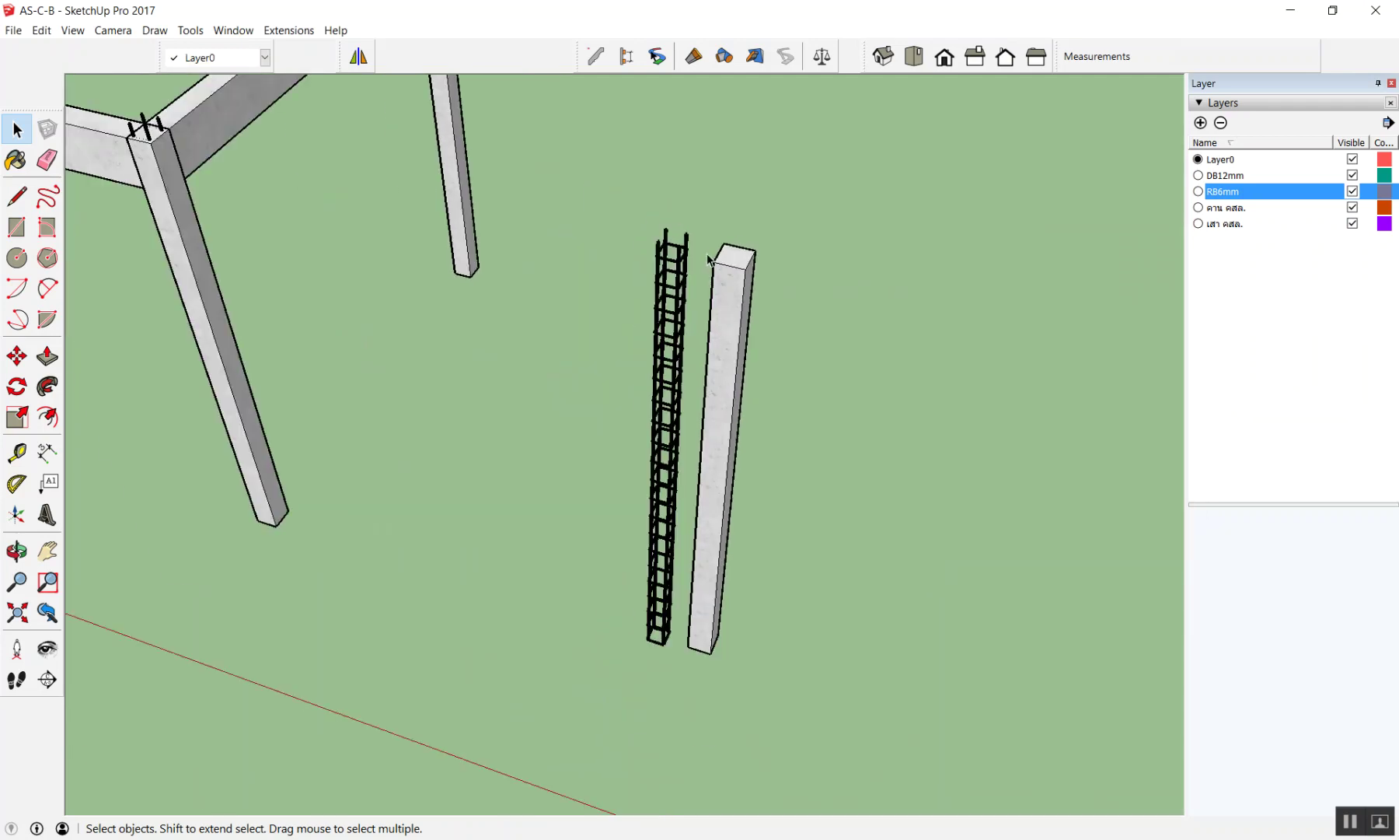
Step: Delete the separated rebar cage and concrete shell
drag(614, 205, 887, 693)
key(Delete)
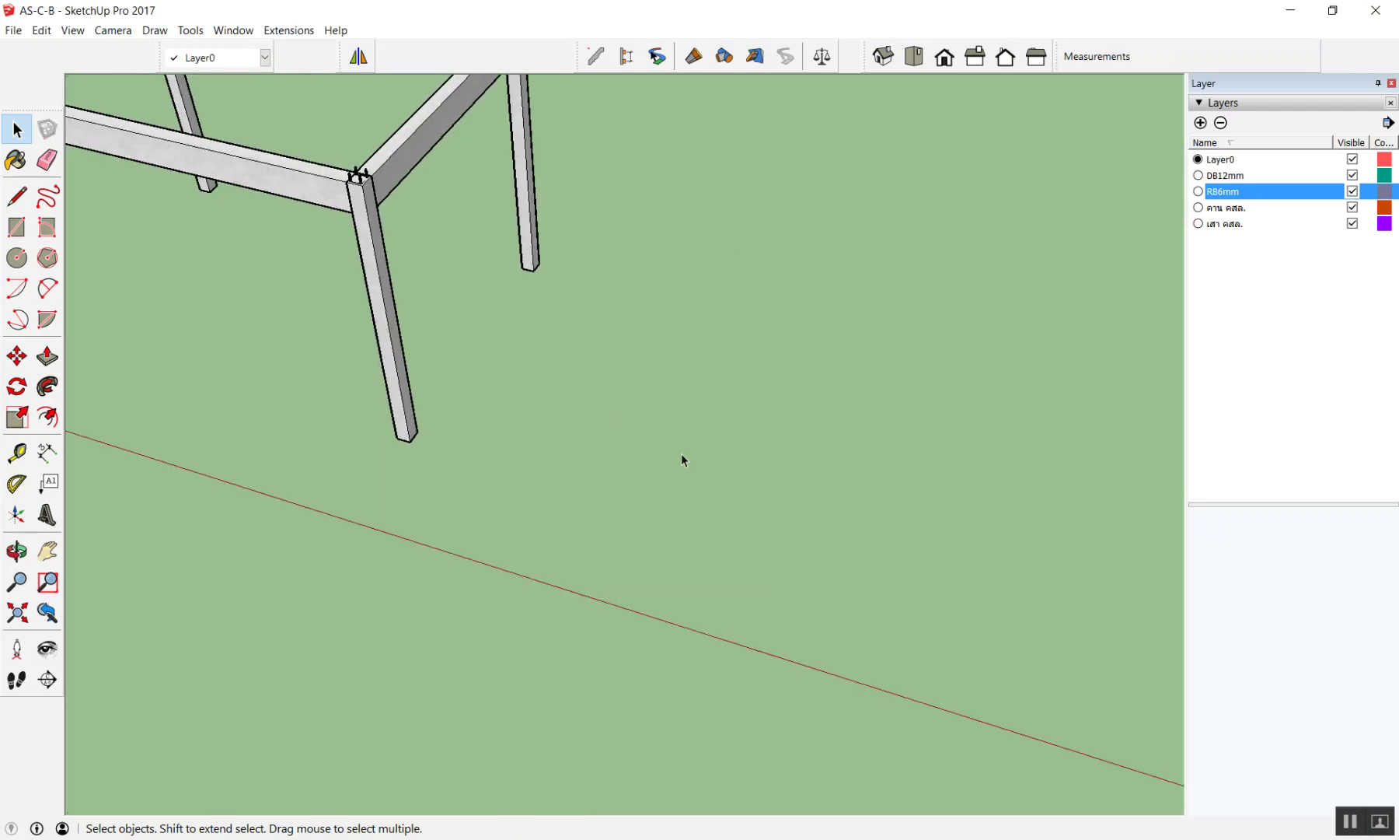
middle_drag(684, 459, 752, 350)
scroll(855, 365, down, 5)
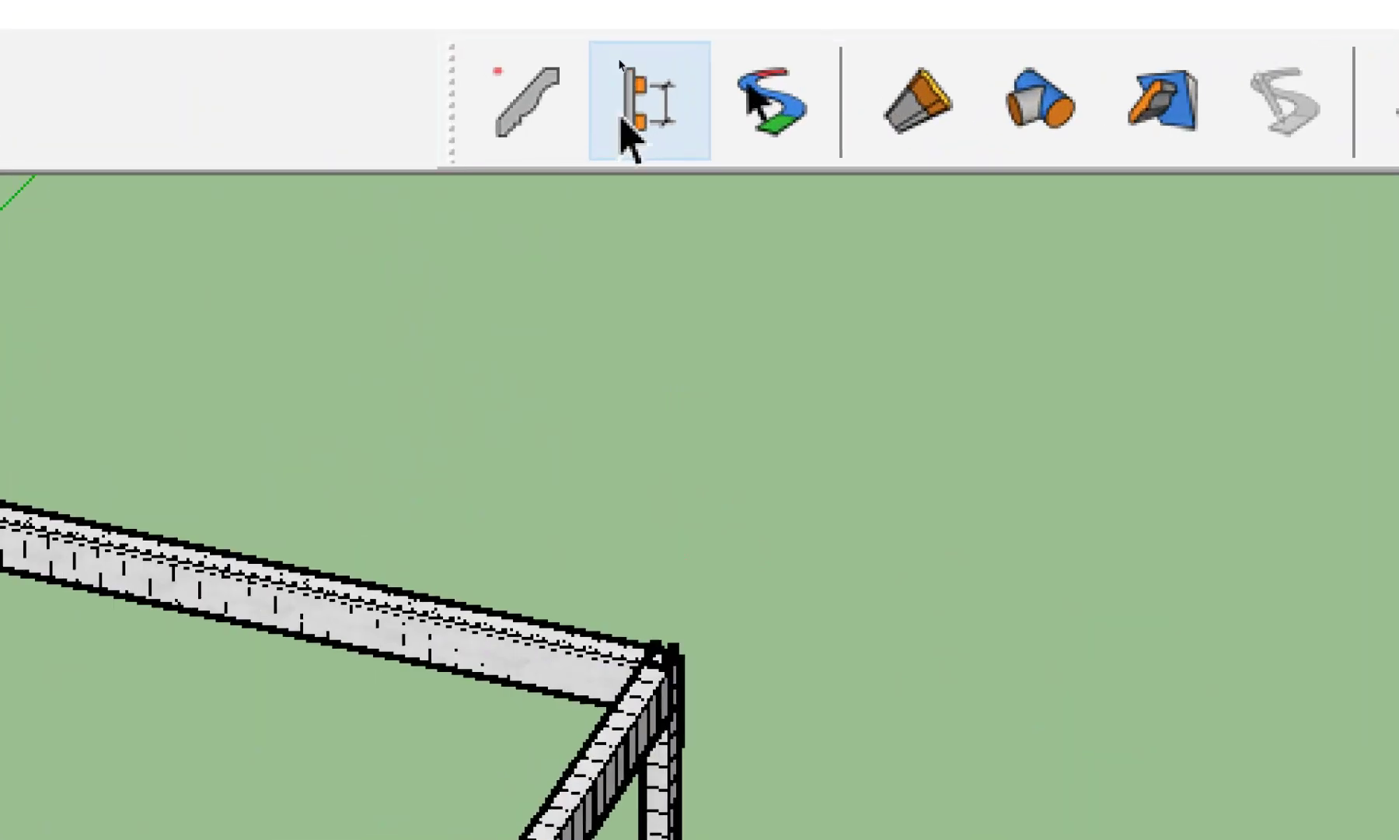
Step: Open PB Assembler and eyedrop the C1 assembly from the model
click(621, 113)
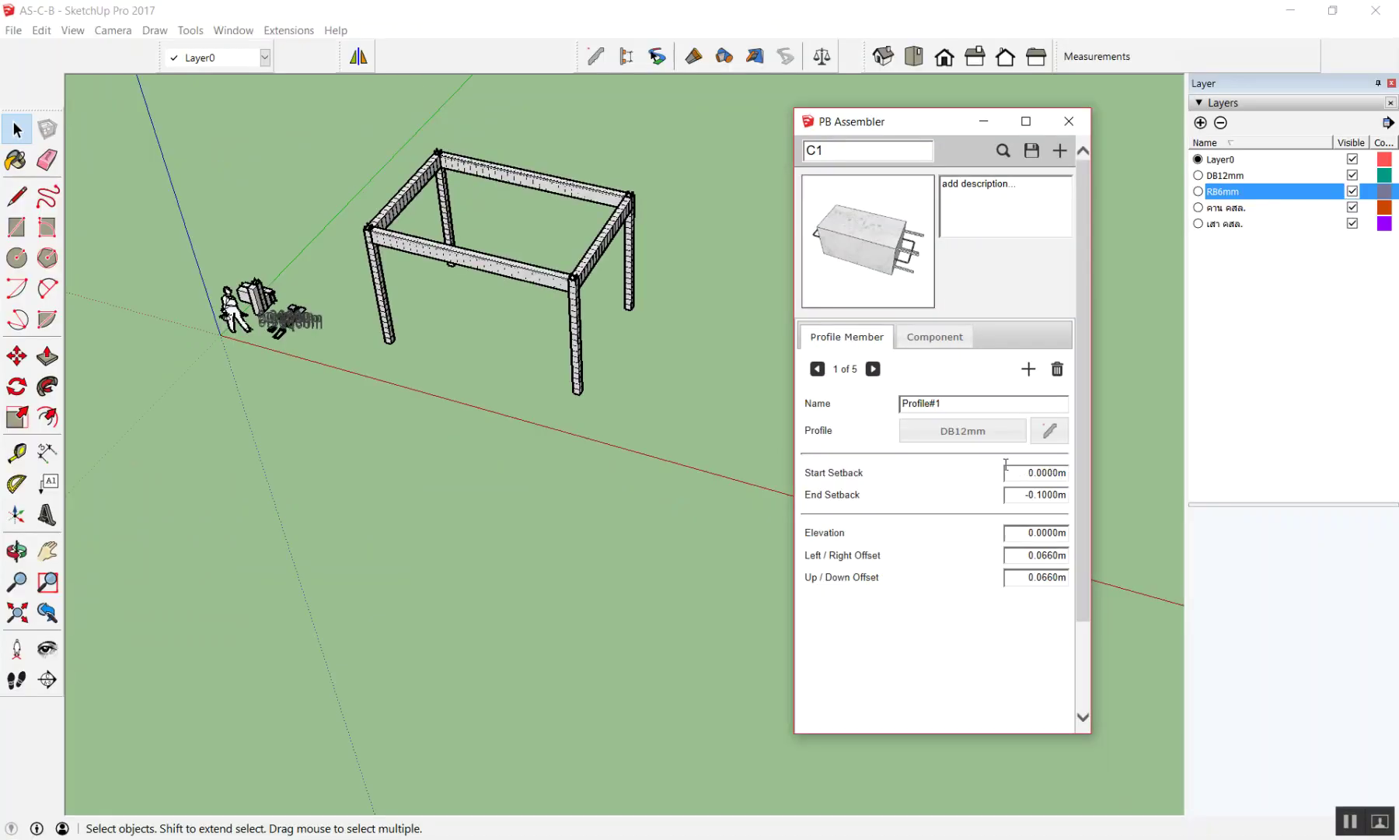
scroll(993, 638, down, 3)
click(1013, 706)
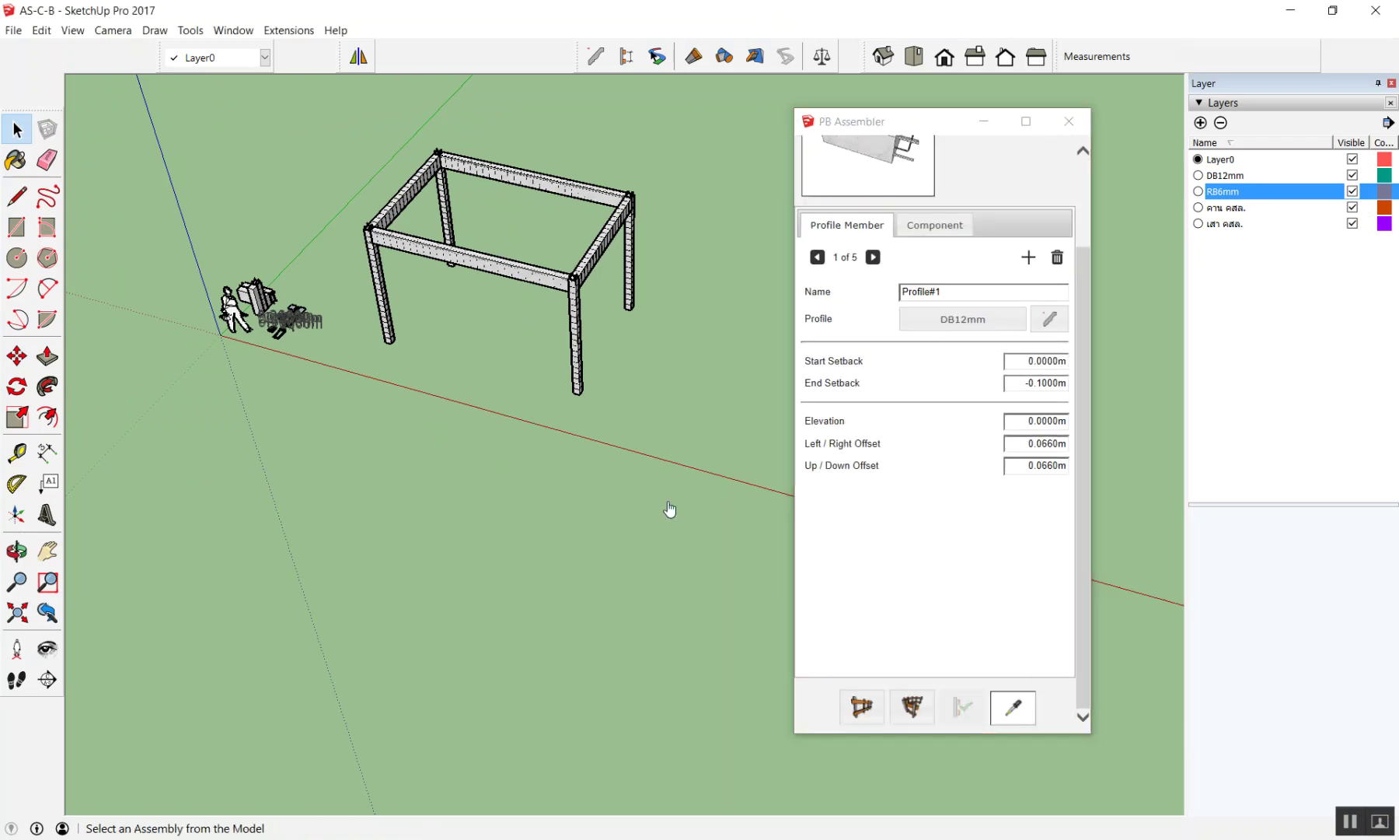
scroll(257, 280, up, 3)
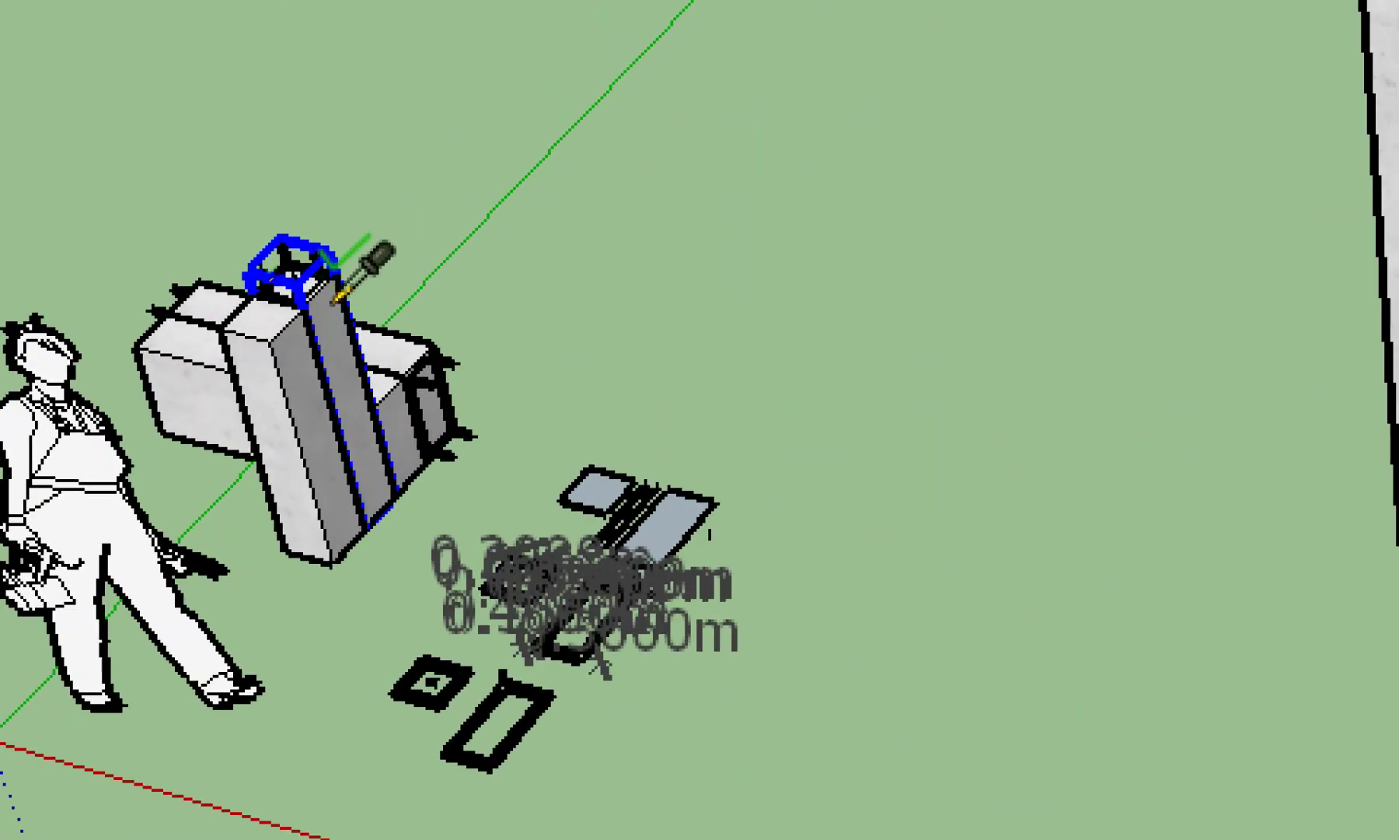
scroll(268, 277, up, 3)
scroll(267, 278, up, 3)
key(space)
Step: Draw a new 4 m C1 column apart from the frame and select it
scroll(257, 278, down, 5)
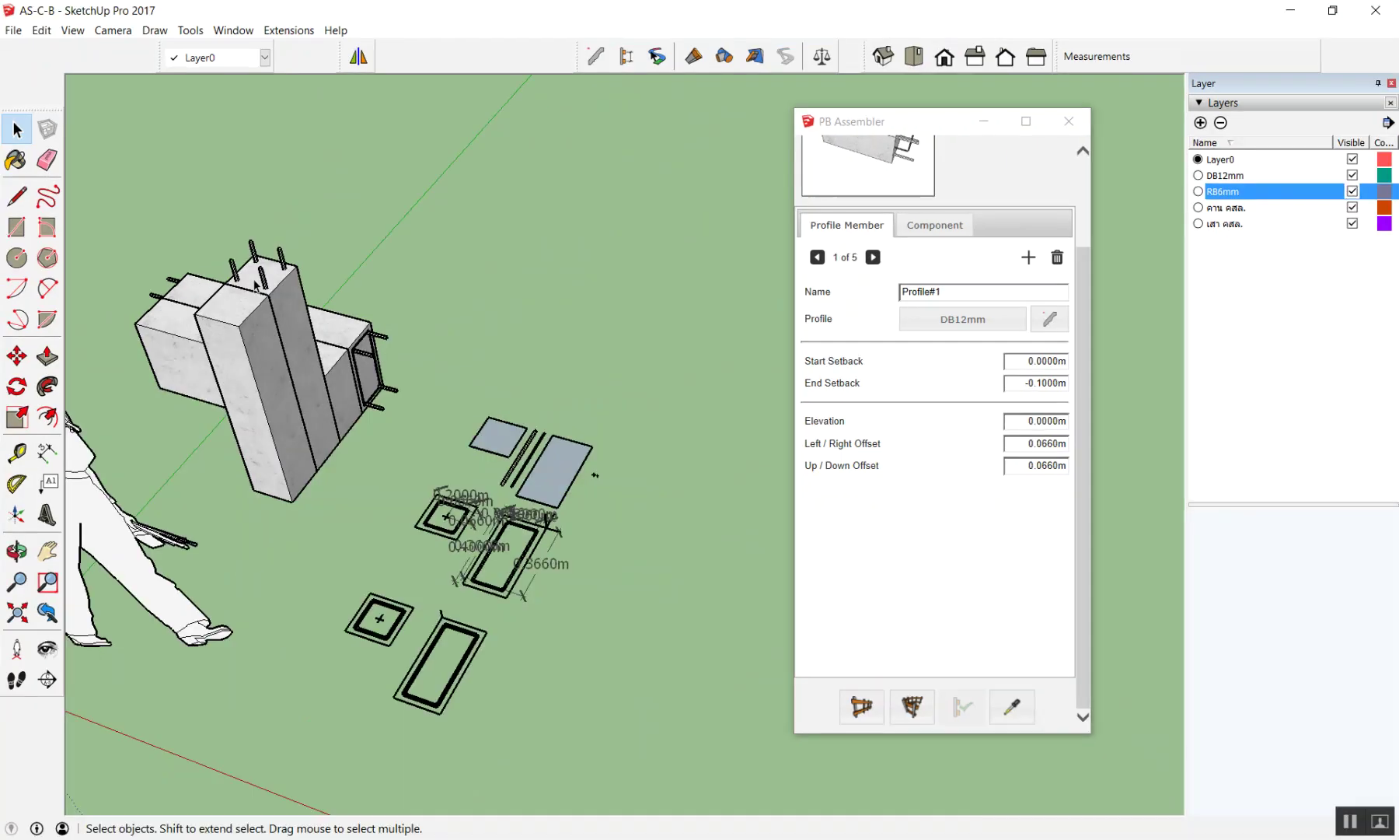
scroll(194, 271, down, 3)
scroll(194, 270, down, 3)
scroll(195, 270, down, 3)
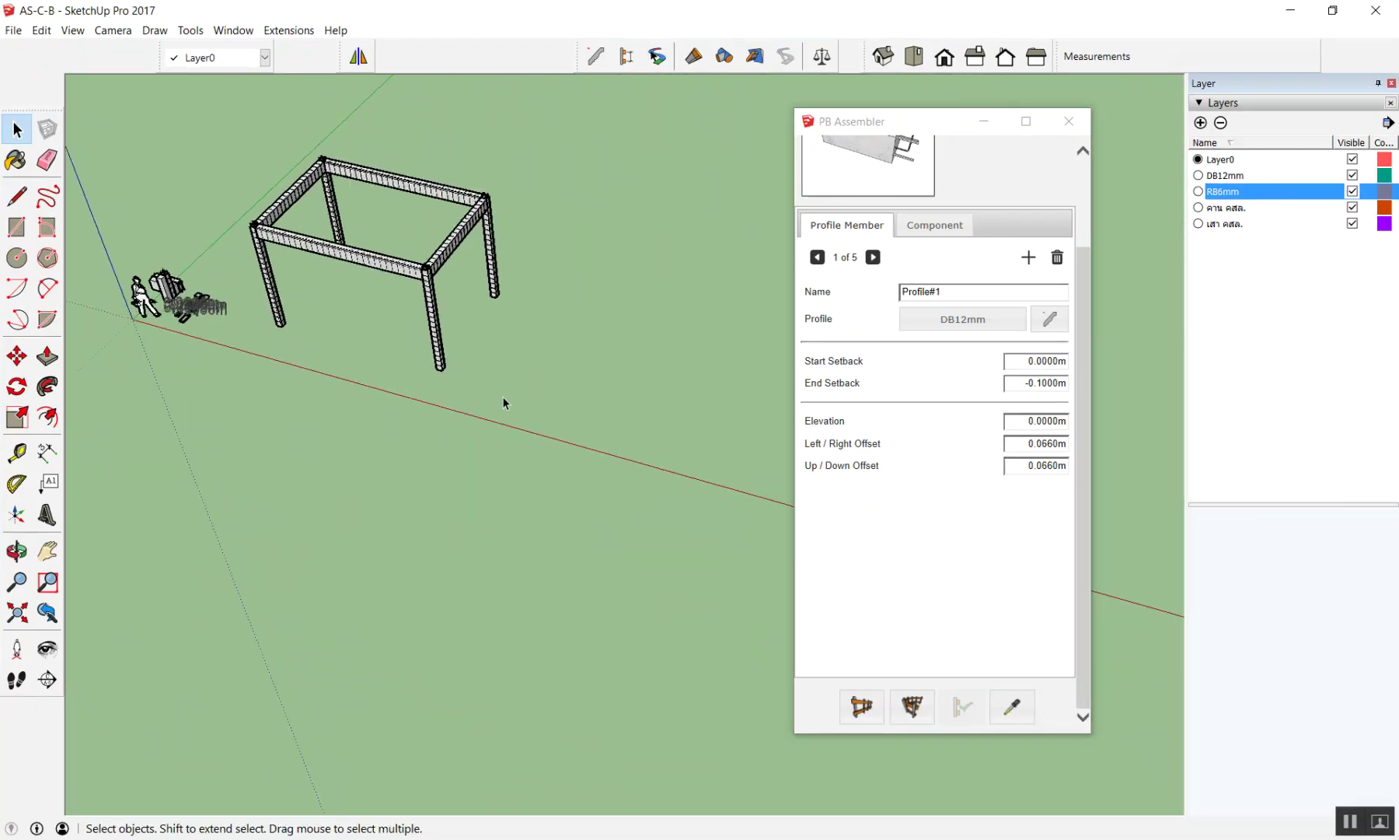
click(862, 706)
click(610, 399)
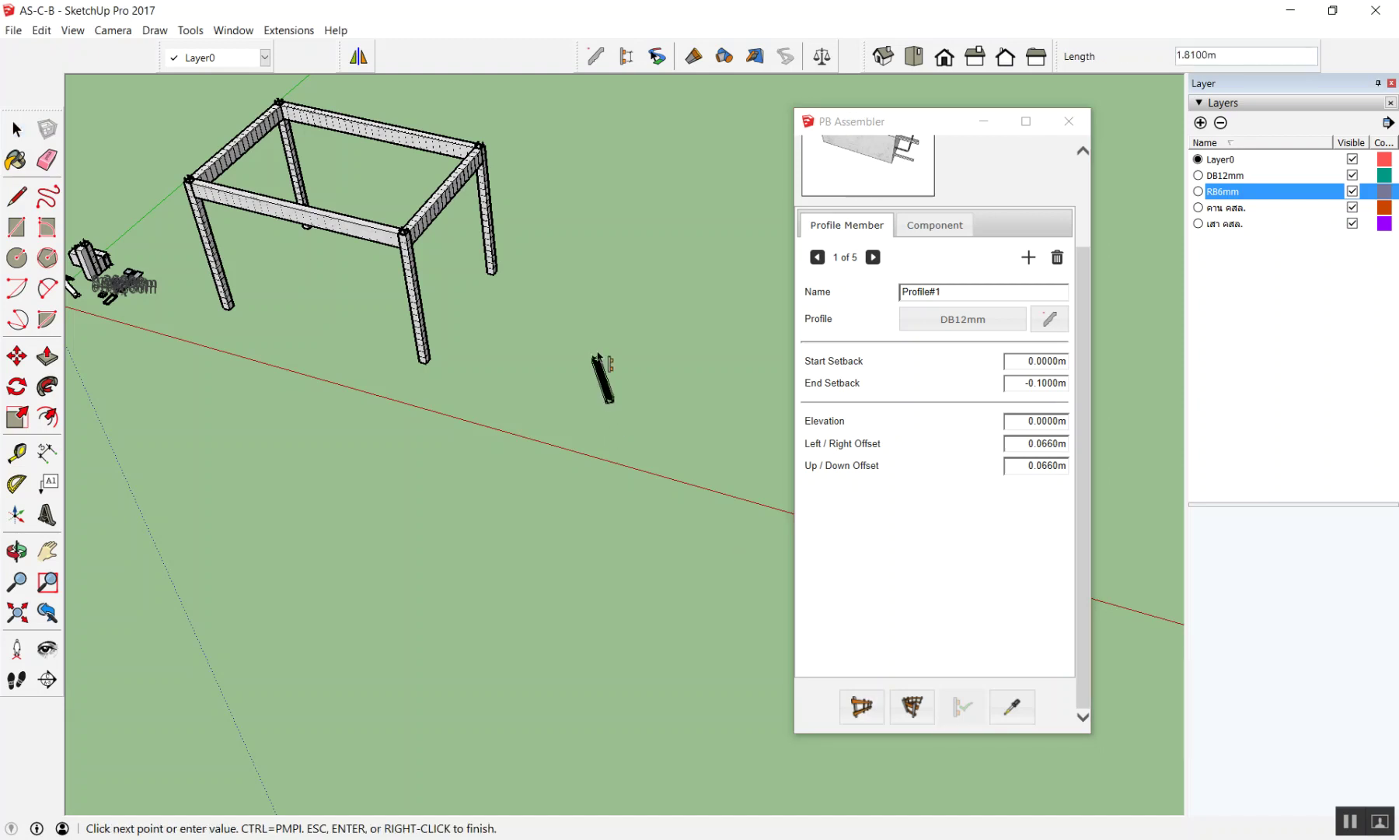
text(4)
key(Return)
key(space)
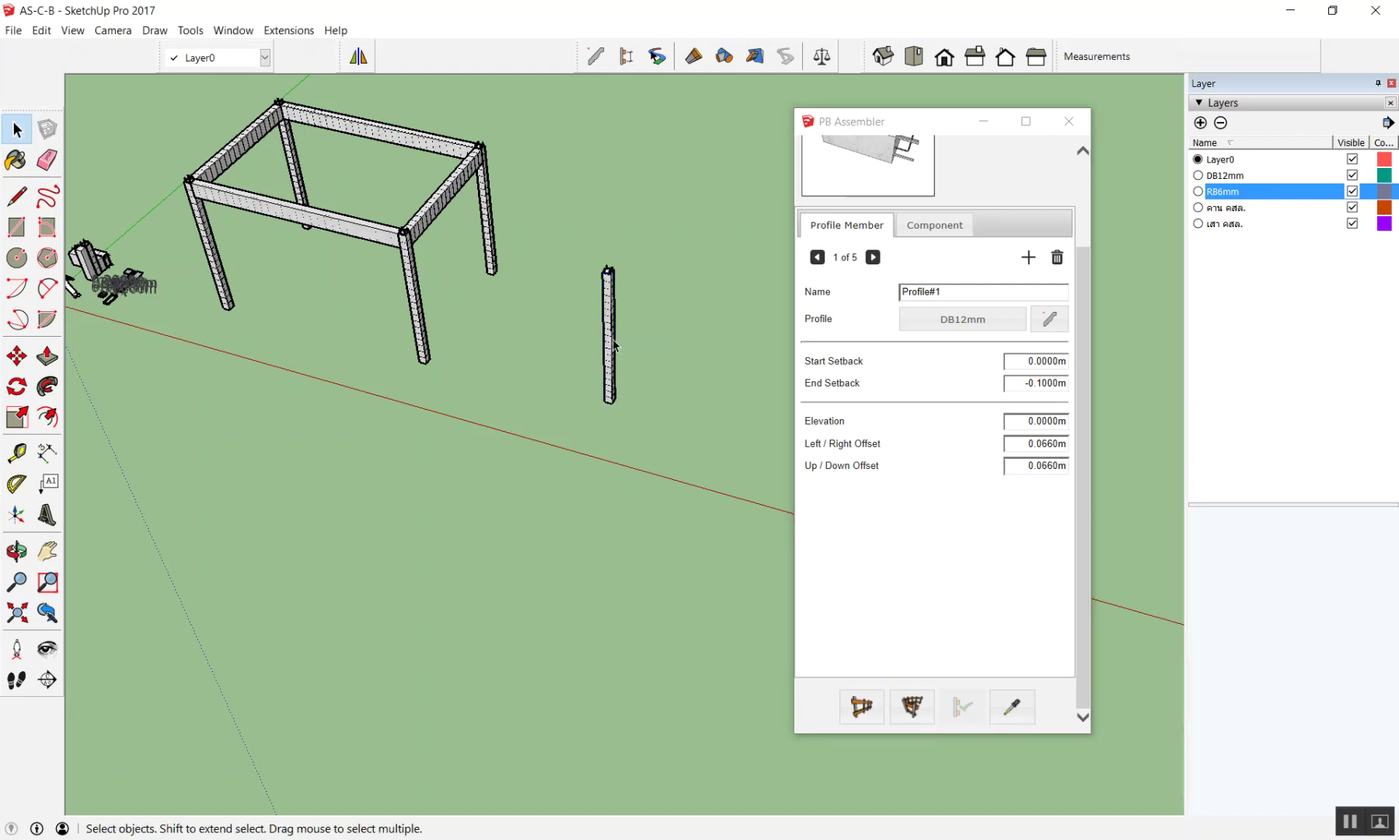
scroll(614, 361, up, 4)
scroll(614, 362, up, 5)
click(530, 196)
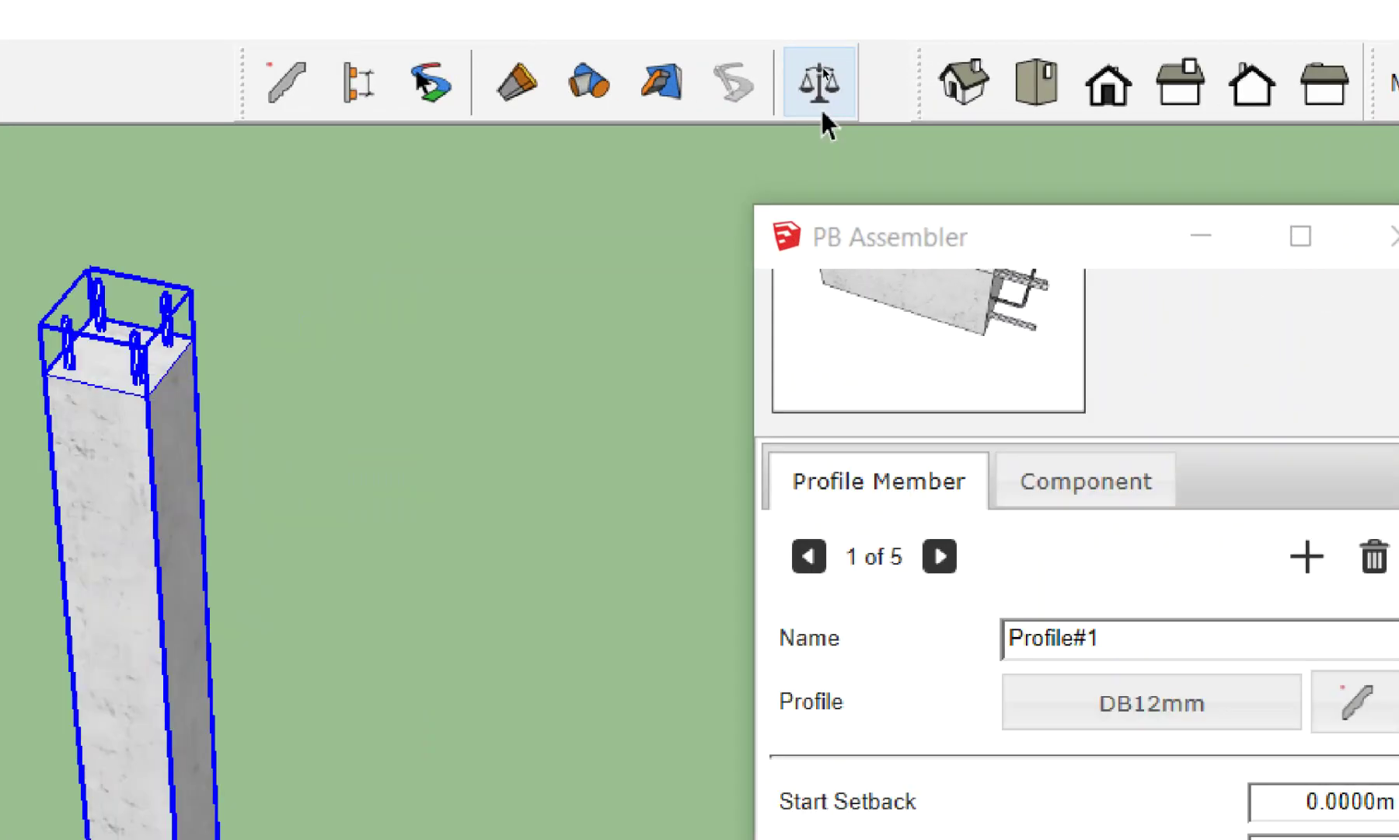
Step: Open the PB Quantifier report and enter the column group for editing
click(824, 113)
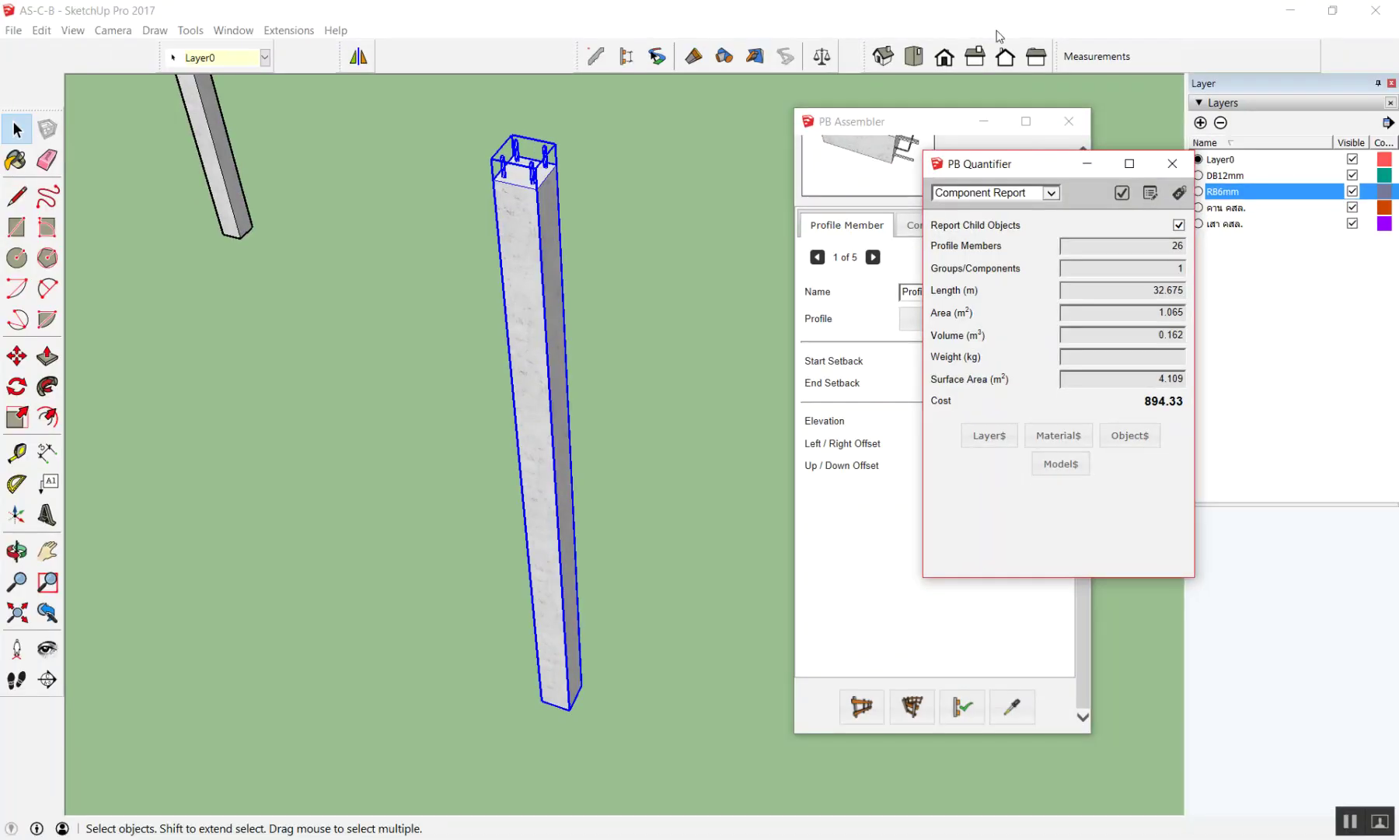
right_click(522, 221)
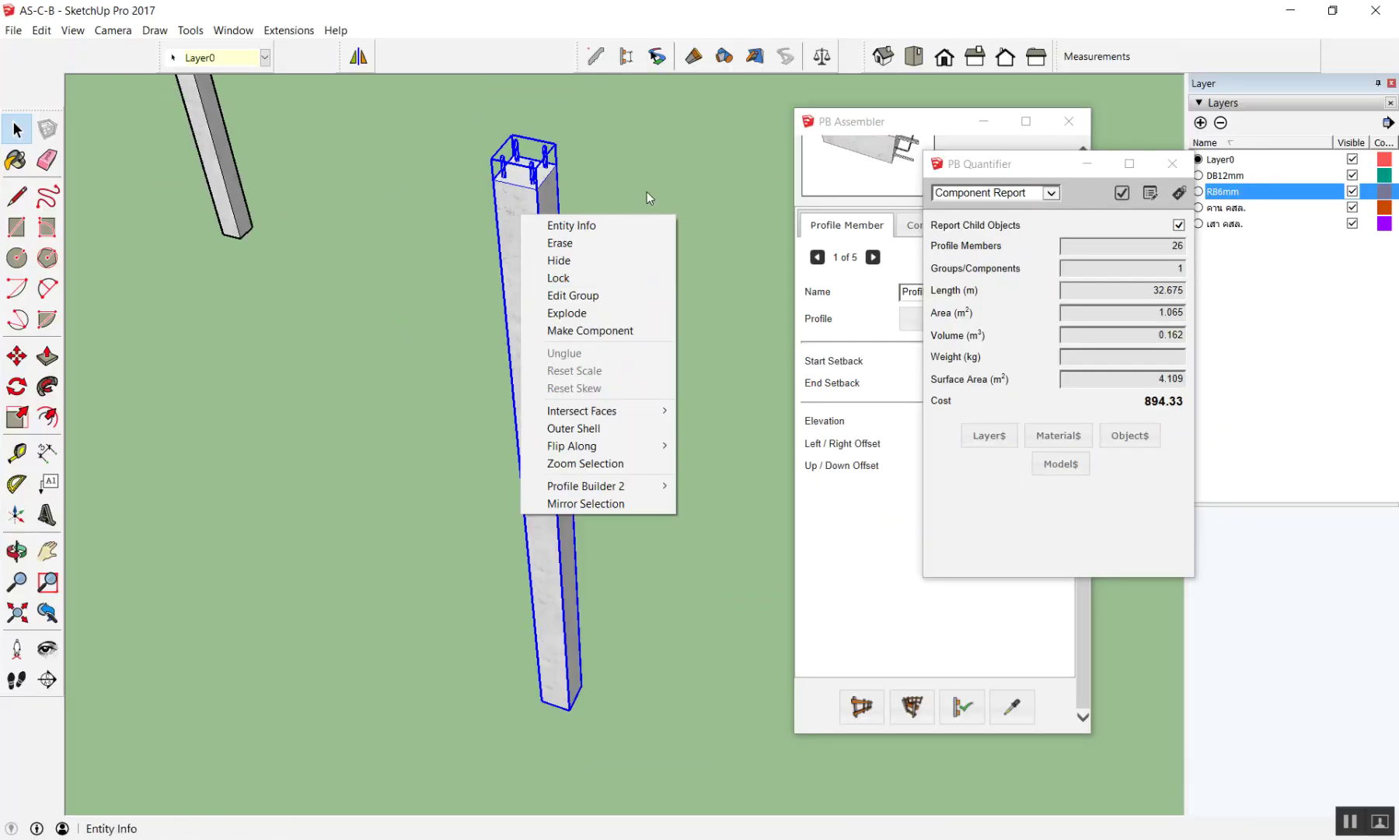
click(625, 184)
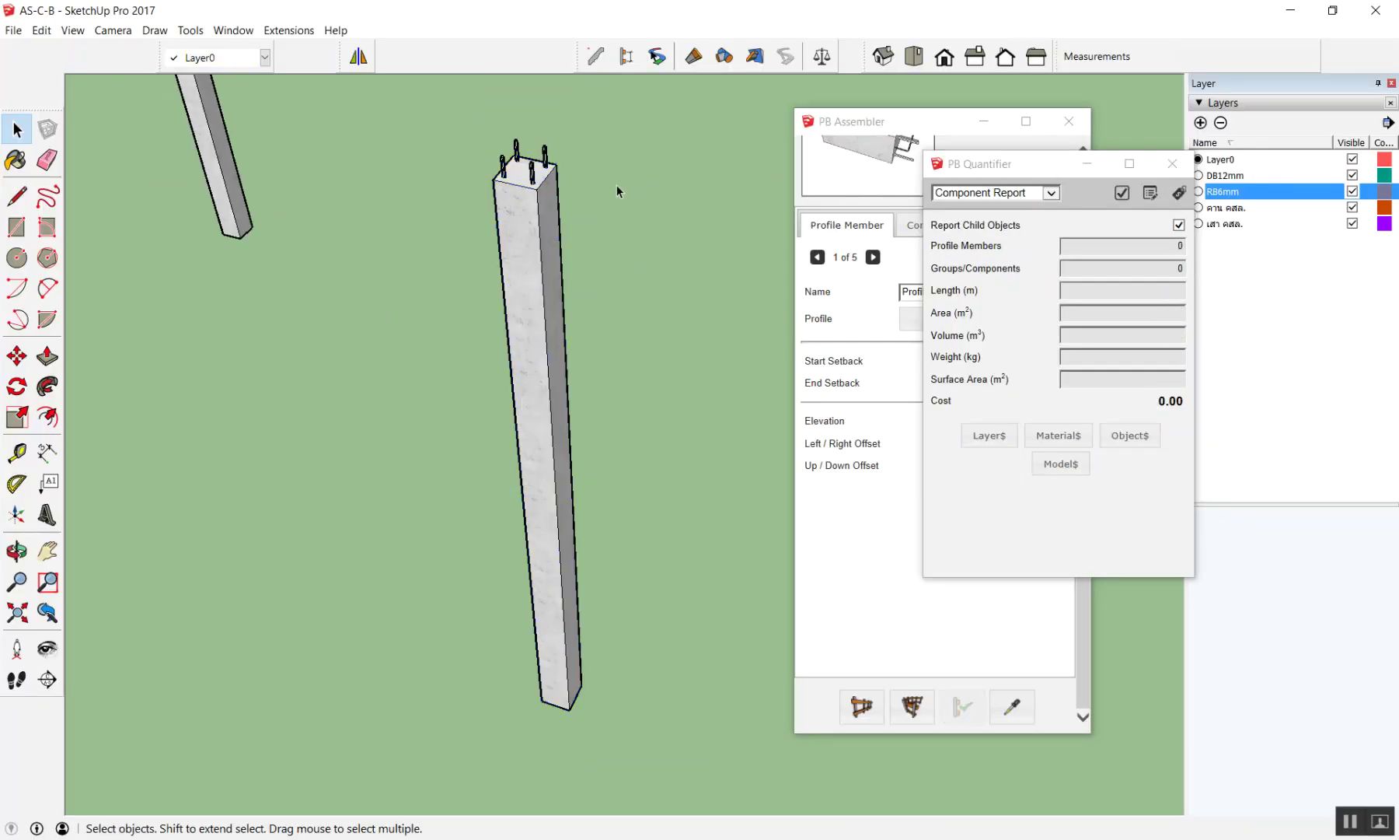
scroll(519, 131, up, 3)
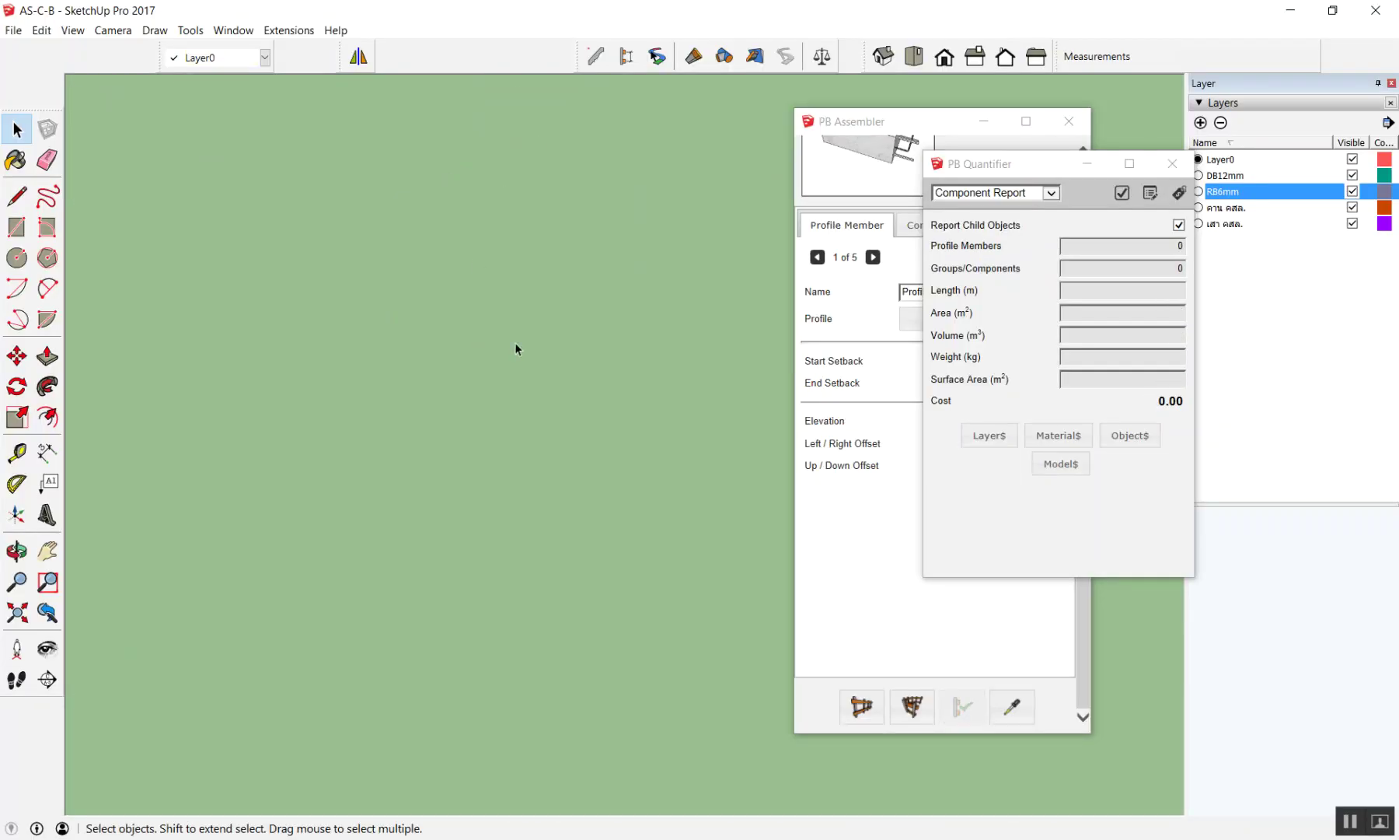
double_click(524, 358)
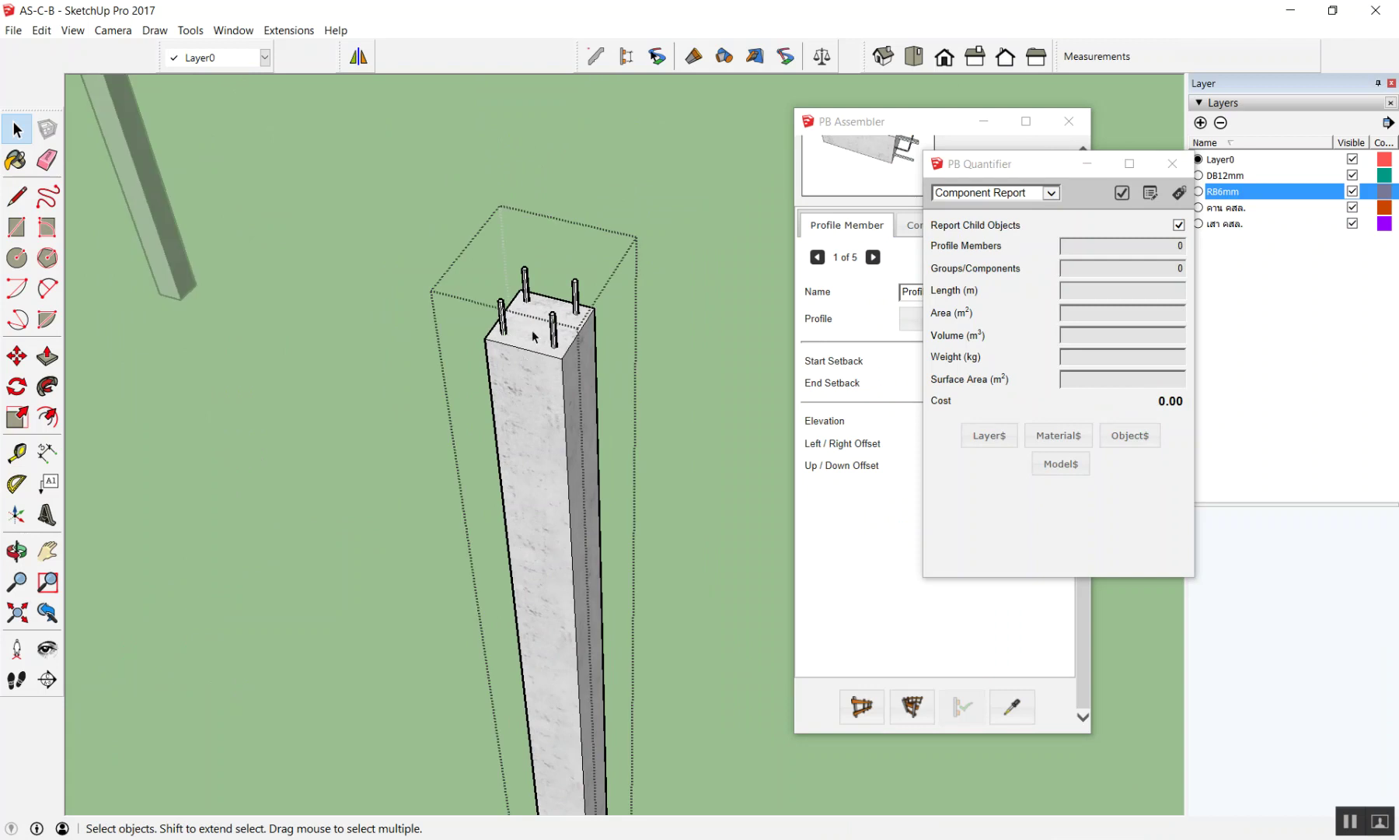
Step: Re-enter the column group and turn on Back Edges with K so the rebar shows dashed
click(620, 224)
double_click(533, 354)
click(715, 257)
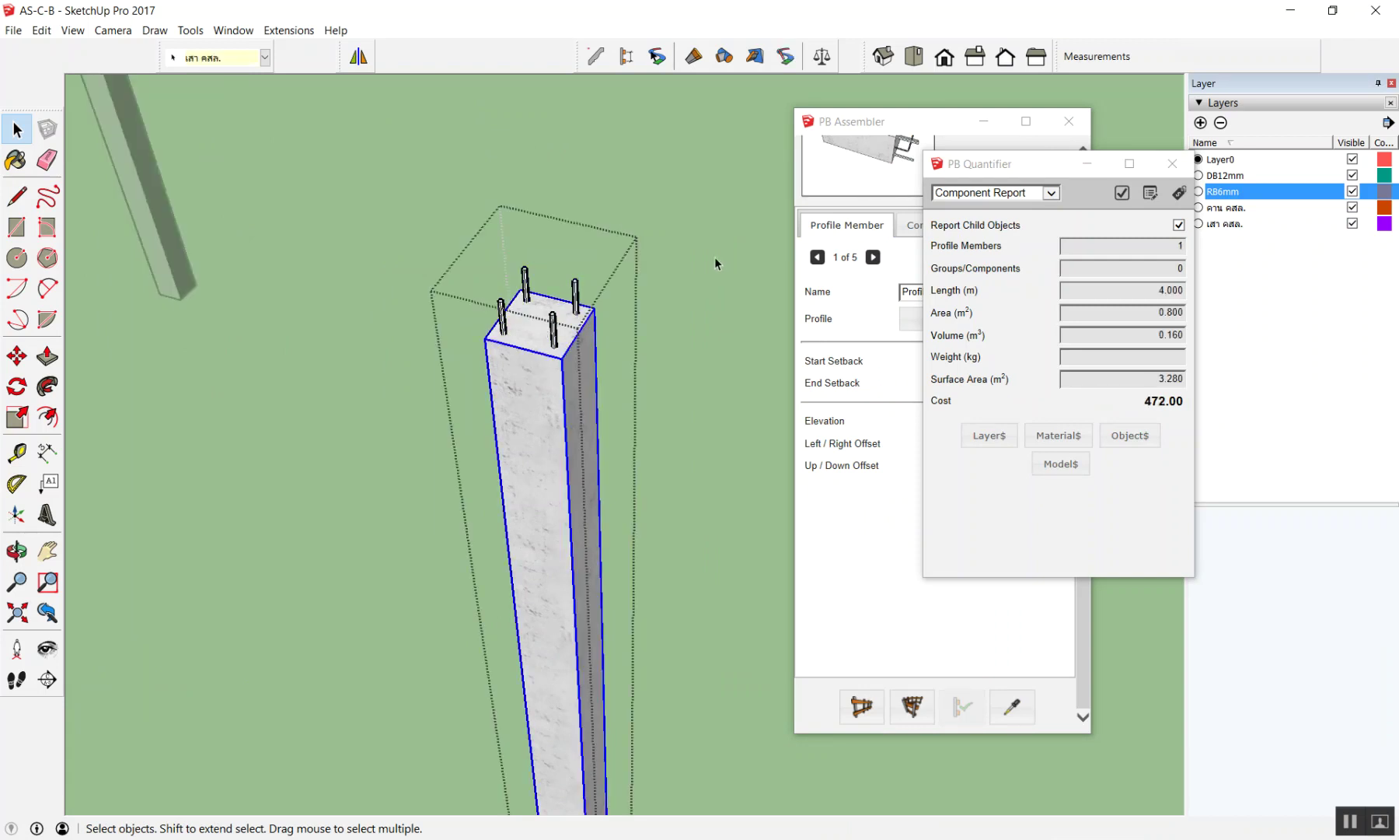
double_click(542, 365)
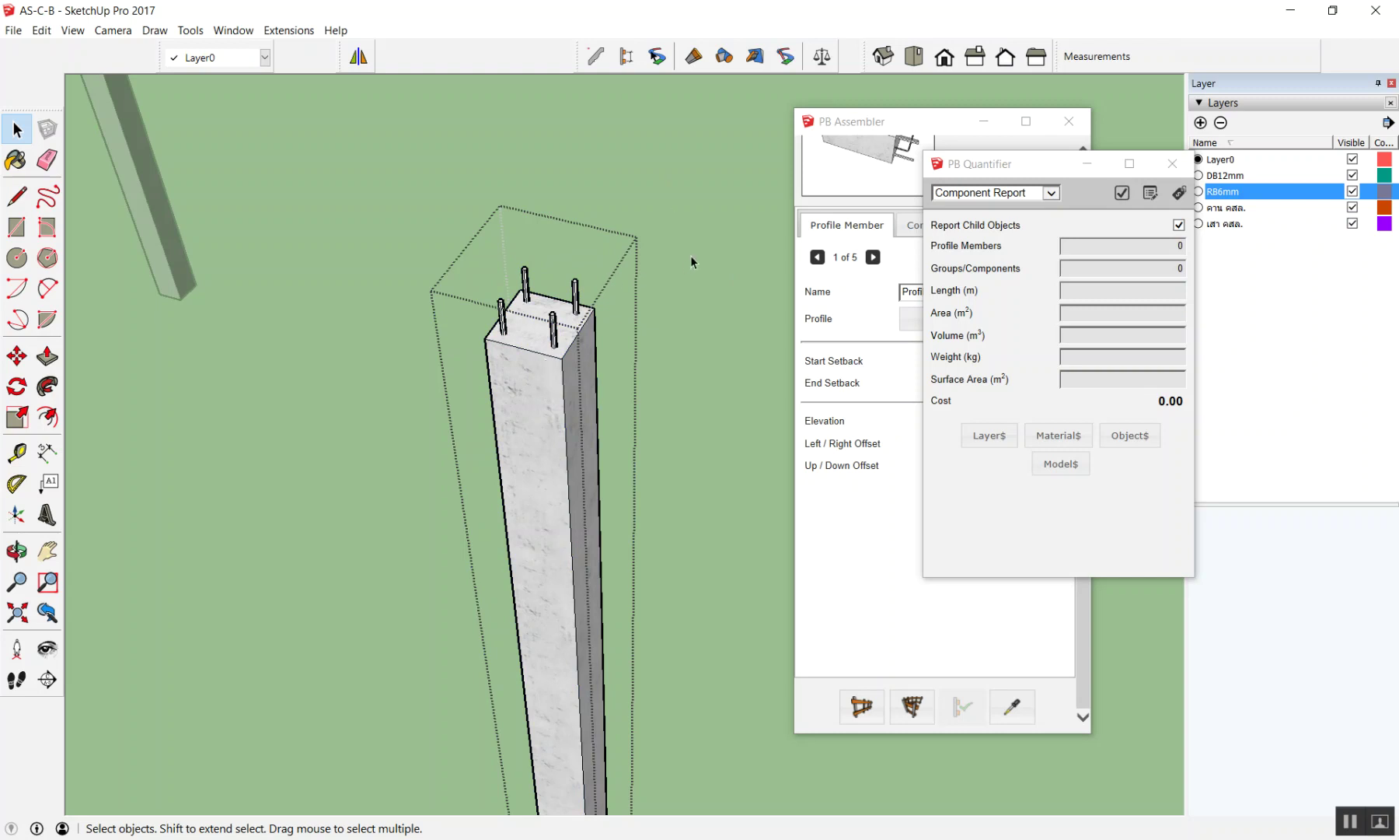
click(692, 261)
double_click(515, 367)
key(k)
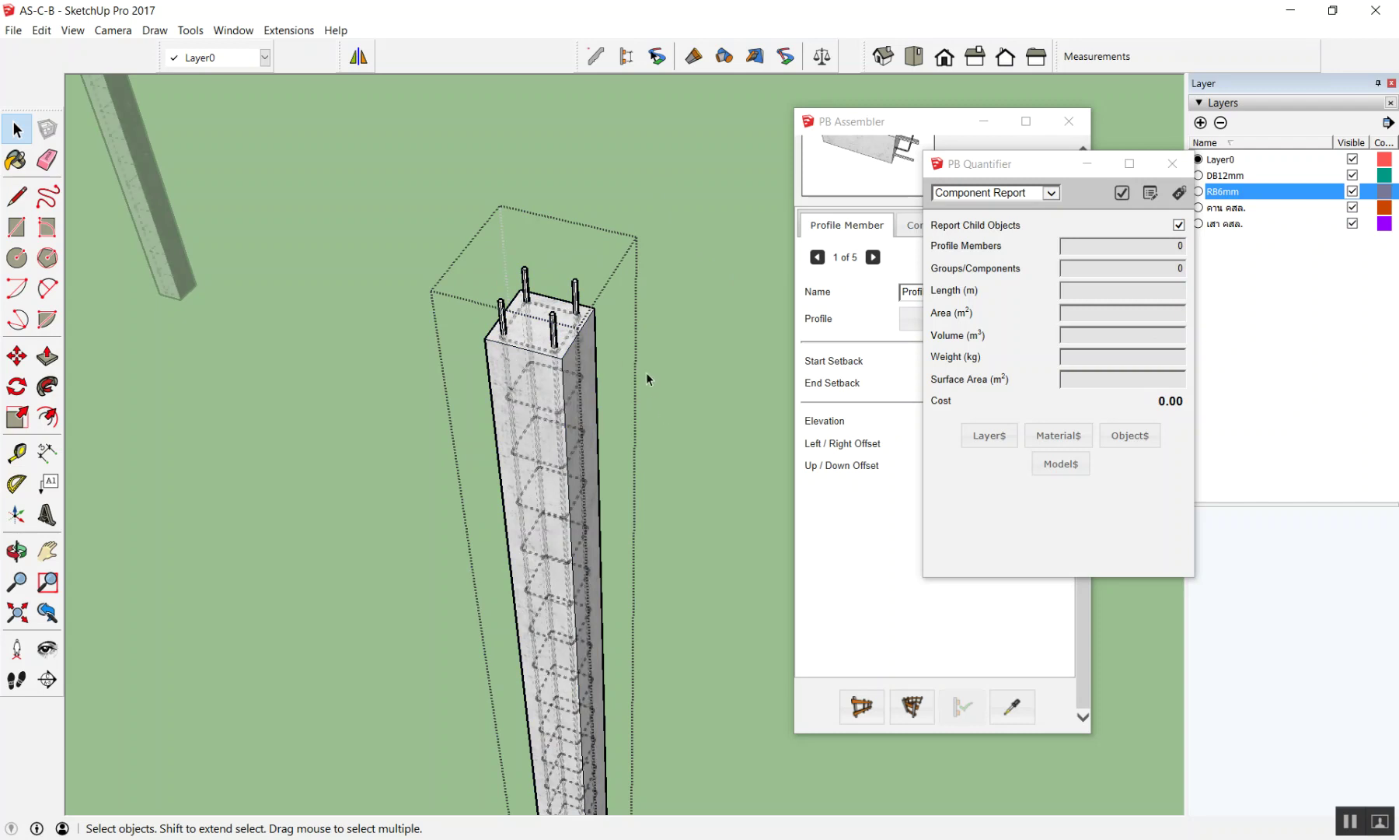
scroll(610, 349, up, 5)
scroll(576, 349, down, 4)
scroll(463, 403, up, 2)
scroll(505, 449, up, 1)
click(490, 447)
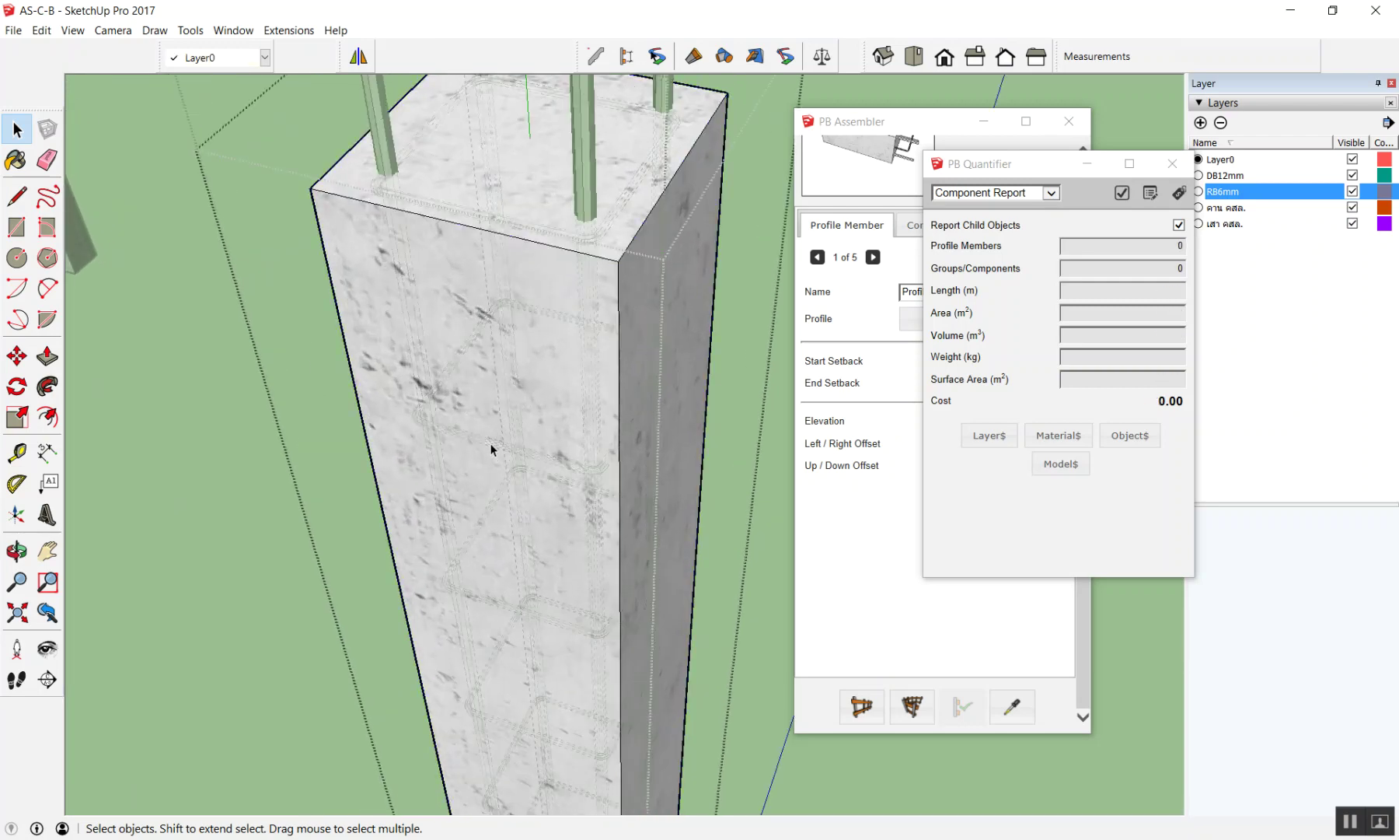
double_click(491, 447)
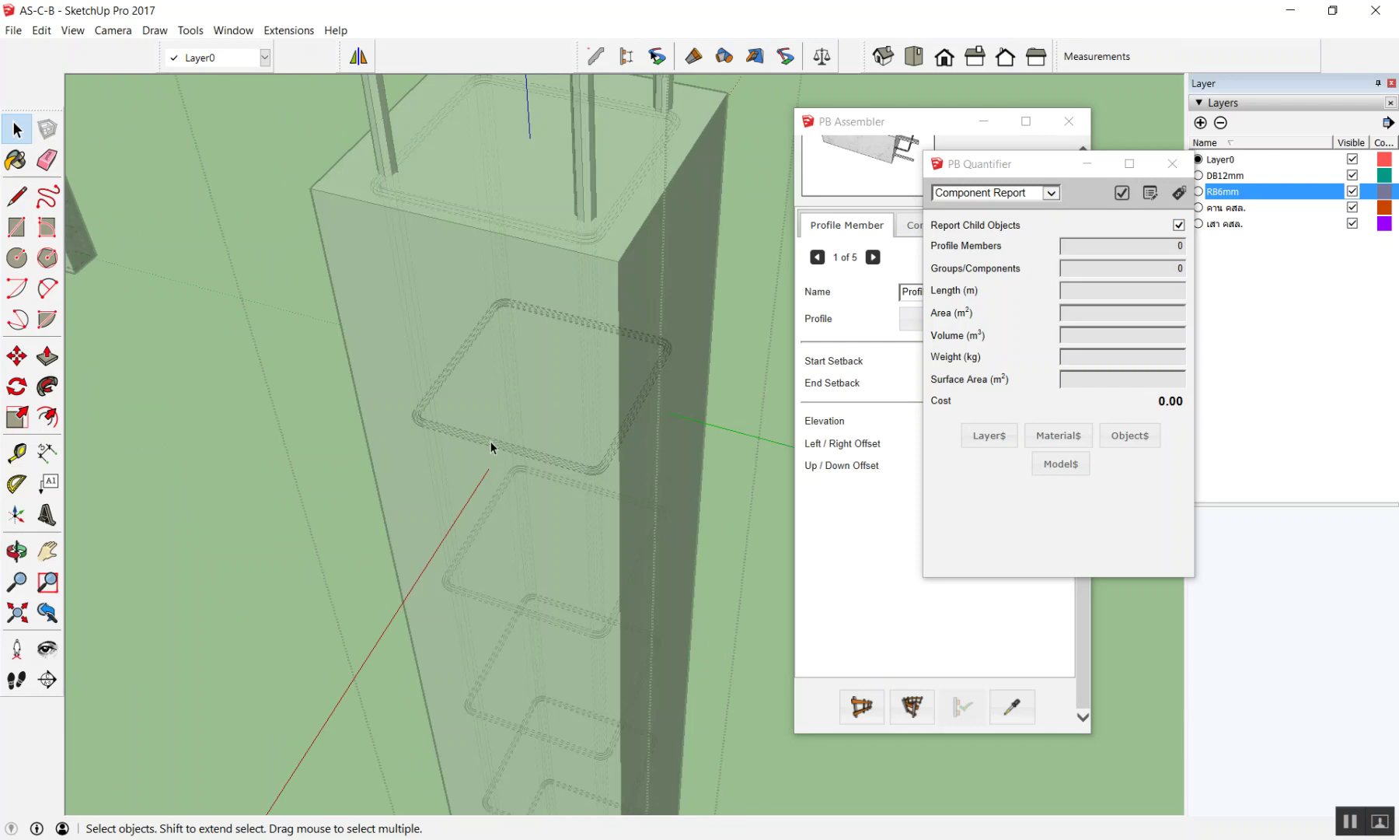
scroll(475, 420, down, 3)
scroll(306, 358, down, 2)
click(264, 355)
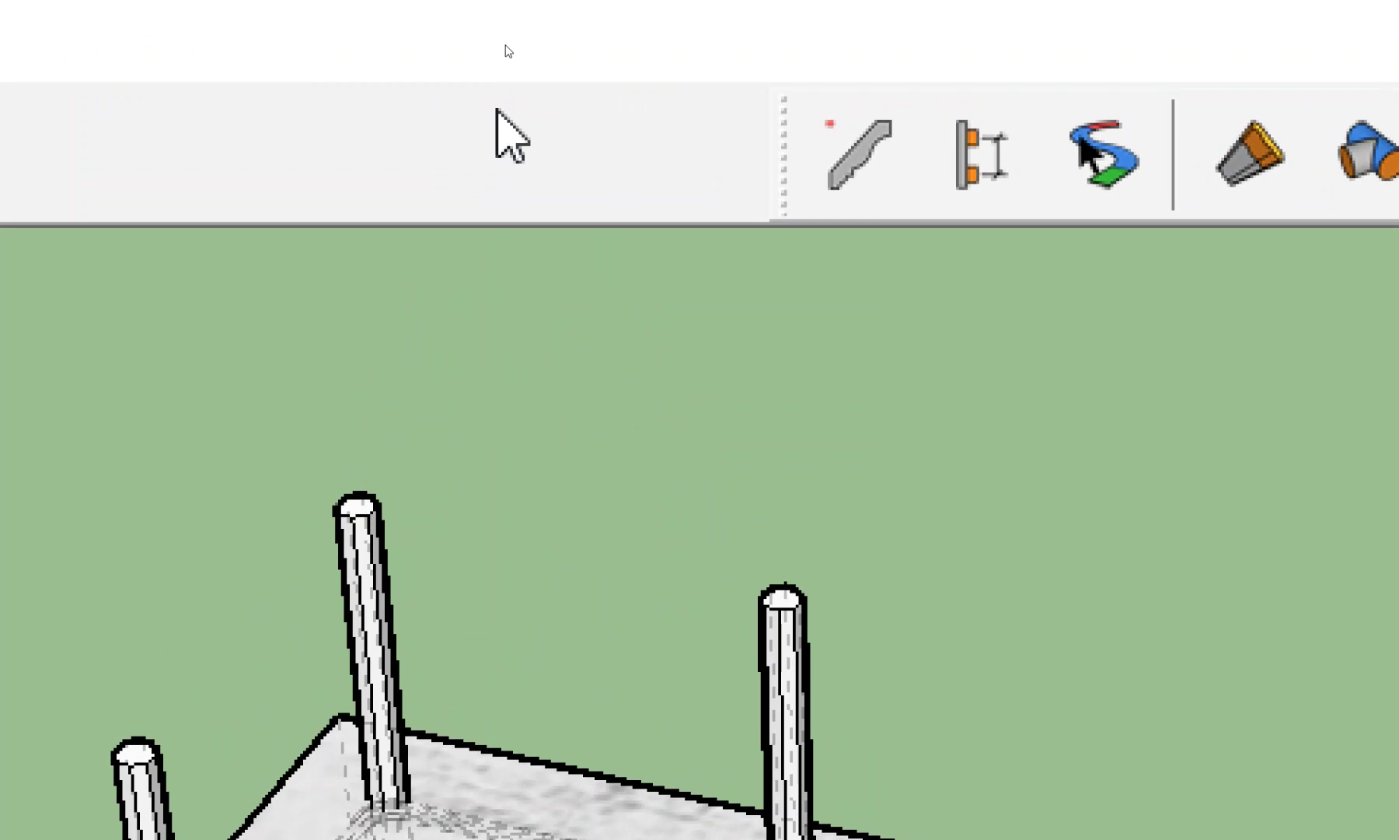
Step: Enable the Styles toolbar as a floating panel and switch the view to X-Ray
right_click(480, 113)
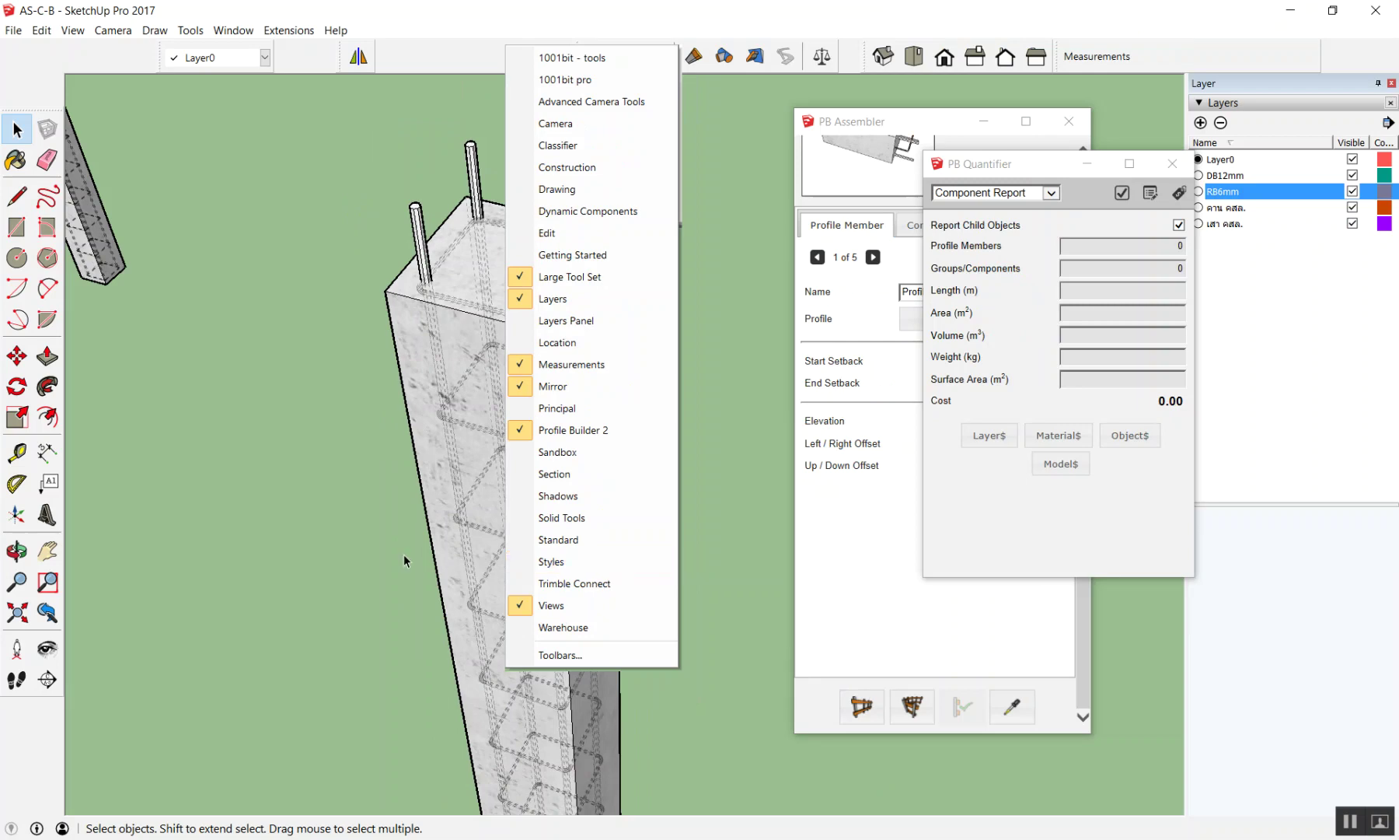
click(283, 251)
right_click(441, 59)
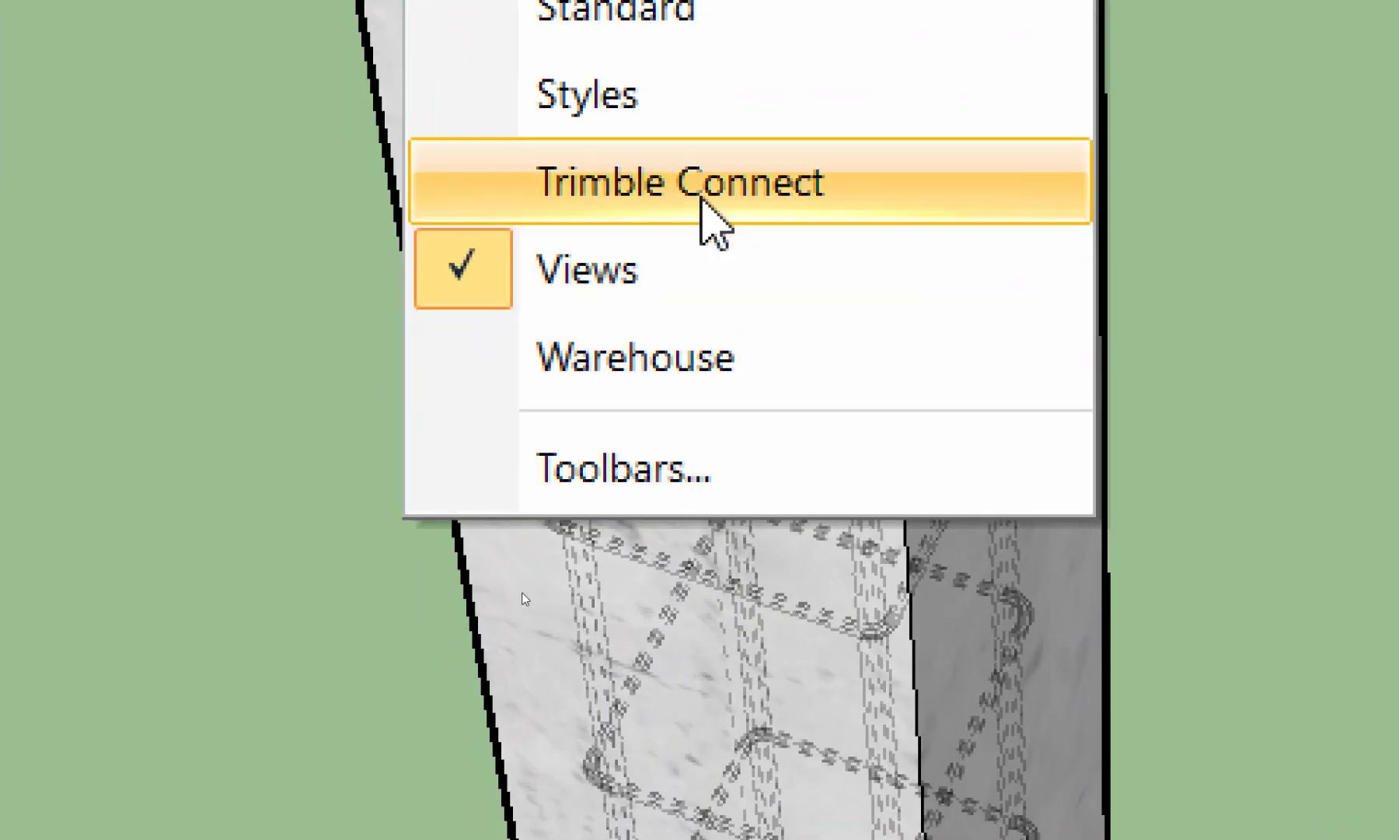
click(777, 253)
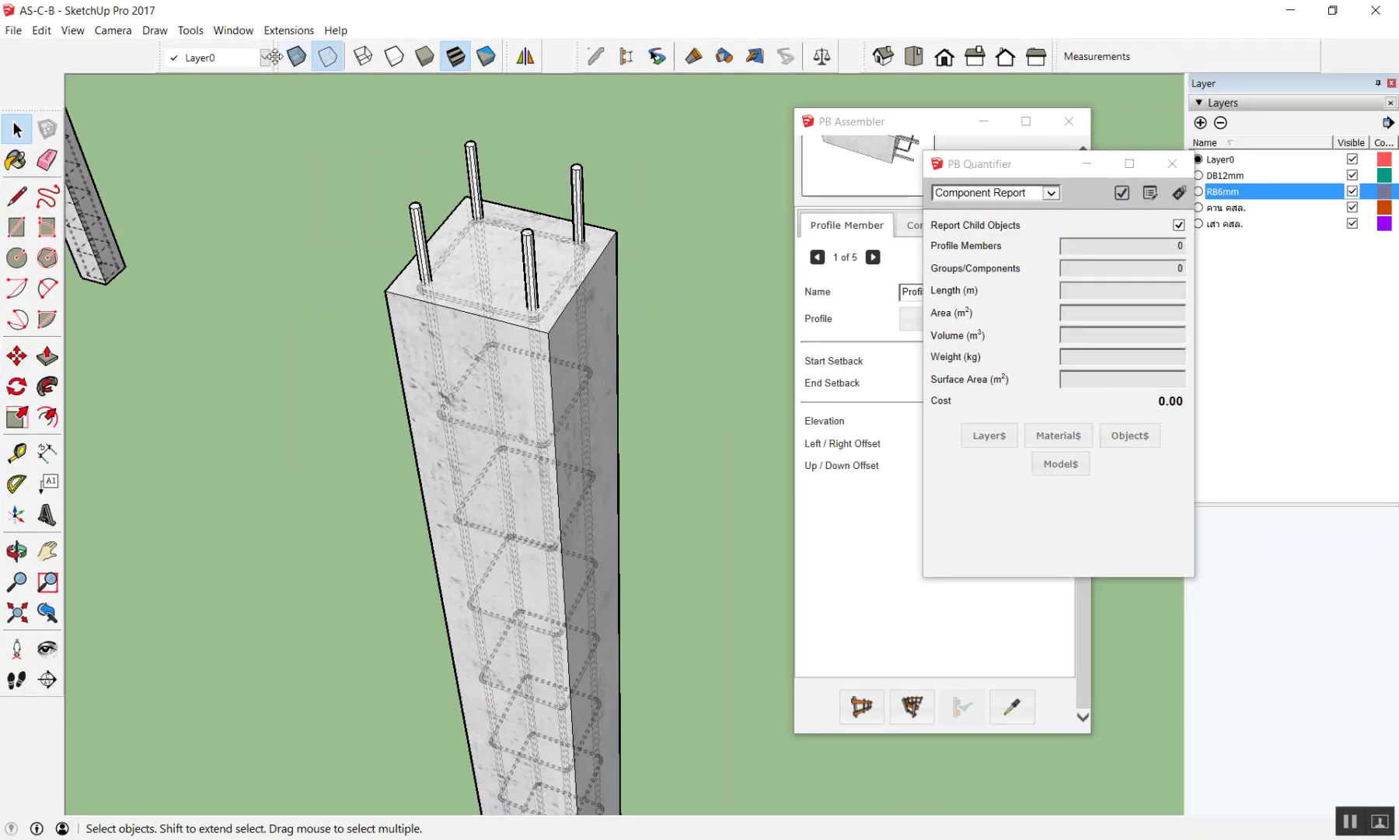
mouse_move(273, 56)
mouse_down()
mouse_move(227, 91)
mouse_move(512, 103)
mouse_up()
click(502, 129)
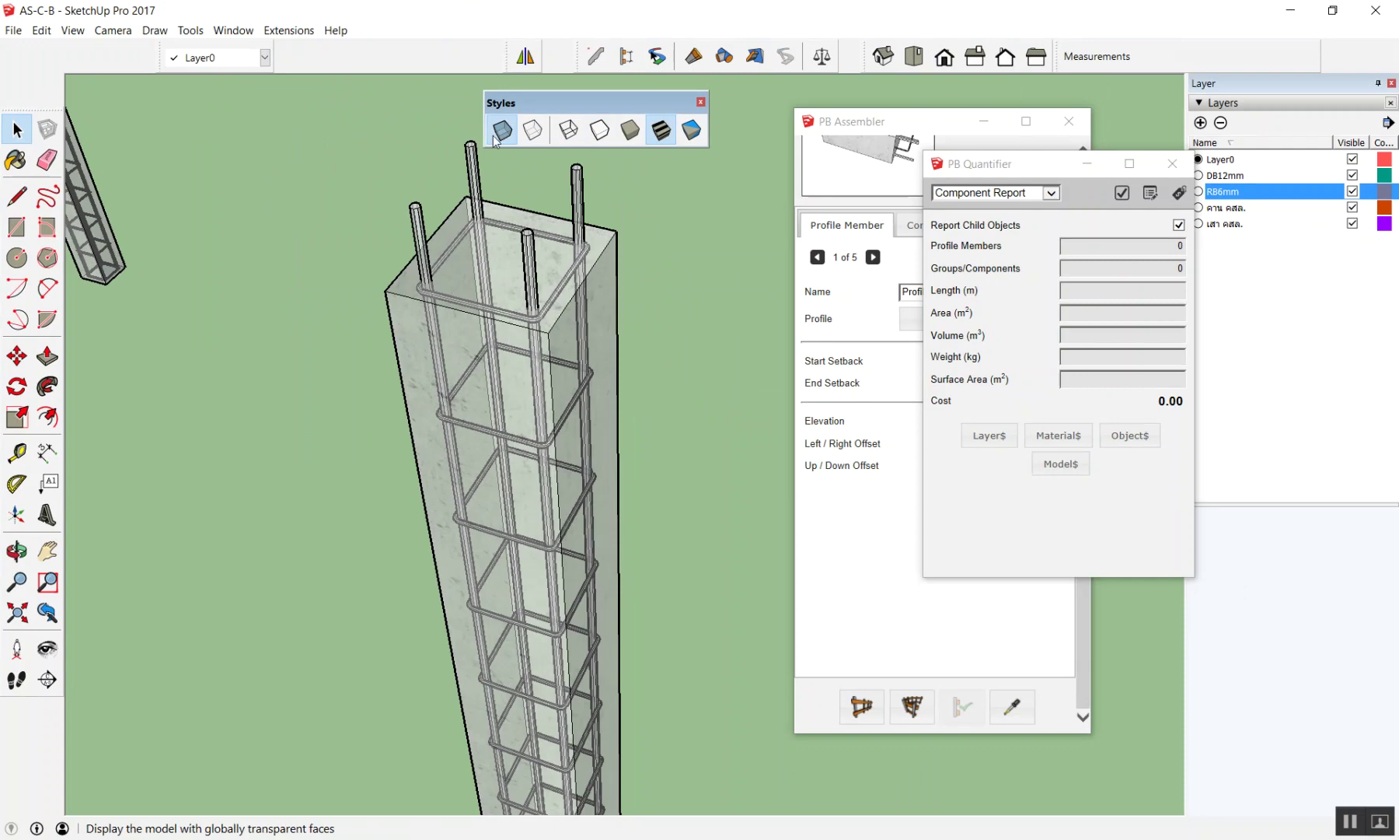
Step: Open the column group and its inner concrete column, selecting the top face
click(516, 237)
double_click(516, 237)
click(515, 237)
double_click(514, 233)
click(517, 236)
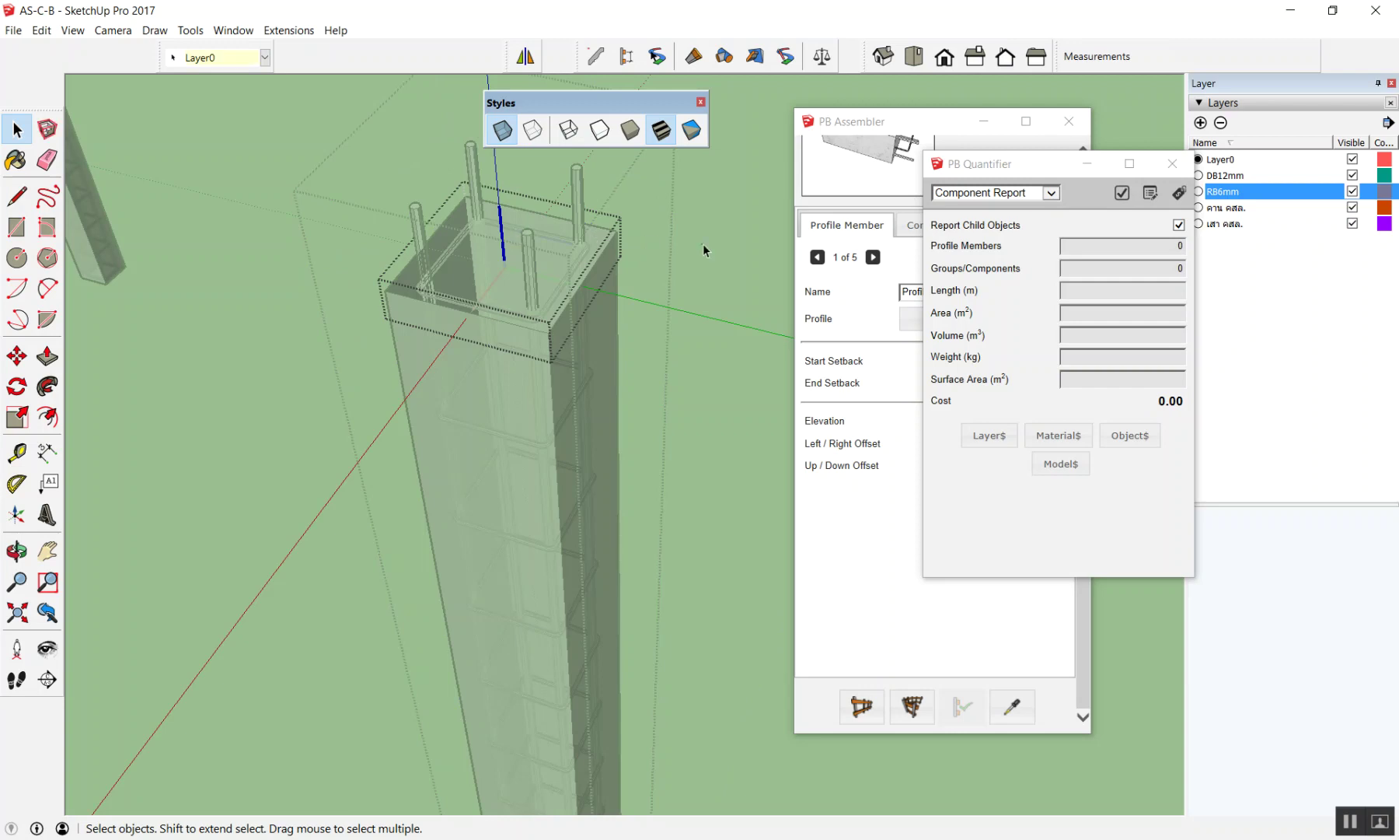
click(700, 243)
Step: Switch the display to Wireframe and step into the column group
click(568, 130)
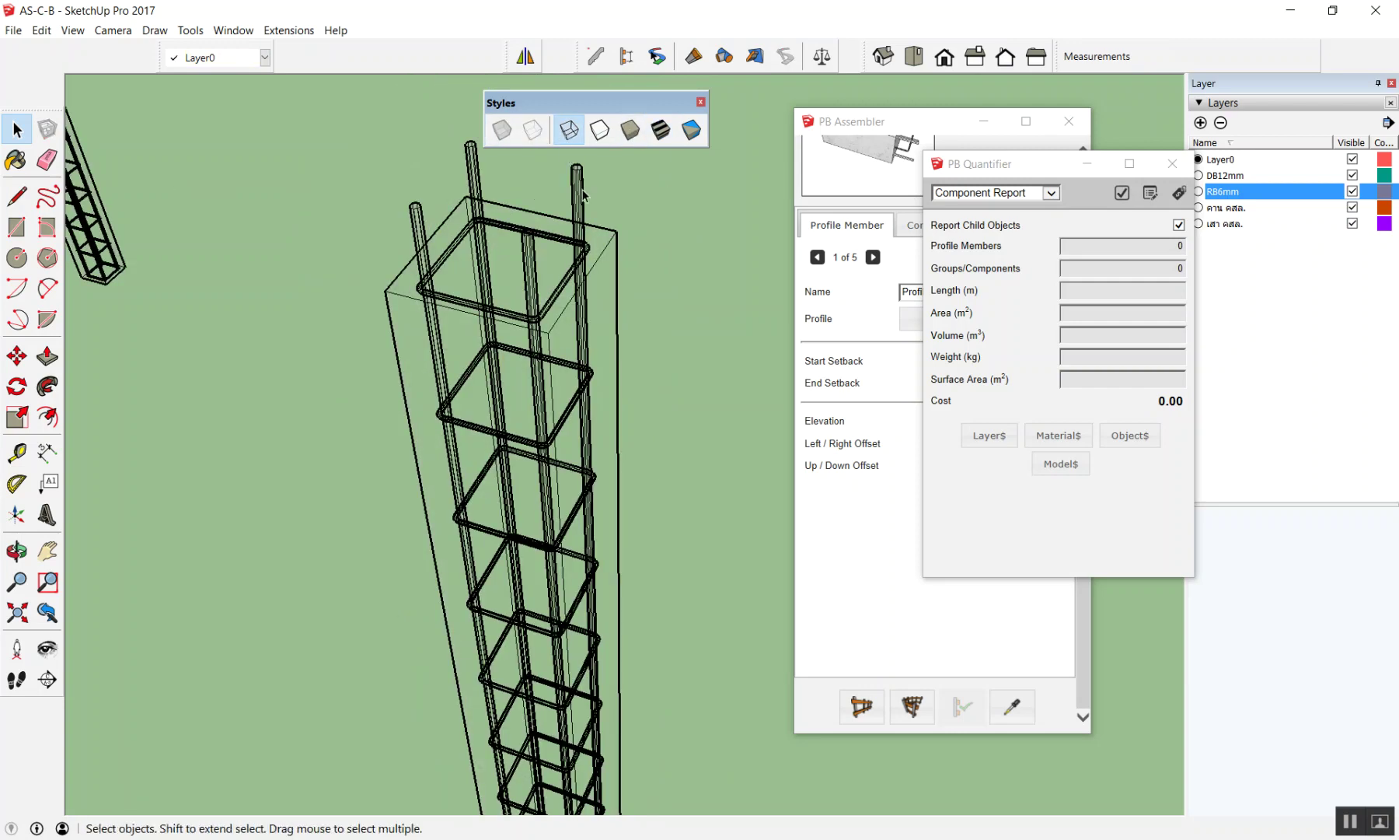
click(509, 242)
double_click(509, 237)
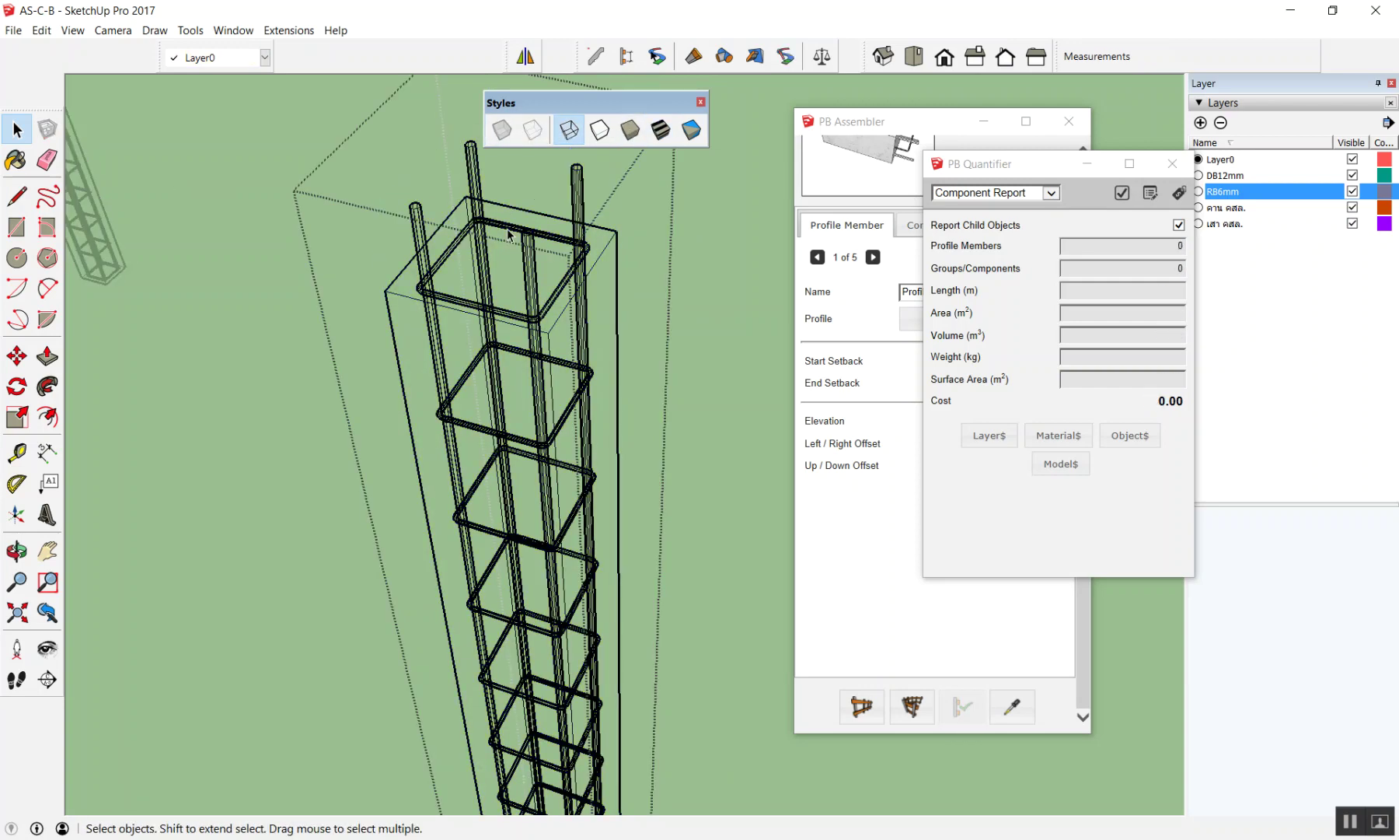
click(719, 205)
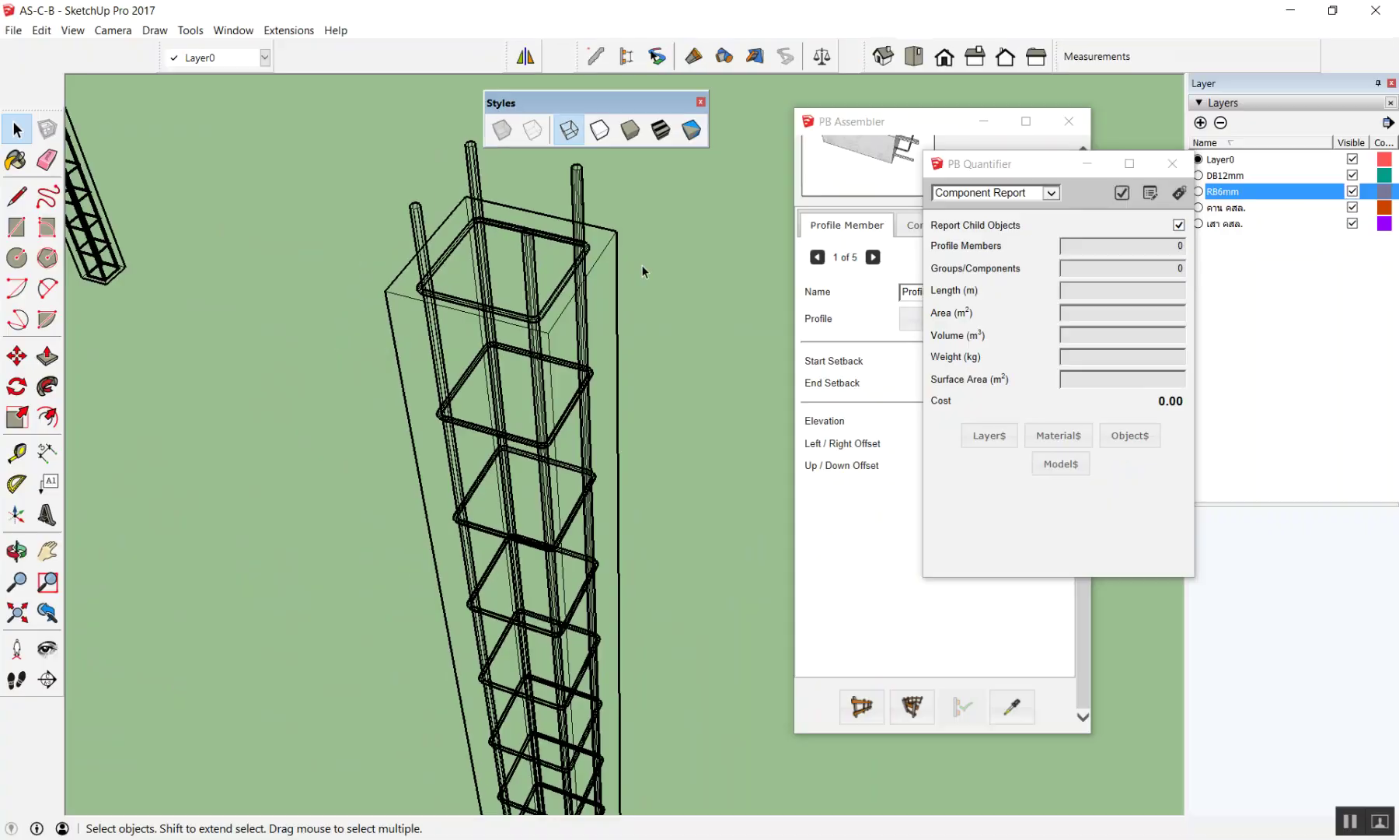
Step: Select a top stirrup, the whole column and a vertical bar to read their PB Quantifier values
double_click(511, 231)
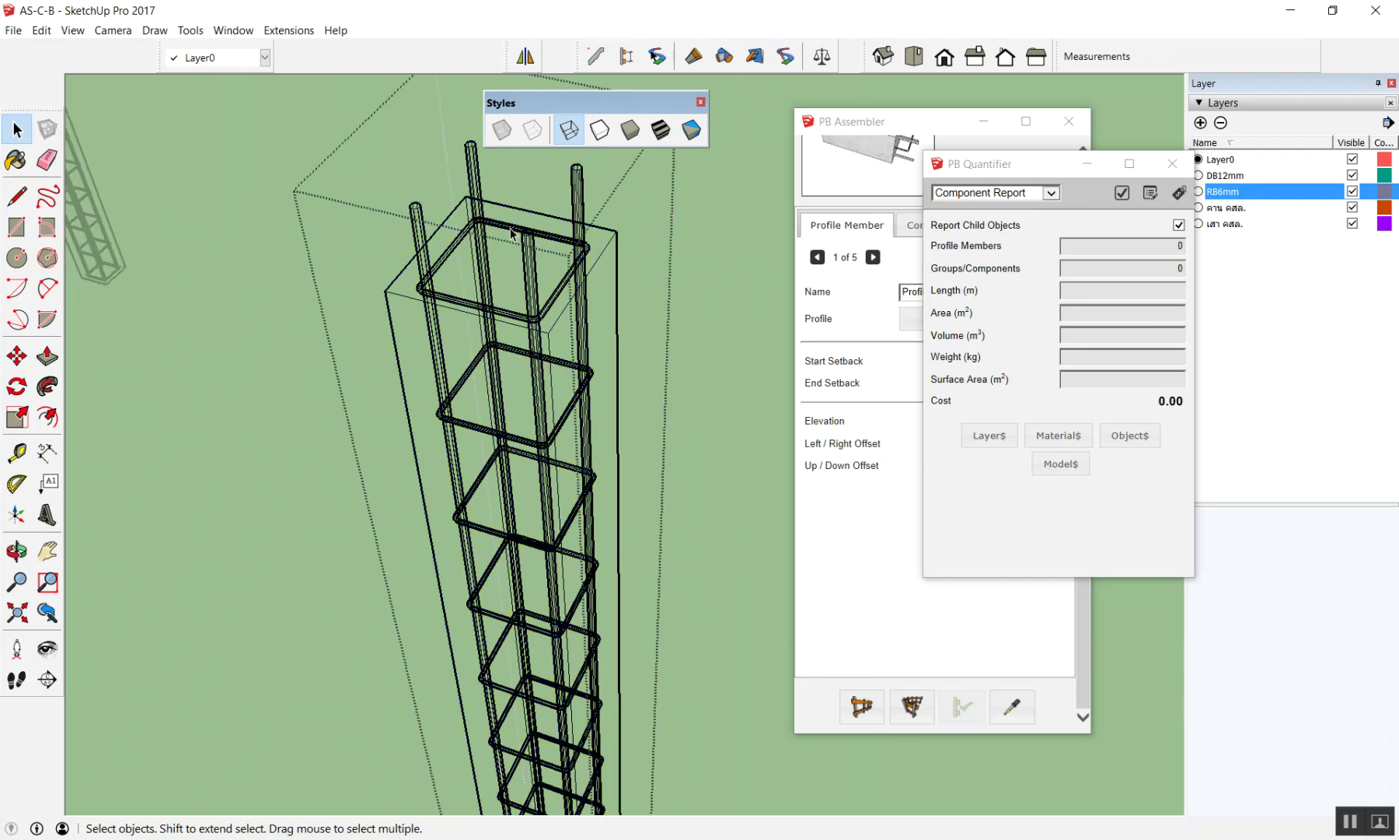
click(511, 232)
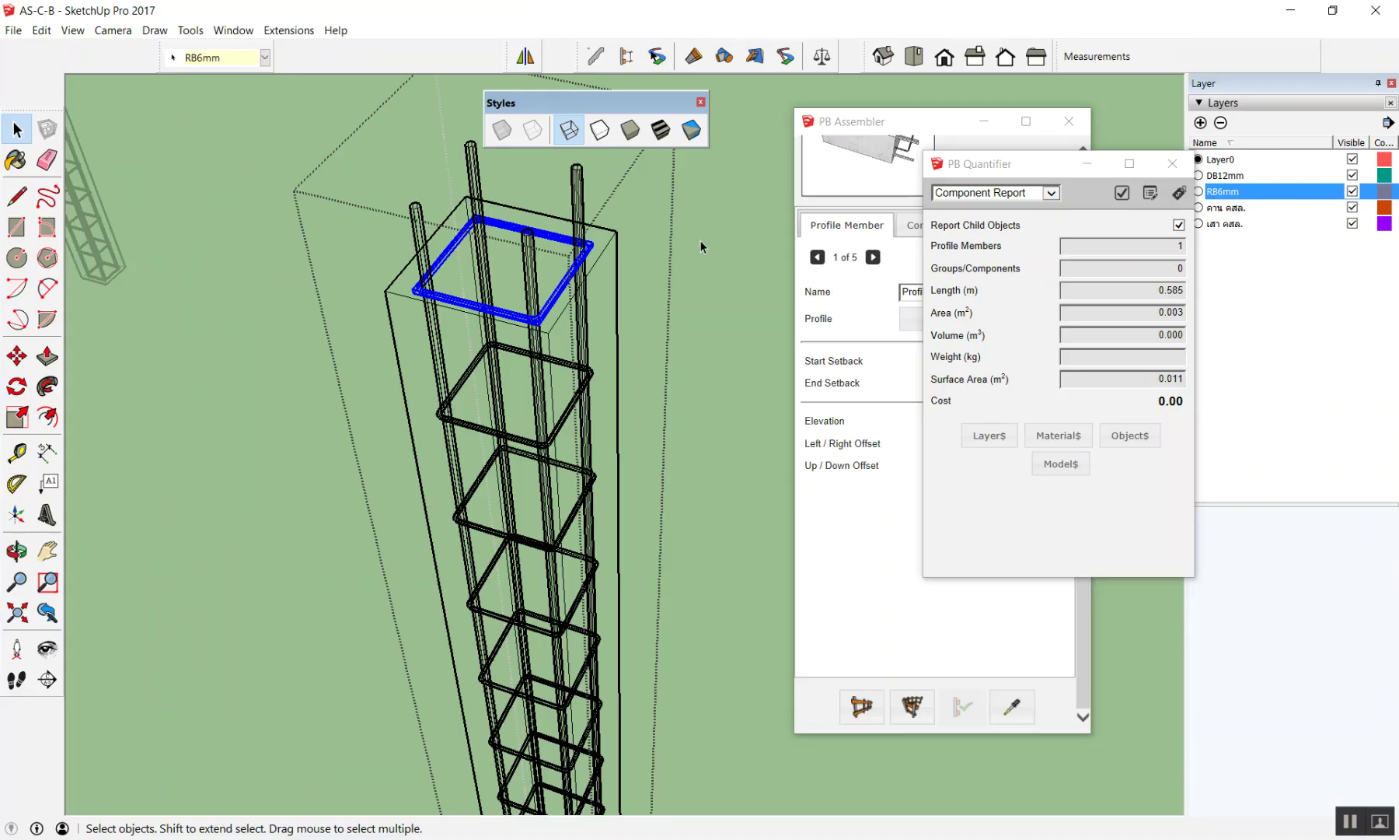
click(703, 242)
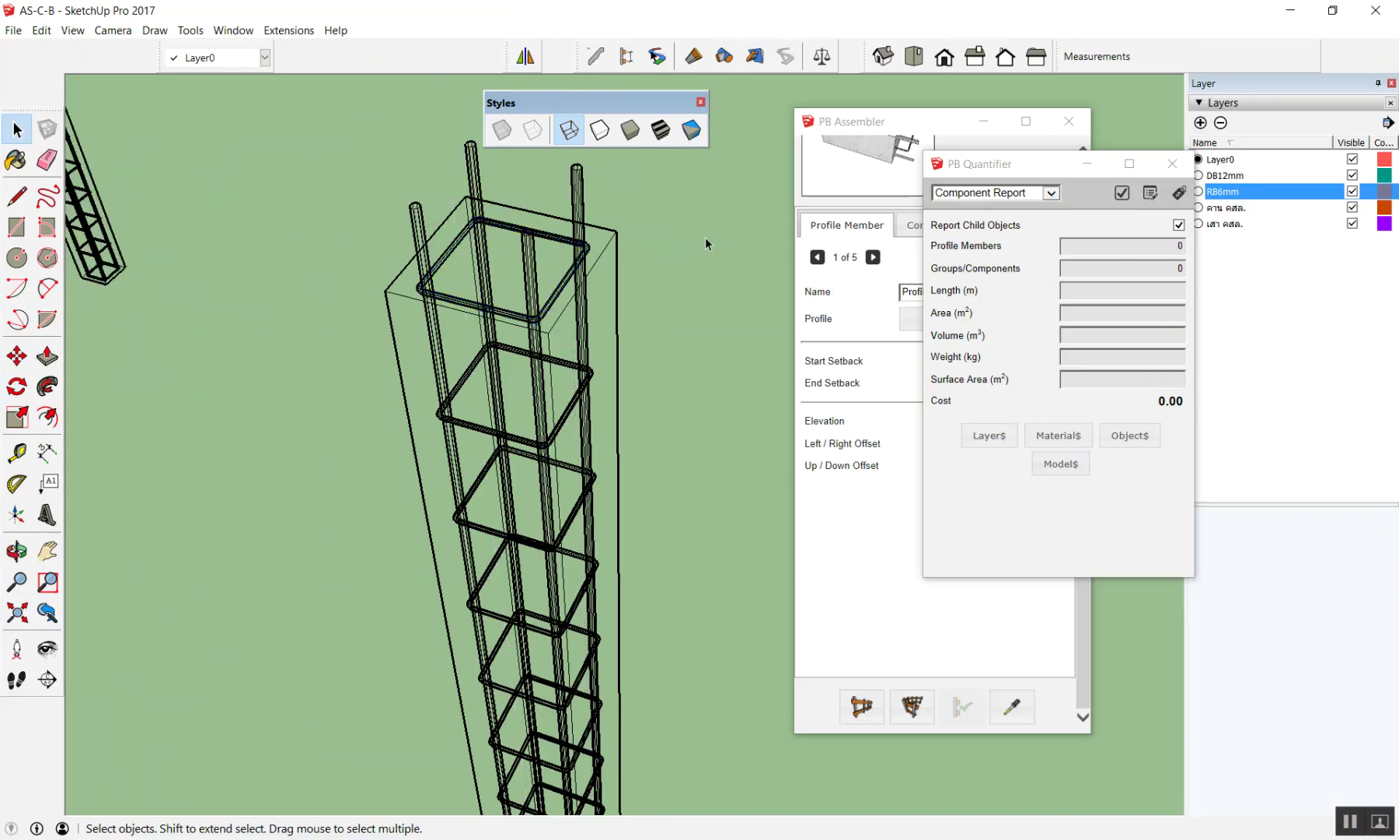
click(576, 189)
double_click(576, 189)
click(576, 189)
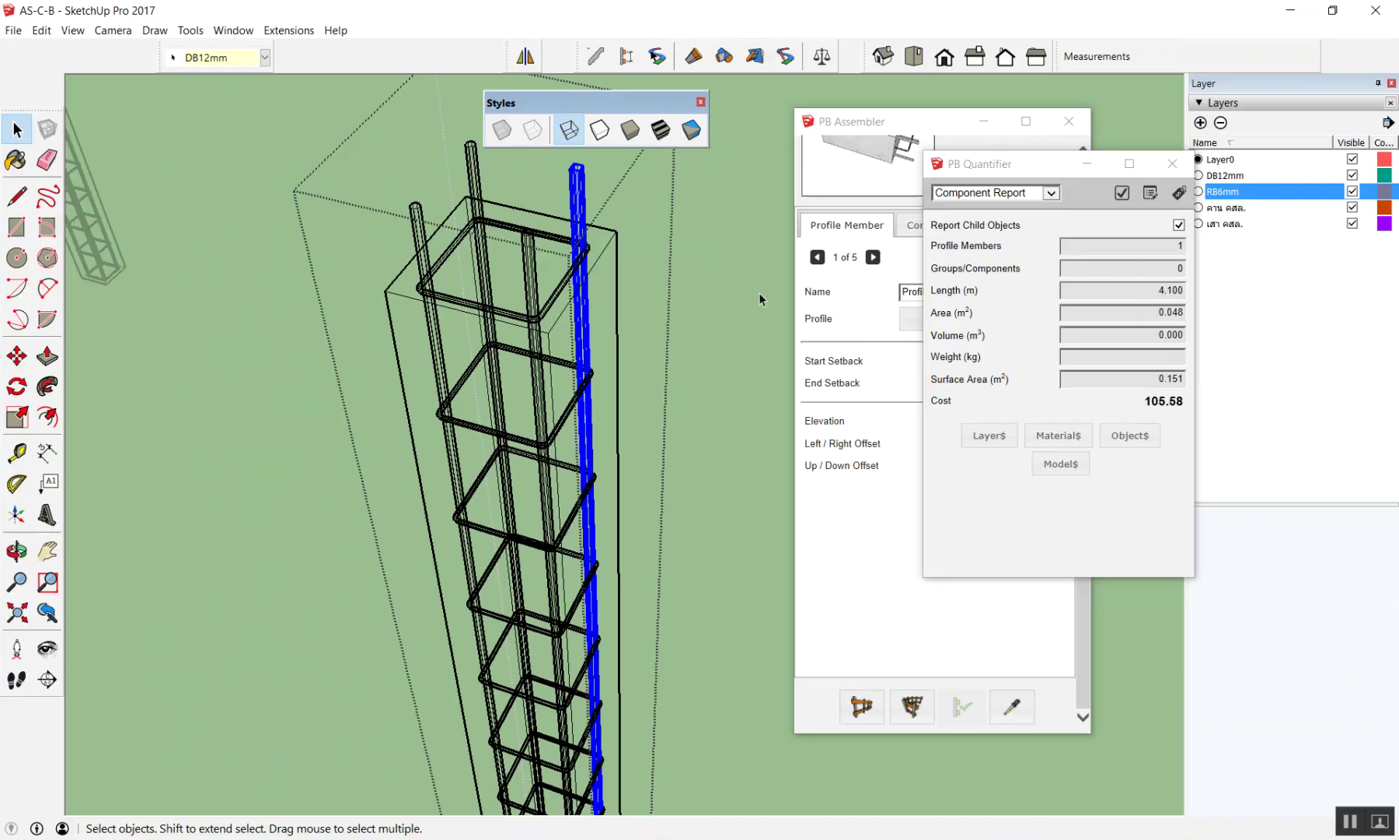
click(676, 265)
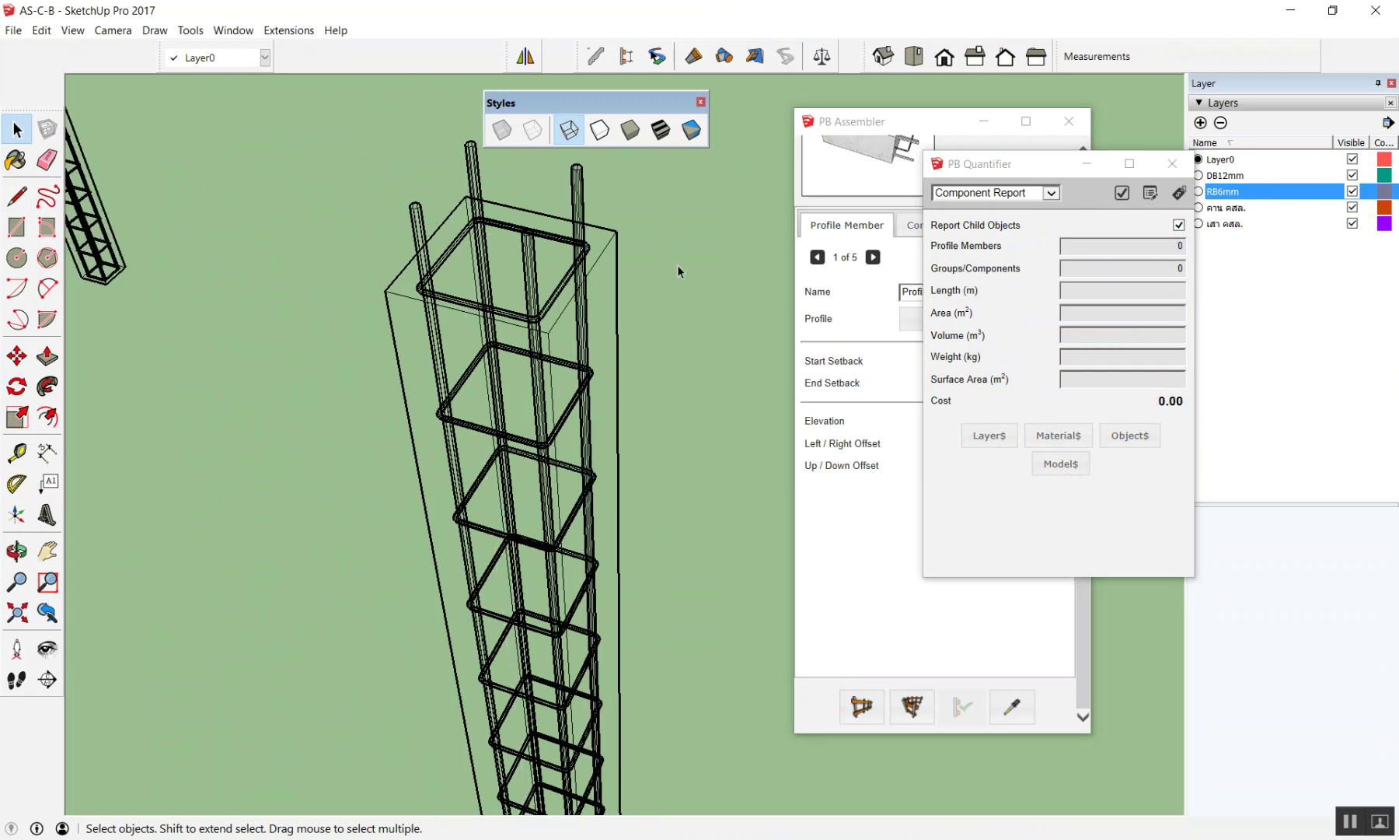
scroll(655, 251, down, 3)
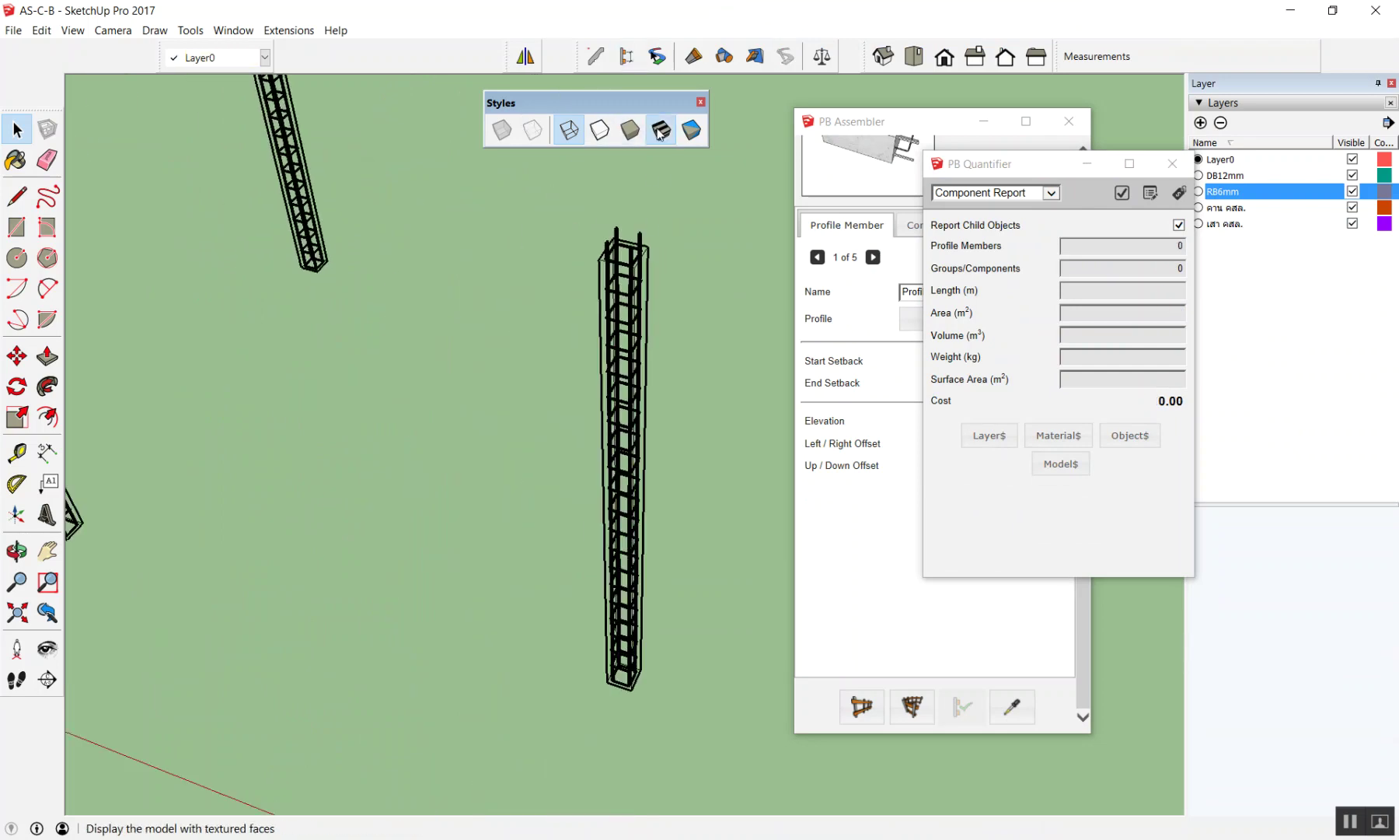
Step: Turn X-Ray off and explode the column group into its cage and concrete parts
click(502, 130)
click(503, 130)
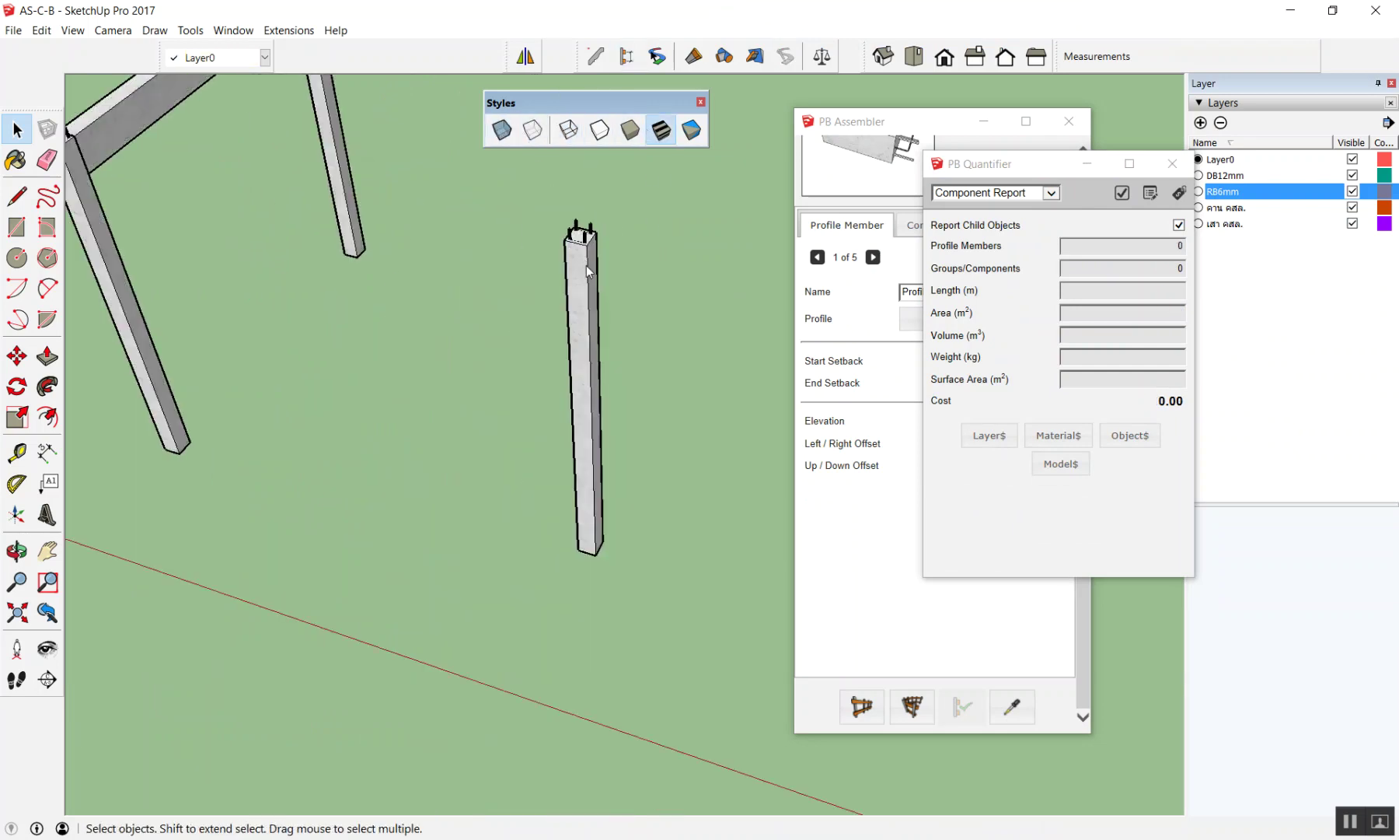
right_click(588, 266)
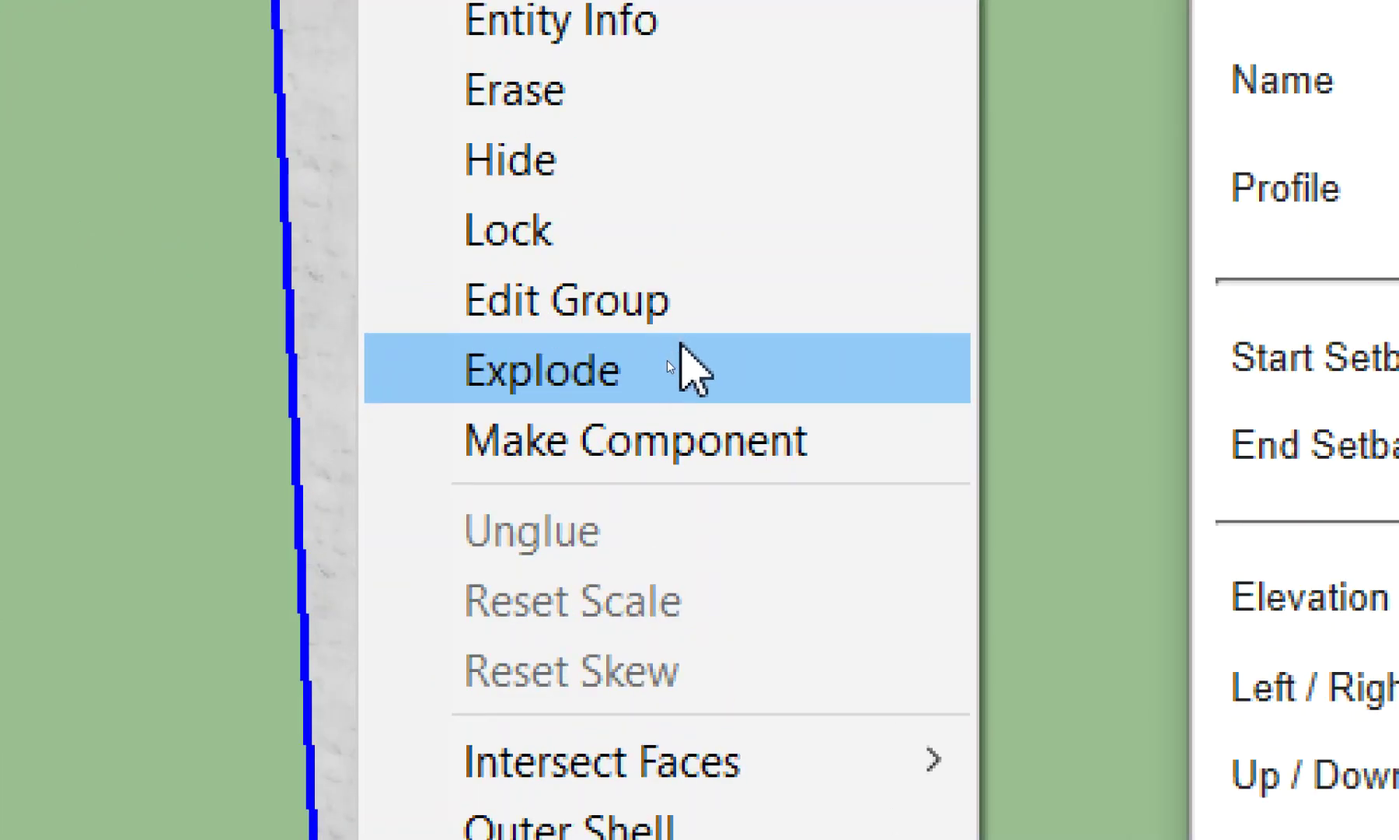
click(676, 345)
scroll(623, 342, up, 3)
click(598, 275)
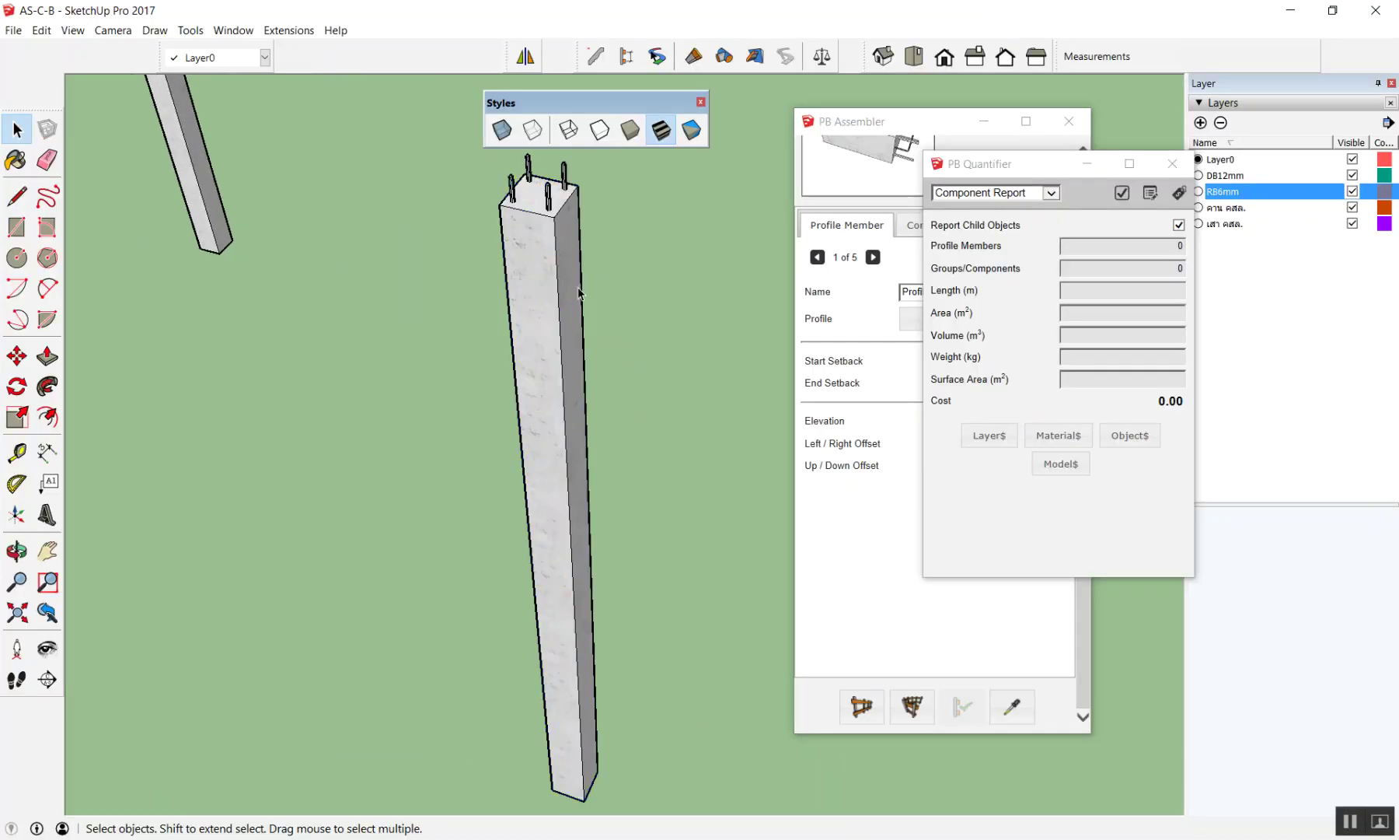
Step: Move the concrete column to the right of the rebar cage
key(m)
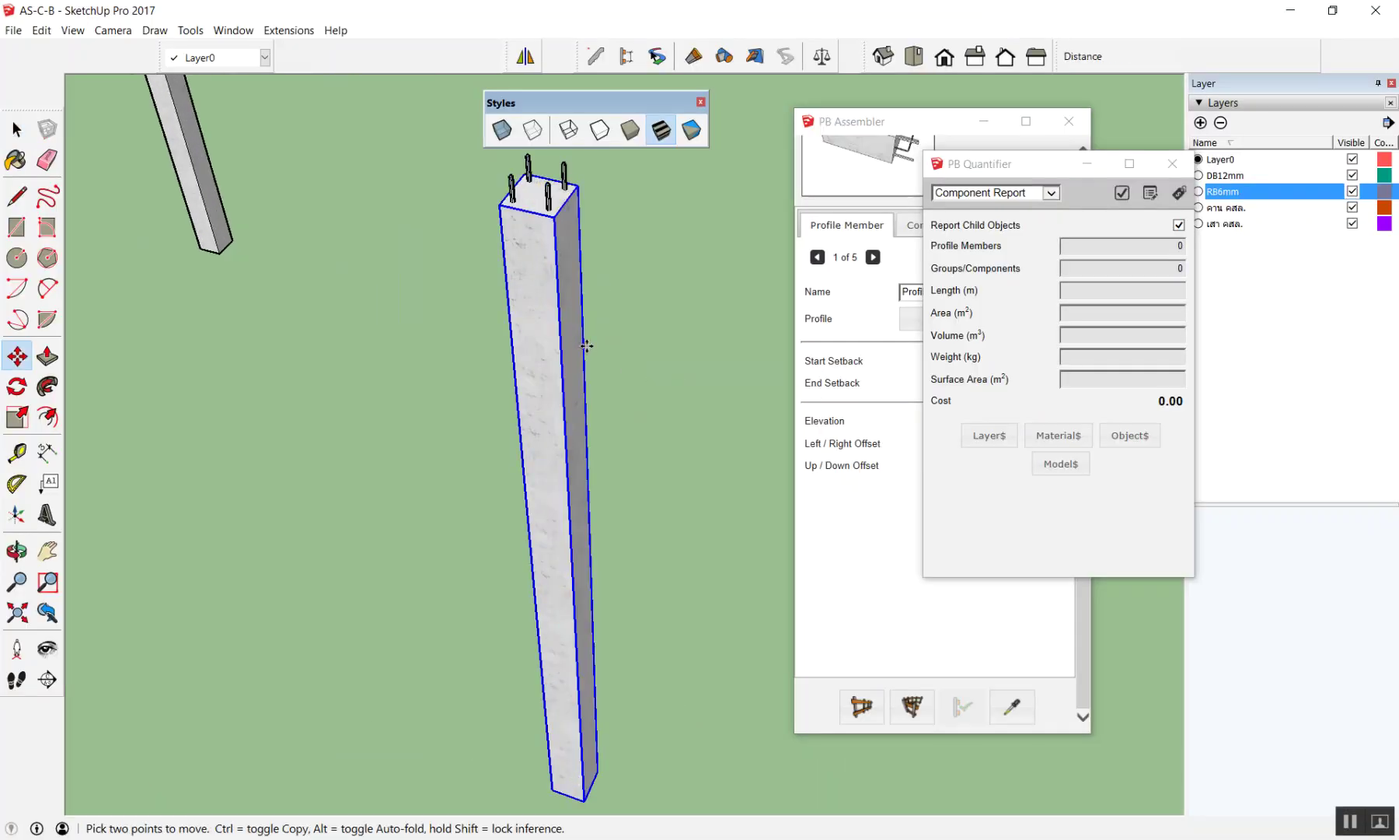
click(585, 347)
click(642, 335)
key(space)
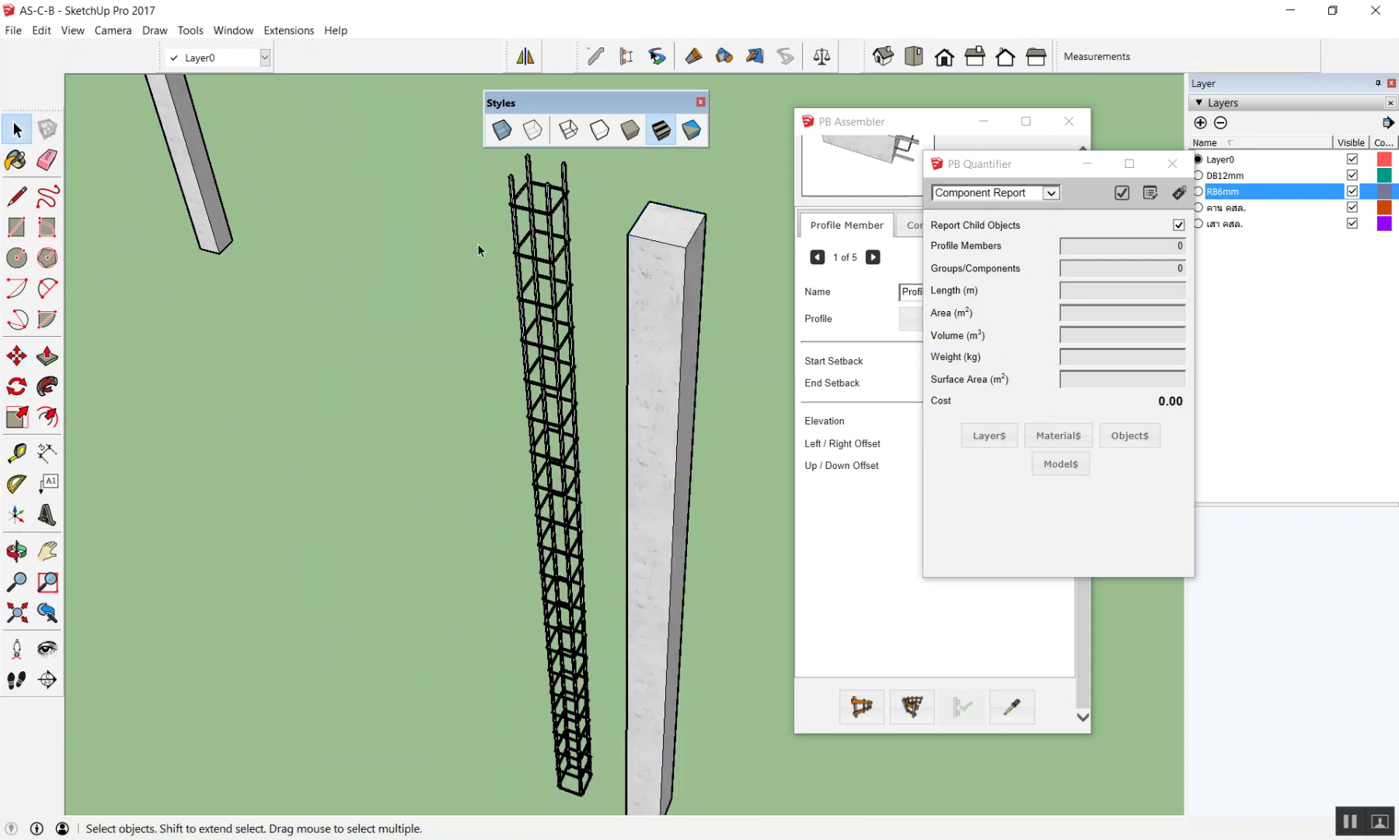
scroll(687, 266, up, 1)
Step: Select the concrete column to read 4.000 m, 0.160 m³ and cost 472.00
click(663, 269)
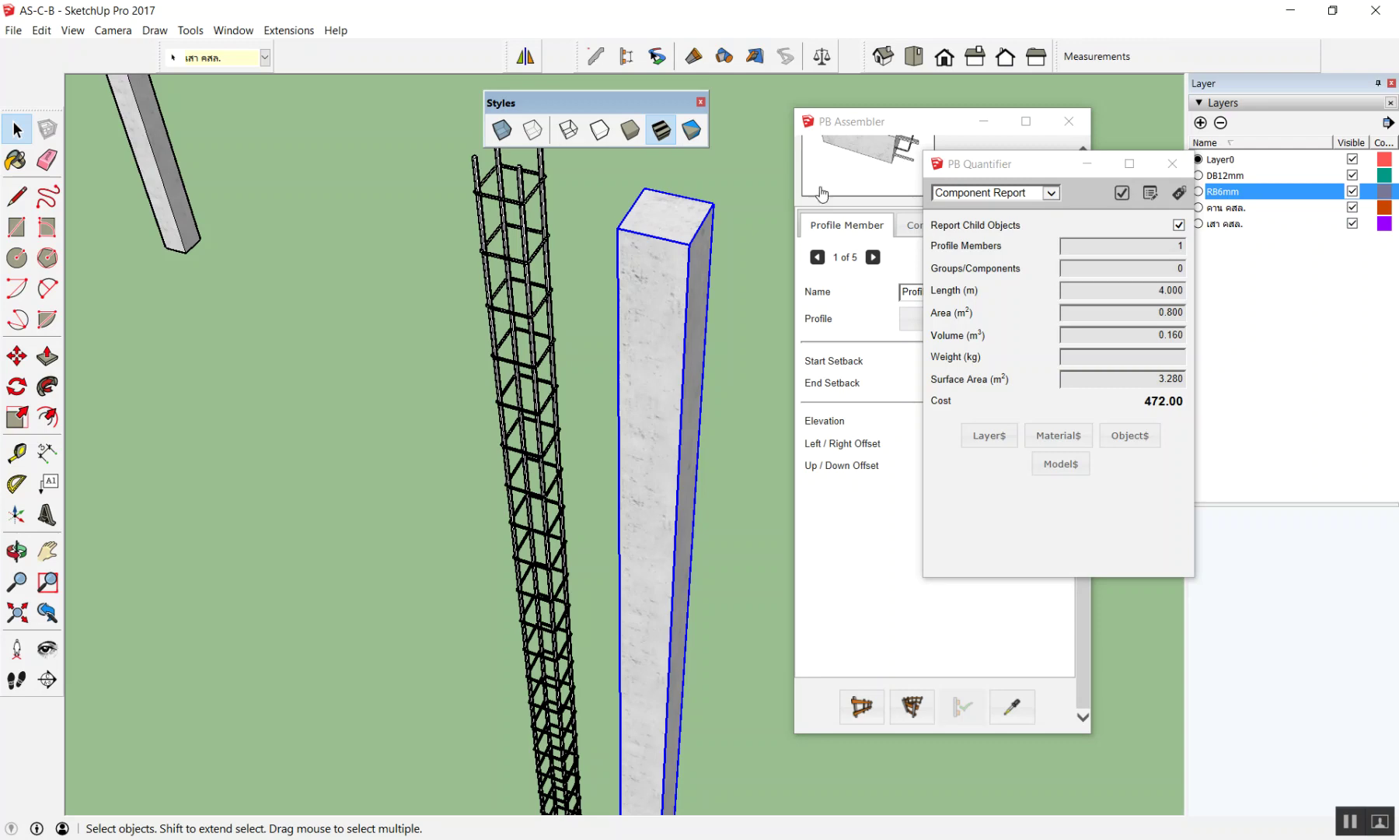
scroll(578, 236, down, 2)
scroll(558, 227, up, 1)
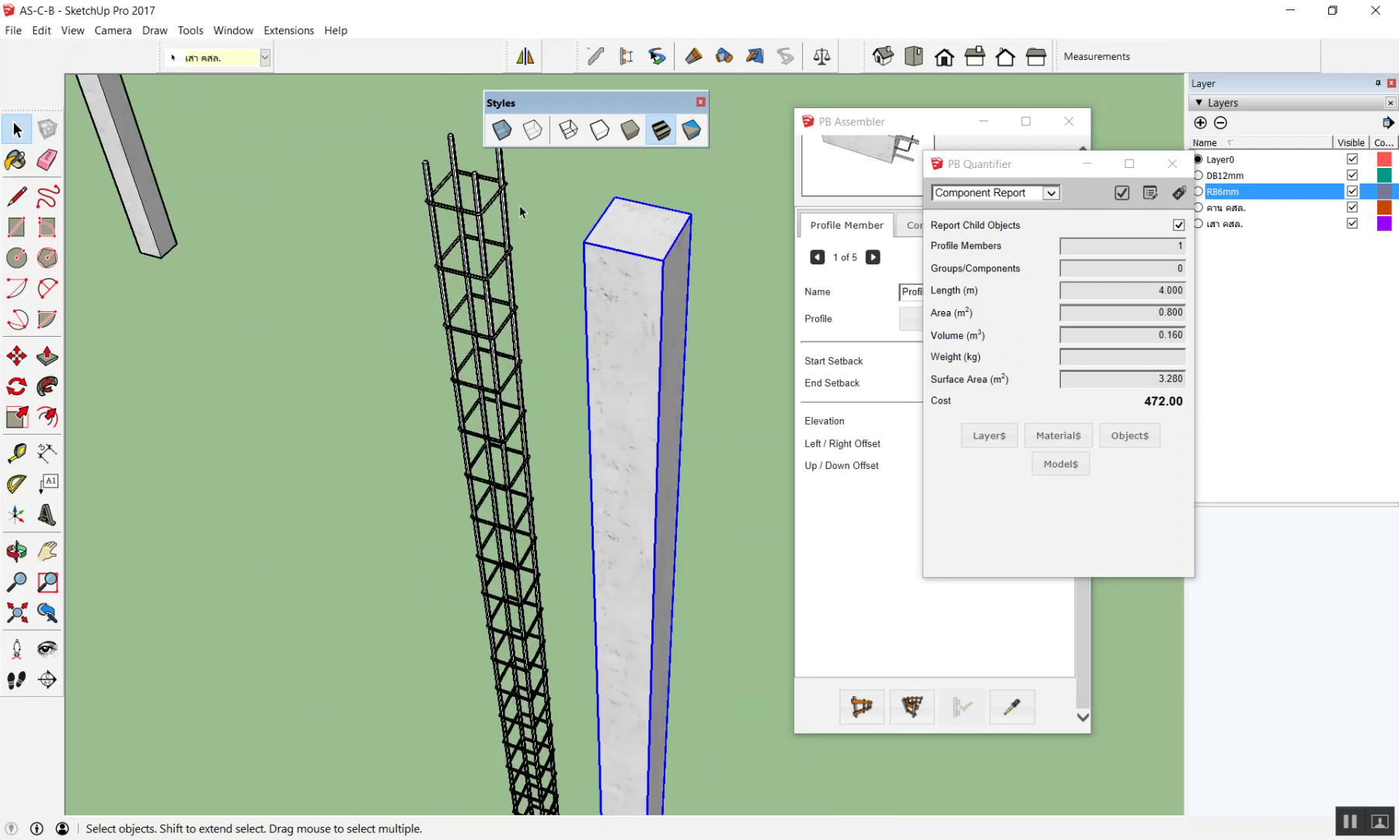
scroll(518, 212, up, 3)
scroll(394, 159, down, 2)
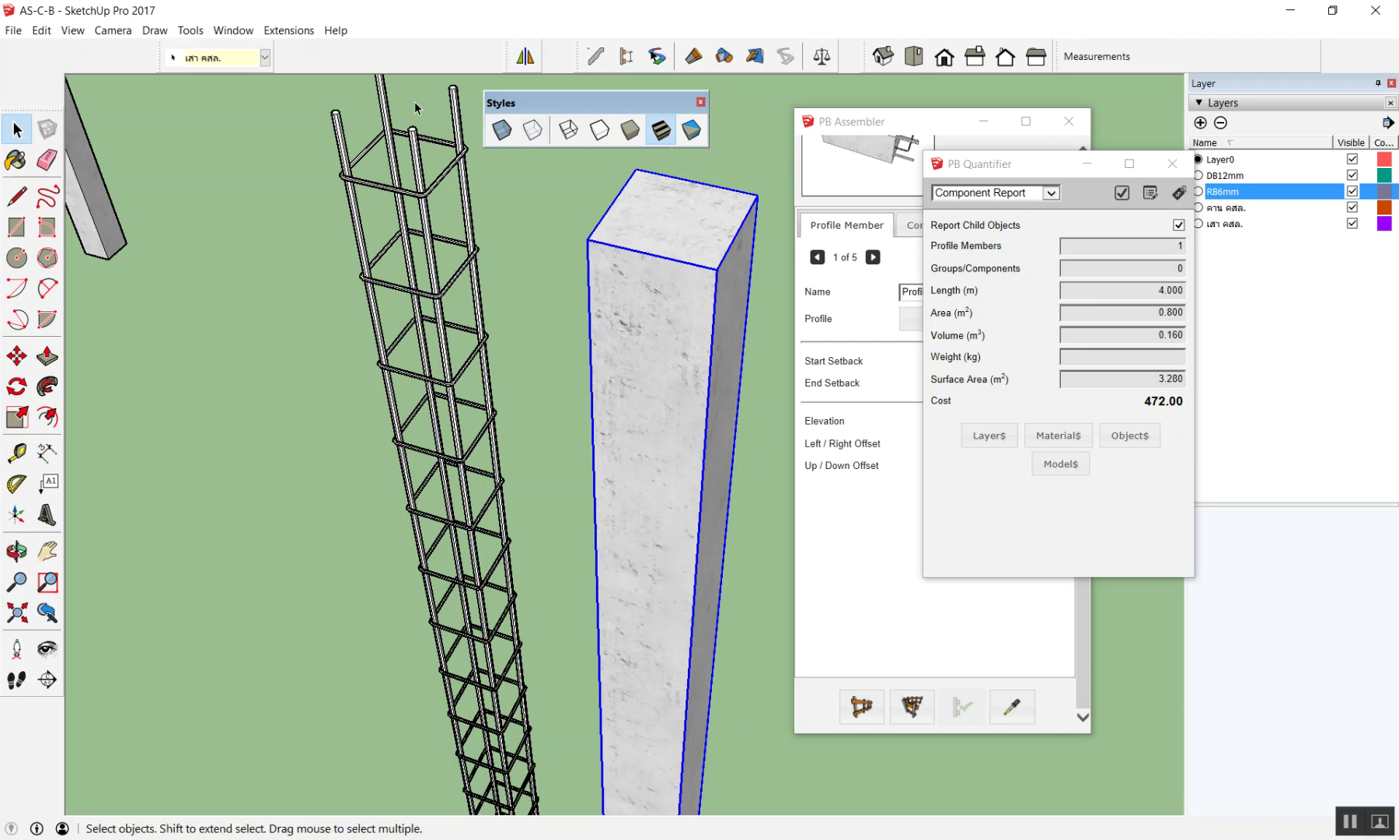
scroll(386, 210, up, 3)
scroll(386, 209, up, 3)
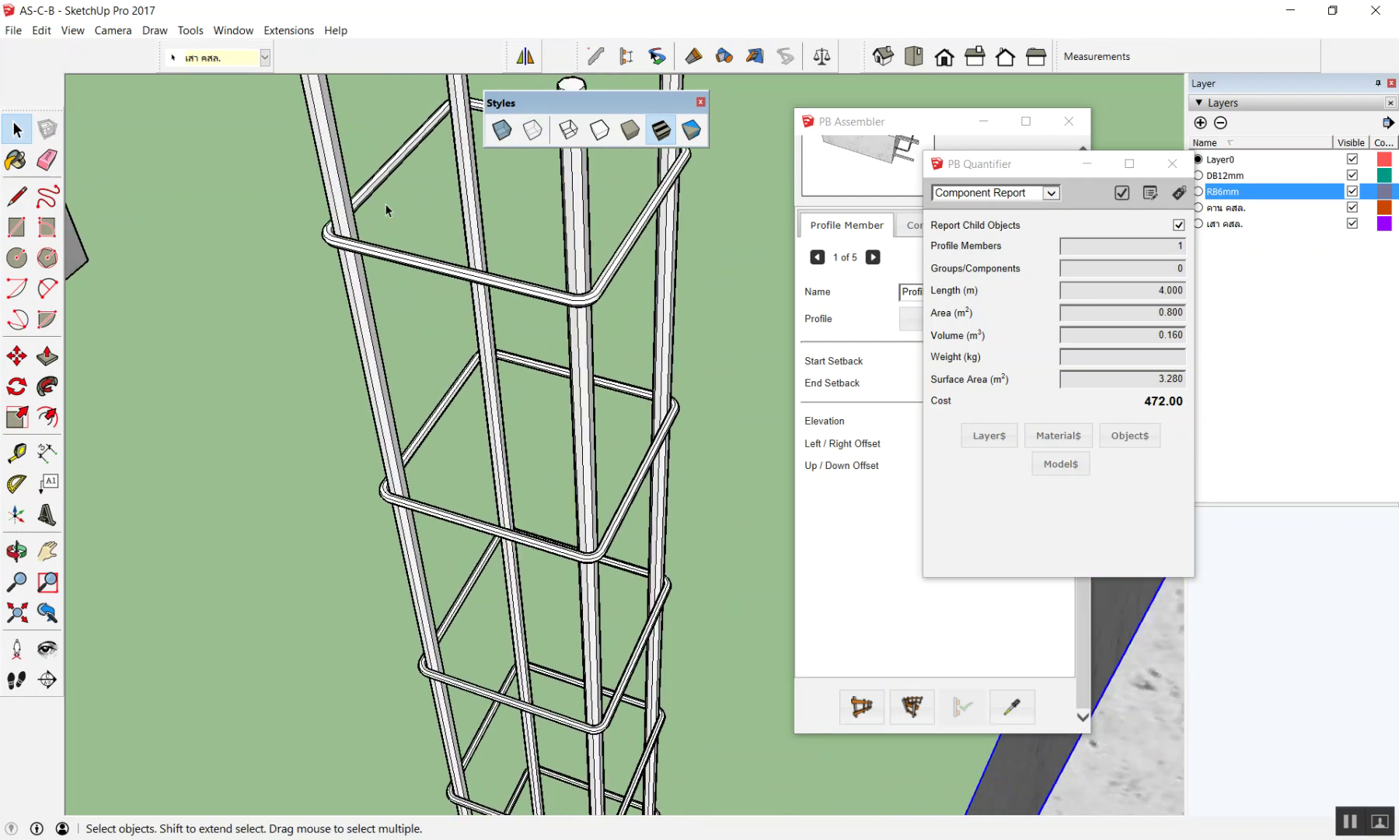
Step: Confirm the stirrup is on layer RB6mm, then close PB Quantifier and PB Assembler
right_click(402, 262)
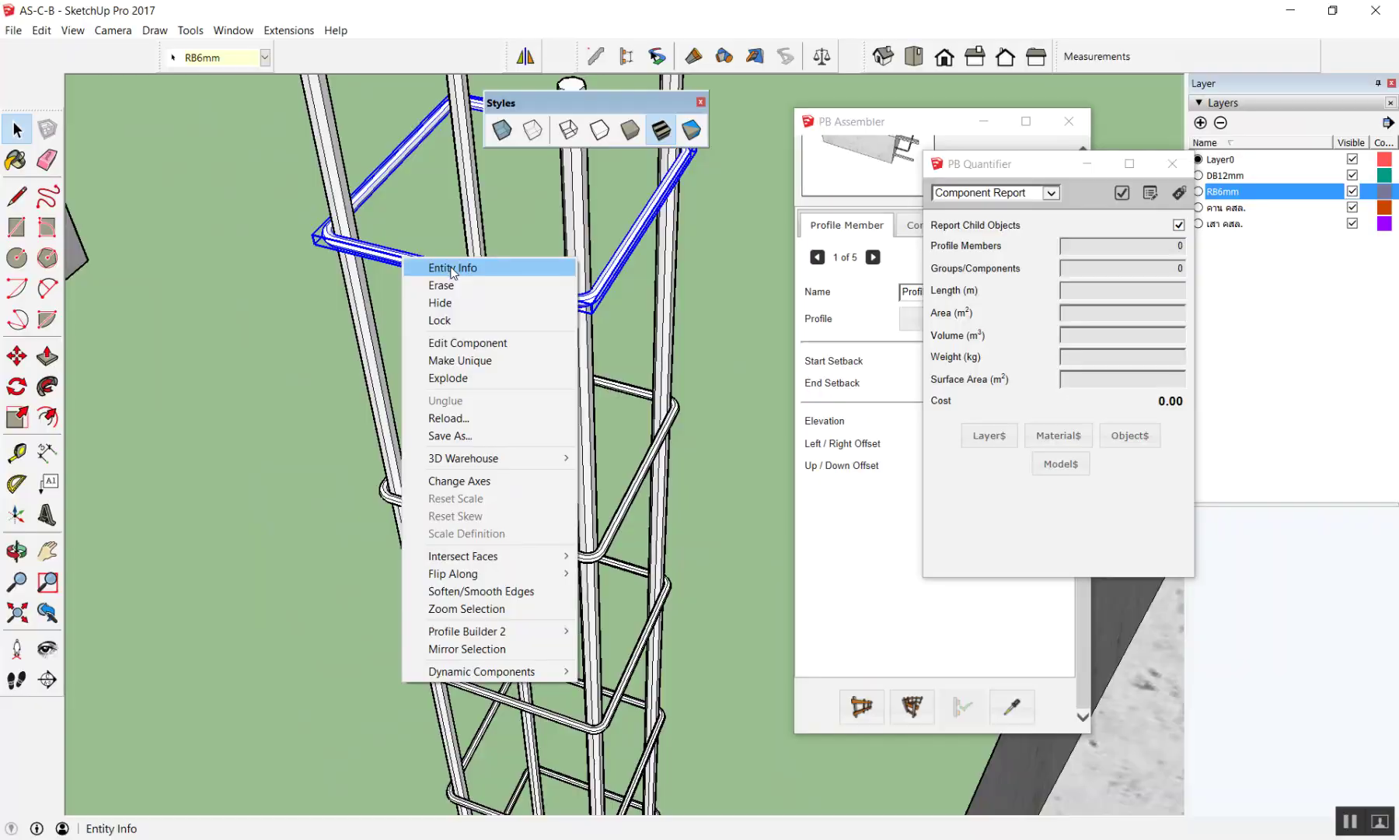
click(451, 266)
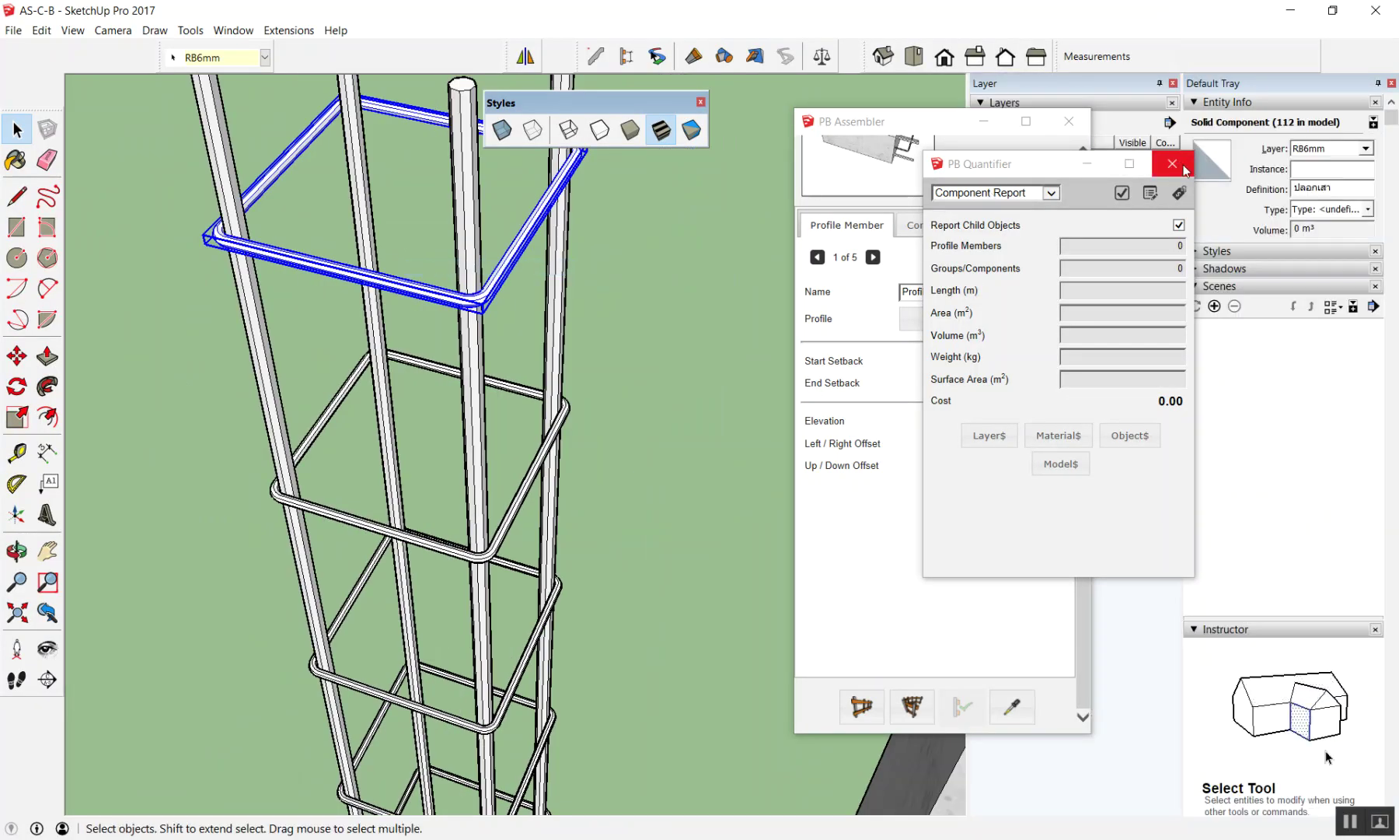
click(1172, 163)
click(1069, 121)
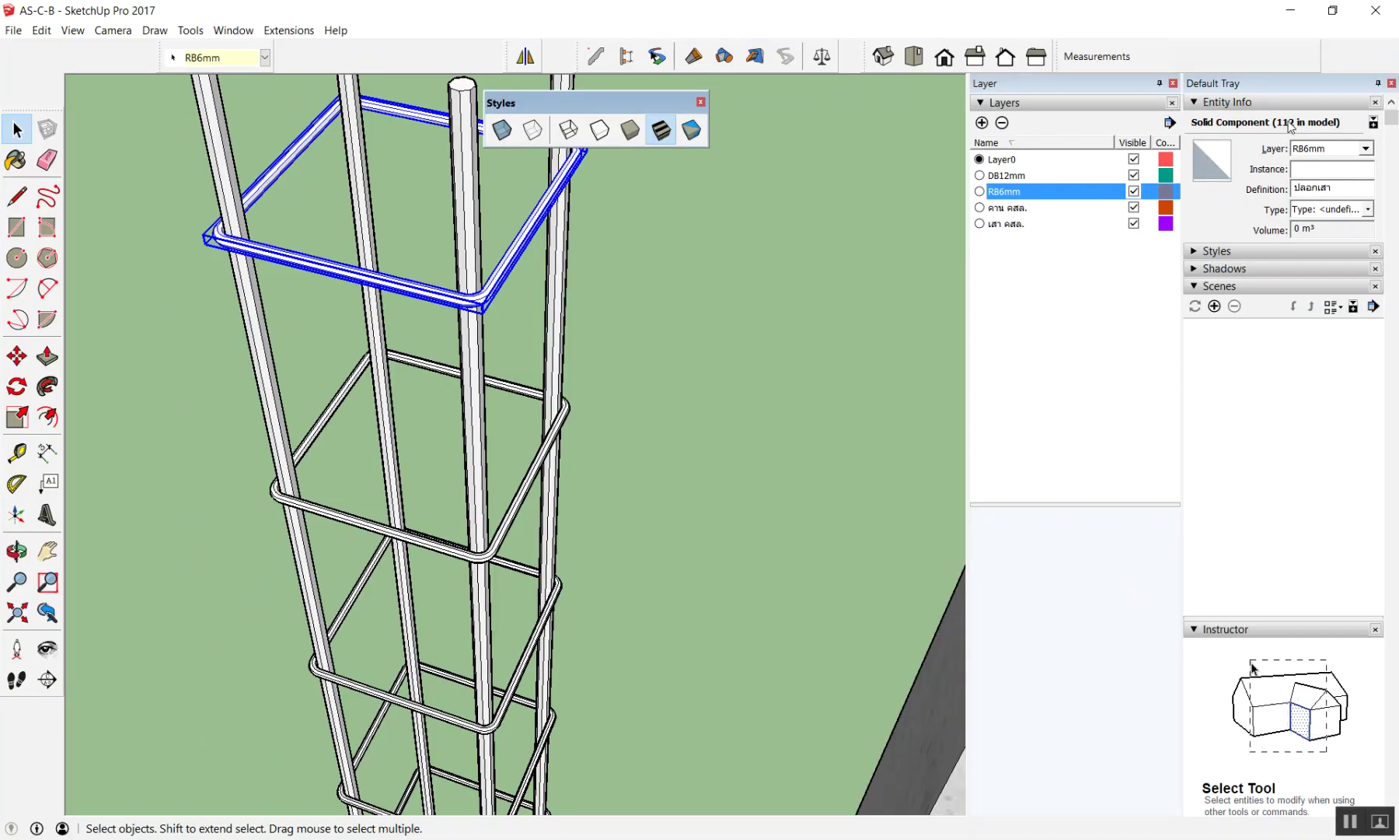
Step: Close the Entity Info and Layers trays and orbit the cage and column upright
scroll(634, 353, down, 5)
scroll(636, 352, down, 3)
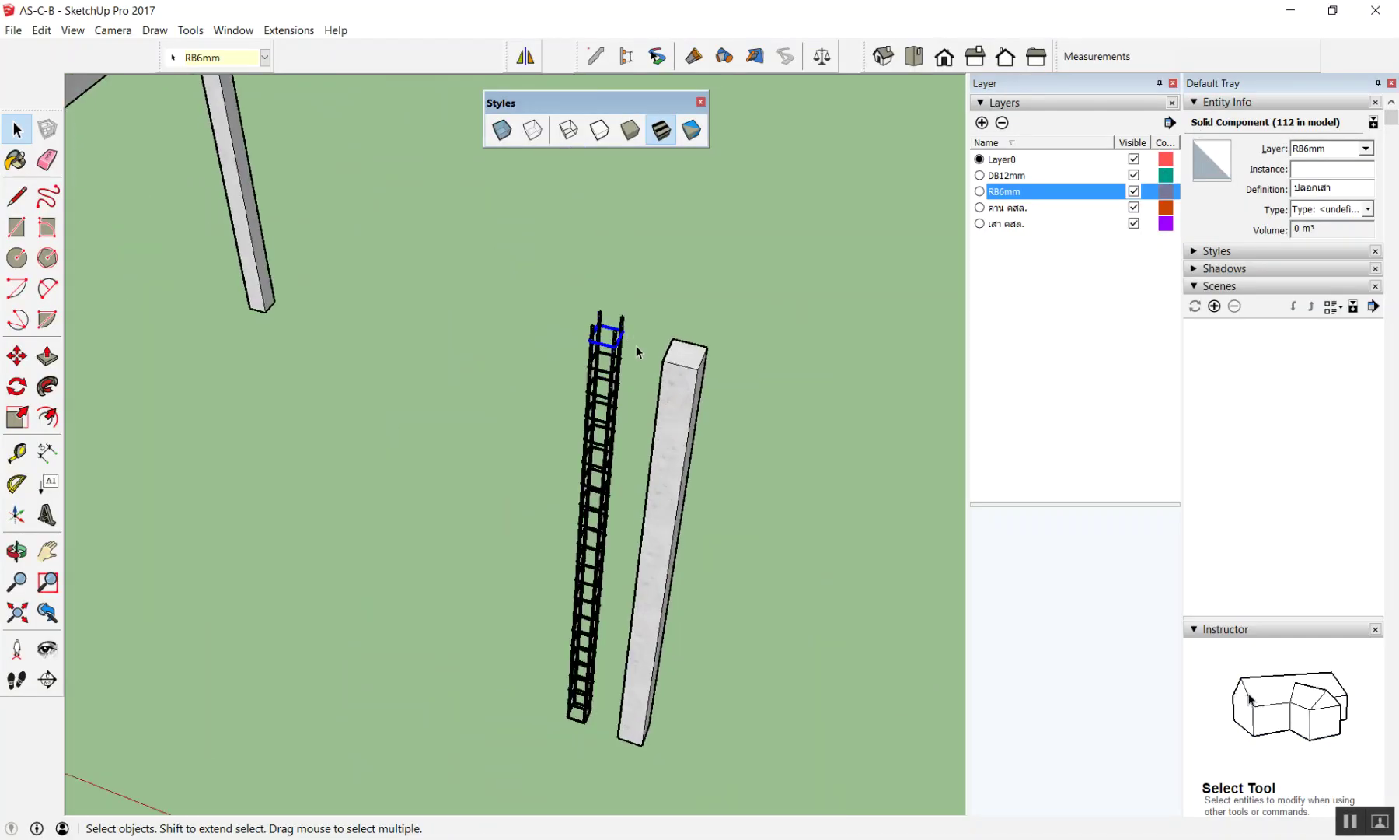
click(696, 280)
scroll(659, 307, up, 5)
scroll(778, 326, down, 3)
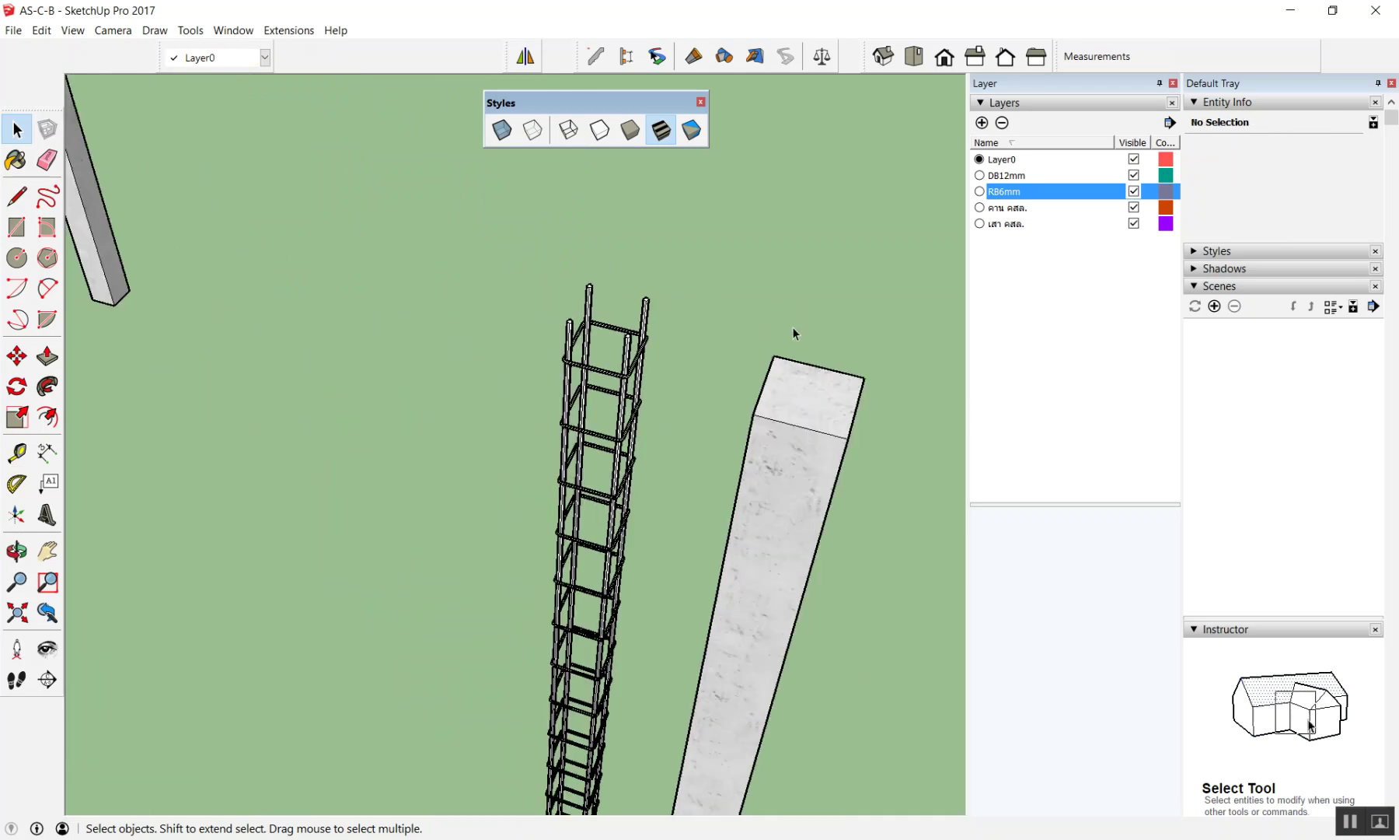
click(1392, 83)
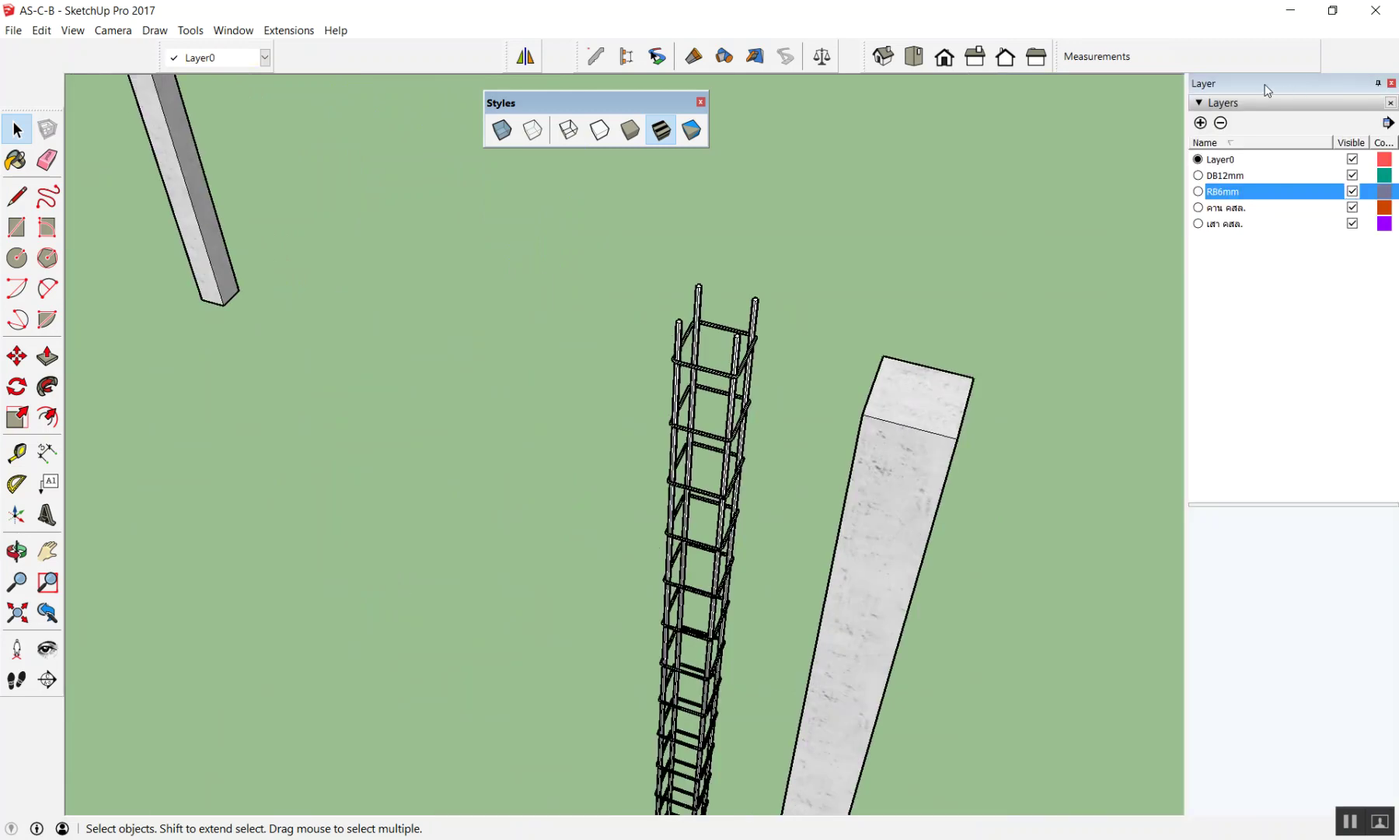
click(1391, 82)
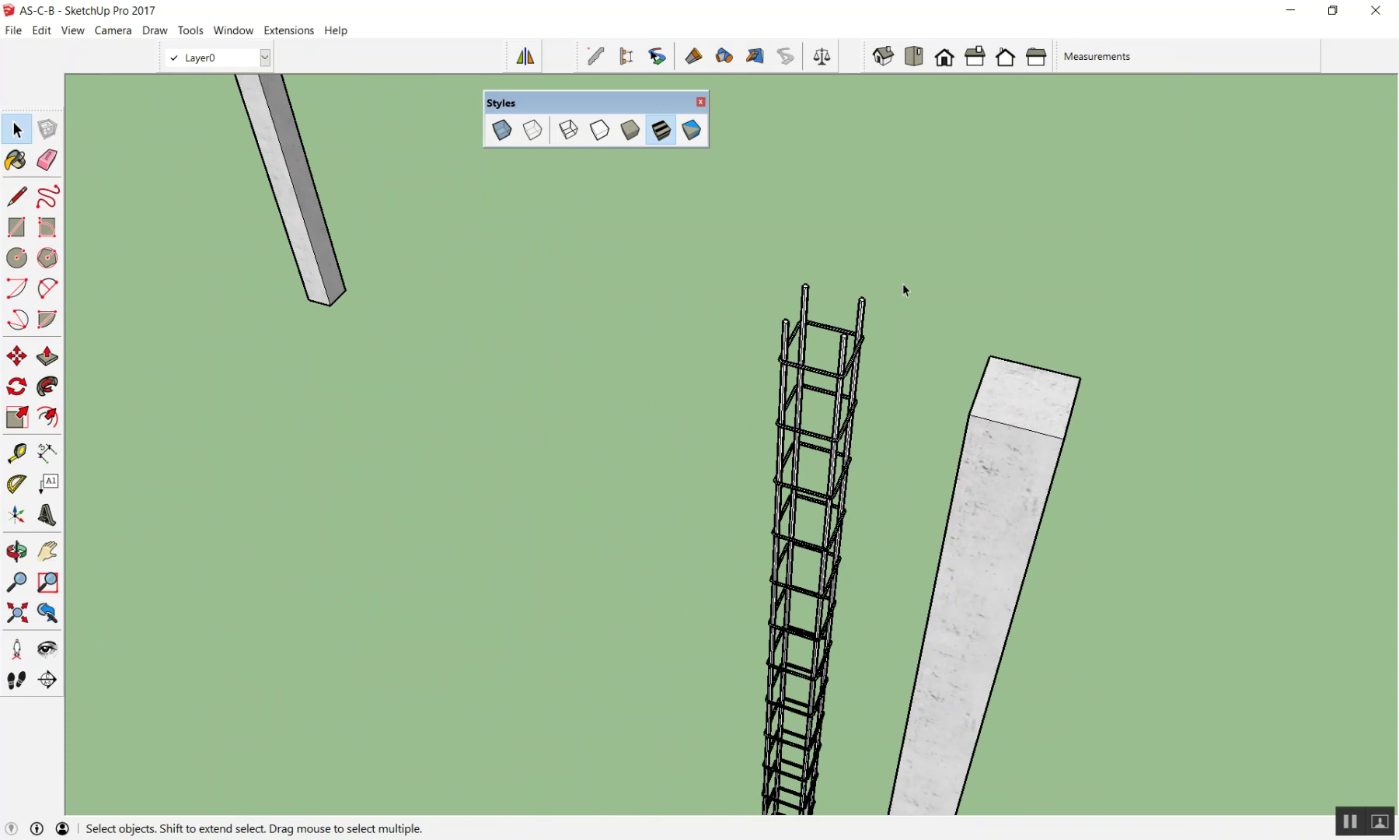
middle_drag(1324, 310, 1284, 297)
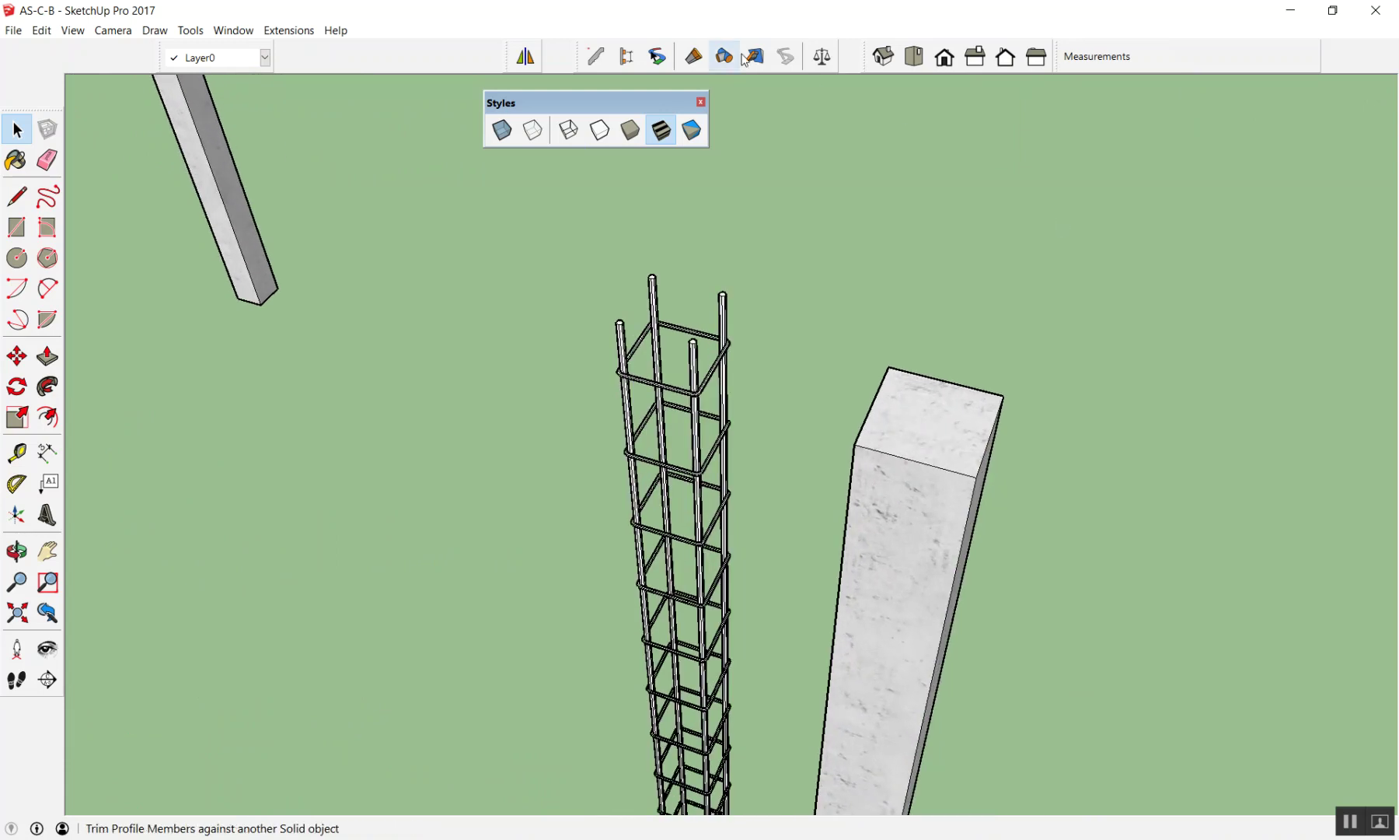
click(700, 102)
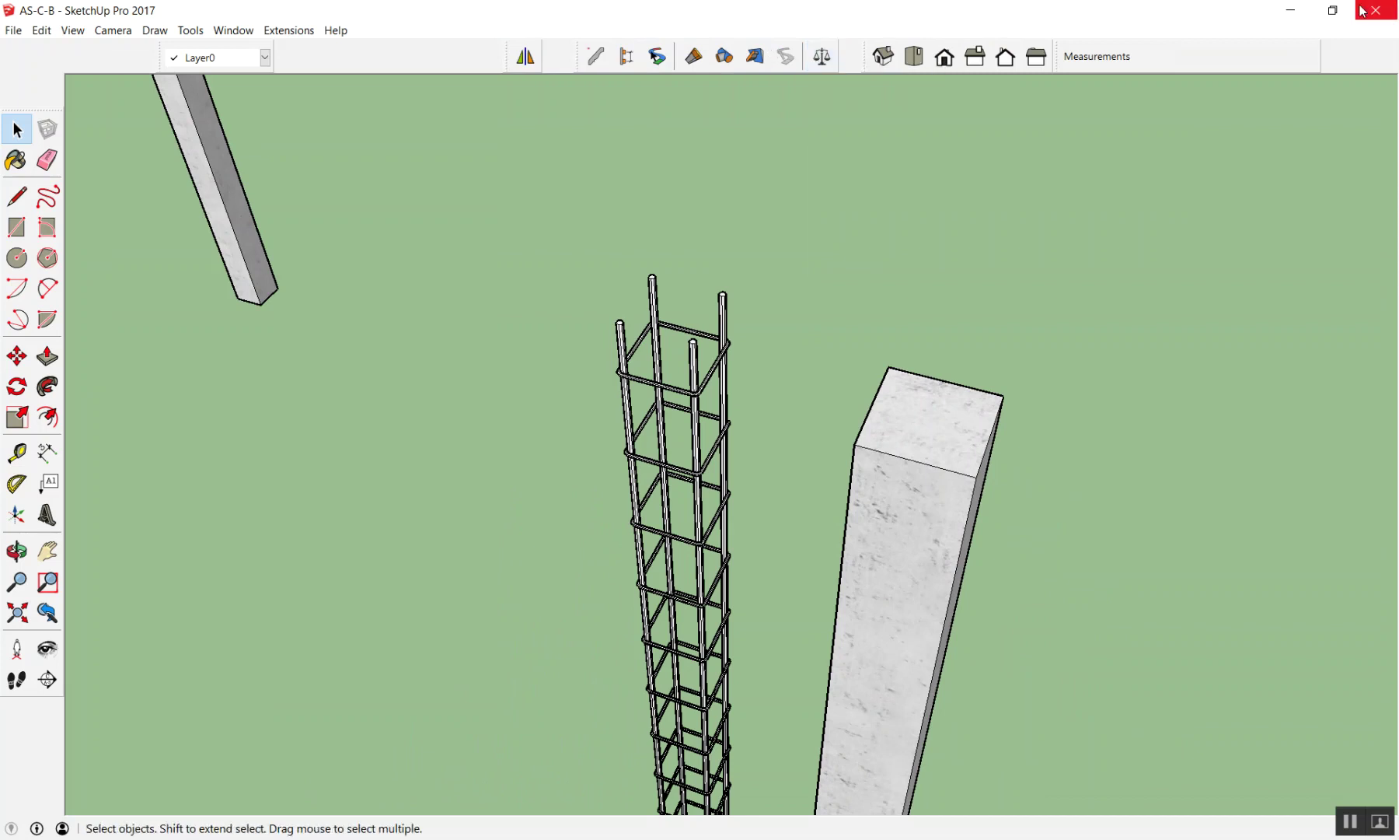
Step: Show the Styles toolbar, preview X-Ray, then close the floating Styles toolbar
right_click(490, 64)
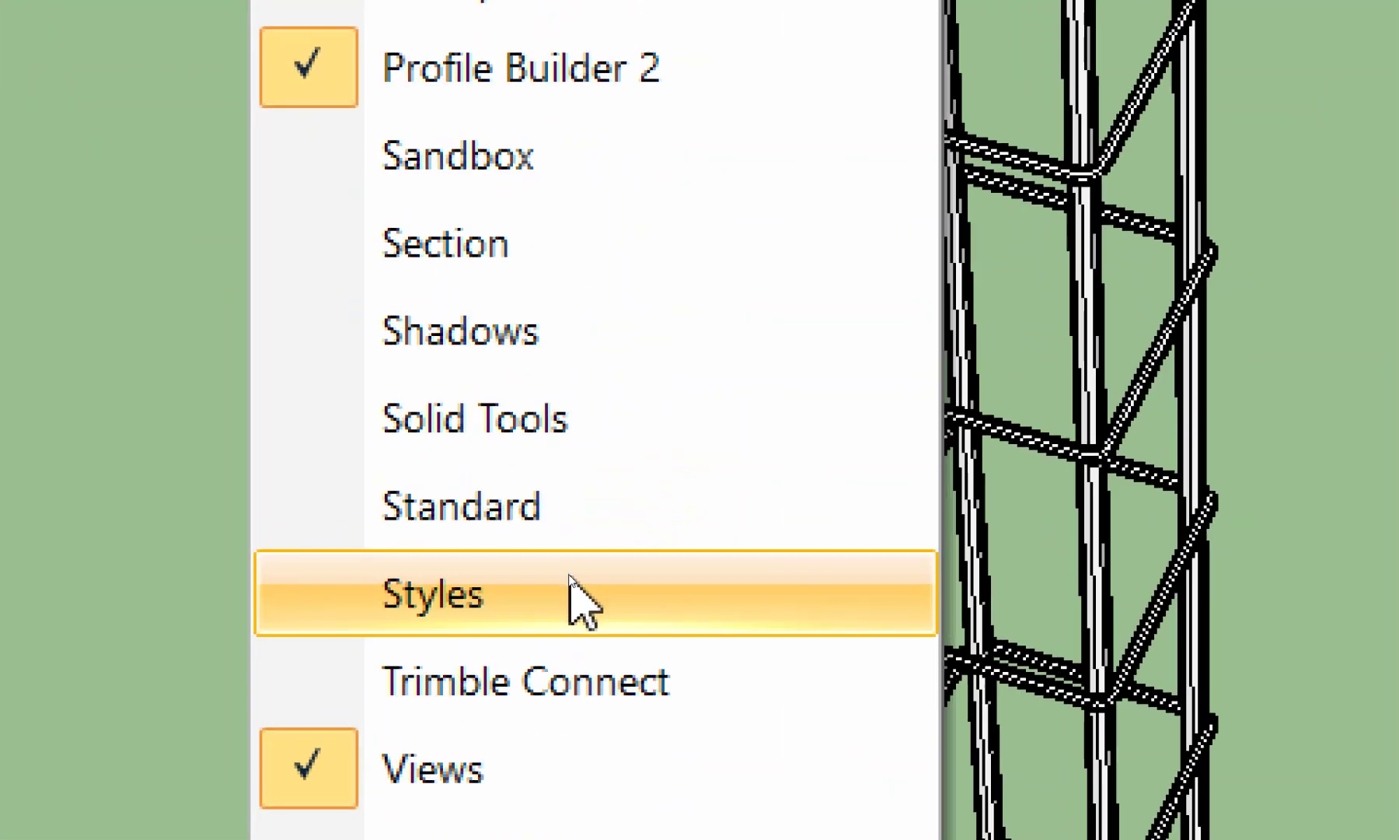
click(557, 579)
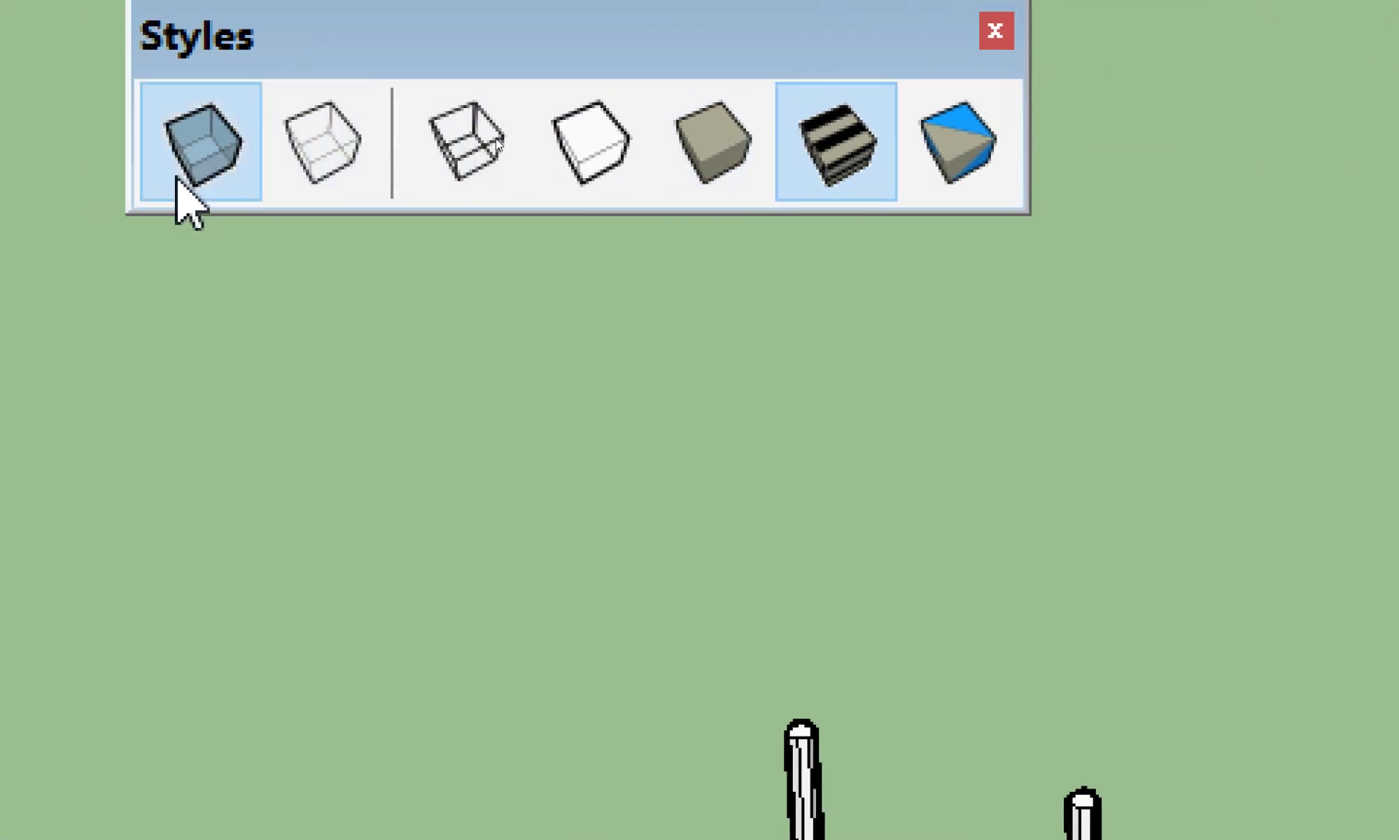
click(180, 190)
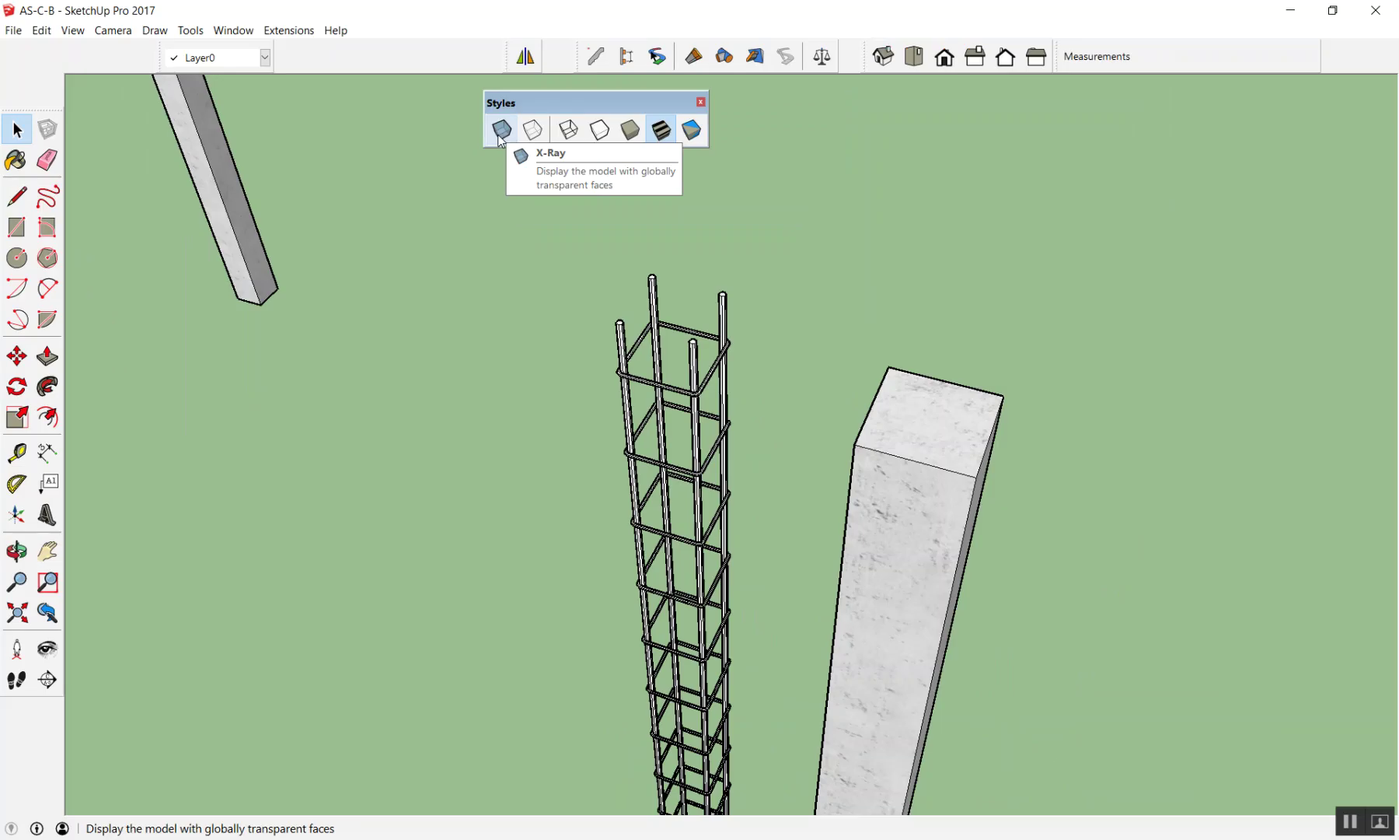
click(701, 101)
Step: Toggle back edges with K and reopen the PB Quantifier report
scroll(990, 474, up, 3)
scroll(1050, 484, down, 3)
scroll(978, 456, down, 2)
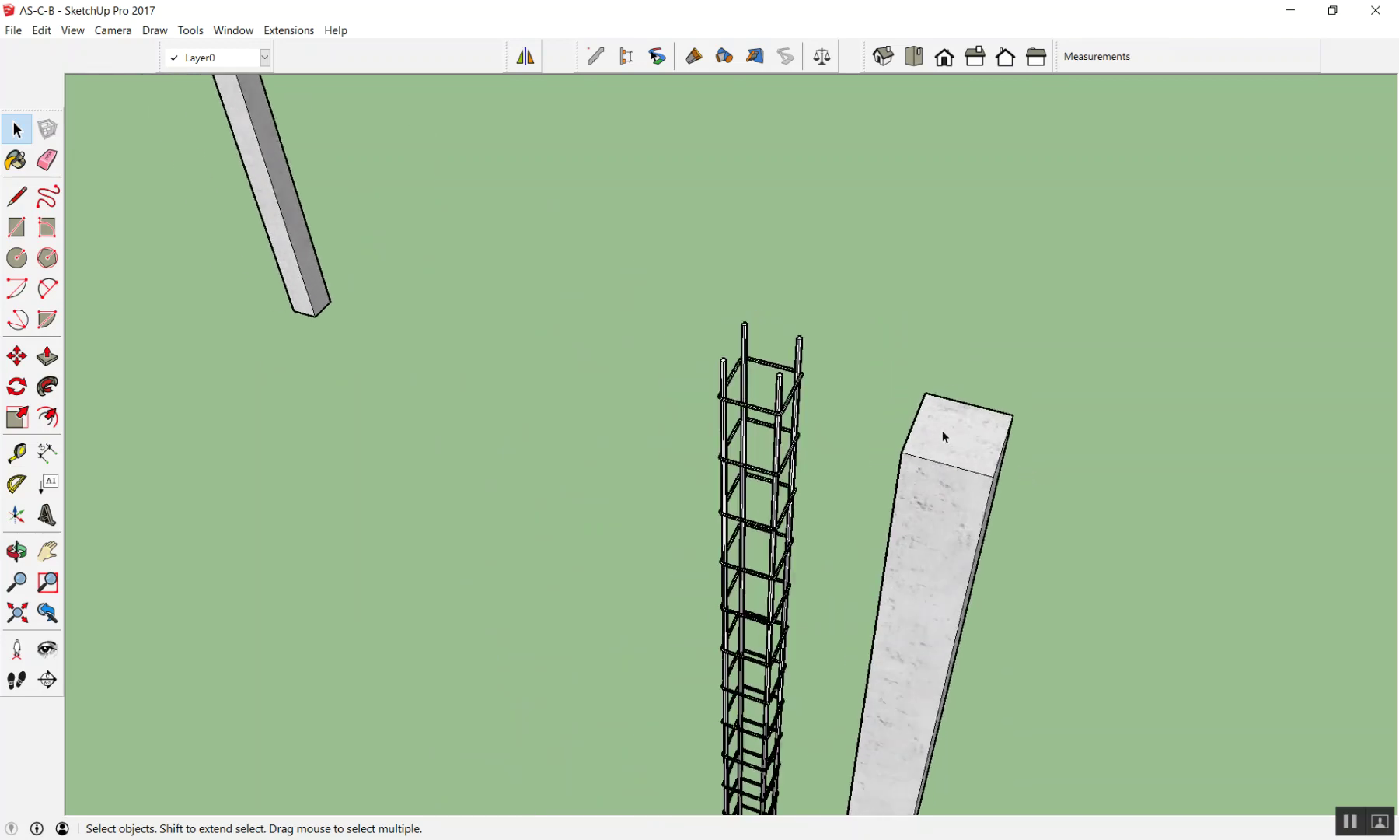
scroll(933, 455, up, 2)
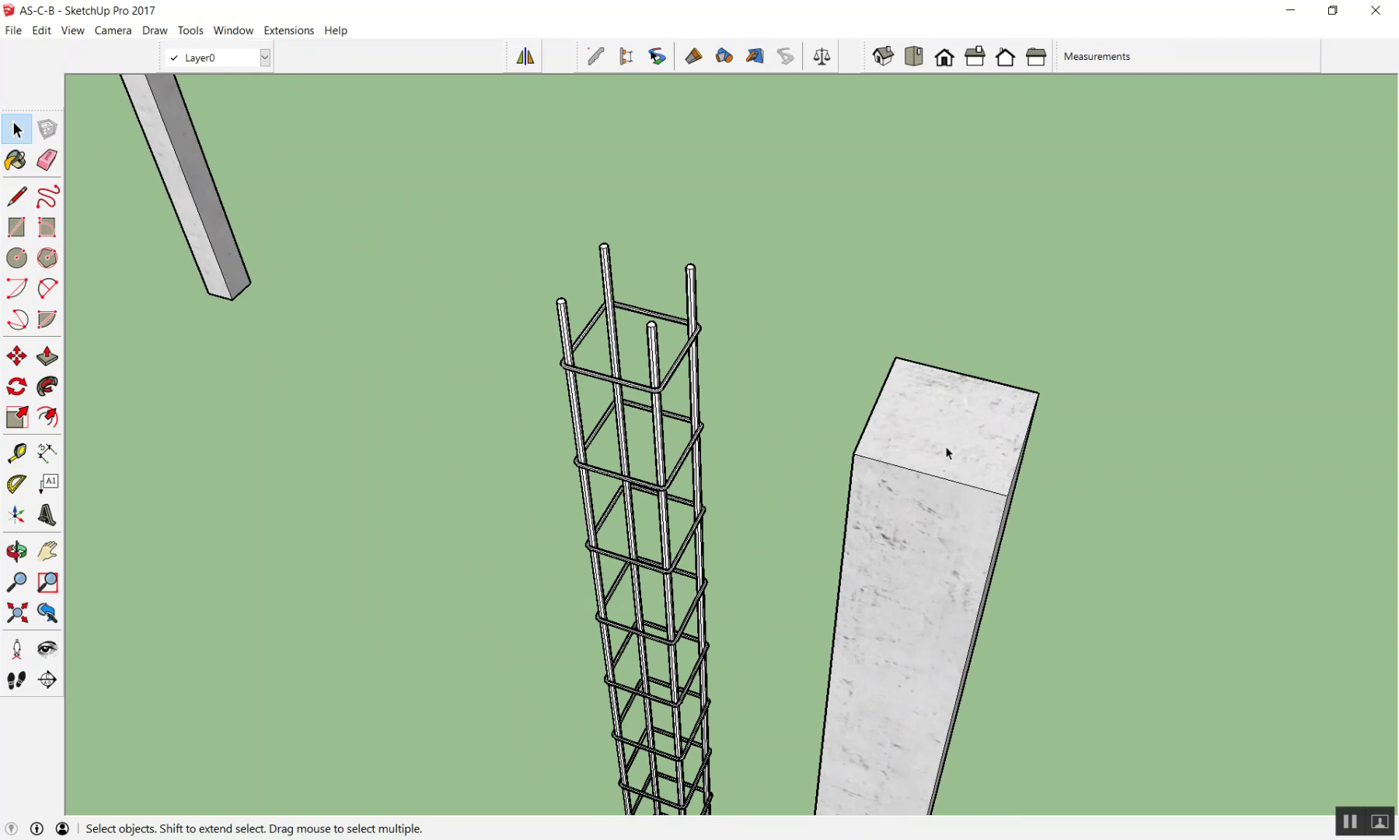
scroll(946, 454, up, 2)
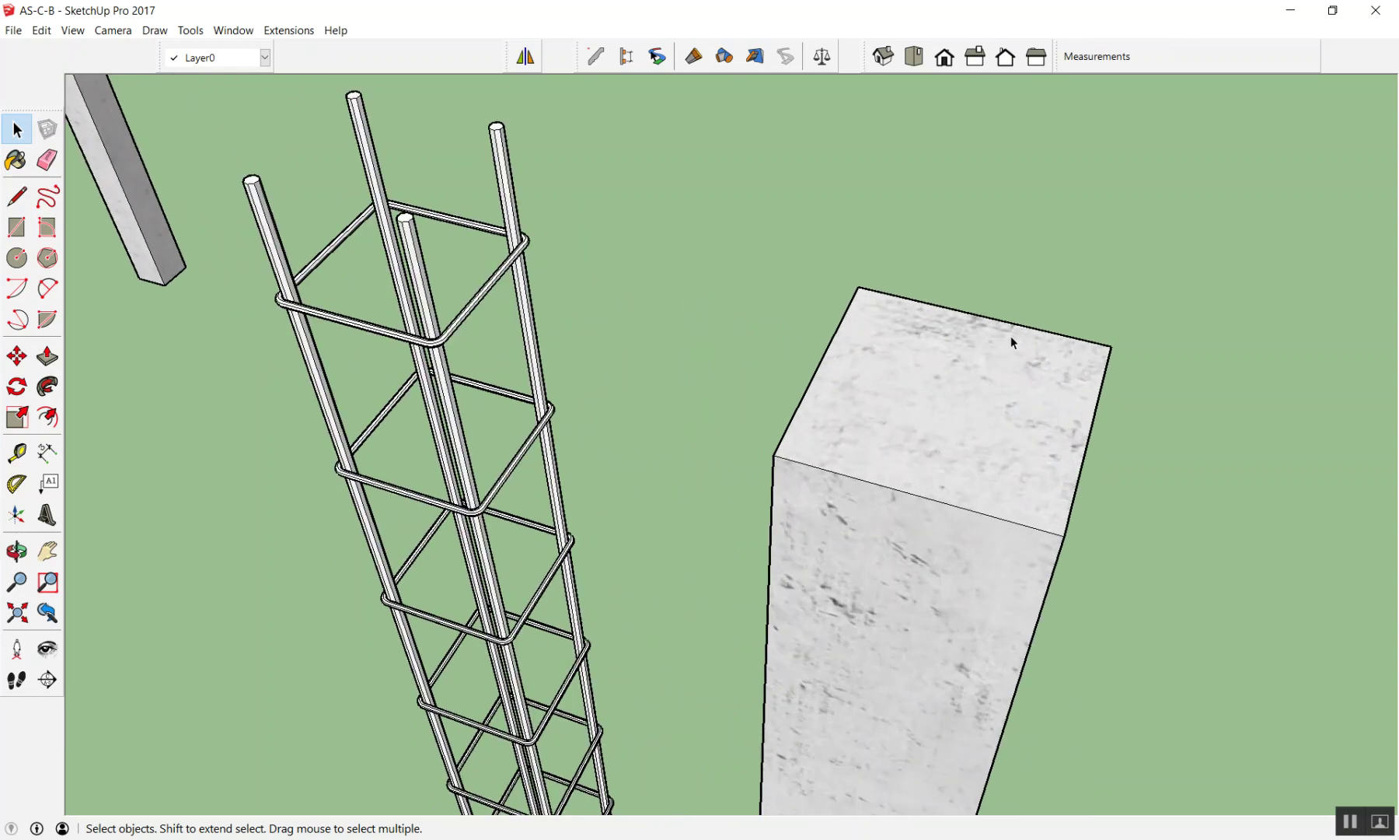
key(k)
key(k)
scroll(695, 310, down, 5)
scroll(695, 309, up, 5)
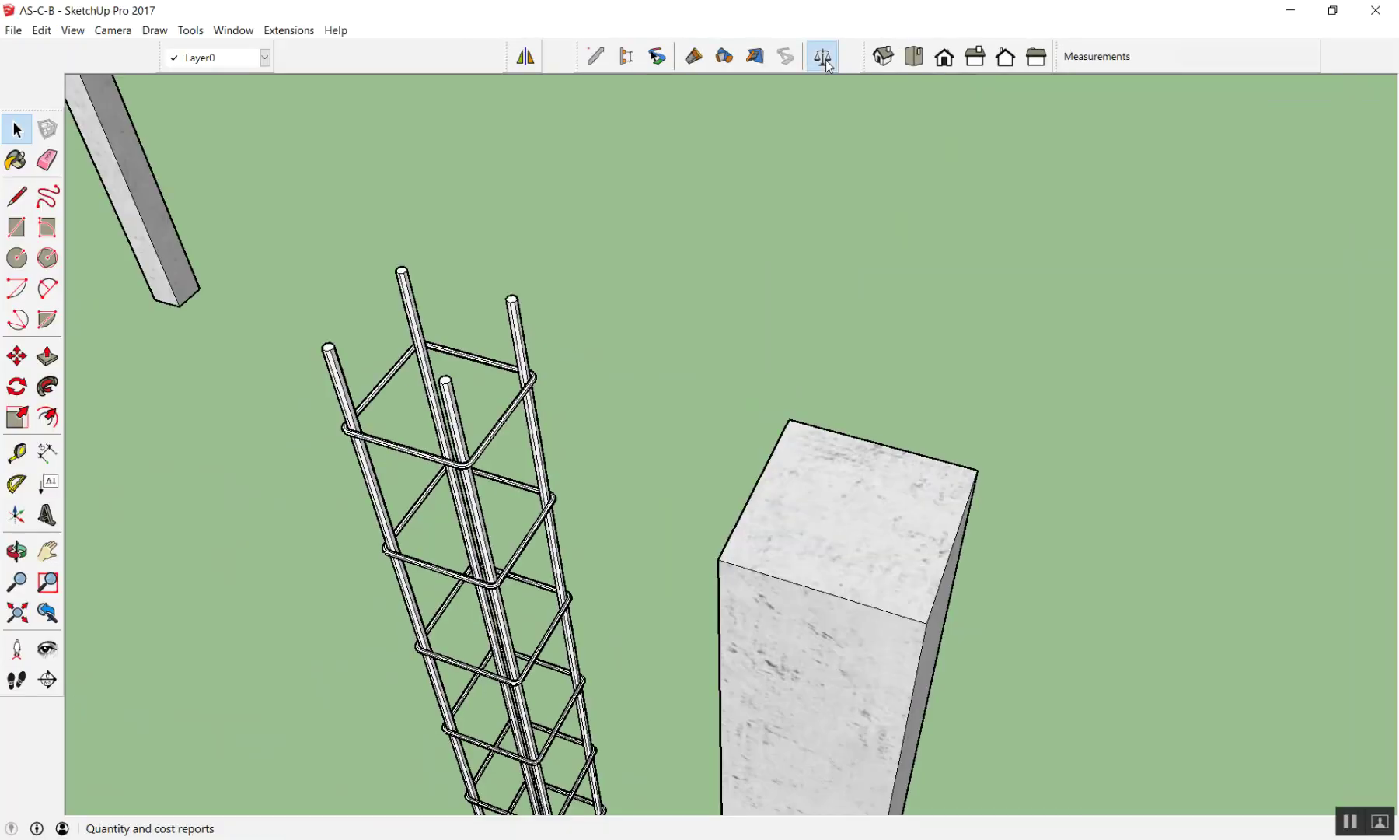
click(824, 58)
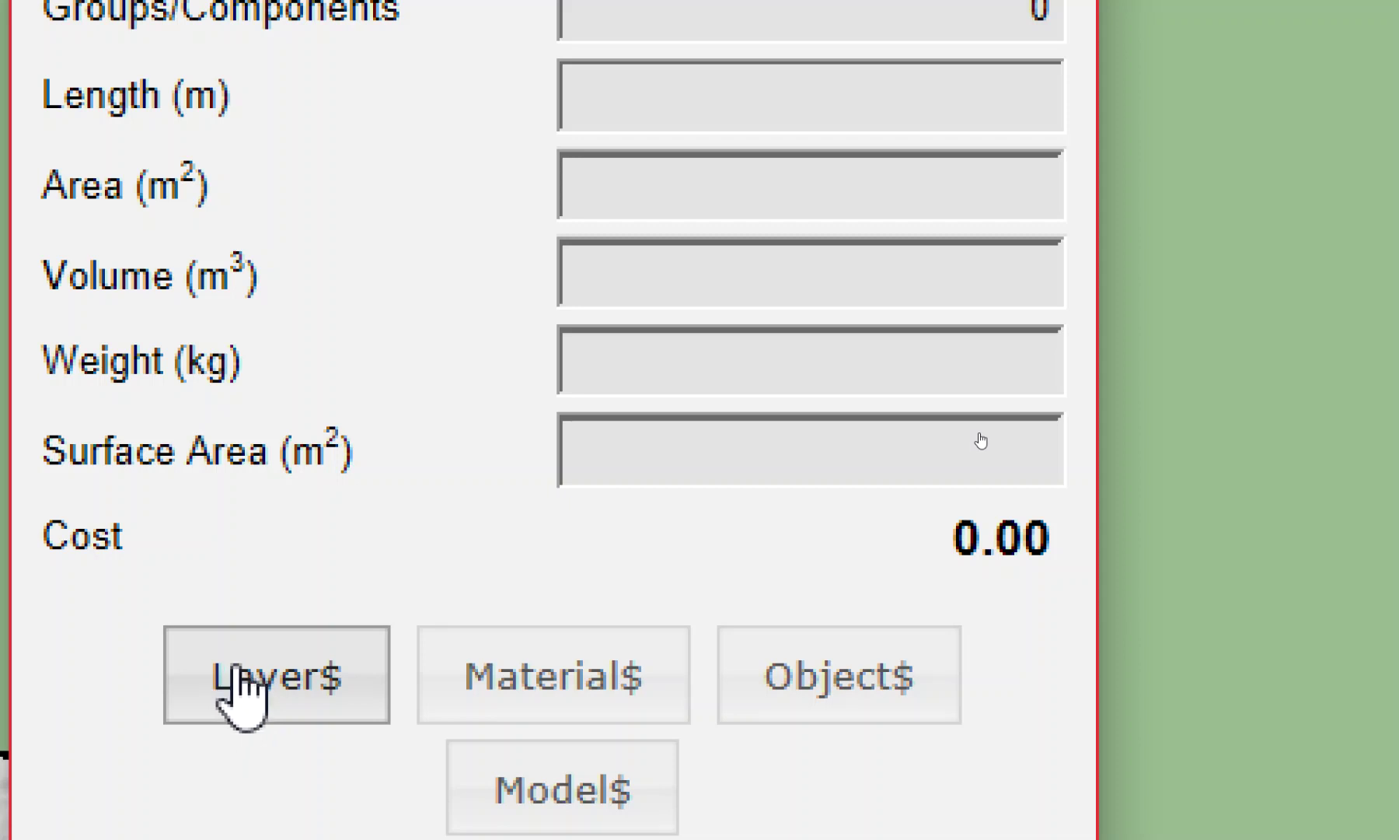
Step: In Layer$ cost data, choose layer $ DB12mm and delete its cost rows
click(241, 673)
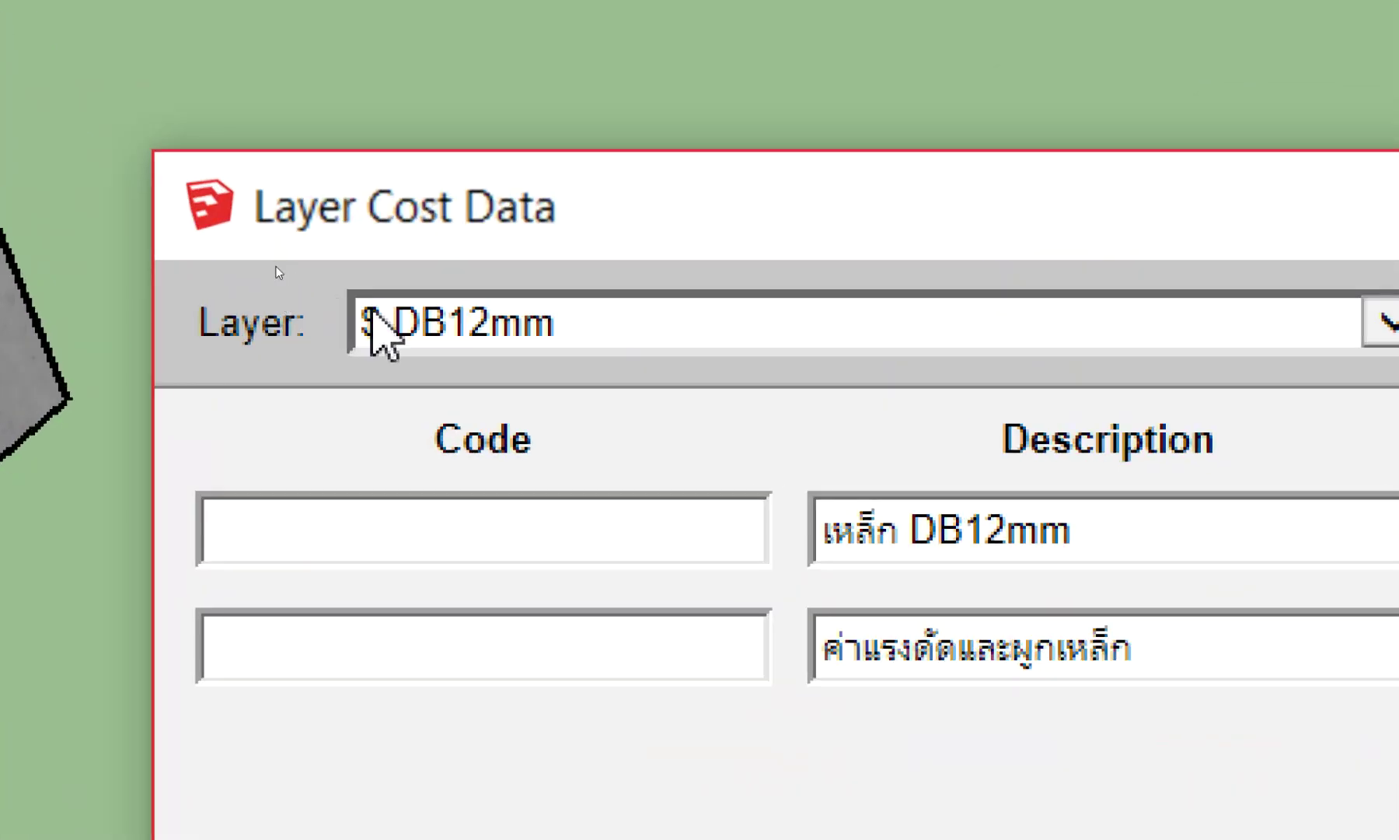
click(274, 269)
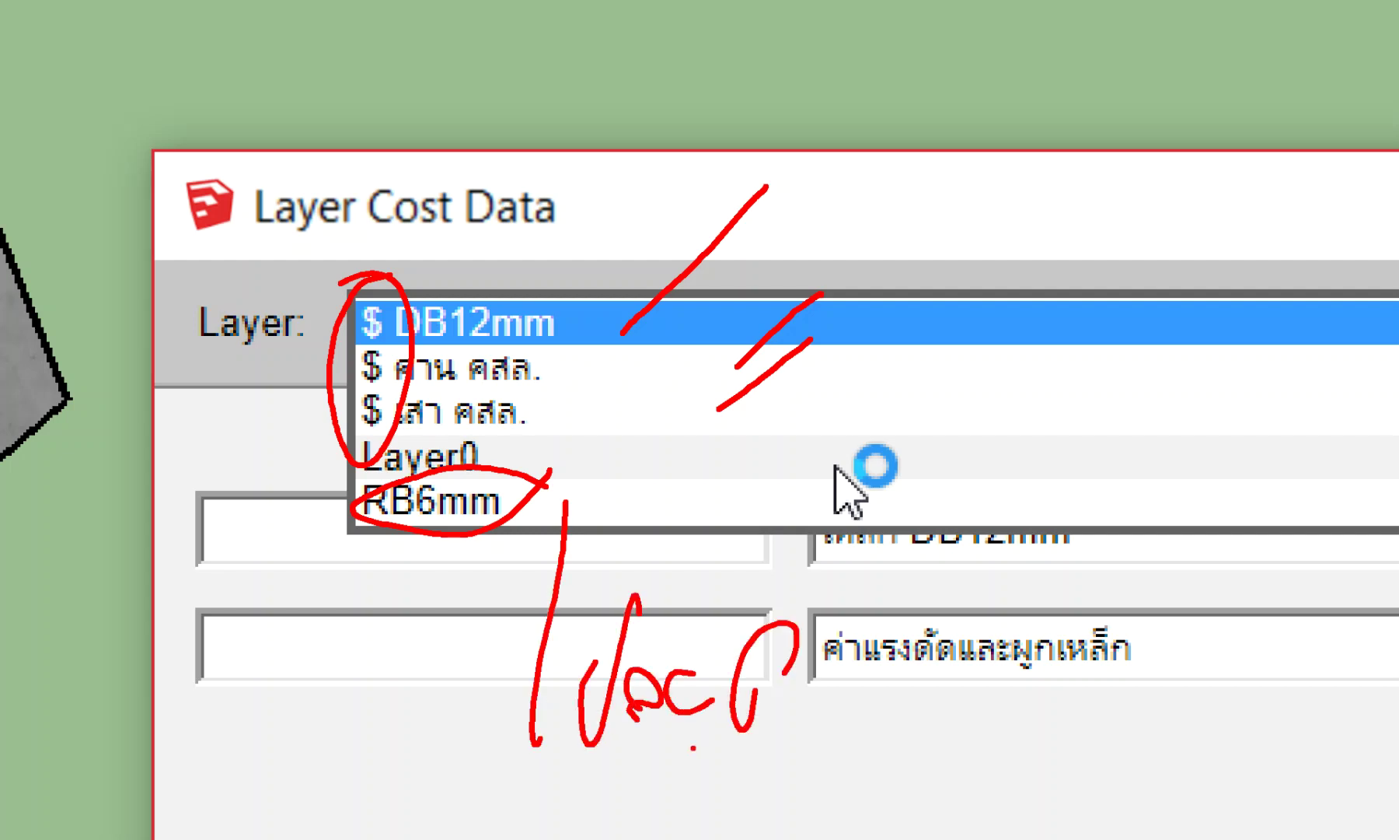
key(Escape)
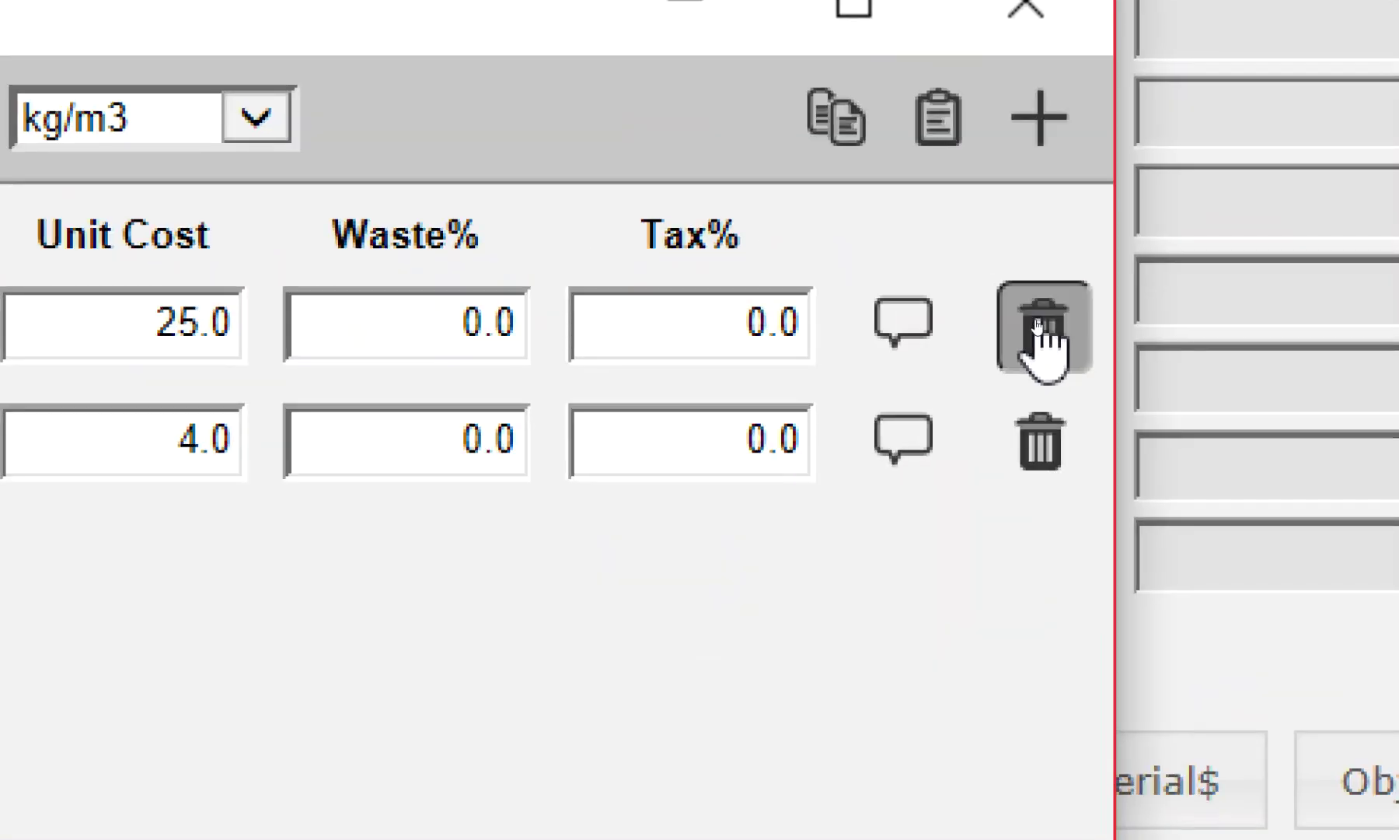
click(1037, 325)
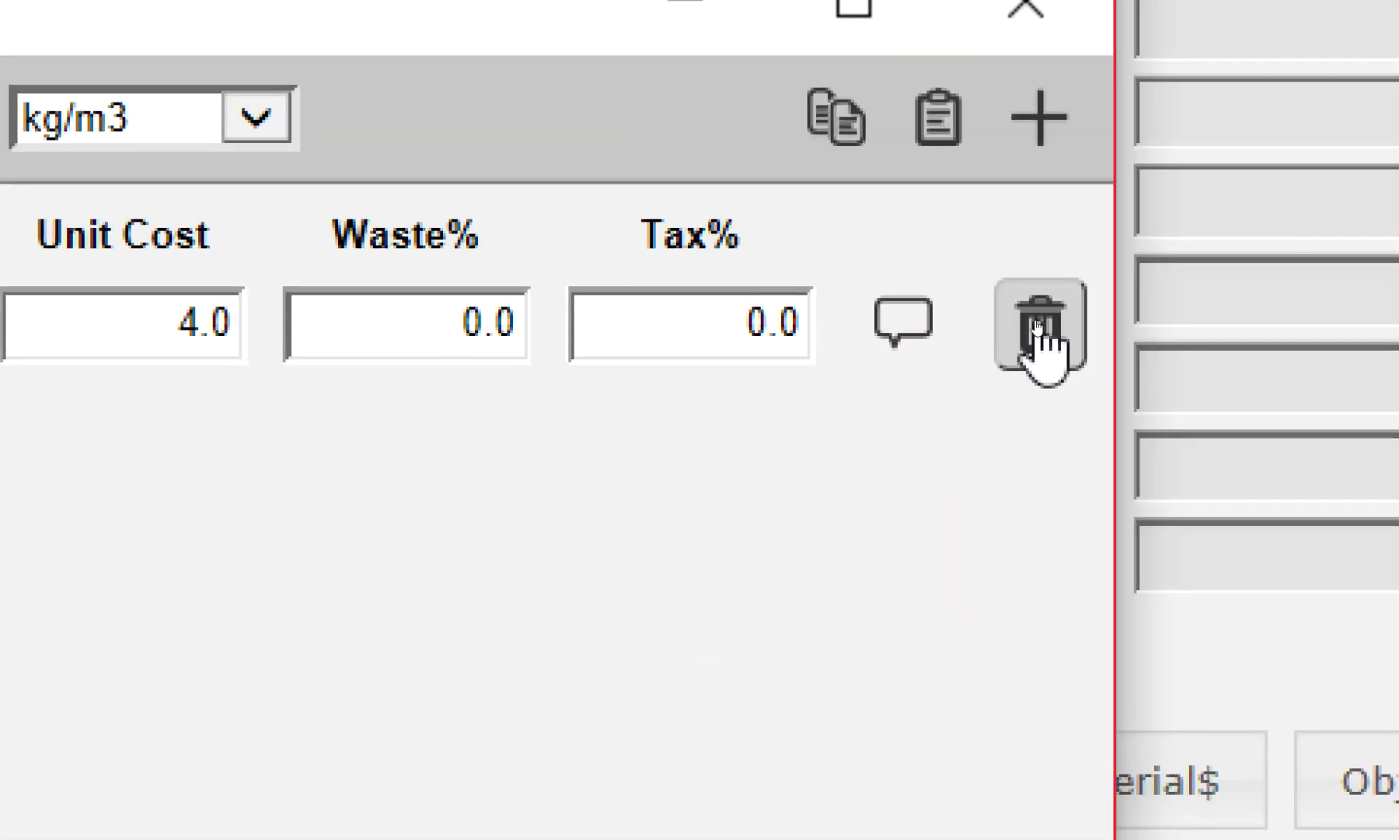
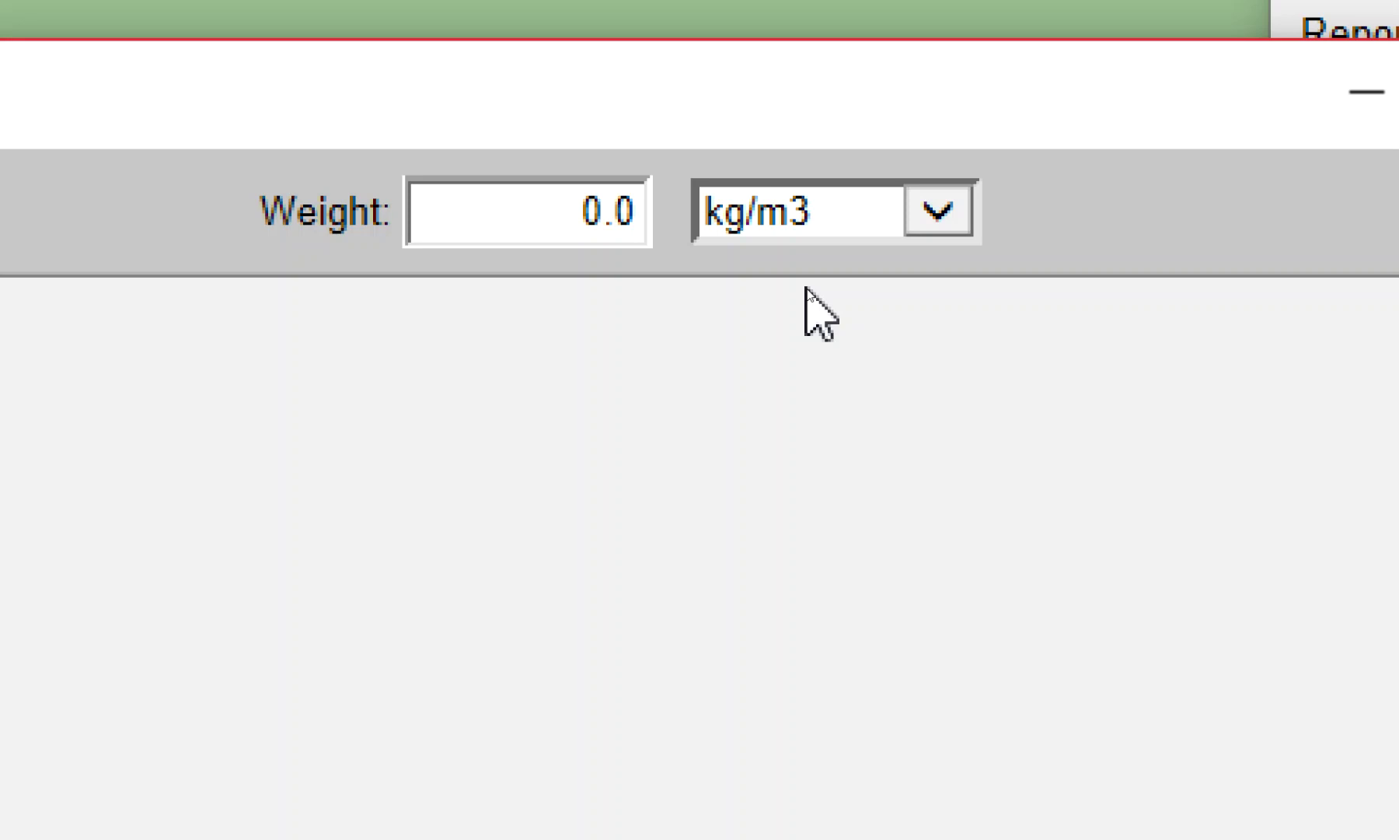
Step: Switch the weight unit to kg/m and enter a weight of 0.888
click(910, 253)
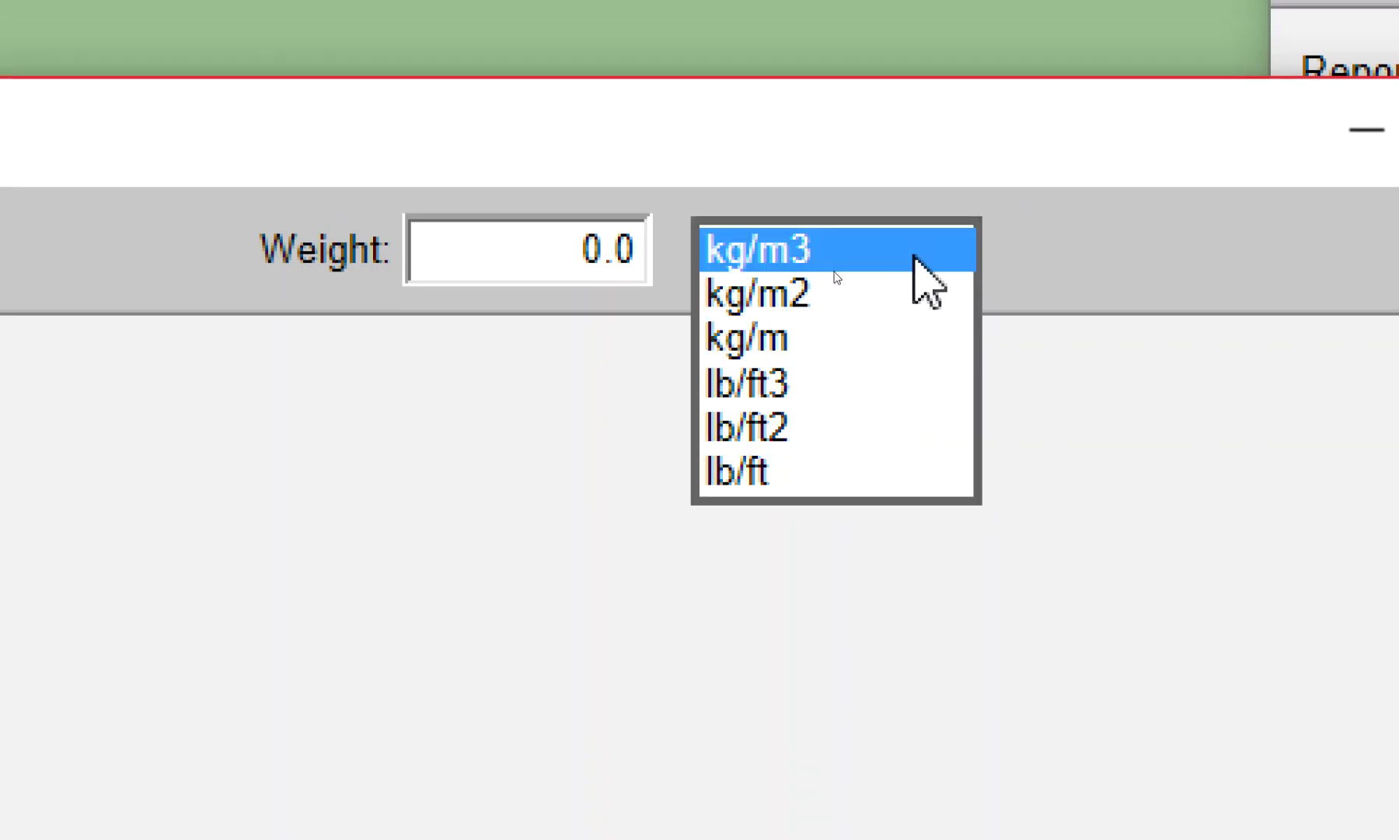
click(859, 335)
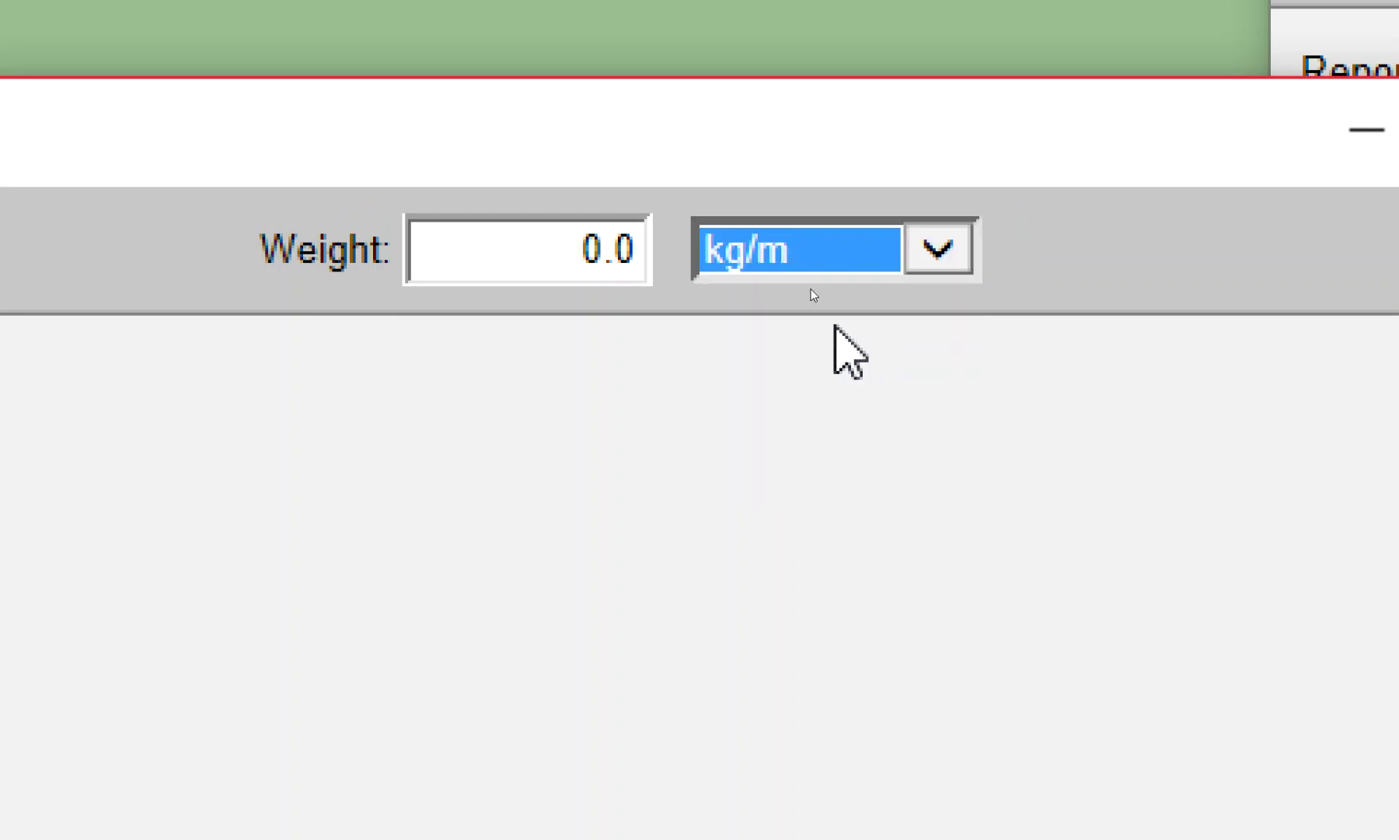
click(509, 255)
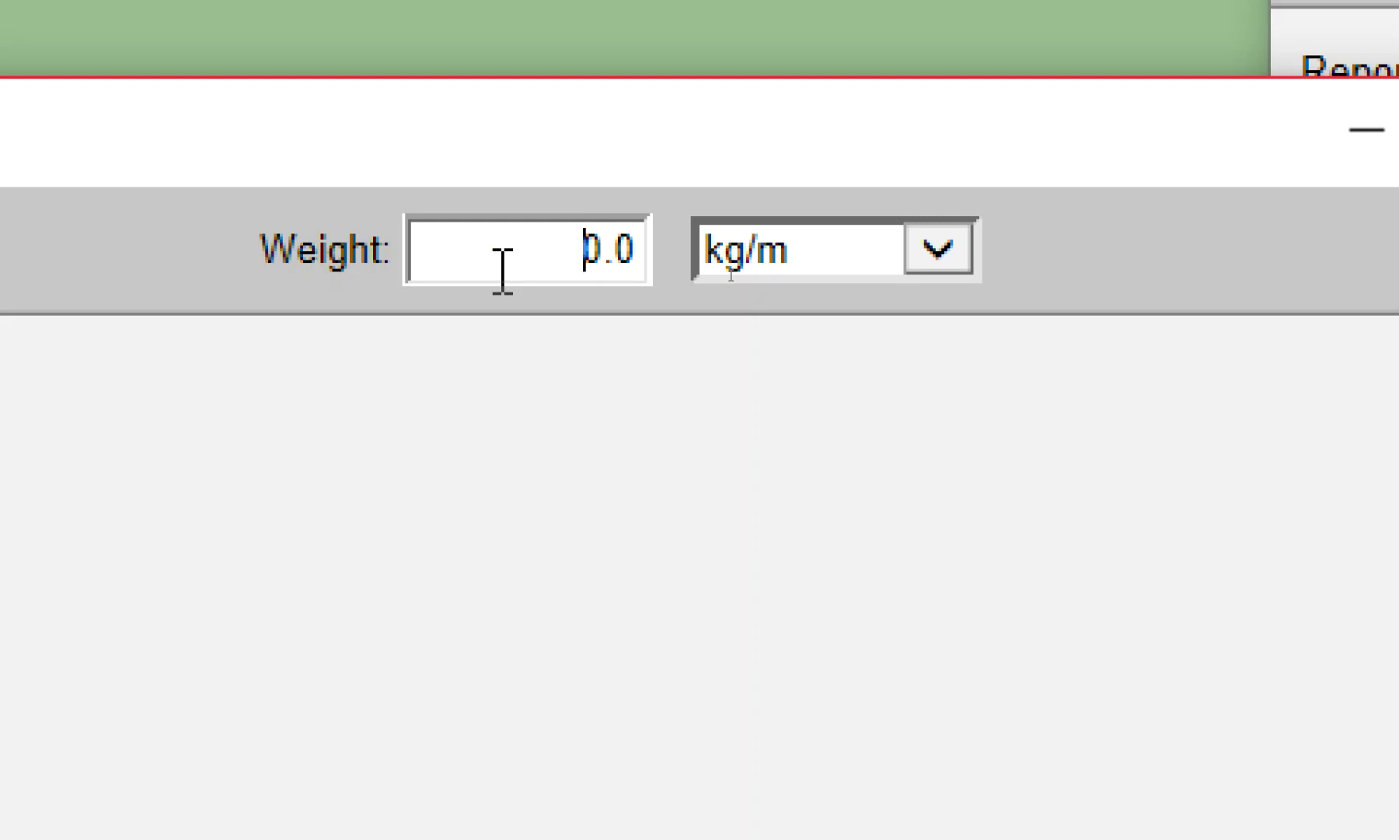
double_click(503, 271)
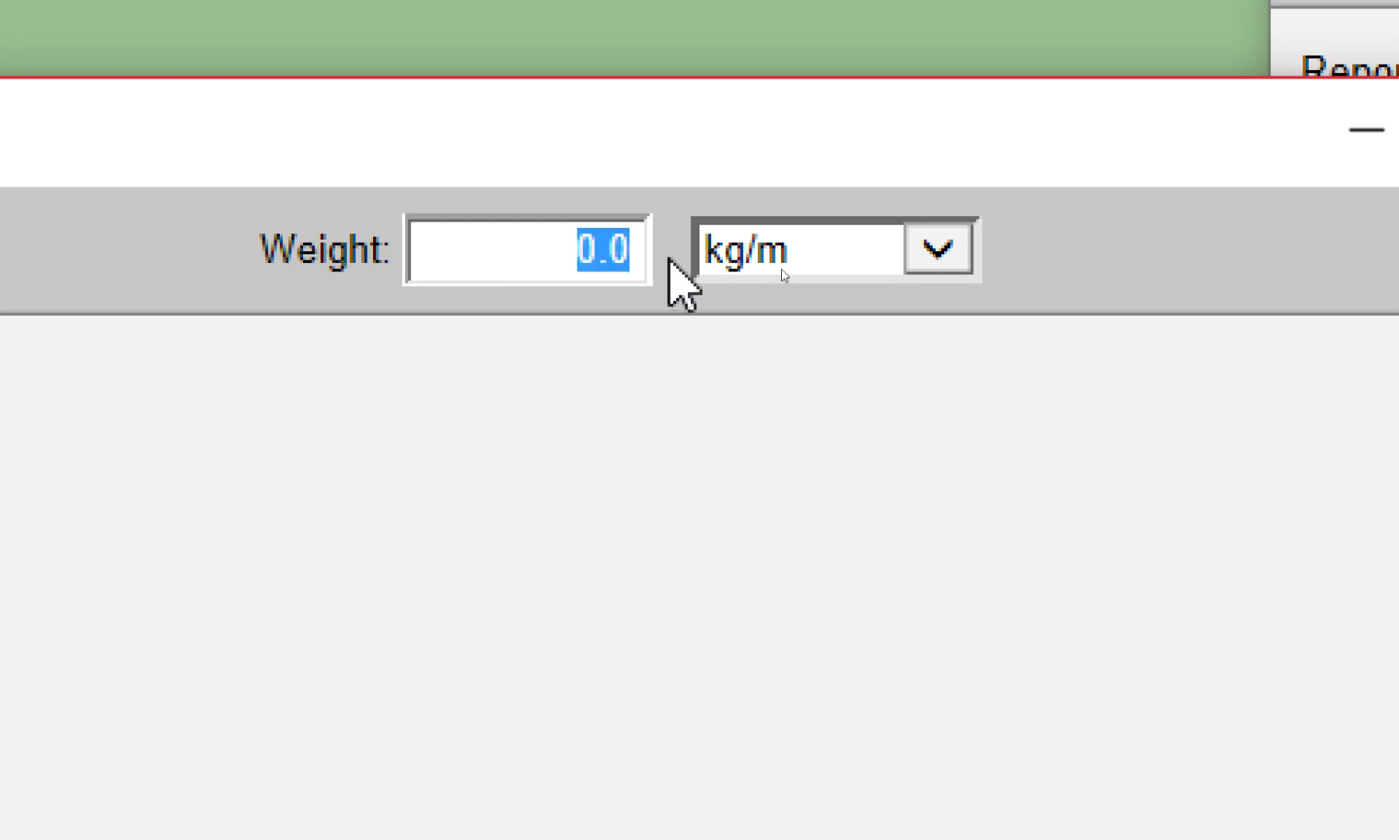
text(0.8)
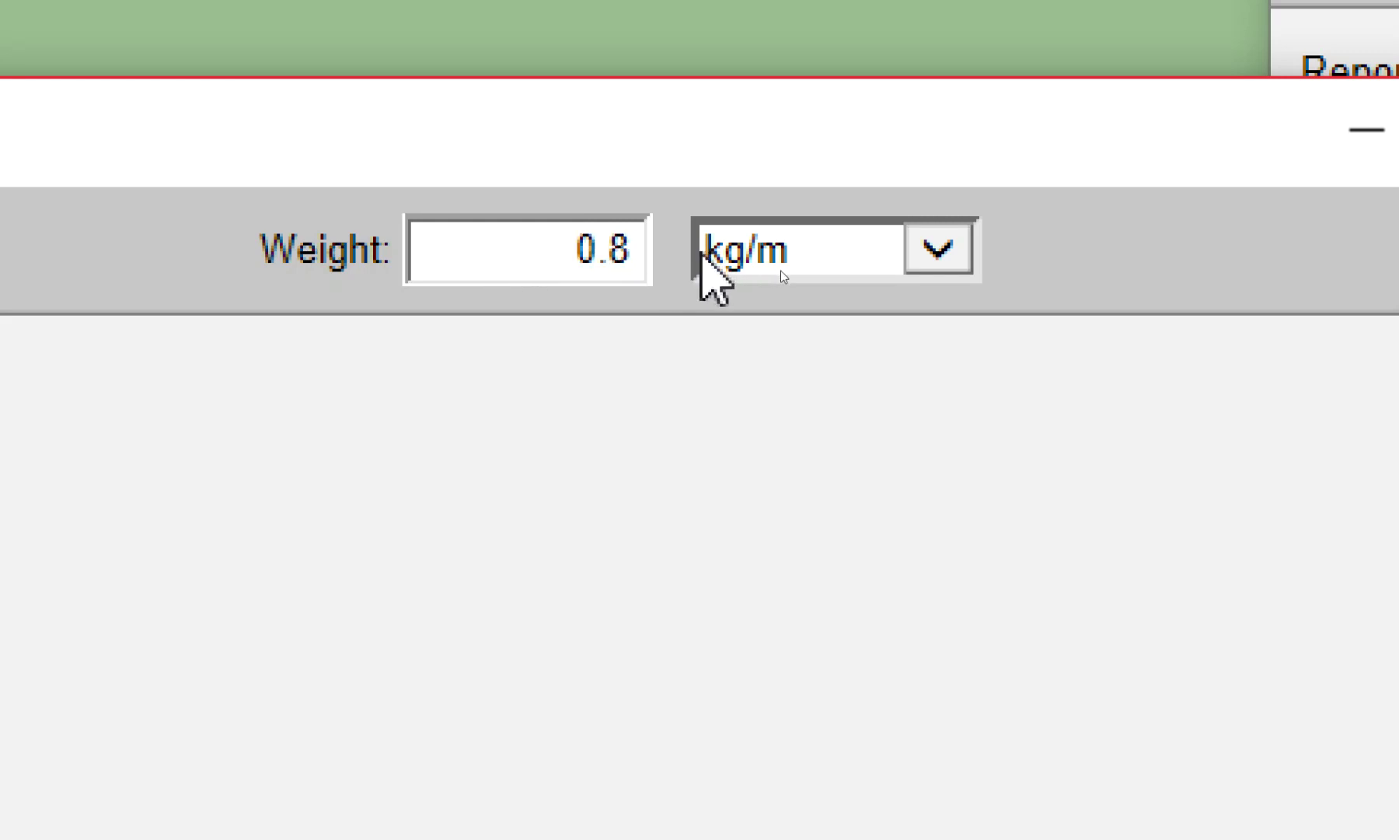
text(88)
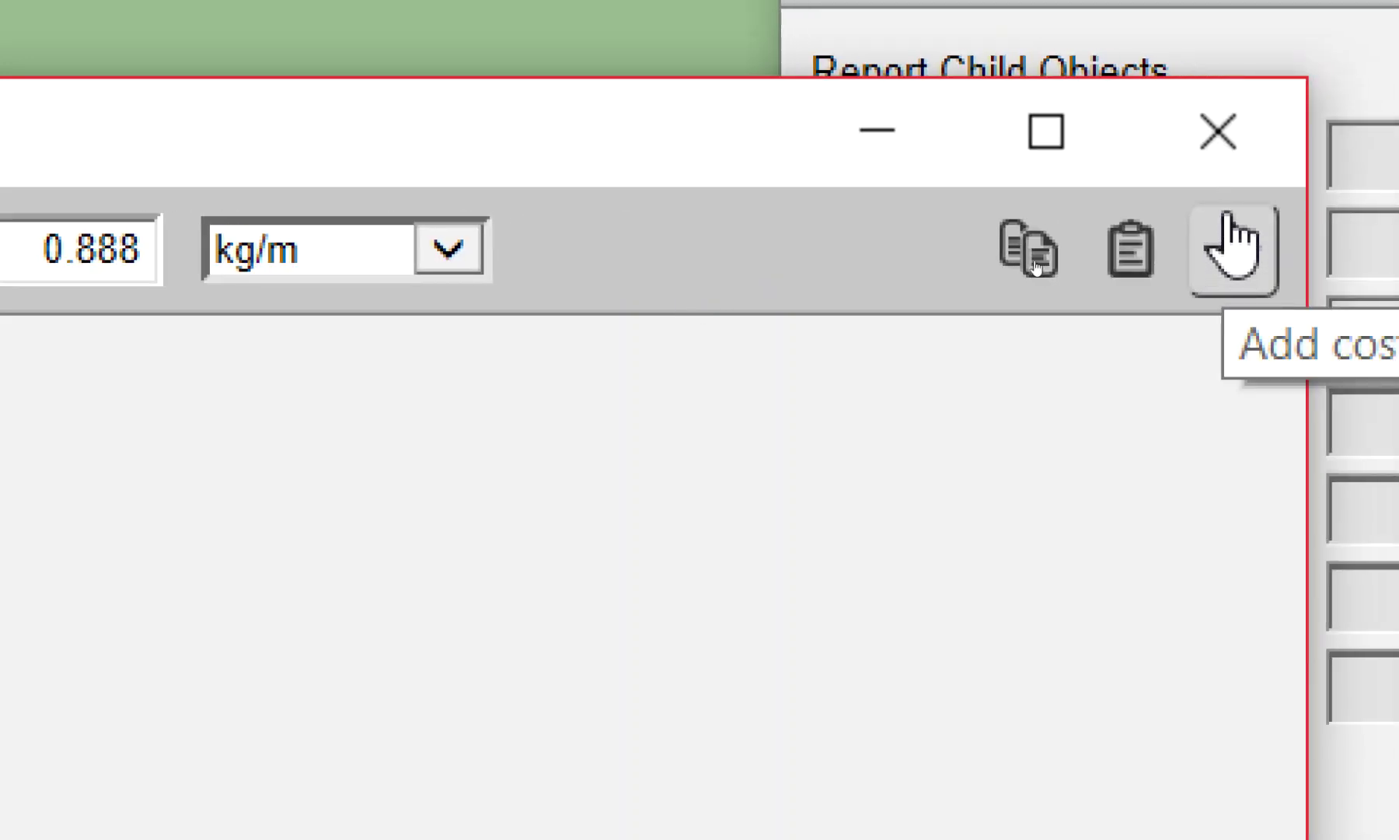
Step: Add a cost item and prefix its description with เหล็ก
click(1232, 250)
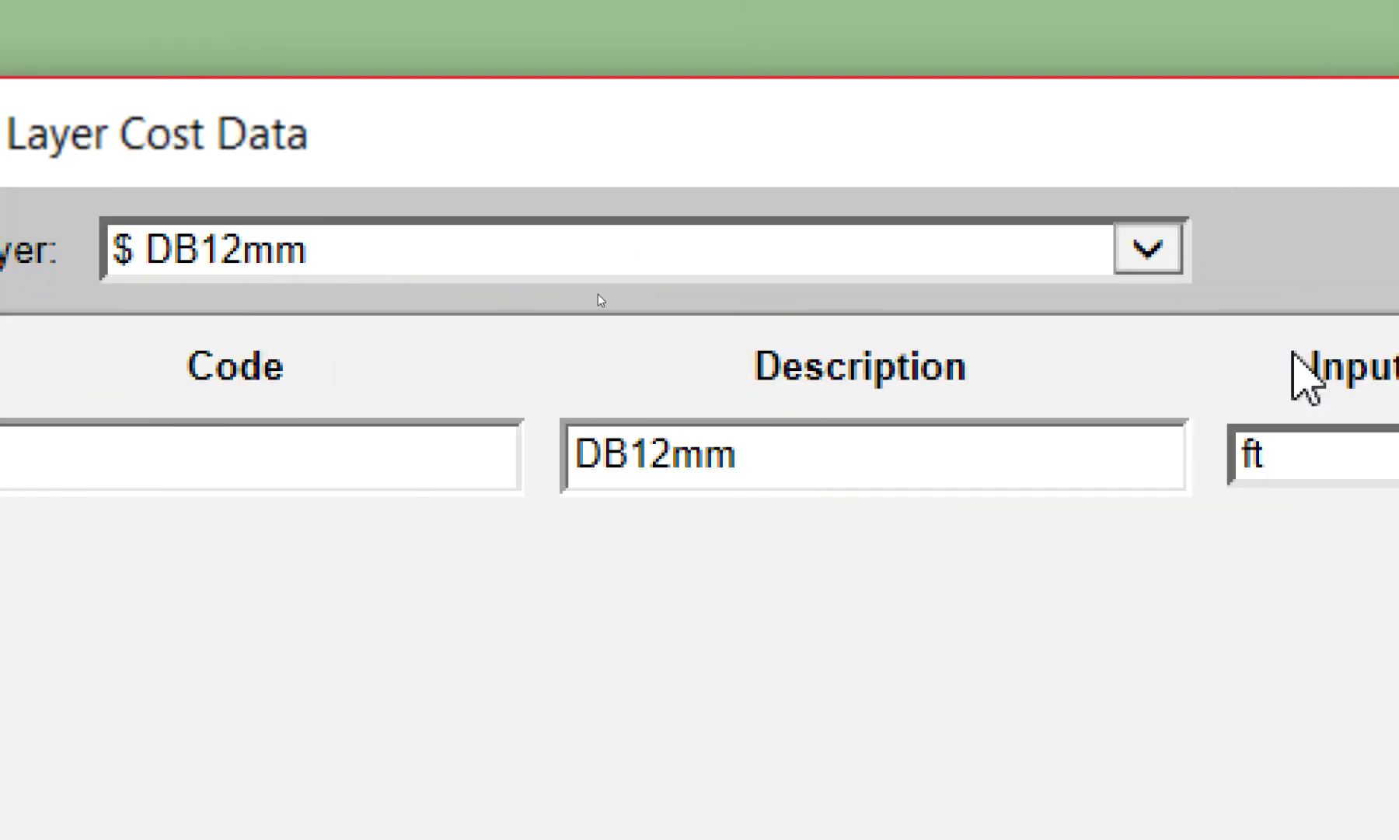
double_click(715, 441)
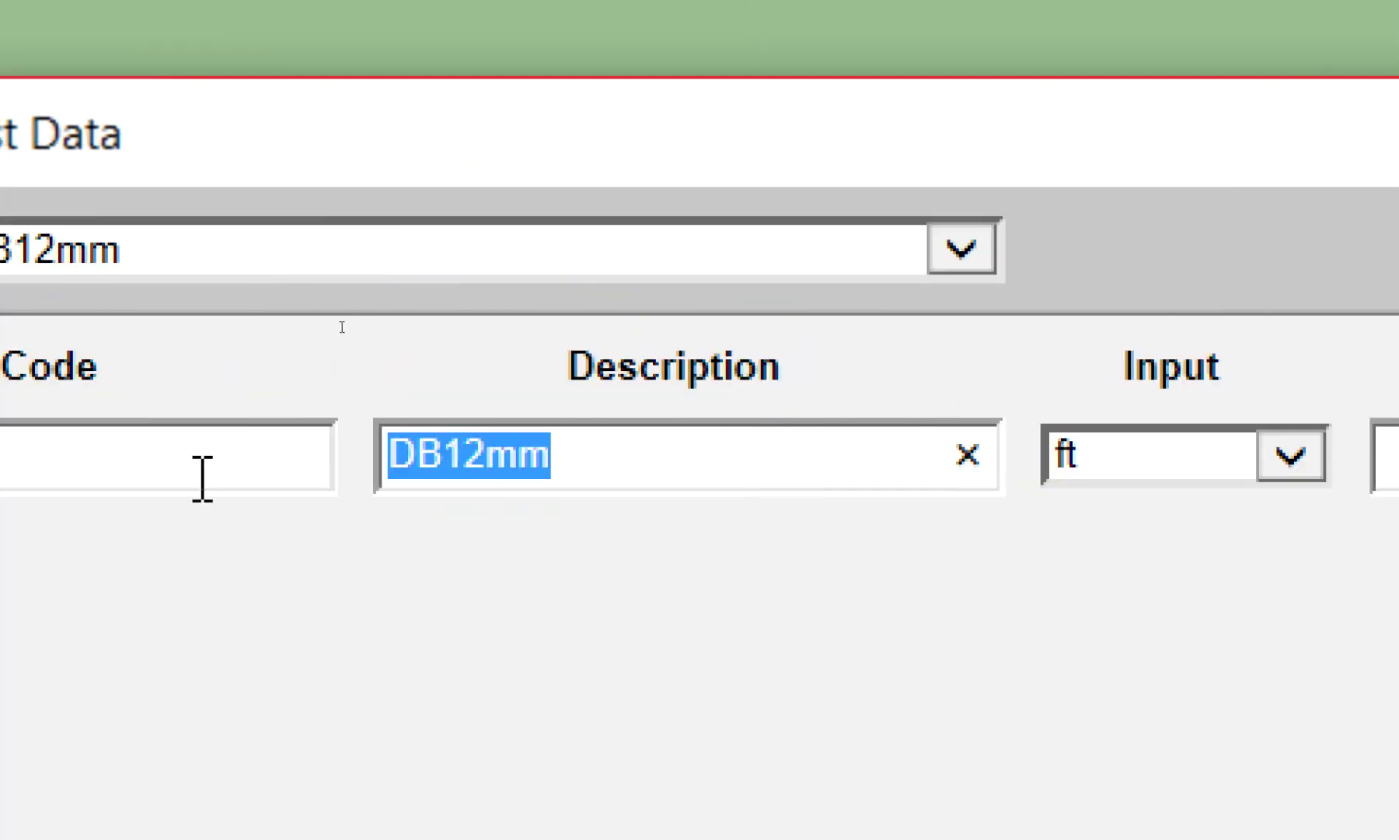
key(Home)
text(g)
key(BackSpace)
text(เหล)
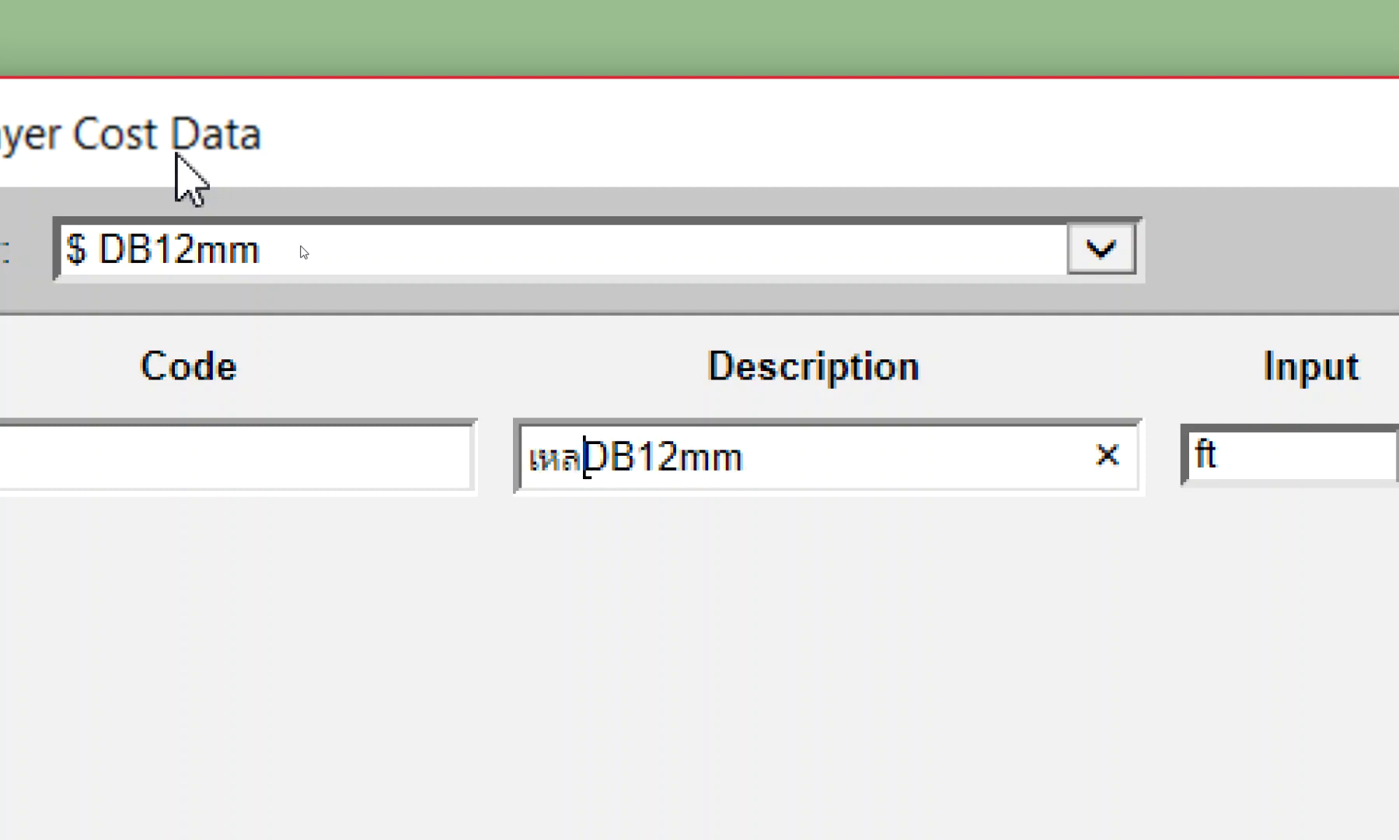
text(็ก)
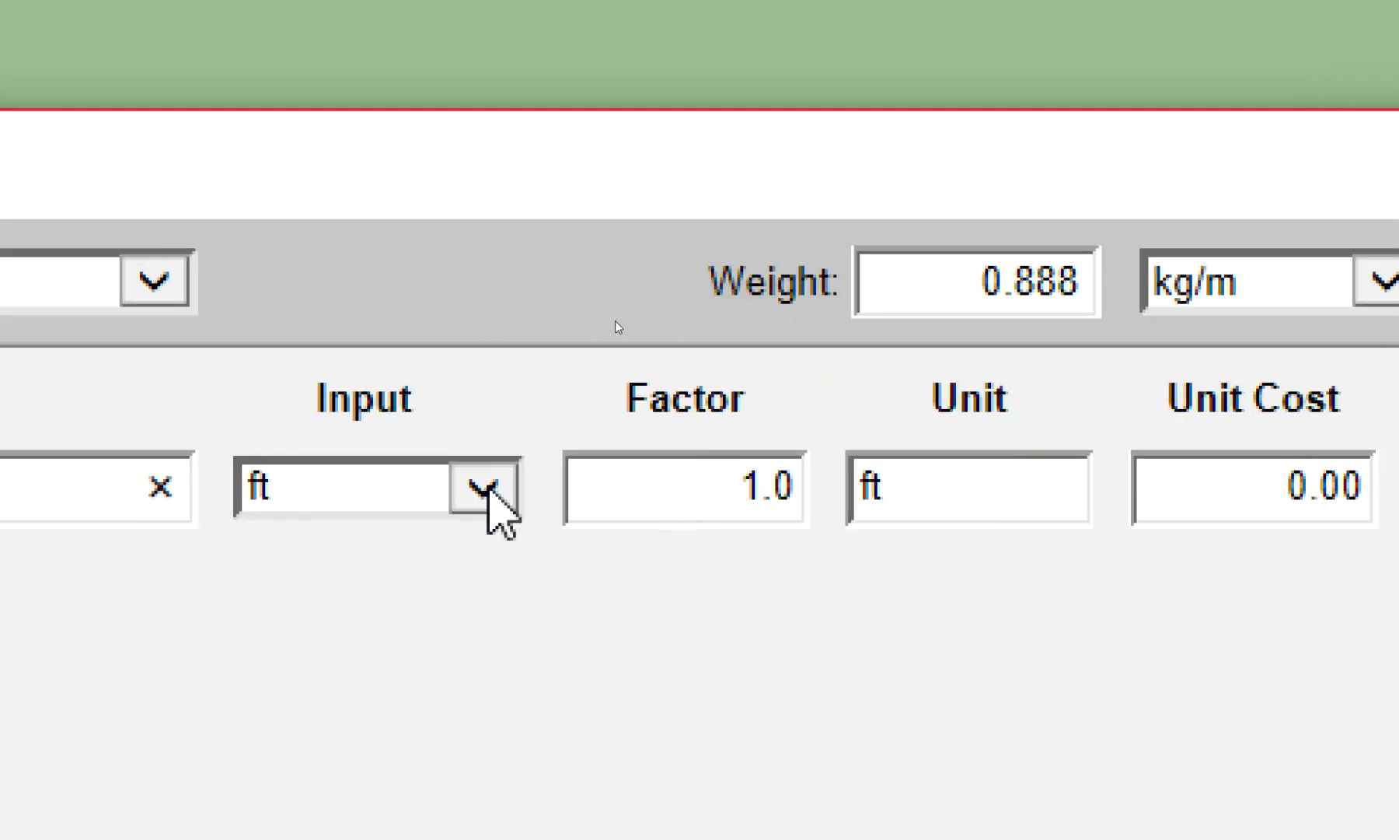
Step: Set the cost item's input to m, unit to กก., and factor to 0.888
click(482, 488)
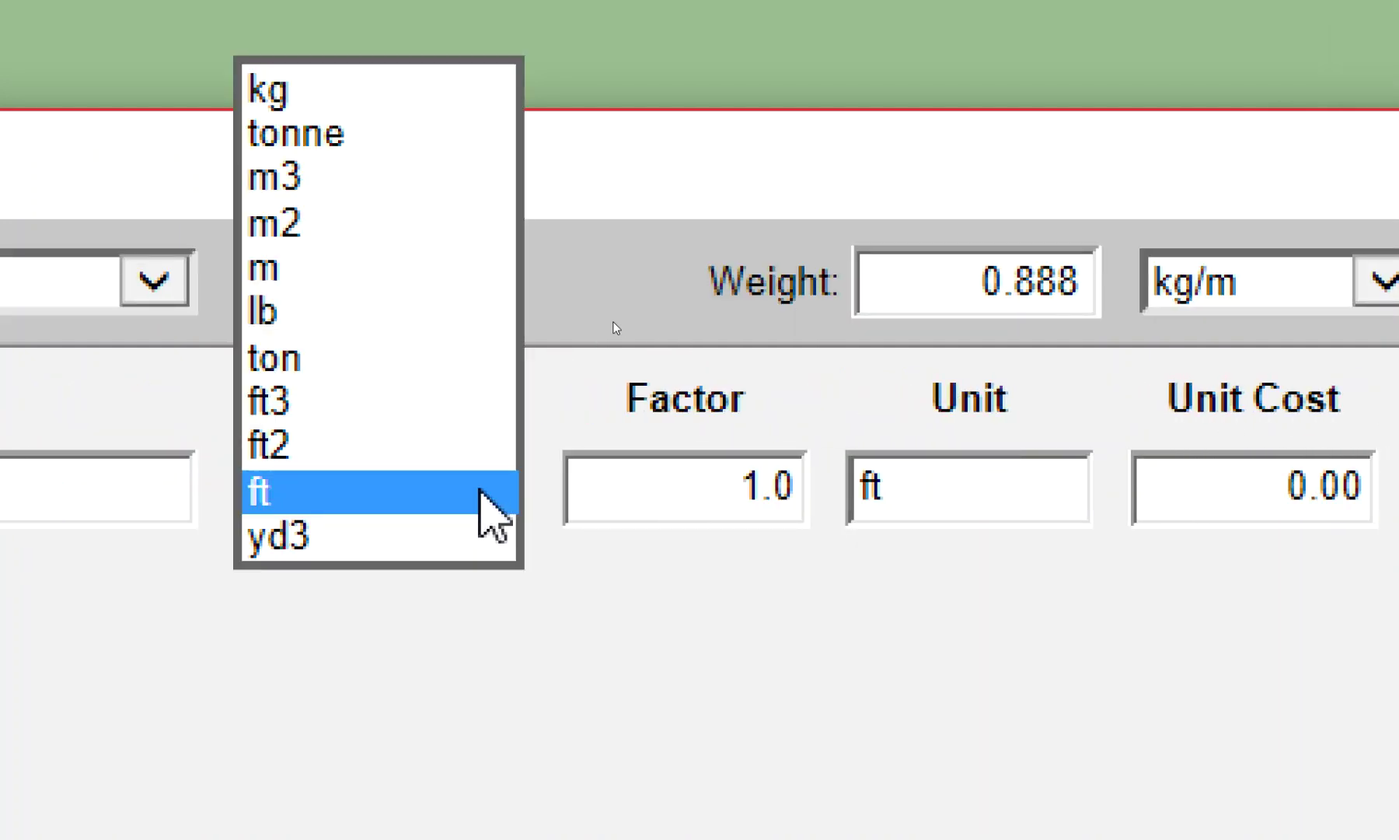
click(349, 269)
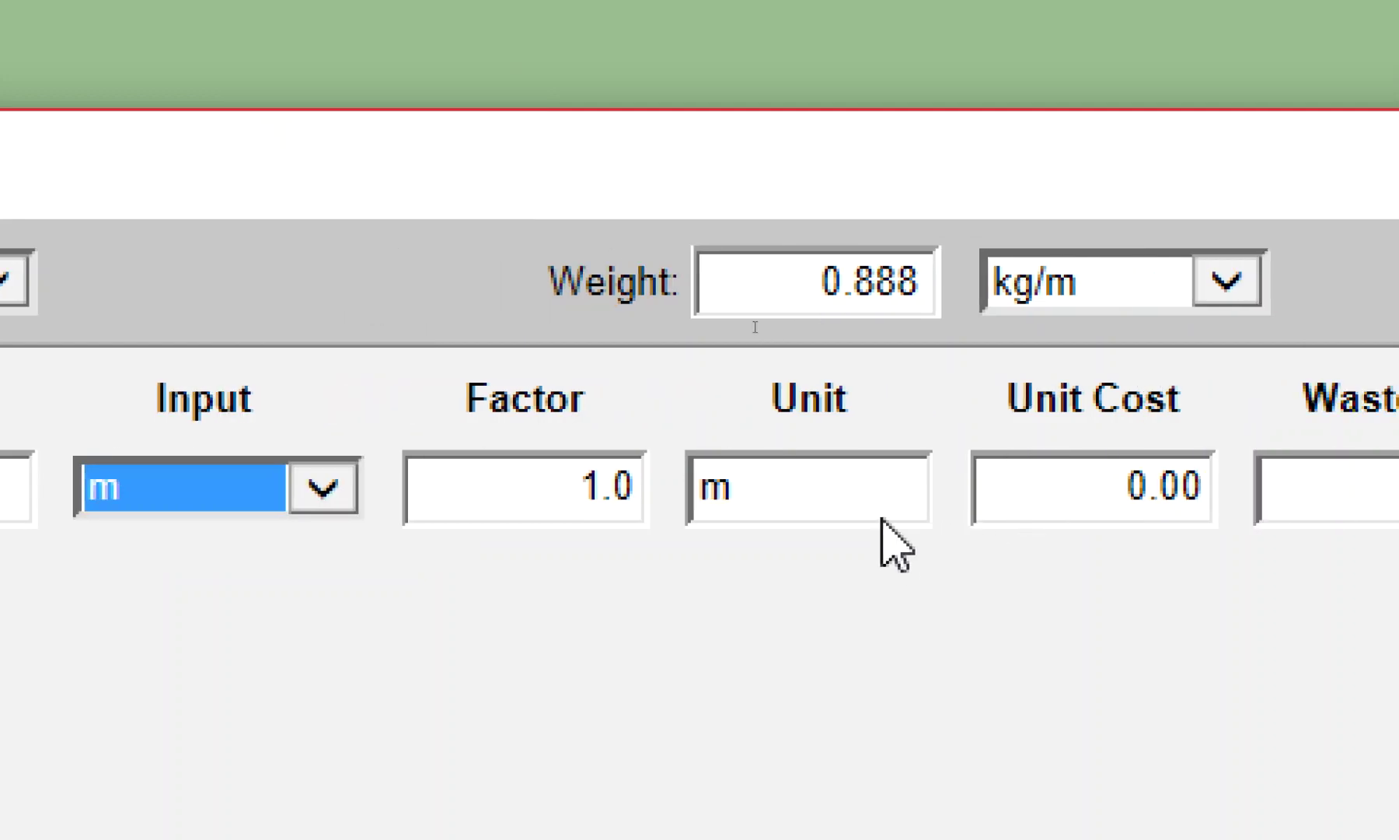
key(Tab)
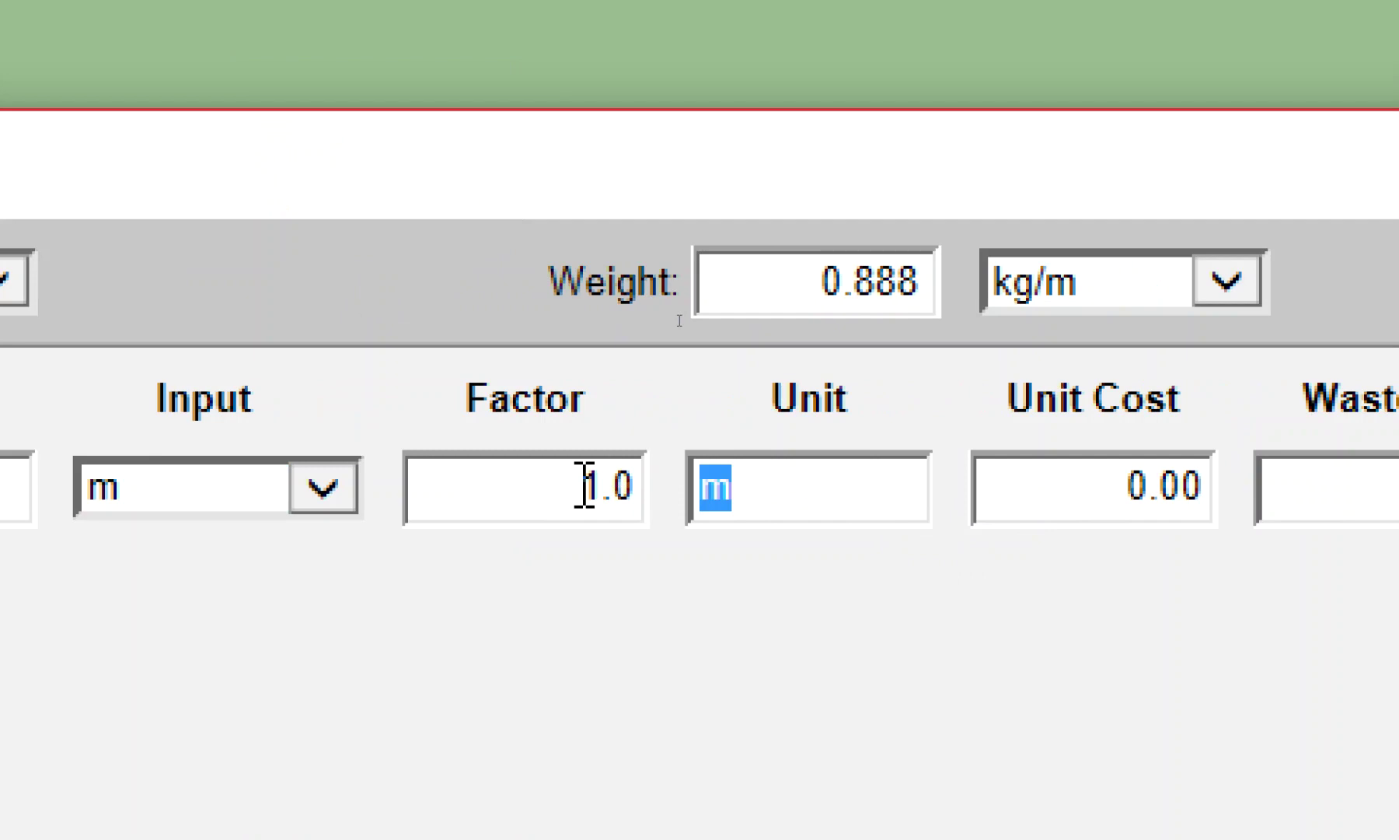
text(กก.)
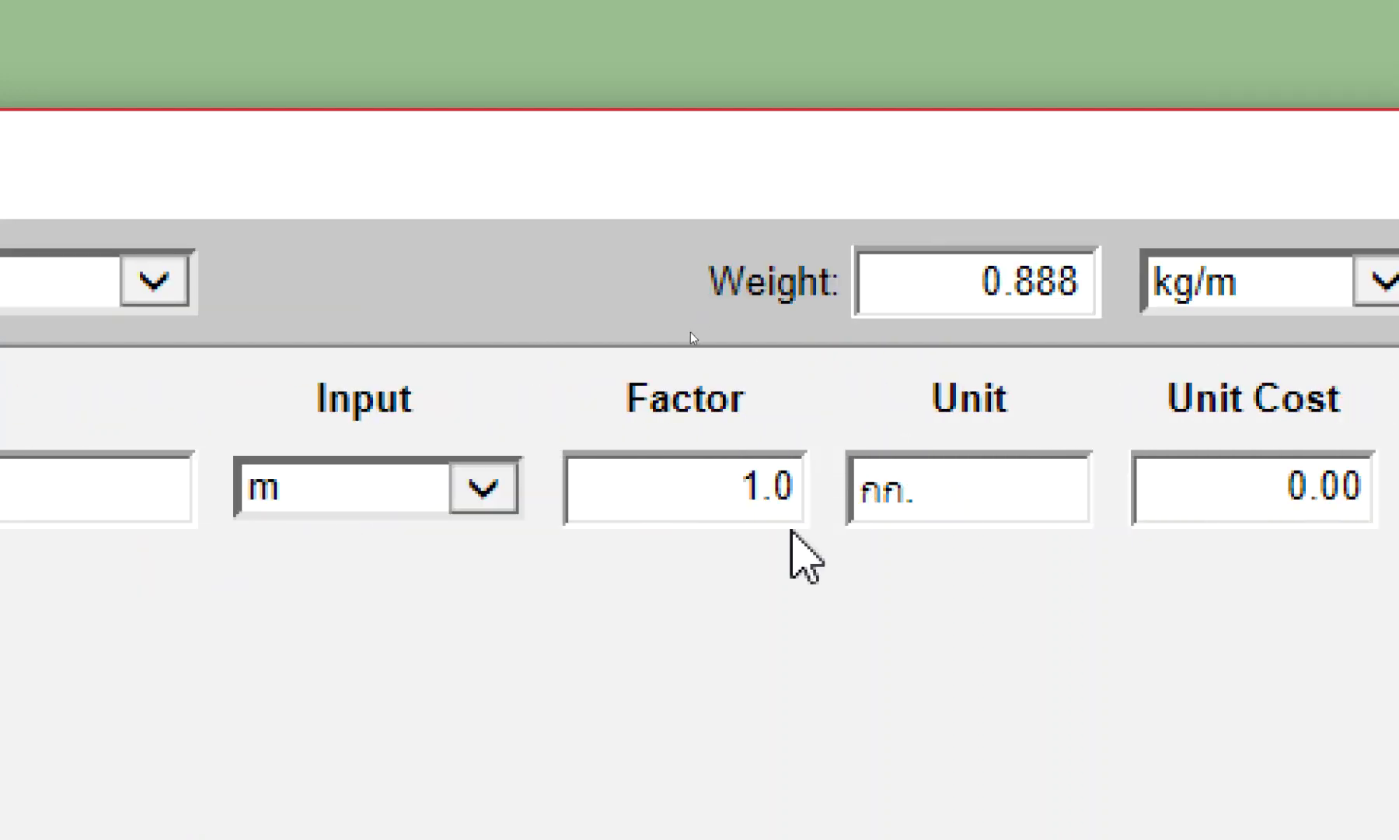
drag(737, 506, 836, 500)
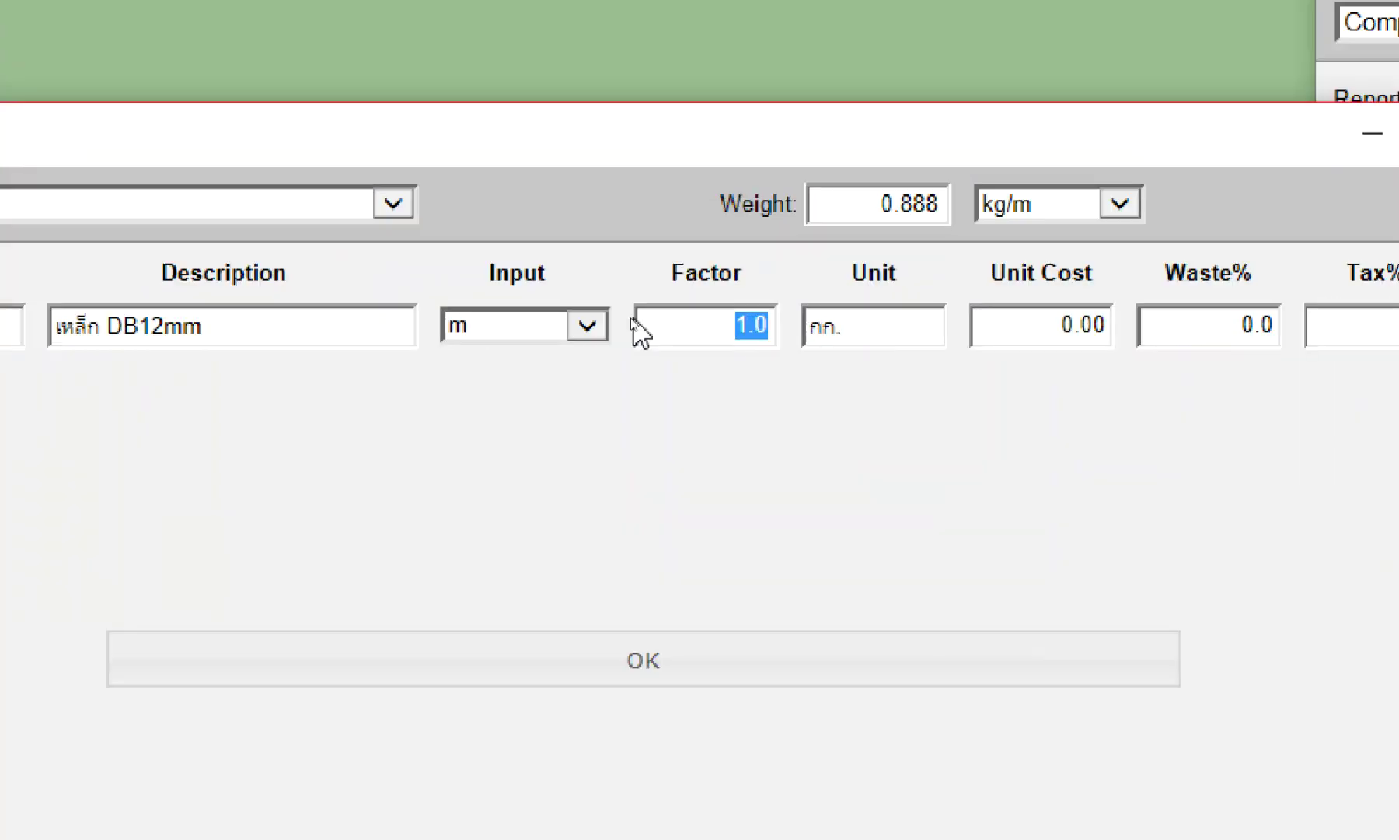
text(จ)
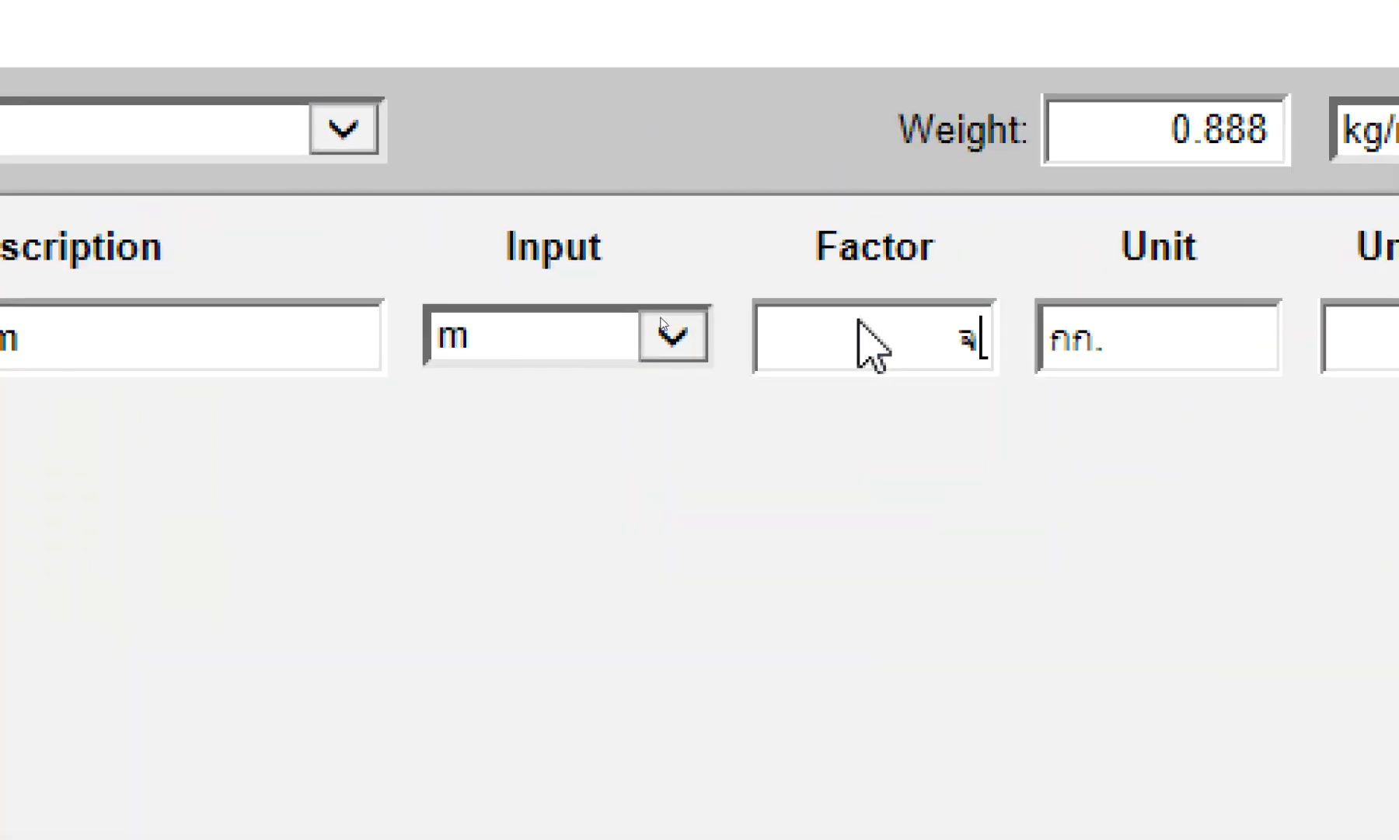
key(BackSpace)
text(0.888)
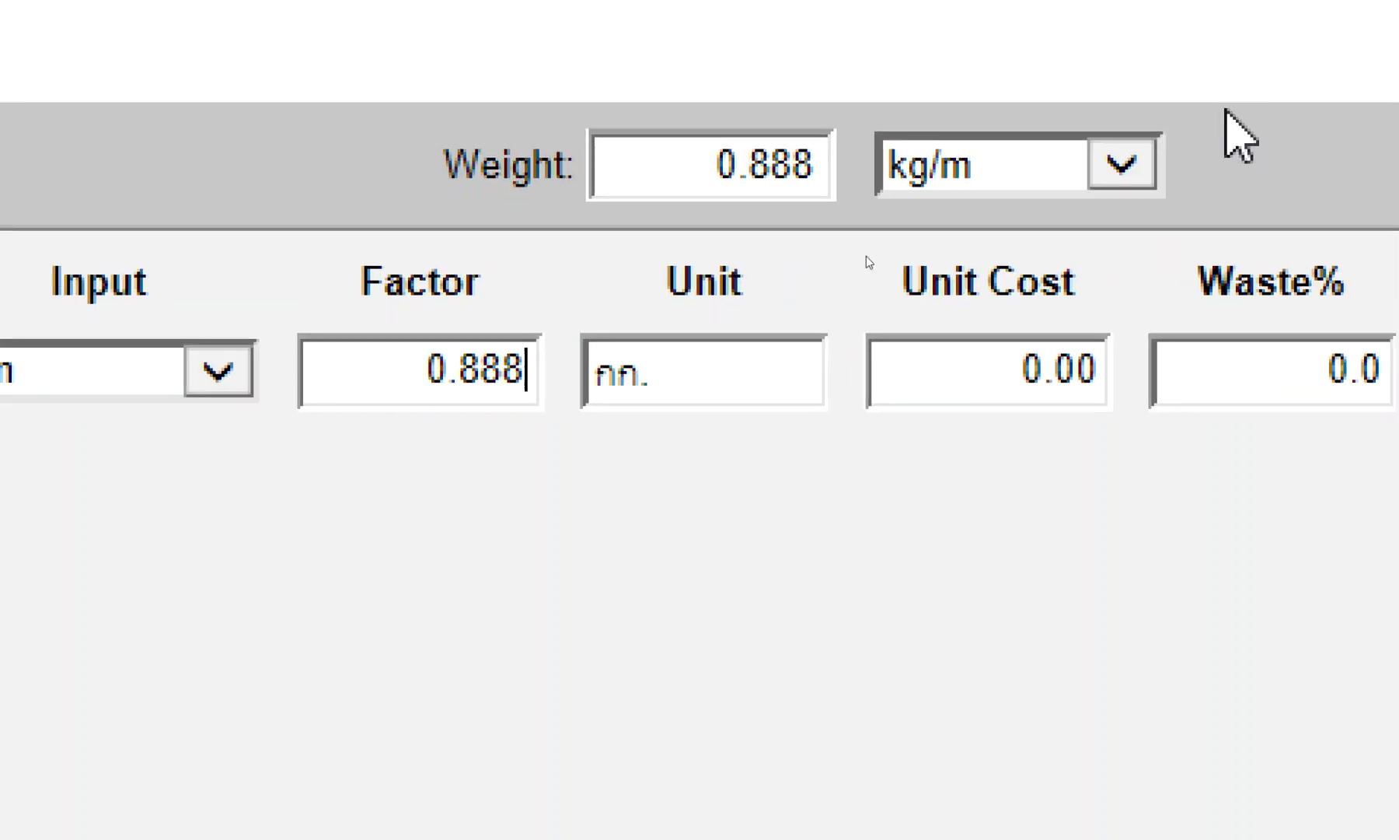
click(652, 394)
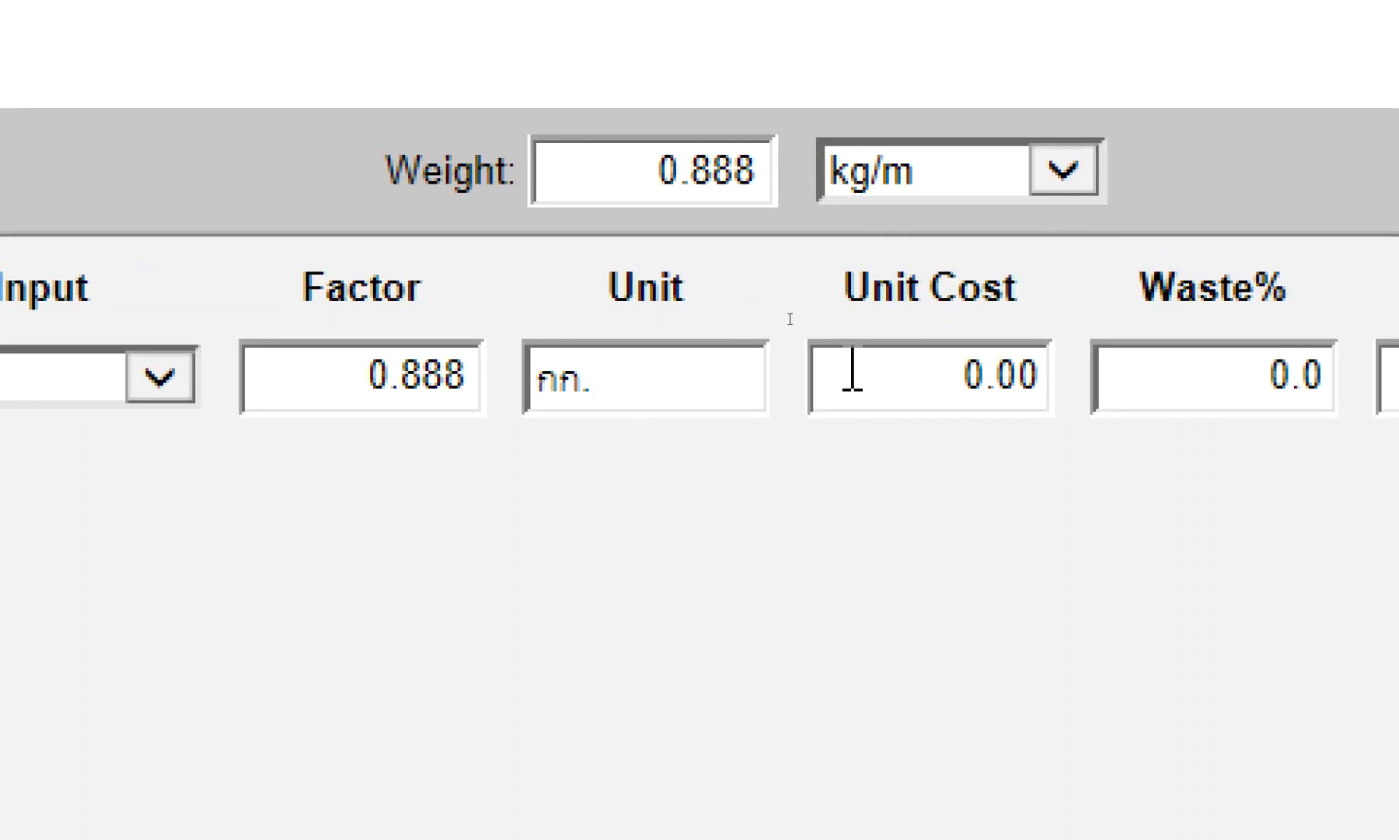
Step: Set the cost item's unit cost to 20 and waste to 9%
click(1040, 381)
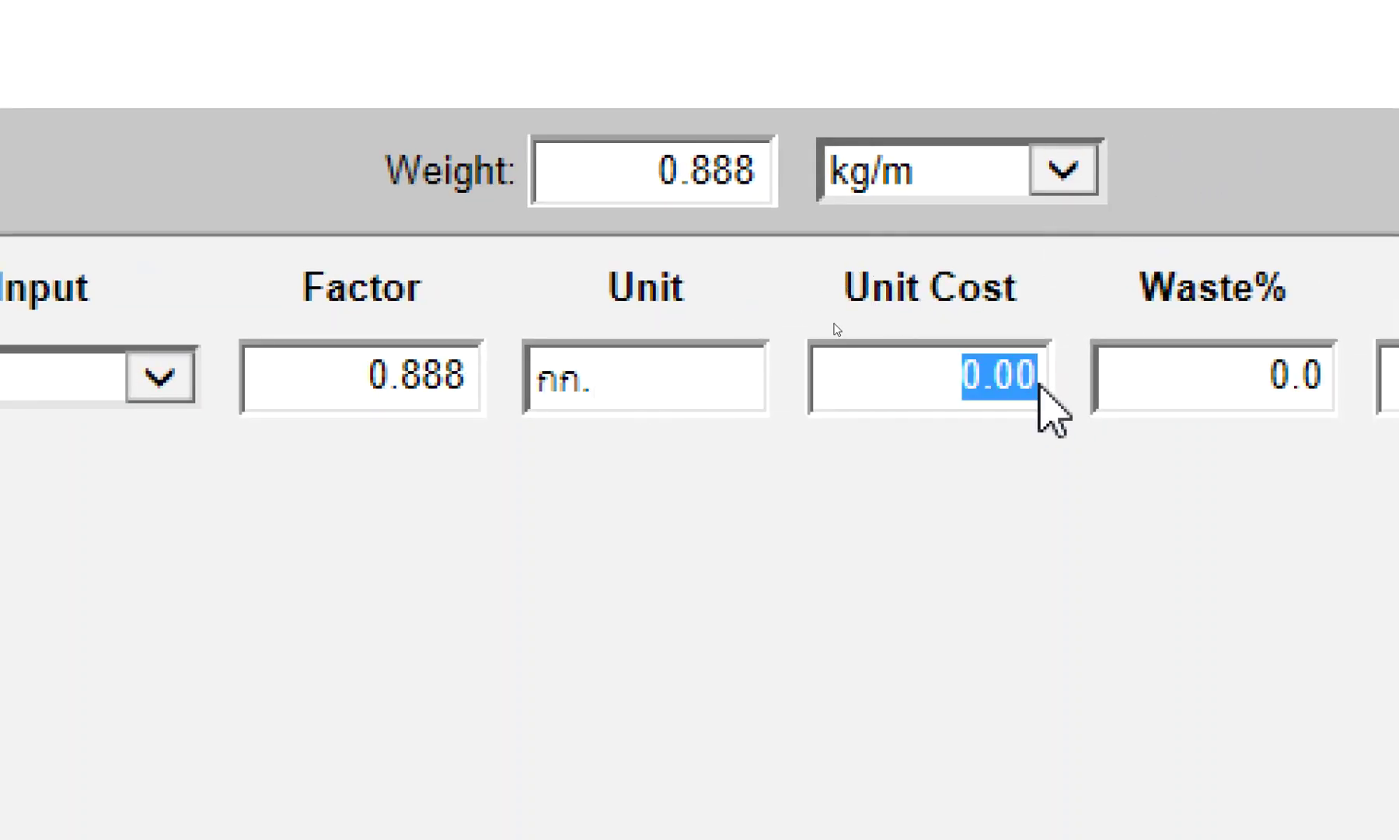
key(BackSpace)
text(20)
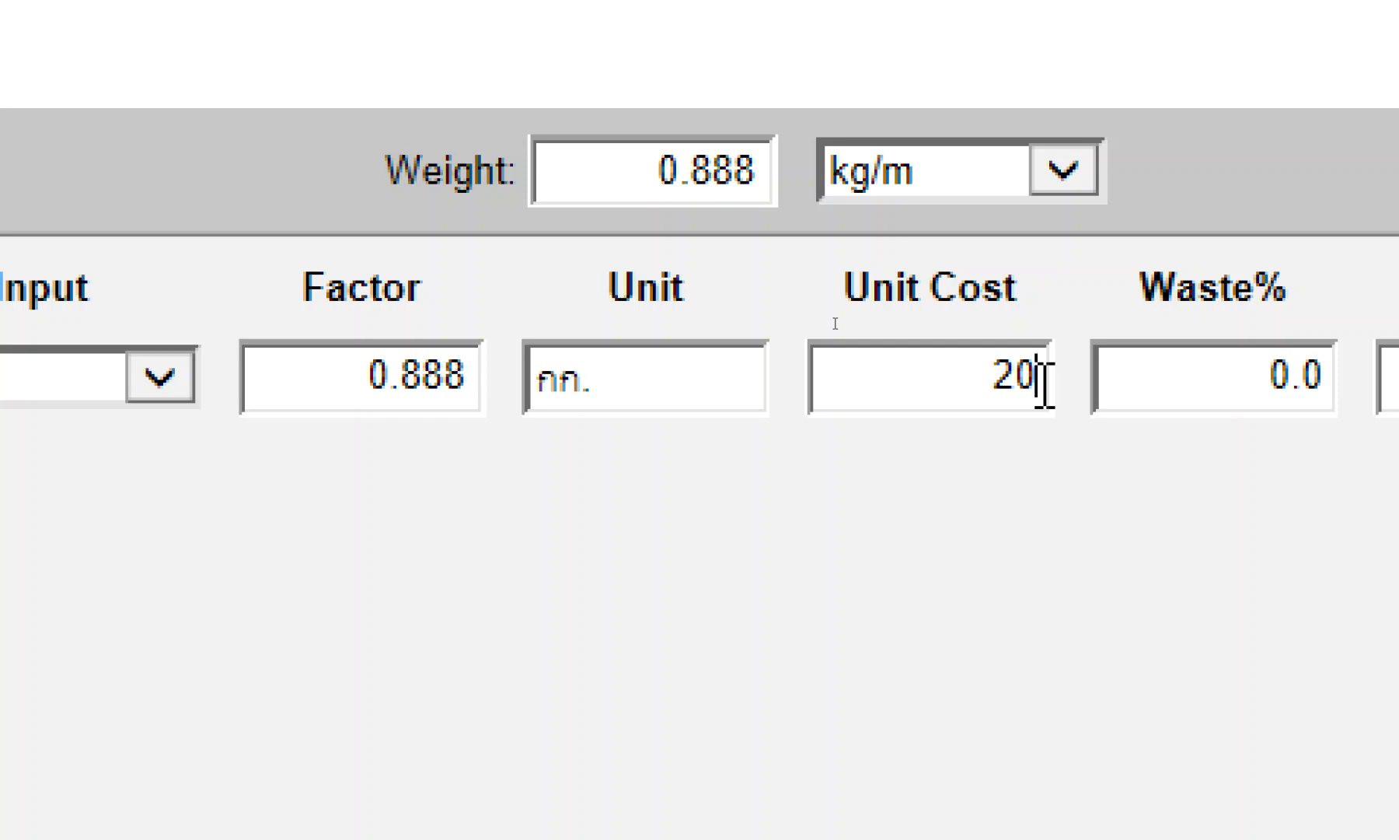
key(Tab)
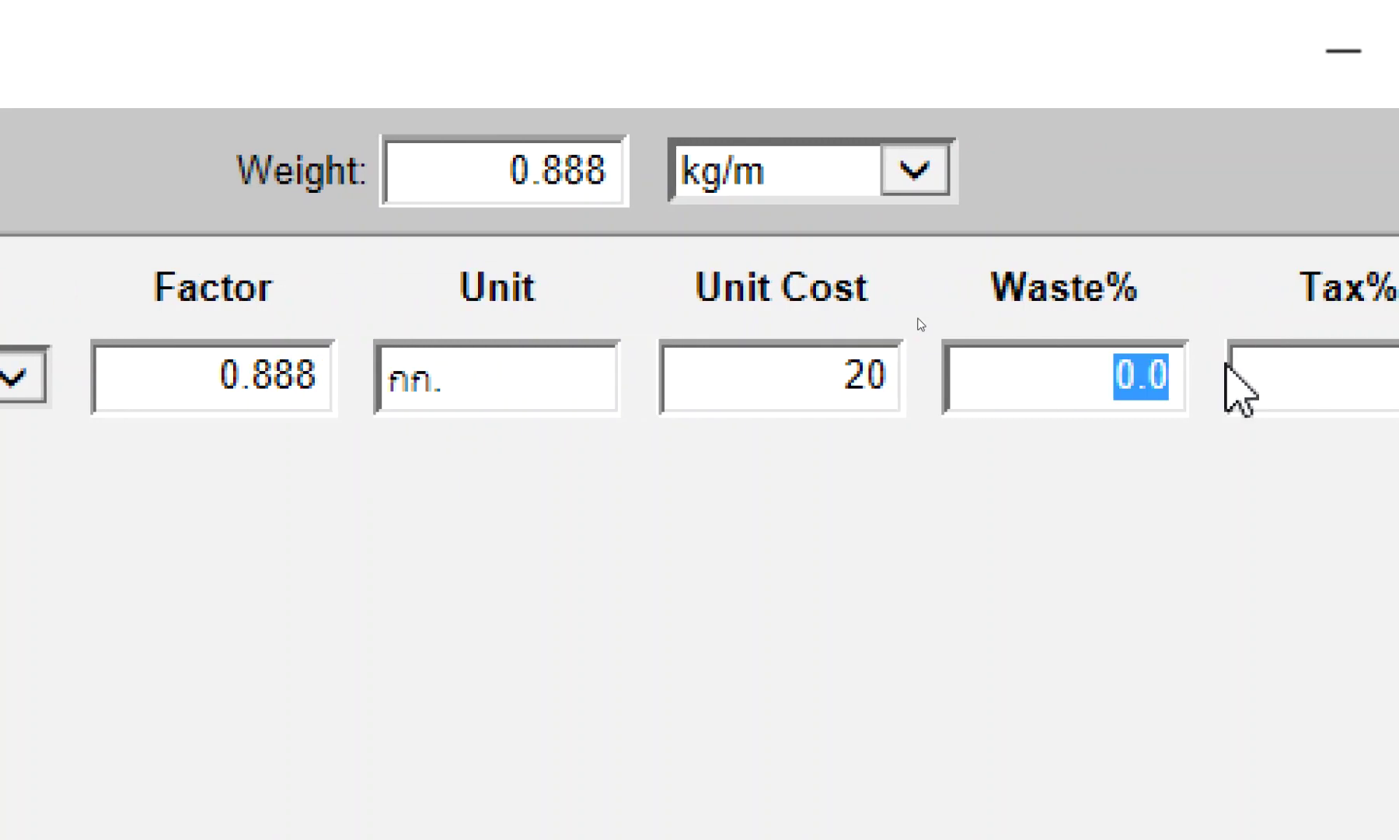
text(9)
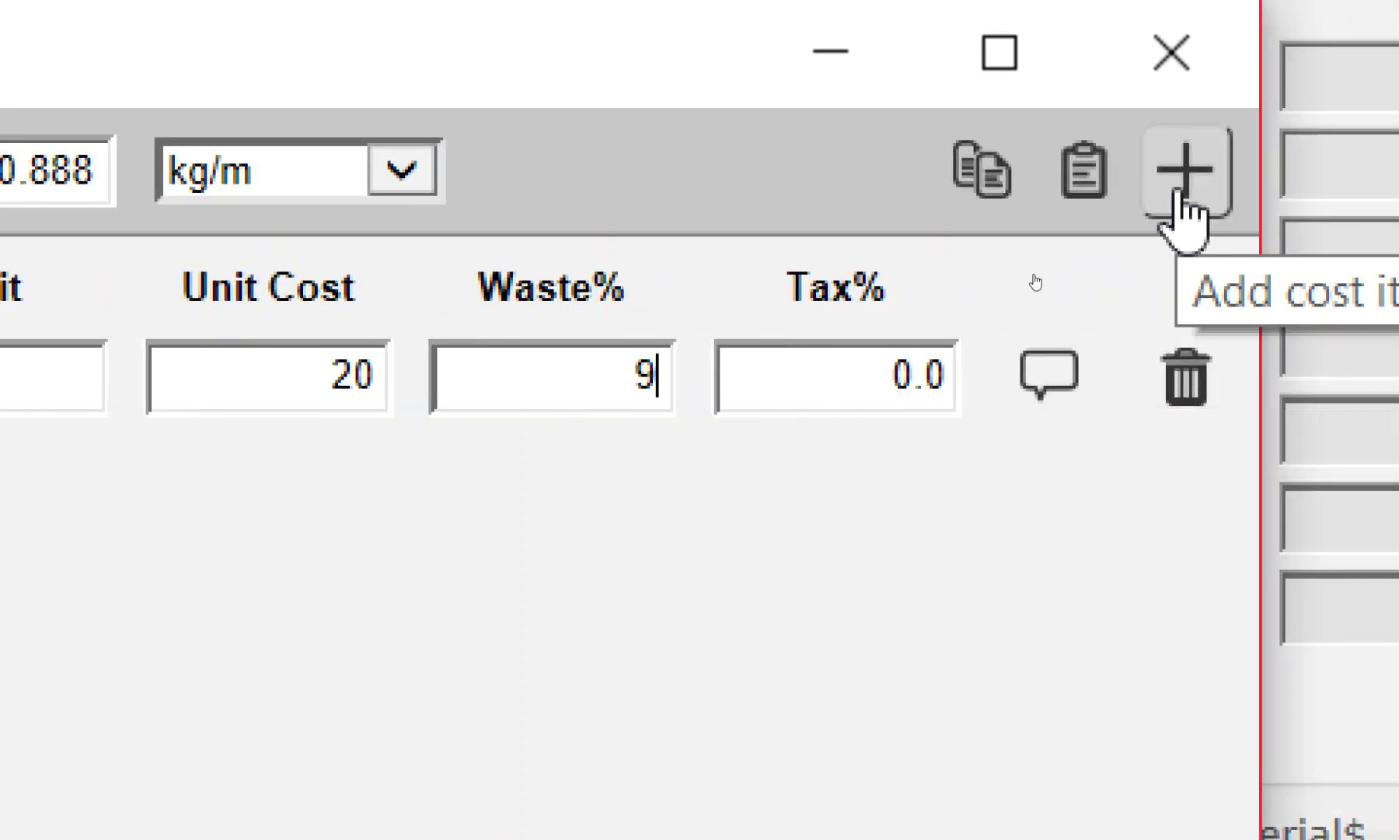
click(1182, 195)
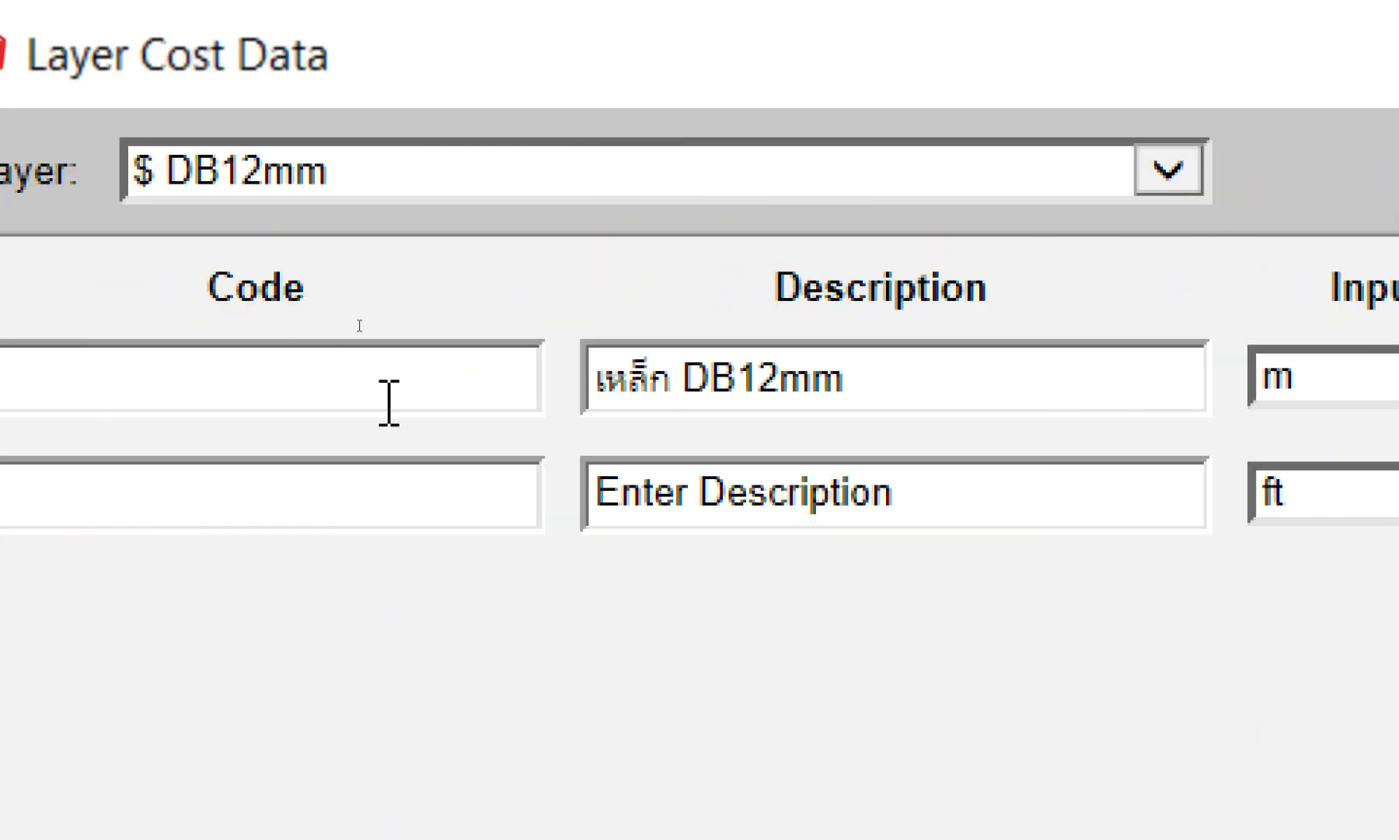
Step: Describe the second cost row as ค่าแรง followed by the copied เหล็ก DB12mm text
click(669, 498)
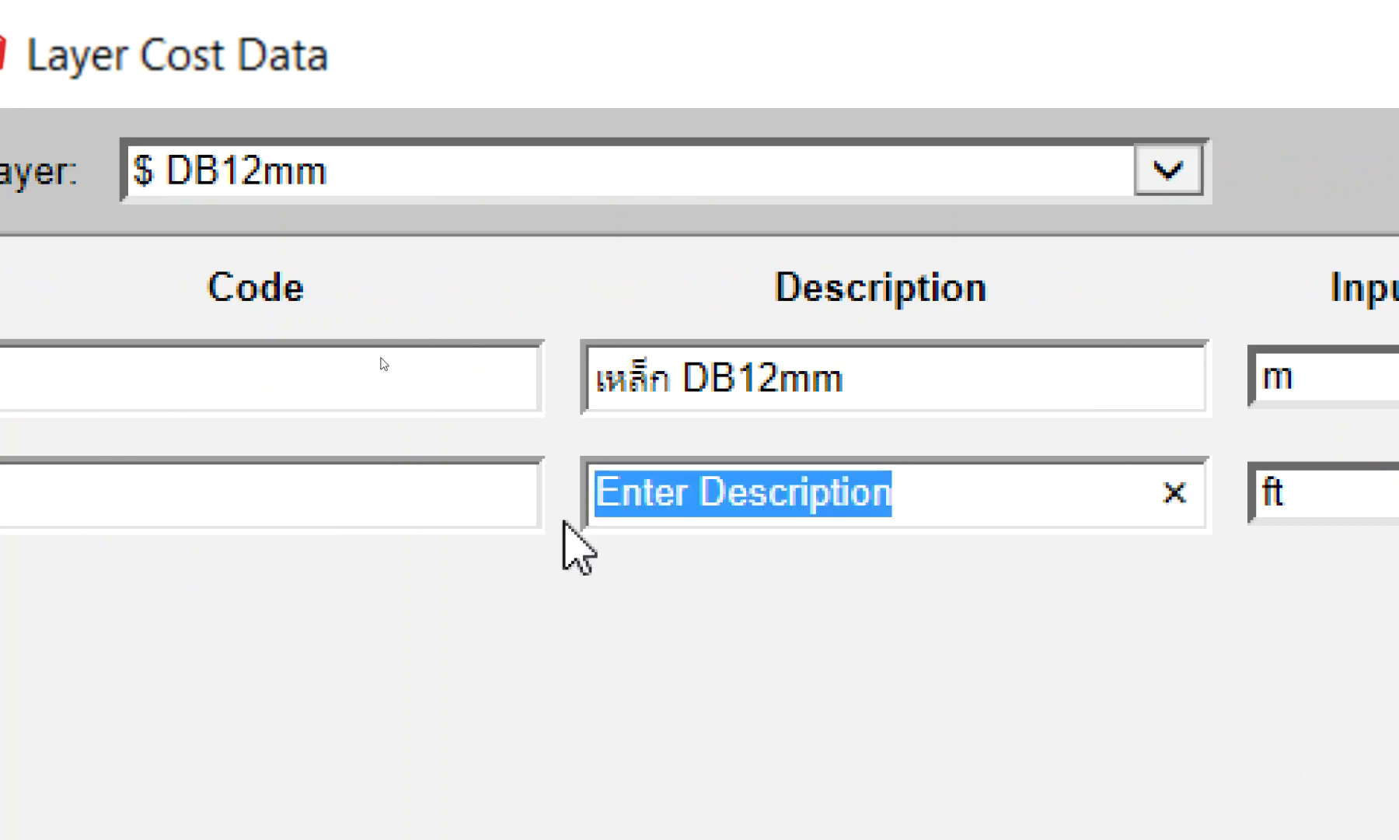
click(842, 379)
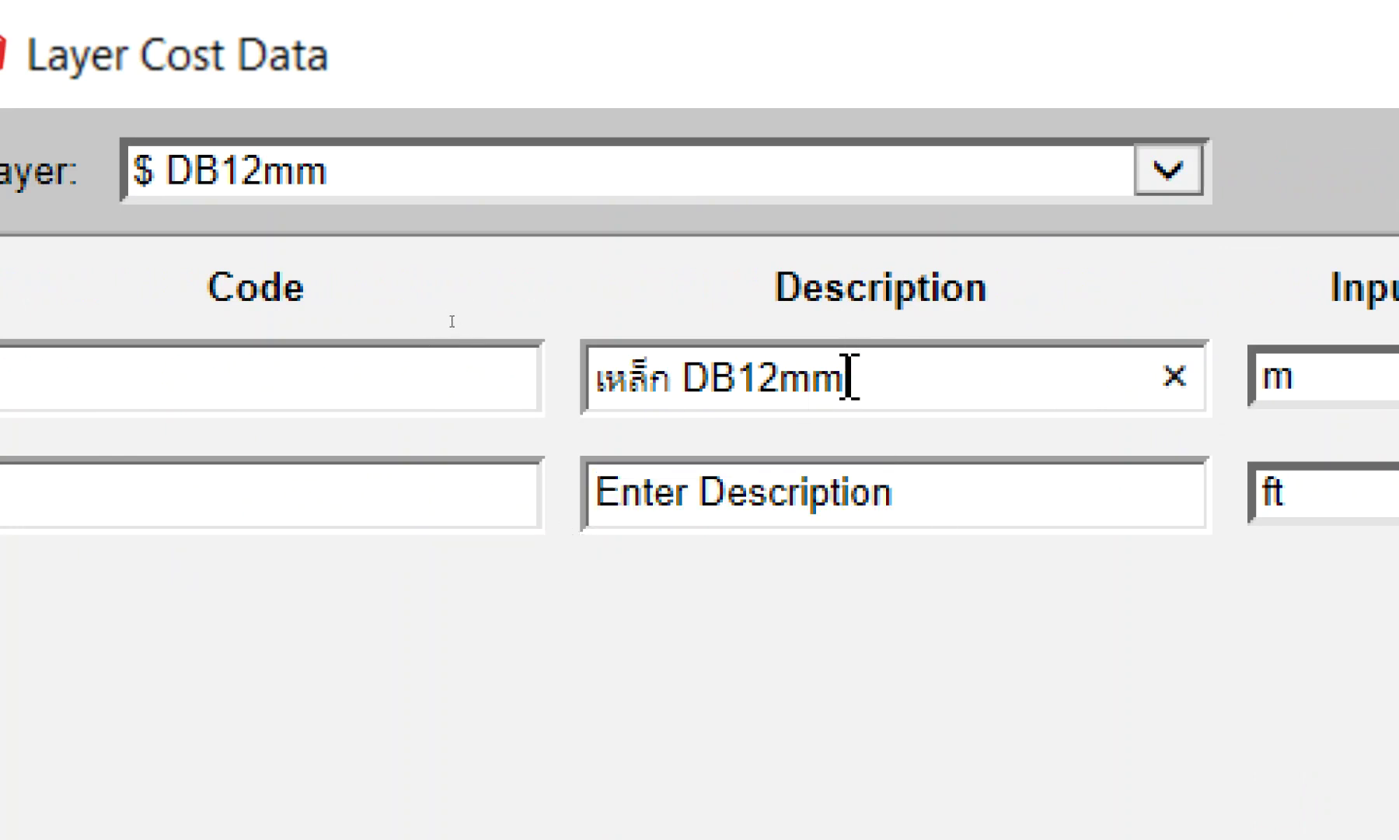
click(950, 513)
text(v)
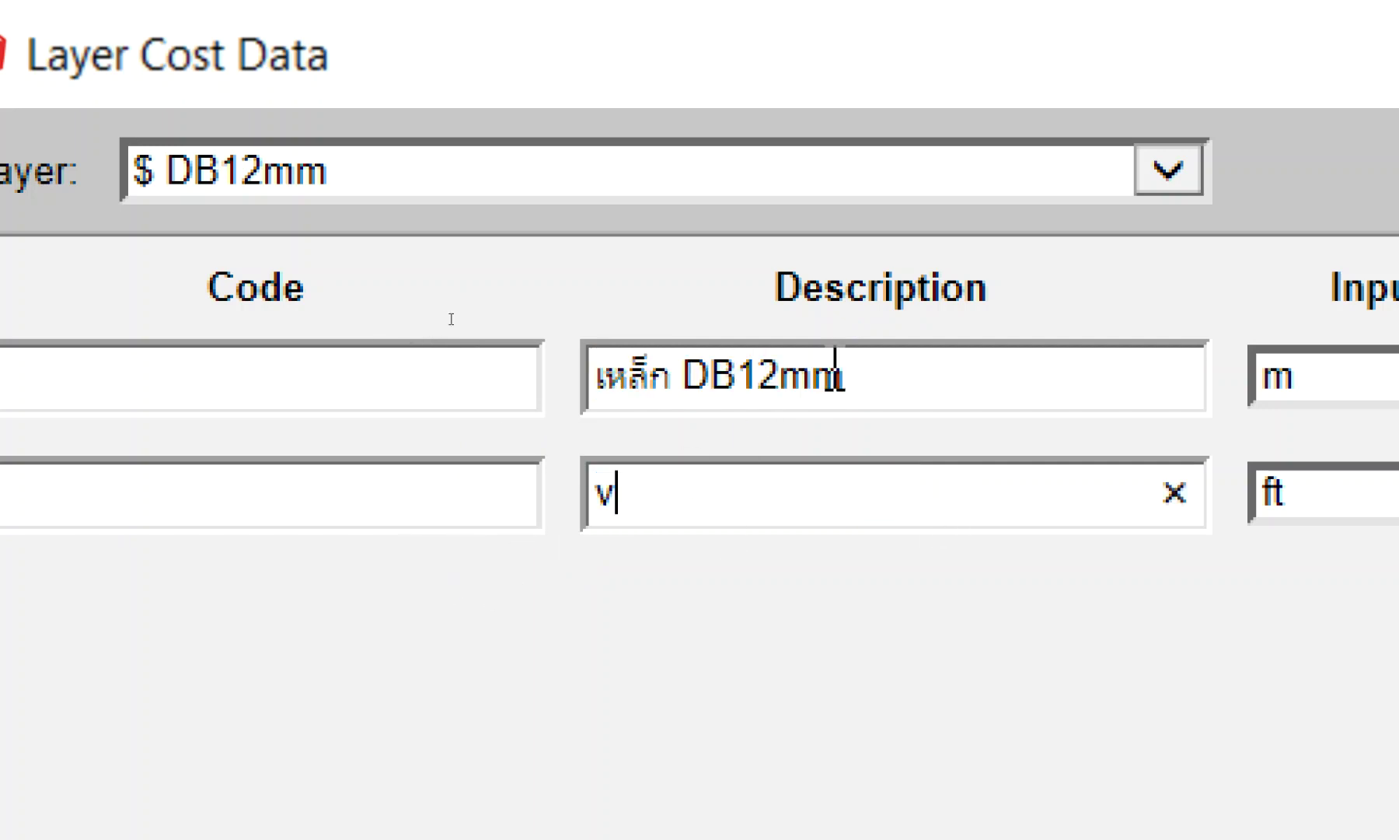
drag(878, 379, 620, 410)
key(ctrl+c)
click(753, 491)
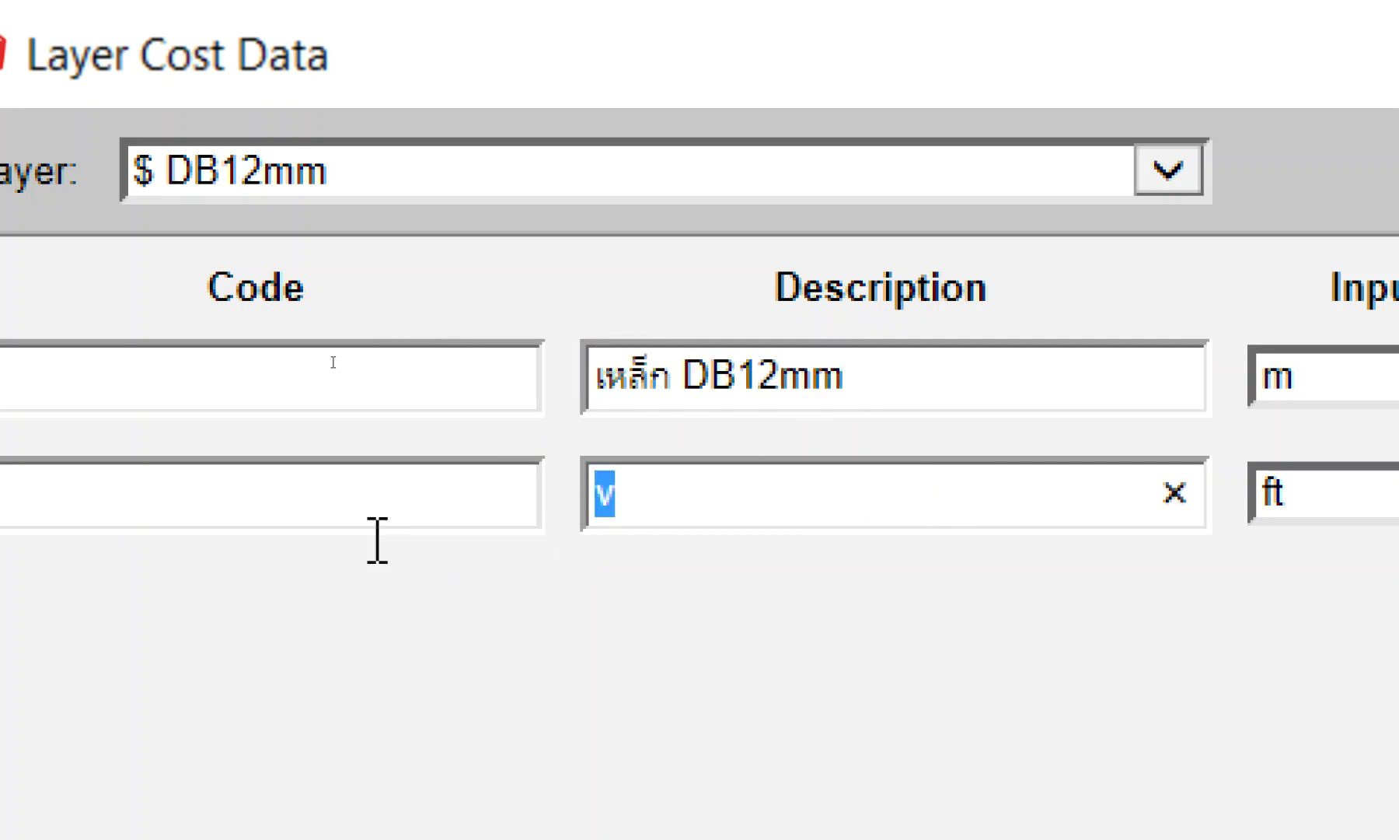
key(ctrl+v)
key(Left)
key(Left)
key(Left)
key(Left)
key(Left)
key(Left)
text(8j)
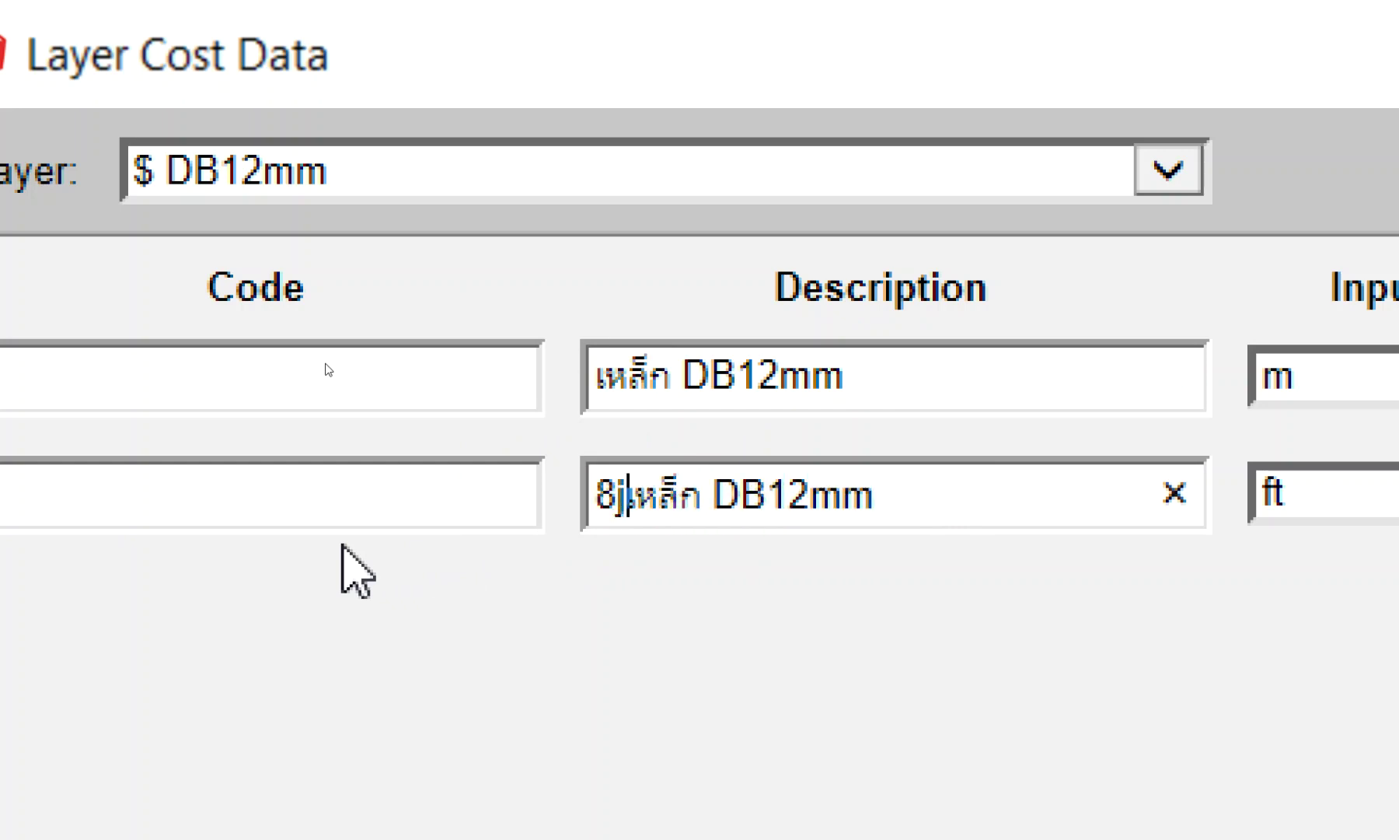
key(BackSpace)
key(BackSpace)
text(ค่าแรง)
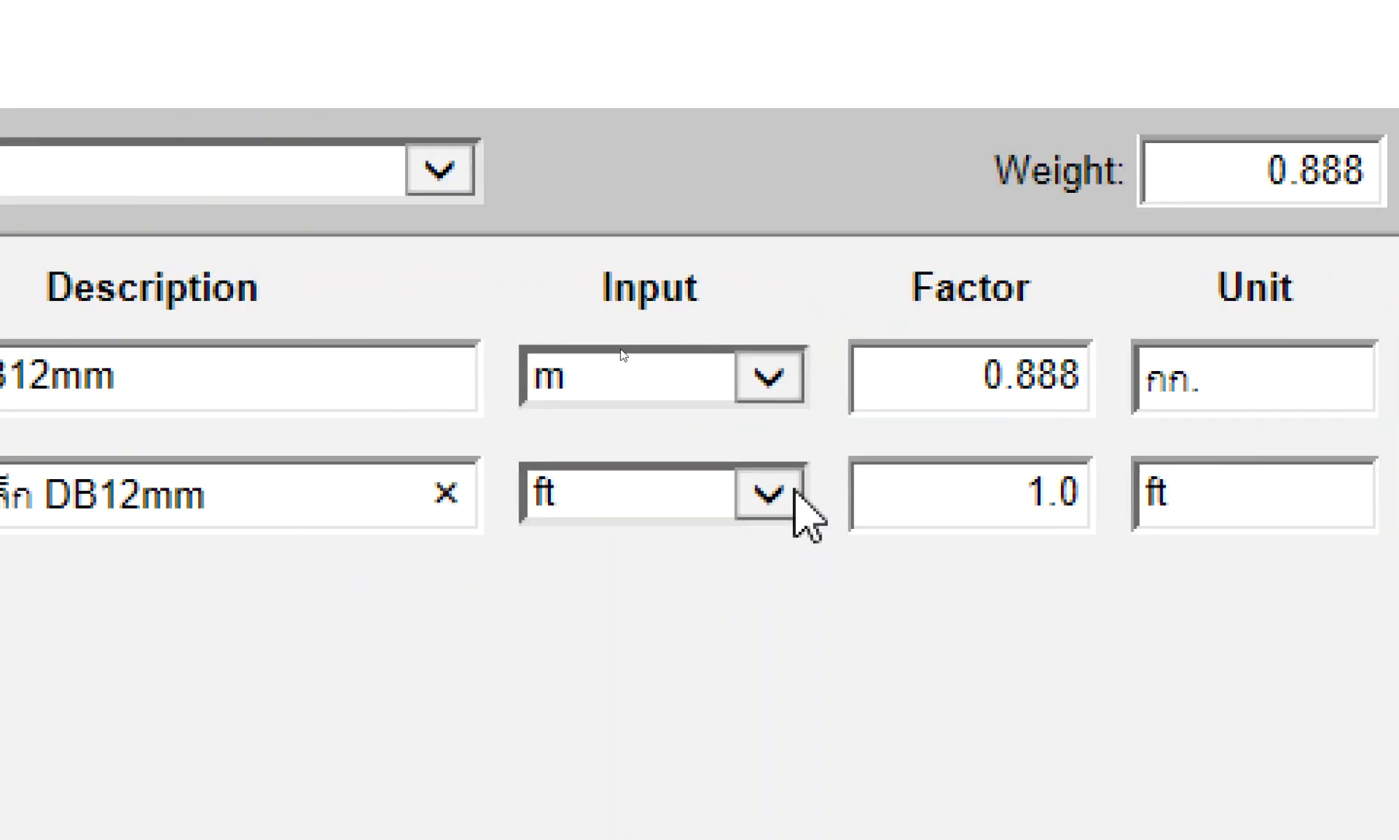
Step: Give the second row input m, unit กก., and factor 0.888
click(794, 491)
click(762, 274)
drag(721, 379, 666, 378)
key(ctrl+c)
double_click(694, 491)
key(ctrl+v)
drag(490, 491, 637, 529)
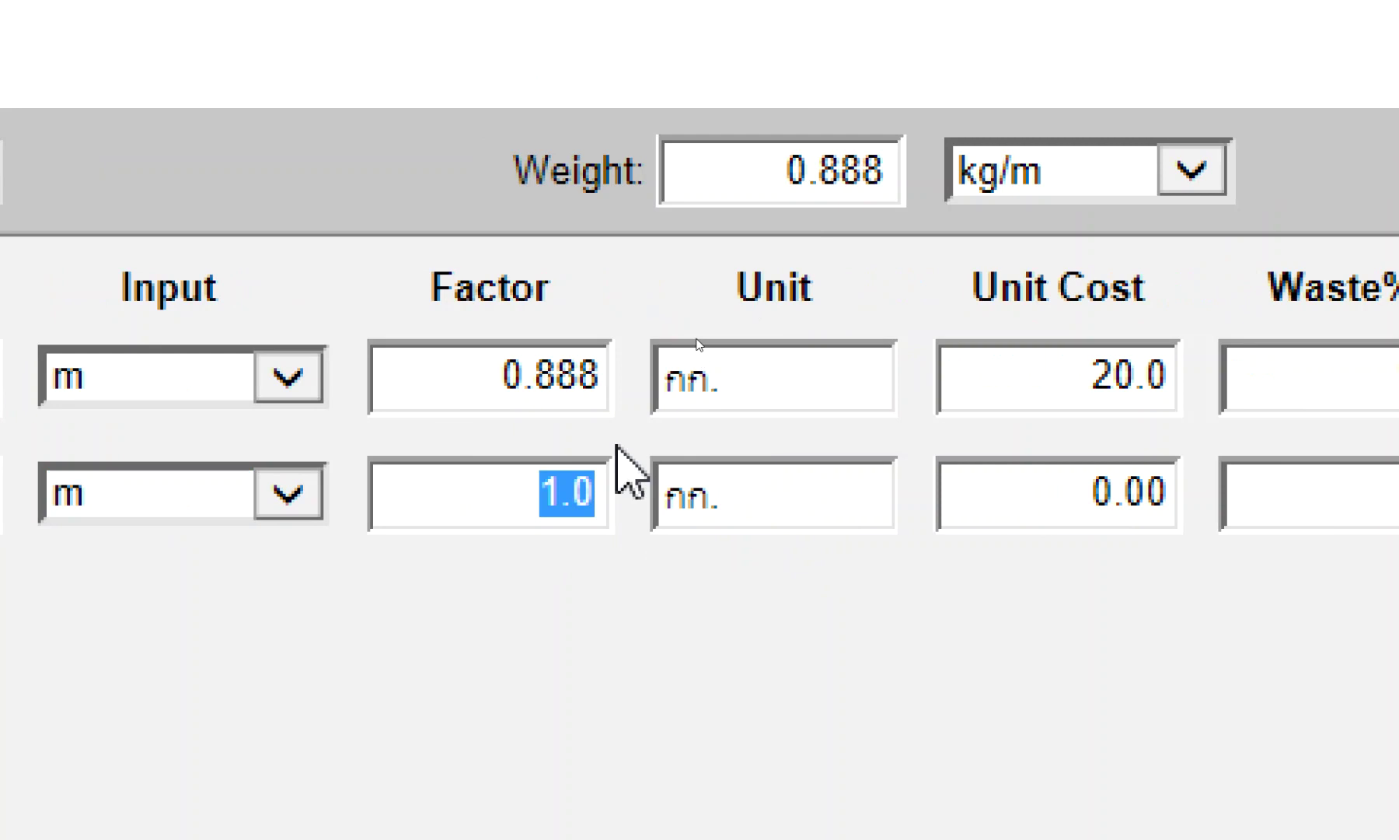
text(ๅ)
key(BackSpace)
text(9\0.88)
key(BackSpace)
key(BackSpace)
key(BackSpace)
key(BackSpace)
text(0.888)
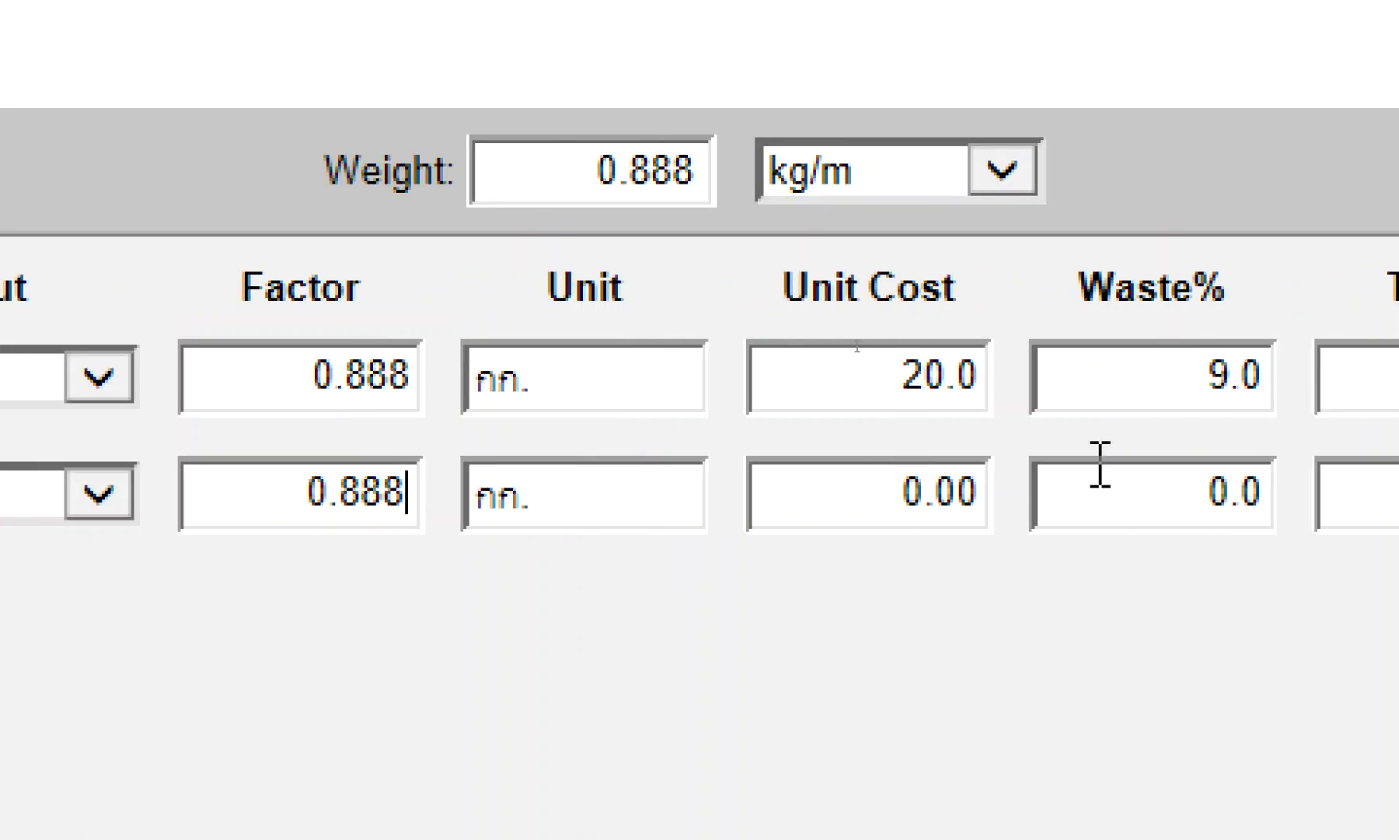
Step: Enter 3.3 as the second row's unit cost
drag(881, 506, 1009, 507)
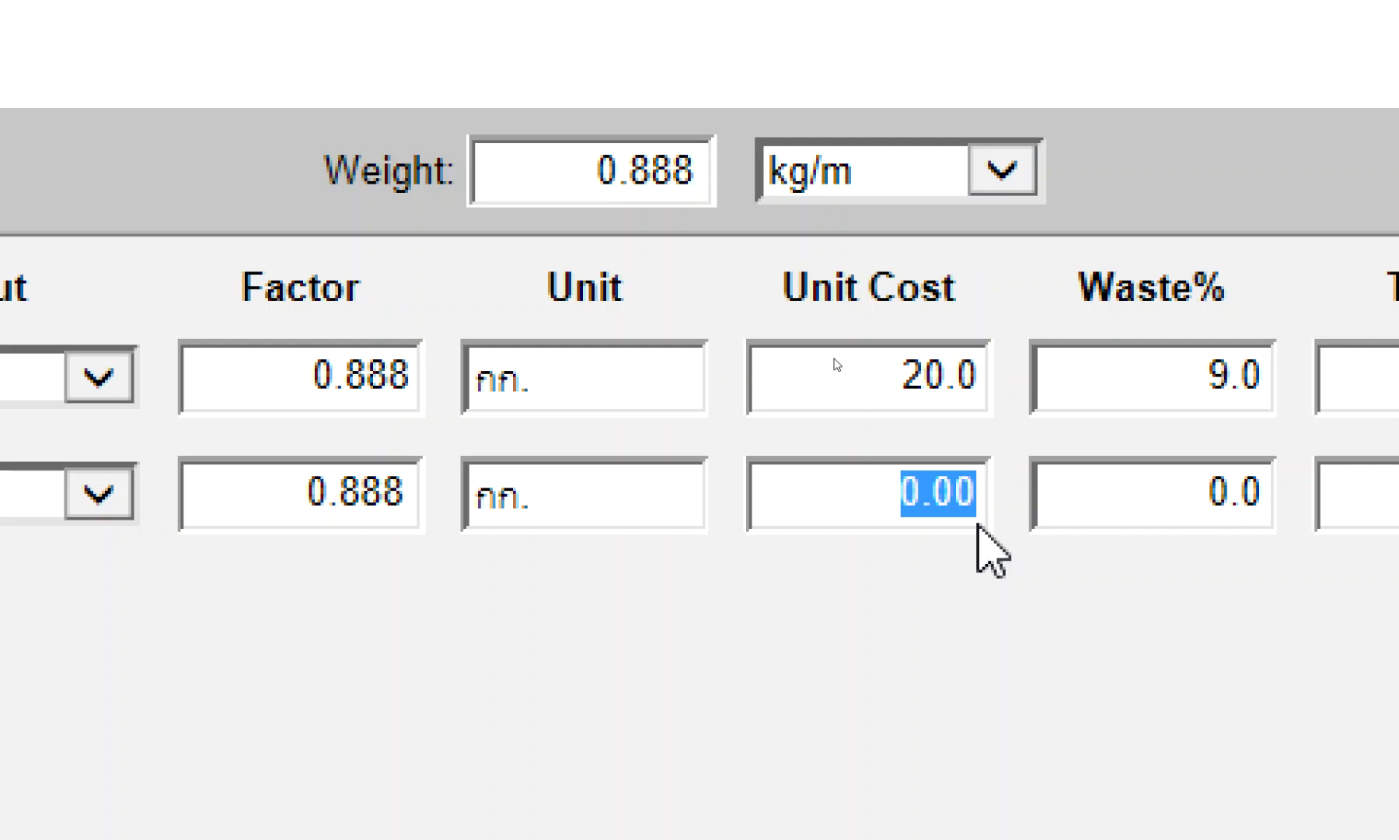
text(4.)
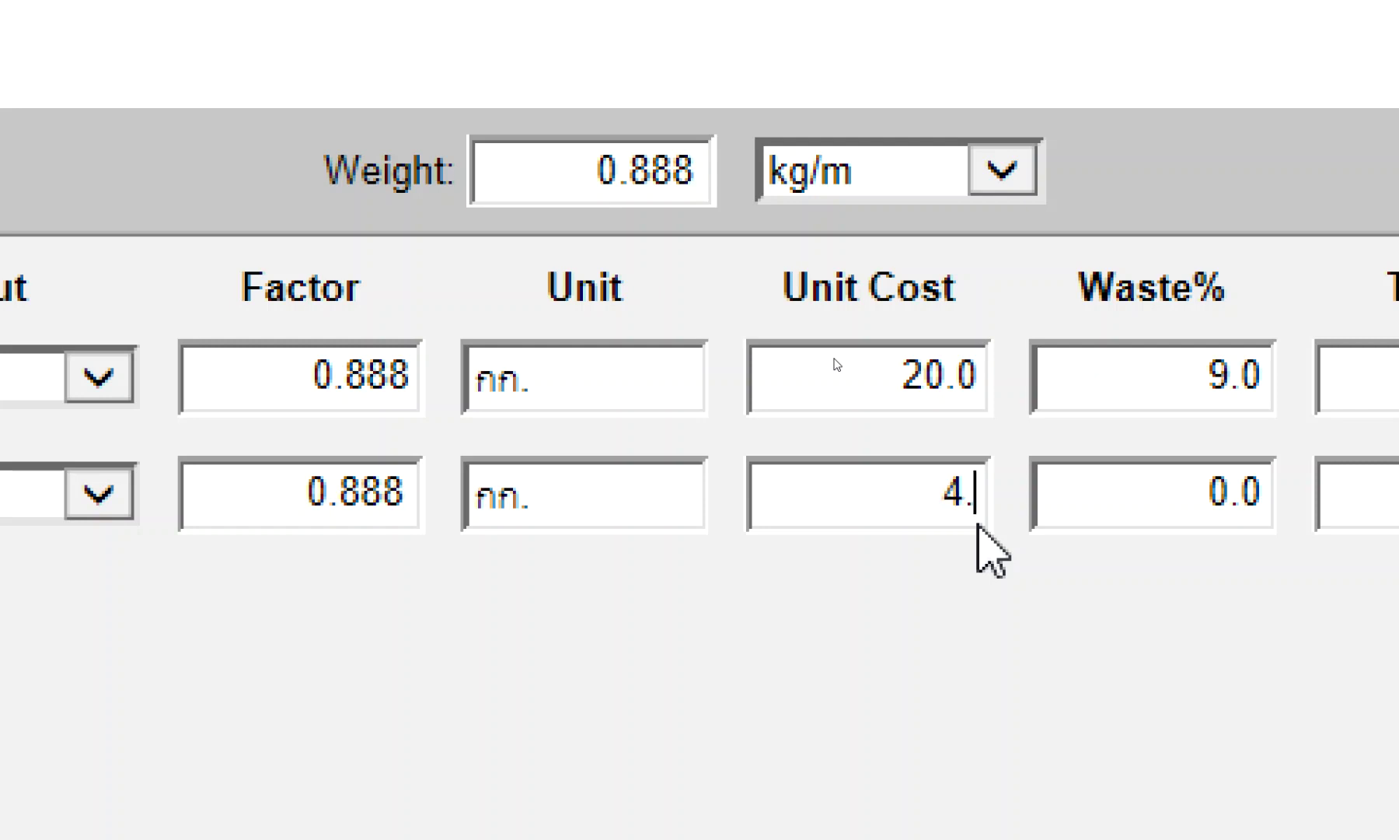
text(1)
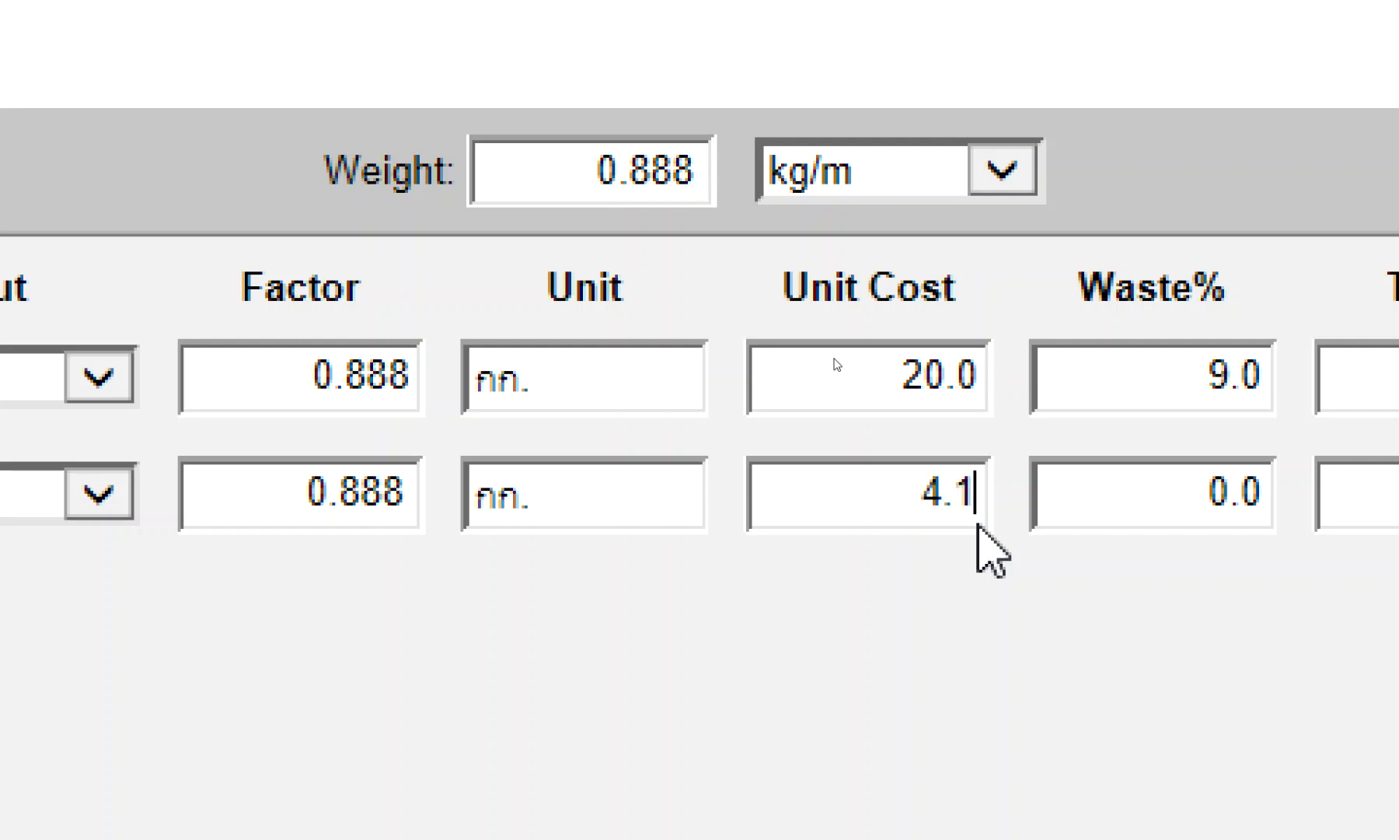
key(BackSpace)
key(BackSpace)
key(BackSpace)
text(3.3)
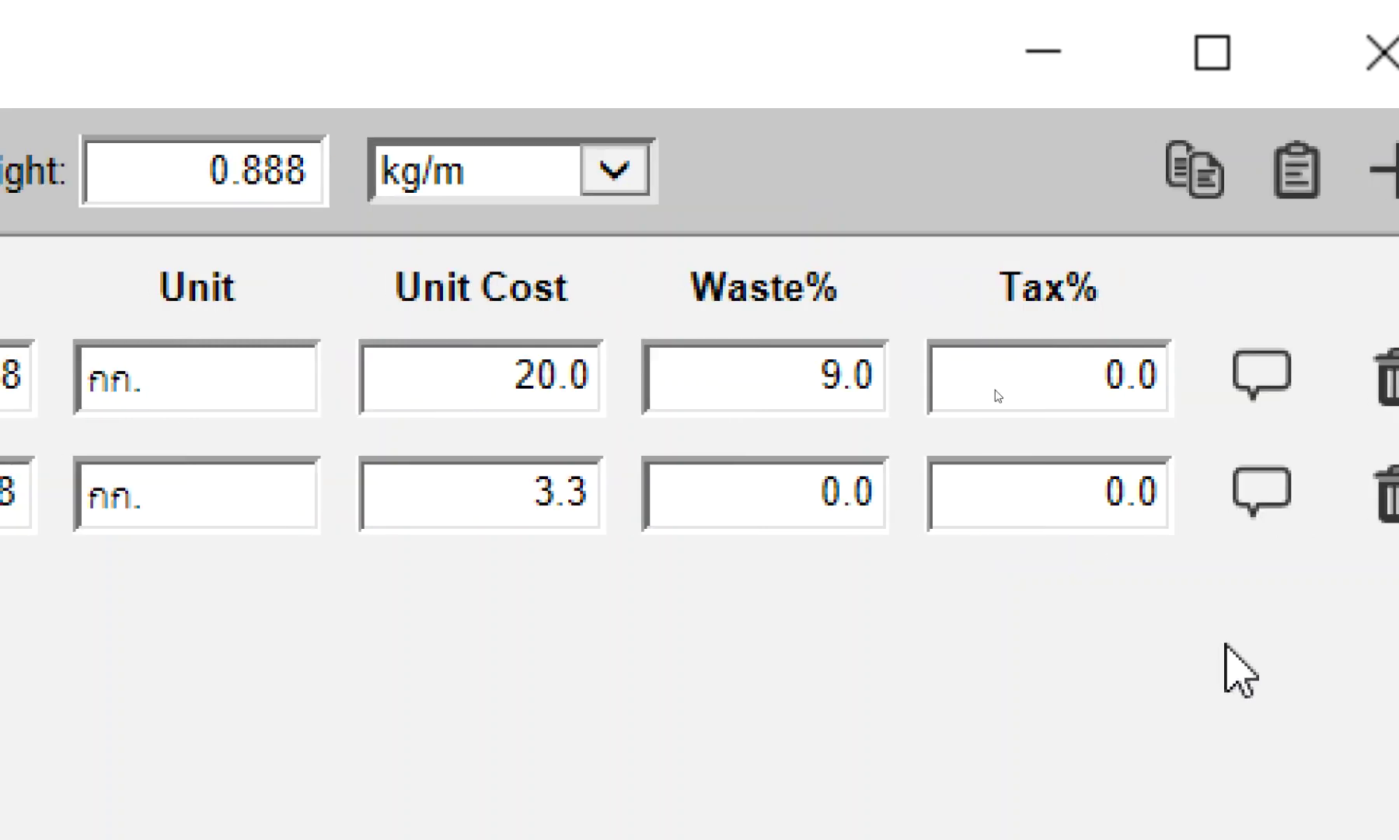
Step: Add a third cost row described ลวดผูกเหล็ก
click(1228, 180)
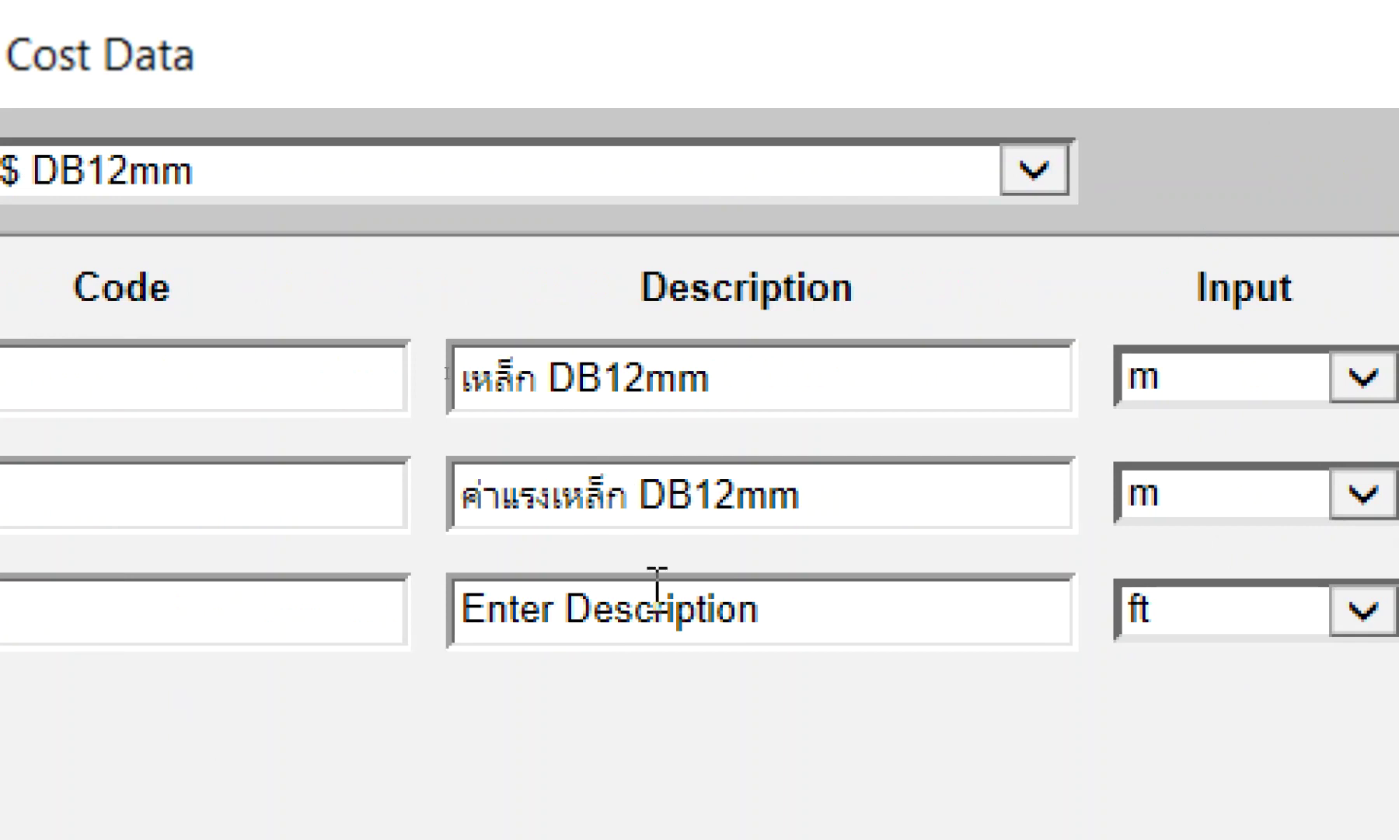
click(793, 605)
text(8)
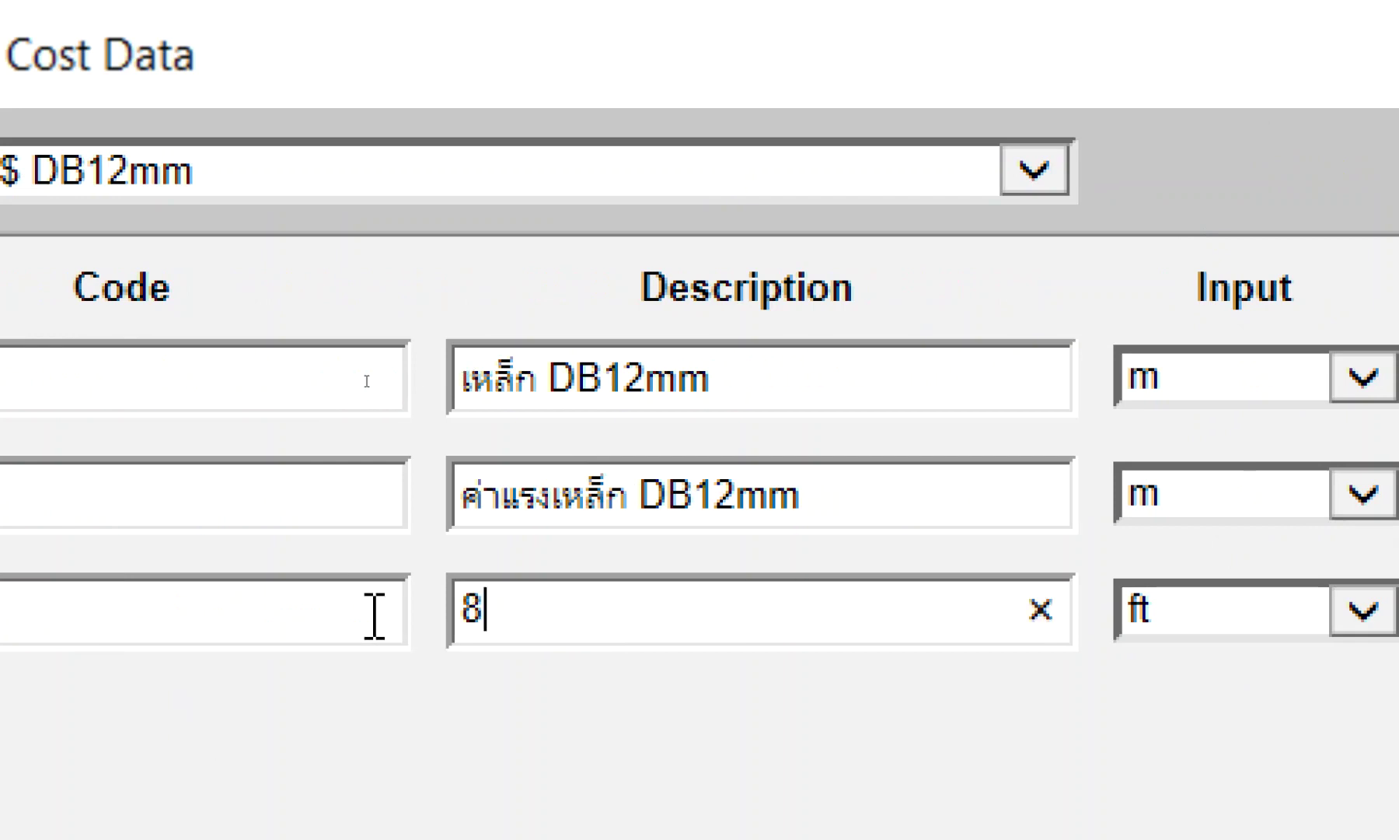
key(BackSpace)
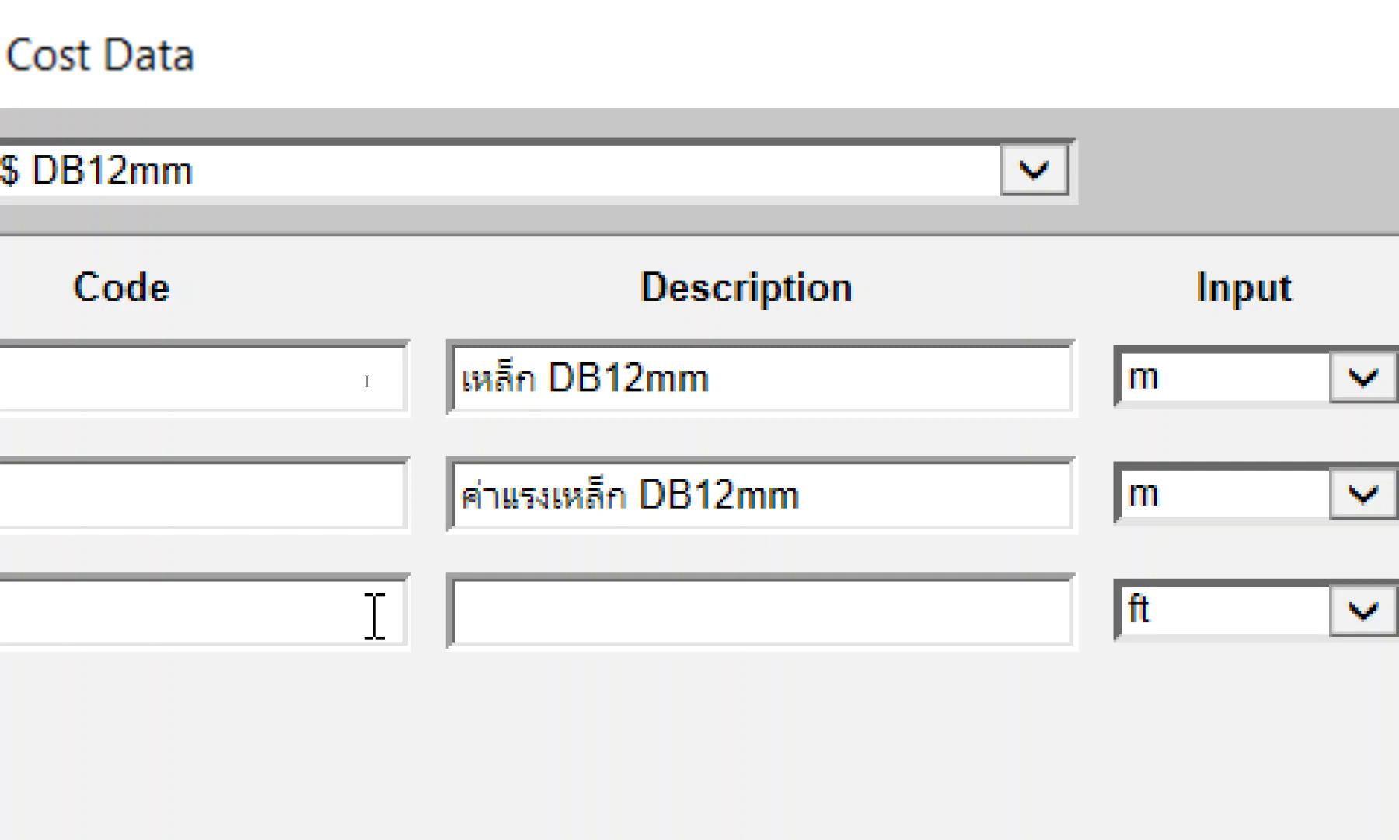
text(ลวดผู)
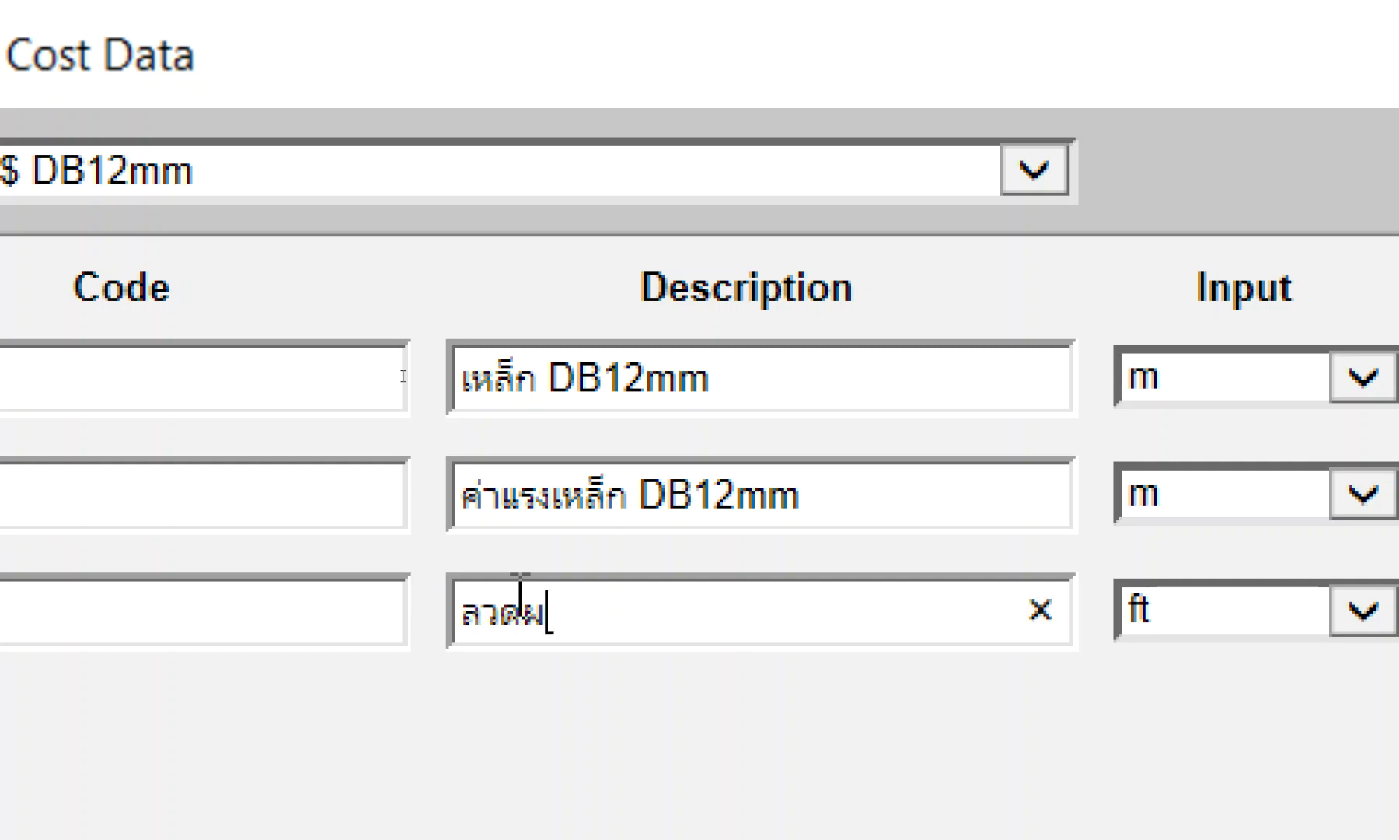
text(กเหล็ก)
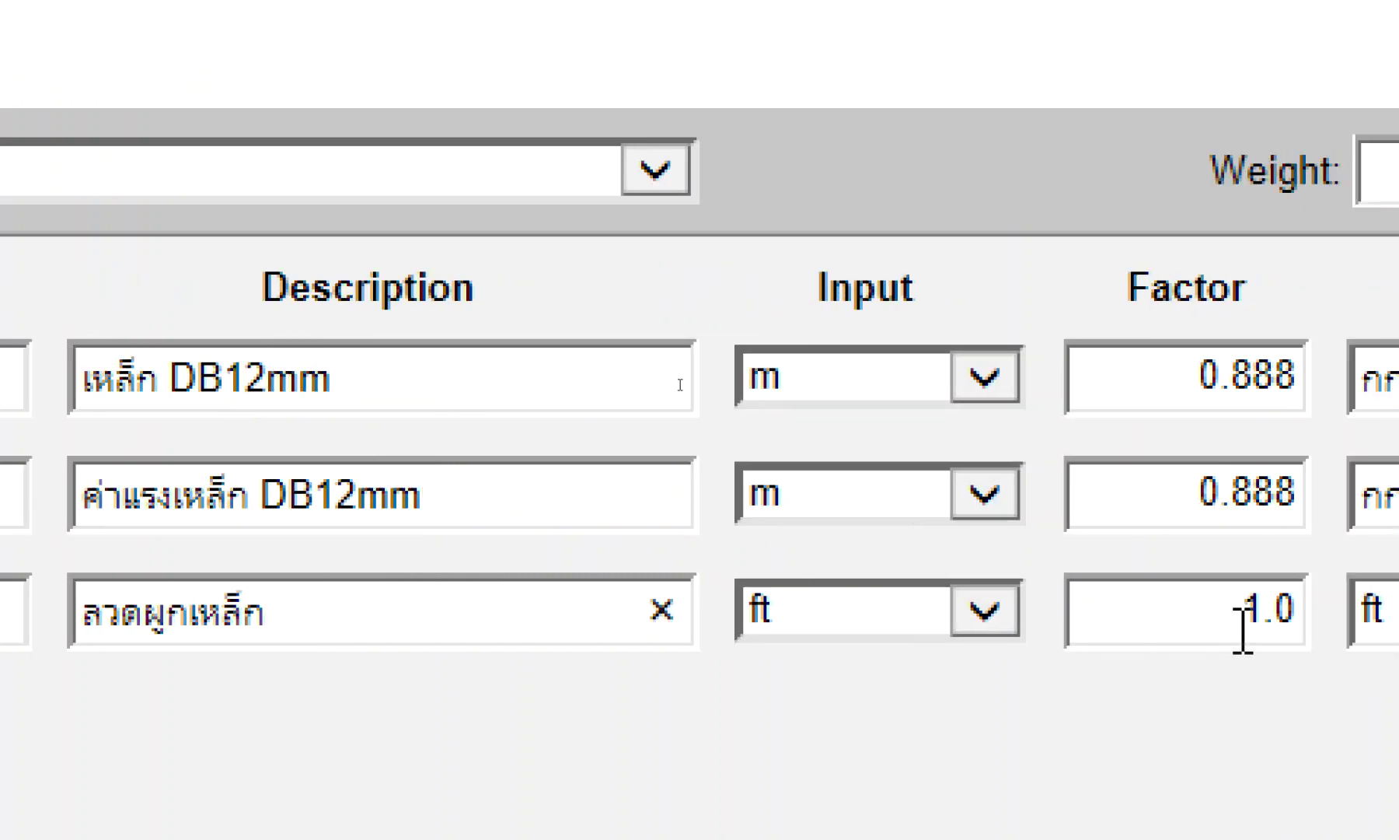
Step: Set the third row's input to m and its unit to กก
click(924, 614)
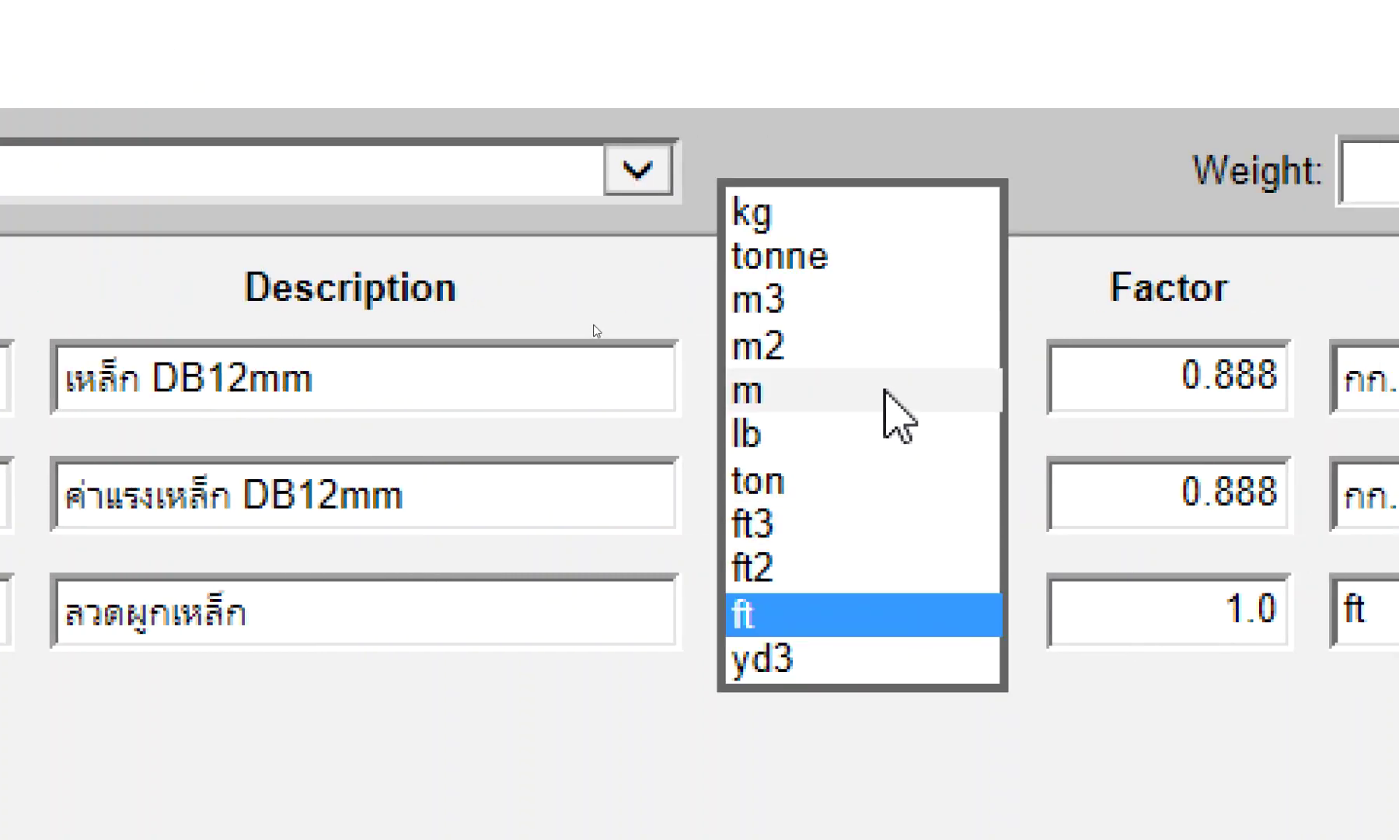
click(888, 392)
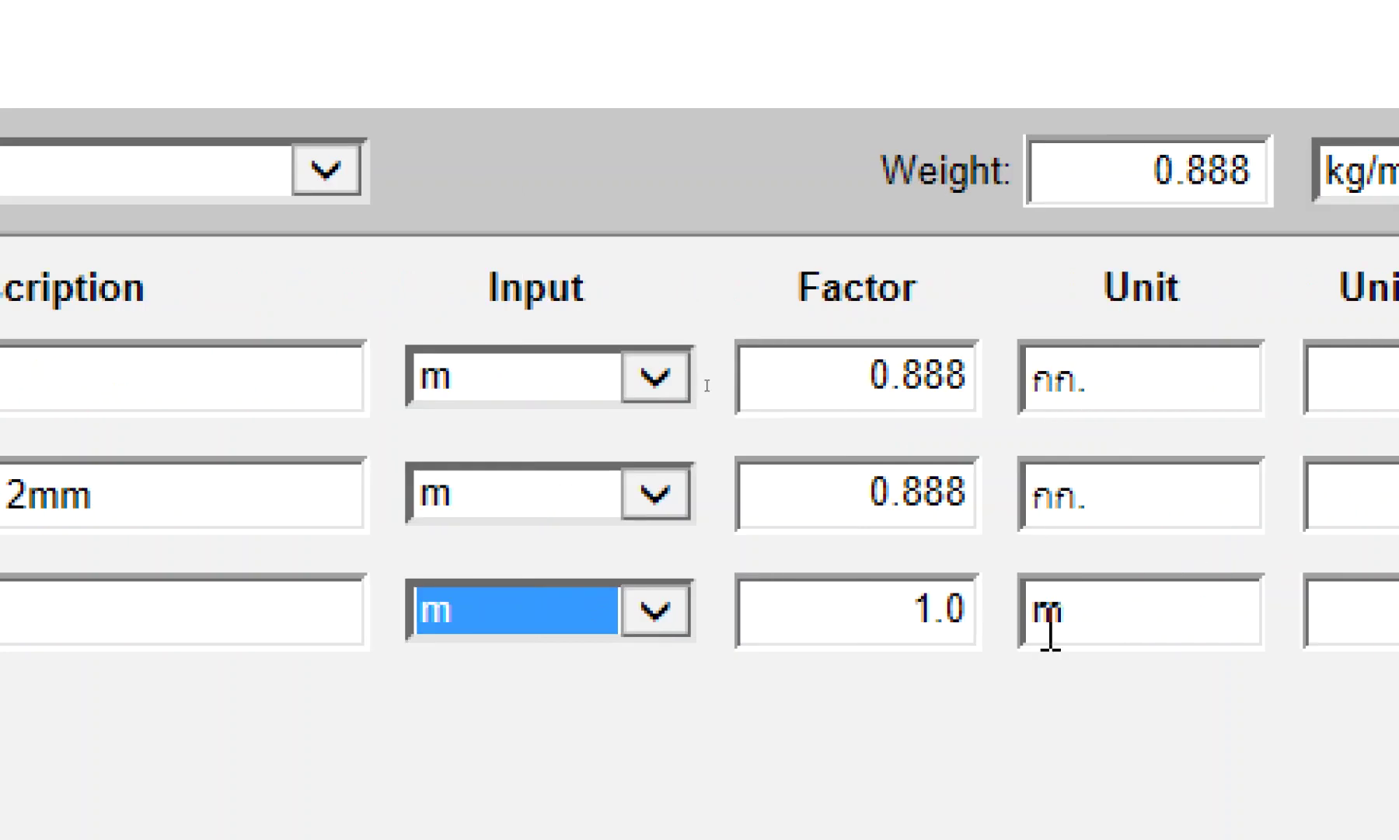
click(1034, 614)
text(กก.)
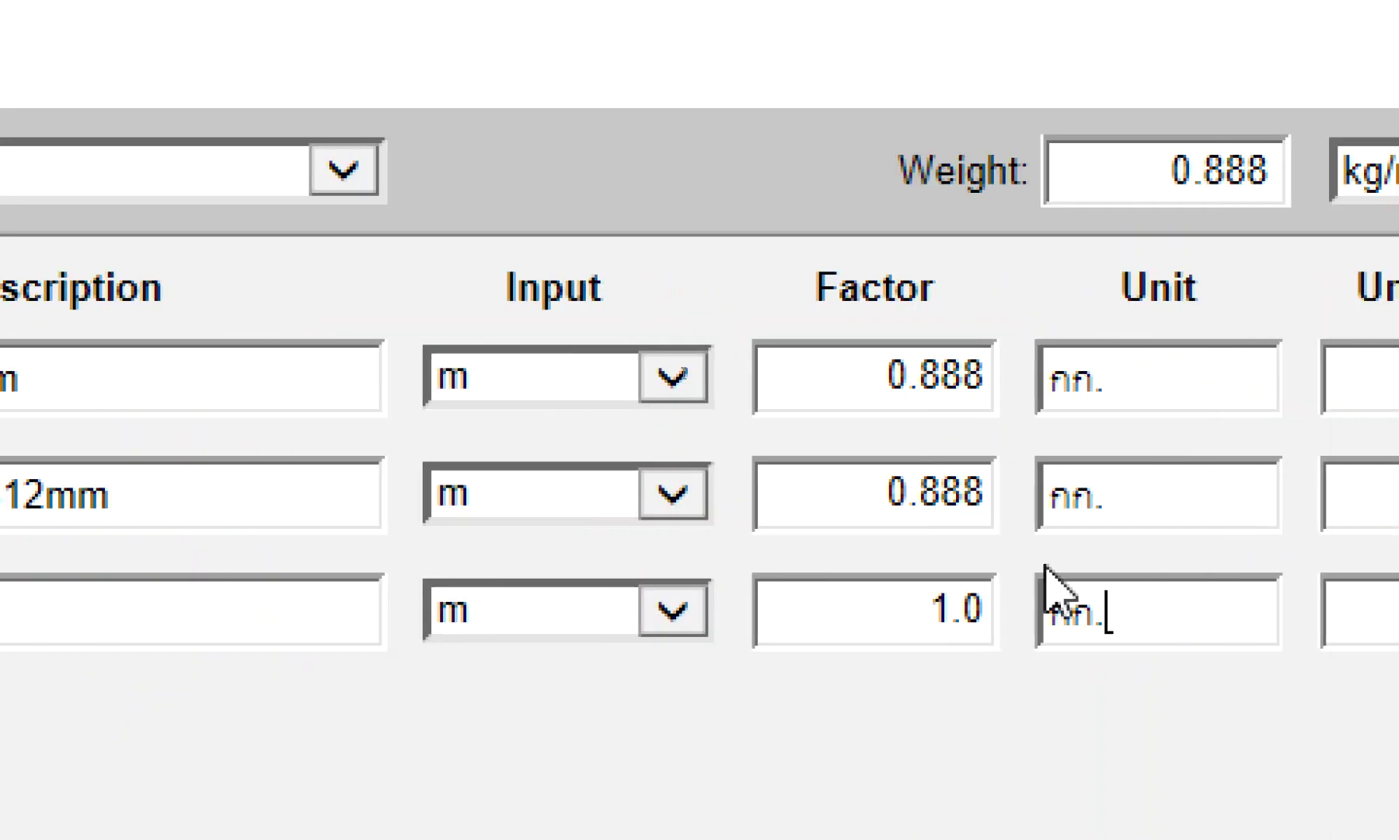
drag(884, 609, 1022, 614)
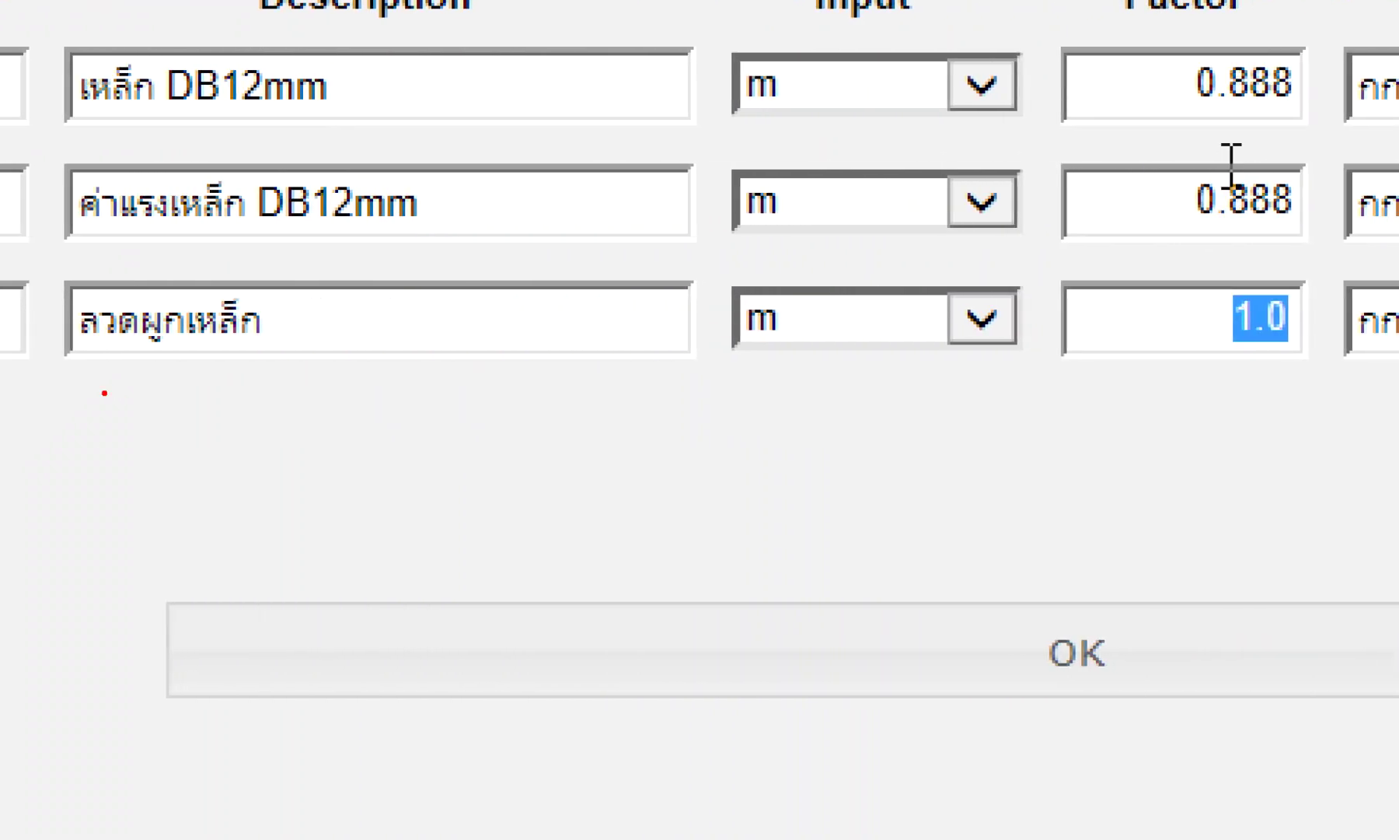
drag(100, 384, 106, 459)
drag(148, 385, 253, 366)
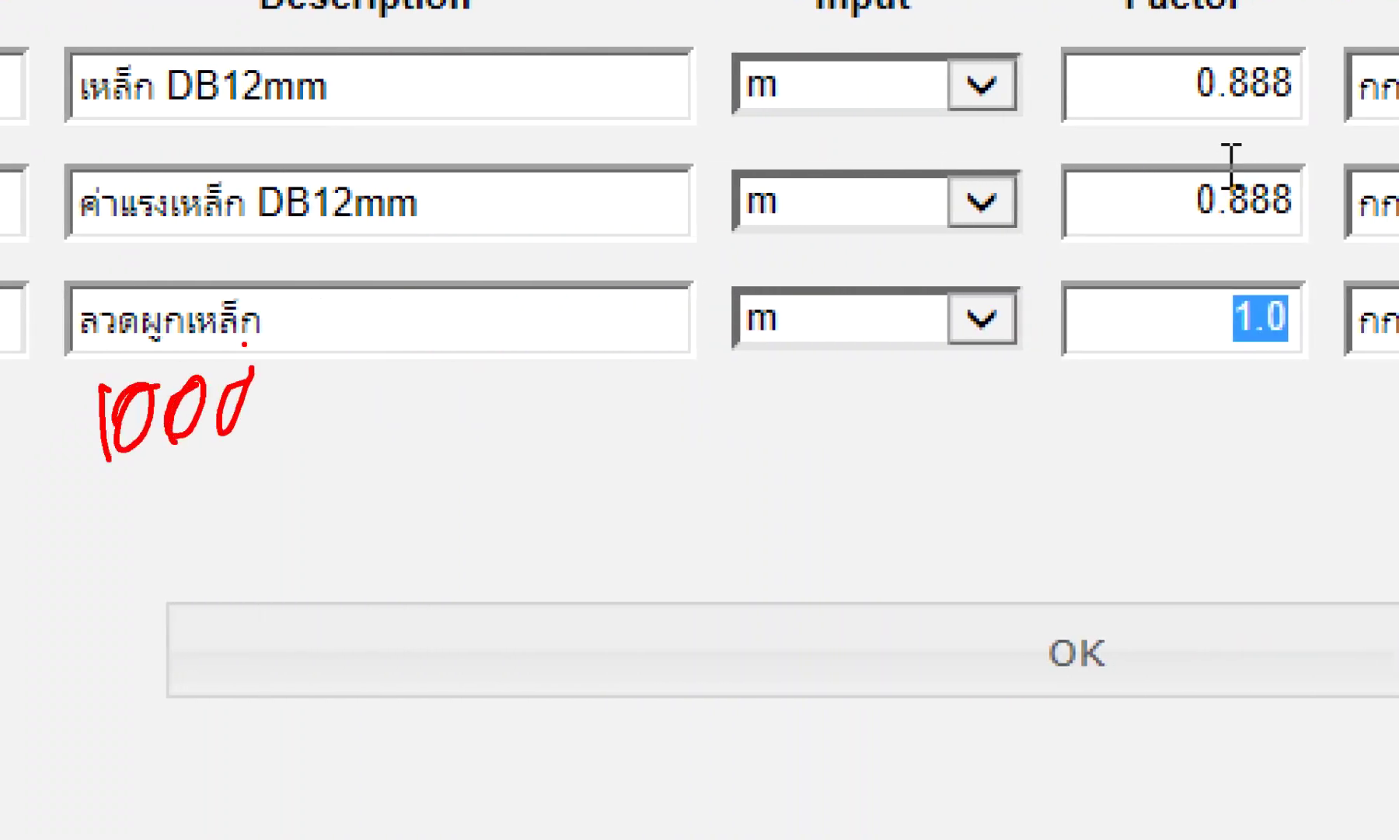
mouse_move(634, 392)
mouse_down()
mouse_move(659, 374)
mouse_move(677, 421)
mouse_up()
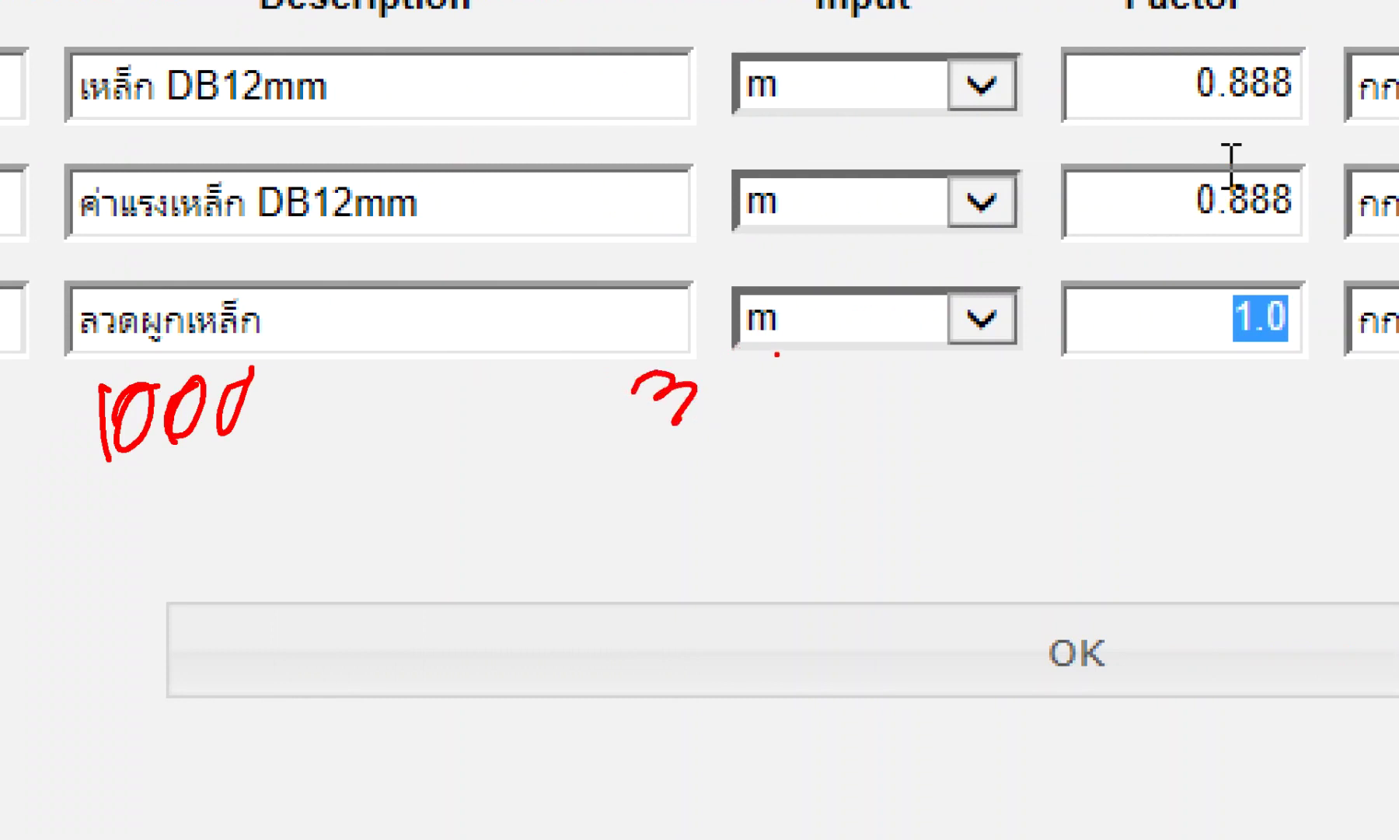
drag(737, 376, 690, 377)
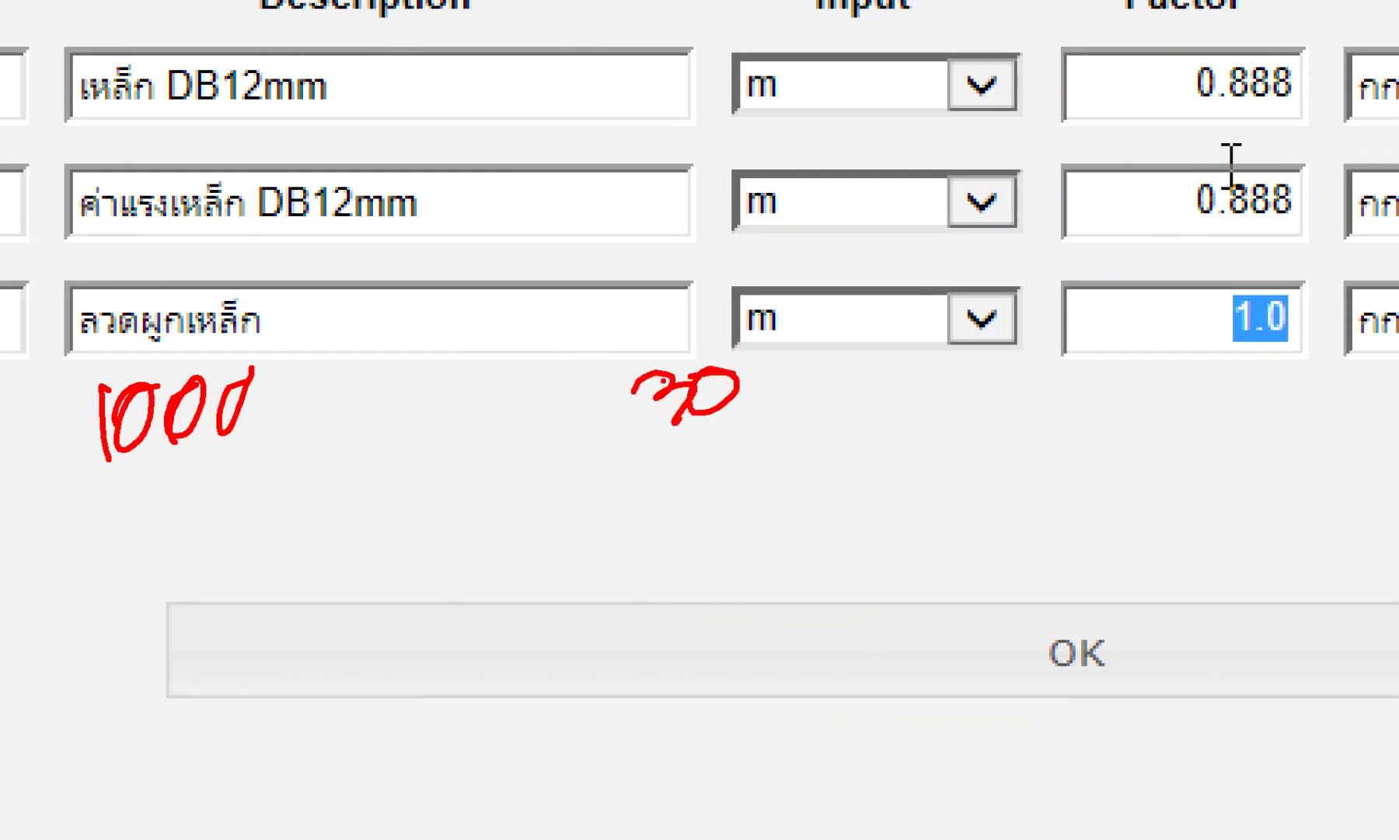
drag(178, 460, 166, 536)
drag(222, 466, 266, 459)
mouse_move(655, 460)
mouse_down()
mouse_move(670, 488)
mouse_move(650, 517)
mouse_up()
drag(212, 548, 194, 614)
drag(218, 576, 264, 529)
mouse_move(674, 536)
mouse_down()
mouse_move(626, 583)
mouse_move(675, 544)
mouse_move(709, 603)
mouse_up()
click(678, 594)
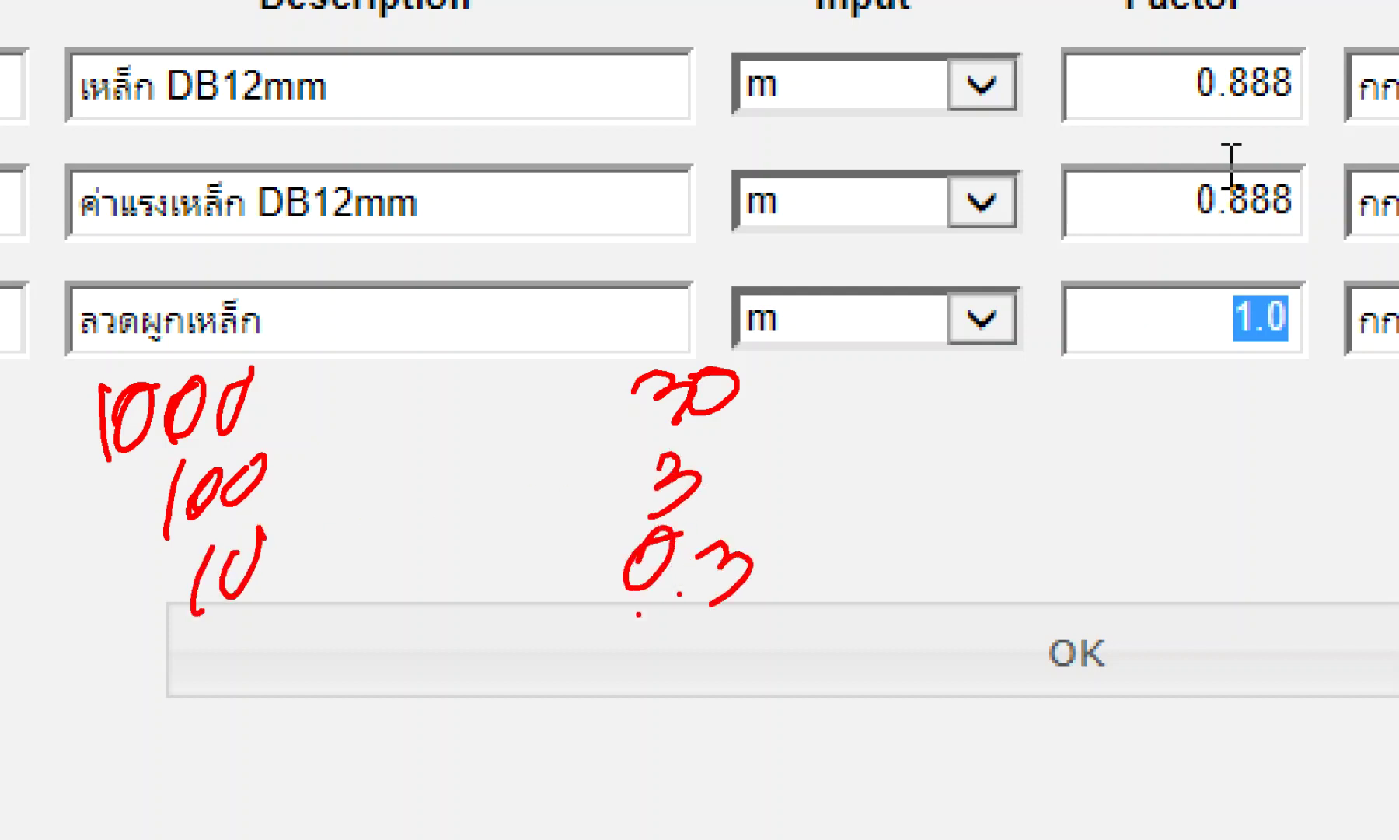
drag(232, 639, 216, 758)
drag(662, 650, 626, 676)
click(706, 659)
mouse_move(743, 646)
mouse_down()
mouse_move(719, 645)
mouse_move(758, 709)
mouse_up()
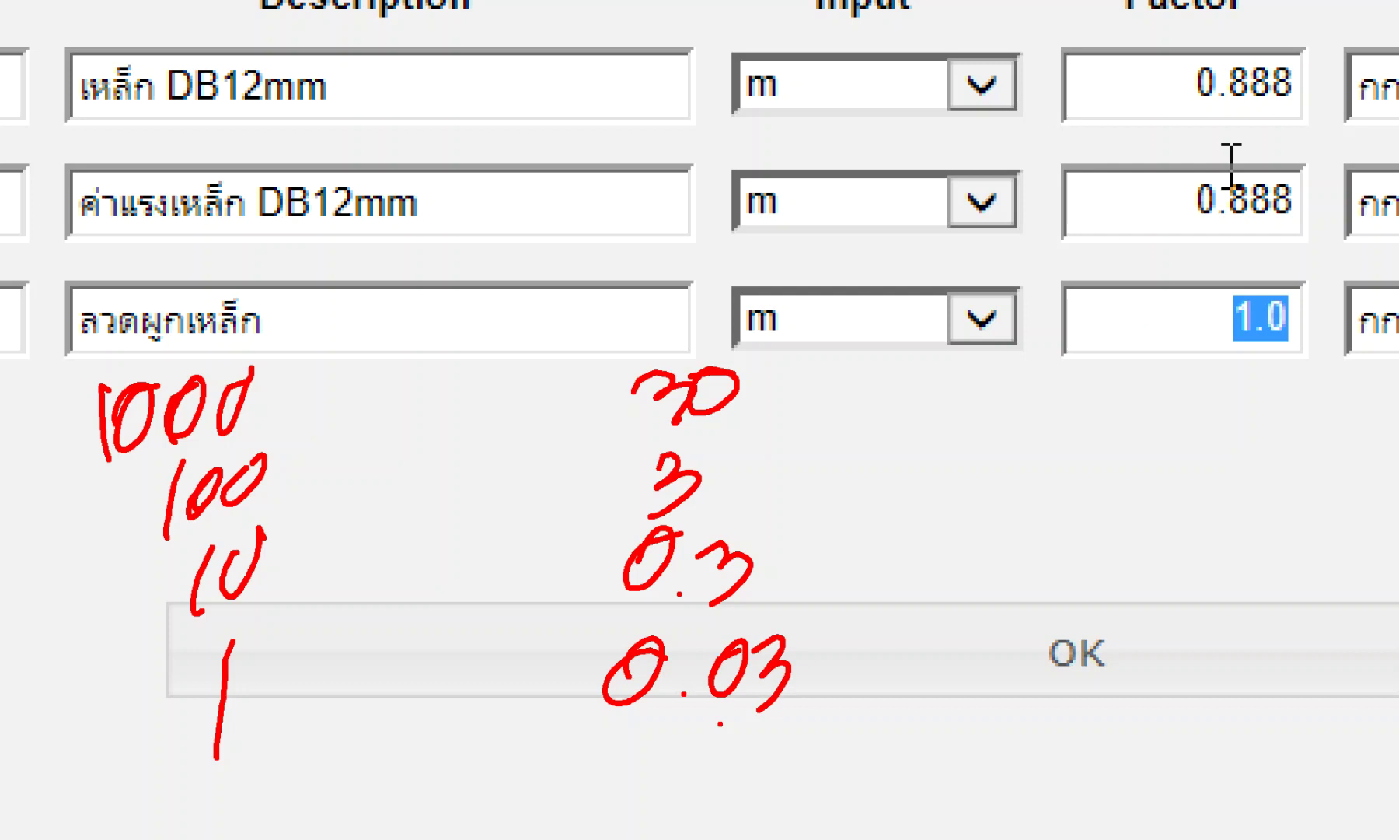
mouse_move(921, 408)
mouse_down()
mouse_move(894, 405)
mouse_move(972, 462)
mouse_move(1003, 404)
mouse_move(1085, 447)
mouse_move(1084, 380)
mouse_move(1049, 480)
mouse_up()
click(926, 474)
drag(1067, 402, 1138, 460)
mouse_move(1189, 406)
mouse_down()
mouse_move(1266, 392)
mouse_move(1225, 447)
mouse_move(1249, 497)
mouse_up()
click(1200, 451)
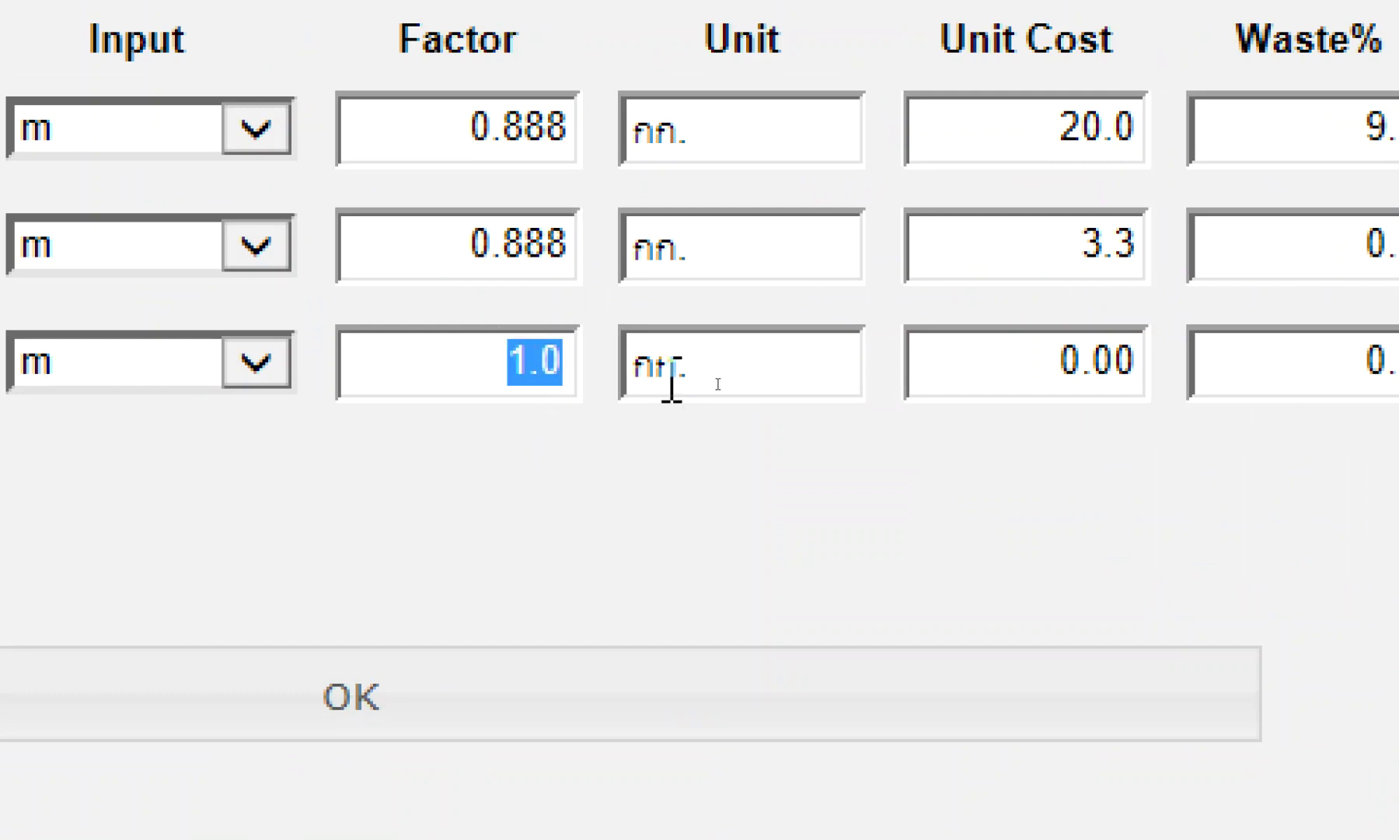
Step: Change the ลวดผูกเหล็ก row's factor from 1.0 to 0.02664
text(0.)
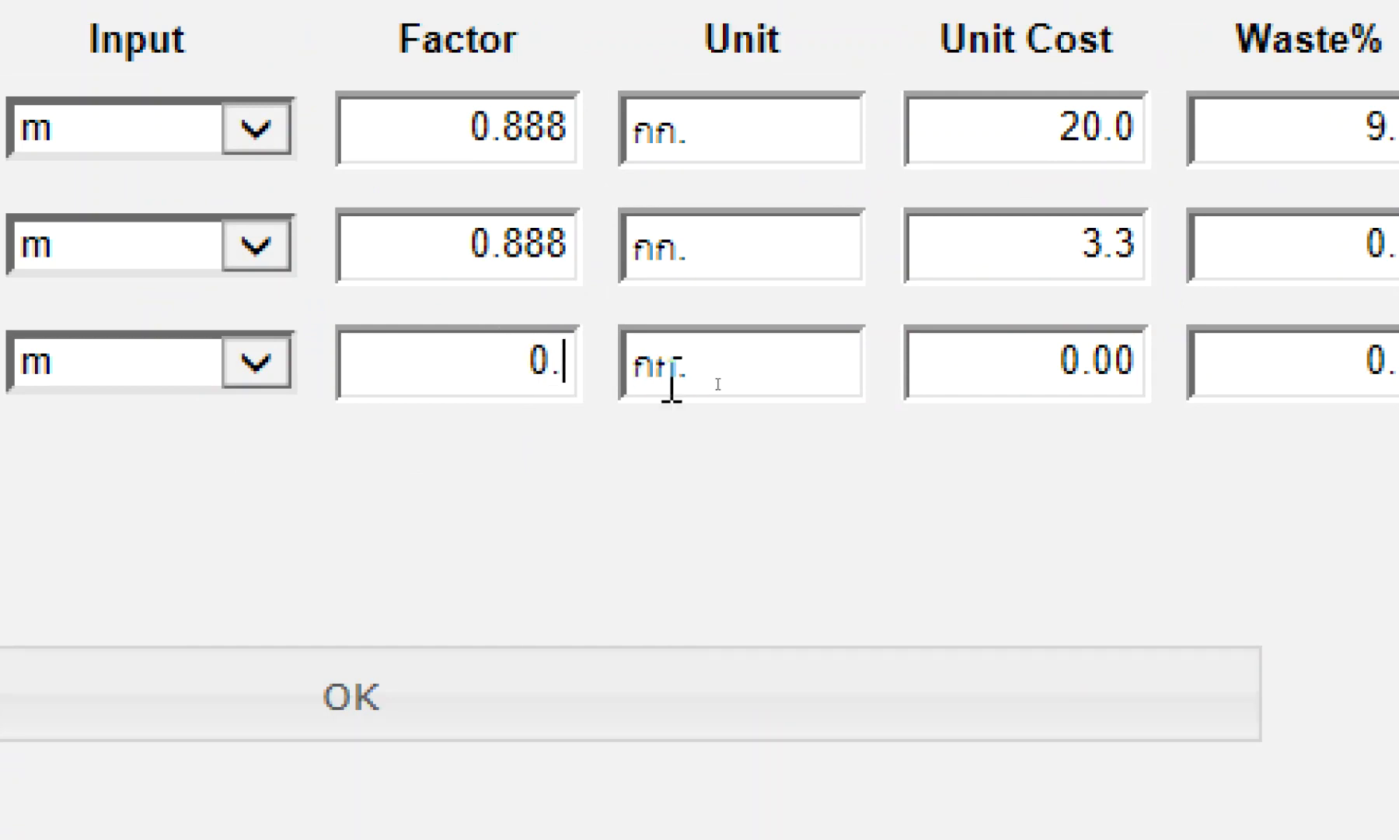
text(2664)
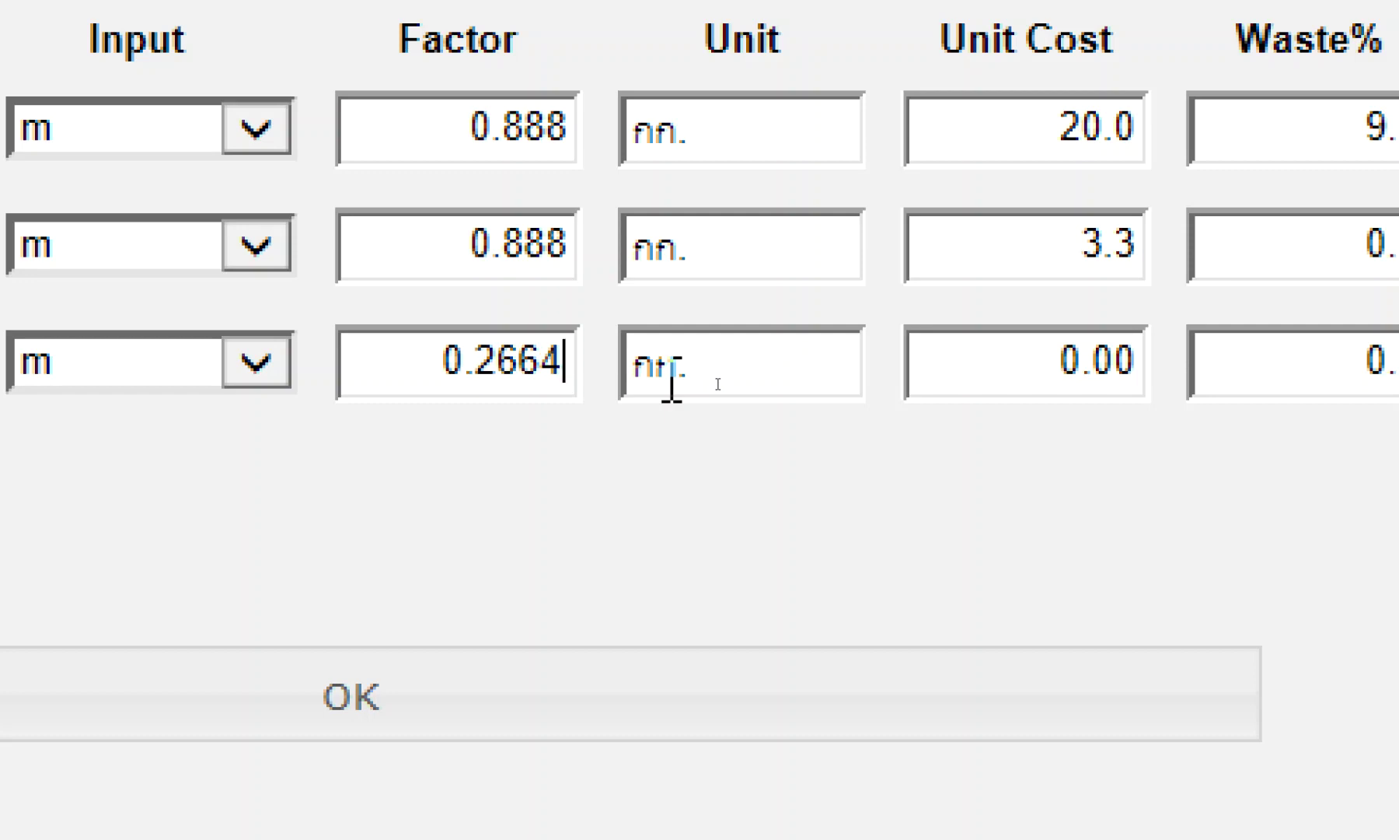
click(477, 360)
text(0)
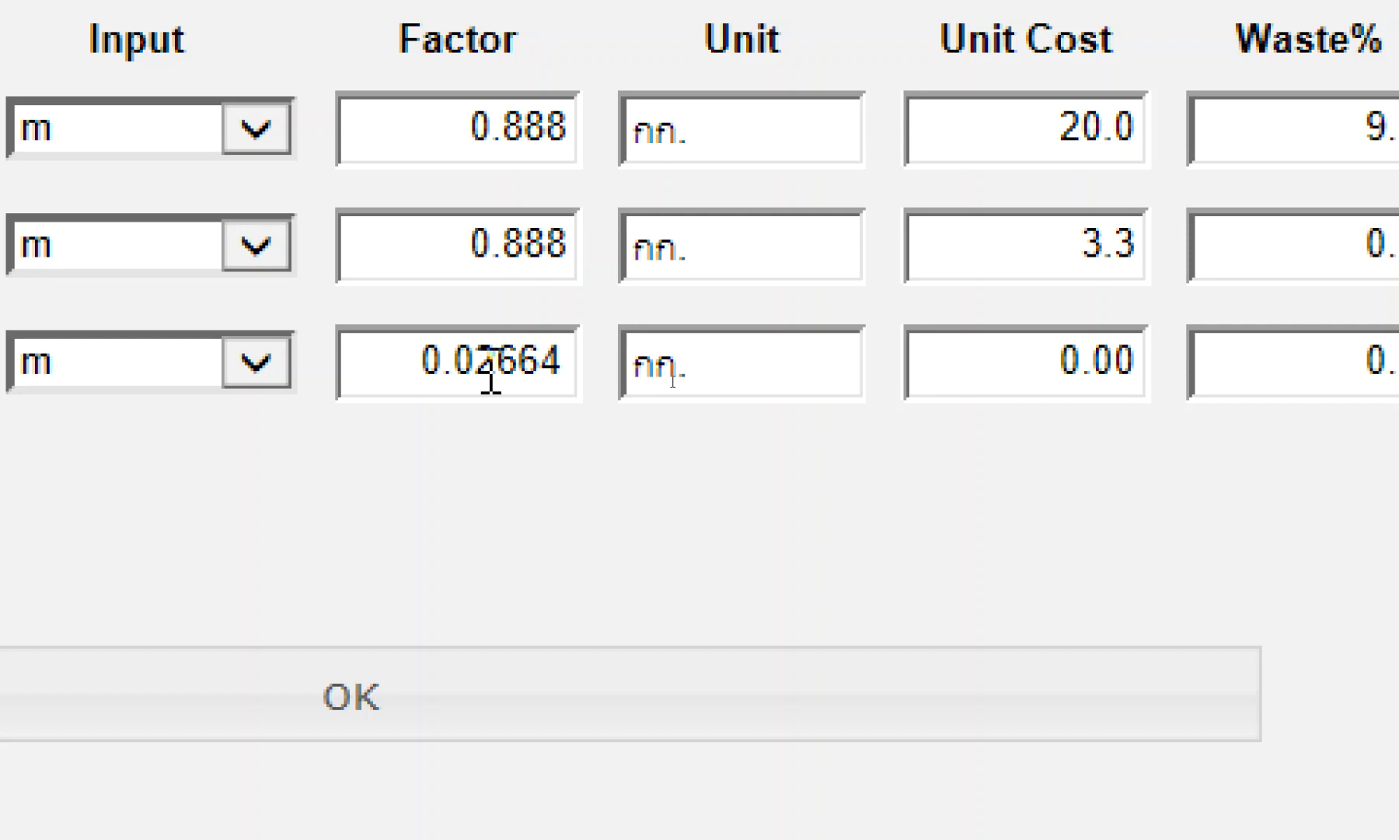
drag(159, 550, 513, 545)
mouse_move(321, 549)
mouse_down()
mouse_move(403, 460)
mouse_move(520, 459)
mouse_up()
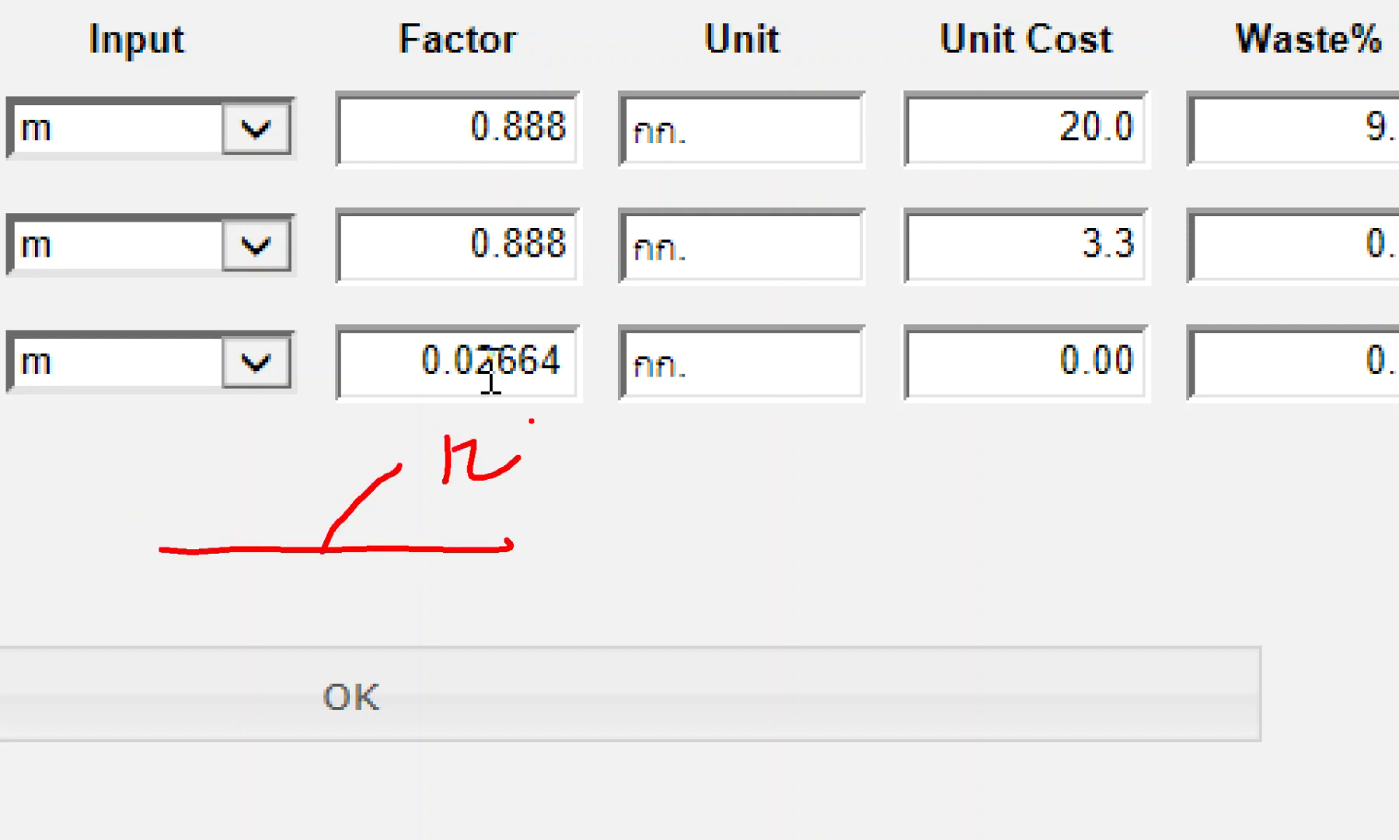
drag(393, 475, 378, 533)
click(577, 448)
drag(575, 453, 688, 456)
mouse_move(514, 452)
mouse_down()
mouse_move(544, 416)
mouse_move(547, 507)
mouse_up()
mouse_move(662, 436)
mouse_down()
mouse_move(657, 457)
mouse_move(686, 459)
mouse_up()
drag(780, 467, 907, 465)
mouse_move(1006, 456)
mouse_down()
mouse_move(610, 315)
mouse_move(653, 370)
mouse_up()
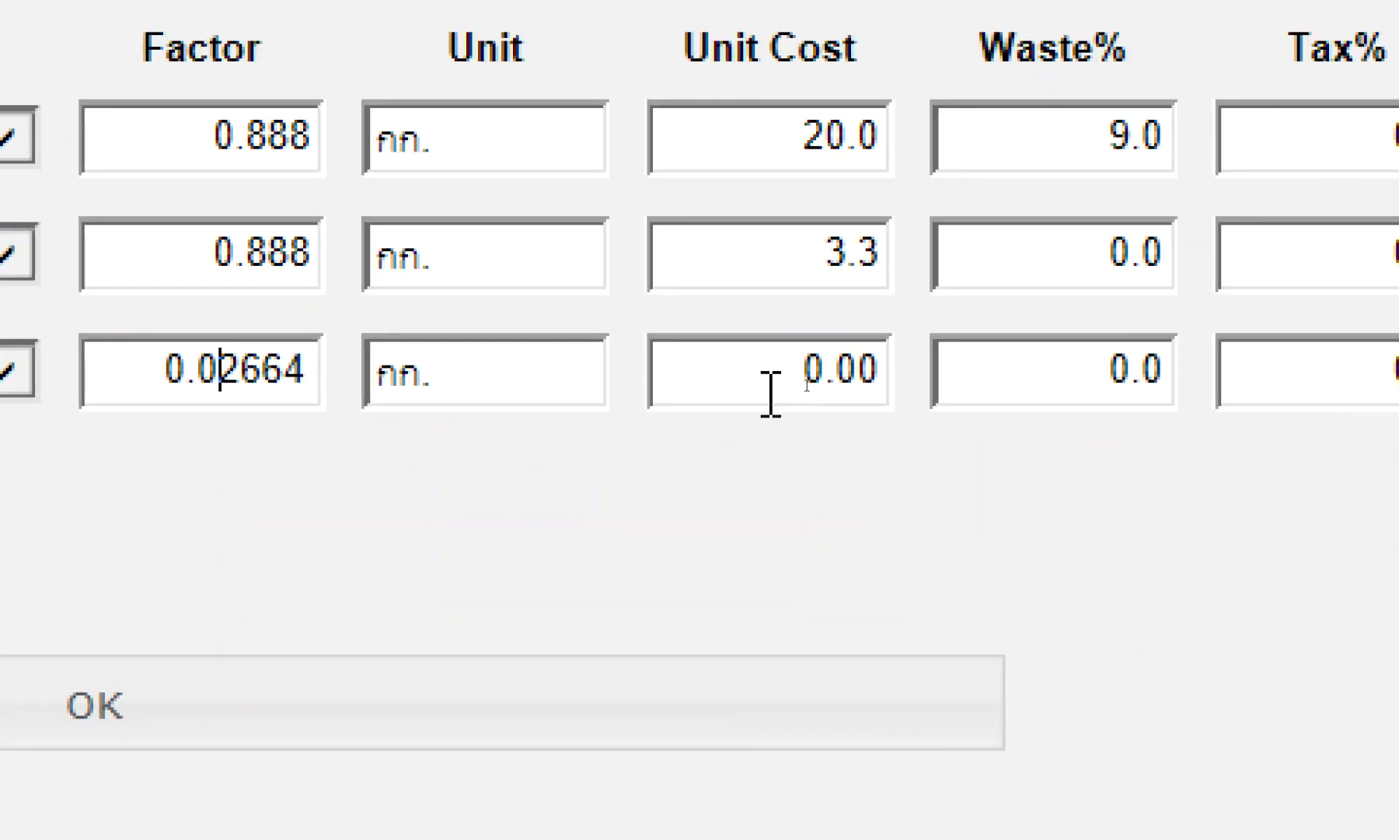
drag(807, 381, 841, 380)
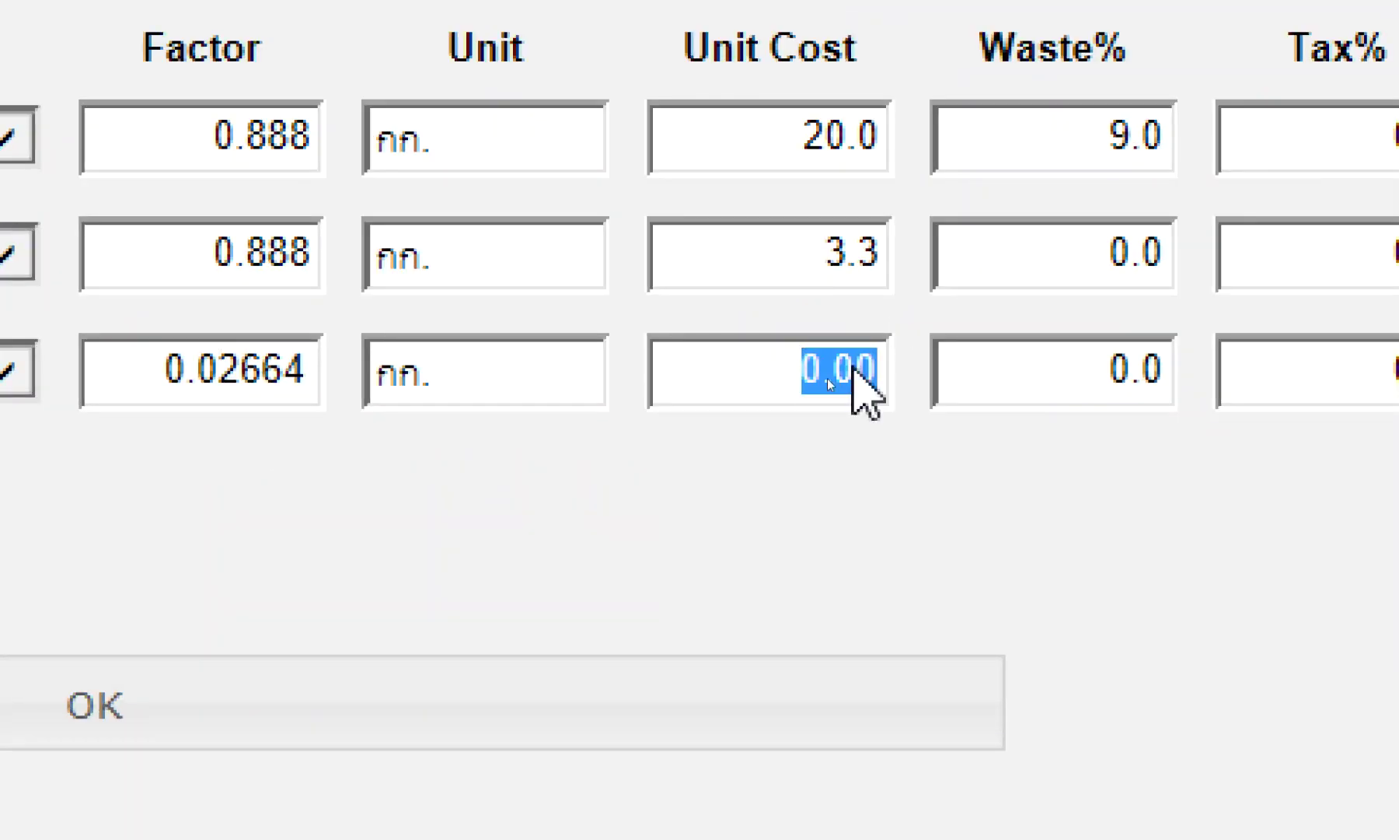
Step: Replace the tie-wire unit cost 0.00 with 30 and apply the layer cost data
key(BackSpace)
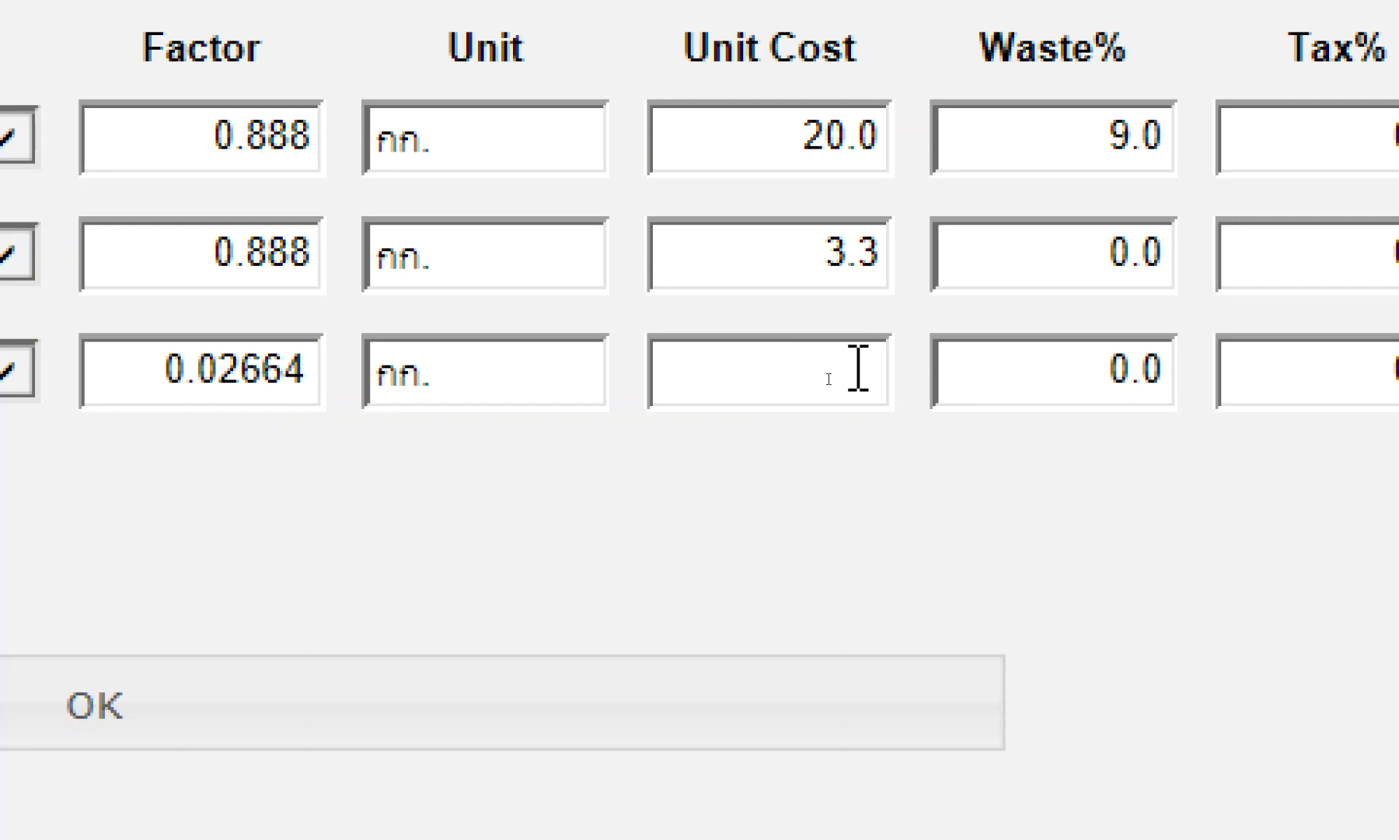
text(30)
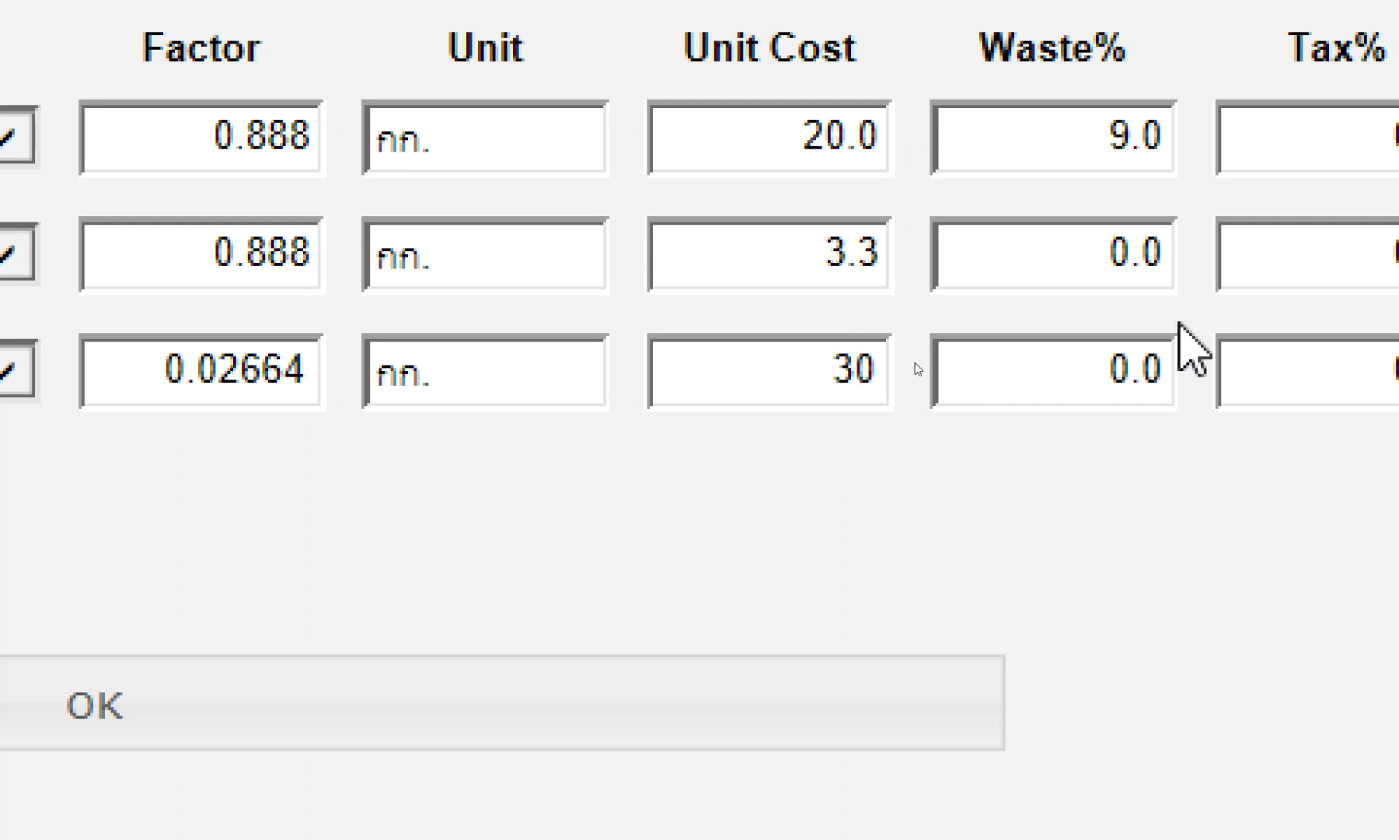
click(1053, 368)
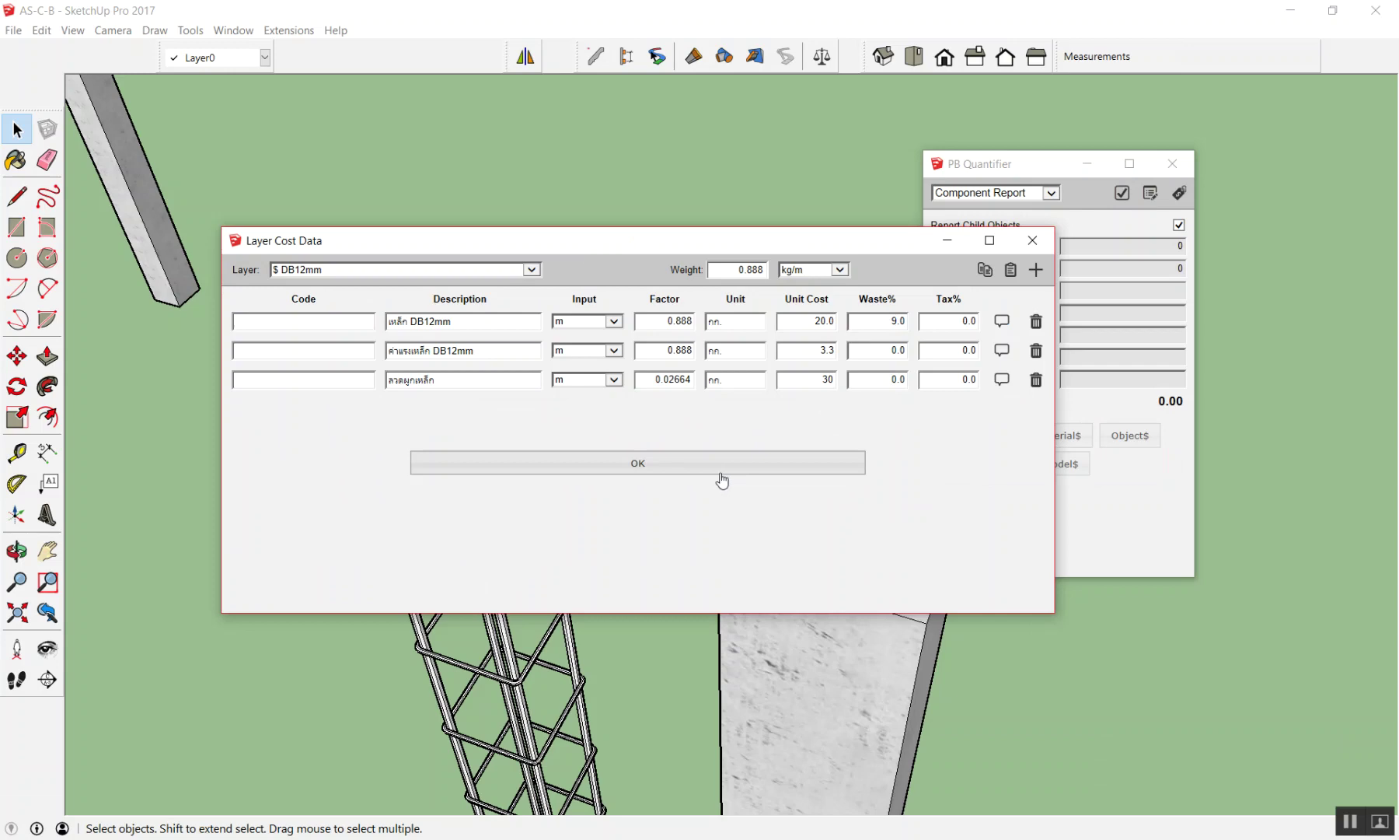
click(719, 478)
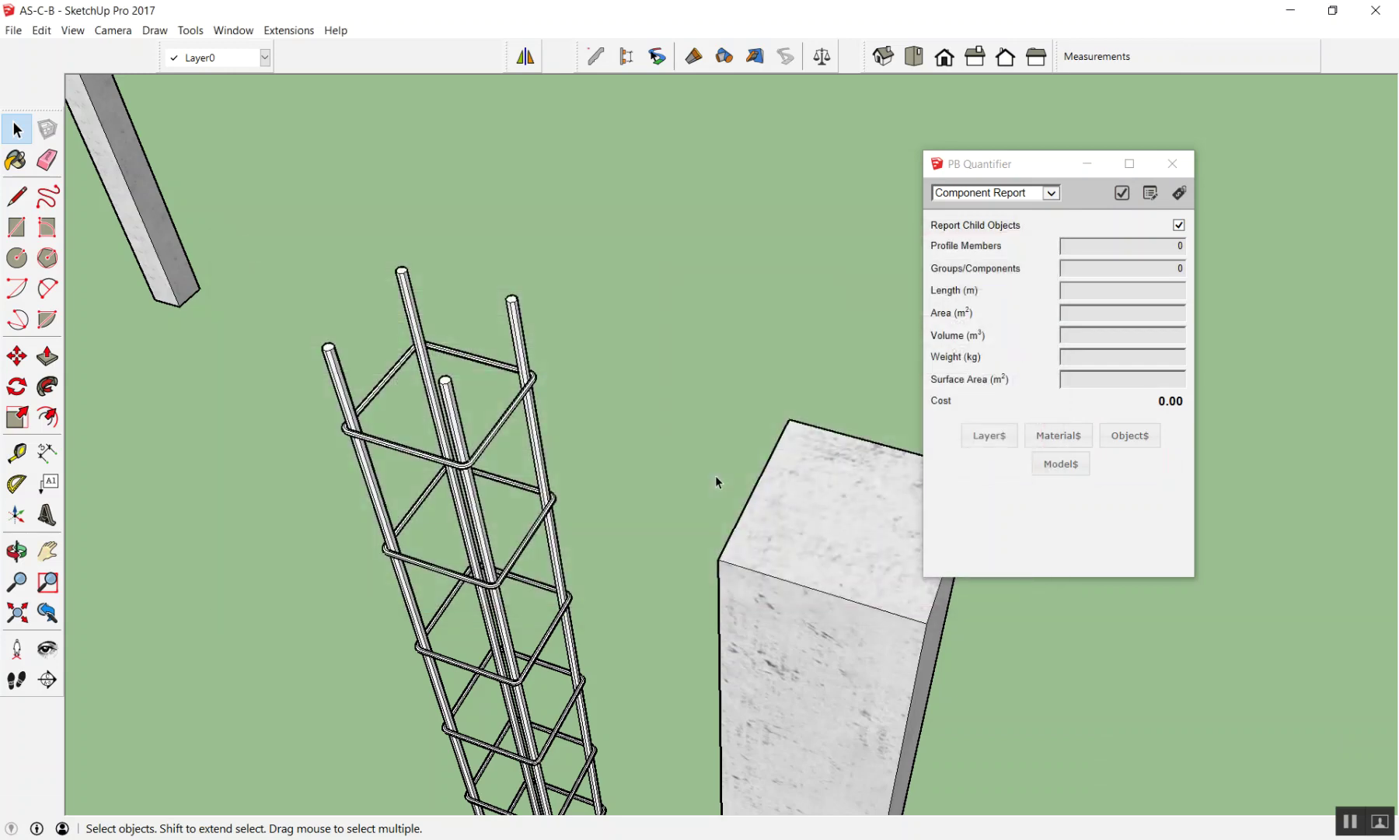
Step: Change the bar's layer unit cost from 20.0 to 25, then check its total in Cost Inspector
scroll(943, 503, down, 3)
scroll(435, 513, up, 3)
scroll(435, 513, up, 3)
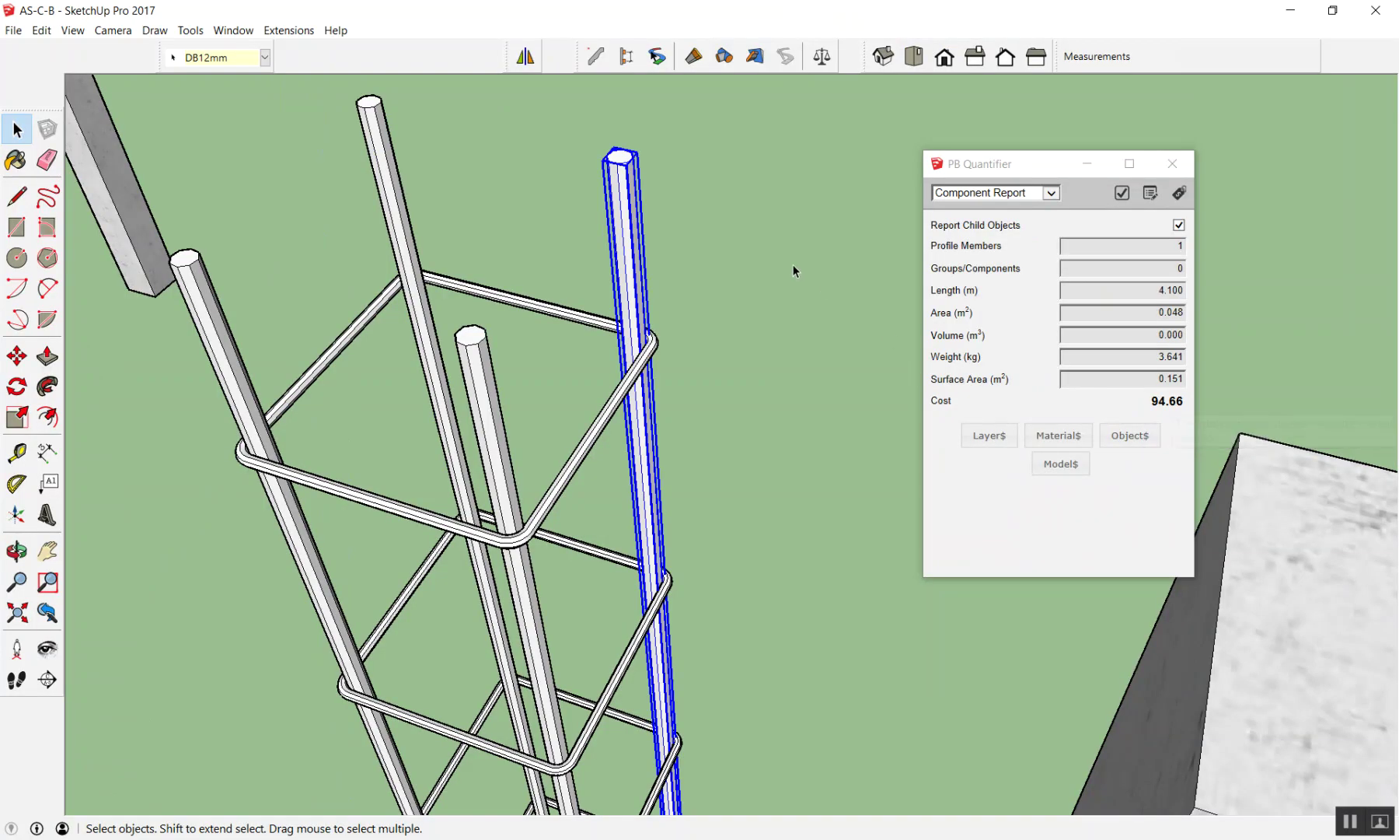
click(388, 150)
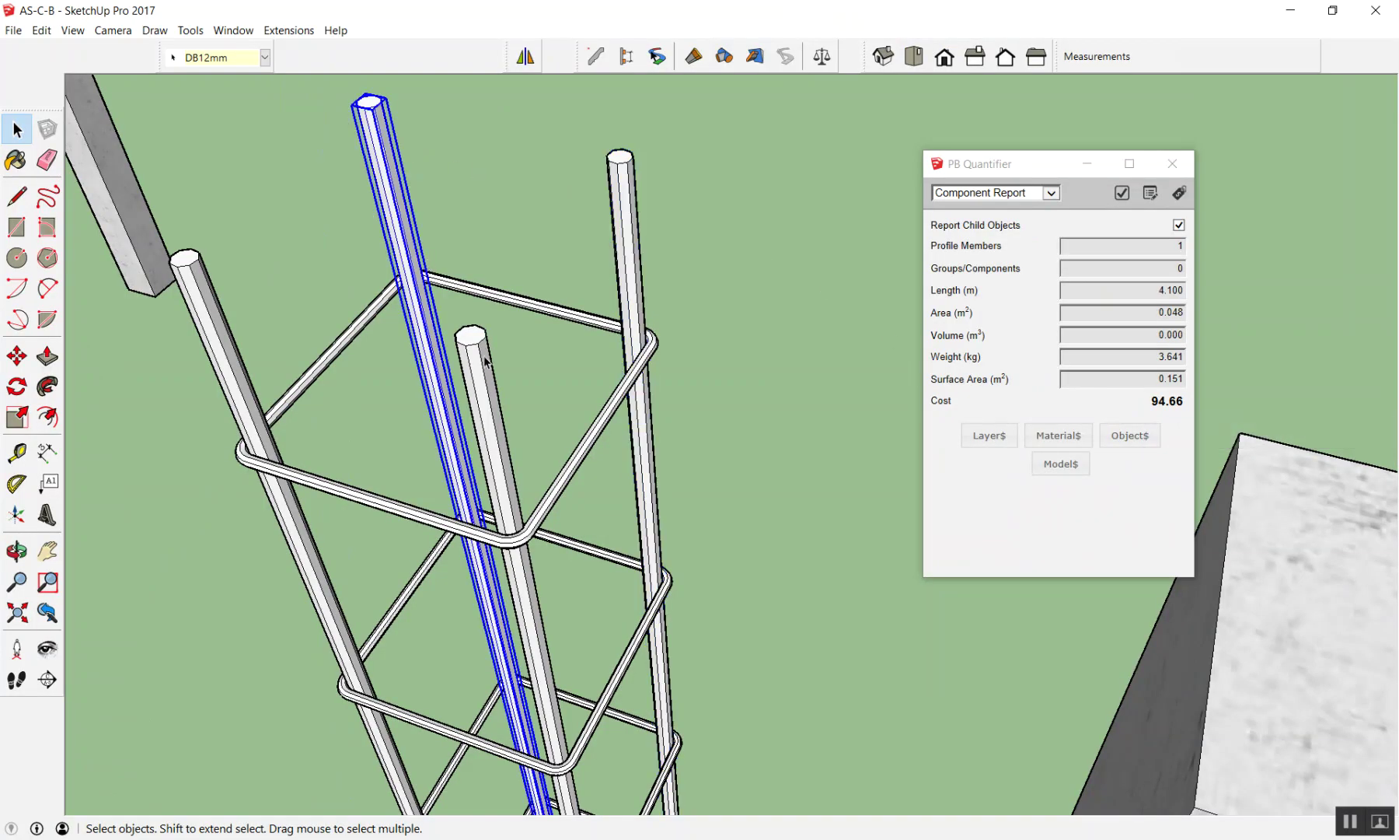
click(486, 362)
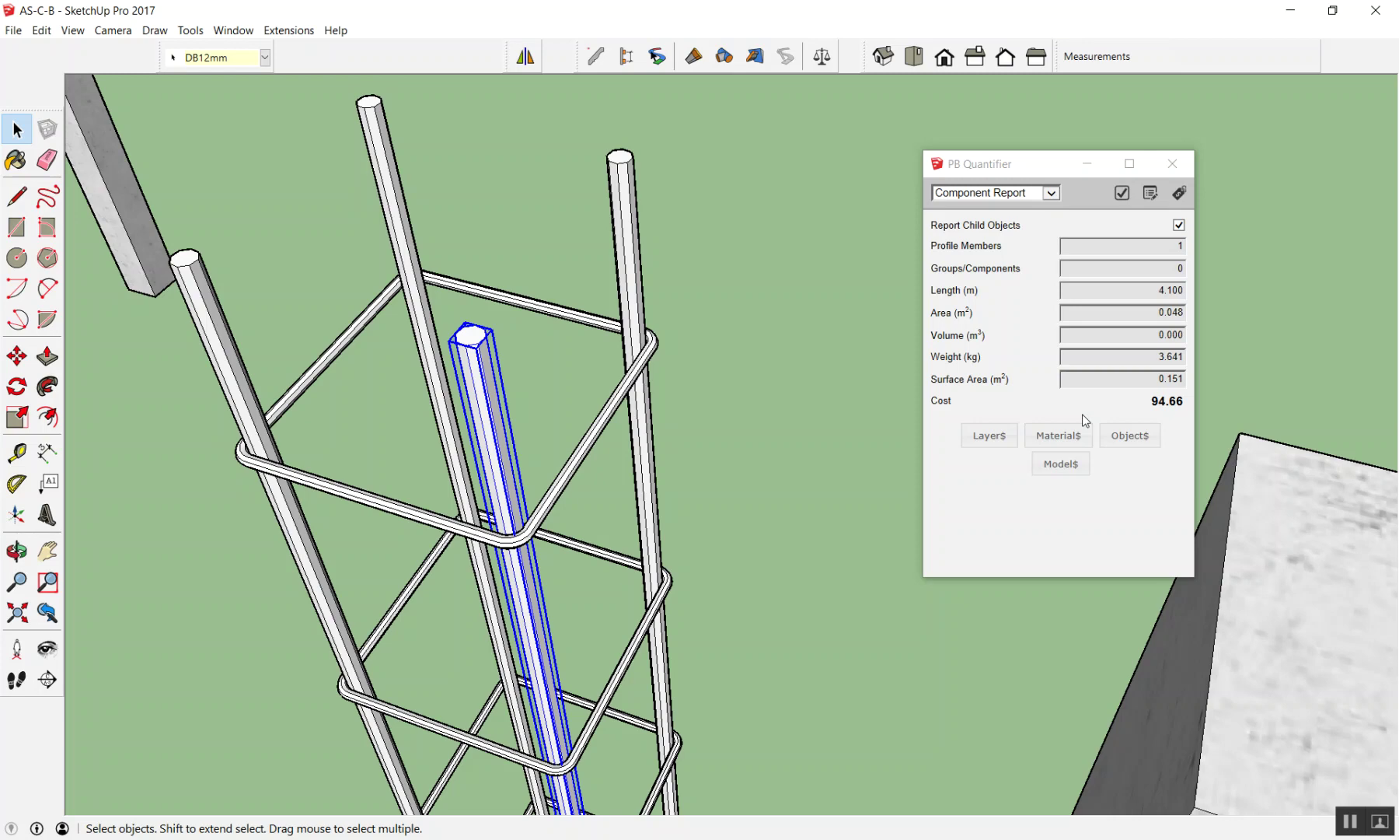
click(989, 434)
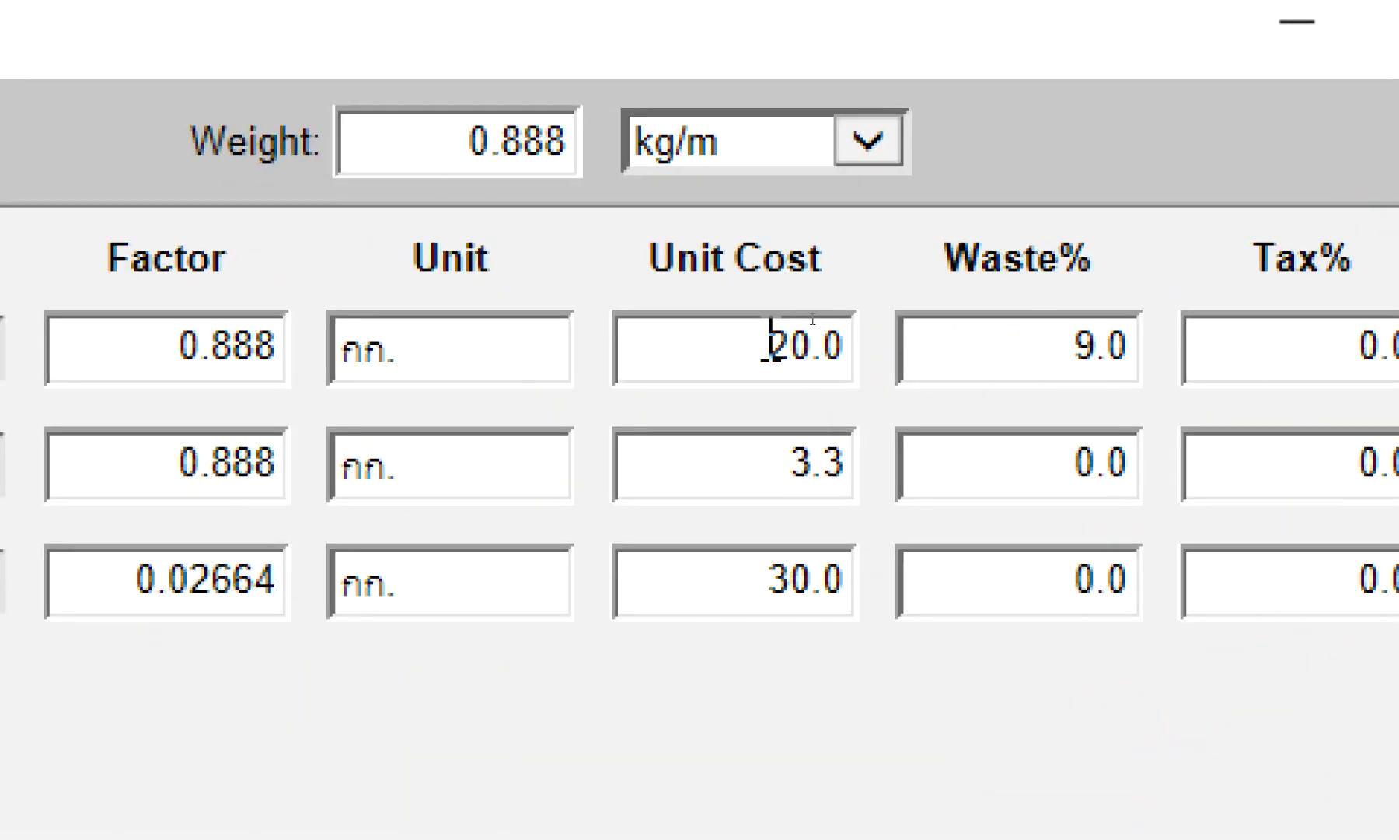
drag(724, 346, 869, 365)
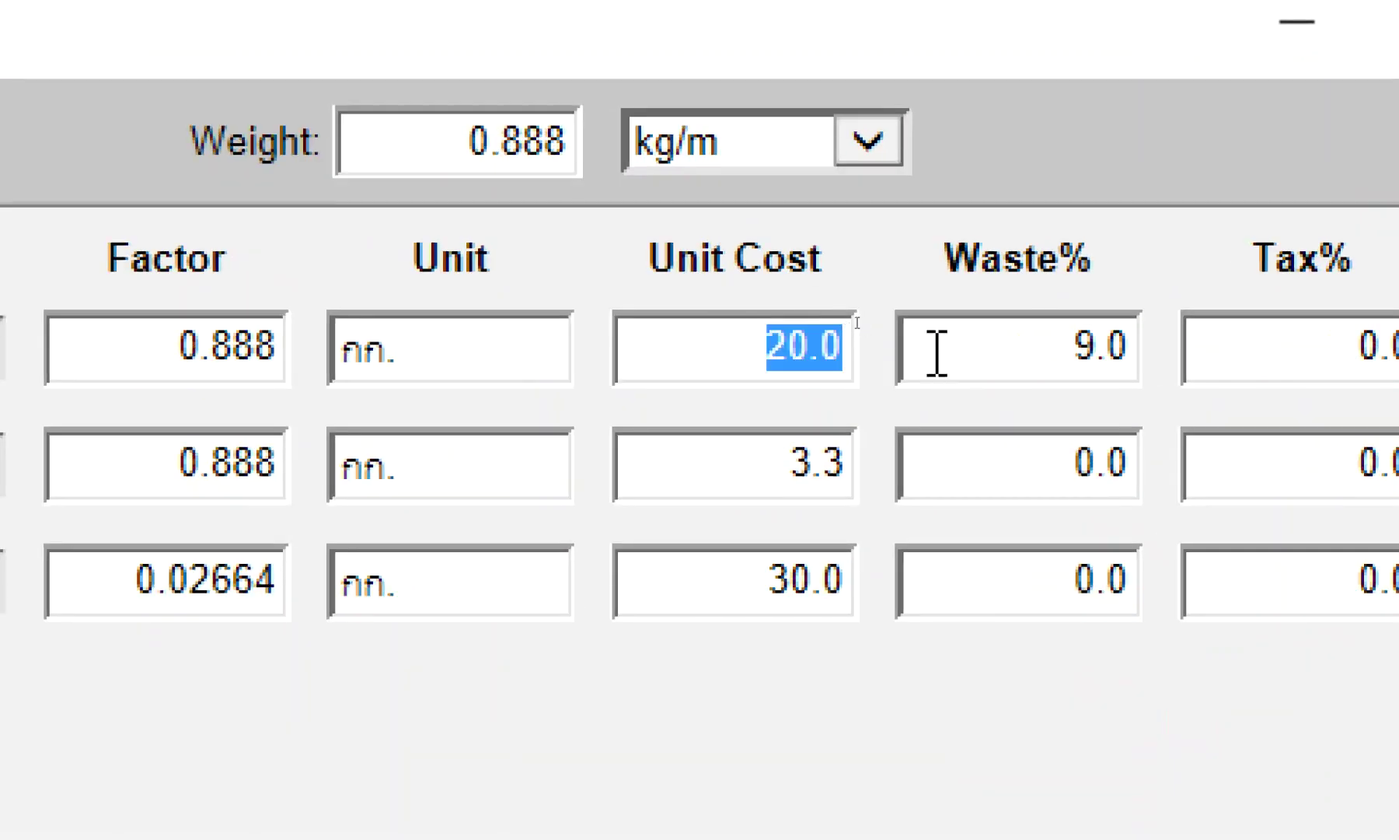
text(25)
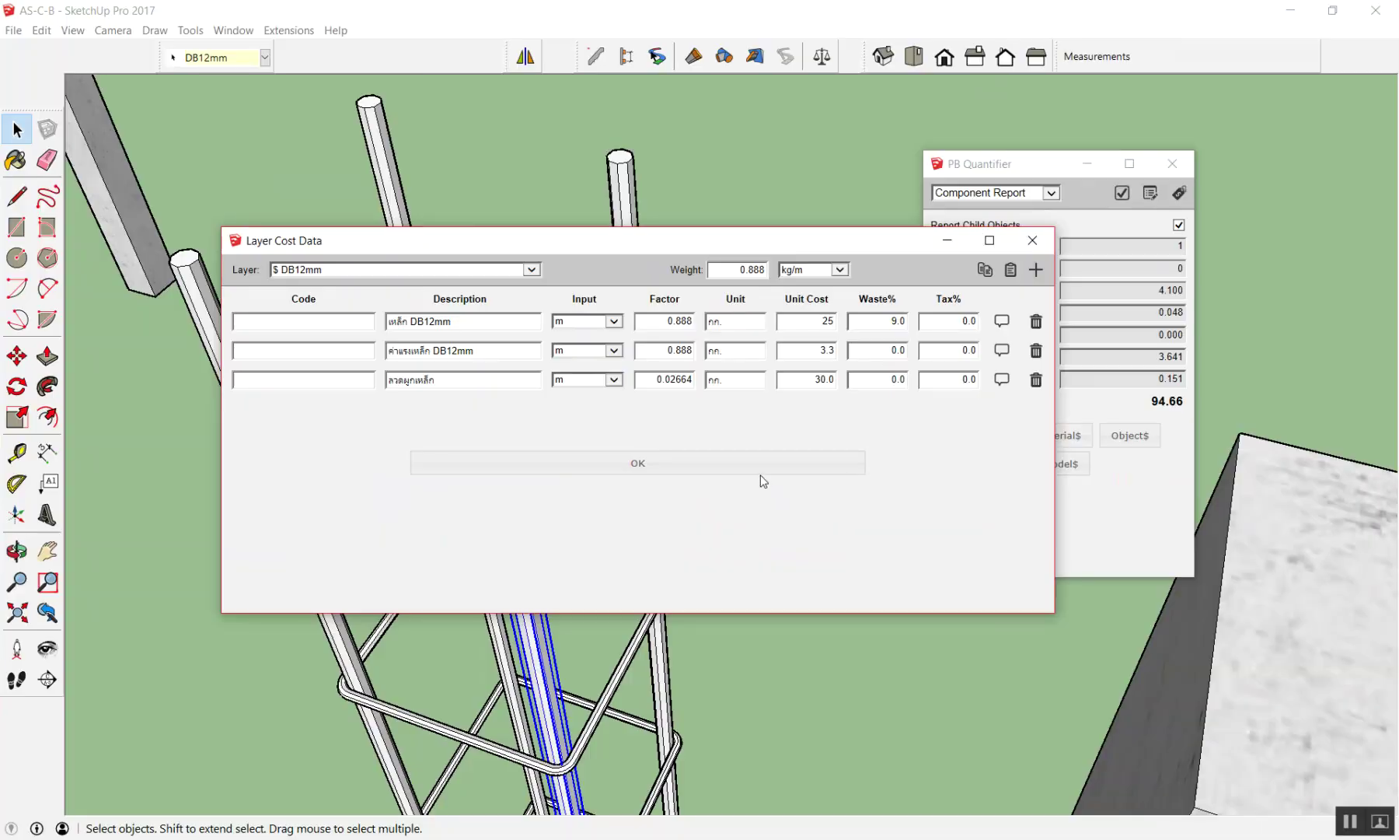
click(760, 474)
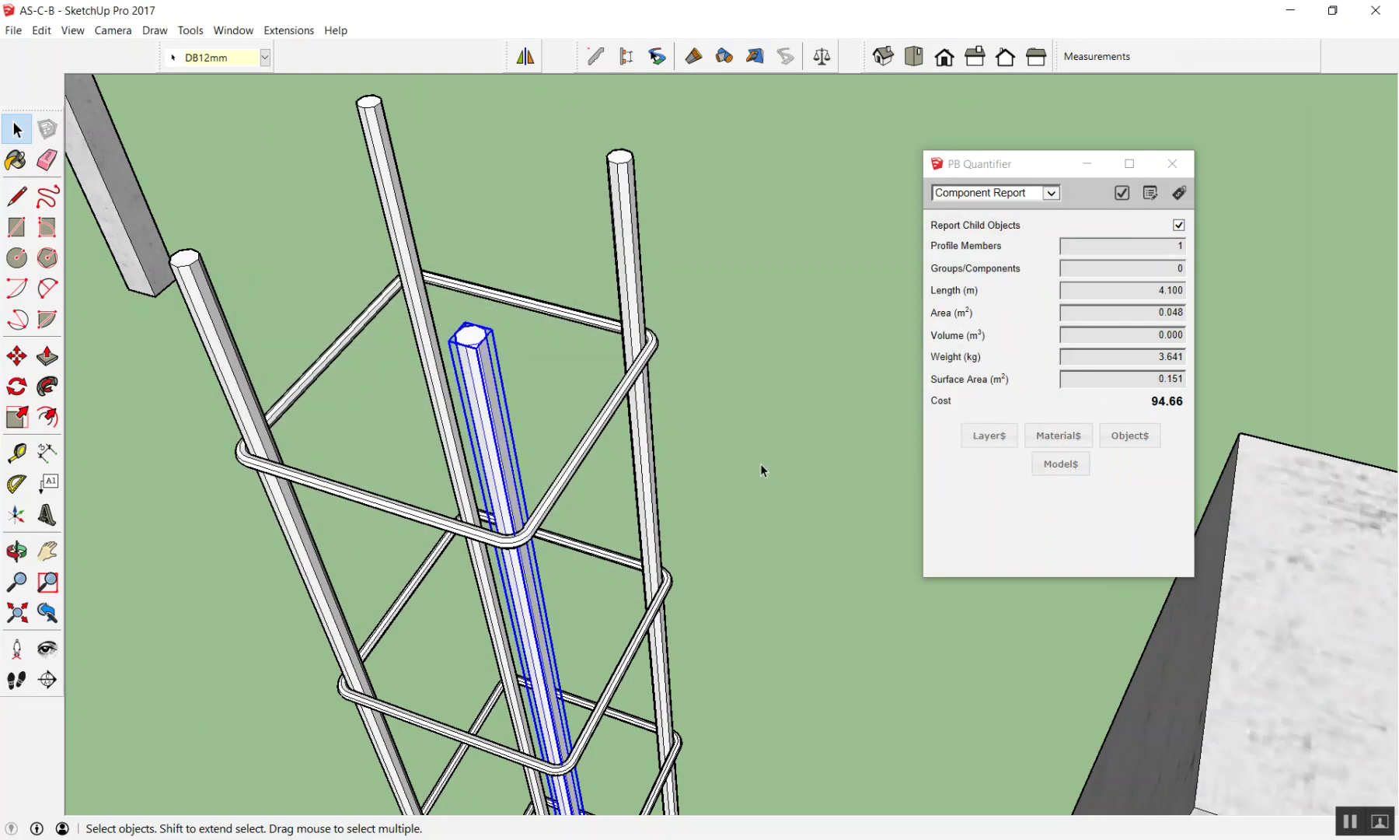
click(628, 243)
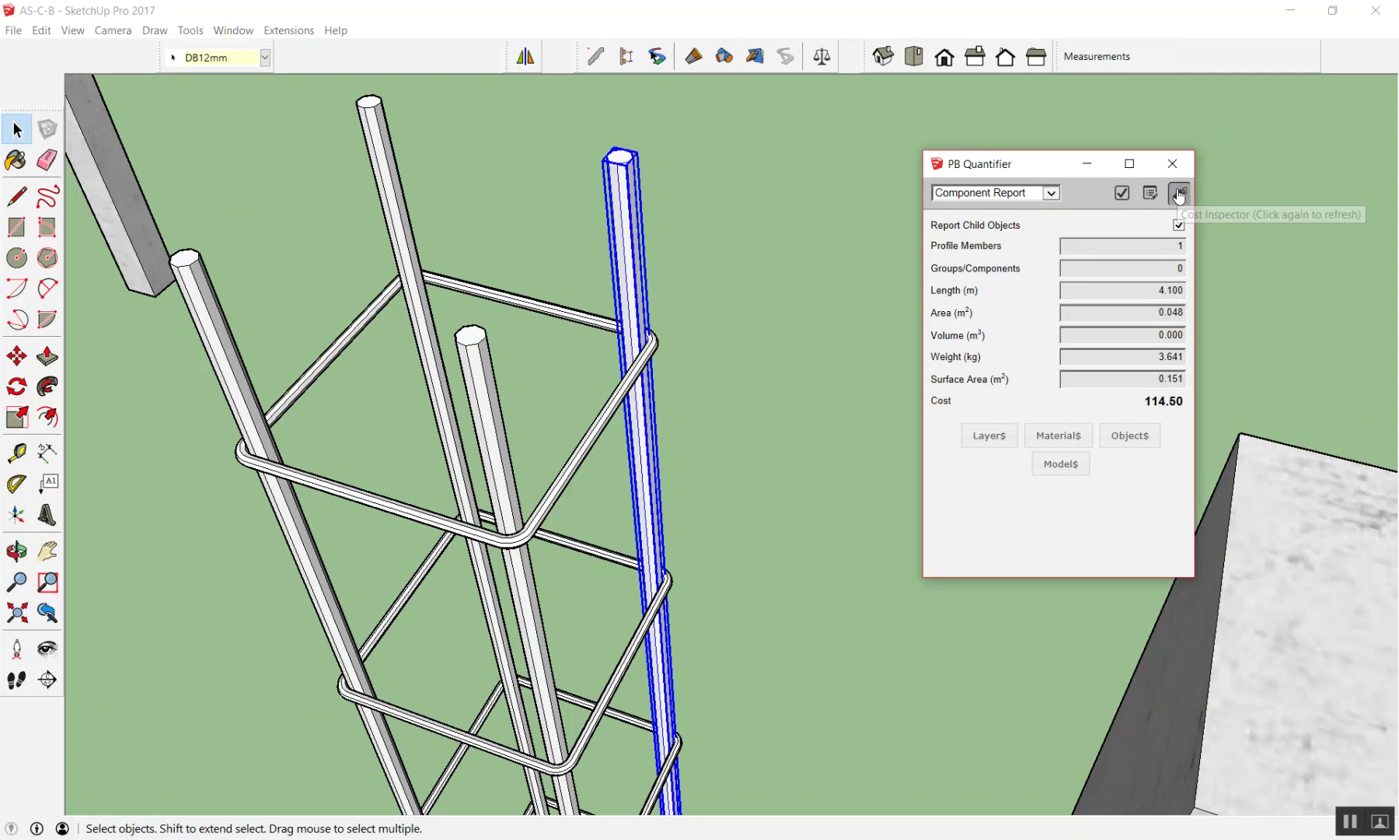
click(1180, 193)
click(614, 197)
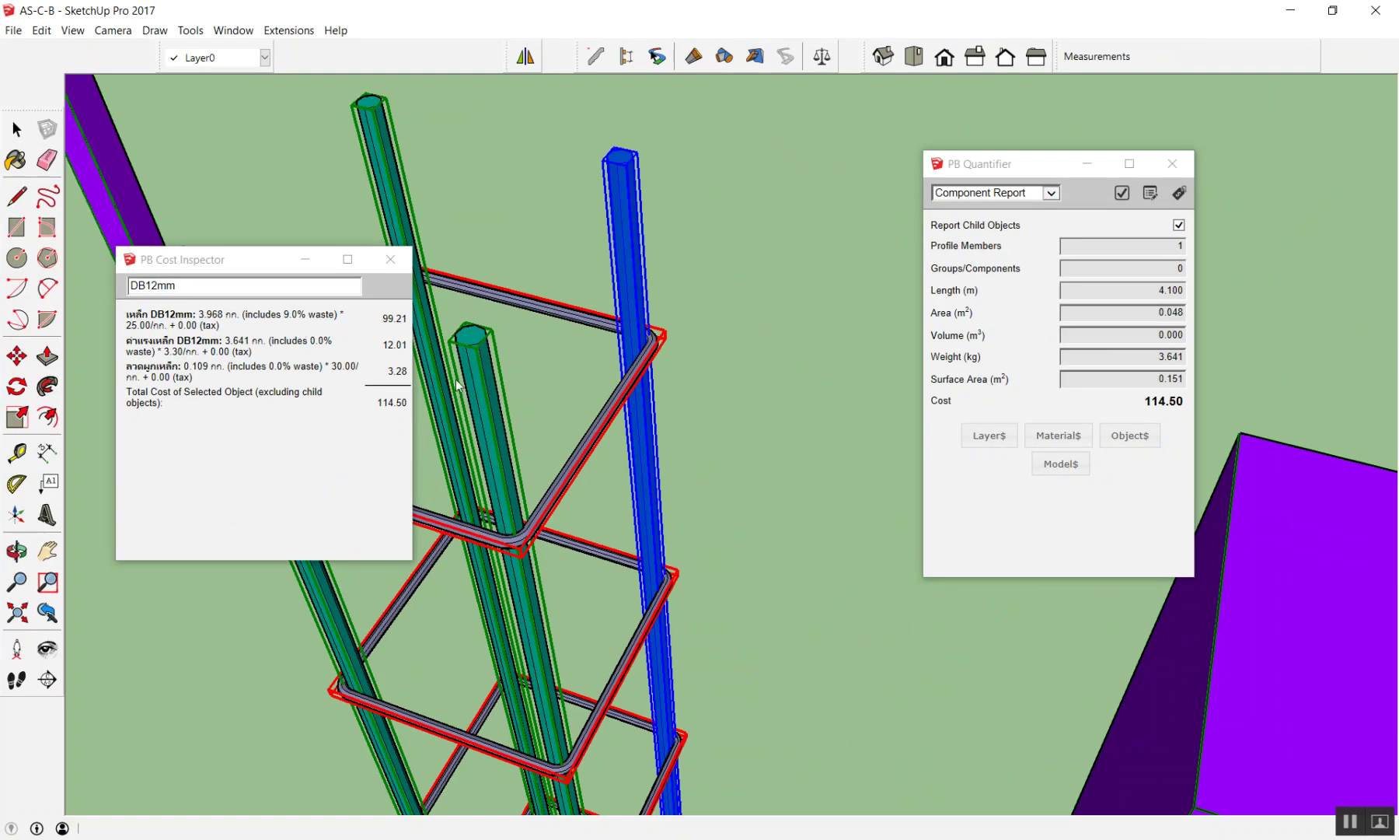
scroll(781, 447, down, 3)
click(756, 450)
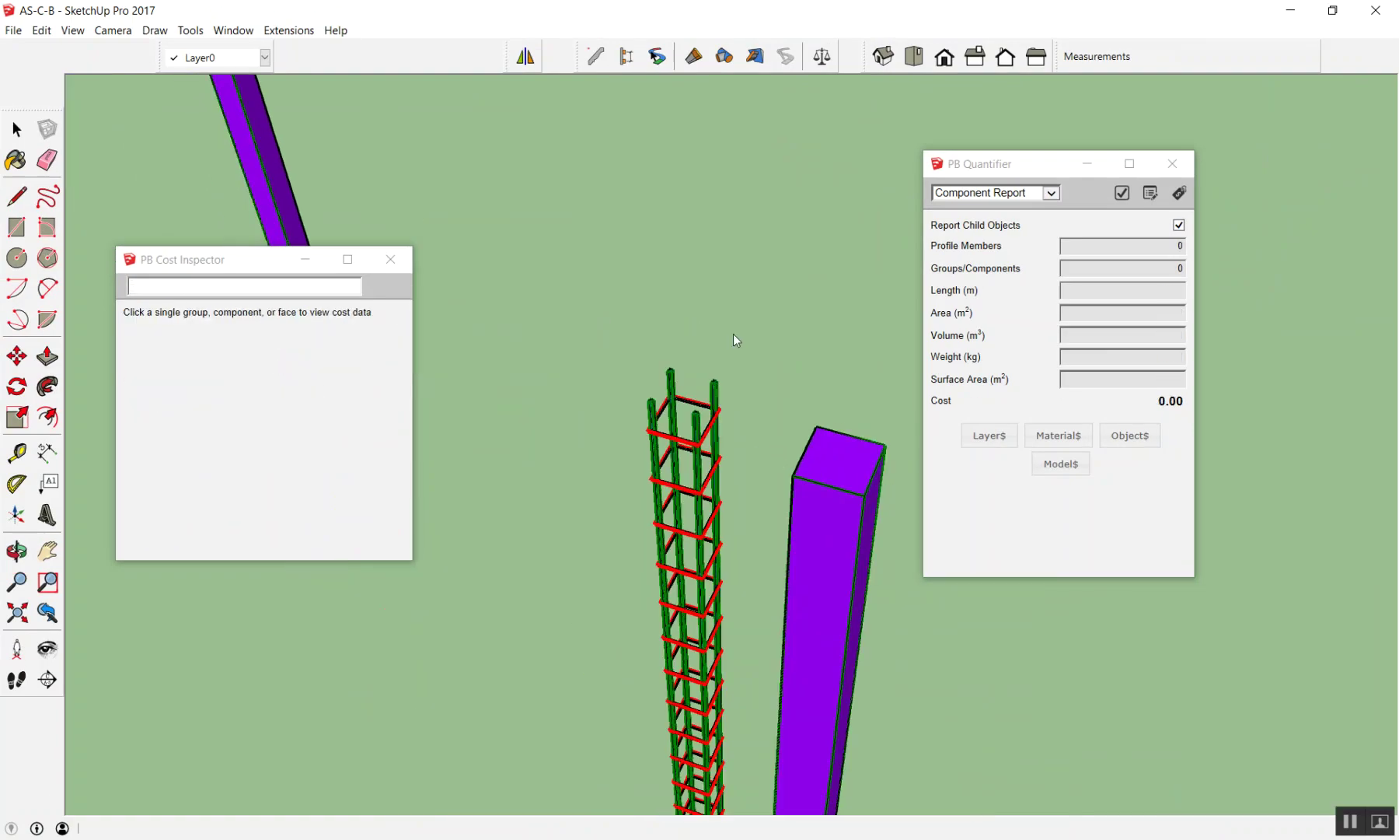
scroll(671, 405, up, 3)
scroll(682, 376, up, 2)
scroll(682, 376, down, 4)
scroll(622, 409, down, 1)
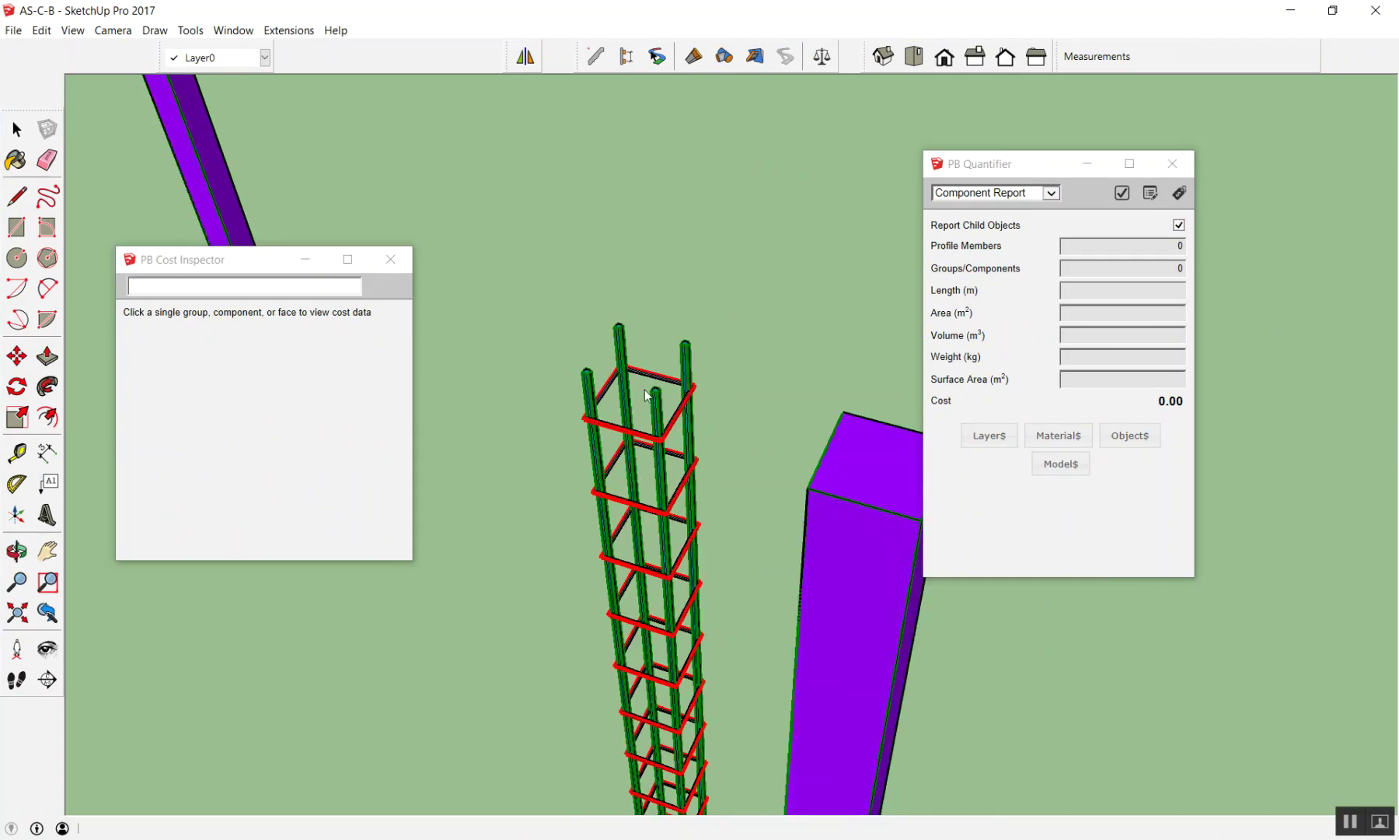
click(650, 373)
click(732, 323)
click(390, 258)
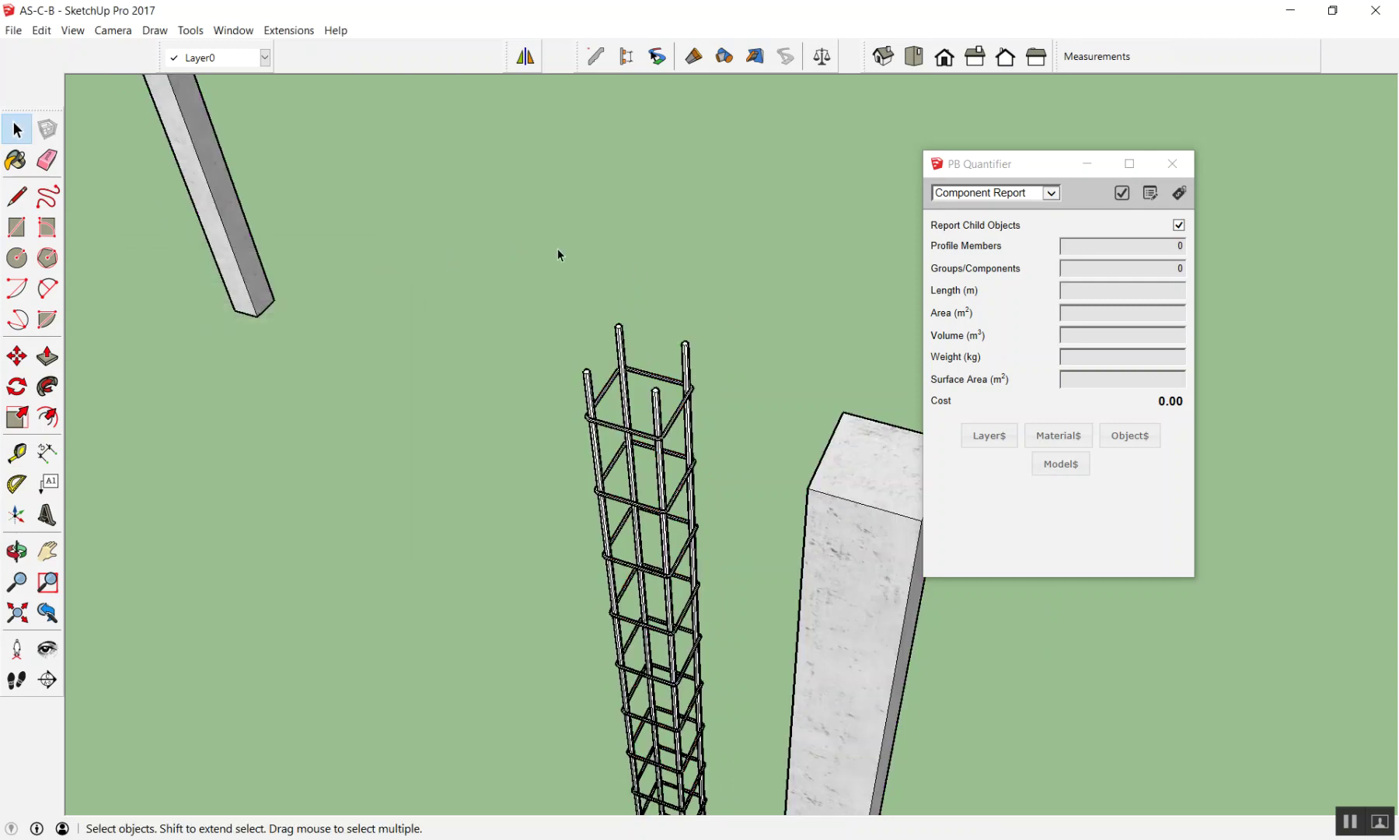
scroll(603, 338, up, 3)
scroll(622, 337, down, 3)
scroll(504, 405, up, 1)
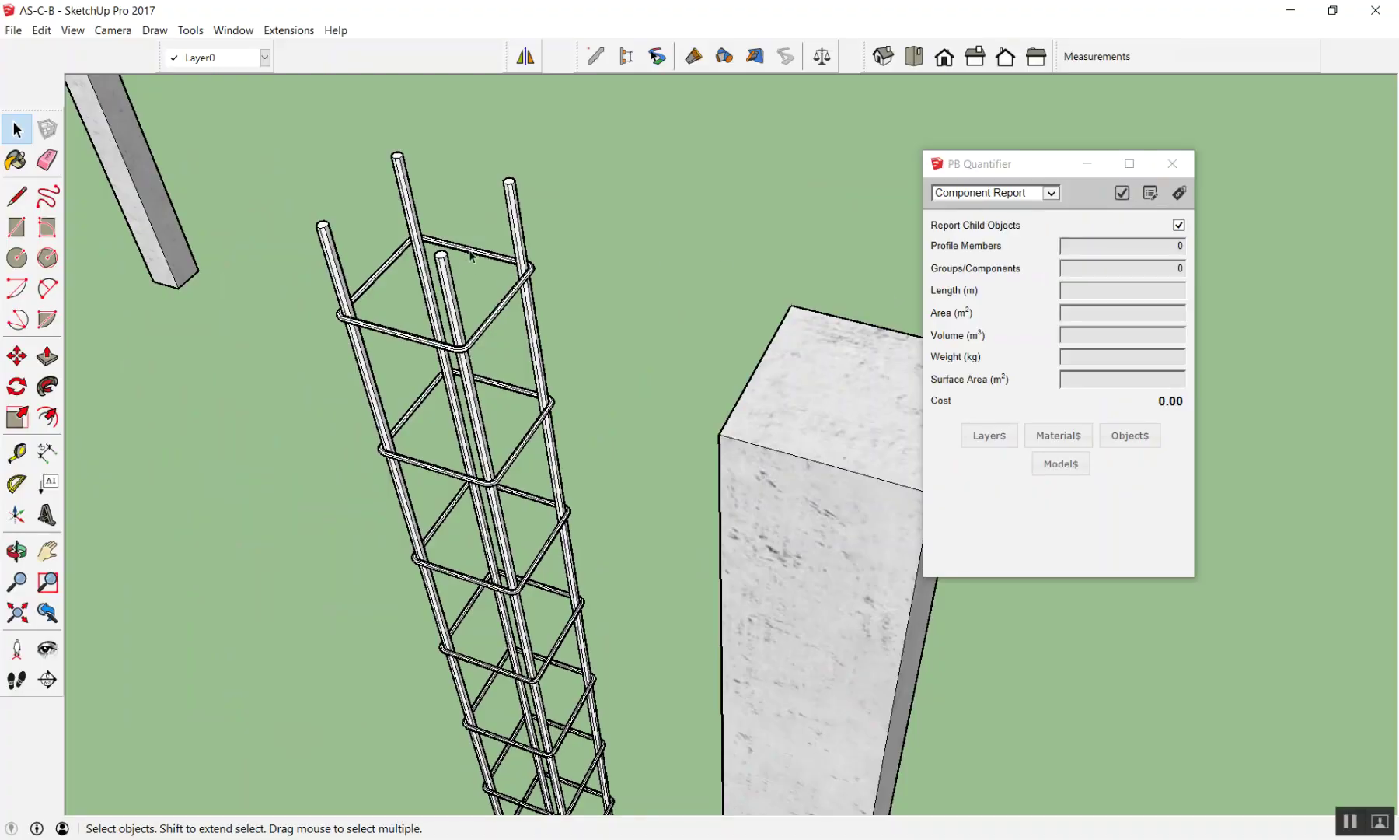
Step: Show Entity Info for the top stirrup, then reopen PB Quantifier and its object cost data
right_click(475, 250)
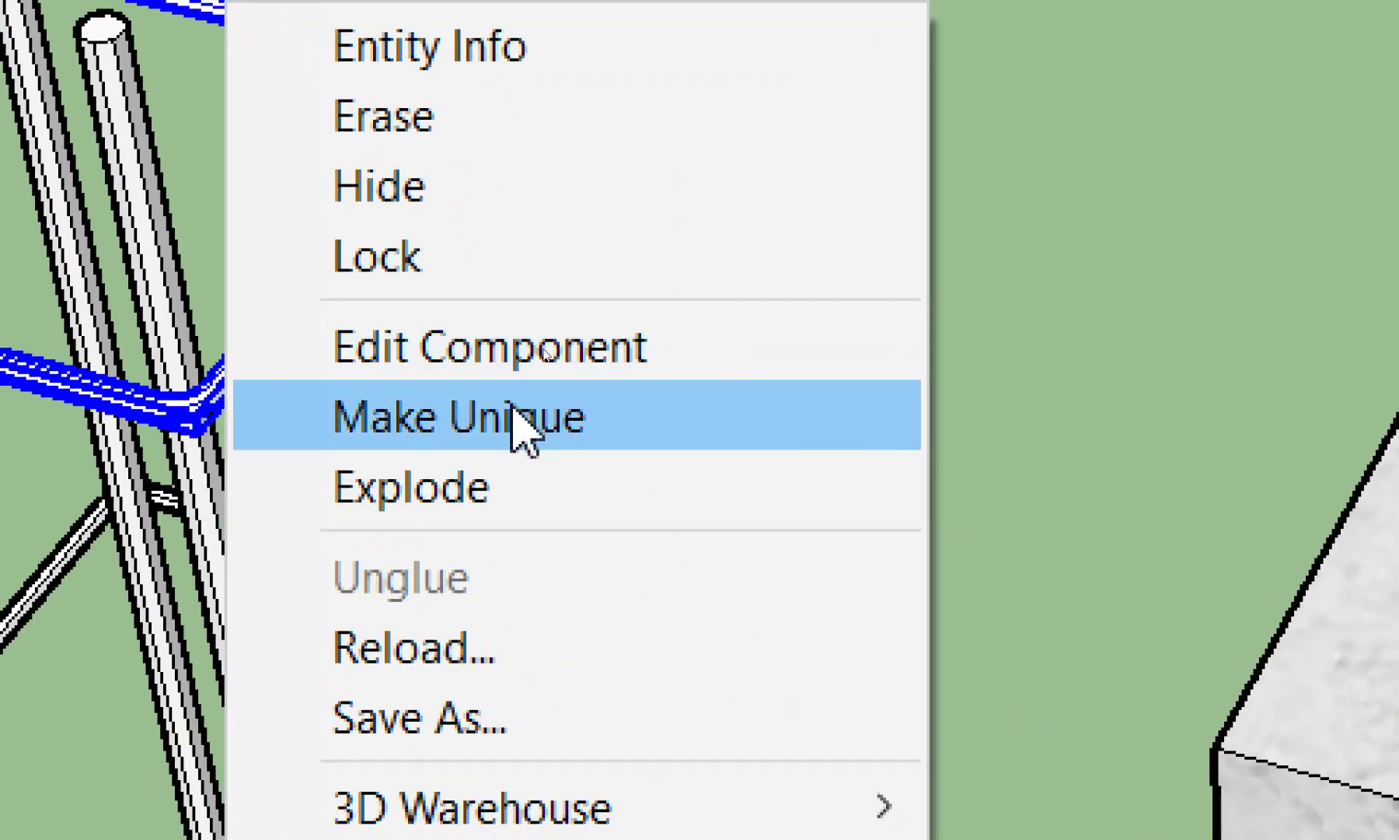
click(583, 47)
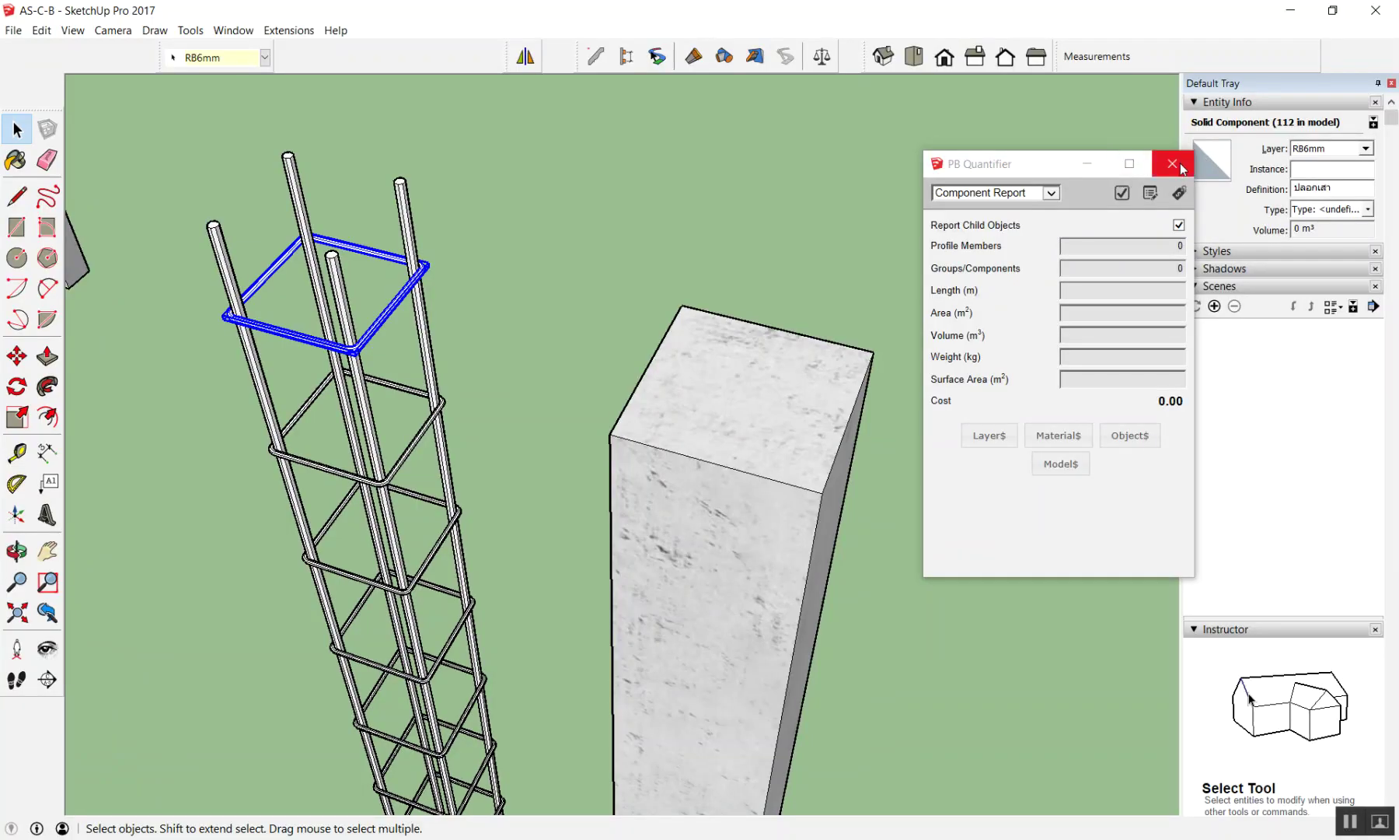
click(1165, 162)
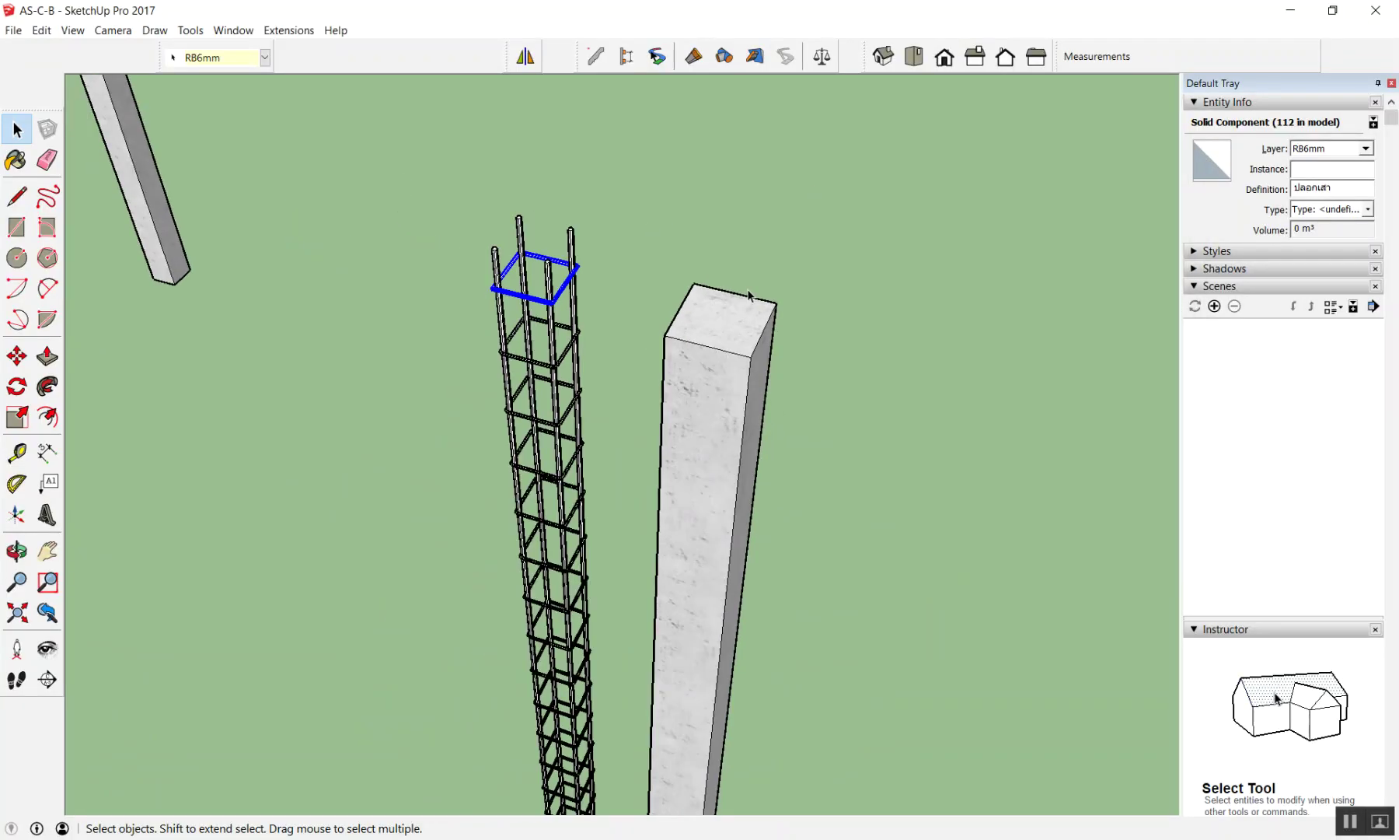
middle_drag(749, 295, 780, 303)
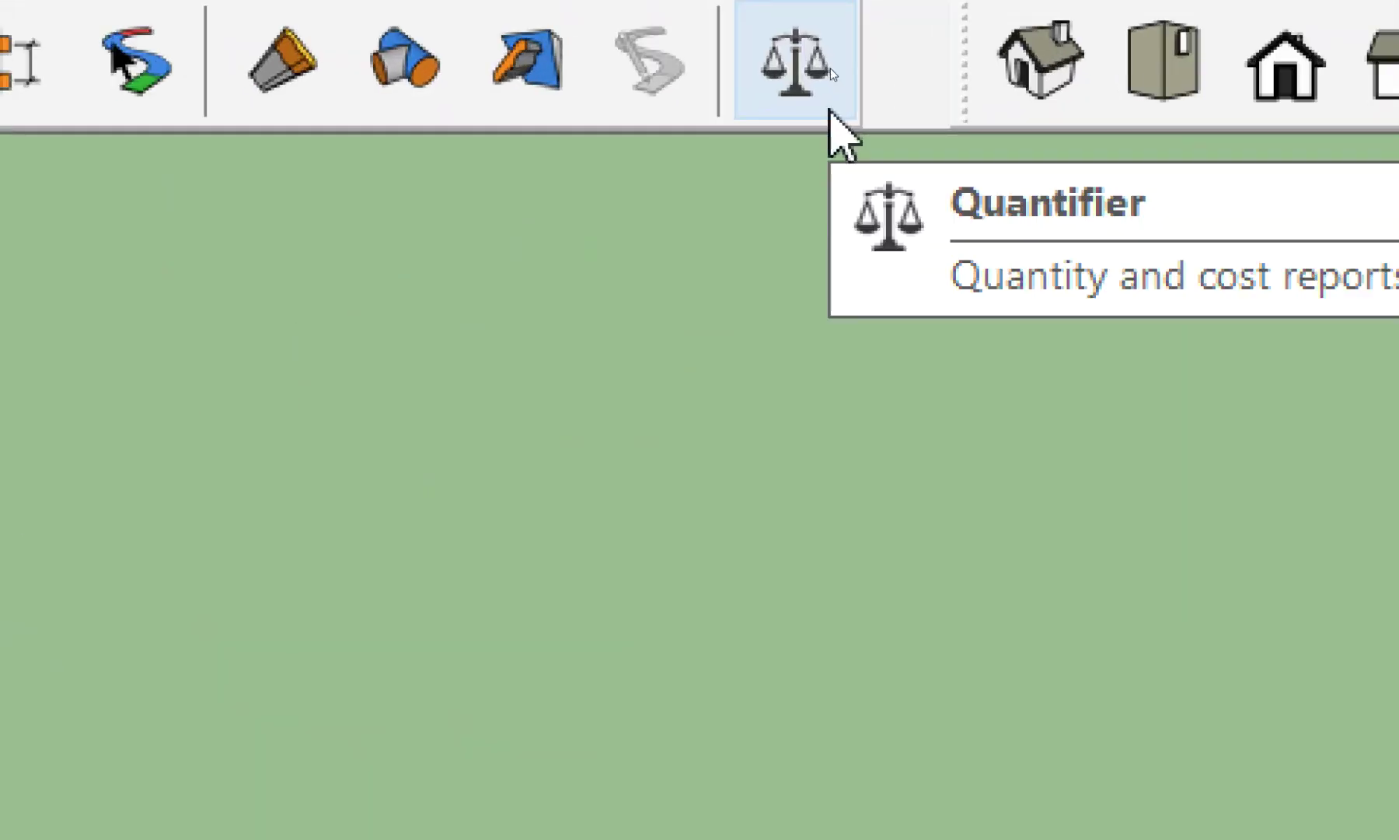
click(829, 67)
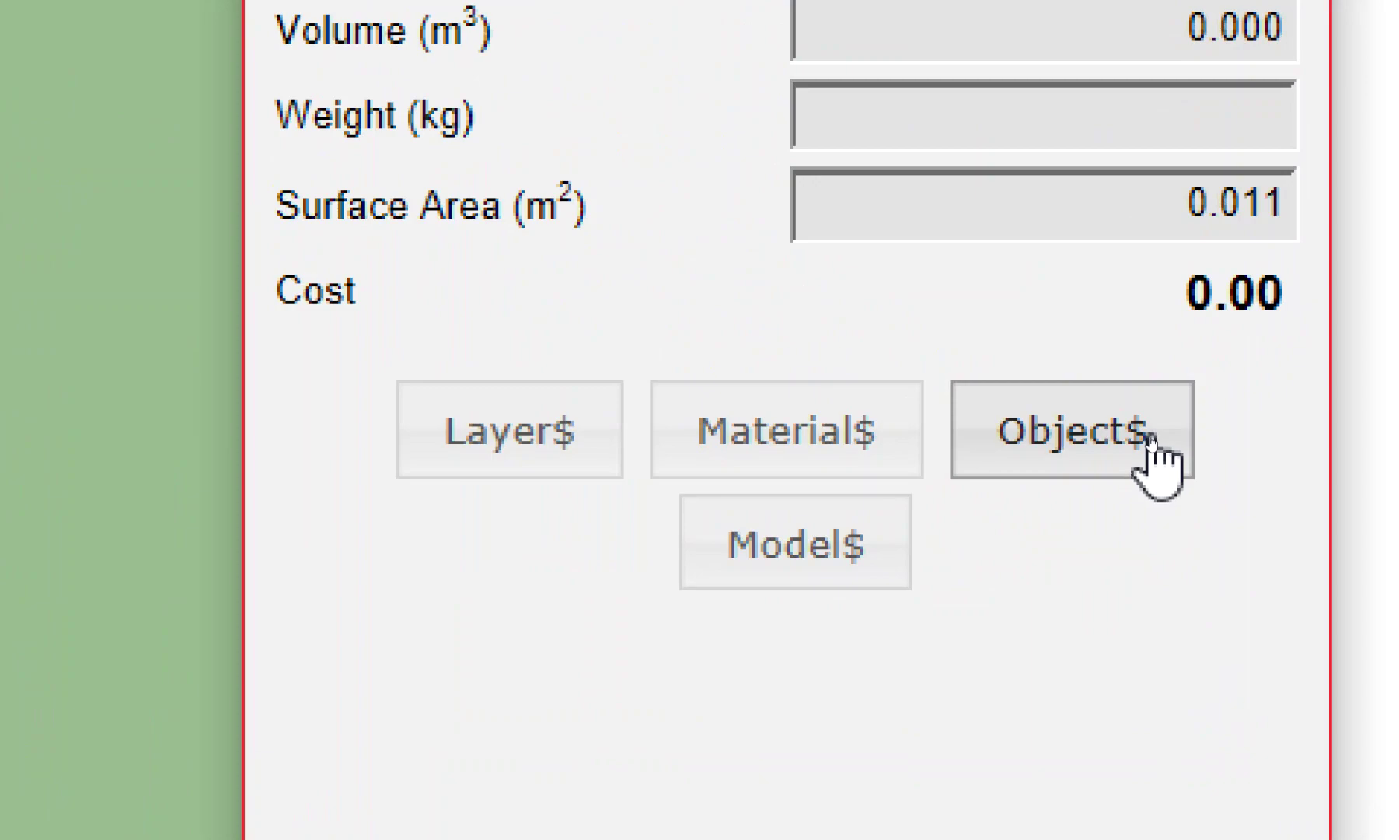
click(1114, 443)
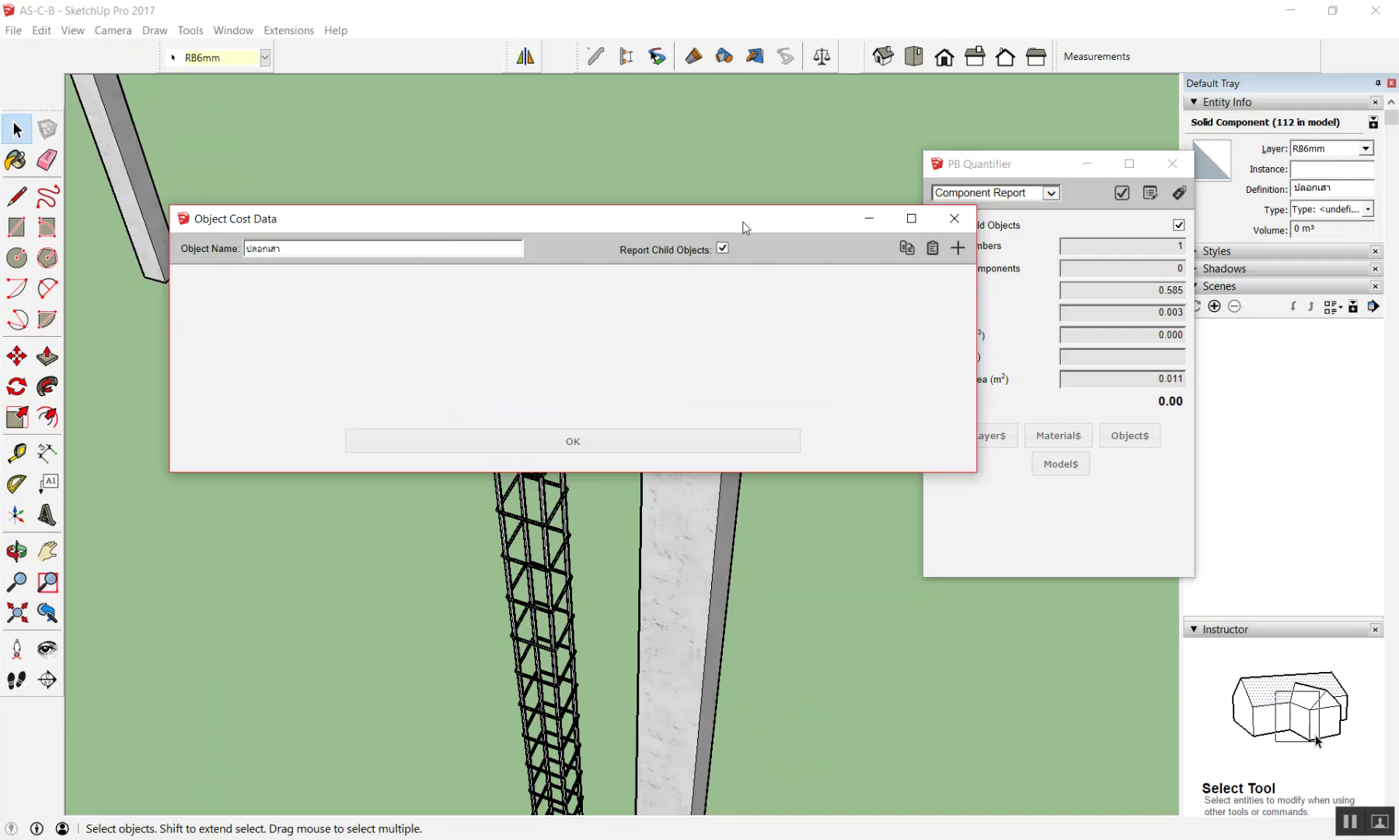
Step: Add a first cost item to the ปลอกเสา stirrup and accept the override warning
drag(747, 223, 845, 373)
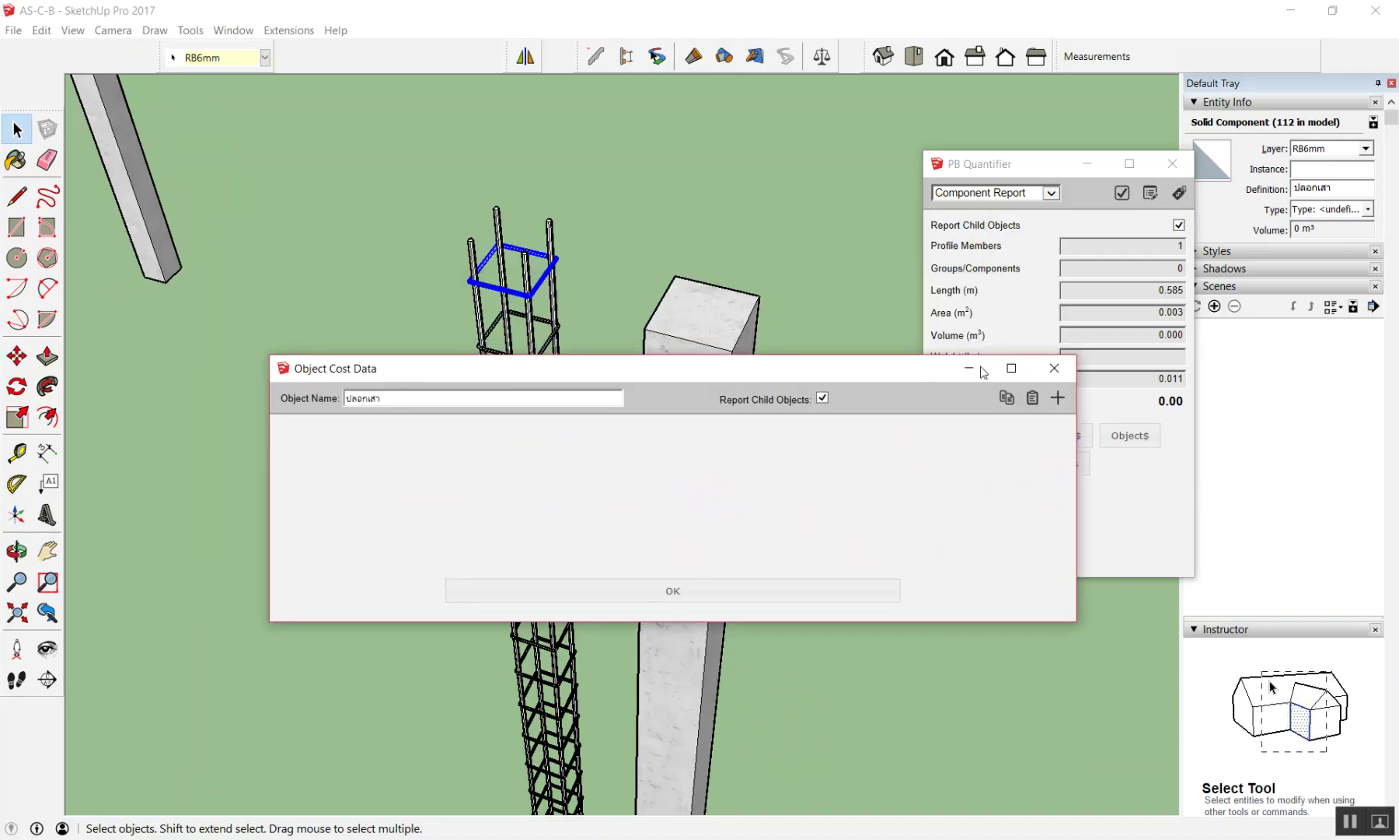
click(541, 241)
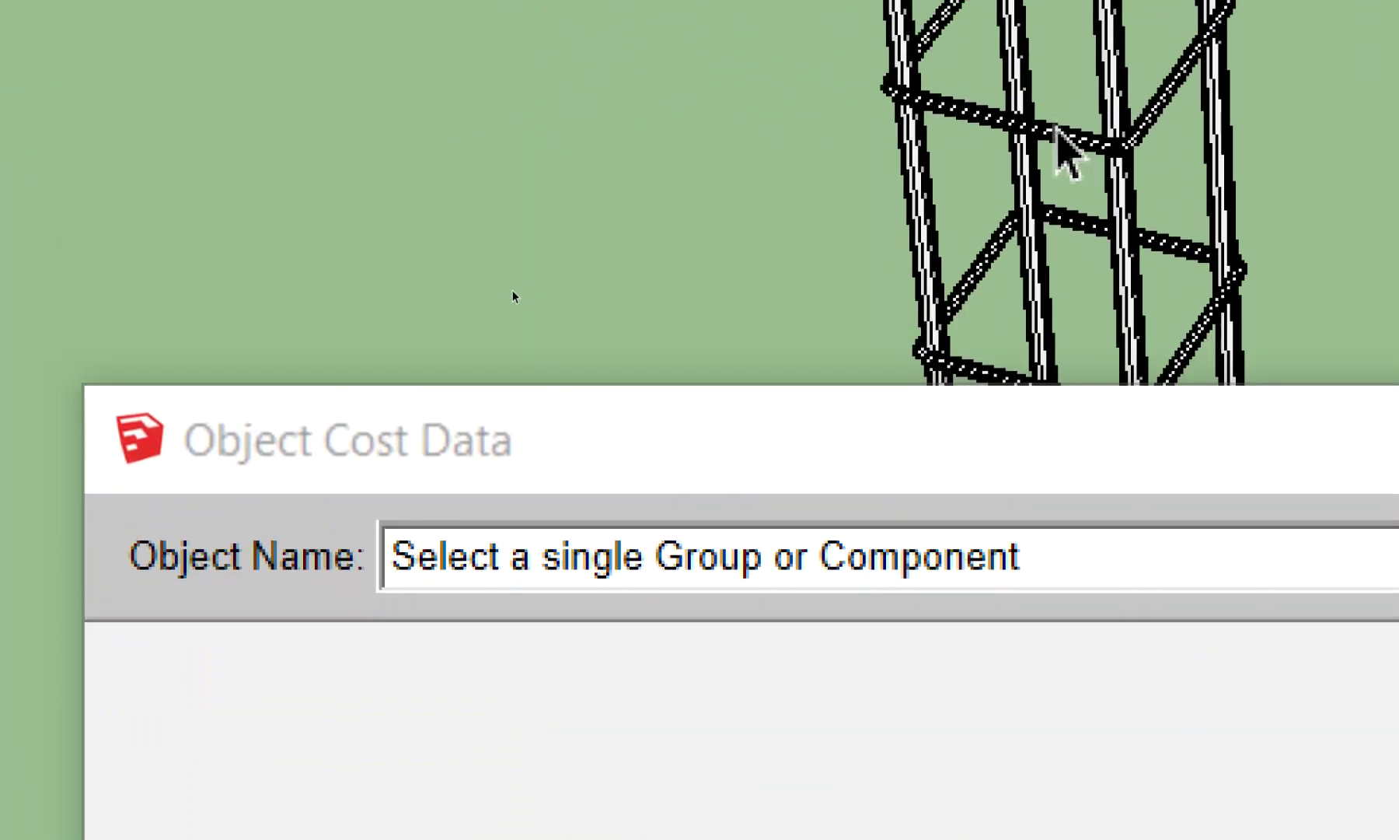
click(1066, 148)
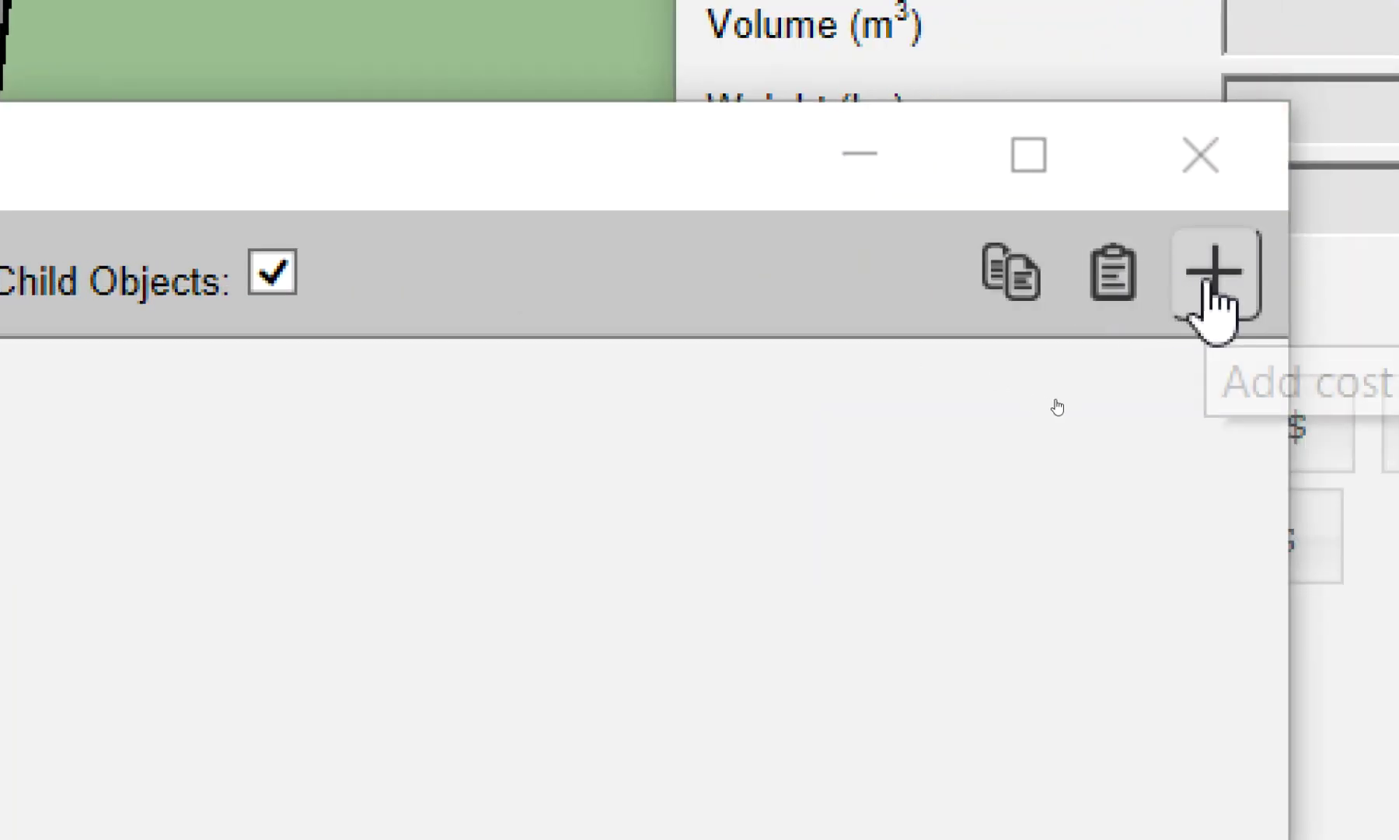
click(1203, 288)
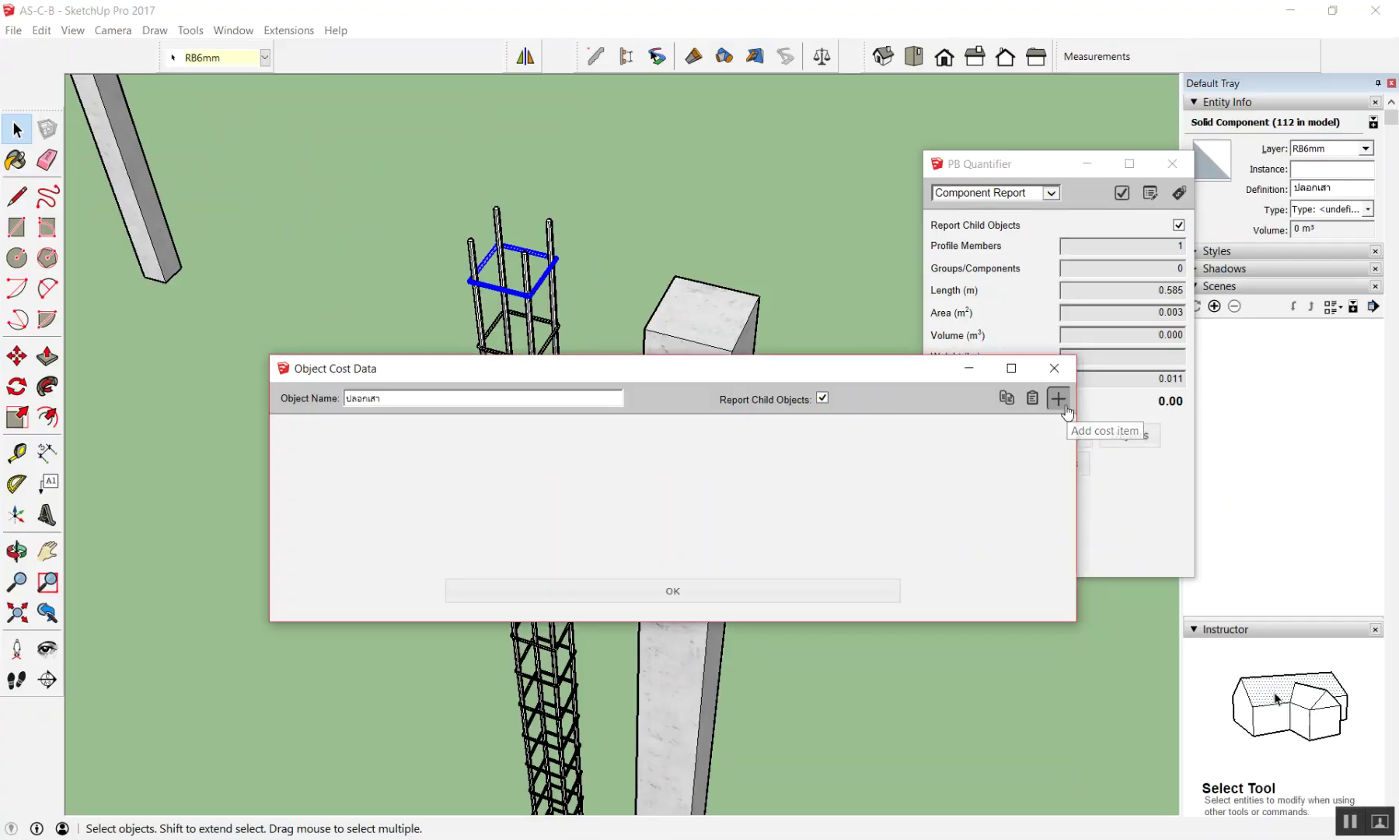
click(1058, 398)
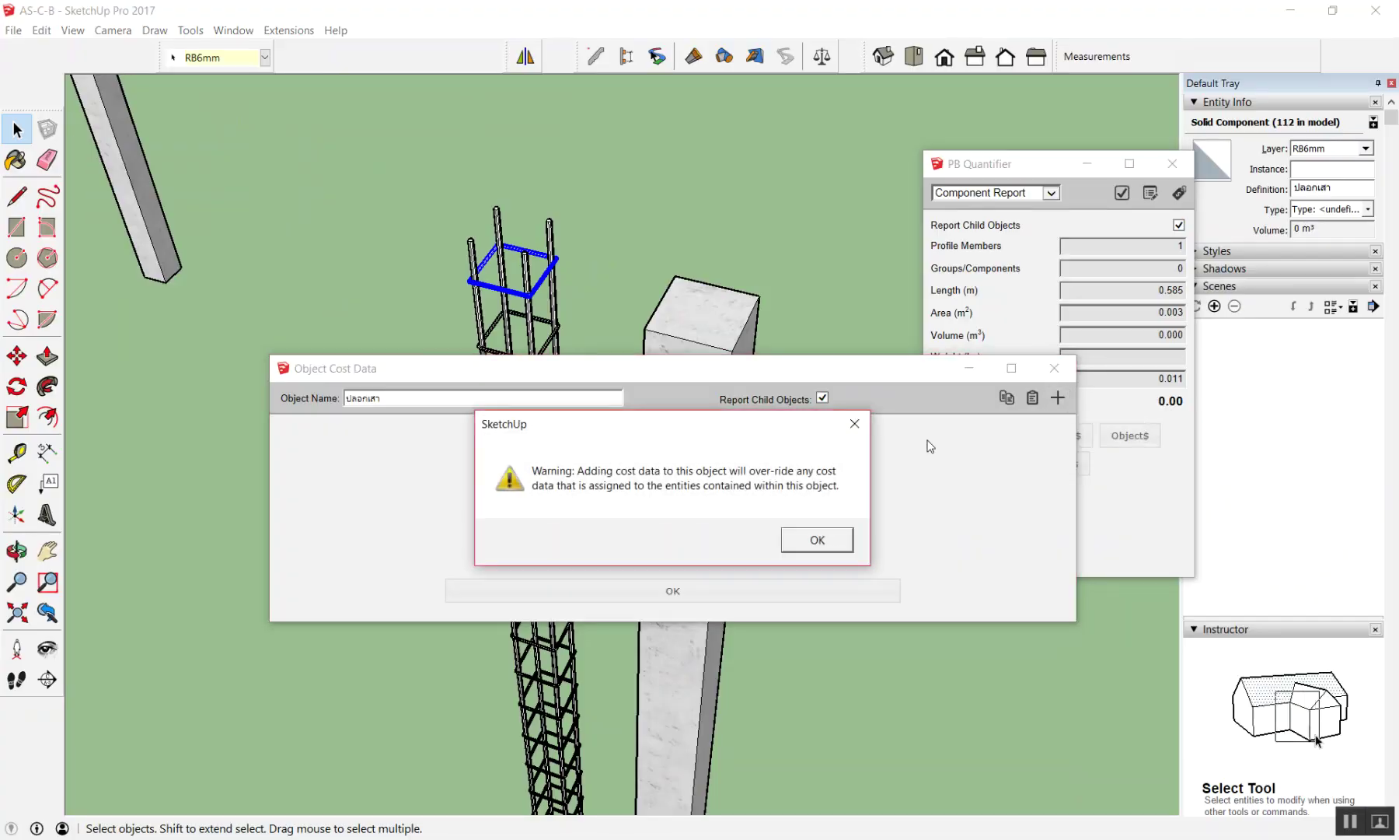
click(836, 538)
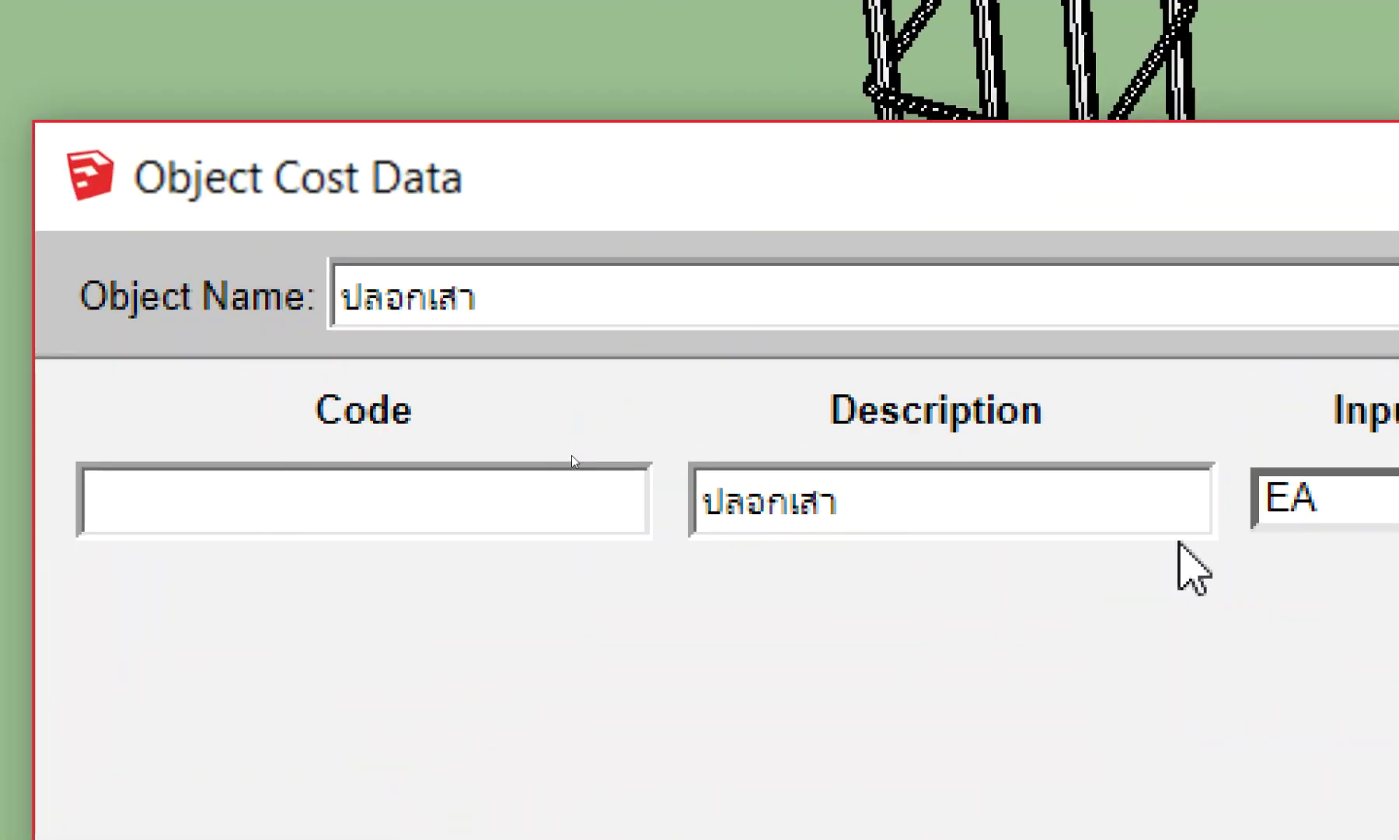
Step: Rename the stirrup cost item's description to เหล็กปลอกเสา 6mm
click(555, 516)
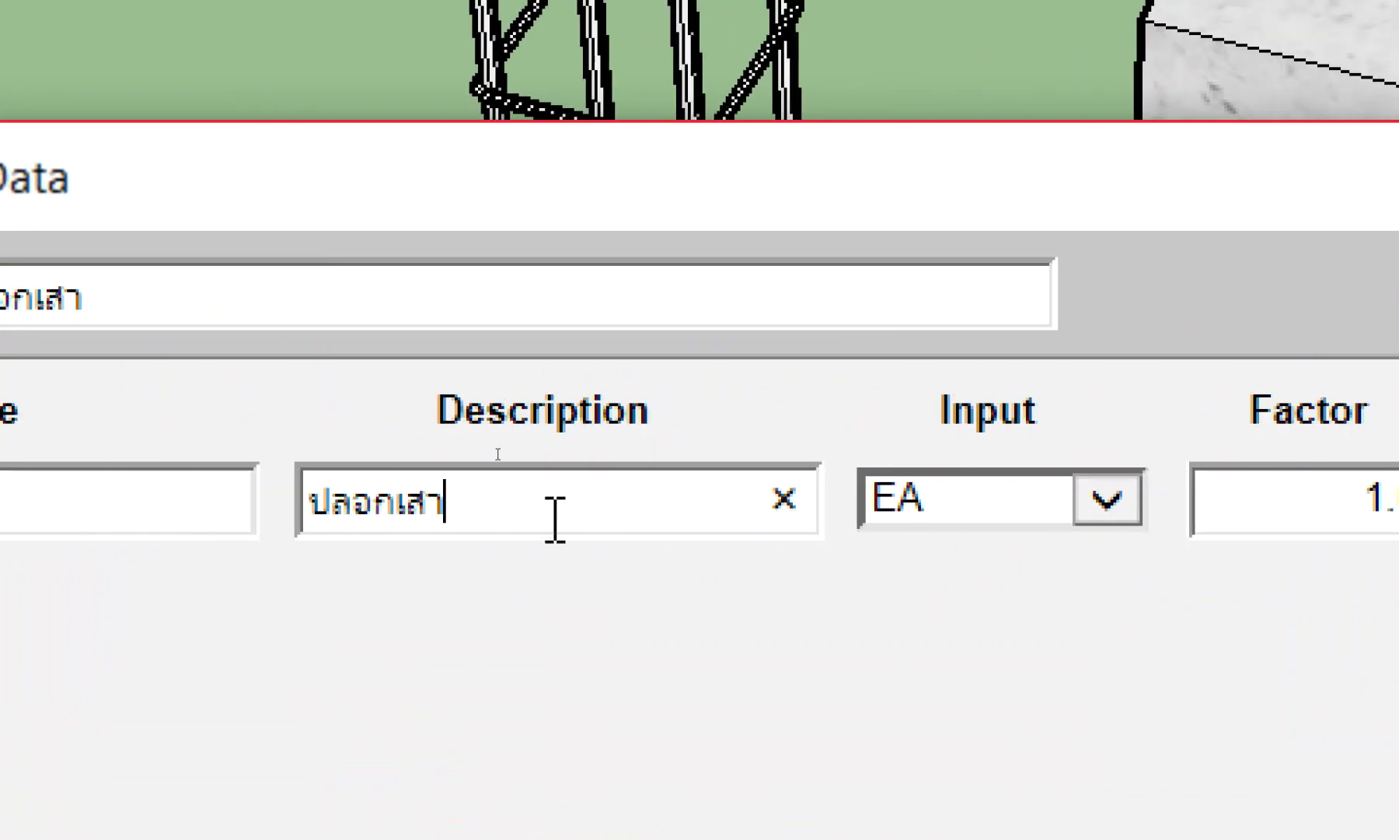
text(5)
key(BackSpace)
text(6)
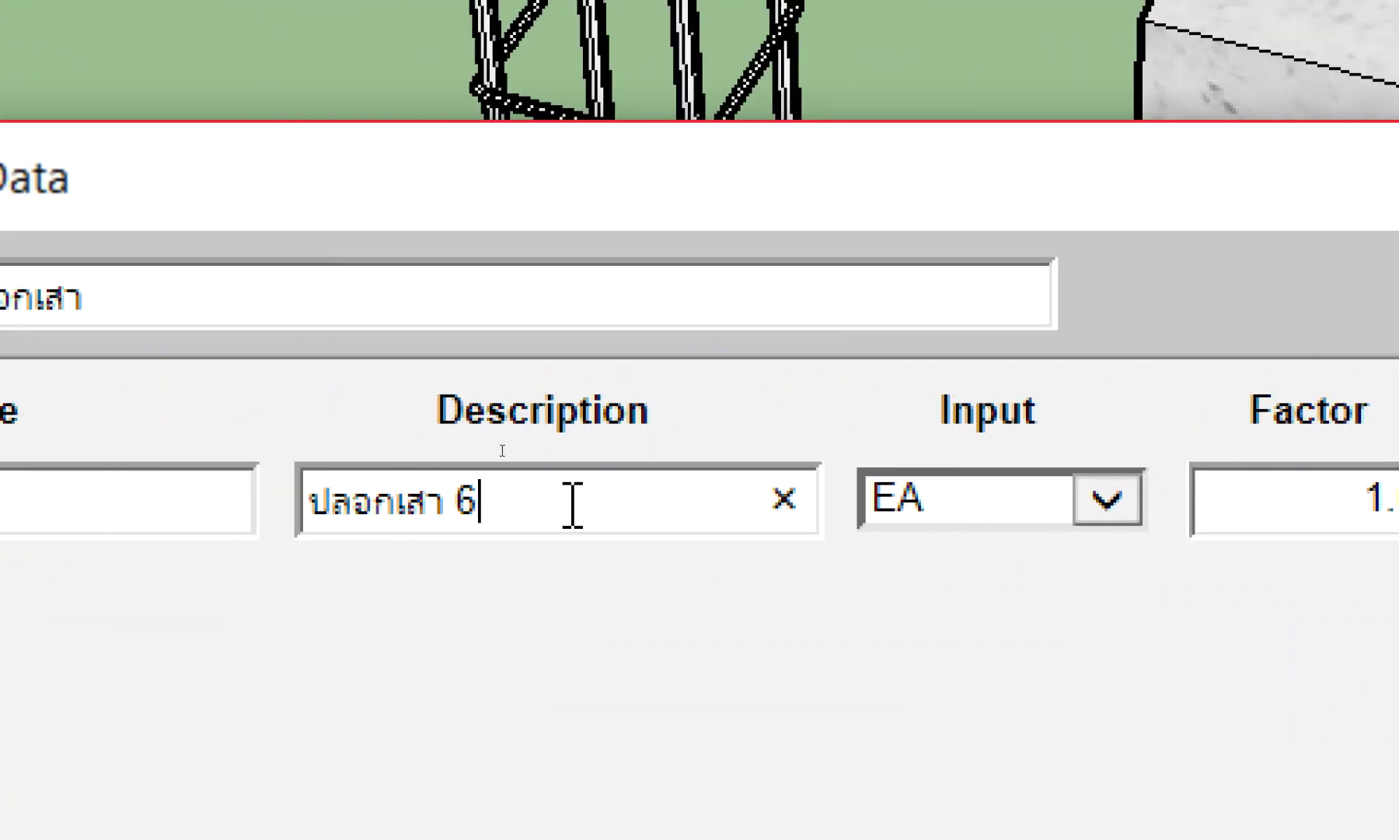
text(mm)
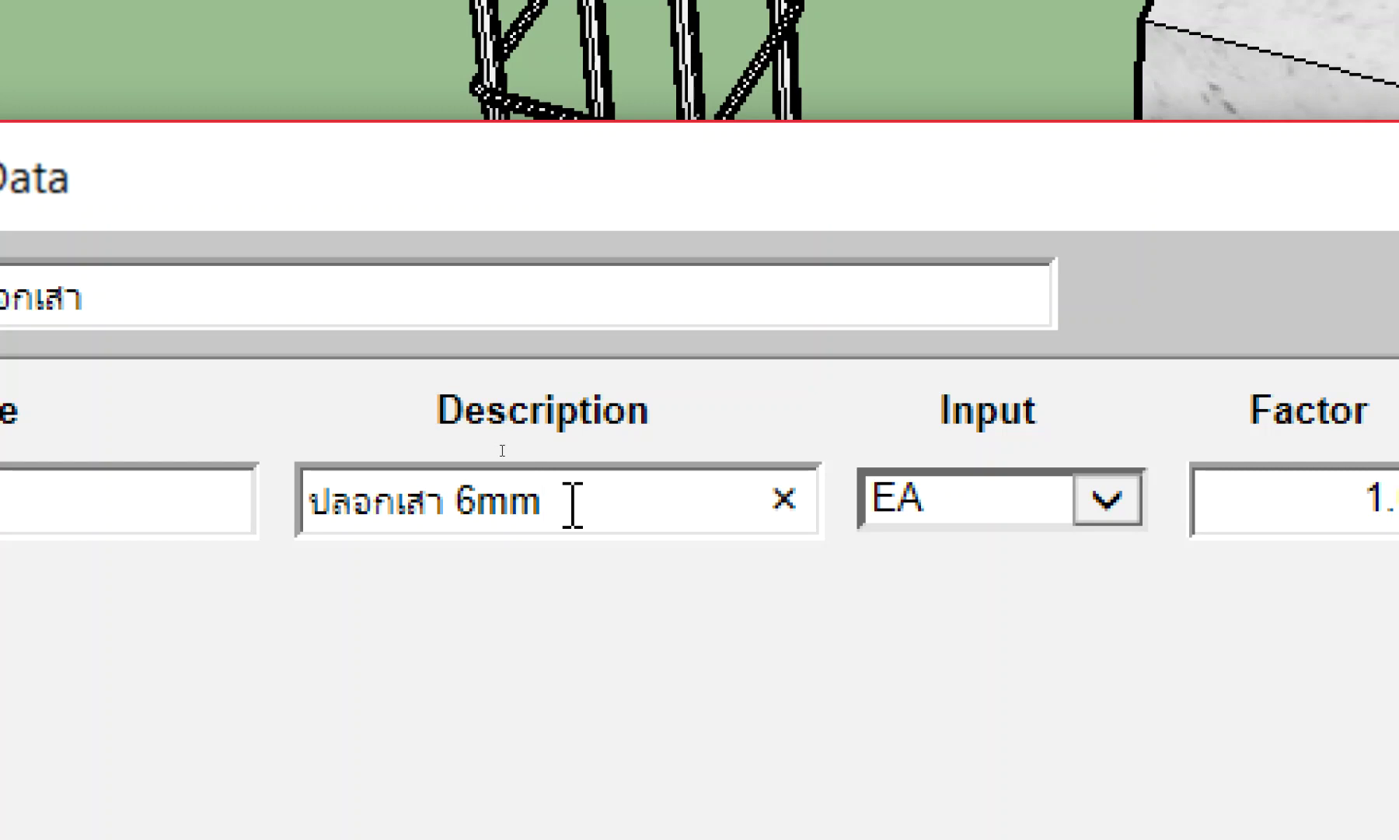
key(Left)
key(Left)
key(Left)
key(Left)
text(gs})
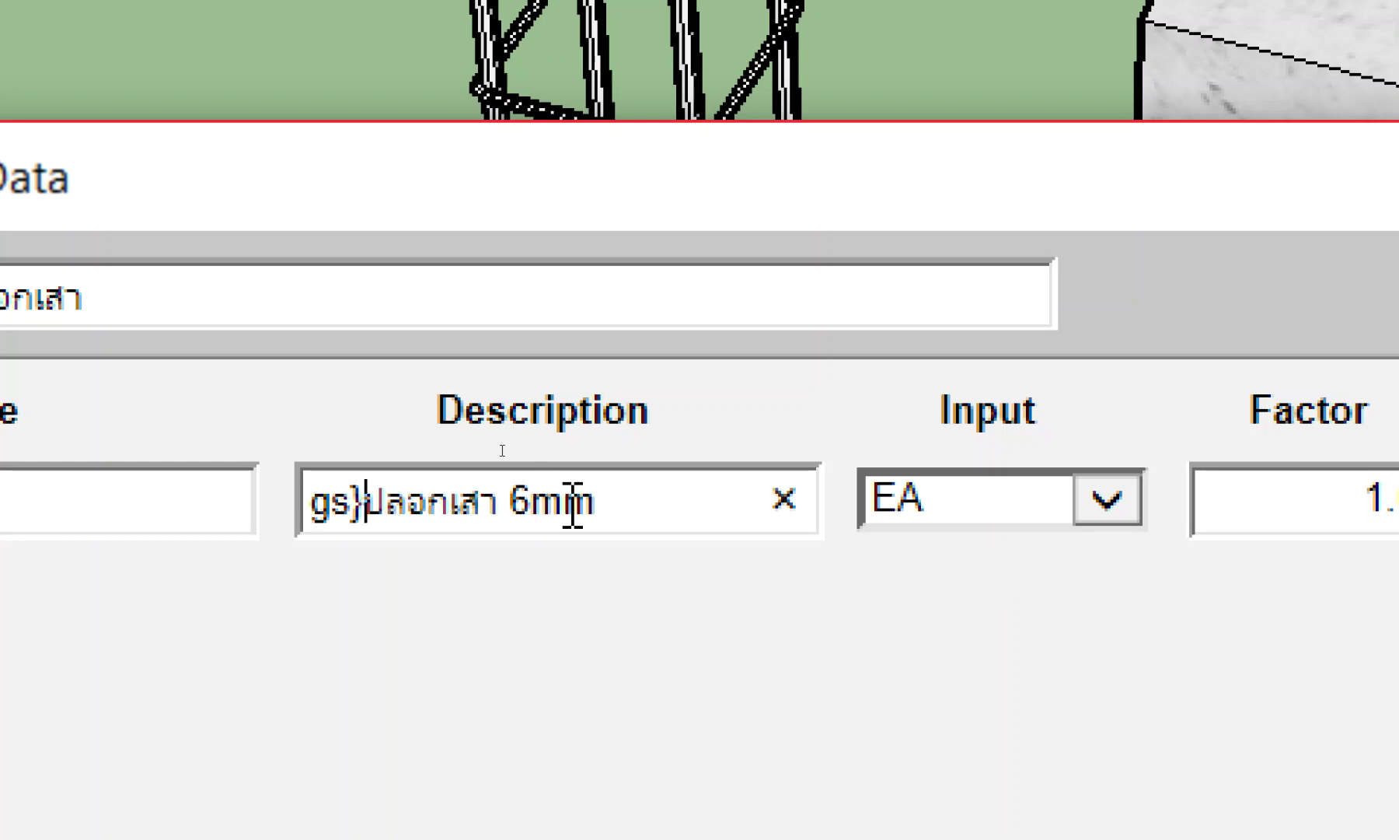
key(BackSpace)
key(BackSpace)
key(BackSpace)
text(เหล็ก)
key(BackSpace)
key(BackSpace)
key(BackSpace)
key(BackSpace)
key(BackSpace)
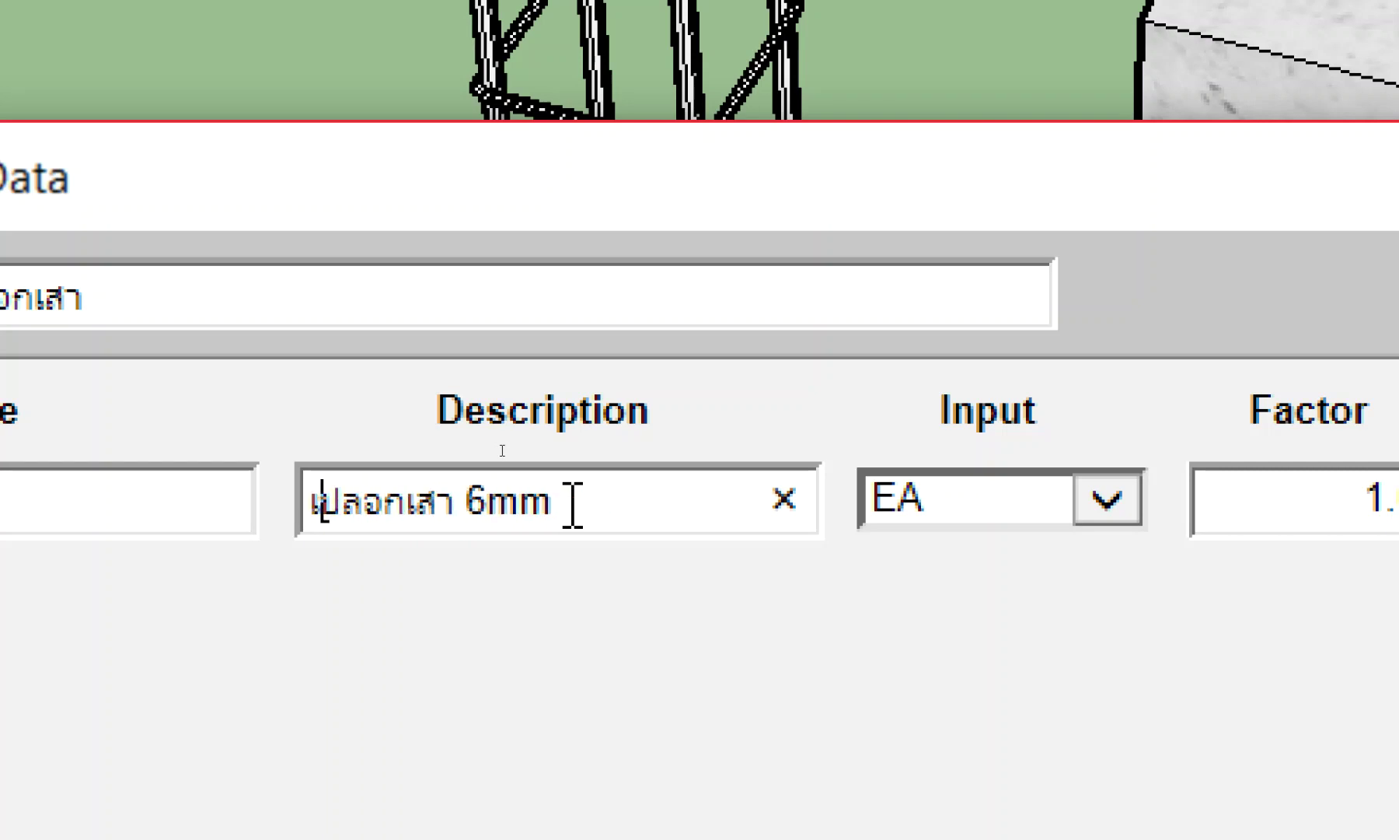
text(เหล็ก)
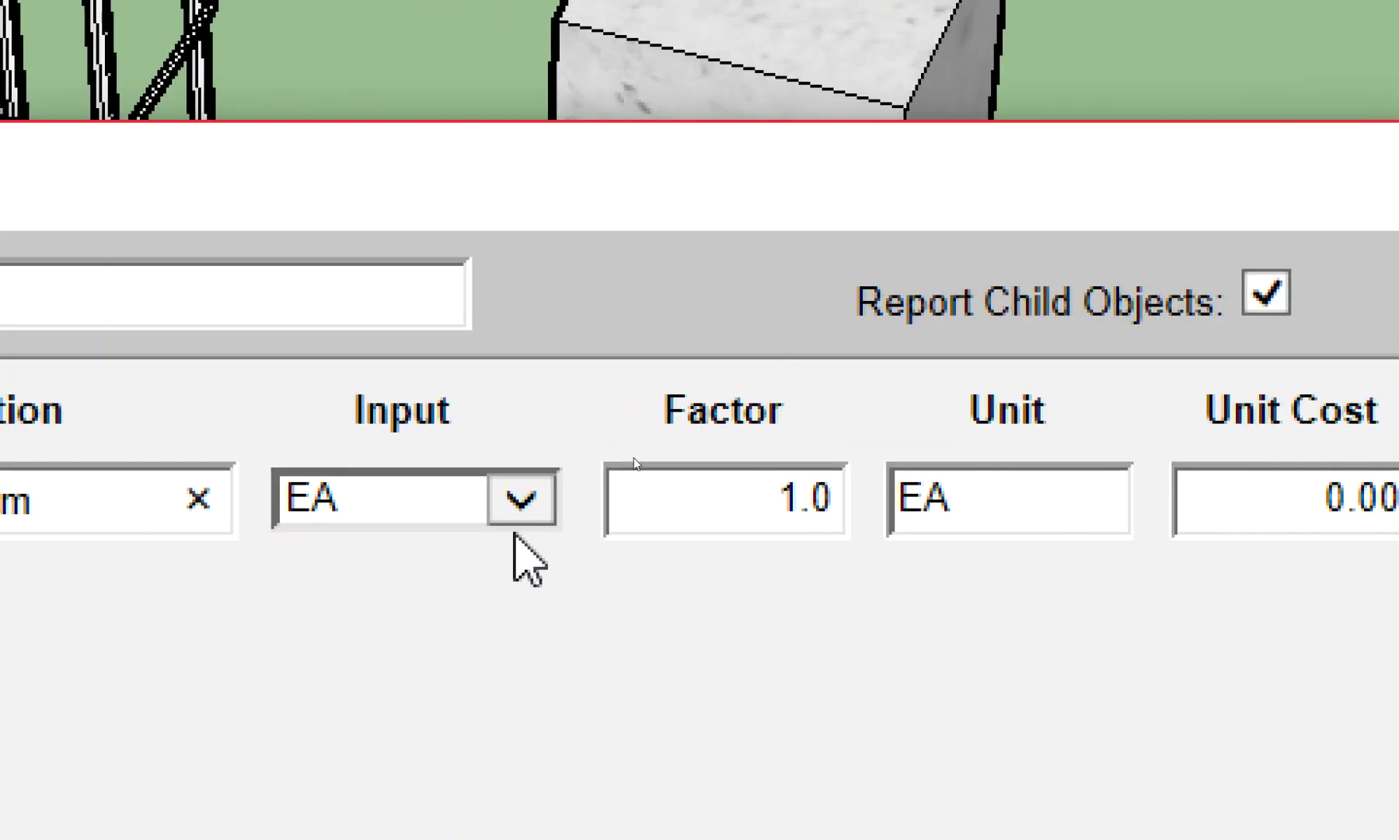
Step: Replace the cost item's unit EA with กก
click(467, 486)
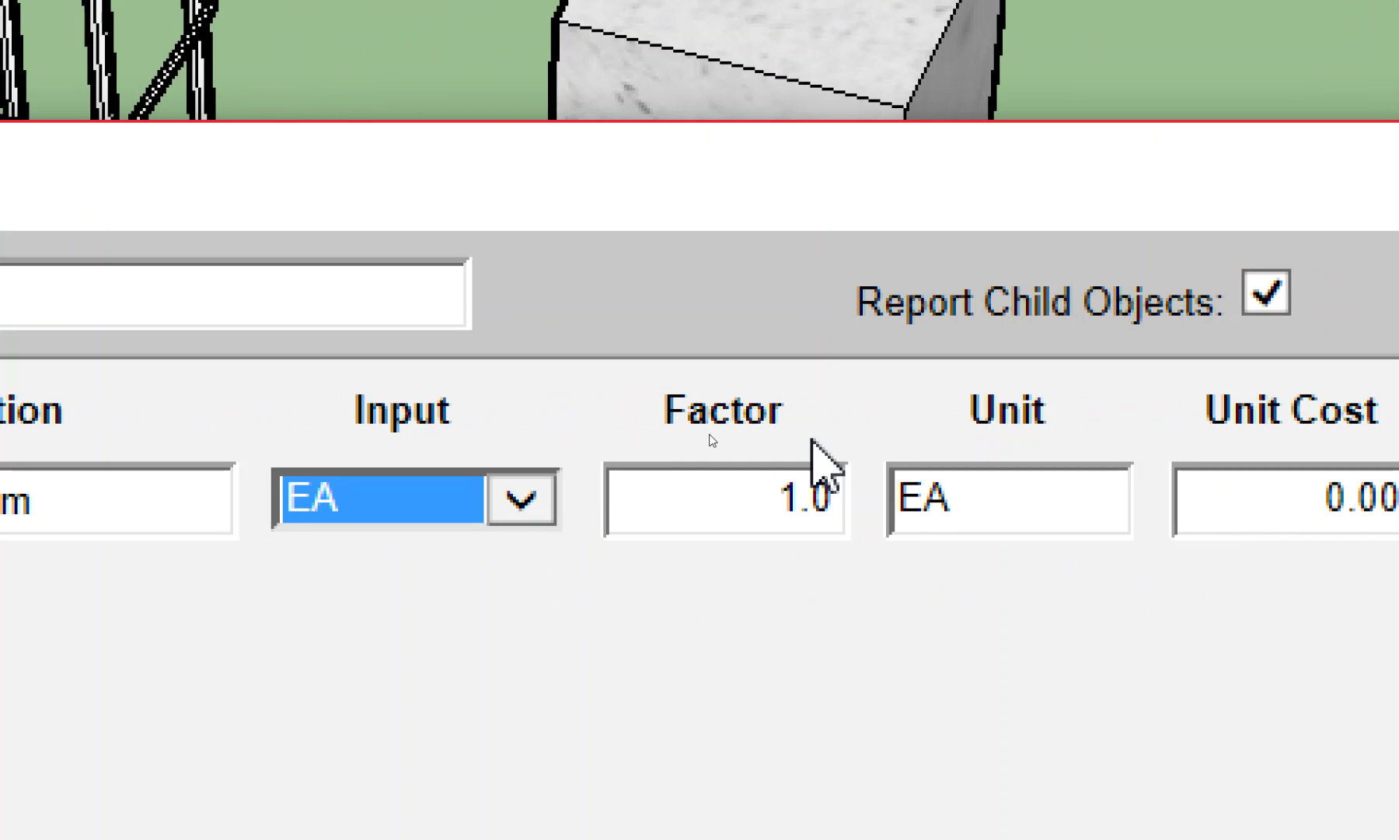
click(836, 496)
drag(836, 495, 676, 553)
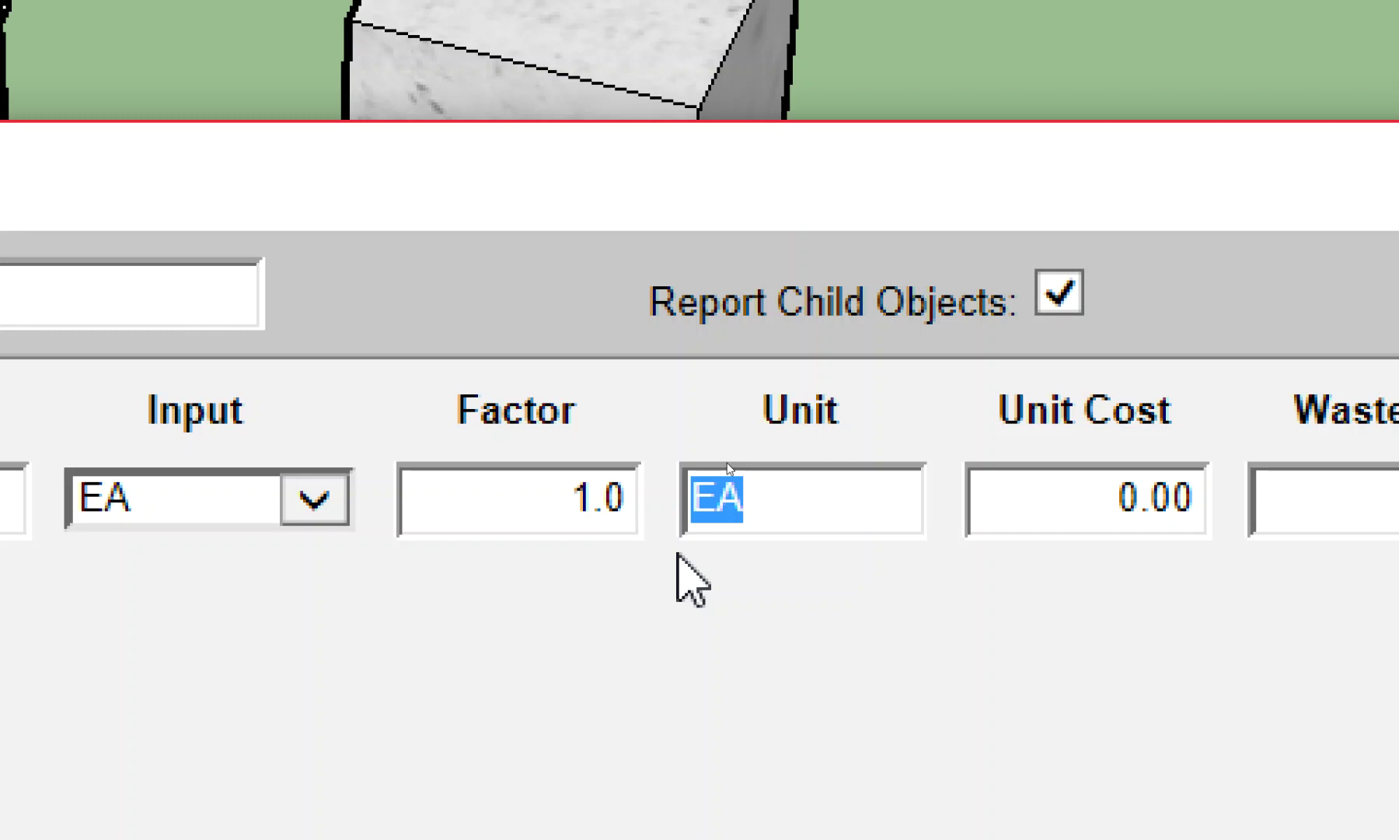
text(шш)
key(BackSpace)
key(BackSpace)
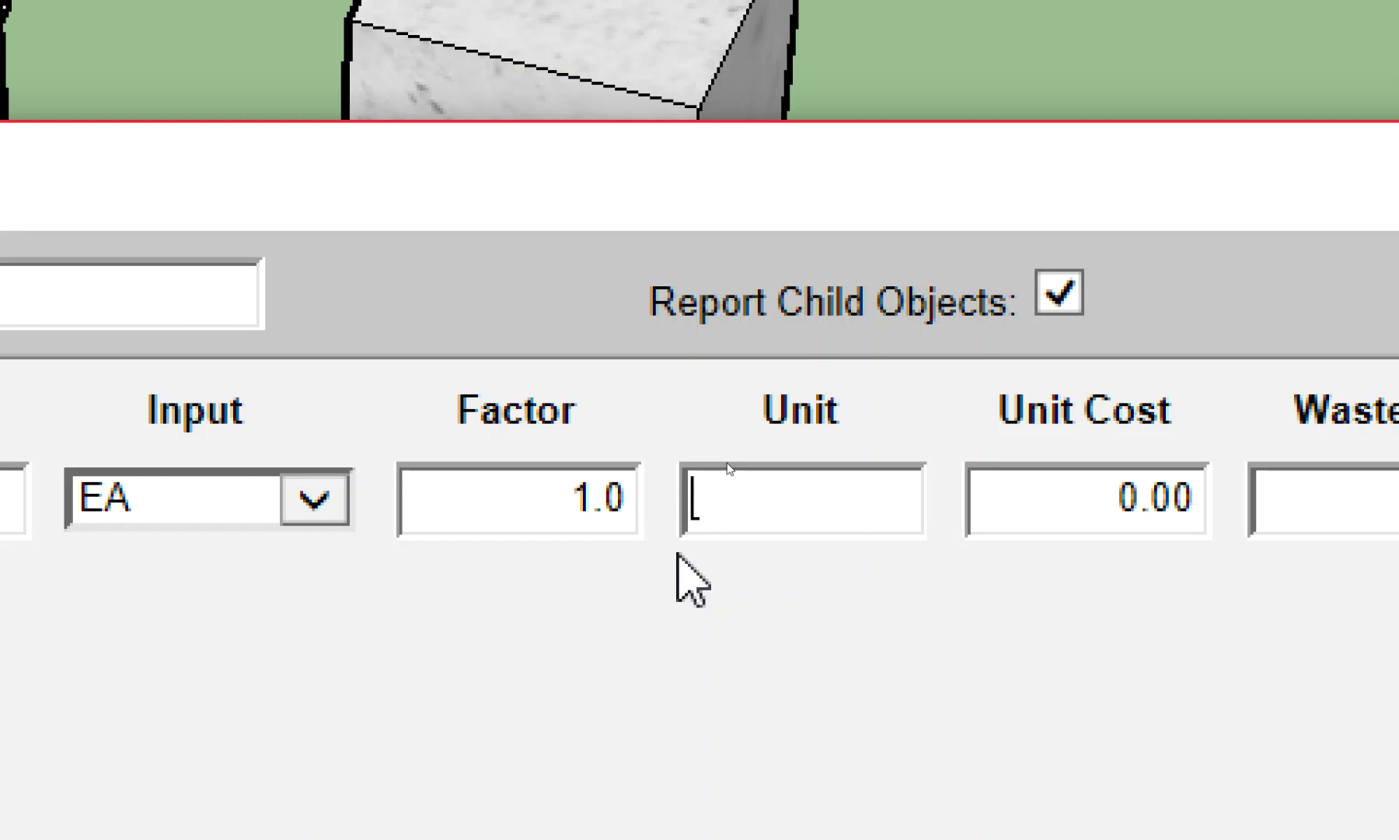
text(dd")
key(BackSpace)
key(BackSpace)
key(BackSpace)
text(กก.)
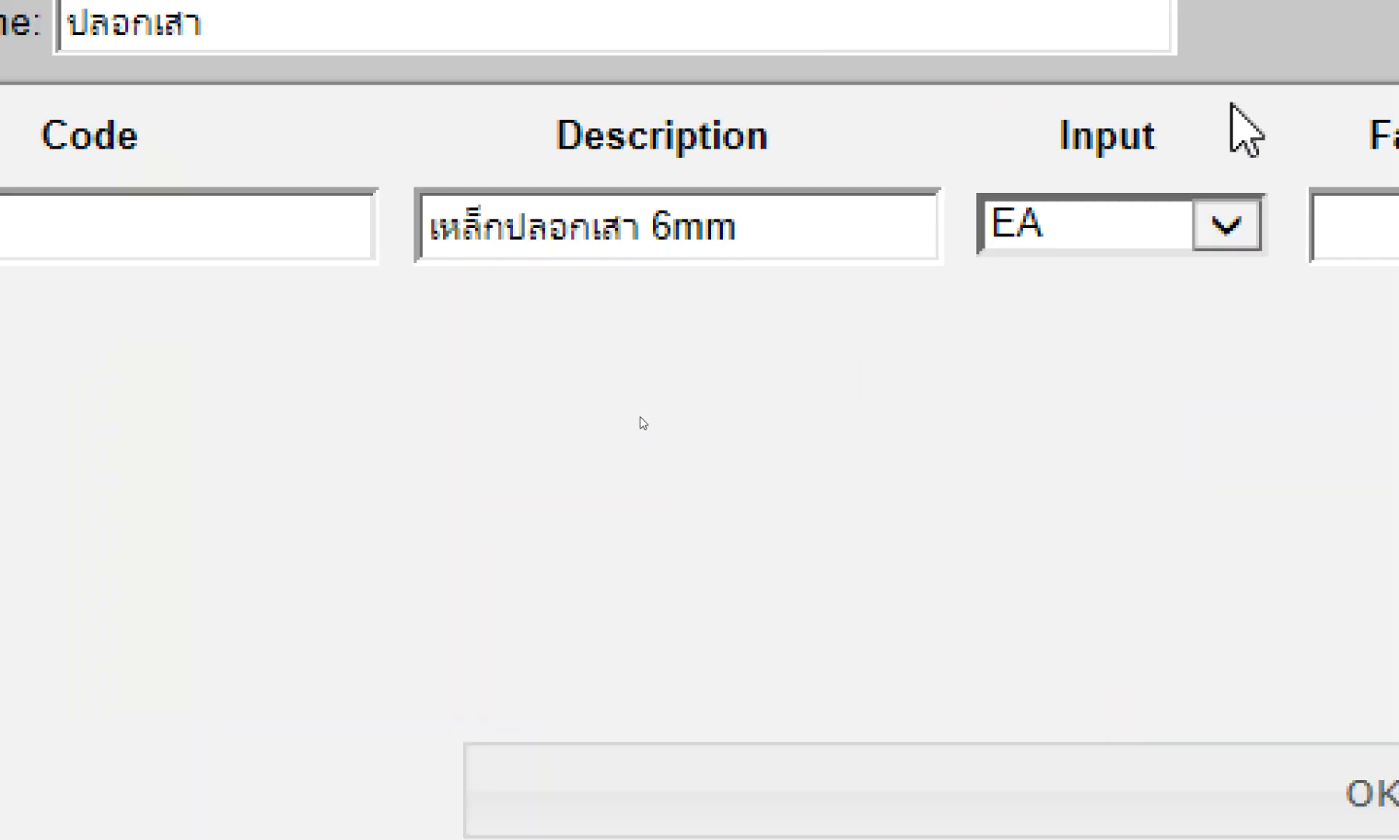
mouse_move(281, 408)
mouse_down()
mouse_move(478, 566)
mouse_move(262, 381)
mouse_up()
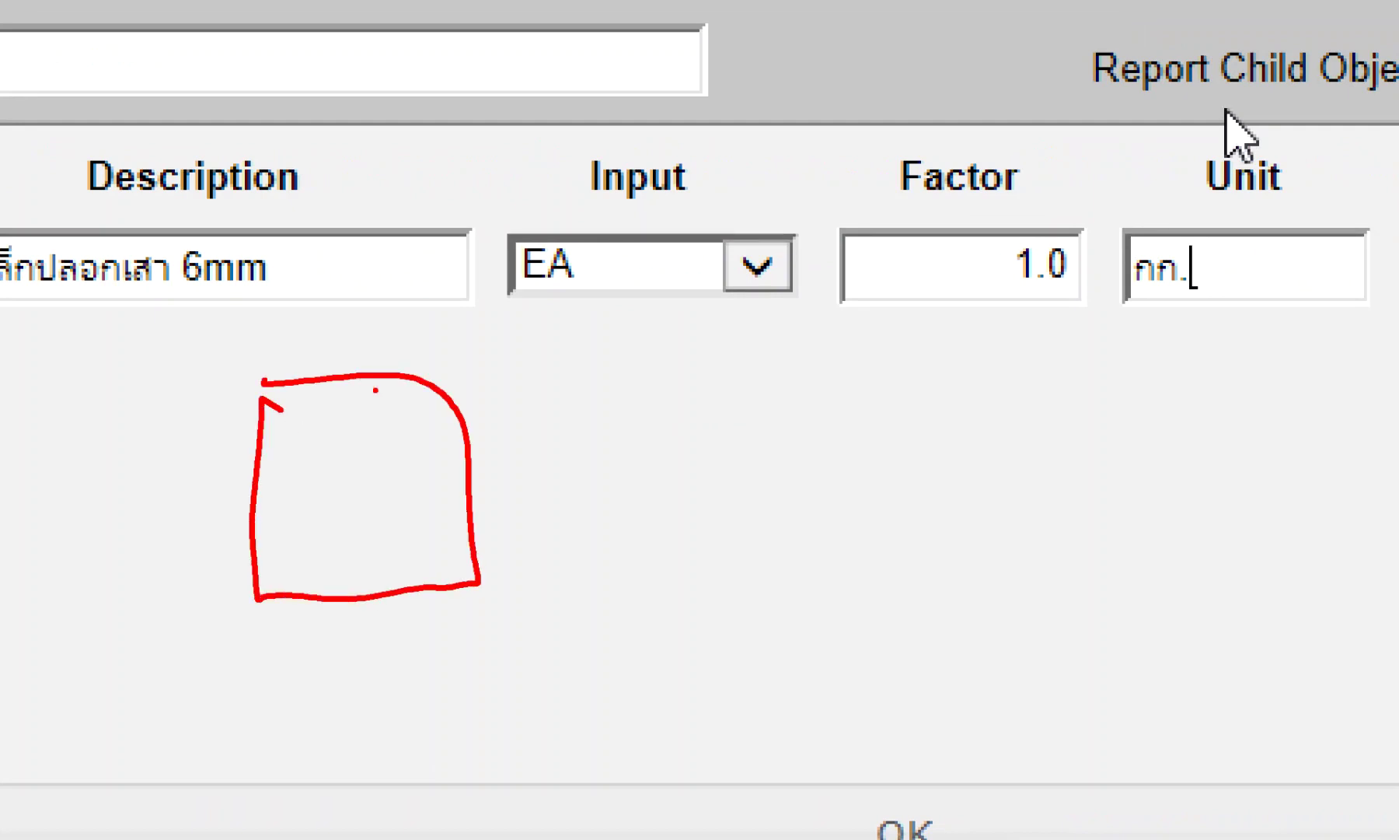
drag(560, 426, 517, 423)
mouse_move(598, 408)
mouse_down()
mouse_move(649, 397)
mouse_move(655, 449)
mouse_up()
click(393, 674)
mouse_move(379, 616)
mouse_down()
mouse_move(356, 614)
mouse_move(478, 657)
mouse_up()
key(b)
mouse_move(471, 583)
mouse_down()
mouse_move(467, 429)
mouse_move(282, 366)
mouse_move(274, 580)
mouse_move(472, 577)
mouse_up()
mouse_move(855, 357)
mouse_down()
mouse_move(794, 392)
mouse_move(855, 359)
mouse_up()
click(874, 410)
mouse_move(942, 355)
mouse_down()
mouse_move(894, 411)
mouse_move(960, 340)
mouse_up()
drag(729, 460, 634, 517)
drag(704, 401, 645, 565)
drag(801, 454, 766, 509)
mouse_move(842, 460)
mouse_down()
mouse_move(878, 485)
mouse_move(902, 460)
mouse_move(924, 494)
mouse_up()
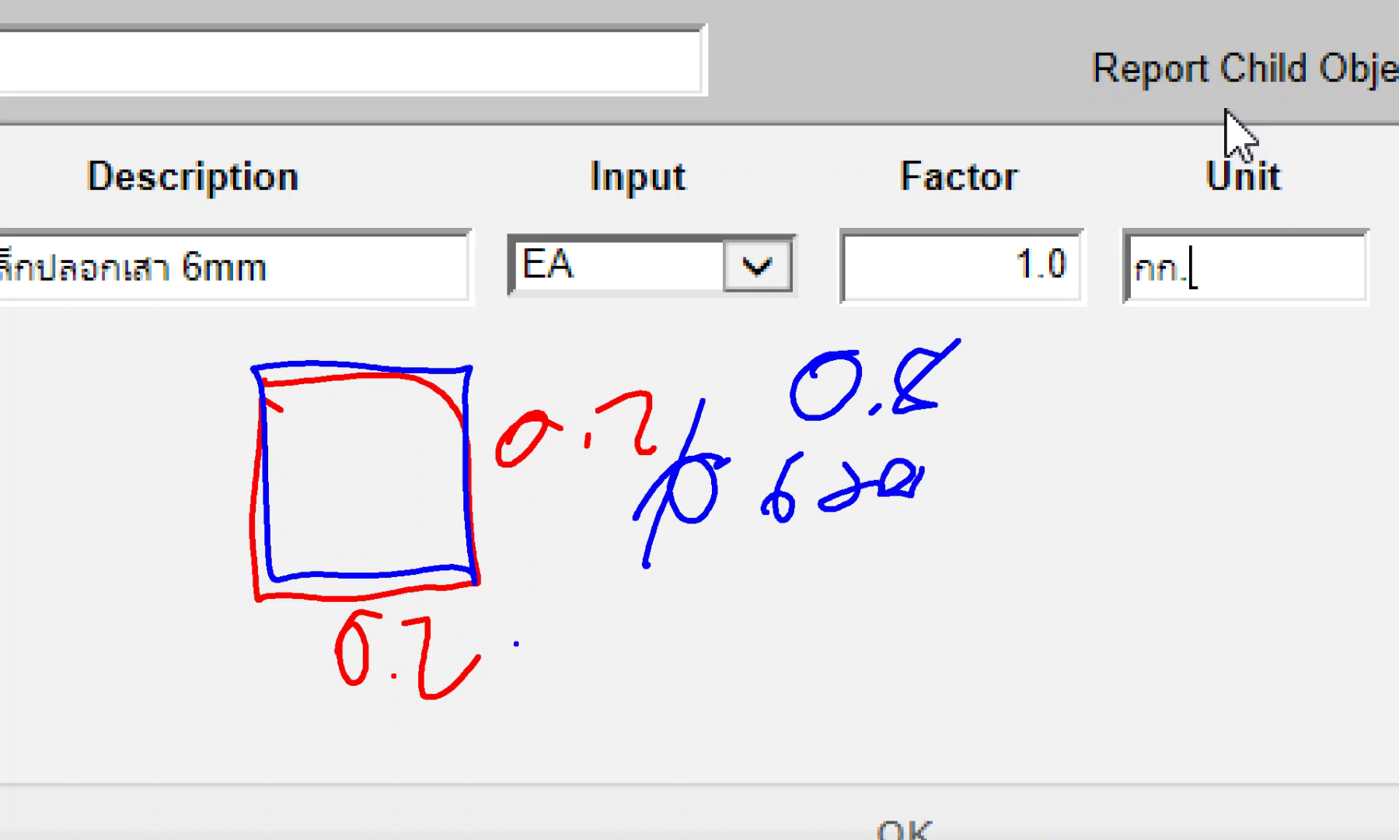
drag(513, 645, 789, 635)
mouse_move(964, 575)
mouse_down()
mouse_move(911, 592)
mouse_move(958, 584)
mouse_move(1061, 621)
mouse_move(1208, 579)
mouse_up()
click(972, 619)
click(1244, 528)
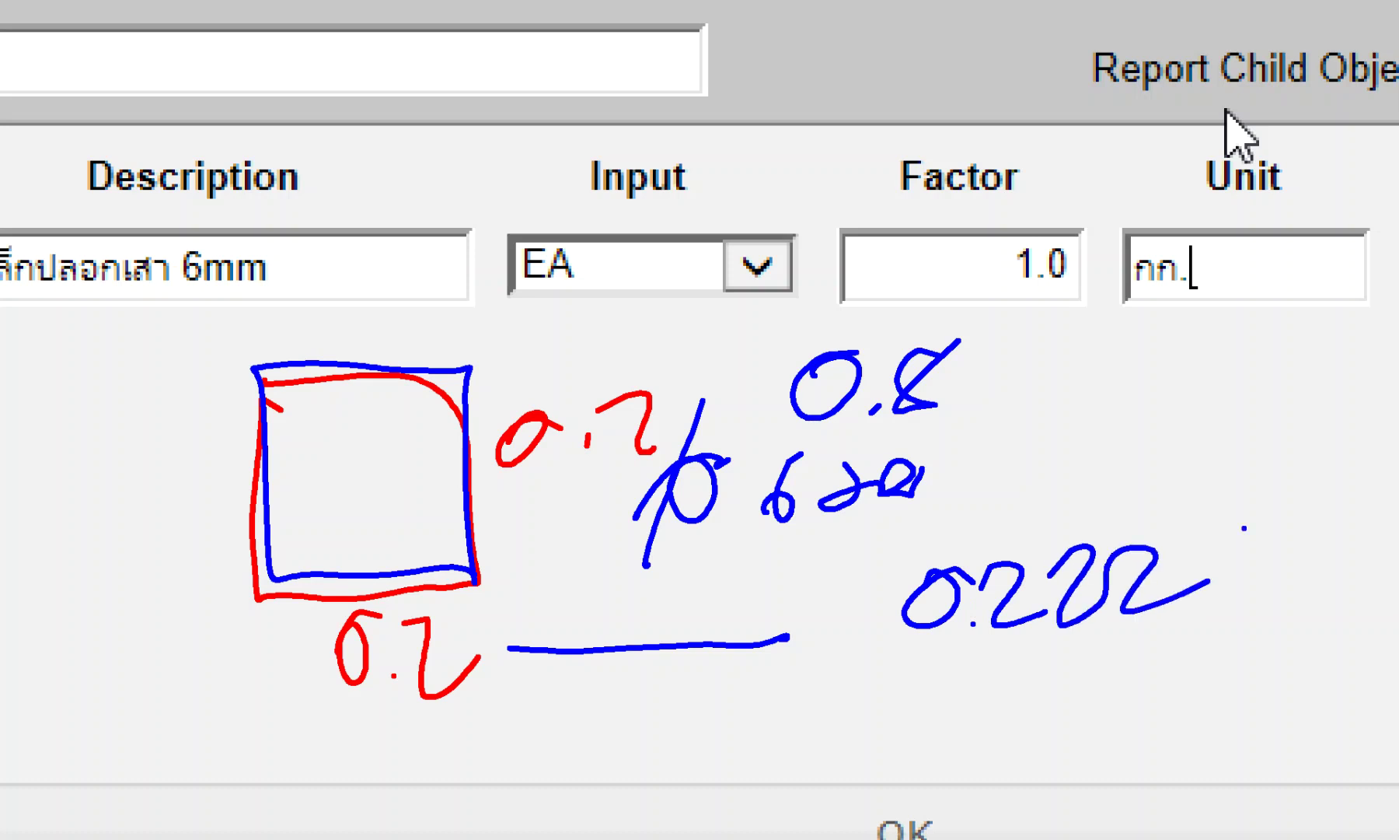
mouse_move(649, 684)
mouse_down()
mouse_move(567, 719)
mouse_move(591, 696)
mouse_up()
click(694, 720)
drag(758, 631, 734, 685)
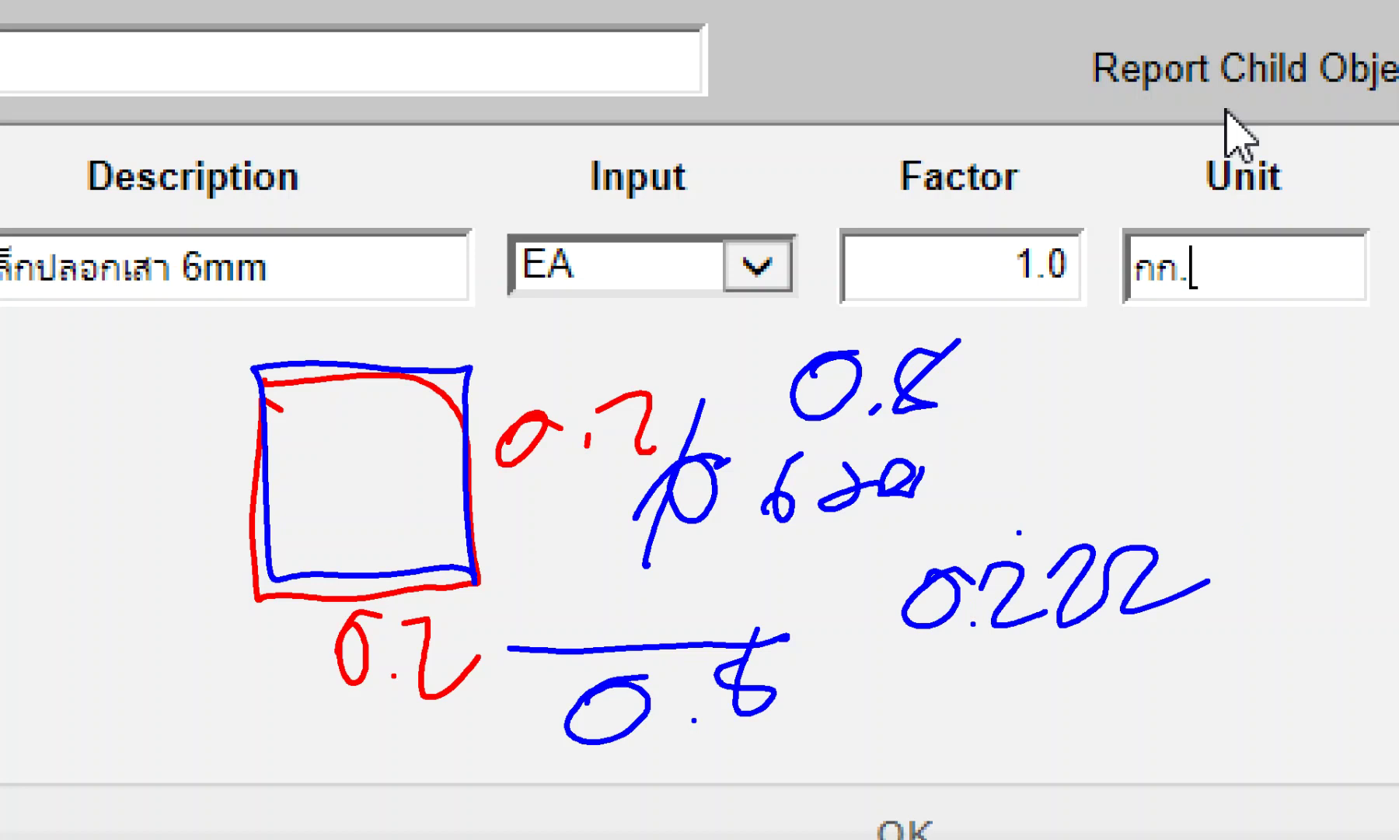
drag(822, 624, 921, 557)
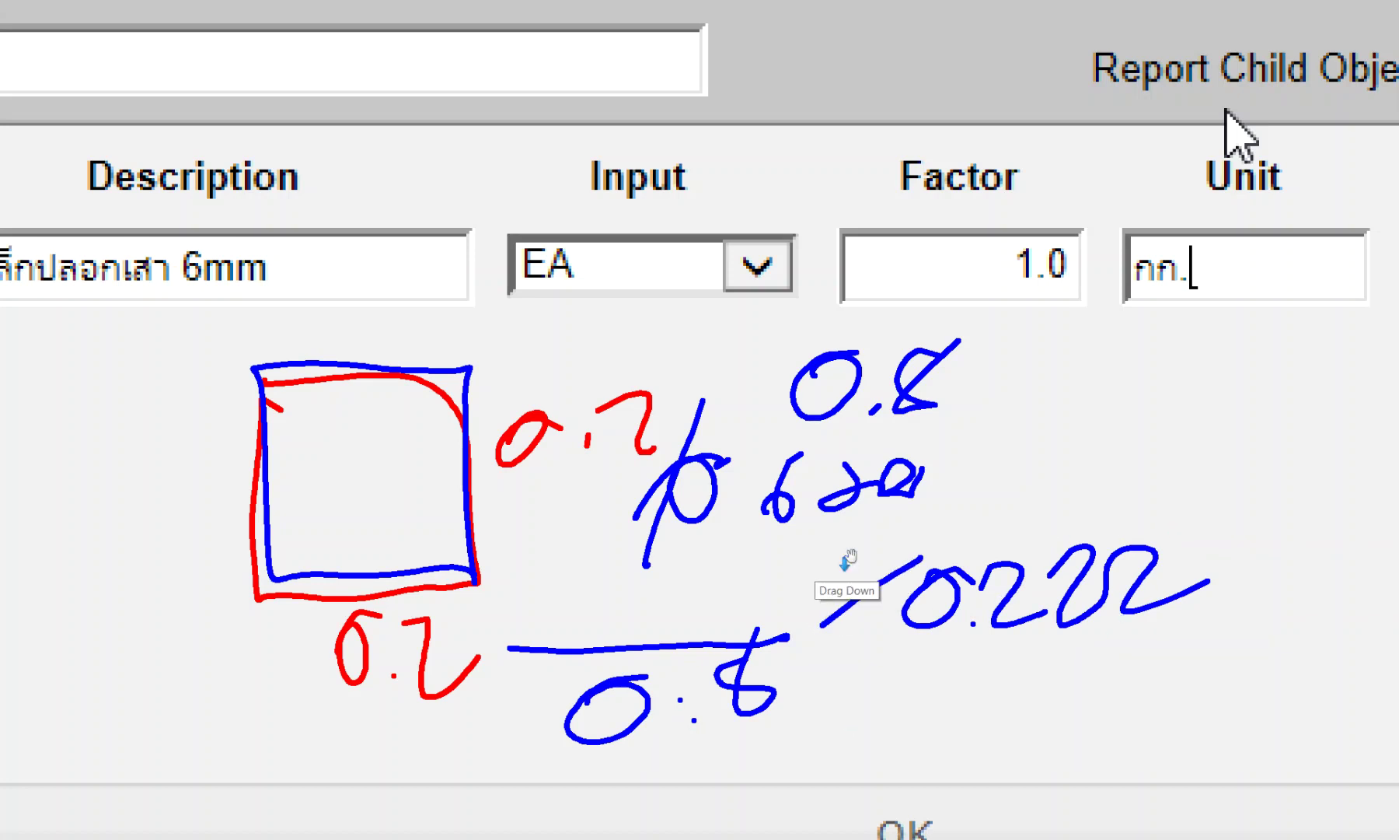
drag(665, 574, 655, 607)
drag(754, 558, 704, 653)
click(771, 605)
click(810, 635)
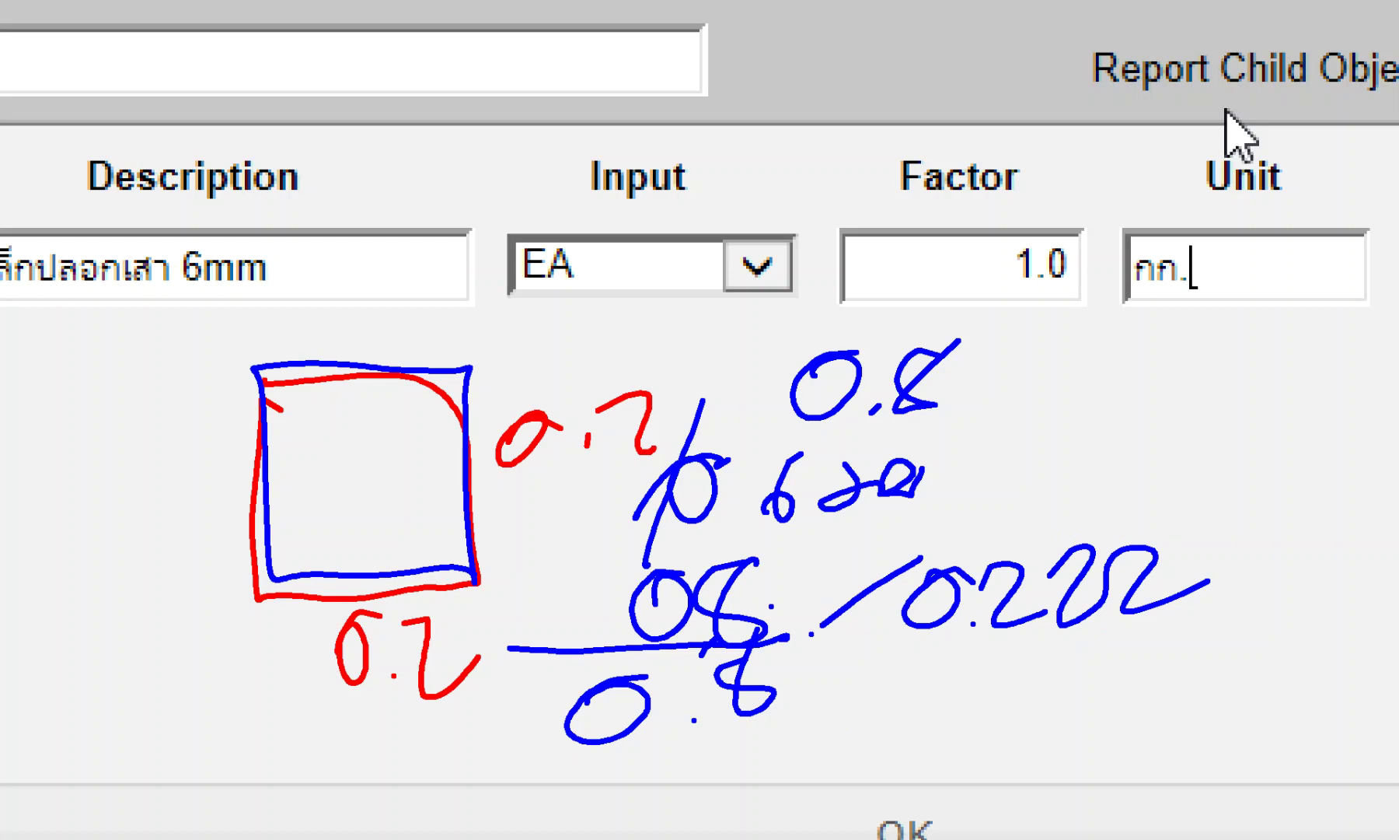
key(Escape)
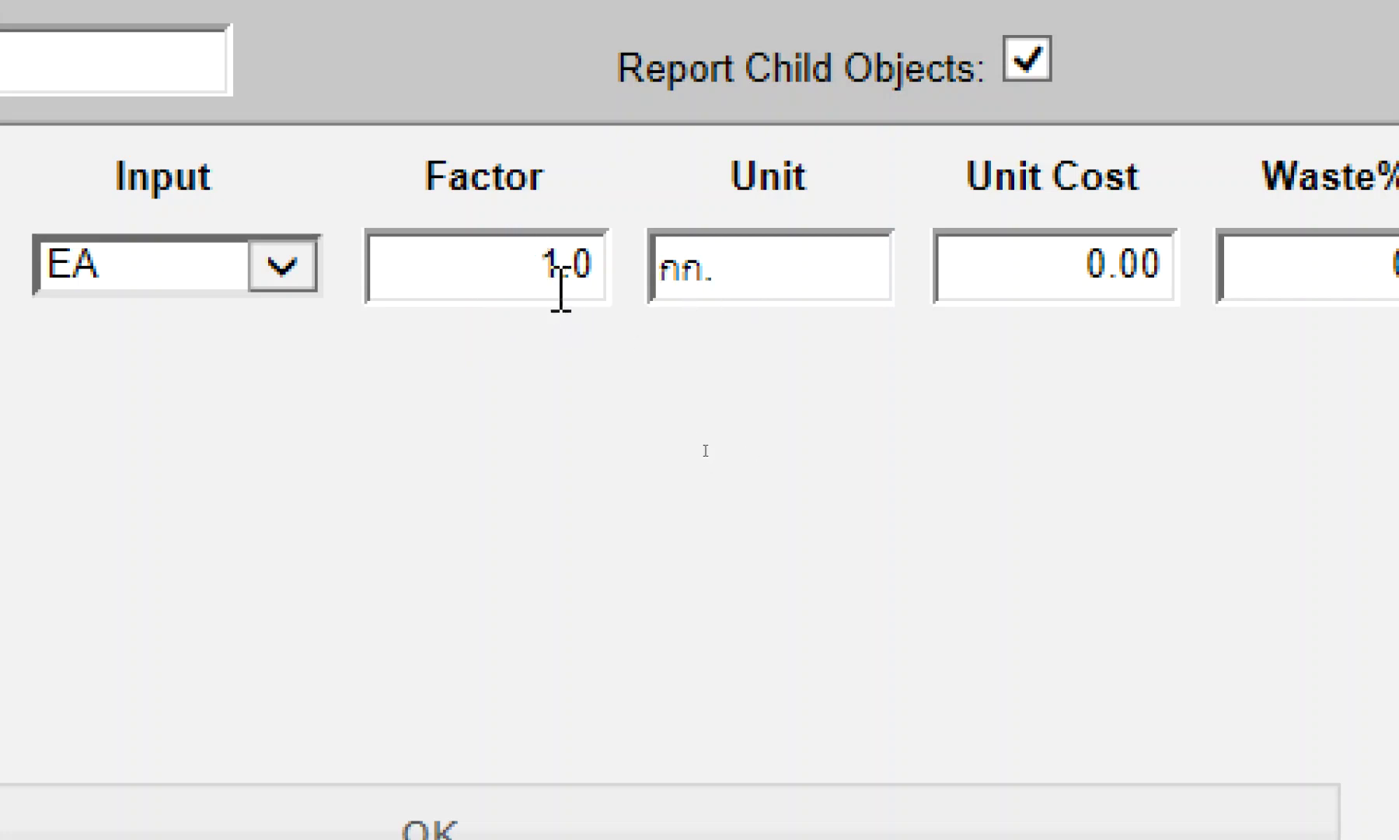
drag(535, 263, 713, 272)
Step: Set the เหล็กปลอกเสา 6mm row to factor 0.1776, unit cost 25 and 5% waste, and add a blank second row
text(0.1776)
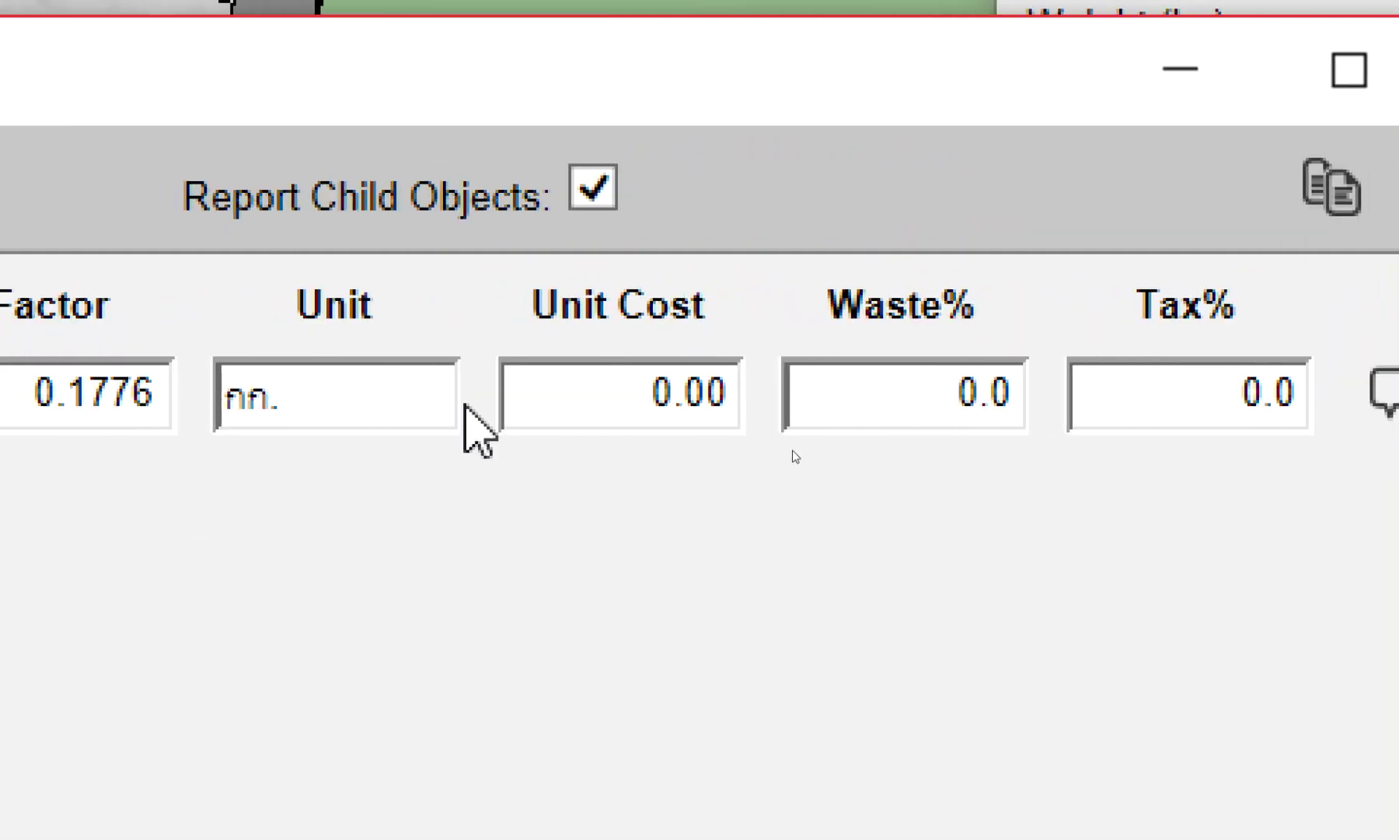
double_click(699, 392)
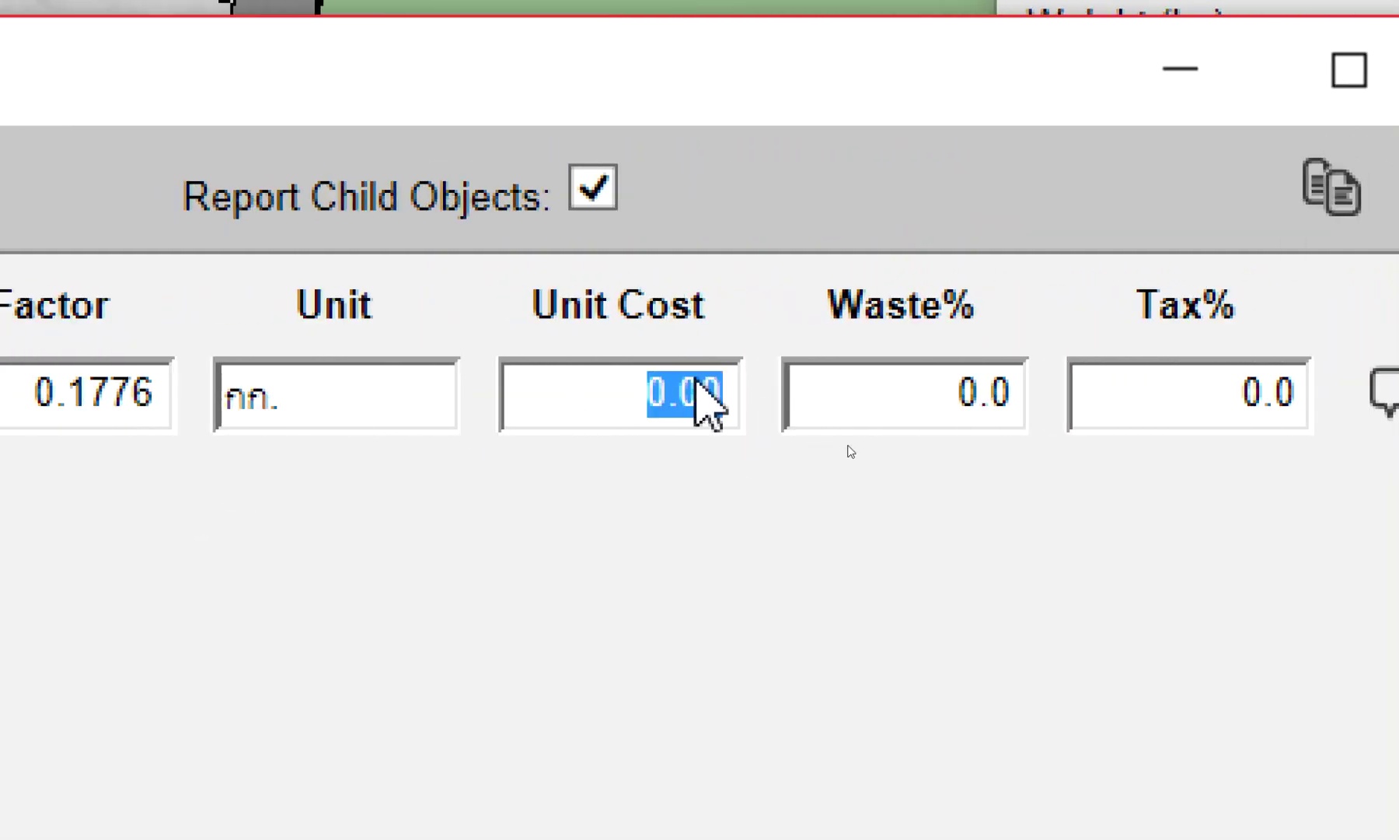
key(BackSpace)
text(25)
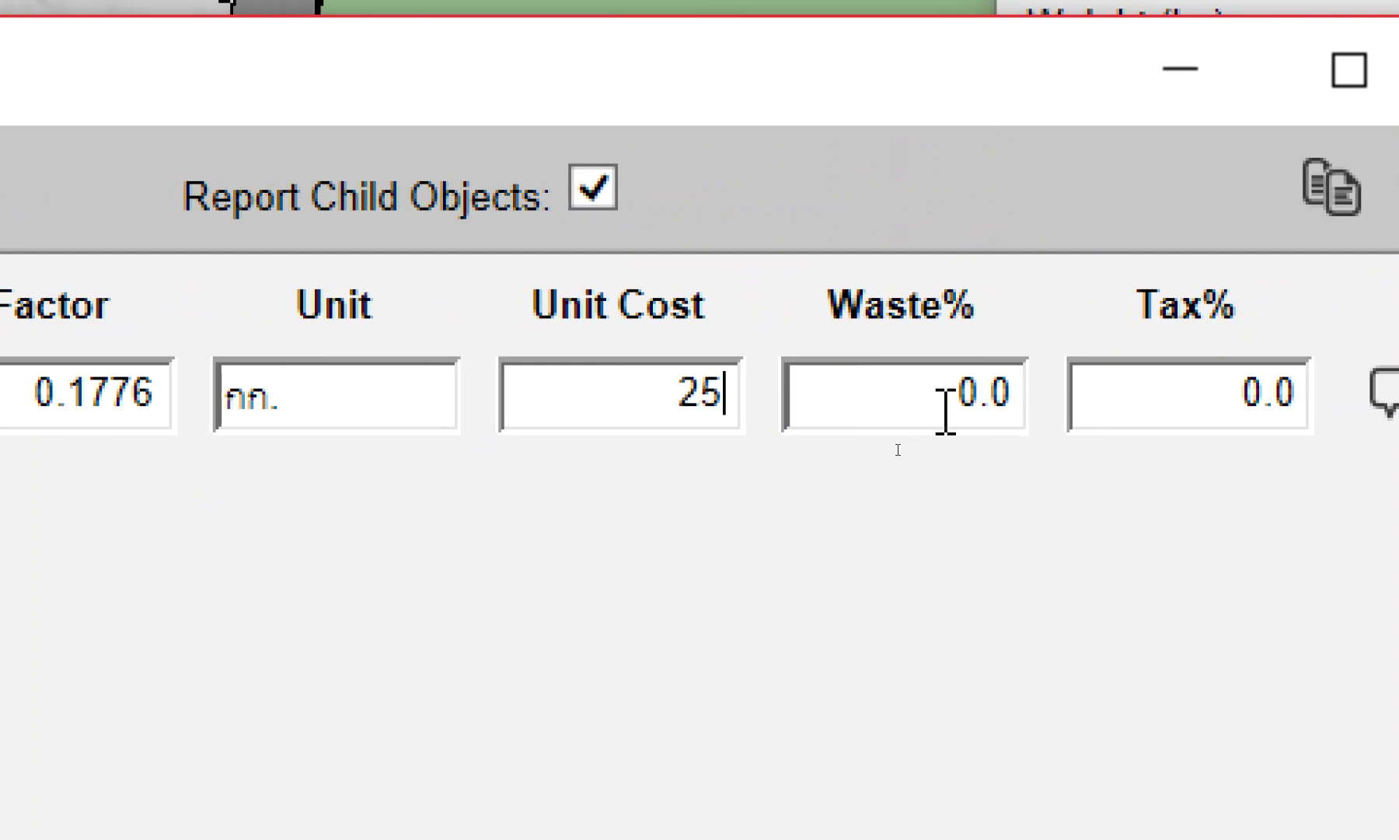
double_click(873, 391)
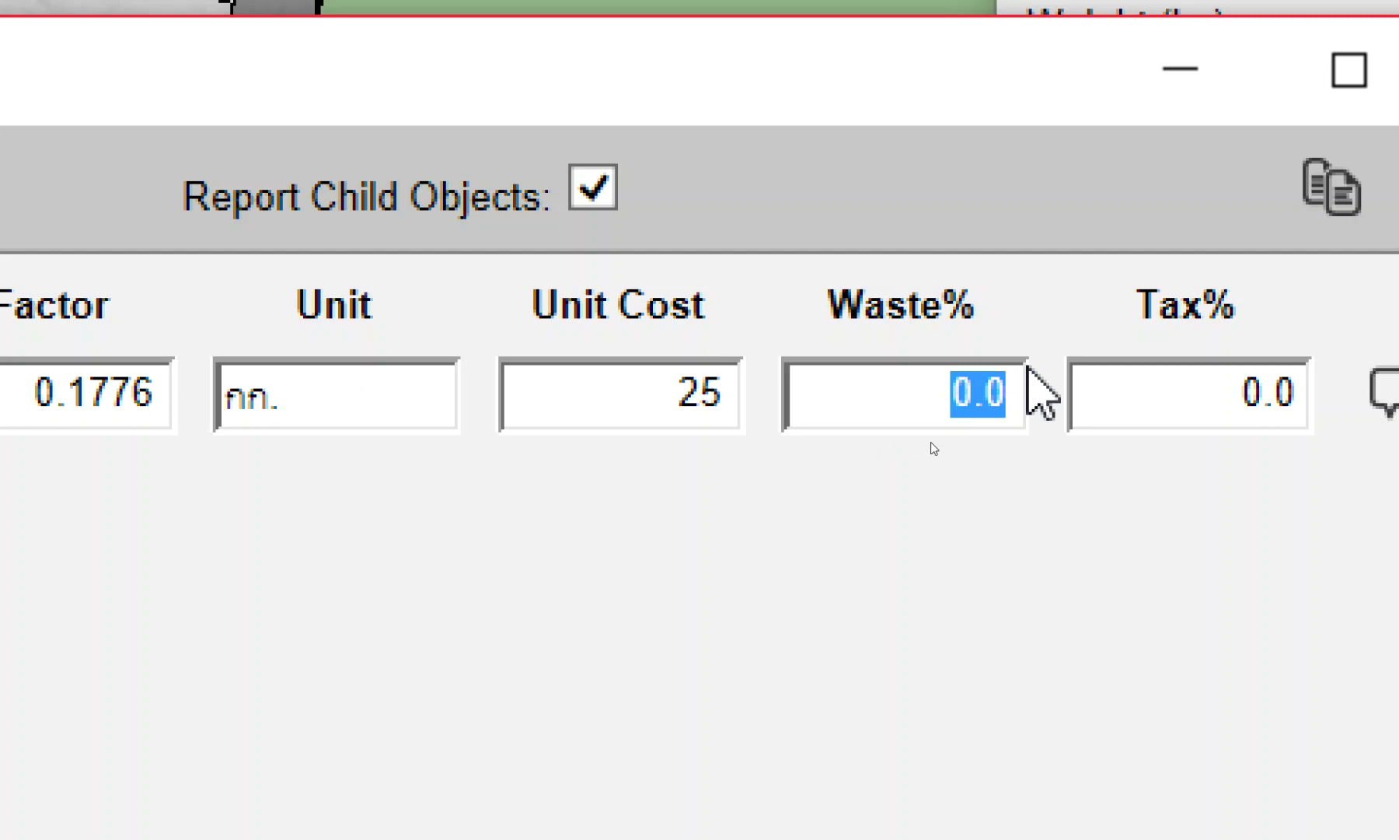
text(5)
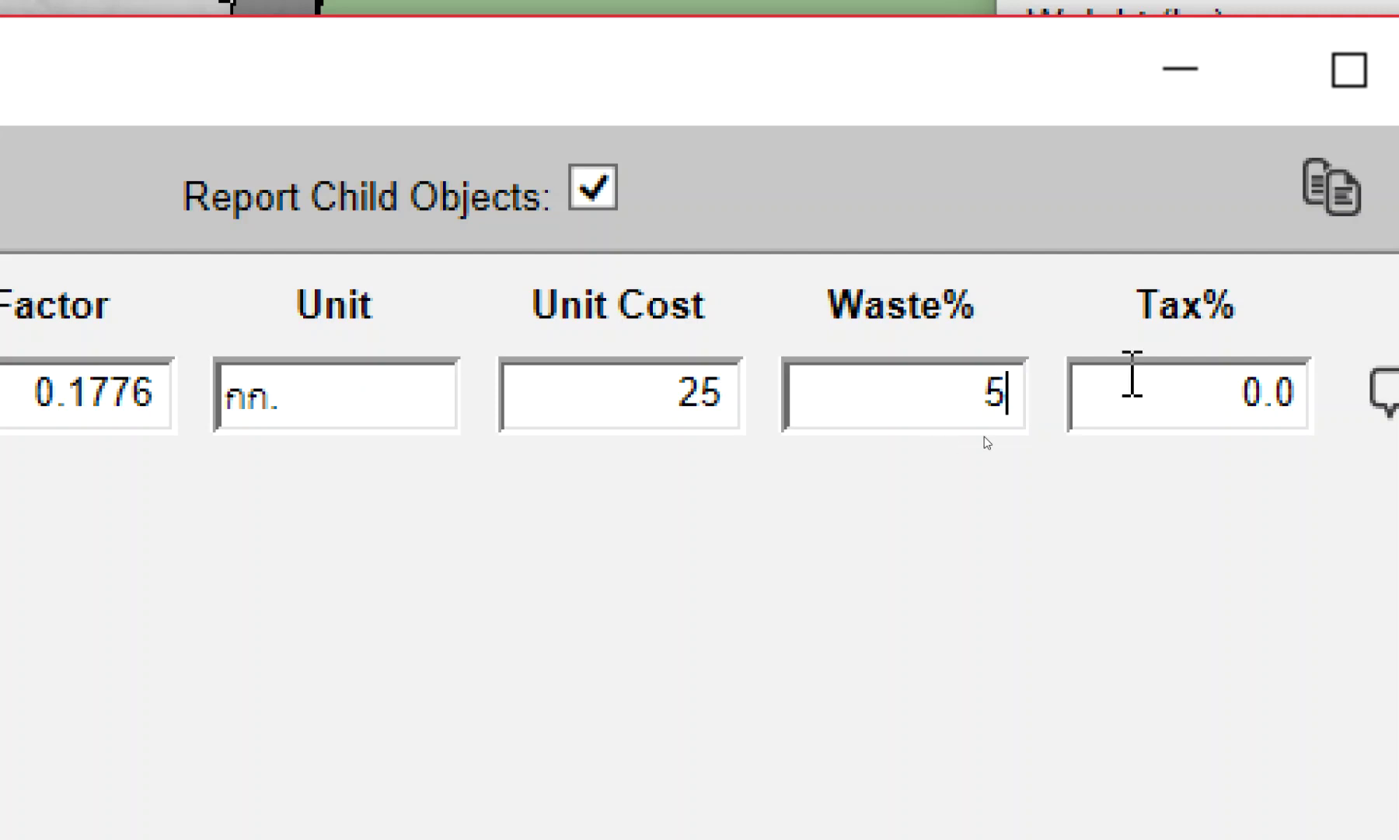
click(1236, 201)
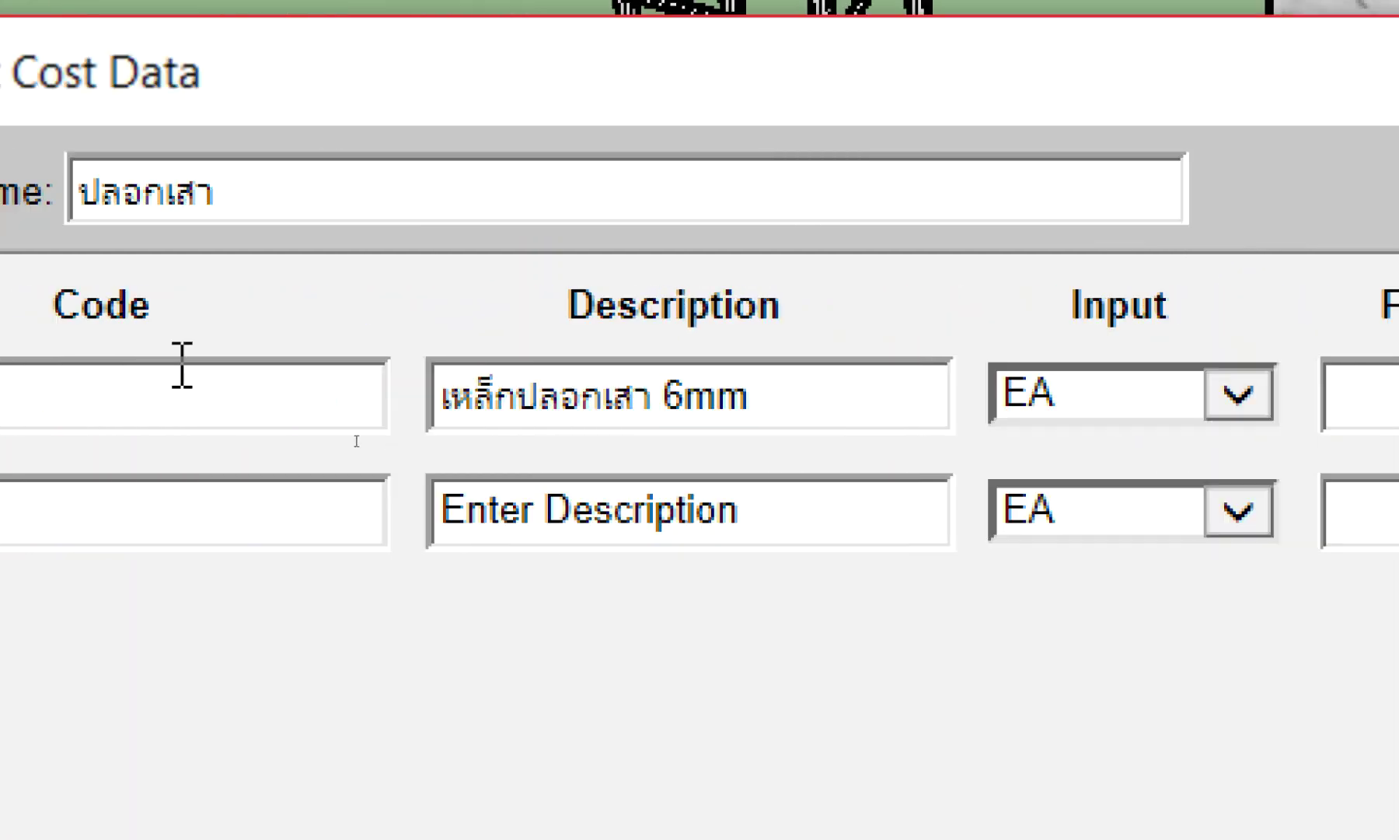
Step: Paste the stirrup description into row two and prefix ค่าแรง, giving ค่าแรงเหล็กปลอกเสา 6mm
drag(1031, 391, 626, 391)
key(ctrl+c)
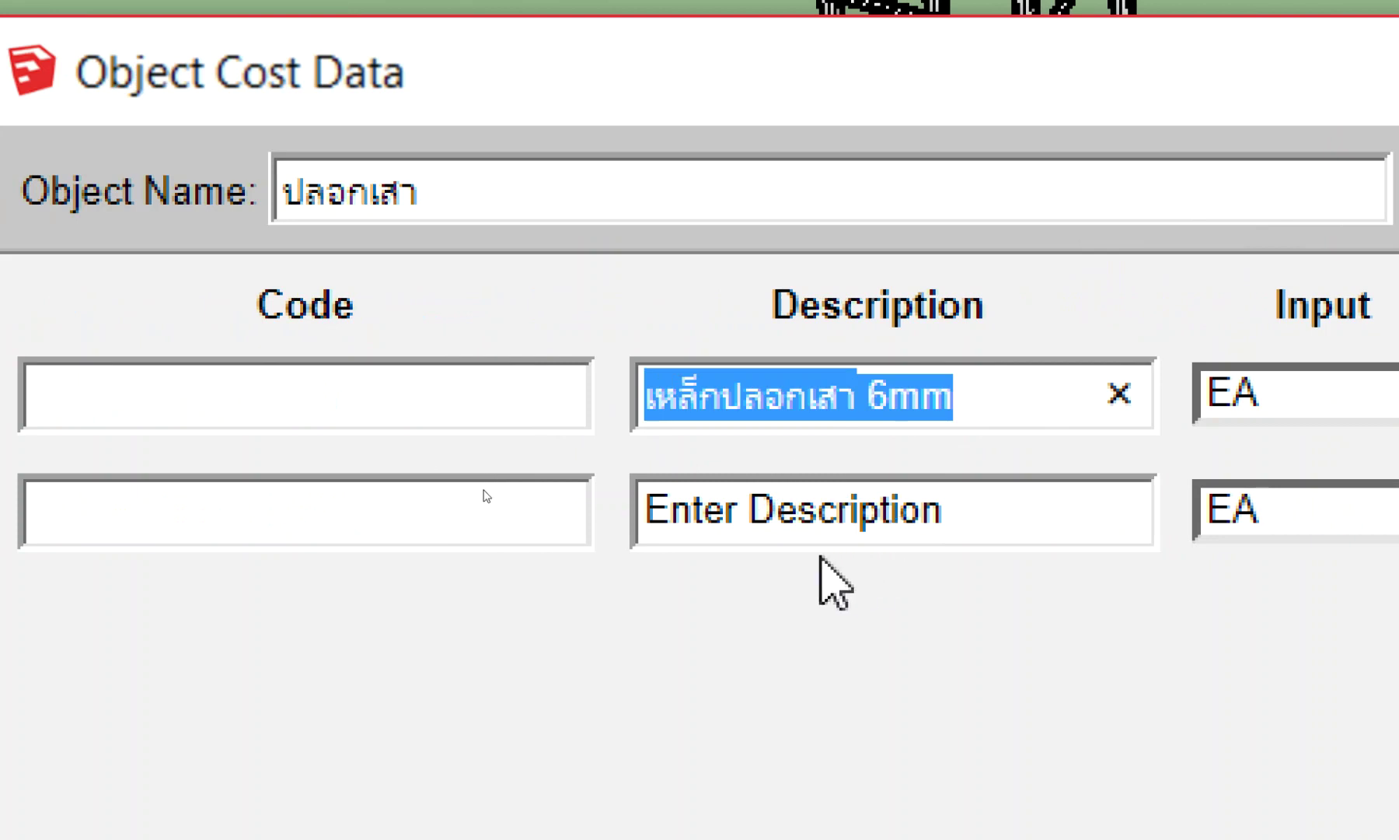
drag(1002, 509, 531, 513)
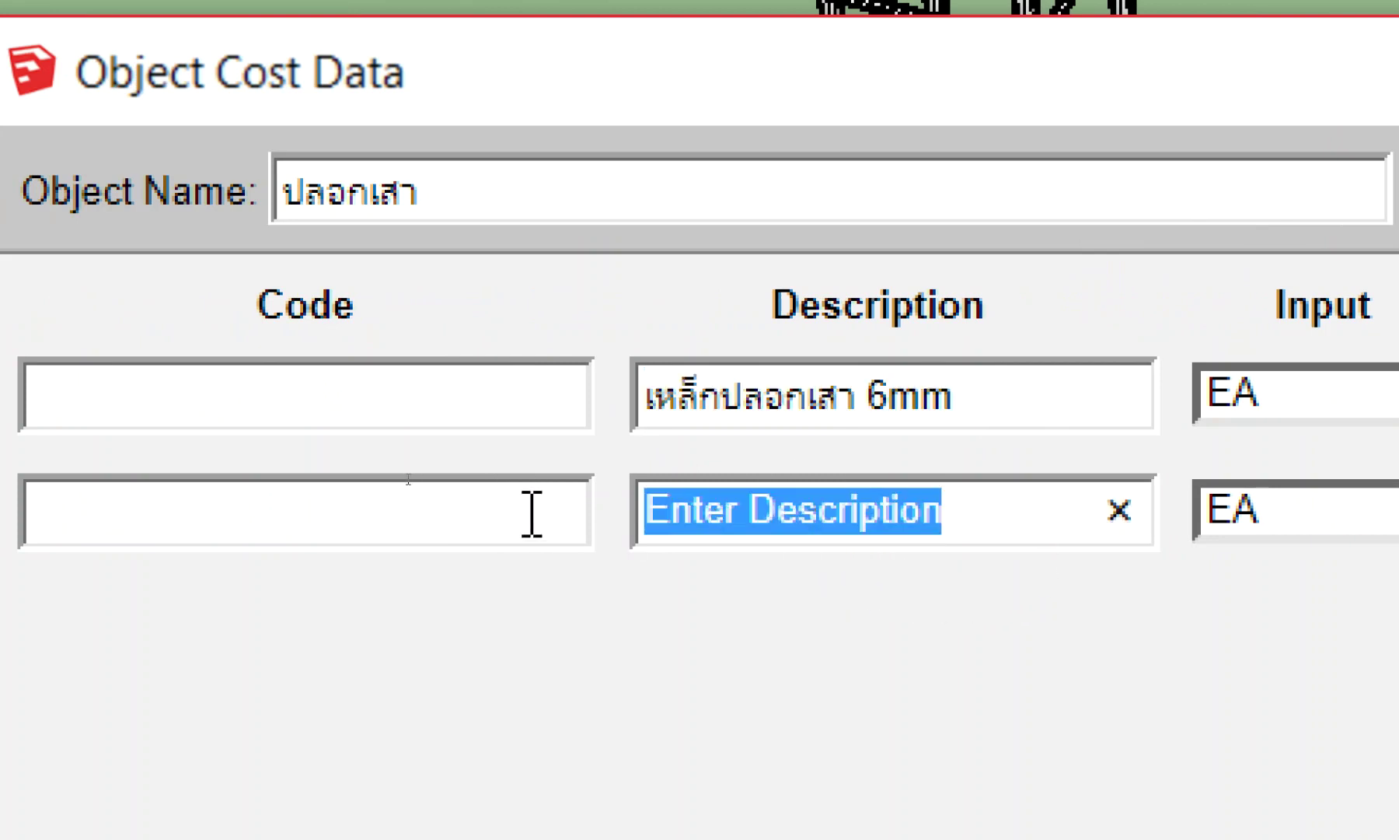
key(ctrl+v)
key(Left)
key(ctrl+Left)
key(ctrl+Left)
key(ctrl+Left)
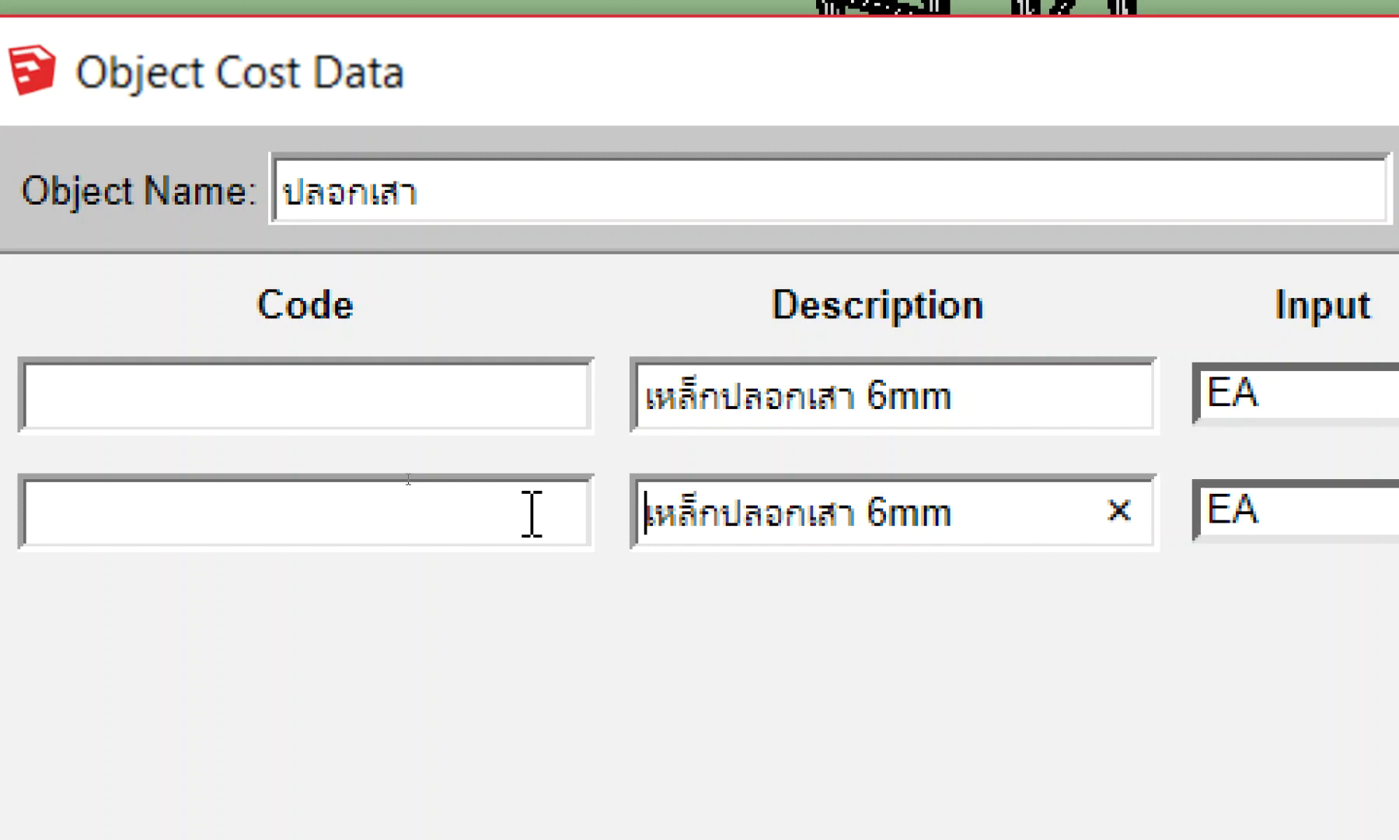
text(8)
key(BackSpace)
text(ค่าแรง)
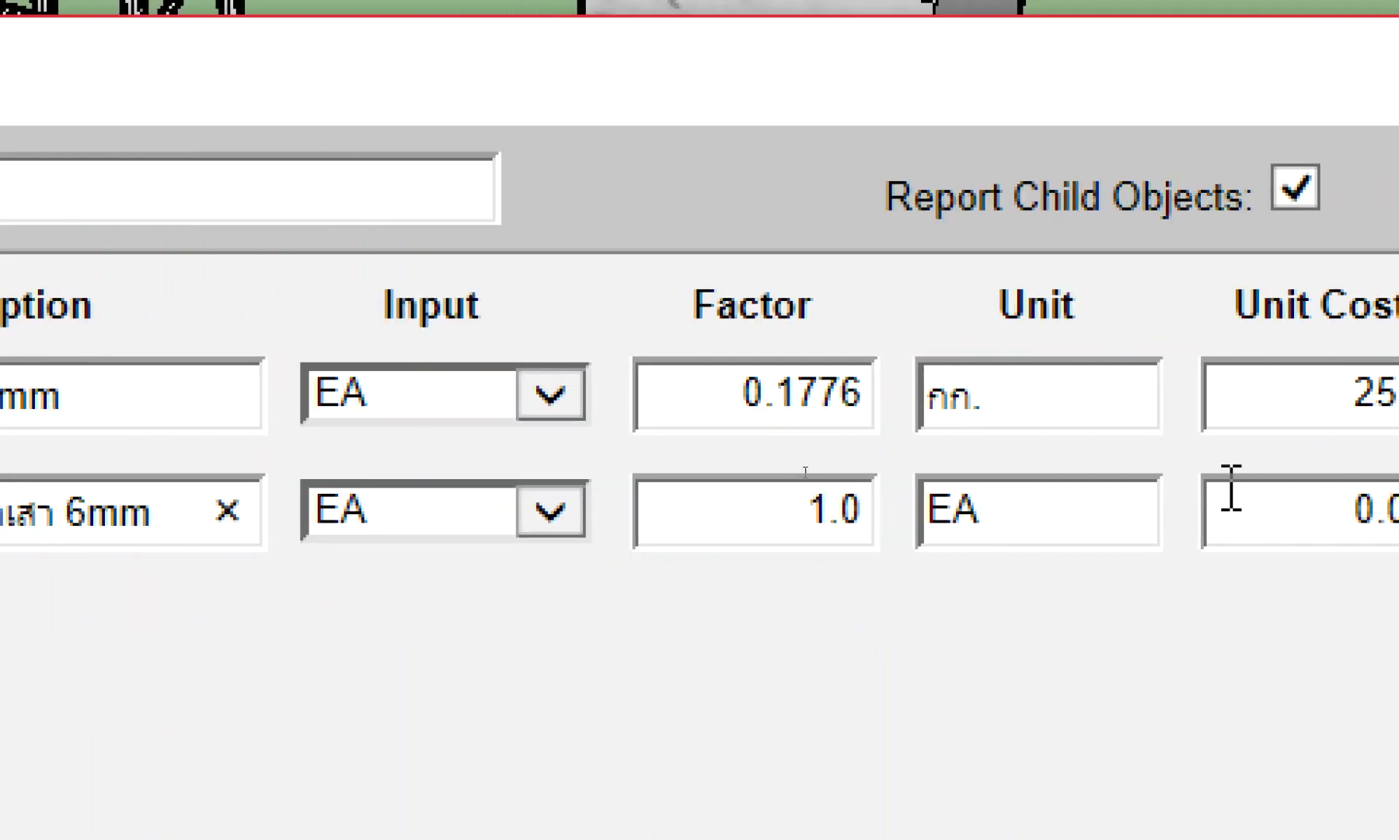
Step: Copy the unit กก. from the first row into the labour row's Unit
double_click(1023, 402)
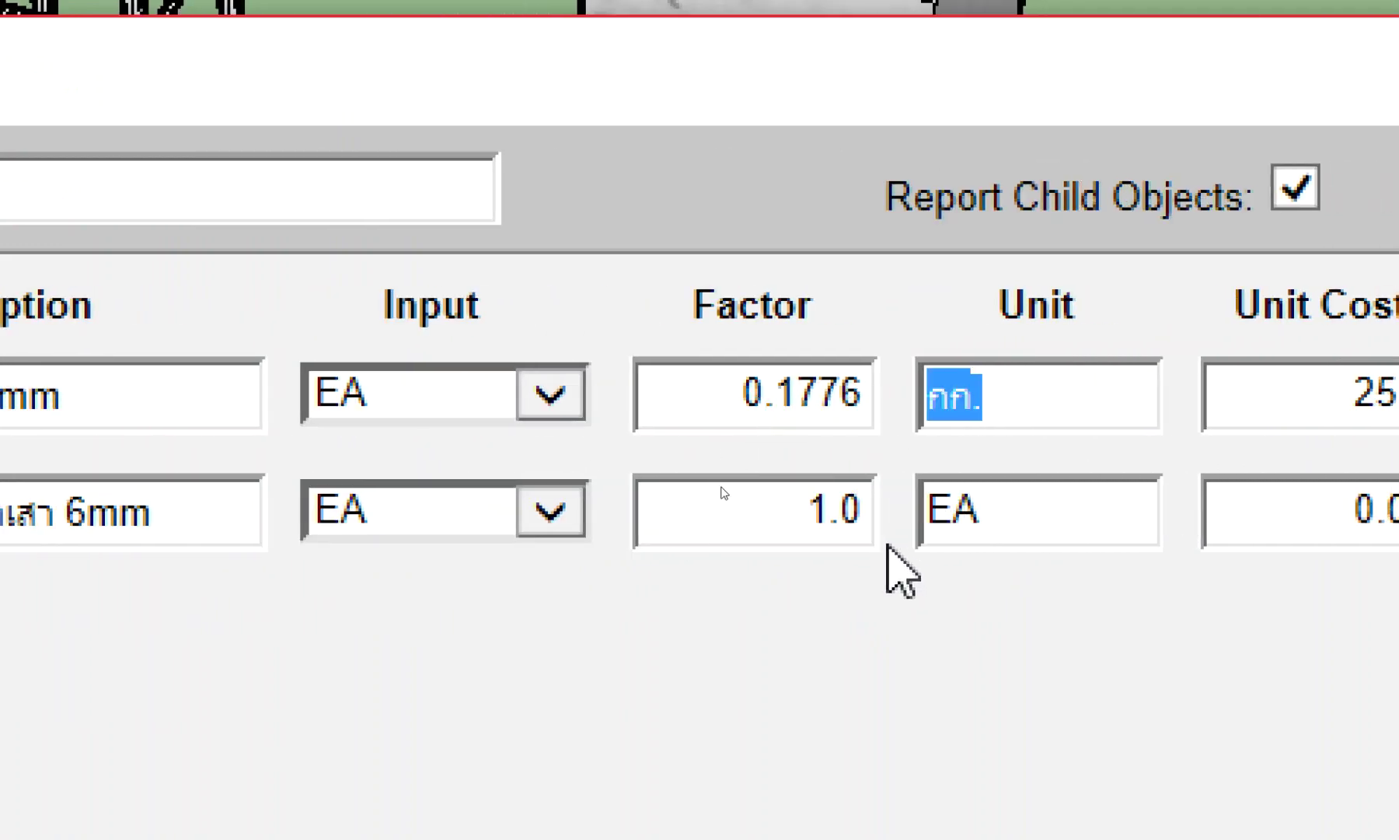
click(965, 481)
double_click(965, 480)
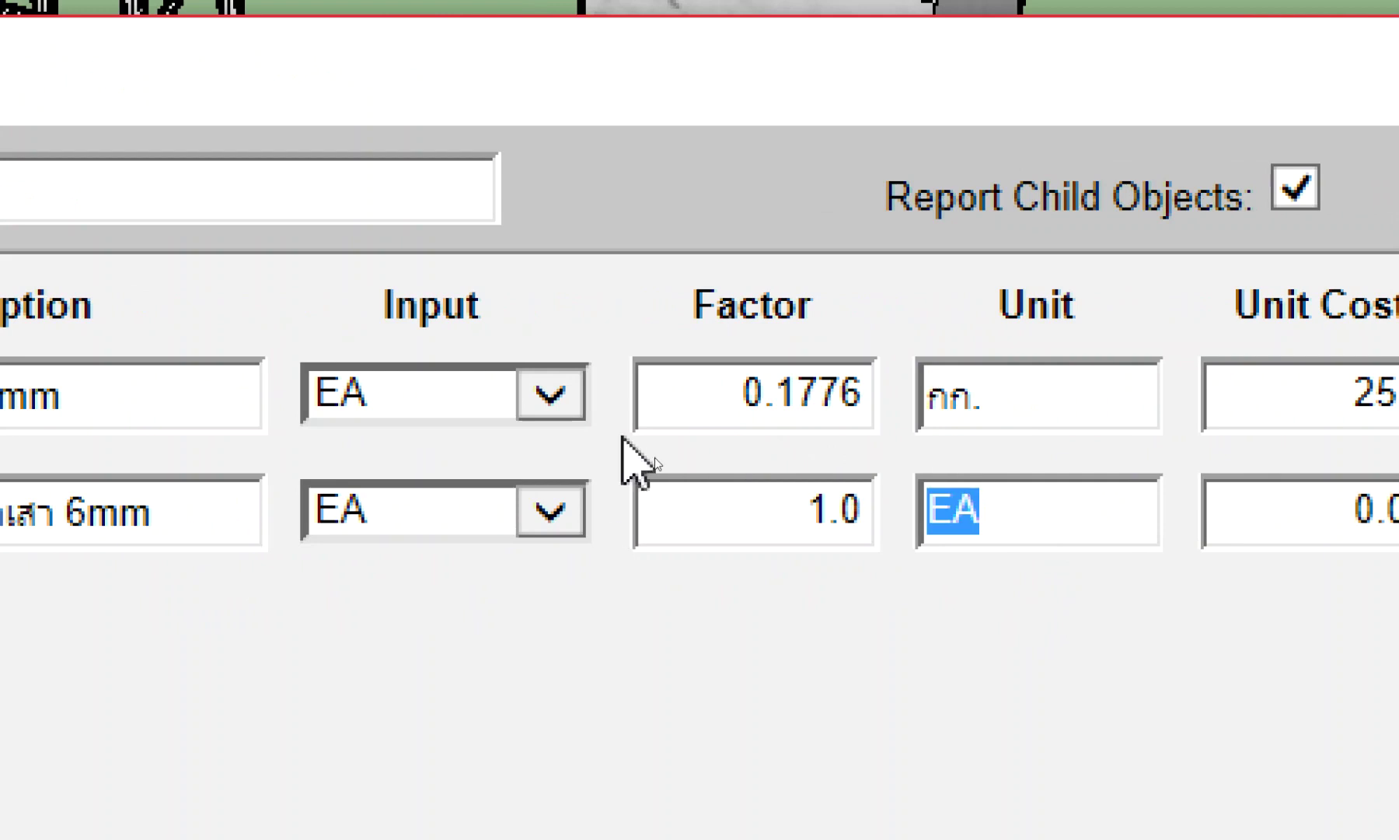
click(690, 381)
click(1053, 528)
double_click(1053, 528)
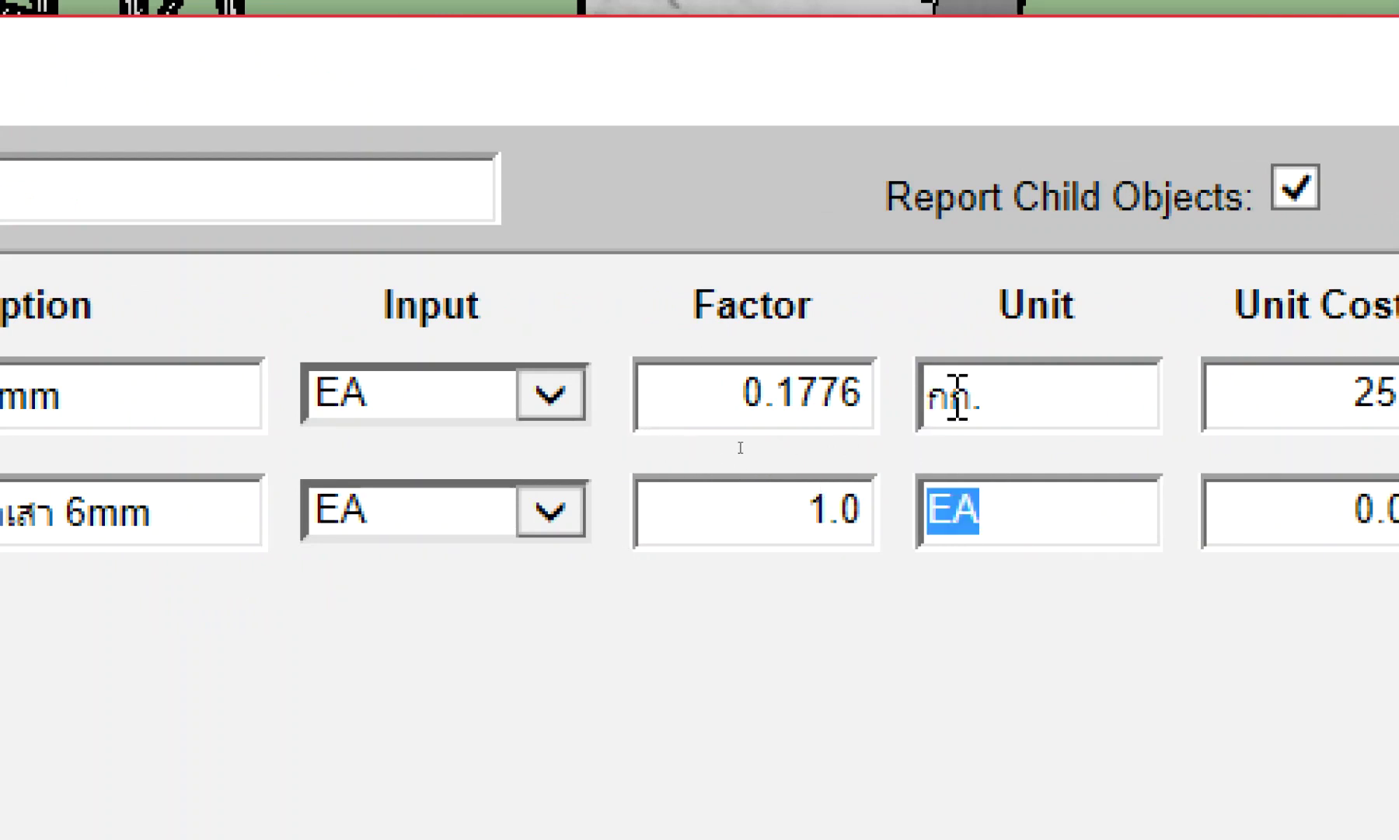
drag(1010, 392, 921, 398)
key(ctrl+c)
double_click(978, 509)
key(ctrl+v)
Step: Give the labour row factor 0.1776 and unit cost 4.1, then add a third row
drag(661, 392, 911, 392)
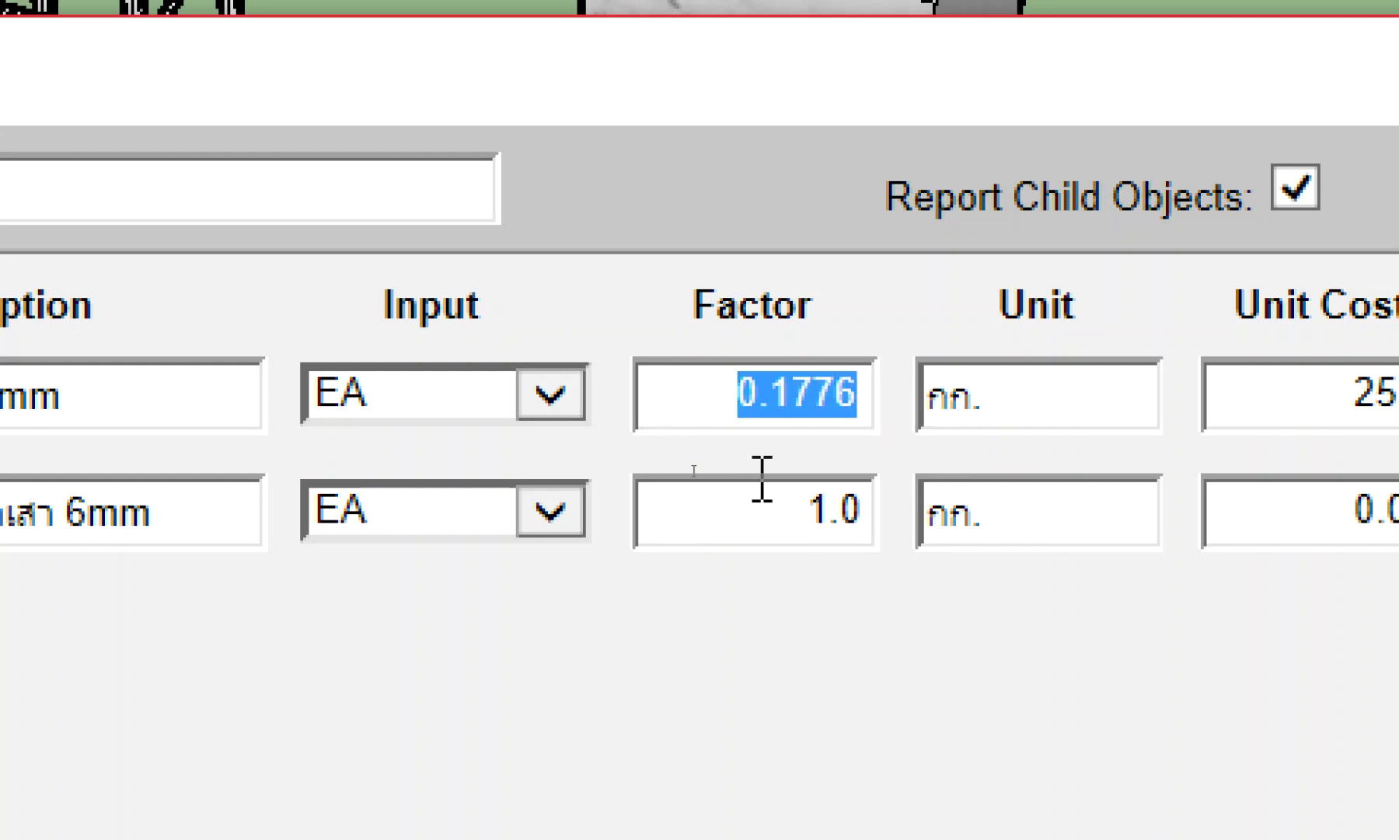
key(ctrl+c)
drag(740, 513, 906, 510)
key(ctrl+v)
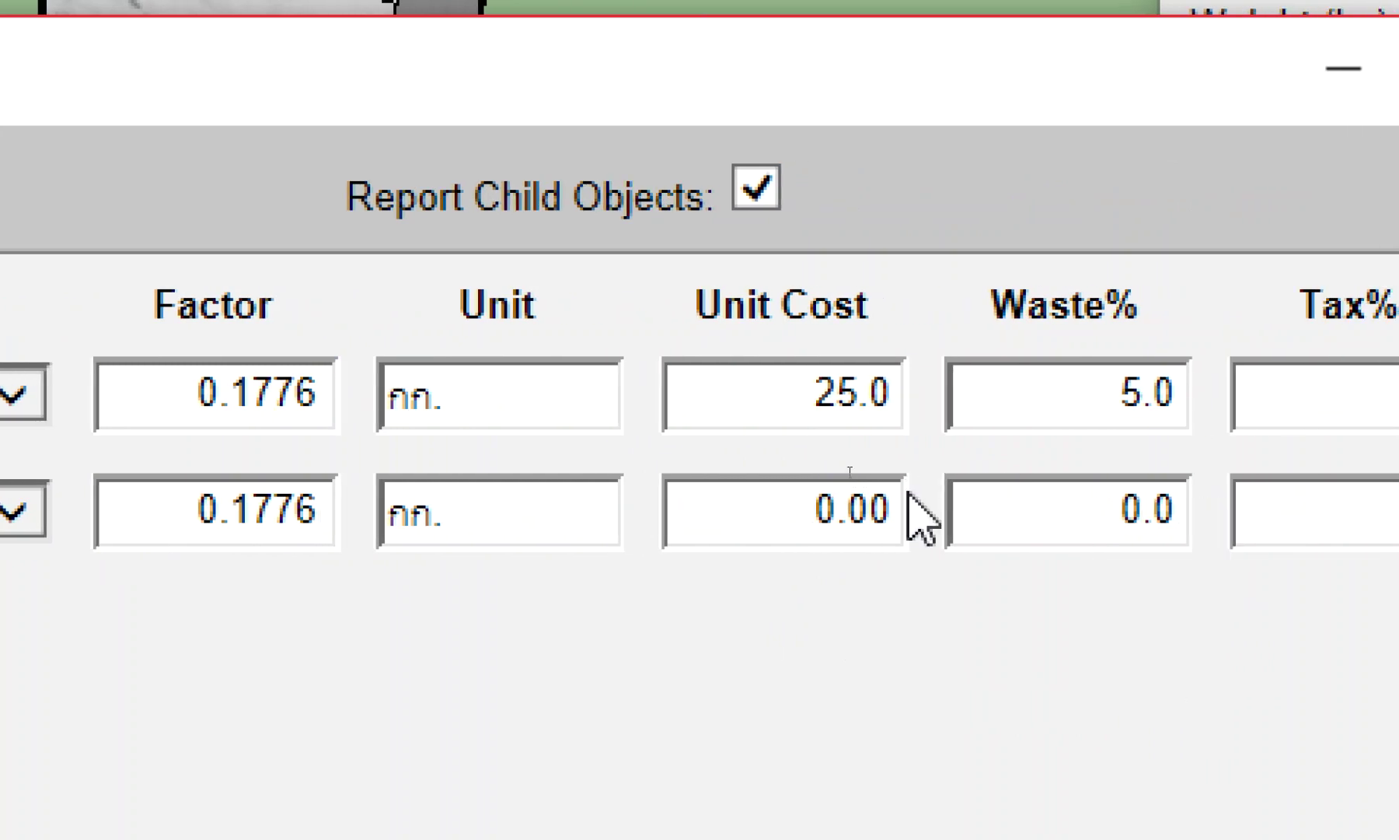
drag(796, 505, 929, 505)
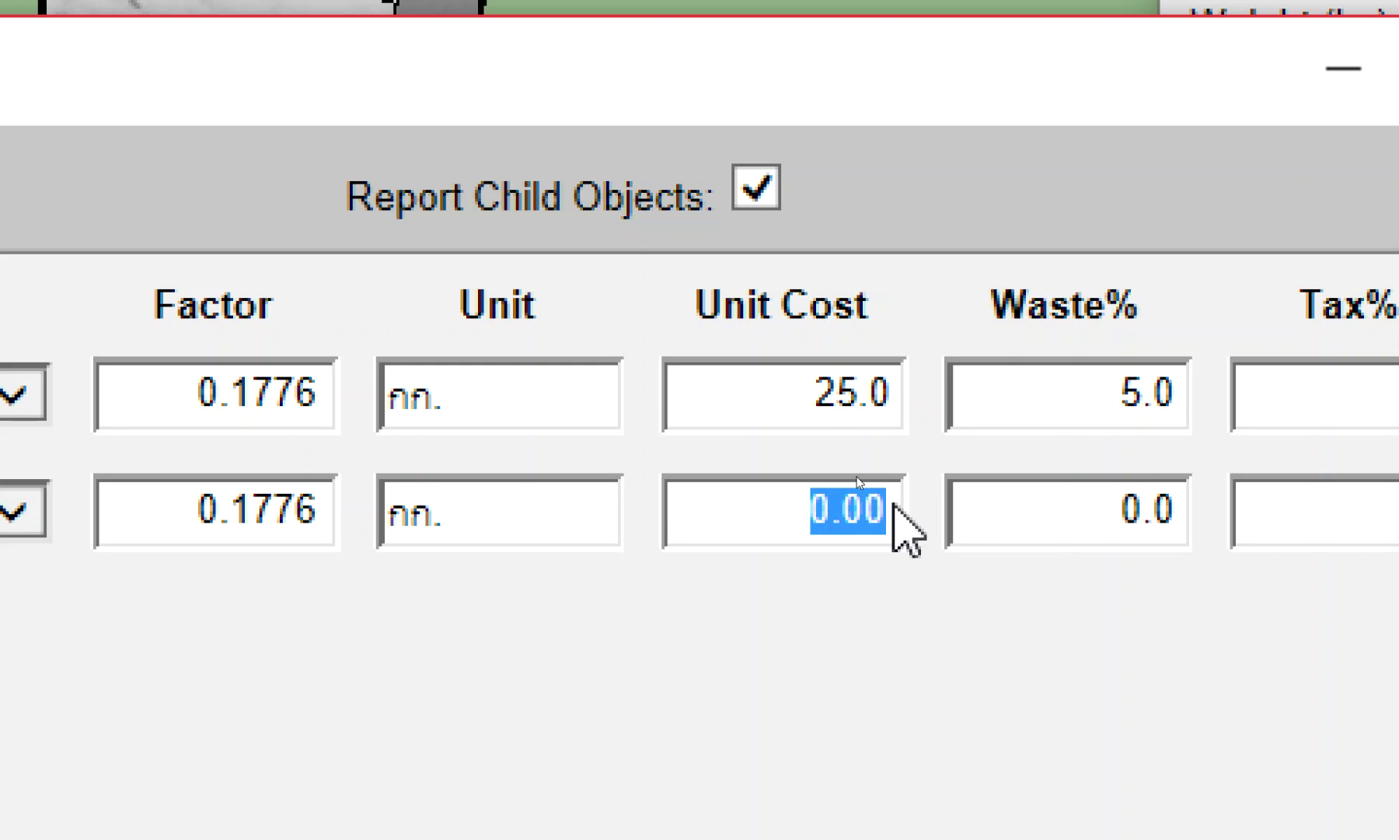
text(4.1)
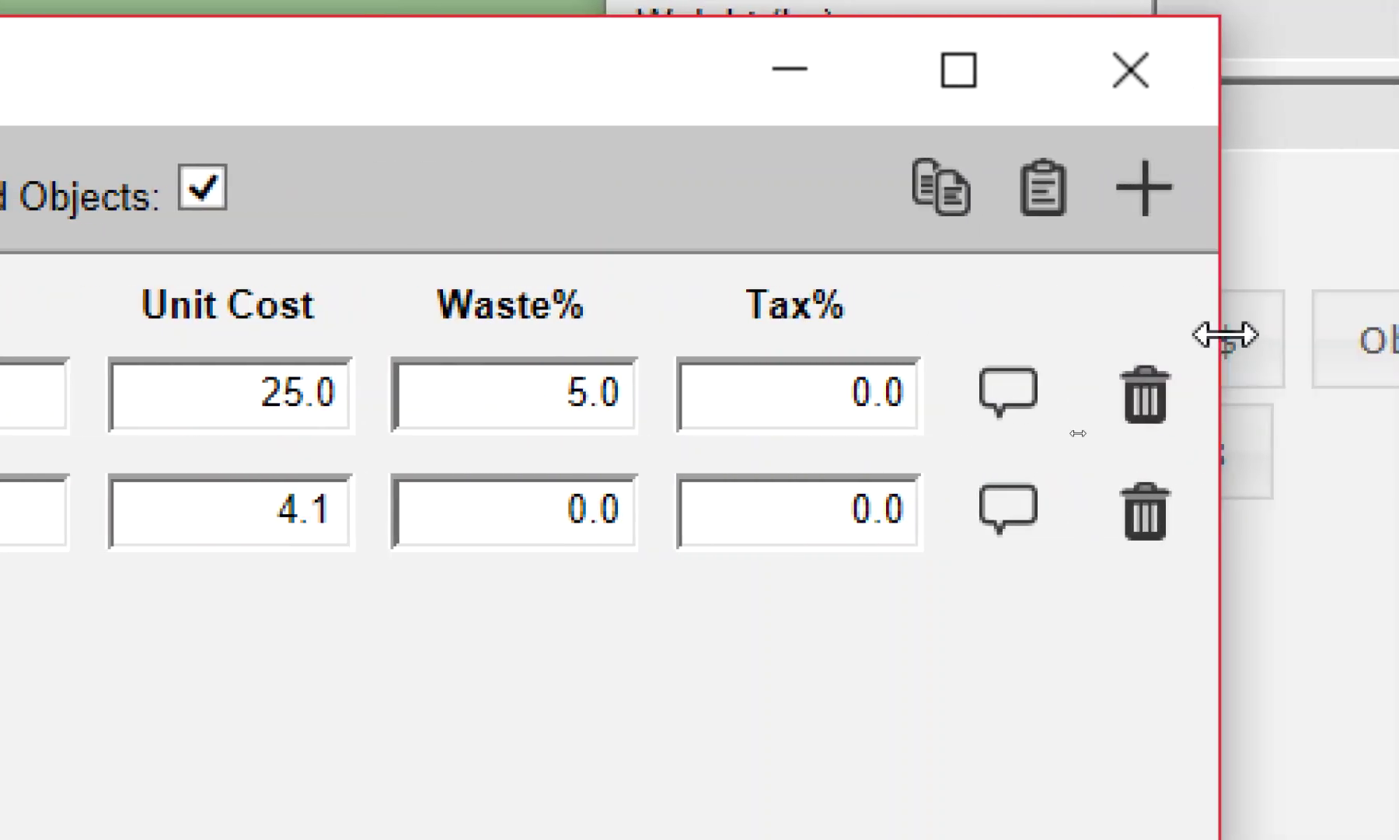
click(1098, 235)
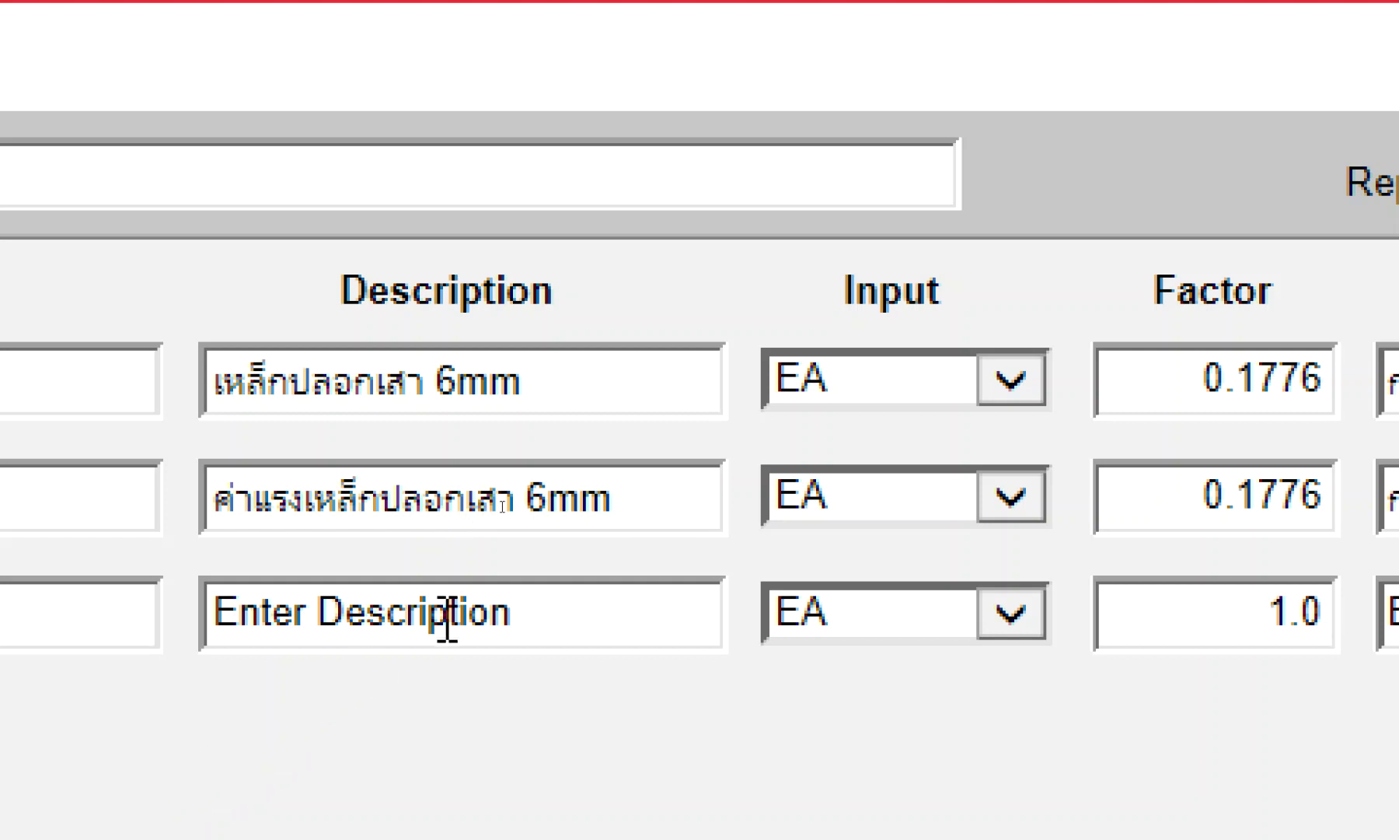
Step: Replace the third row's placeholder description with ลวดผูกเหล็ก (เหล็กปลอก)
click(561, 593)
drag(561, 592, 135, 618)
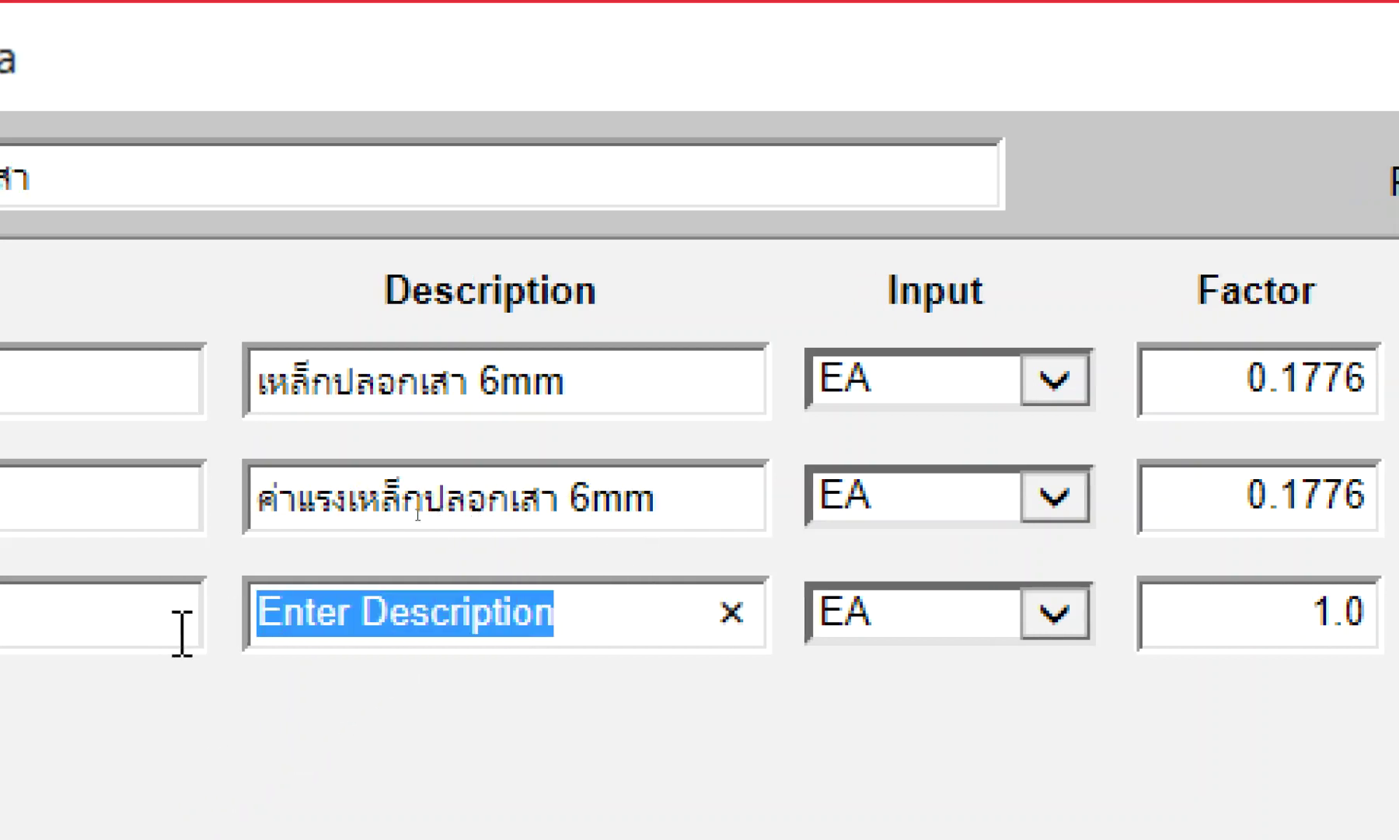
key(BackSpace)
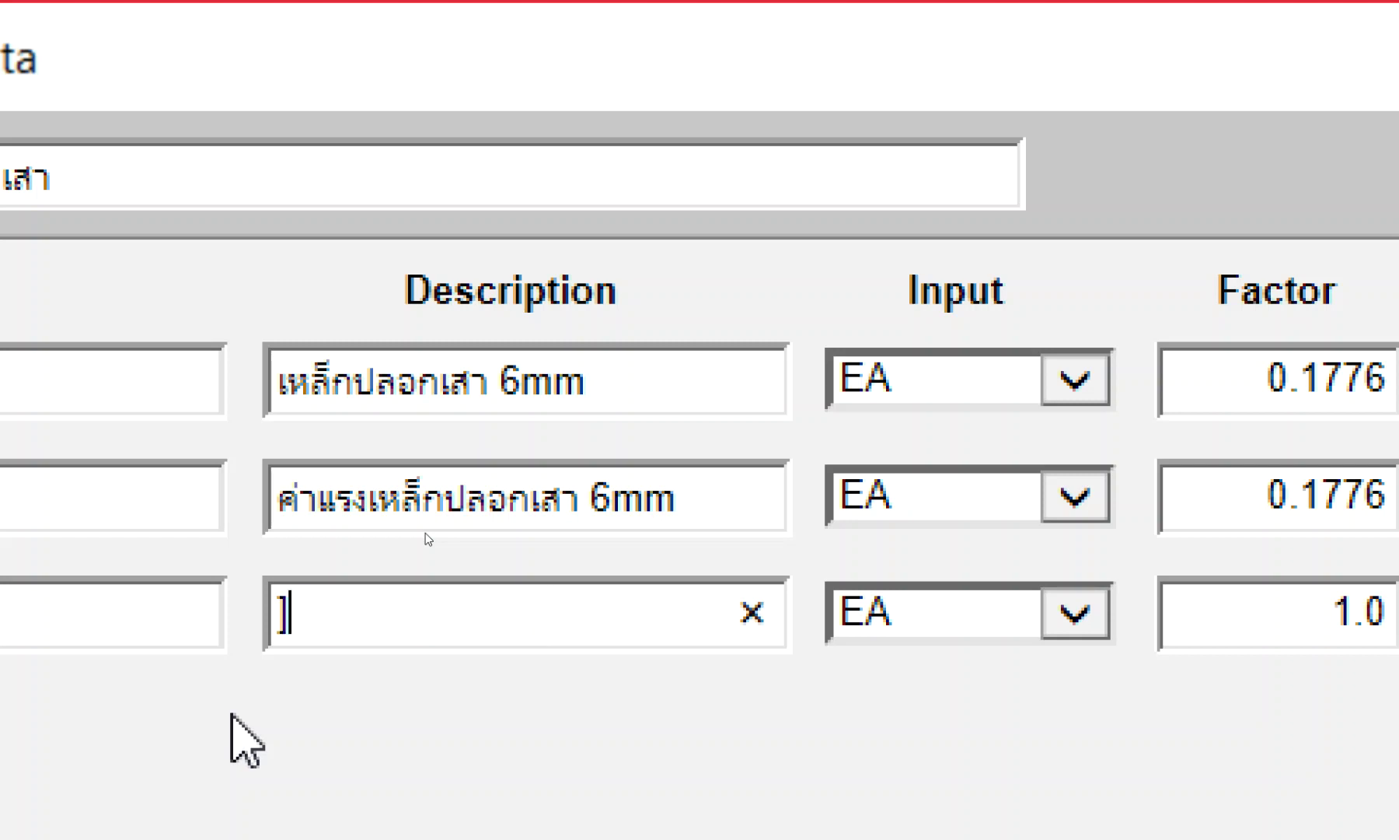
text(ลวก)
key(BackSpace)
text(ดผูท)
key(BackSpace)
text(กเหุ)
key(BackSpace)
text(ล็ก)
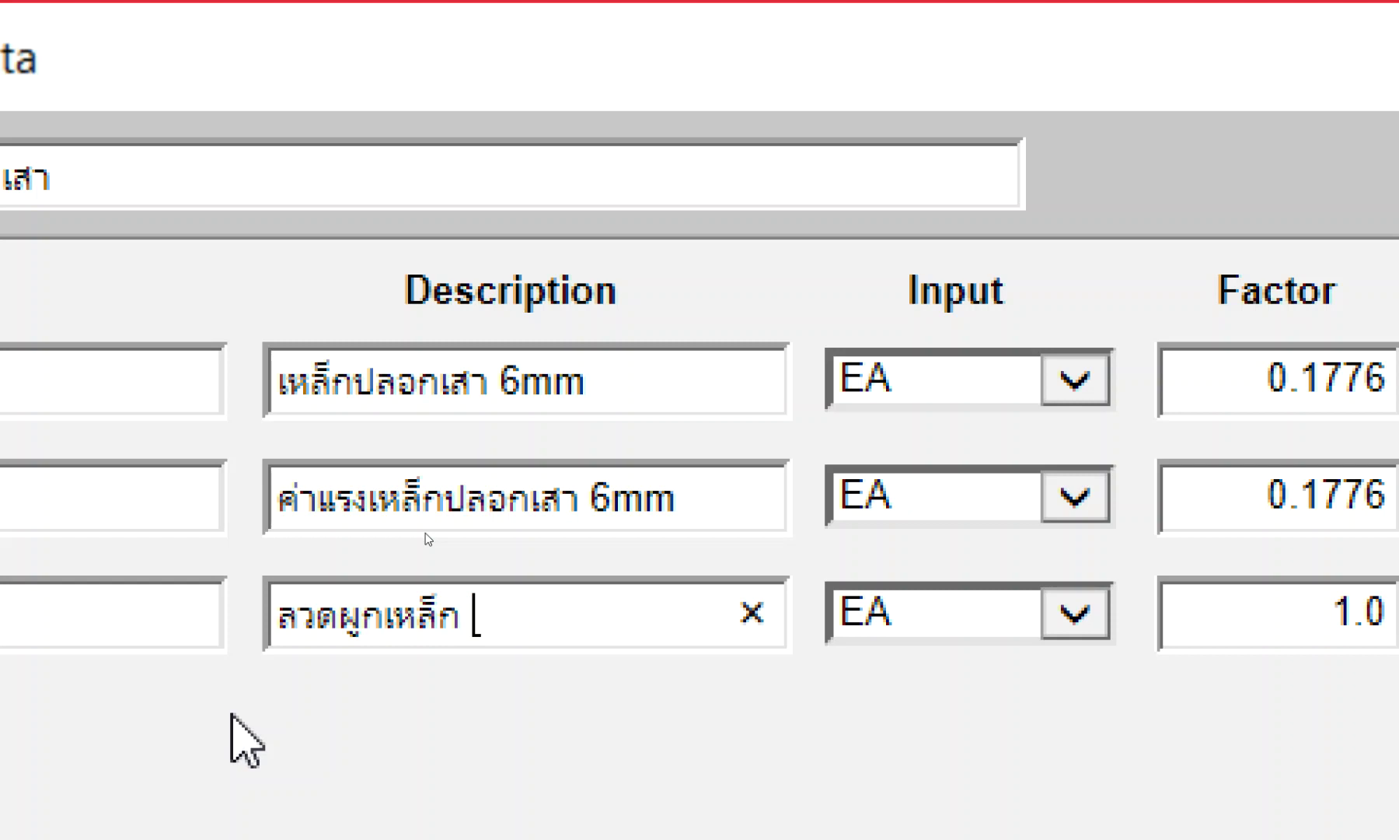
text( ())
key(Left)
text(เห,)
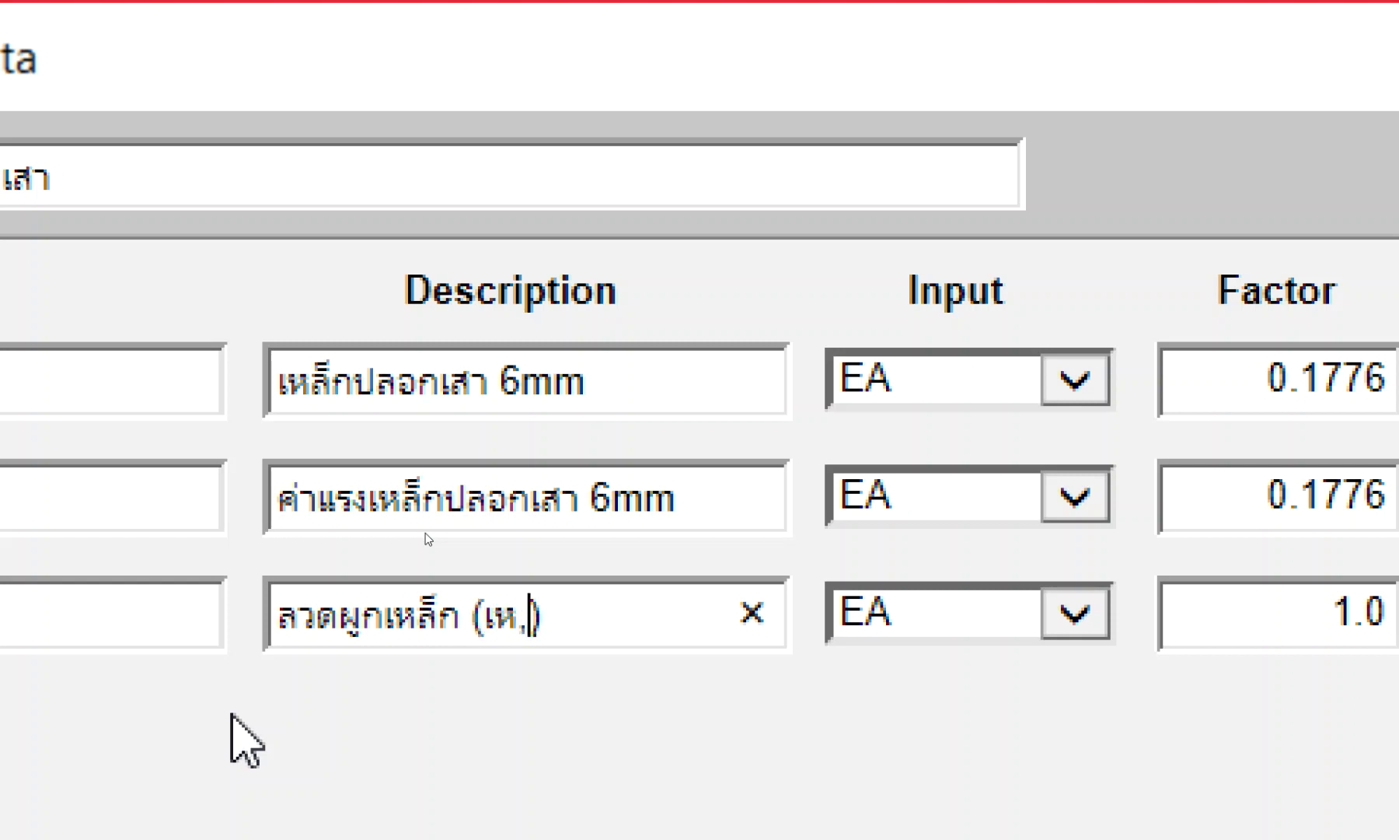
key(BackSpace)
text(ล็กปลอก)
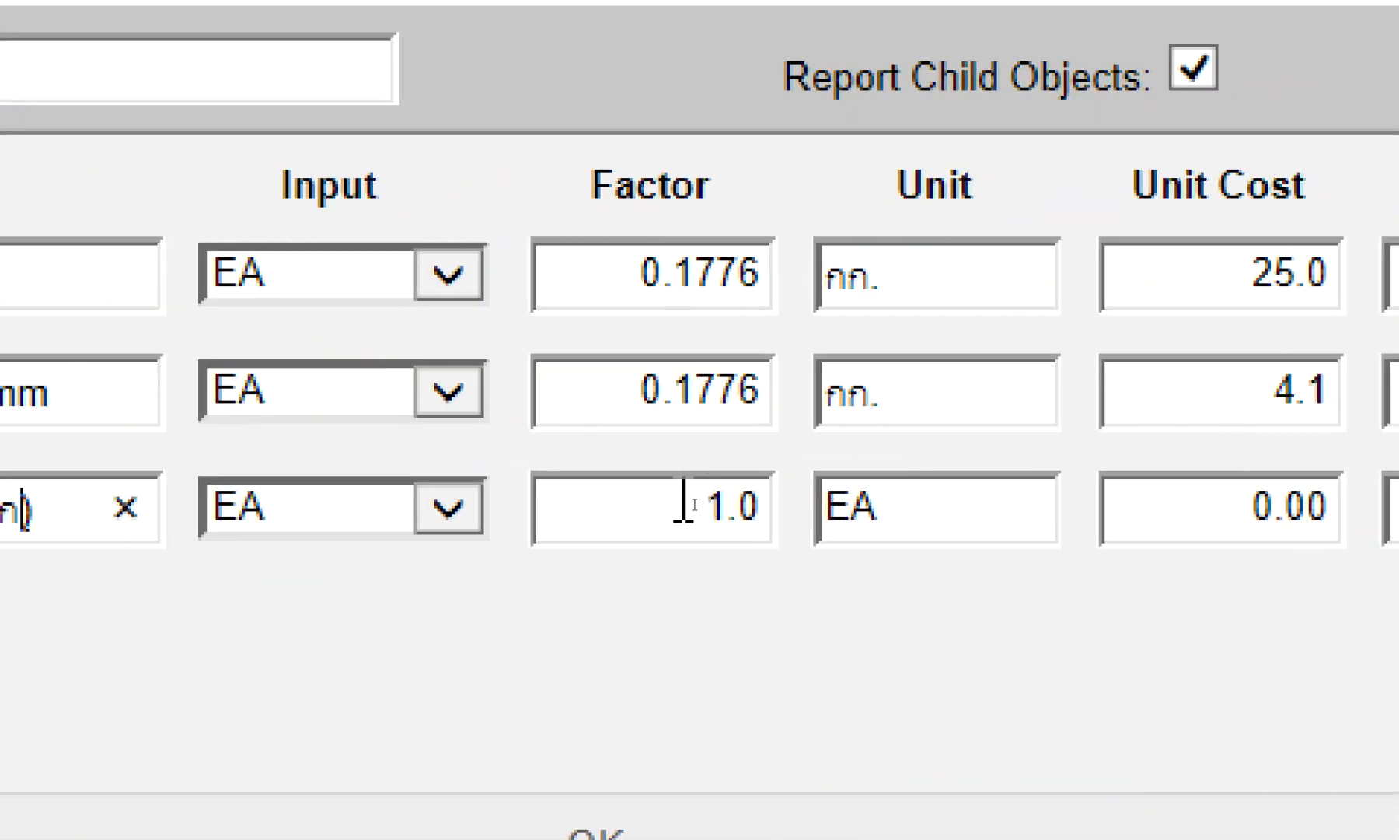
Step: Change the third row's unit from EA to กก. by pasting it
drag(689, 504, 829, 490)
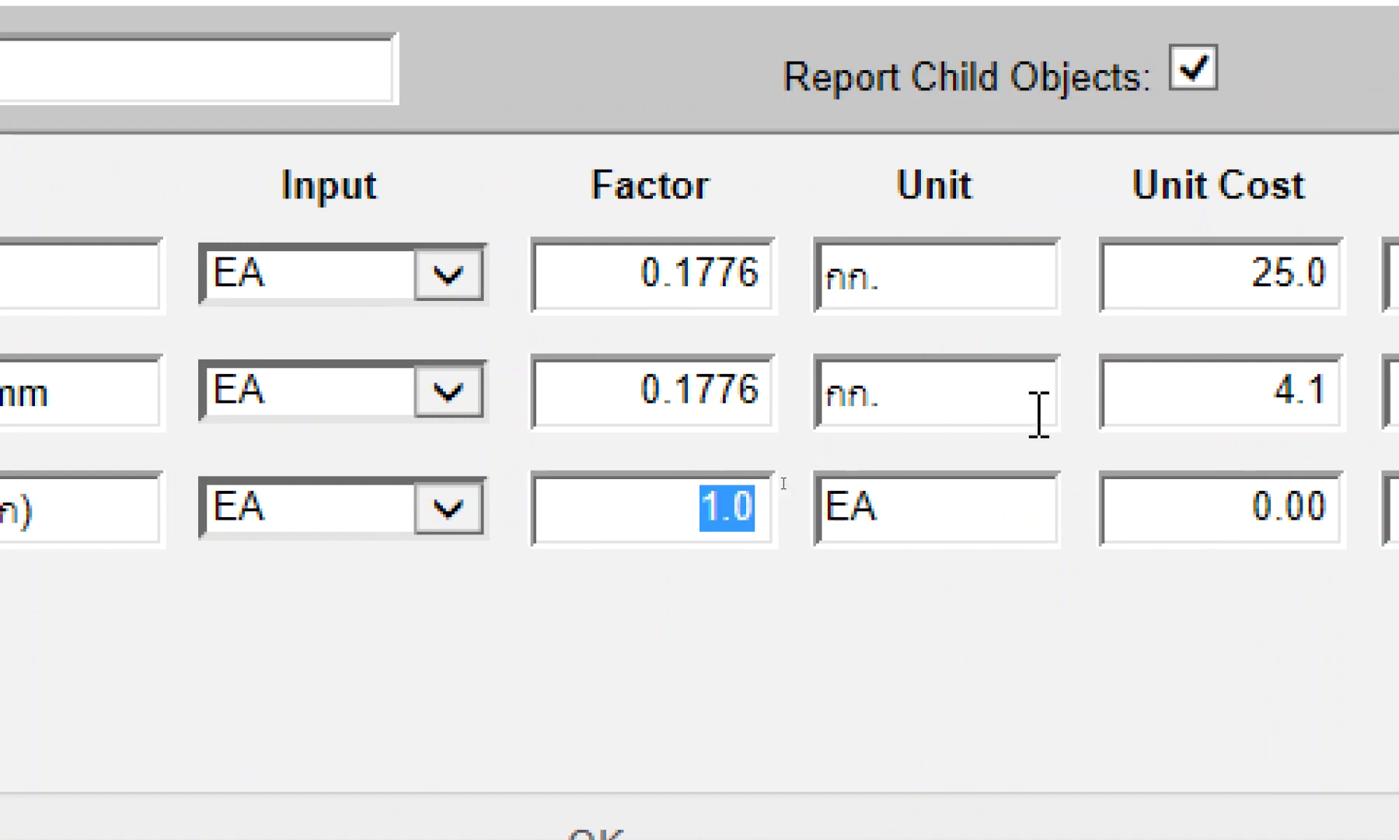
drag(1003, 381, 685, 365)
key(ctrl+c)
double_click(937, 515)
key(ctrl+v)
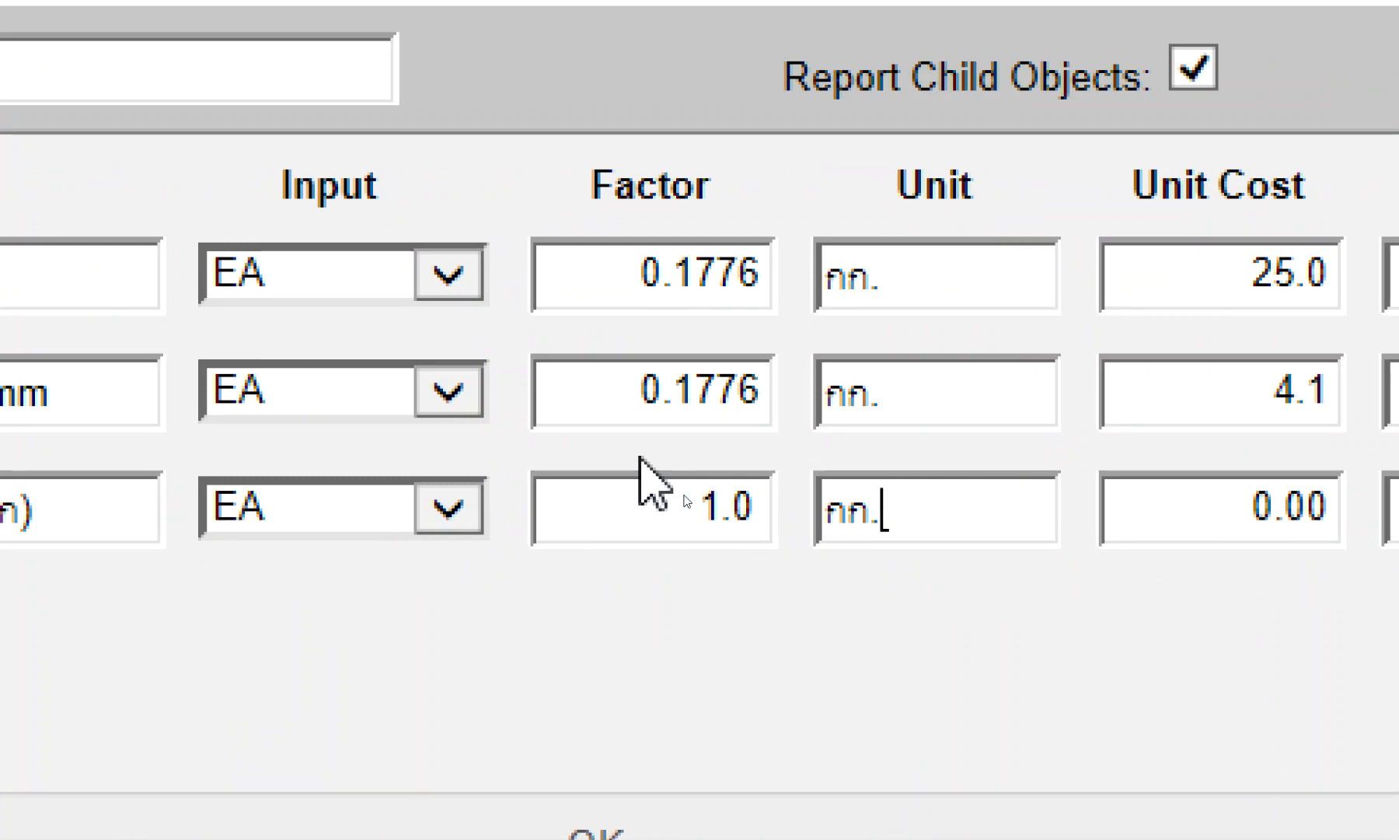
mouse_move(251, 569)
mouse_down()
mouse_move(249, 674)
mouse_move(266, 653)
mouse_up()
drag(319, 583, 311, 634)
drag(352, 583, 342, 634)
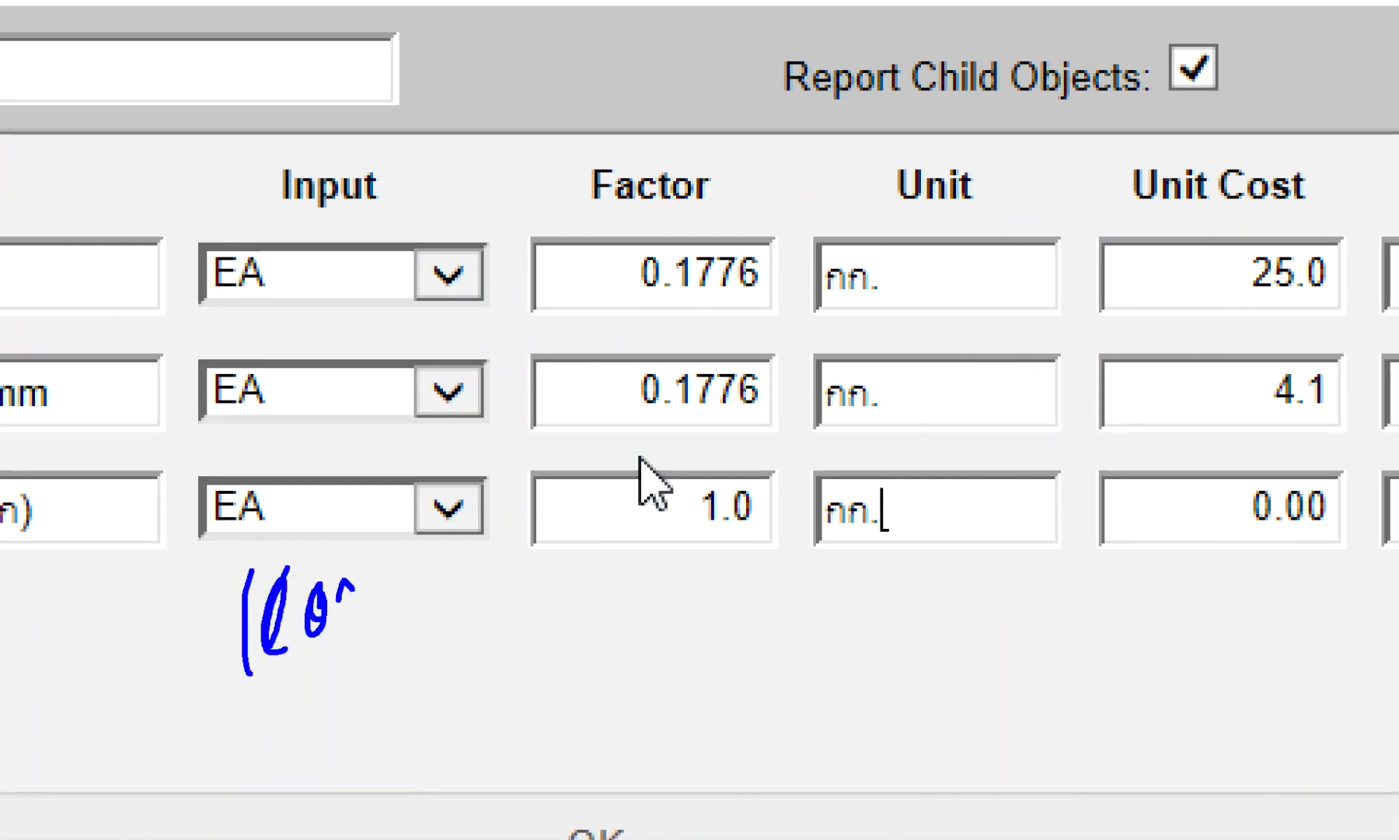
drag(398, 595, 816, 626)
click(874, 573)
drag(880, 572, 902, 644)
drag(919, 614, 991, 546)
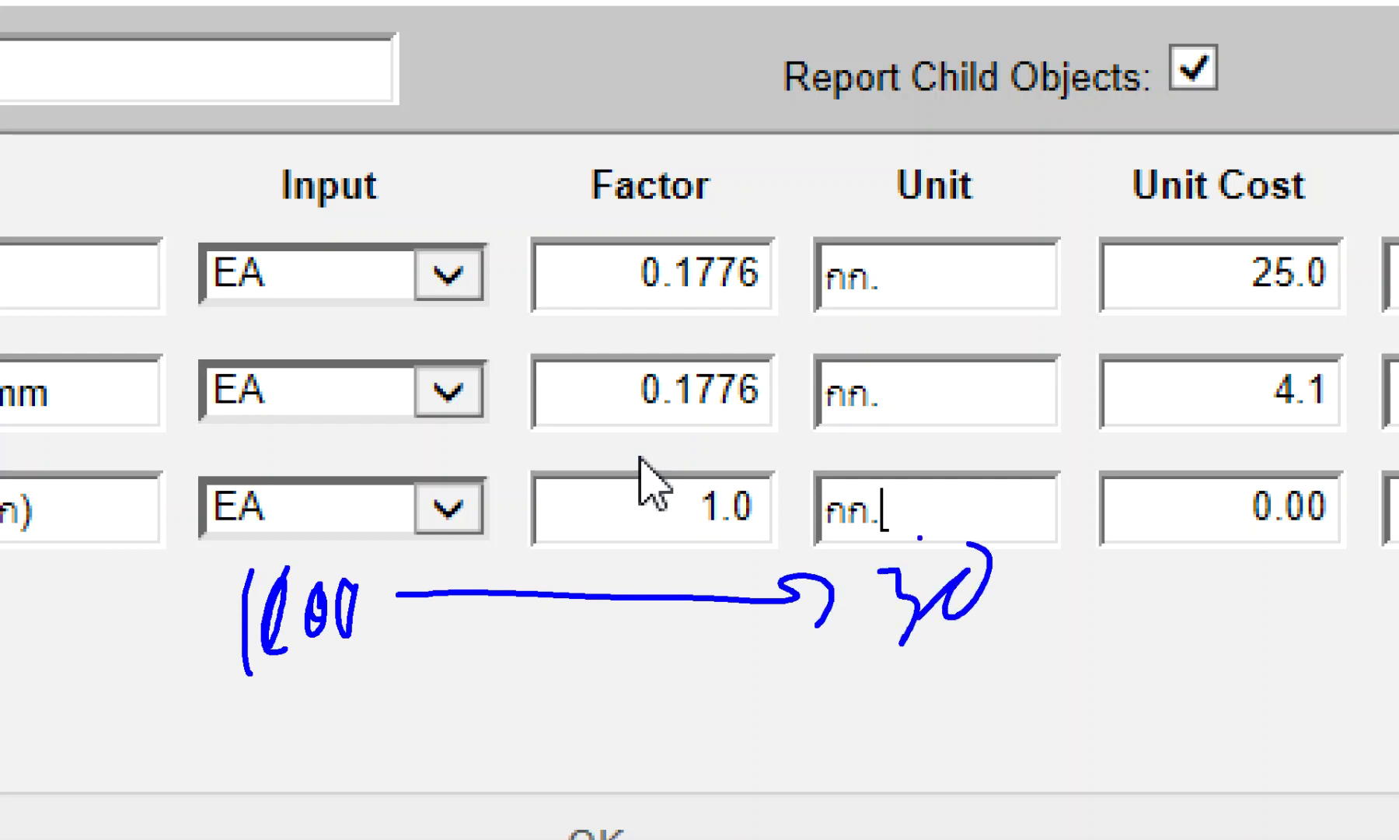
drag(331, 692, 342, 784)
mouse_move(403, 729)
mouse_down()
mouse_move(637, 729)
mouse_move(723, 776)
mouse_up()
mouse_move(856, 688)
mouse_down()
mouse_move(846, 732)
mouse_move(929, 711)
mouse_move(941, 758)
mouse_up()
click(886, 731)
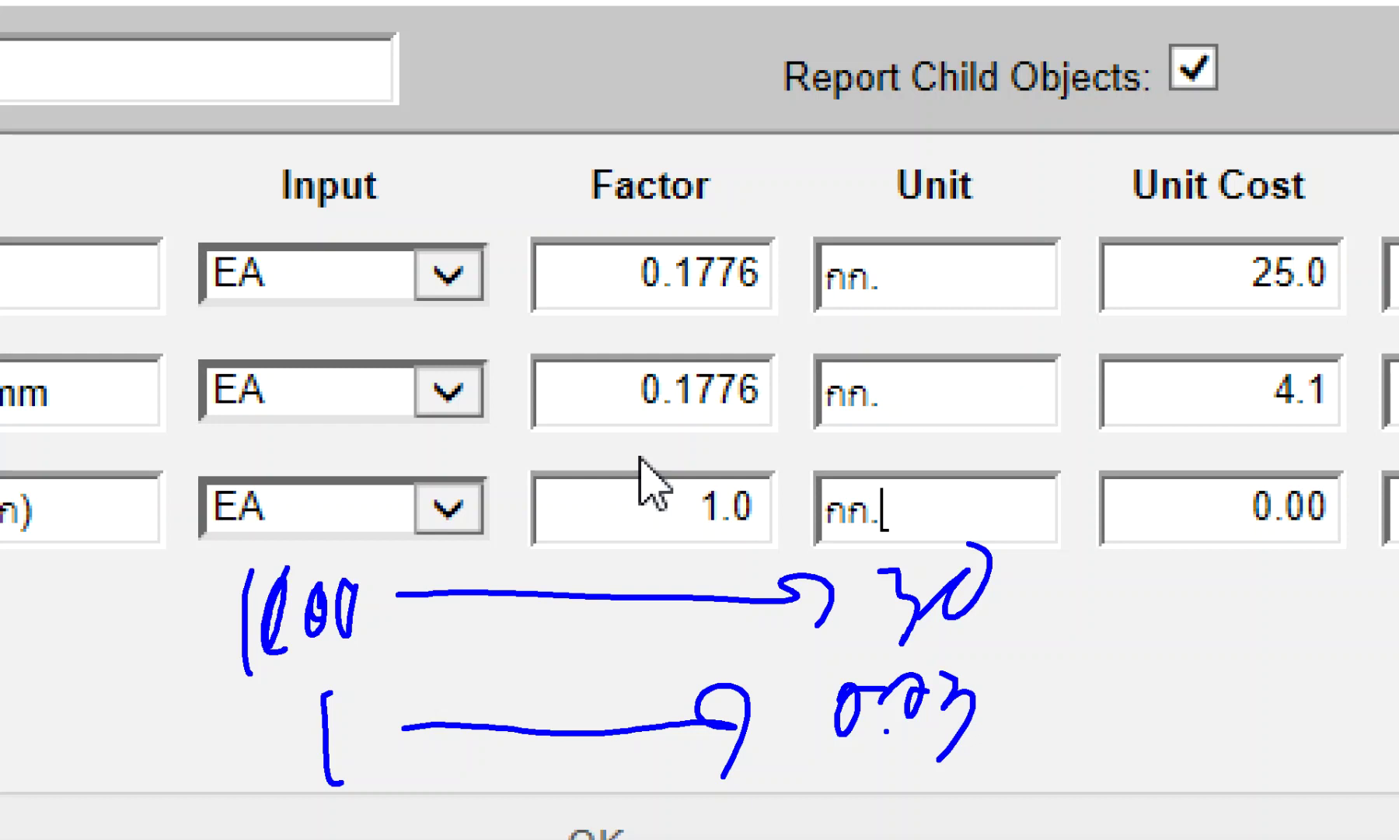
drag(787, 253, 781, 225)
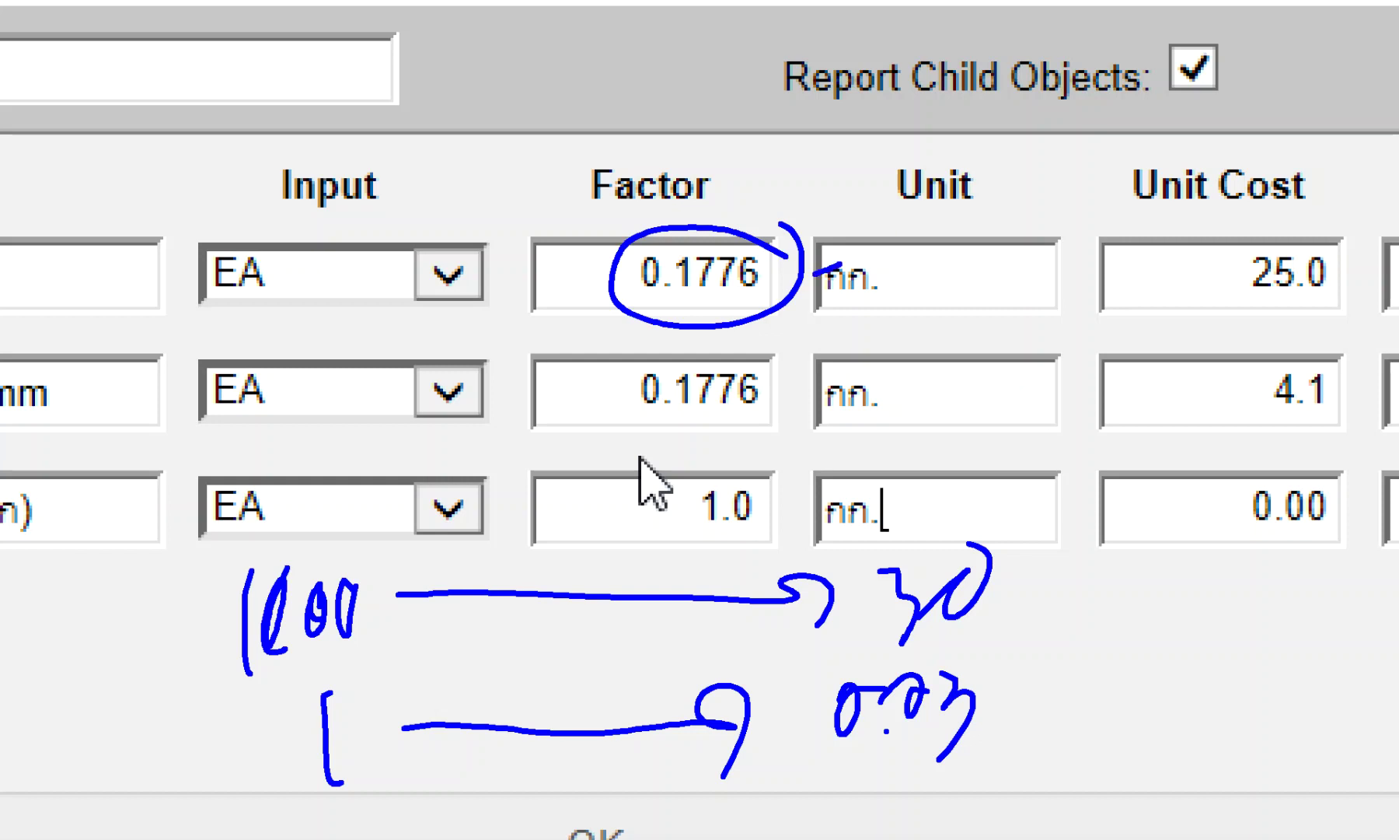
drag(815, 274, 874, 230)
drag(839, 223, 903, 292)
drag(1007, 225, 981, 218)
drag(1000, 278, 1025, 261)
mouse_move(1055, 223)
mouse_down()
mouse_move(1092, 208)
mouse_move(1042, 233)
mouse_move(1062, 332)
mouse_up()
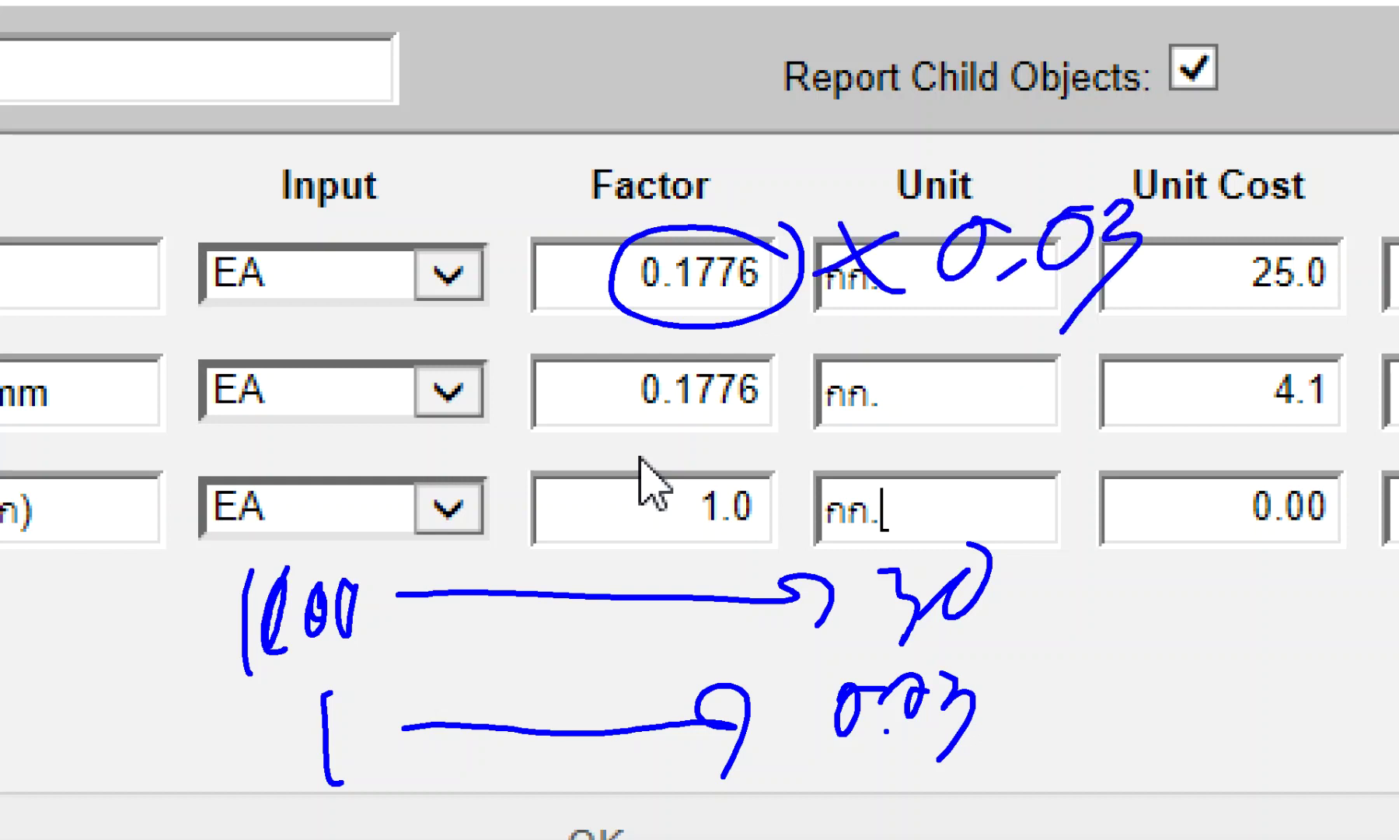
key(Escape)
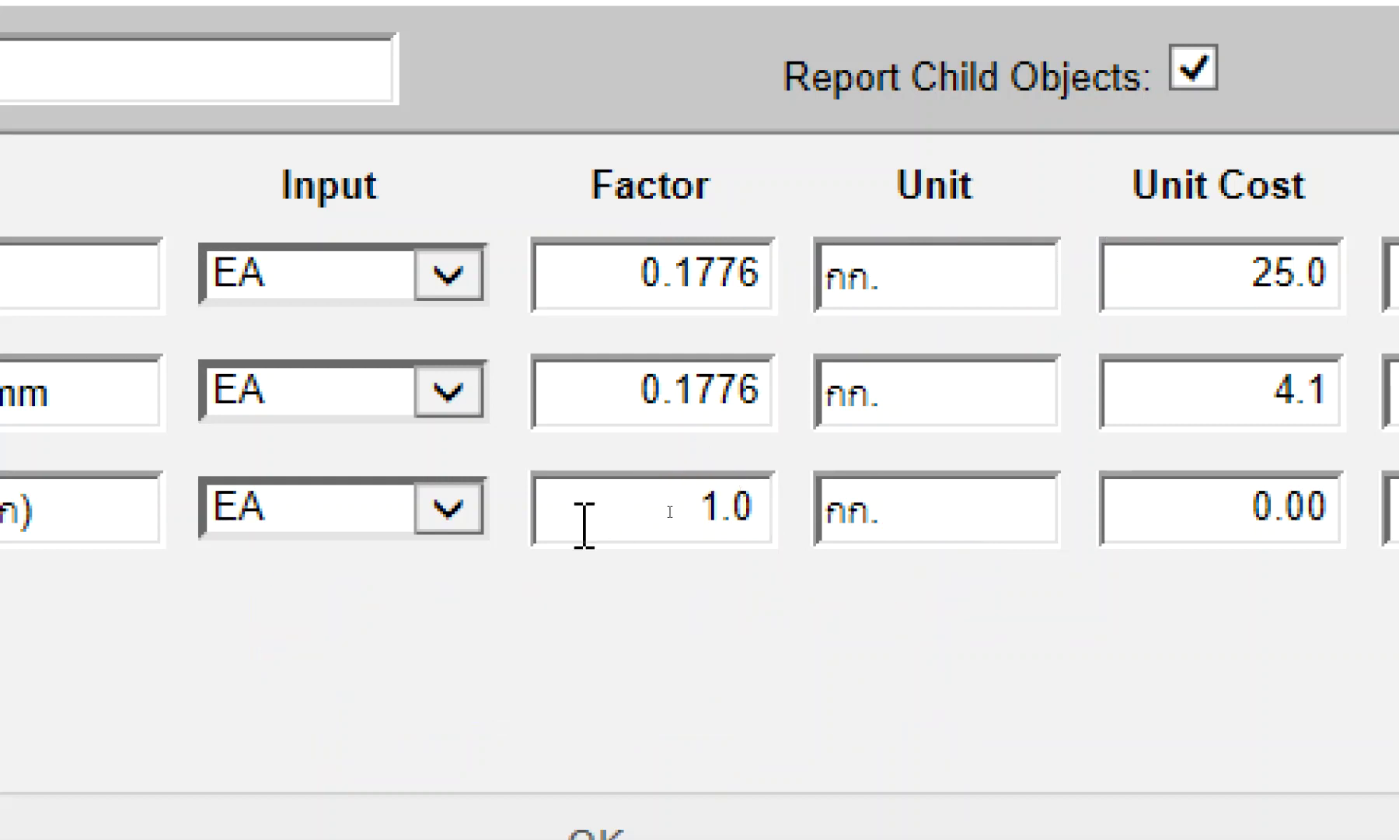
Step: Enter a factor of 0.005328 for the tie-wire row
drag(585, 526, 850, 509)
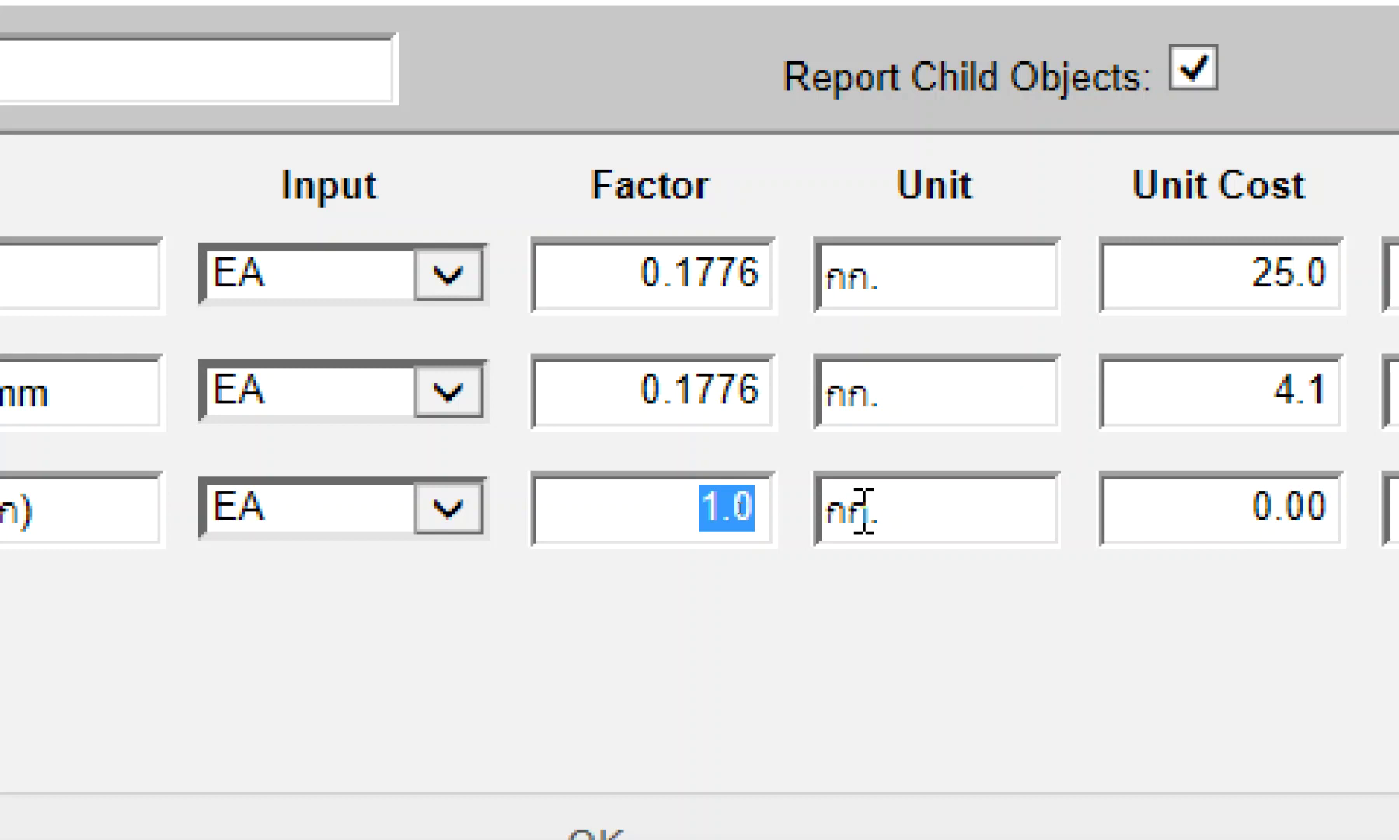
text(ๅ)
key(BackSpace)
text(0.005)
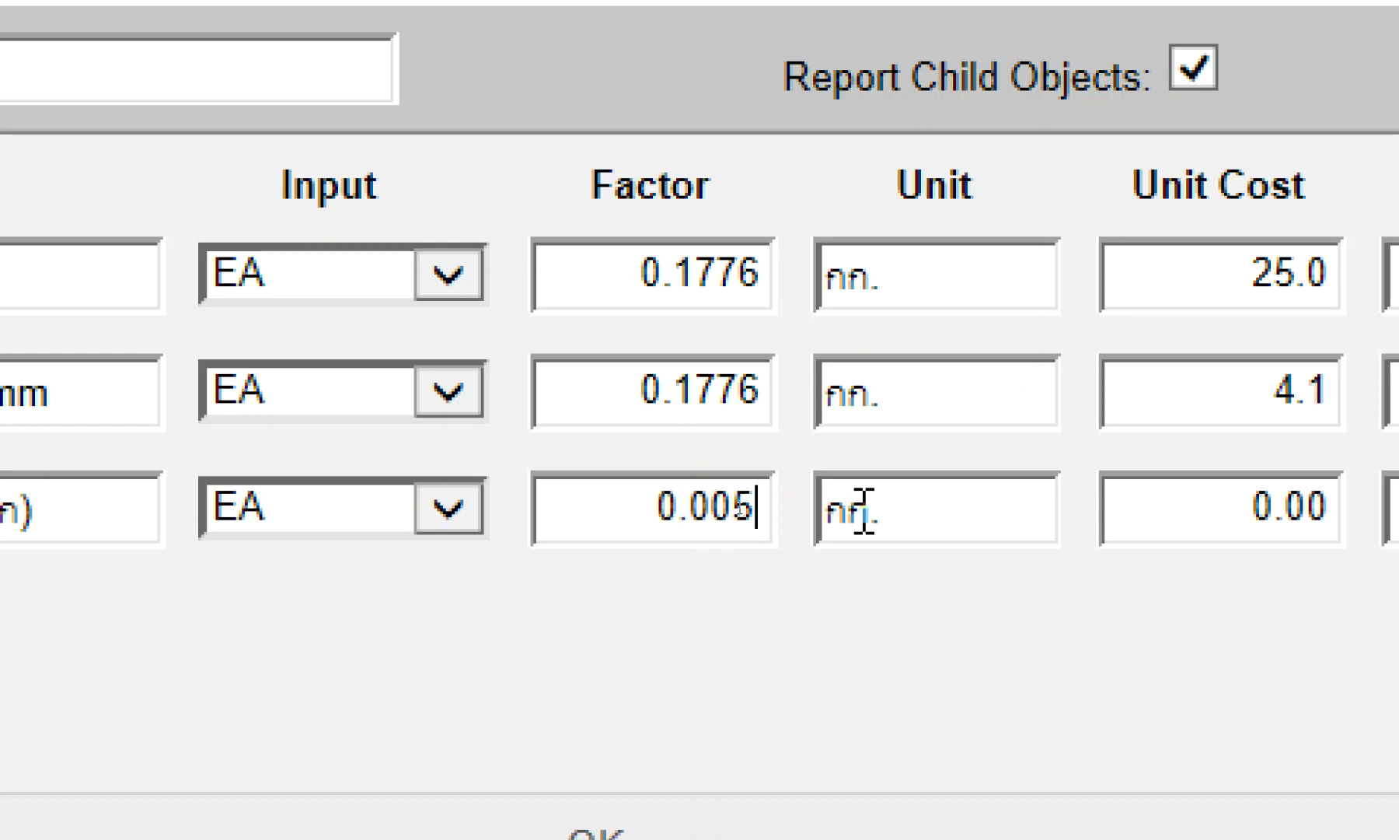
text(32)
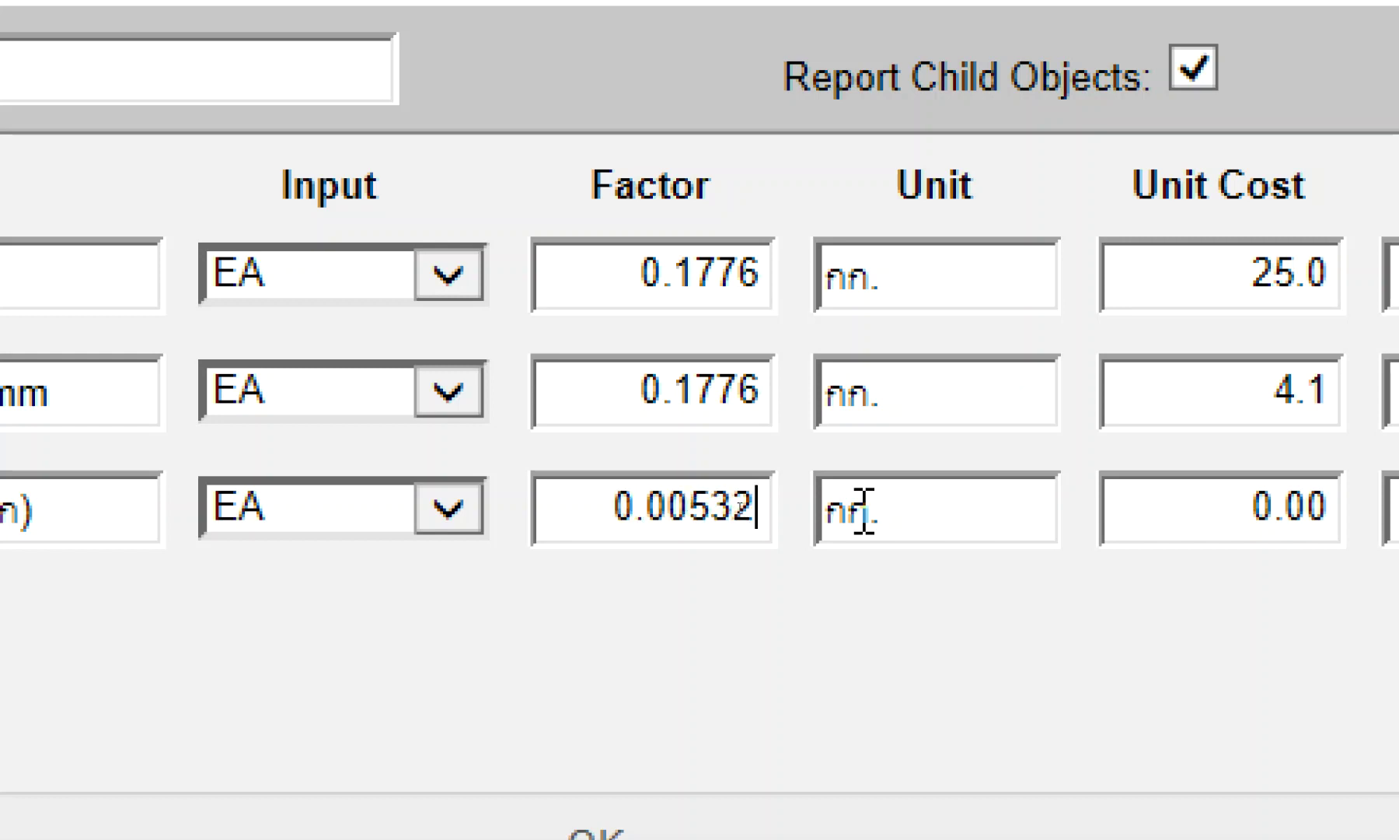
text(8)
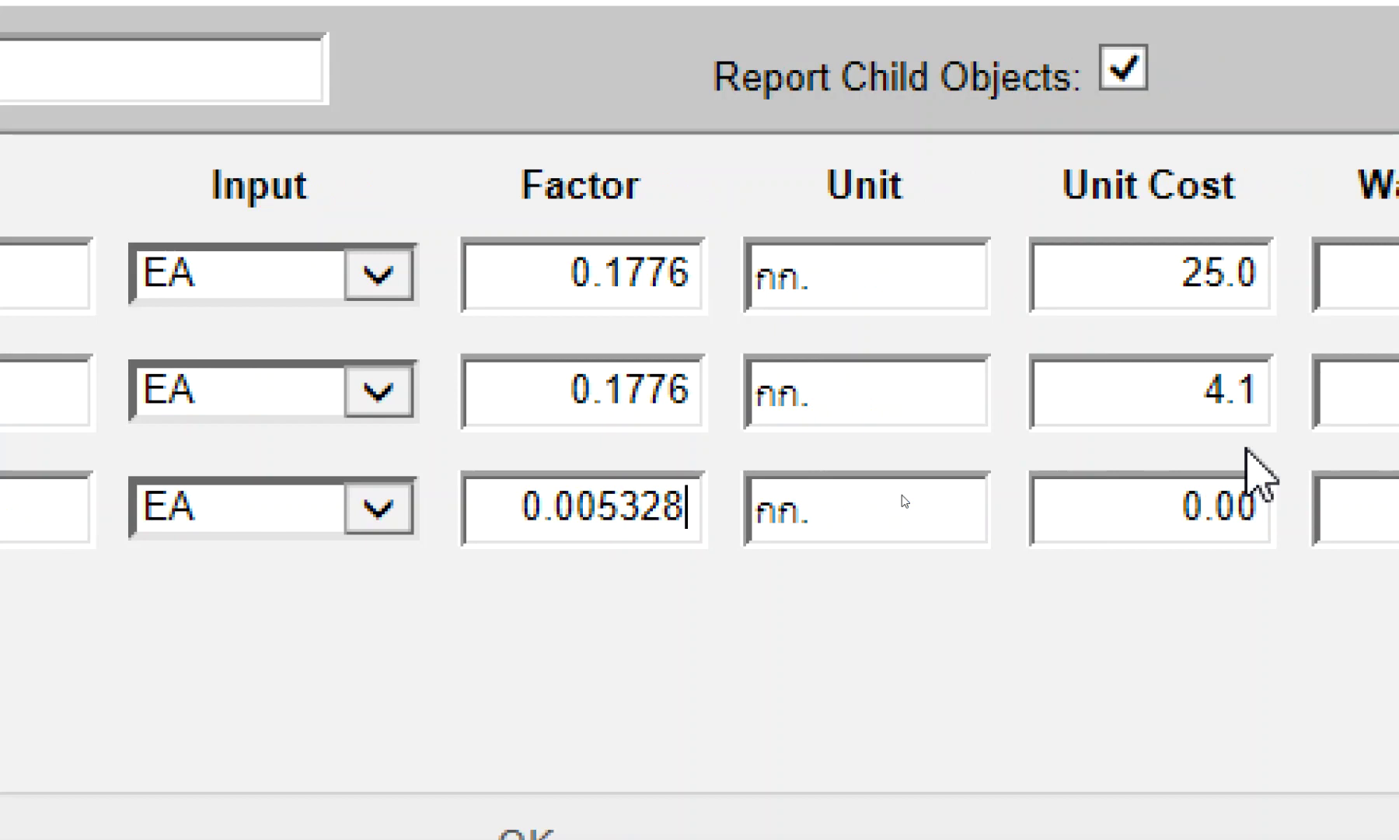
Step: Set the tie-wire unit cost to 30 and confirm the Object Cost Data dialog
drag(656, 509, 790, 511)
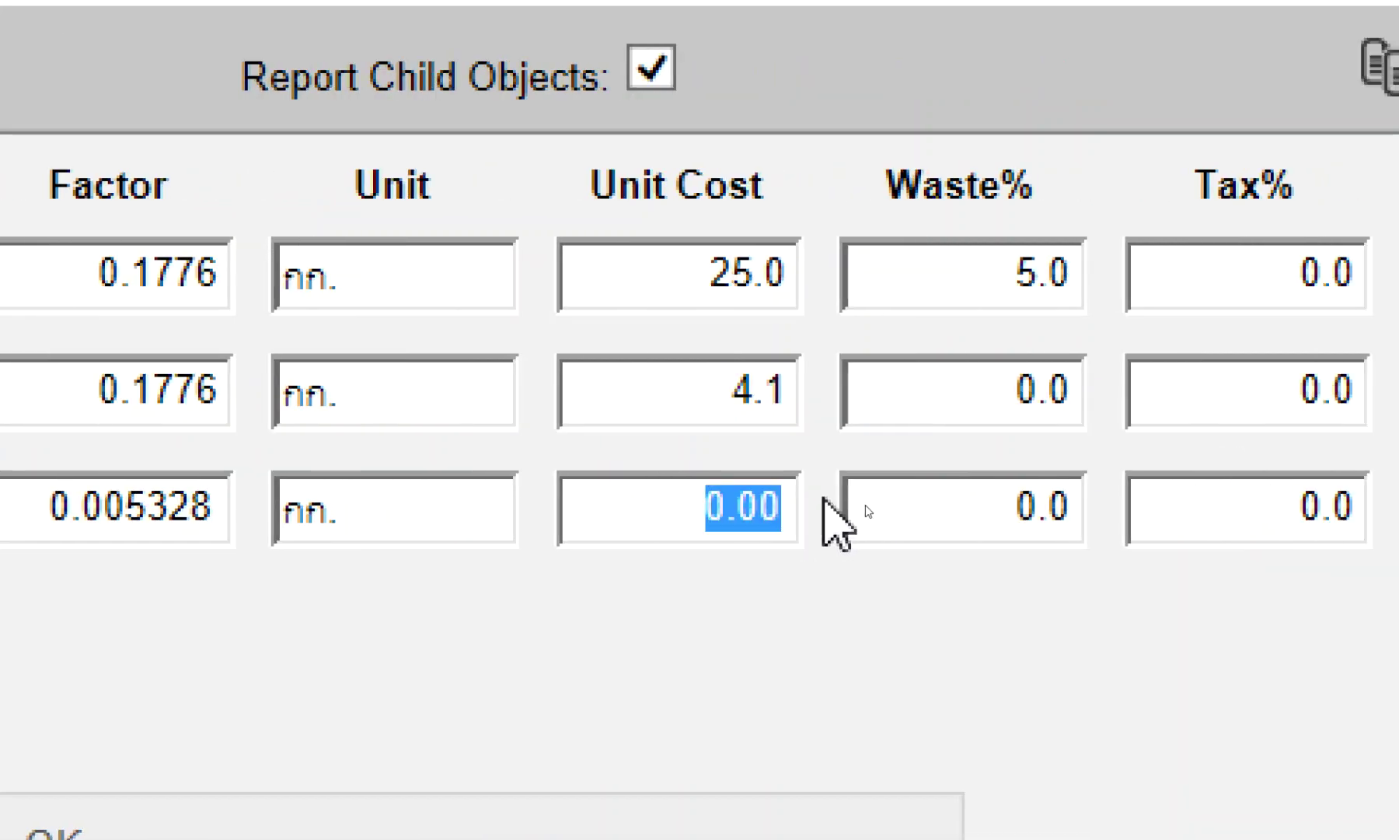
key(BackSpace)
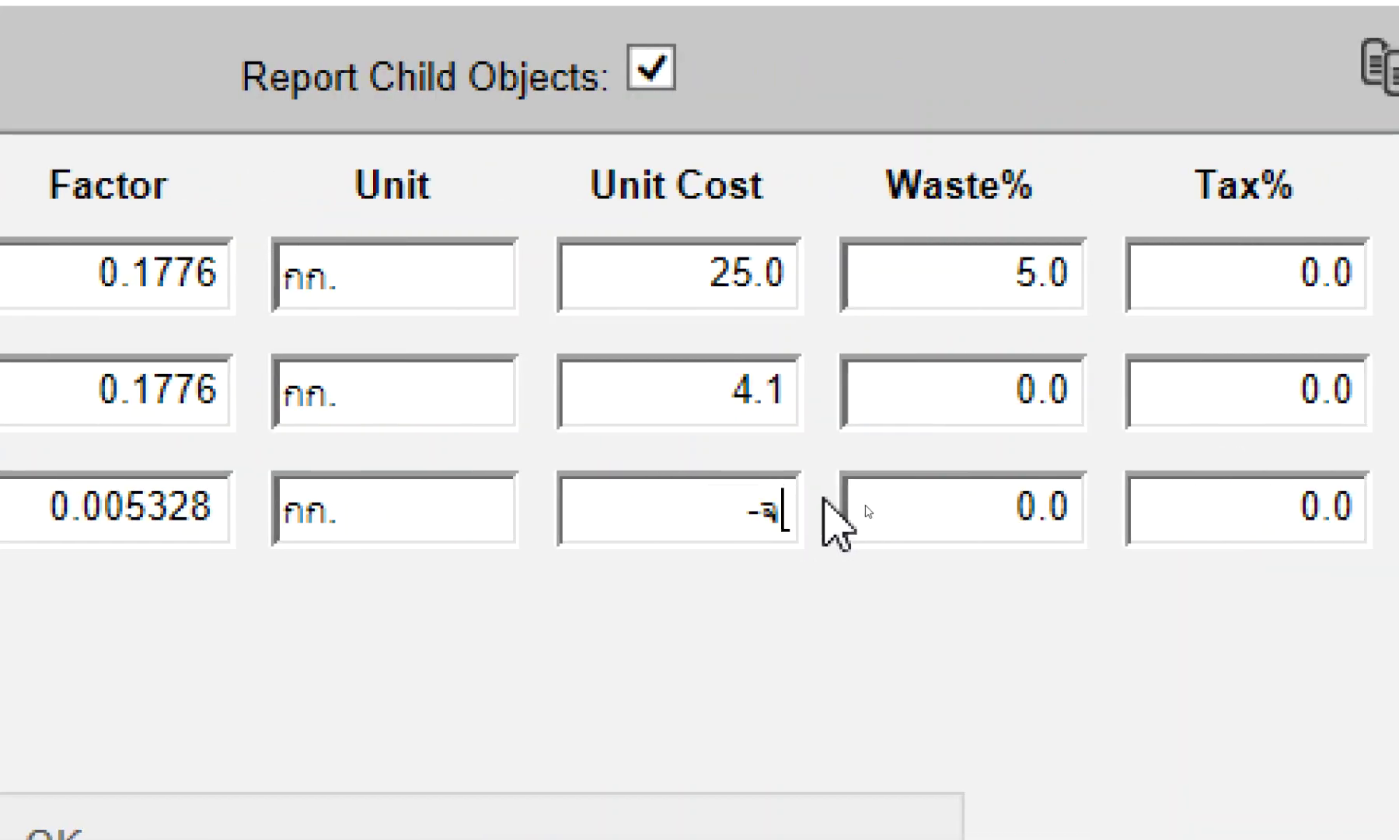
text(35)
key(BackSpace)
text(0)
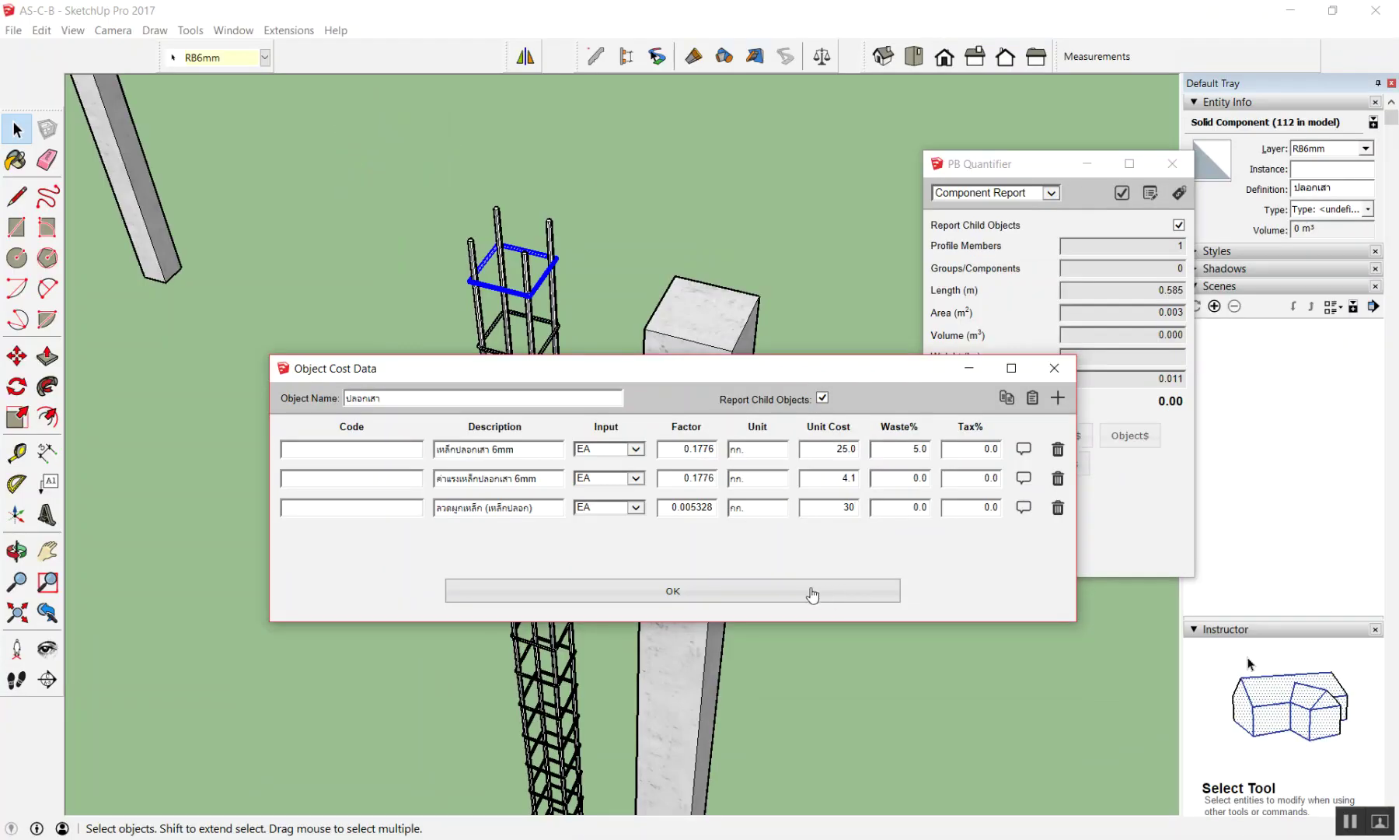
click(797, 593)
click(598, 264)
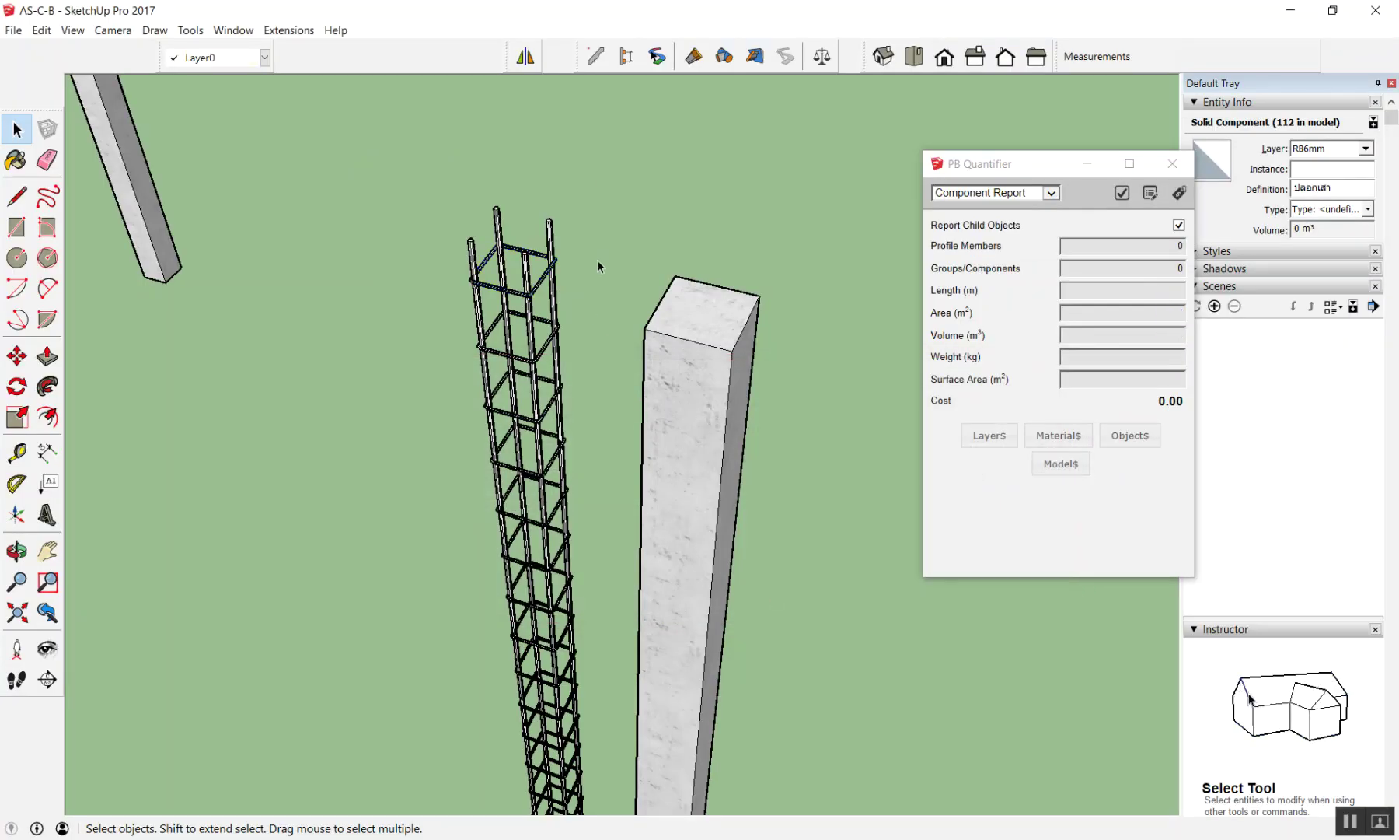
Step: Zoom into the cage and select one ปลอกเสา stirrup, showing cost 5.55 for 0.585 m
scroll(537, 233, up, 3)
scroll(505, 257, down, 3)
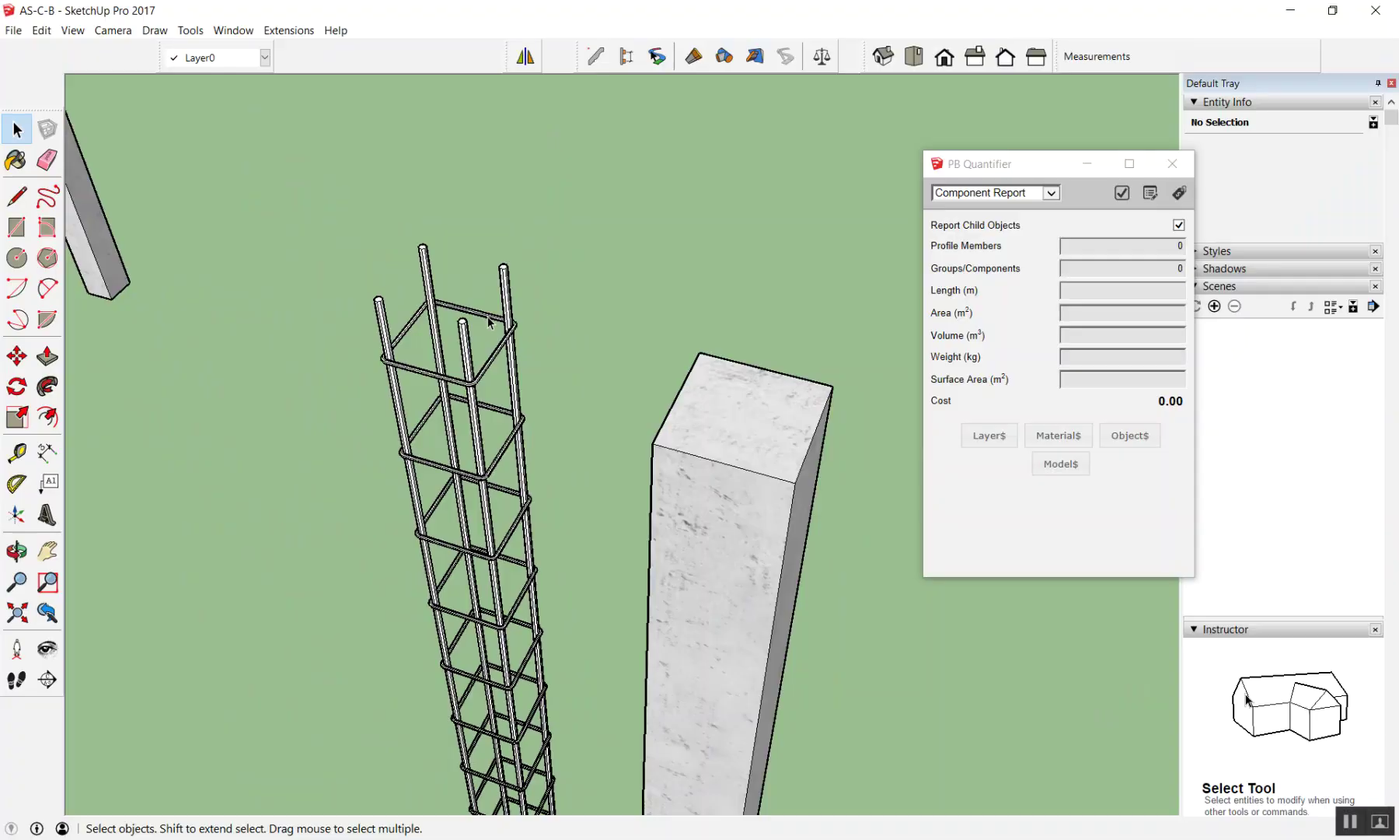
scroll(513, 317, up, 3)
scroll(513, 318, up, 3)
click(513, 317)
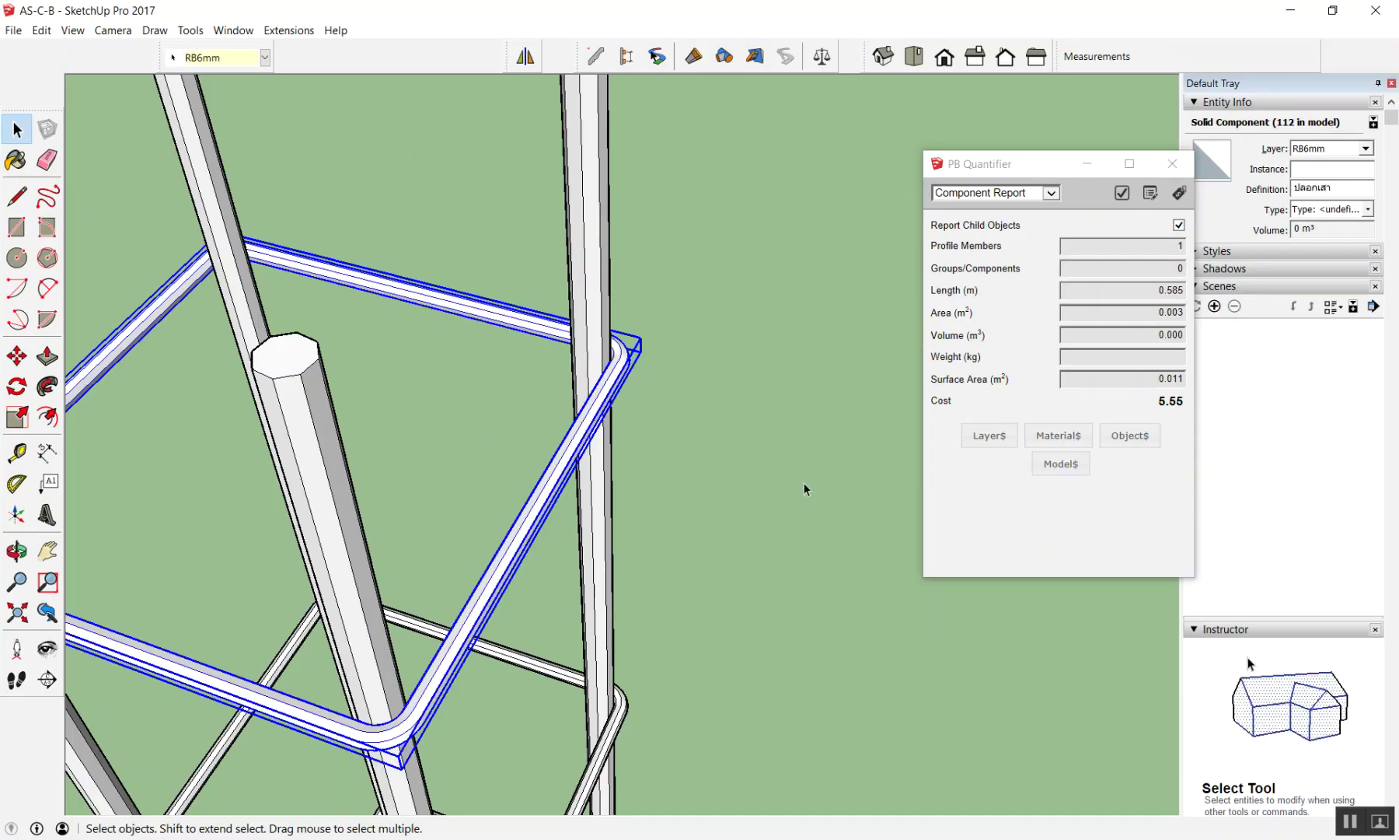
Step: Window-select the whole table frame to read its total cost of 10,951.66
scroll(804, 484, down, 5)
scroll(606, 402, down, 3)
scroll(618, 475, down, 2)
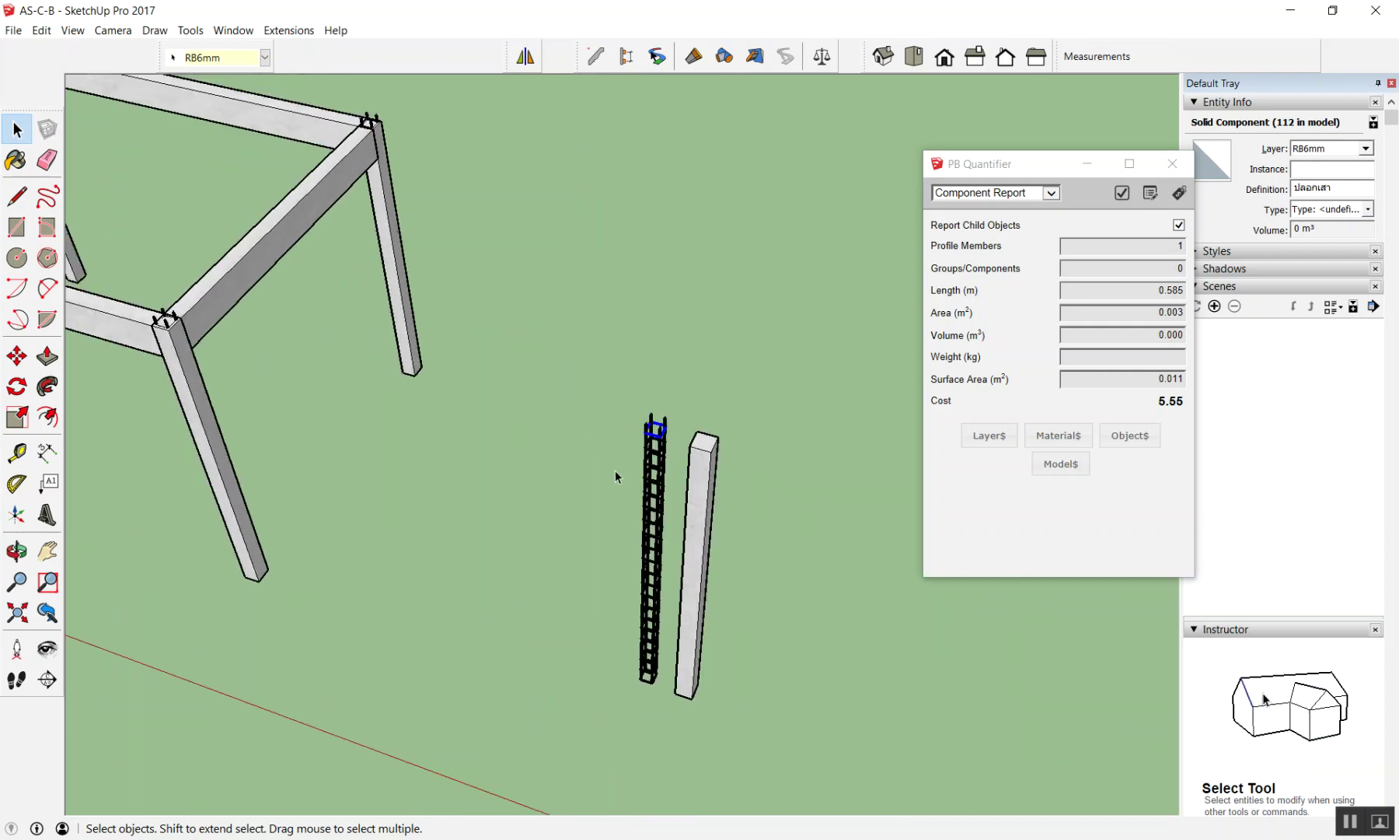
scroll(703, 472, down, 5)
scroll(381, 306, up, 2)
scroll(285, 294, up, 2)
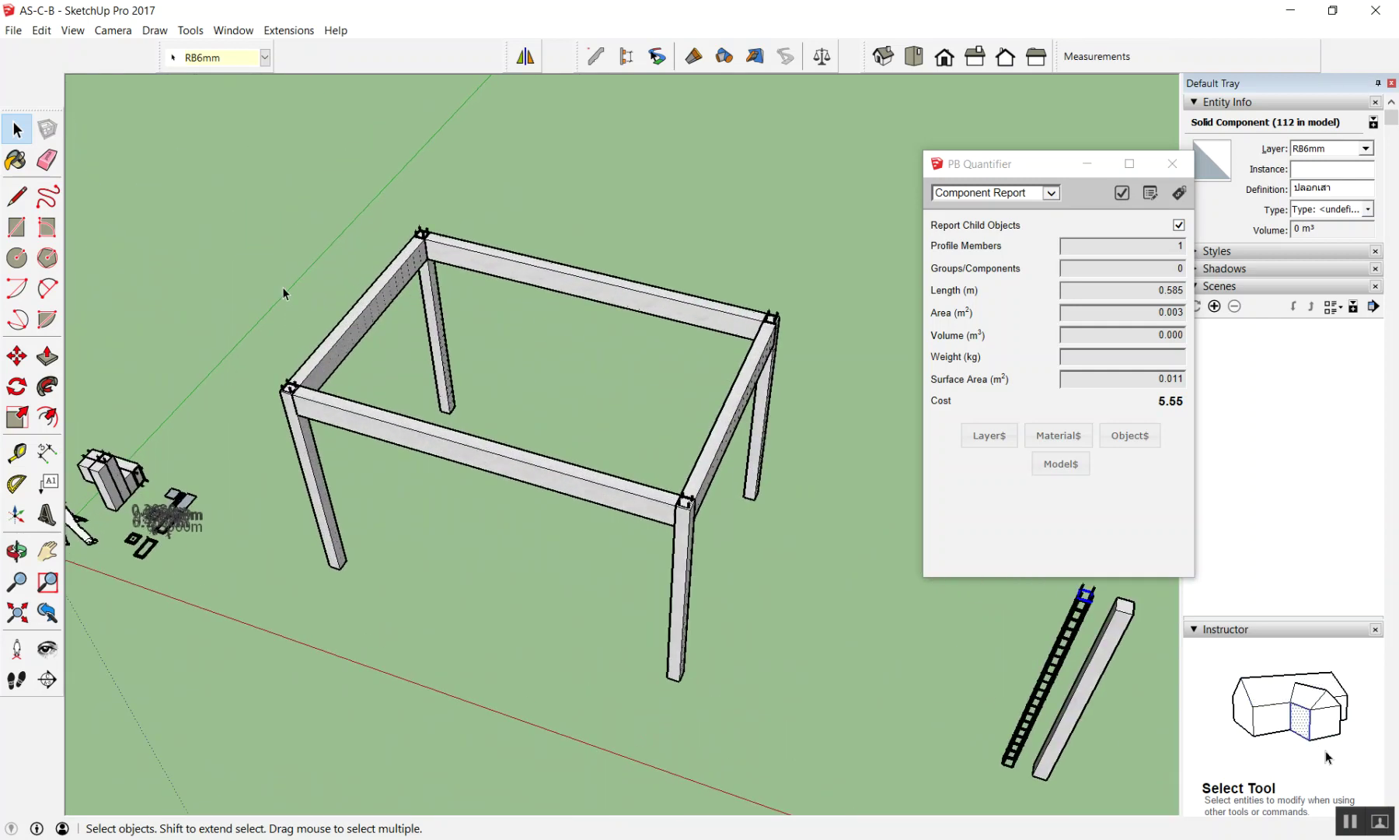
scroll(237, 164, up, 2)
drag(237, 164, 900, 801)
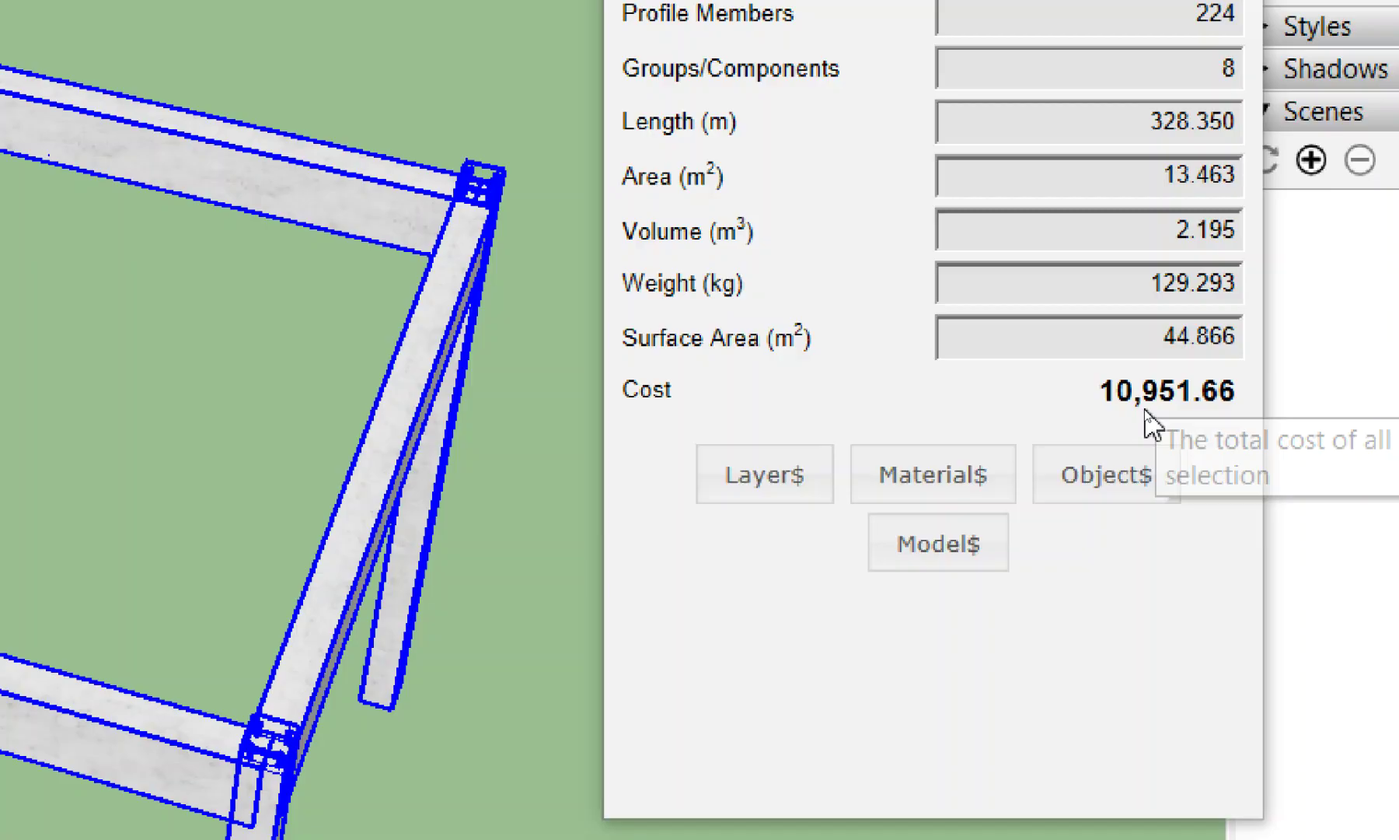
Step: Check a single stirrup rung, clear the selection, orbit slightly, and bring up the Layers list
scroll(545, 384, down, 2)
scroll(530, 461, down, 2)
scroll(773, 535, up, 2)
scroll(553, 505, down, 1)
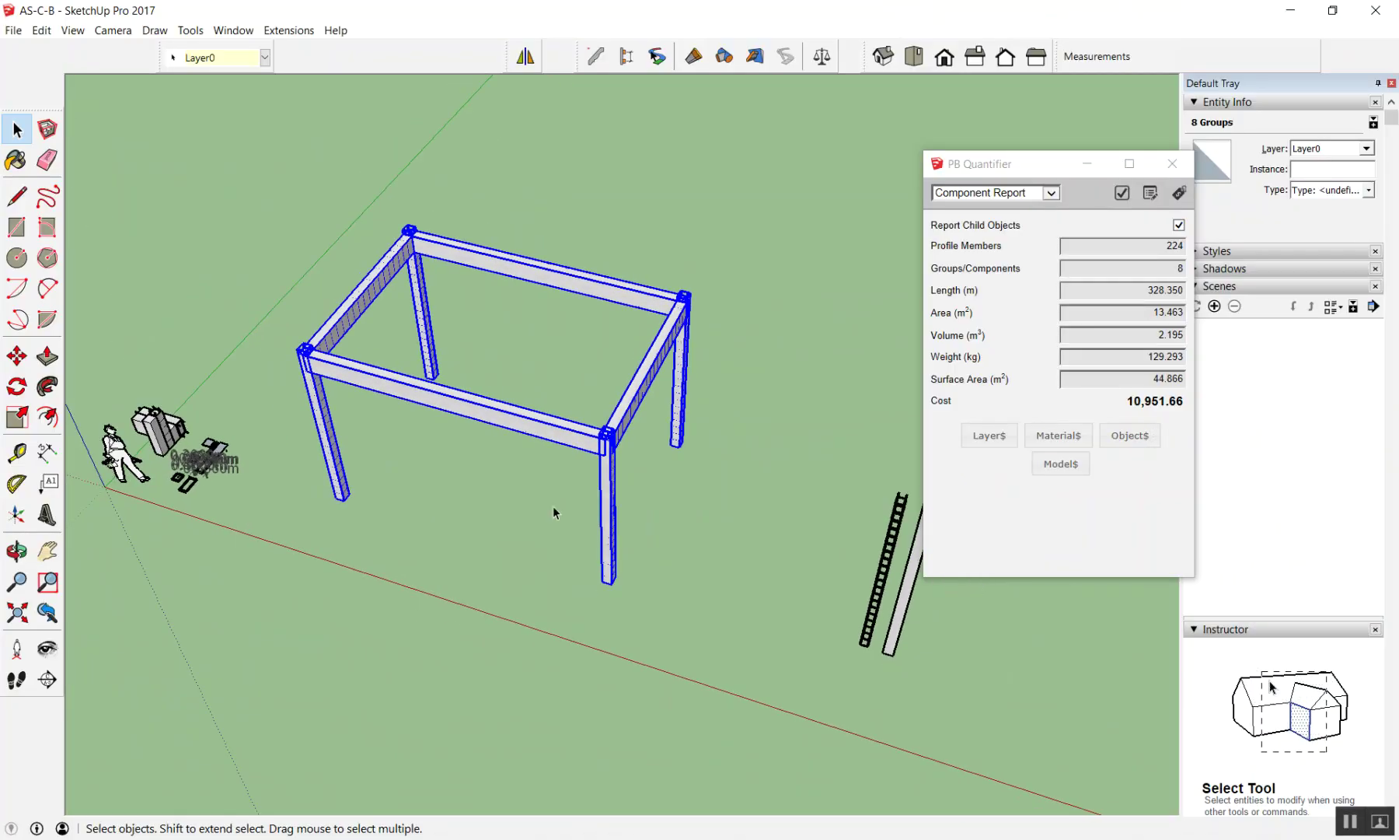
scroll(712, 481, down, 1)
scroll(594, 415, up, 2)
scroll(857, 573, up, 1)
scroll(984, 607, up, 2)
click(984, 607)
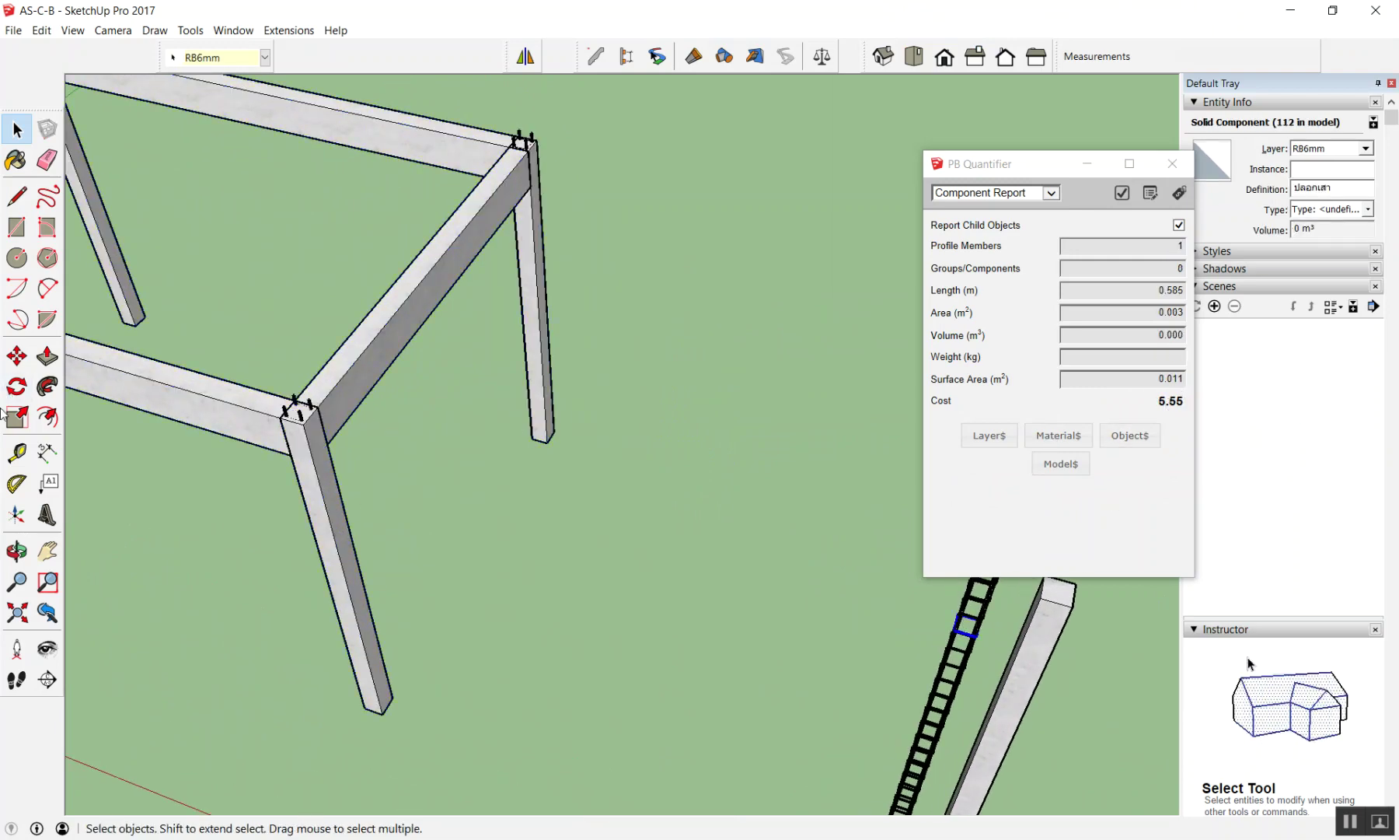
scroll(70, 441, down, 1)
drag(517, 465, 596, 540)
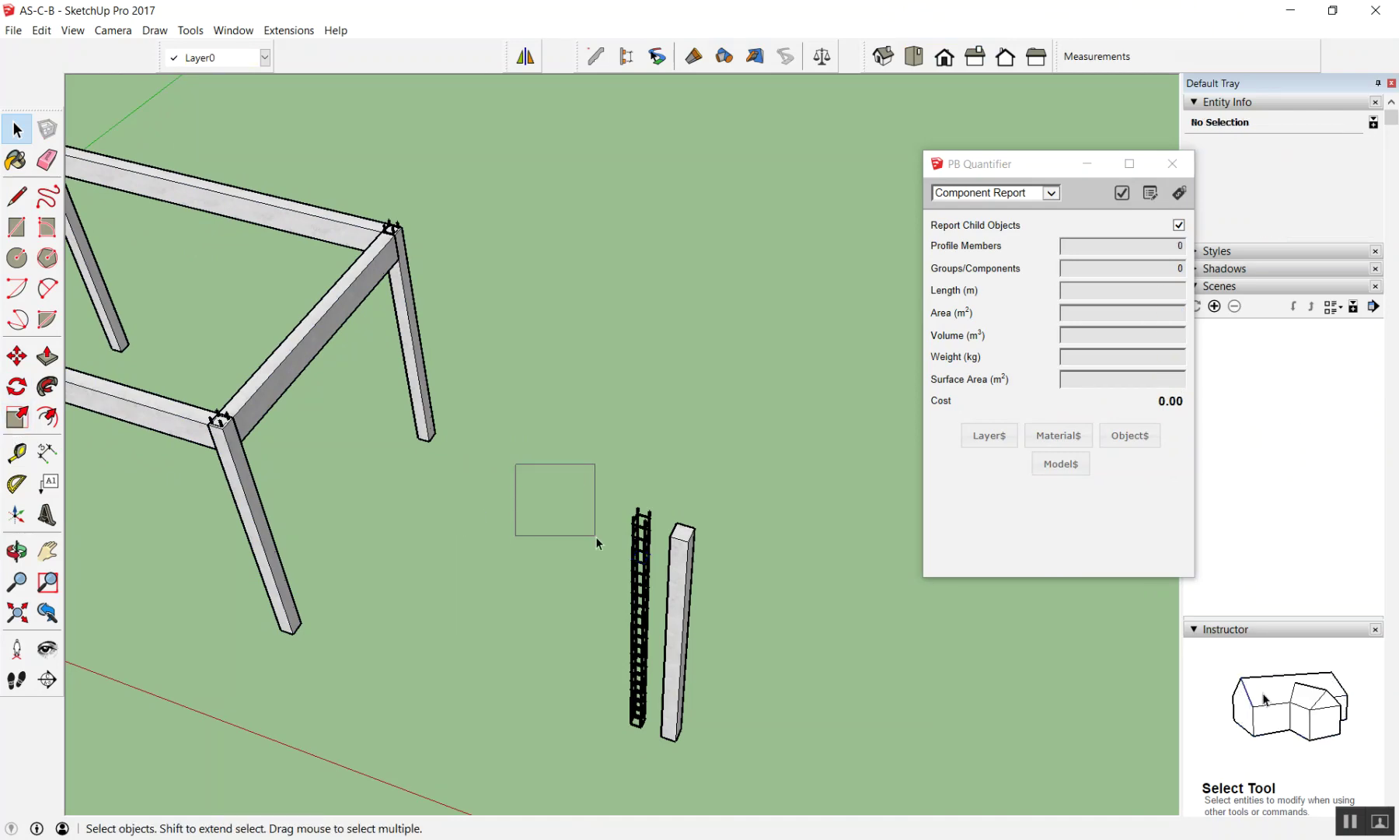
mouse_move(596, 541)
middle_down()
mouse_move(714, 644)
mouse_move(738, 639)
middle_up()
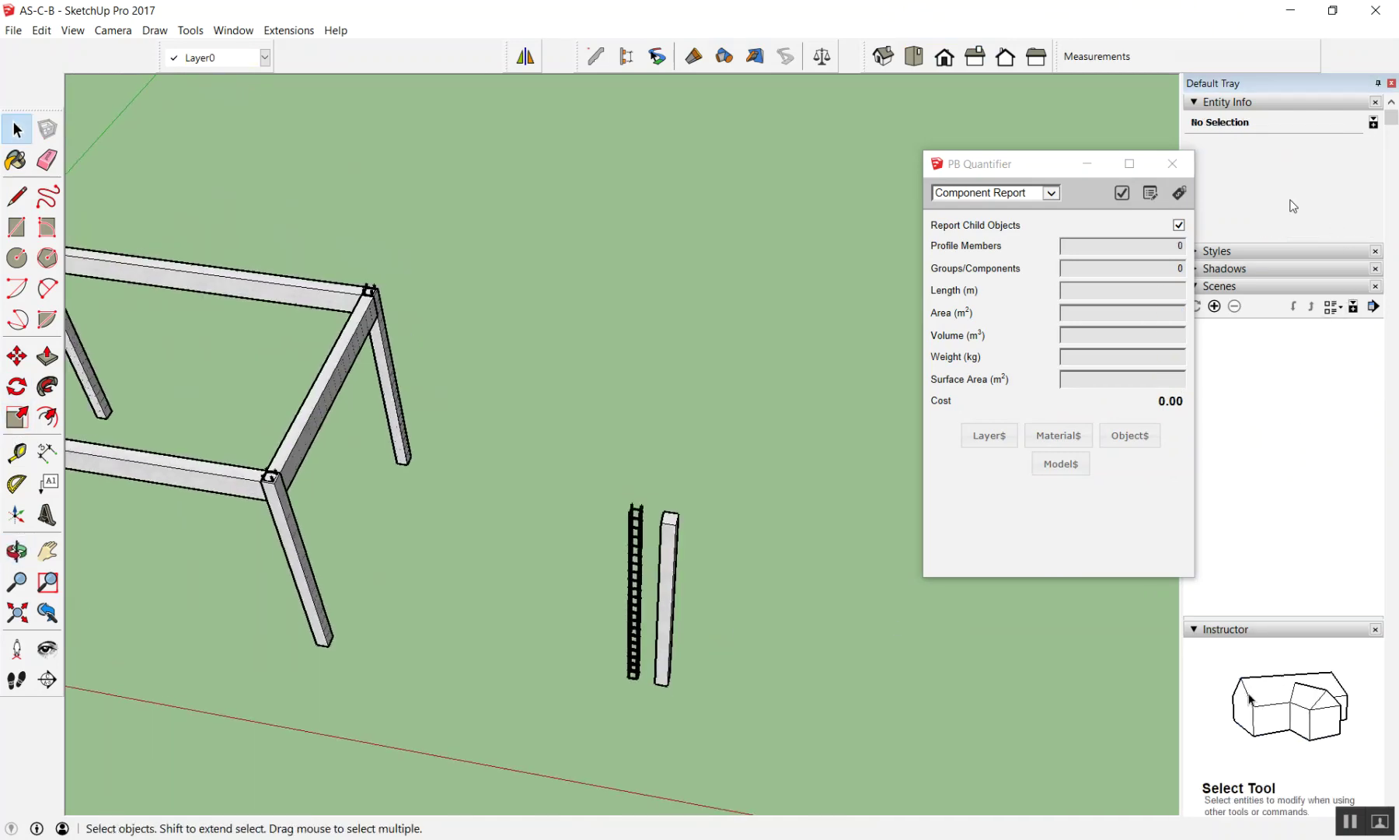
key(l)
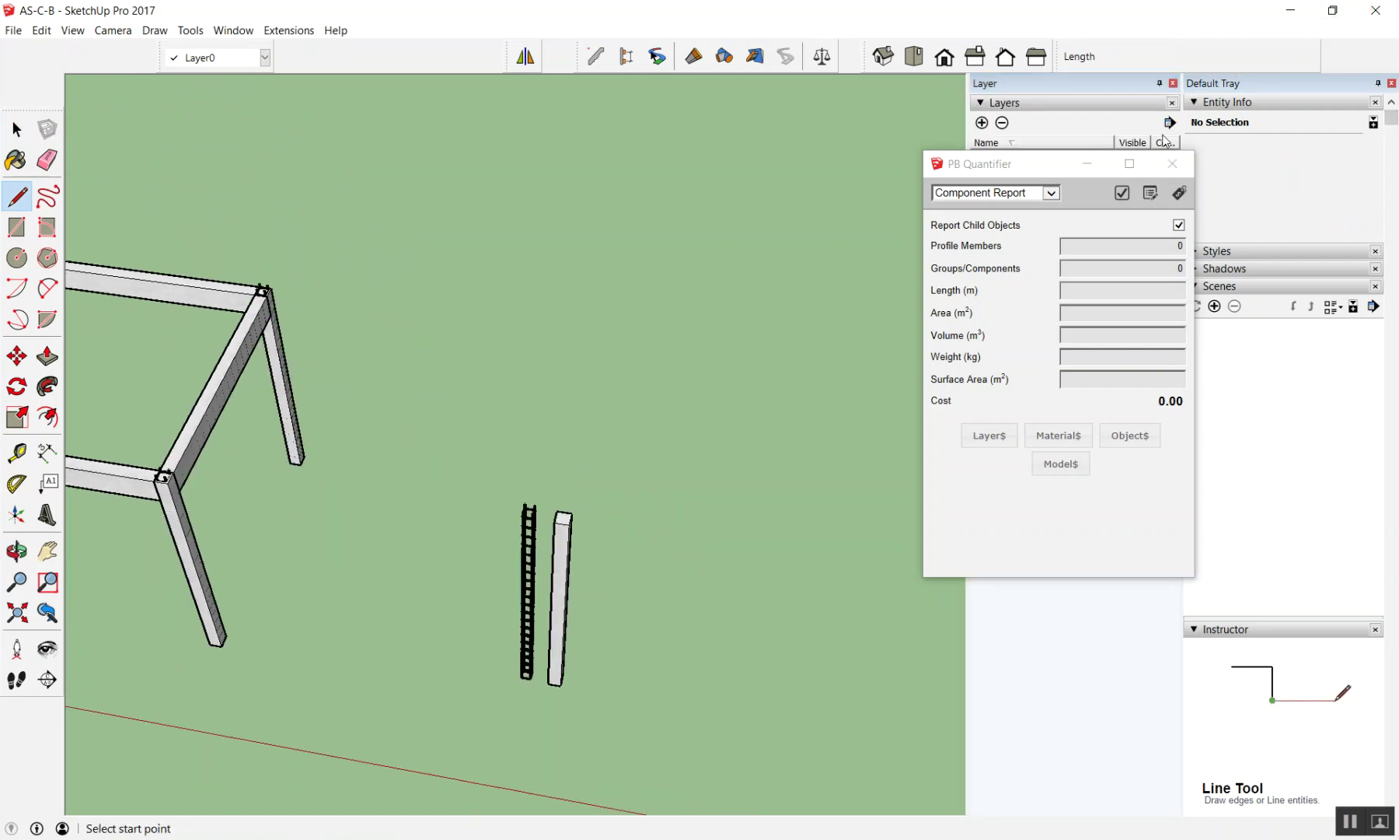
Step: Hide the DB12mm, คาน คสล. and เสา คสล. layers in the expanded Layers panel
click(1377, 83)
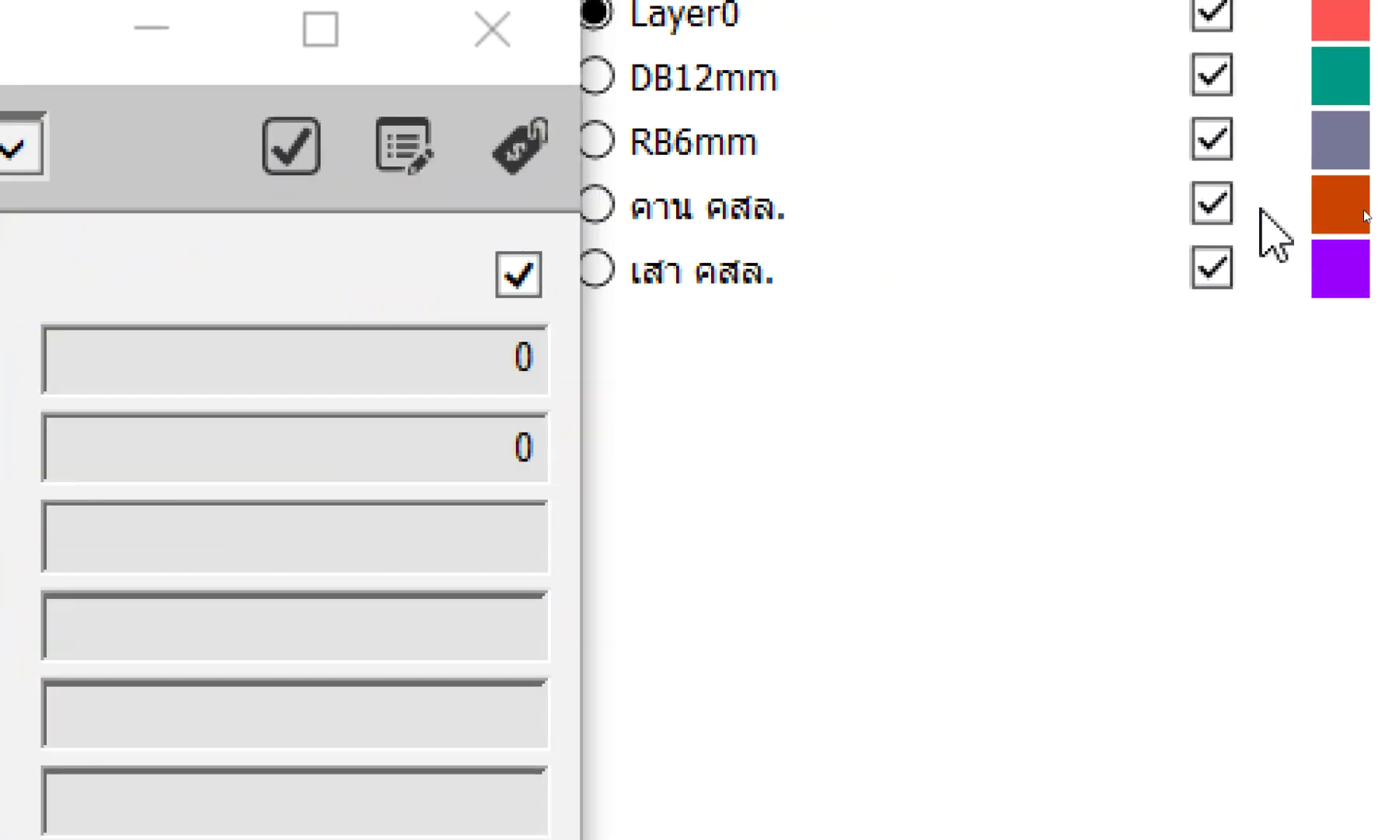
click(1195, 97)
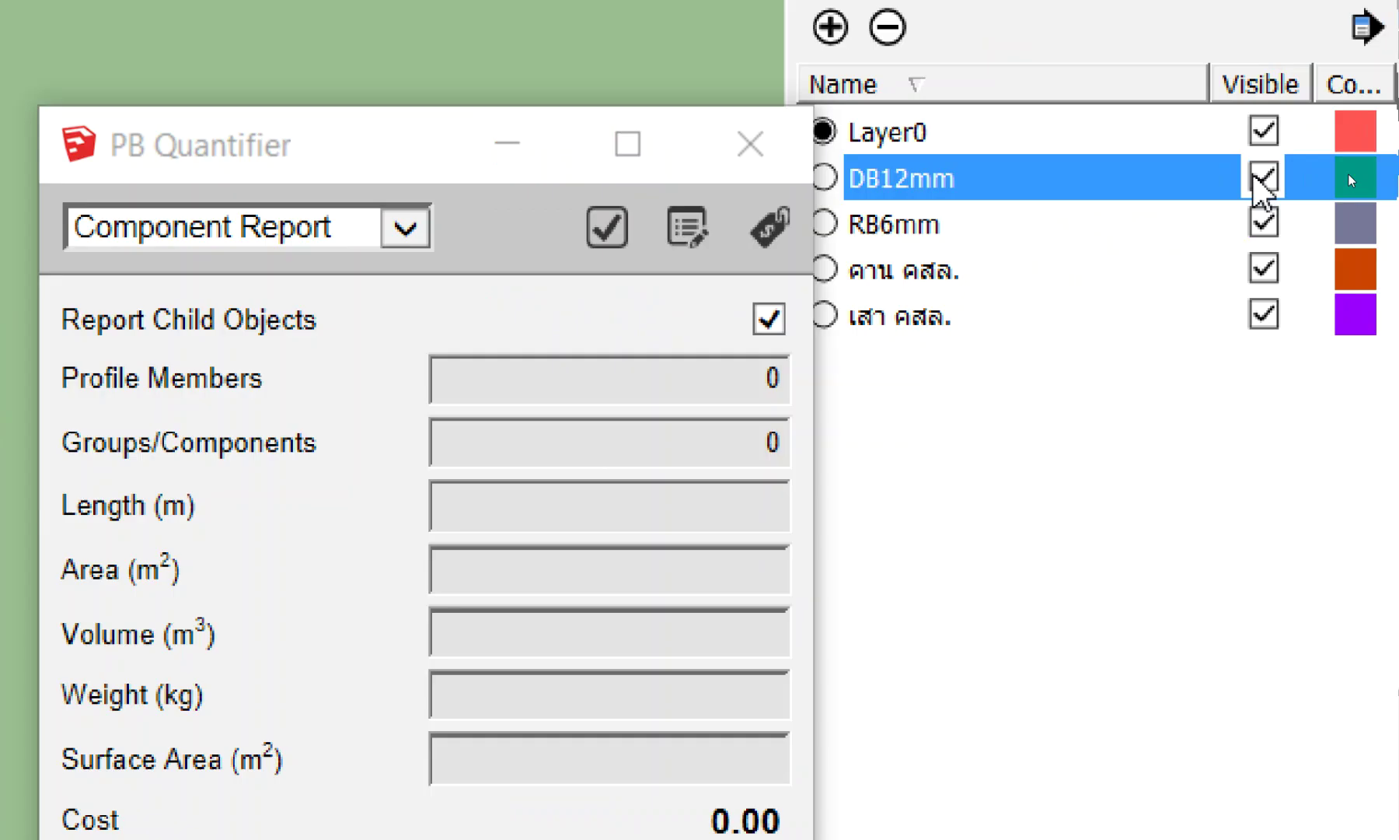
click(1352, 175)
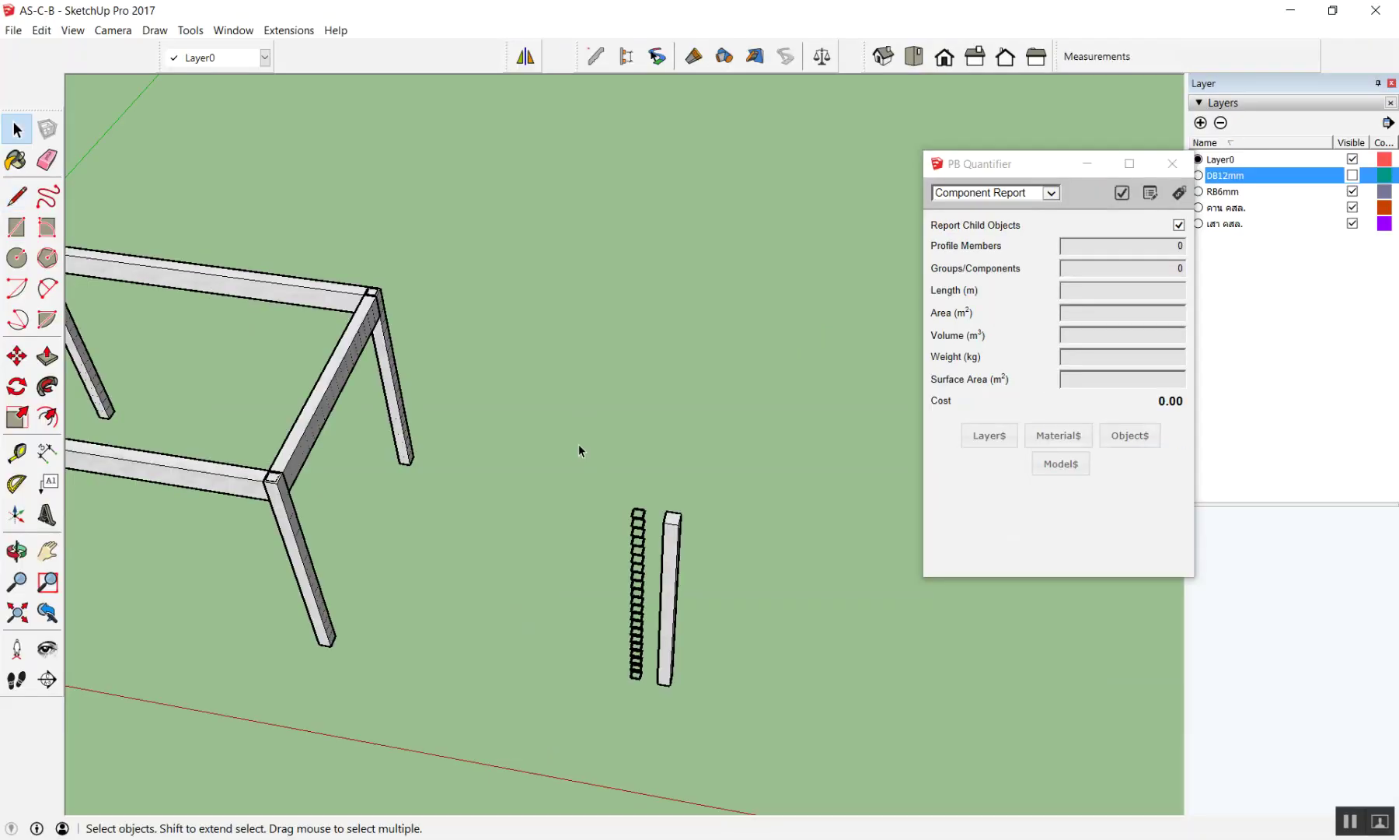
scroll(594, 474, down, 3)
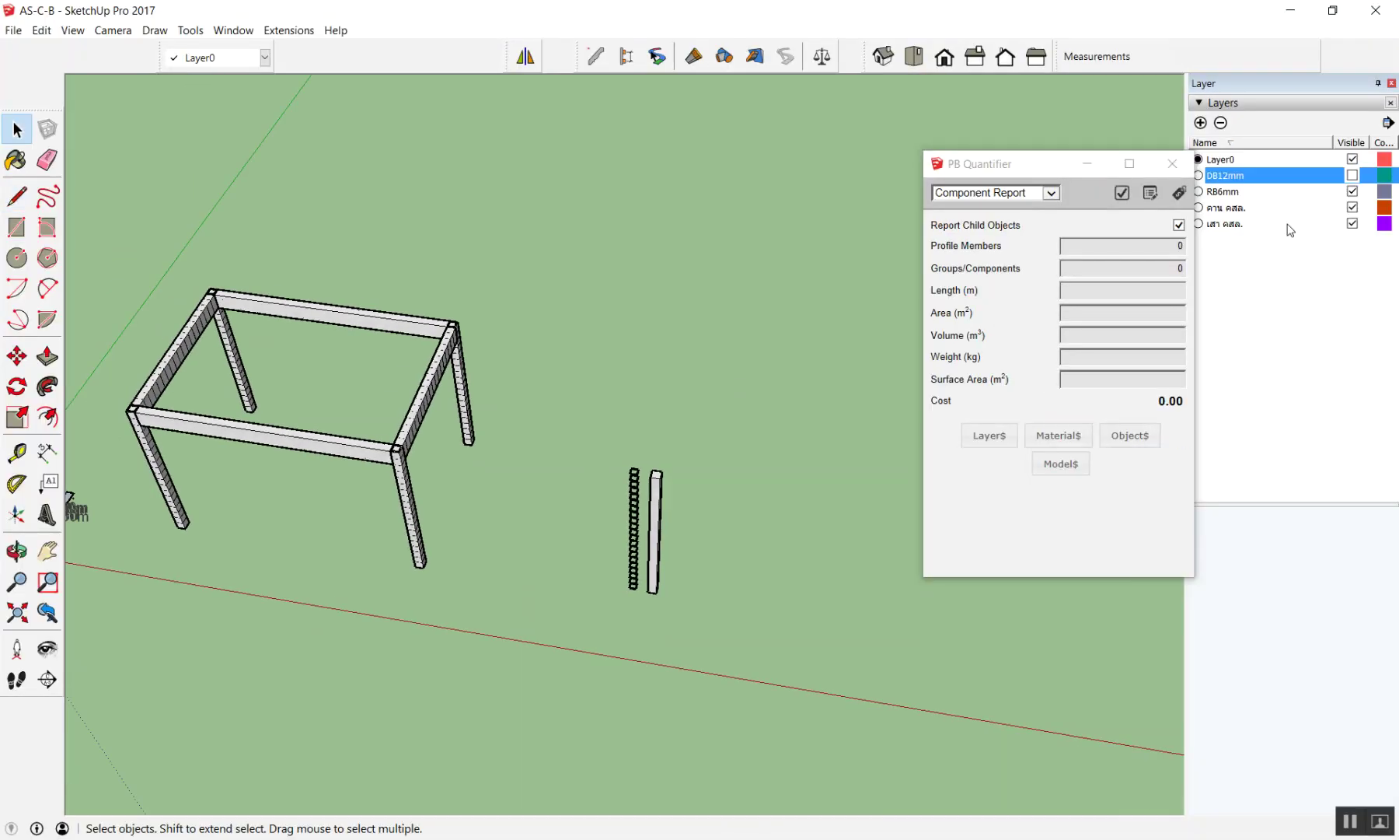
click(1352, 207)
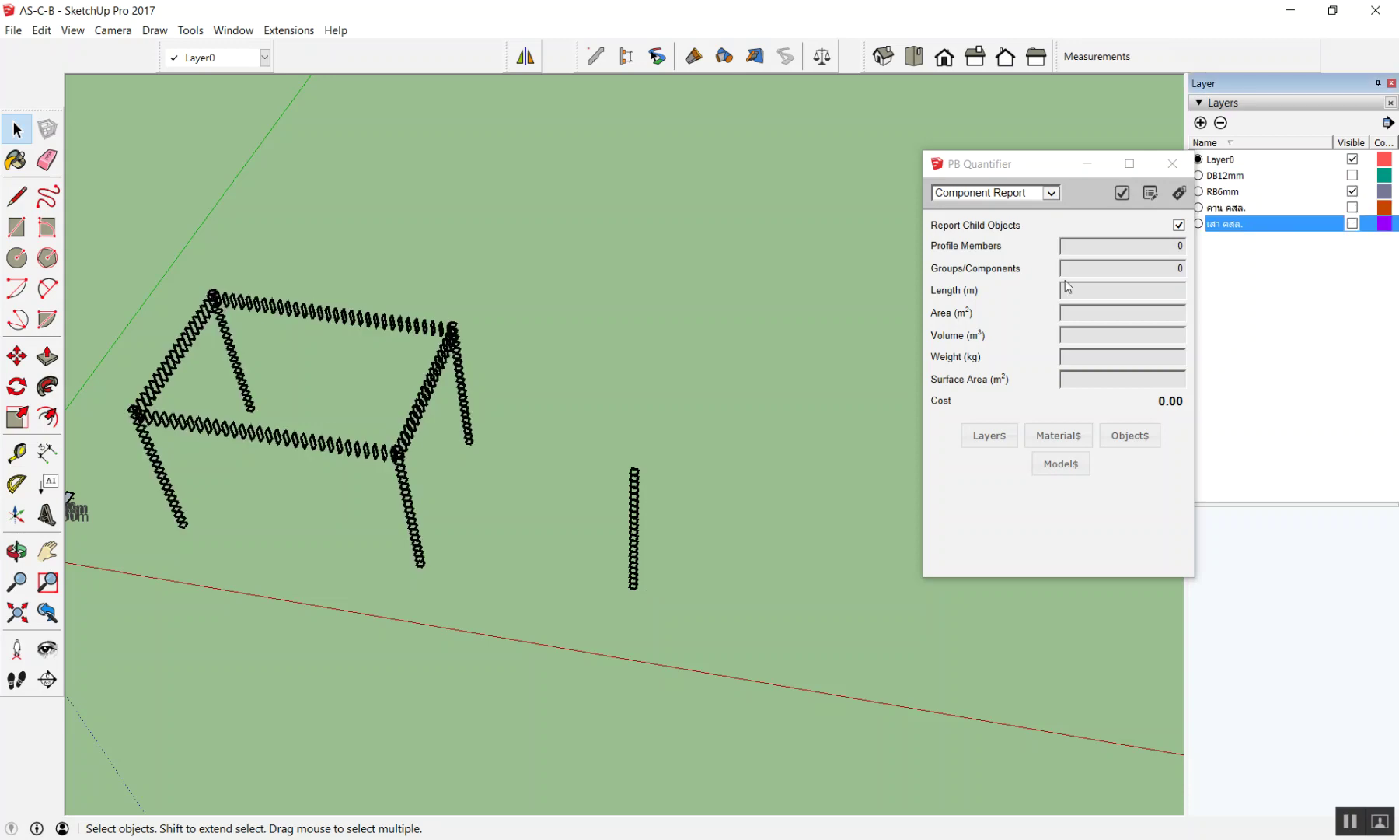
scroll(380, 512, up, 3)
scroll(385, 525, up, 3)
Step: Select the stirrup columns and the front beam's stirrups to read their quantities
drag(374, 485, 484, 685)
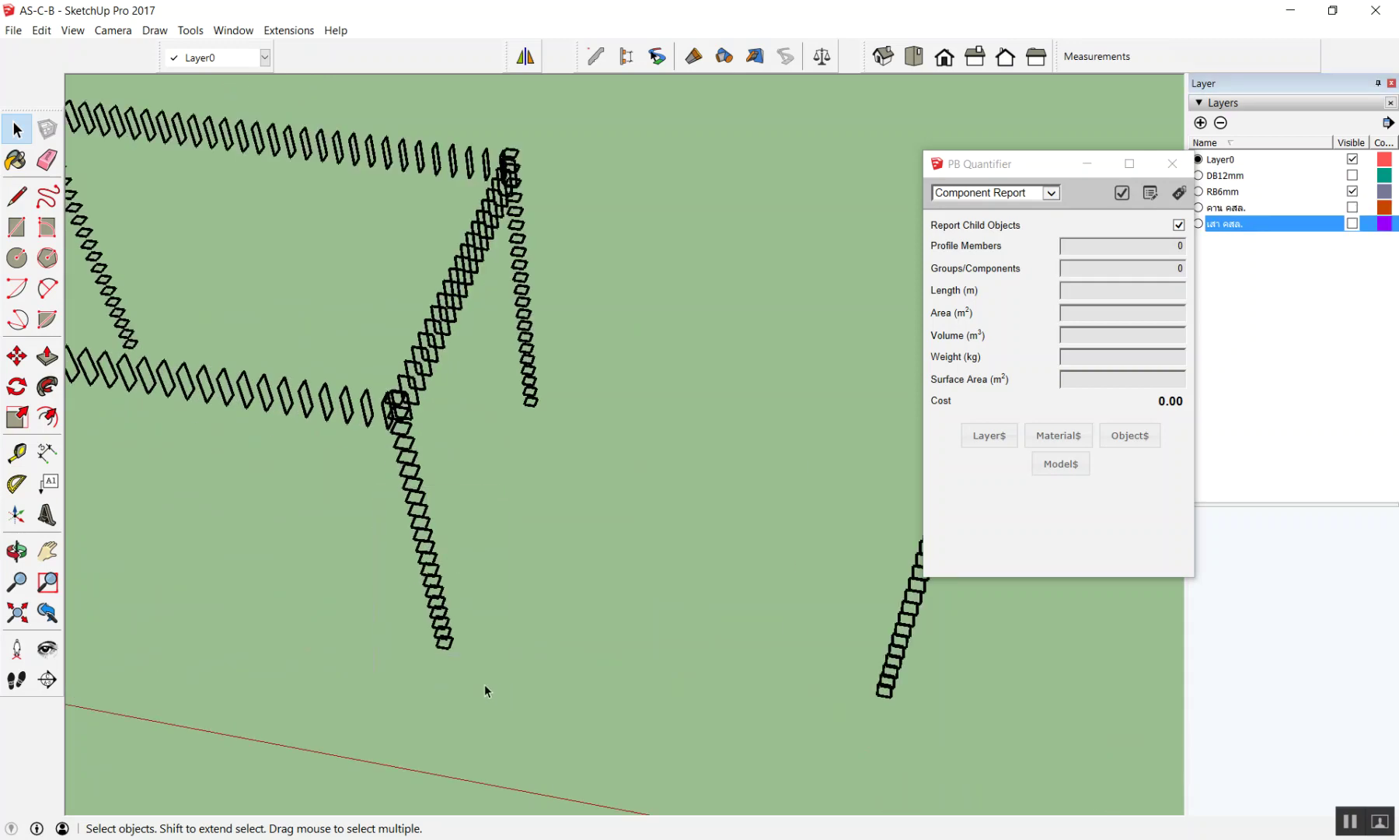
click(448, 634)
scroll(500, 608, down, 2)
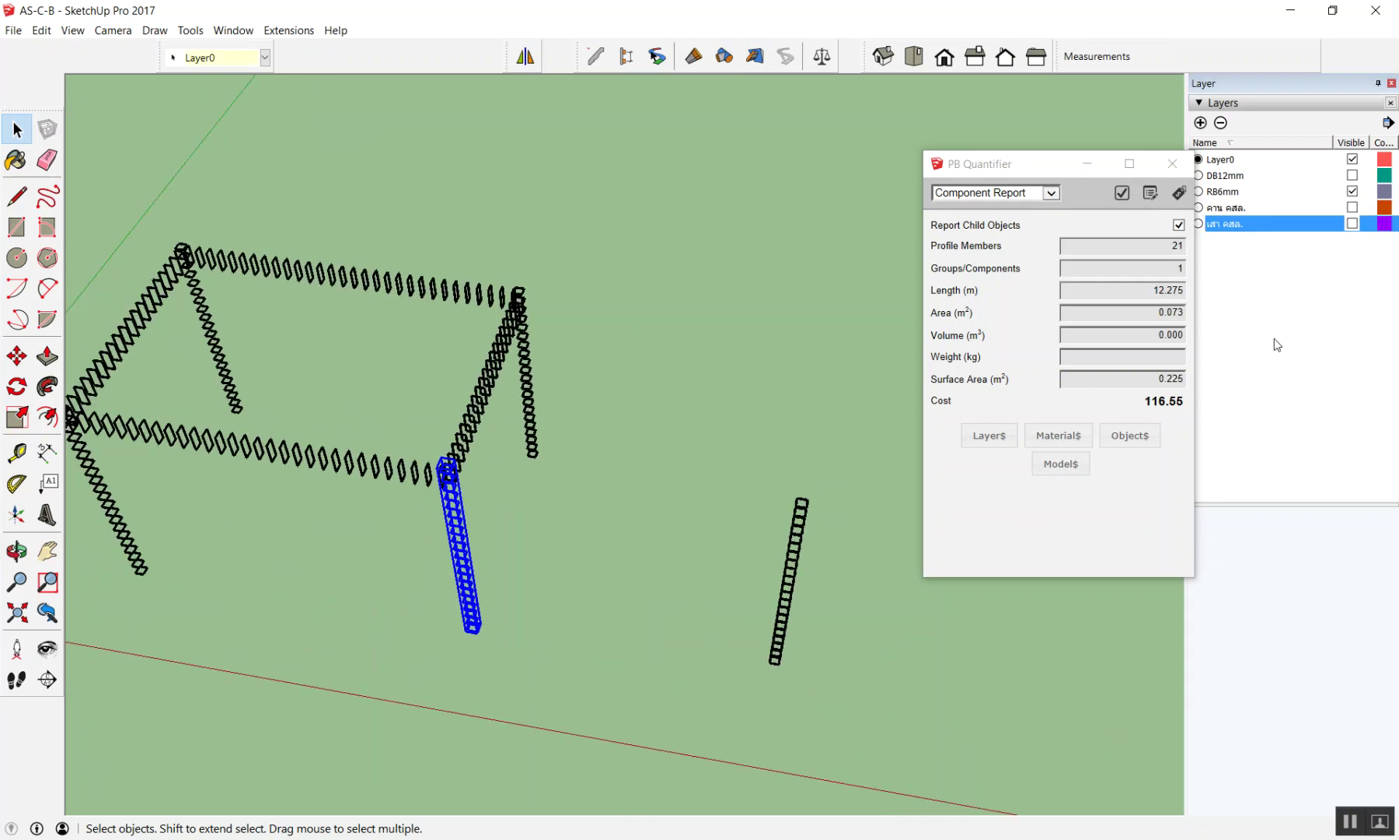
click(801, 504)
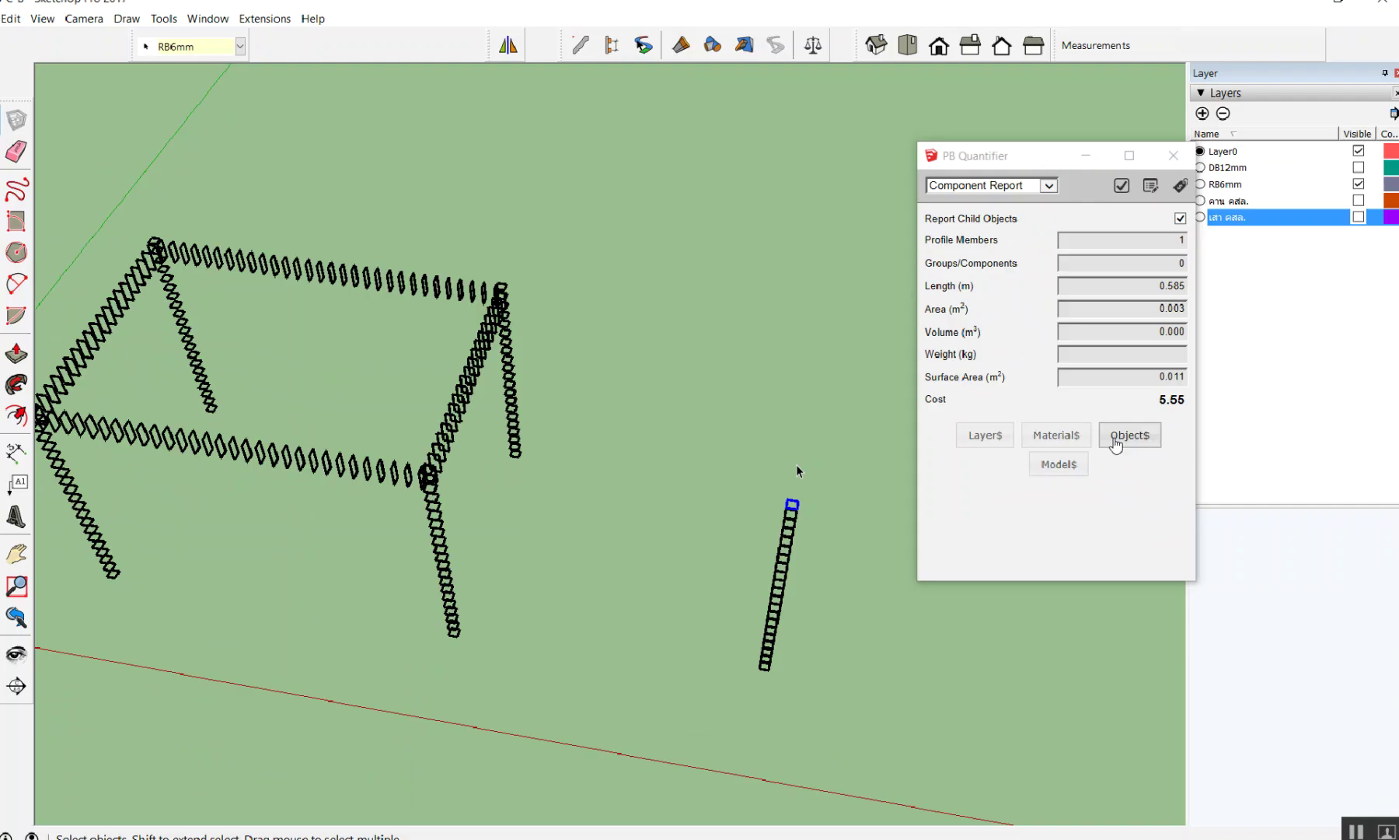
click(525, 537)
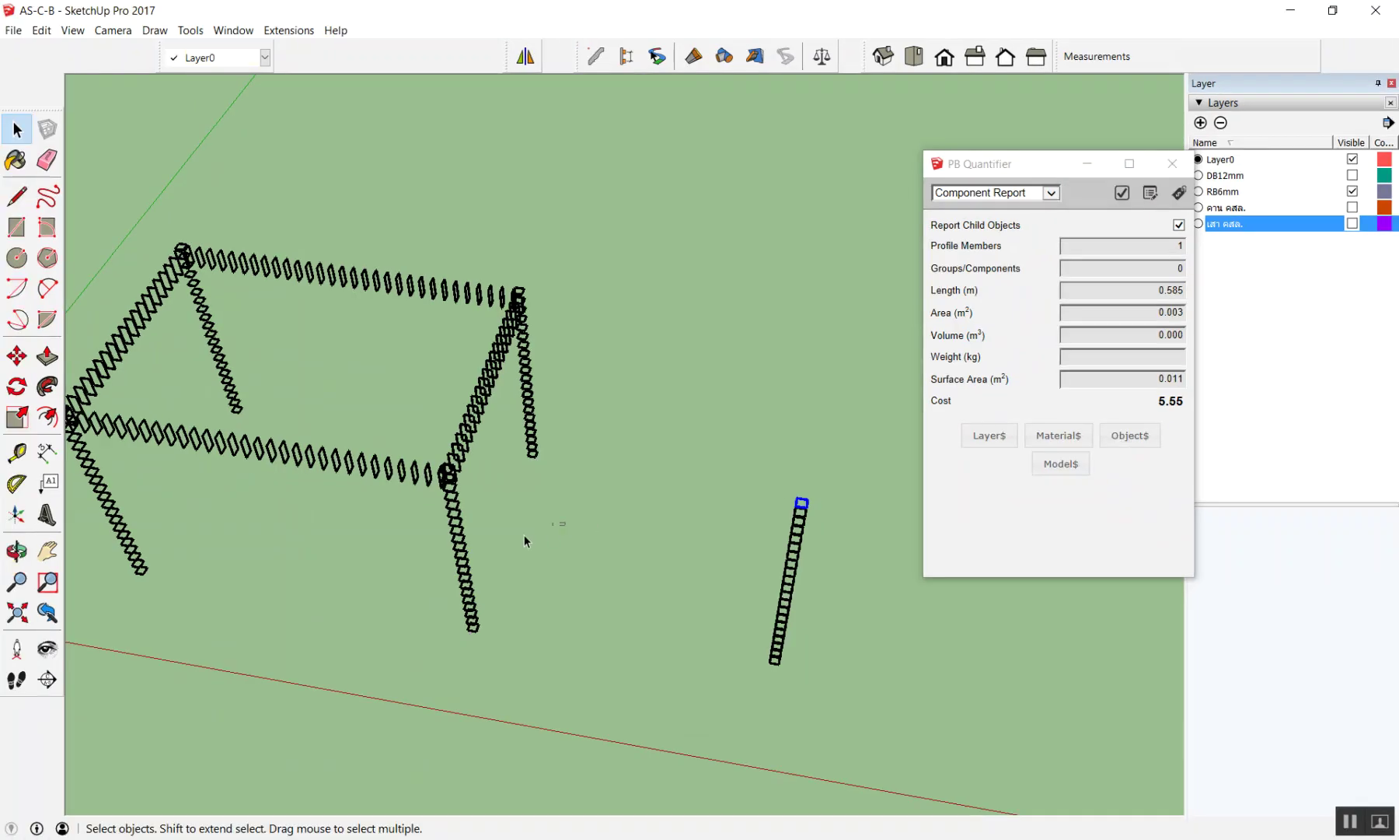
click(461, 539)
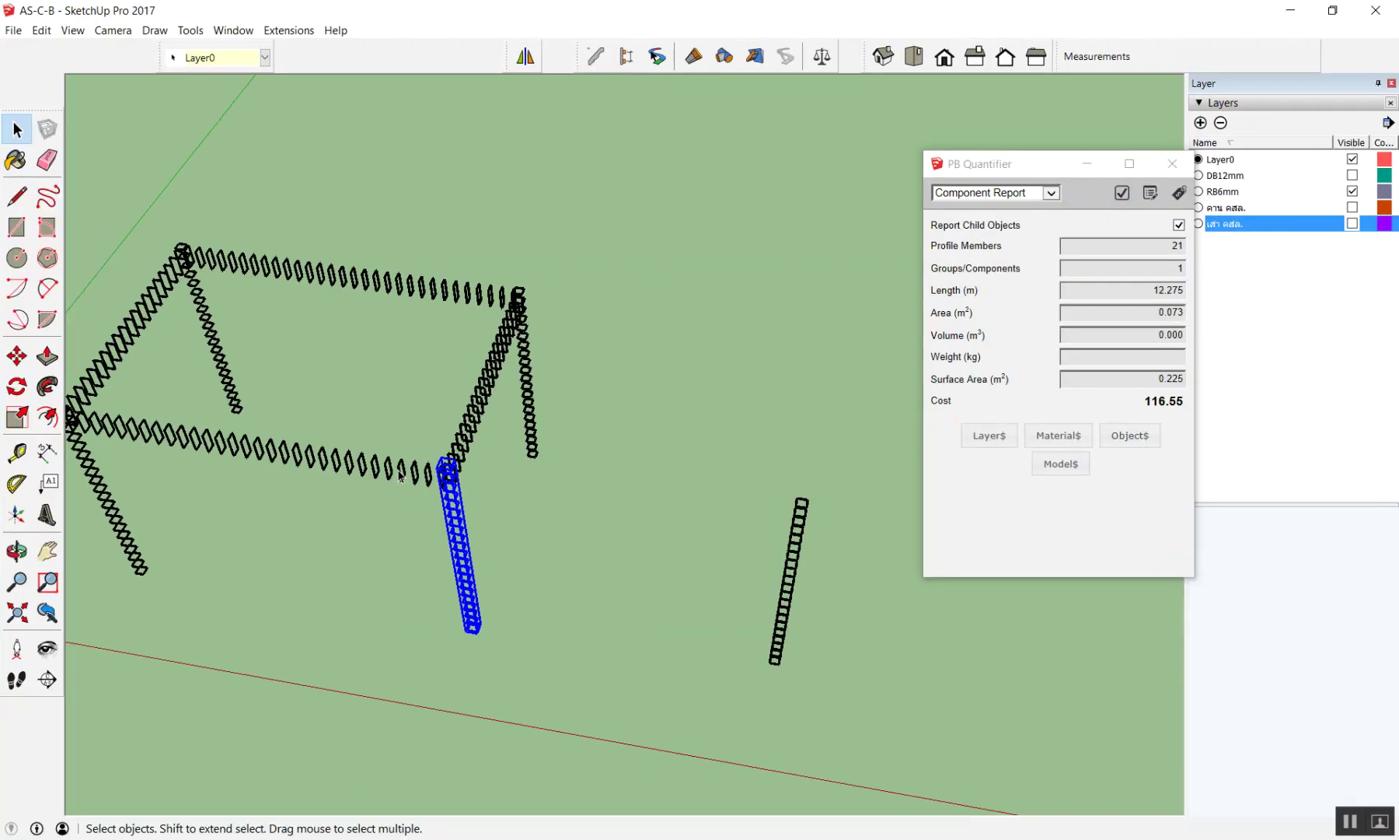
scroll(396, 479, down, 3)
scroll(388, 458, down, 2)
click(360, 463)
scroll(360, 463, up, 2)
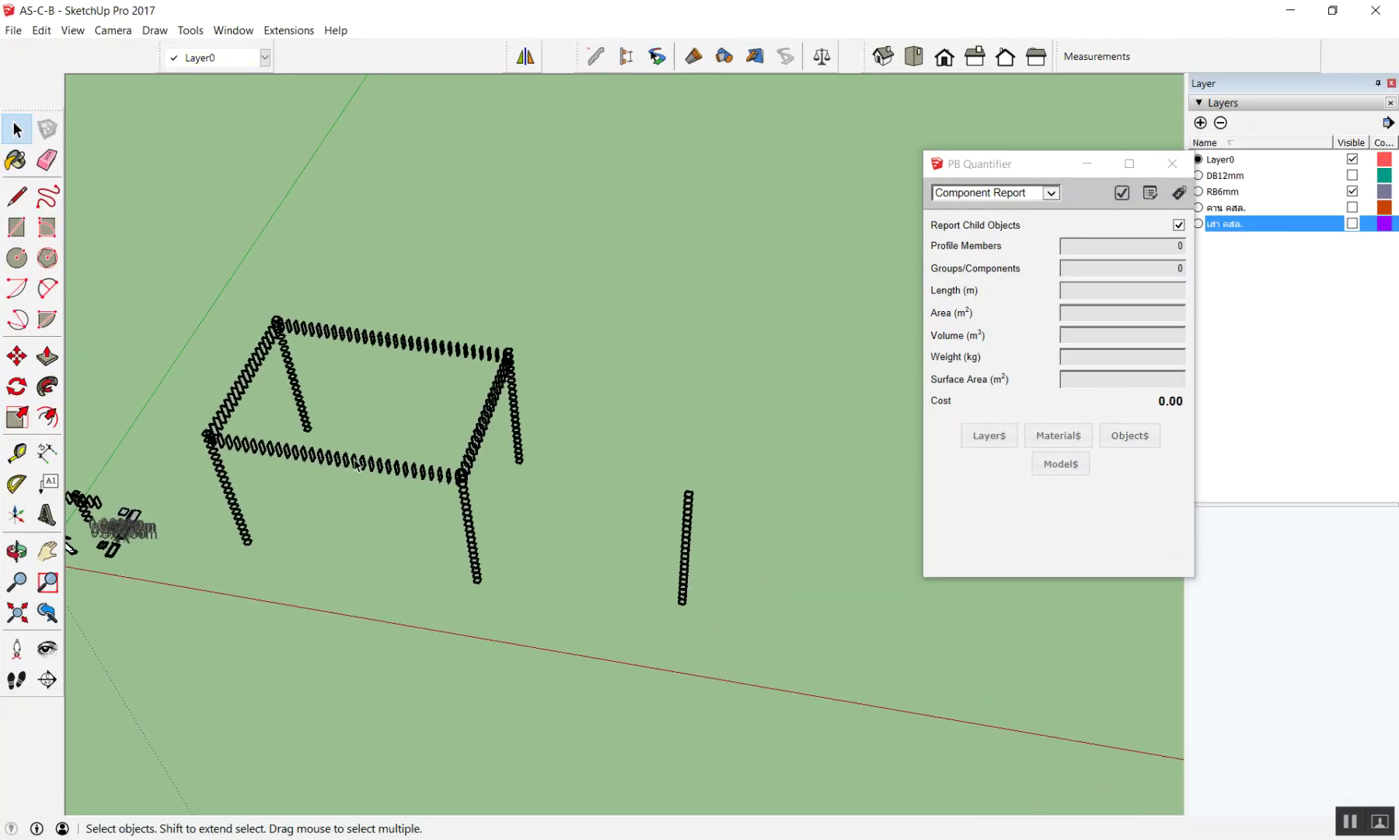
click(360, 463)
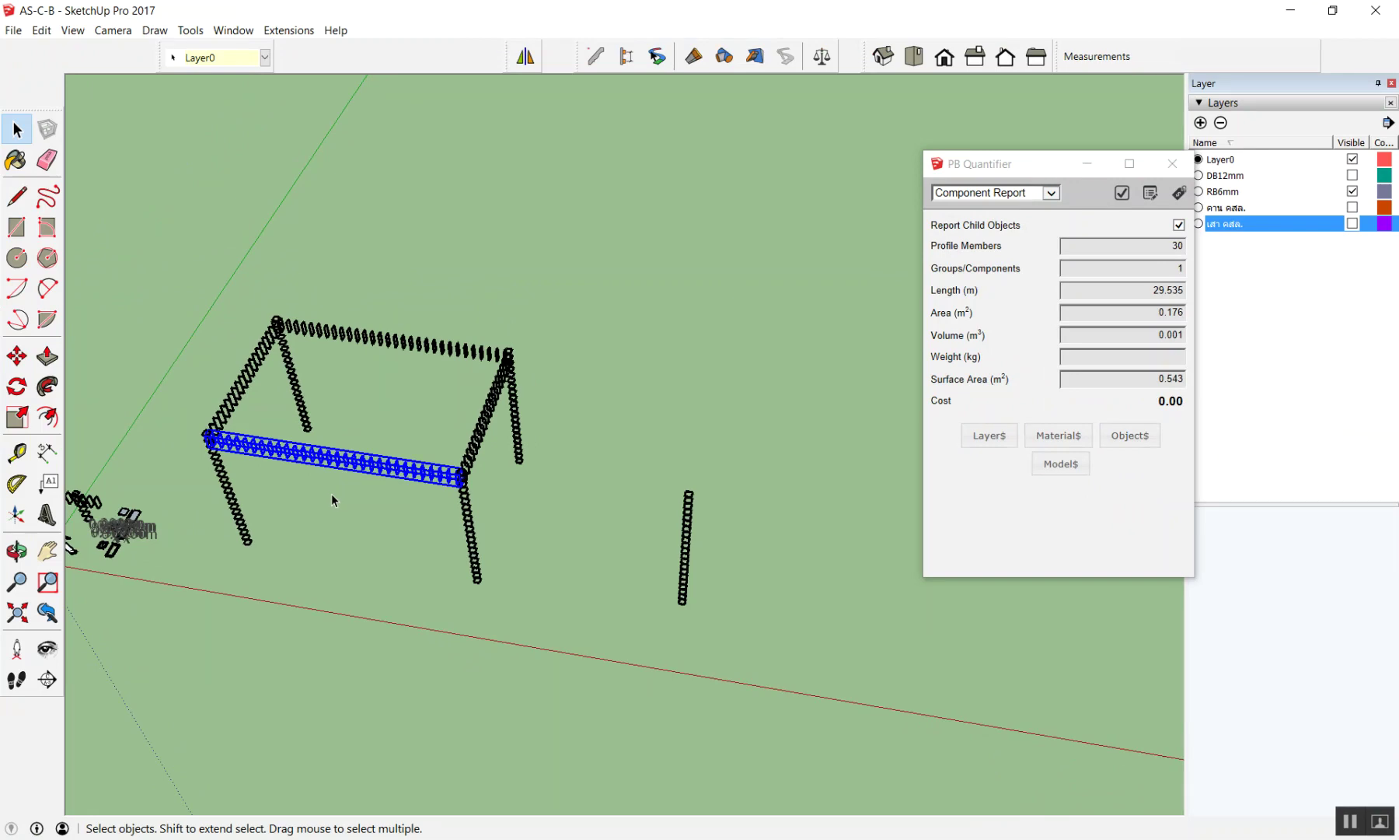
Step: Orbit and zoom the model to bring the origin into view
middle_drag(331, 495, 500, 553)
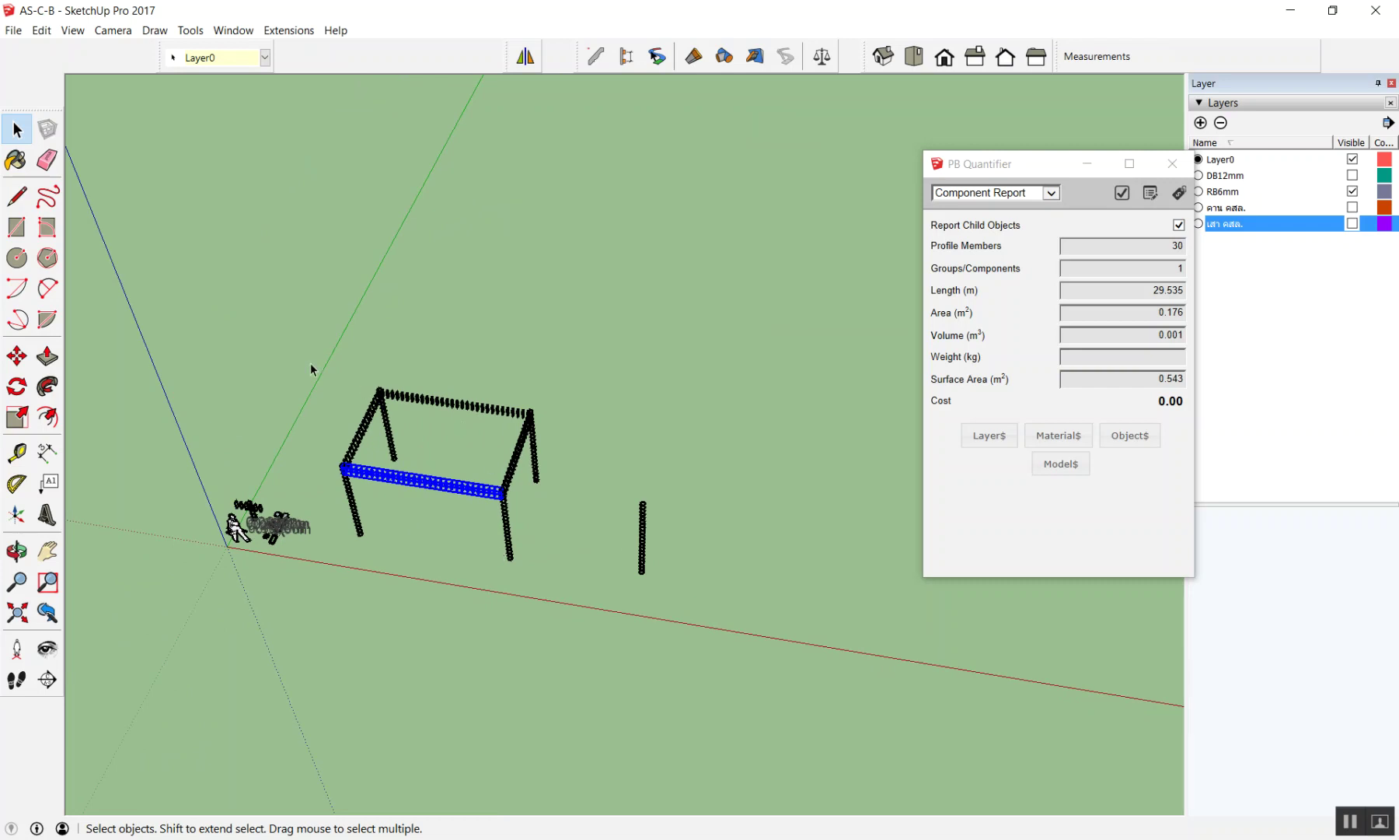
scroll(536, 378, down, 2)
scroll(451, 393, up, 2)
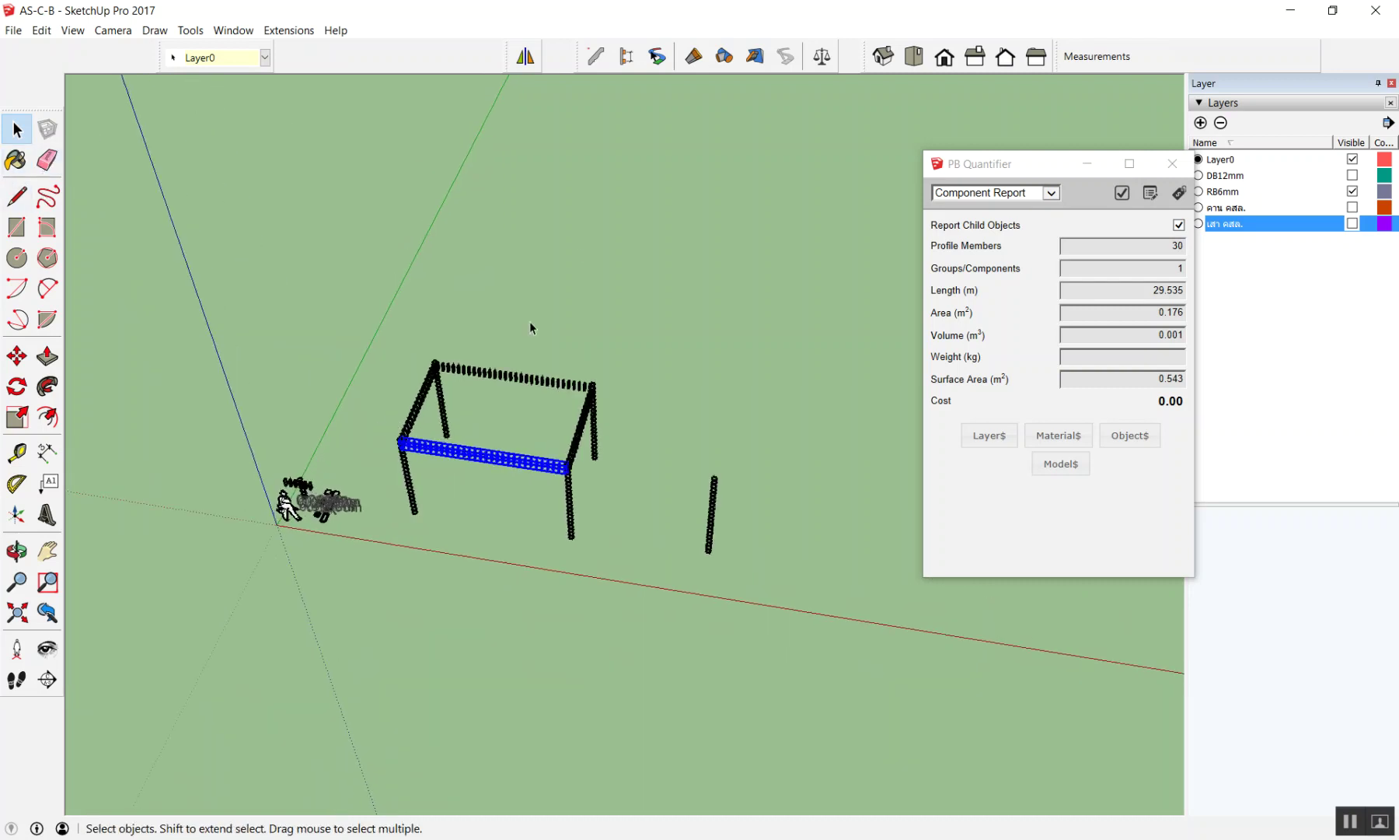
scroll(404, 358, down, 1)
scroll(304, 424, up, 3)
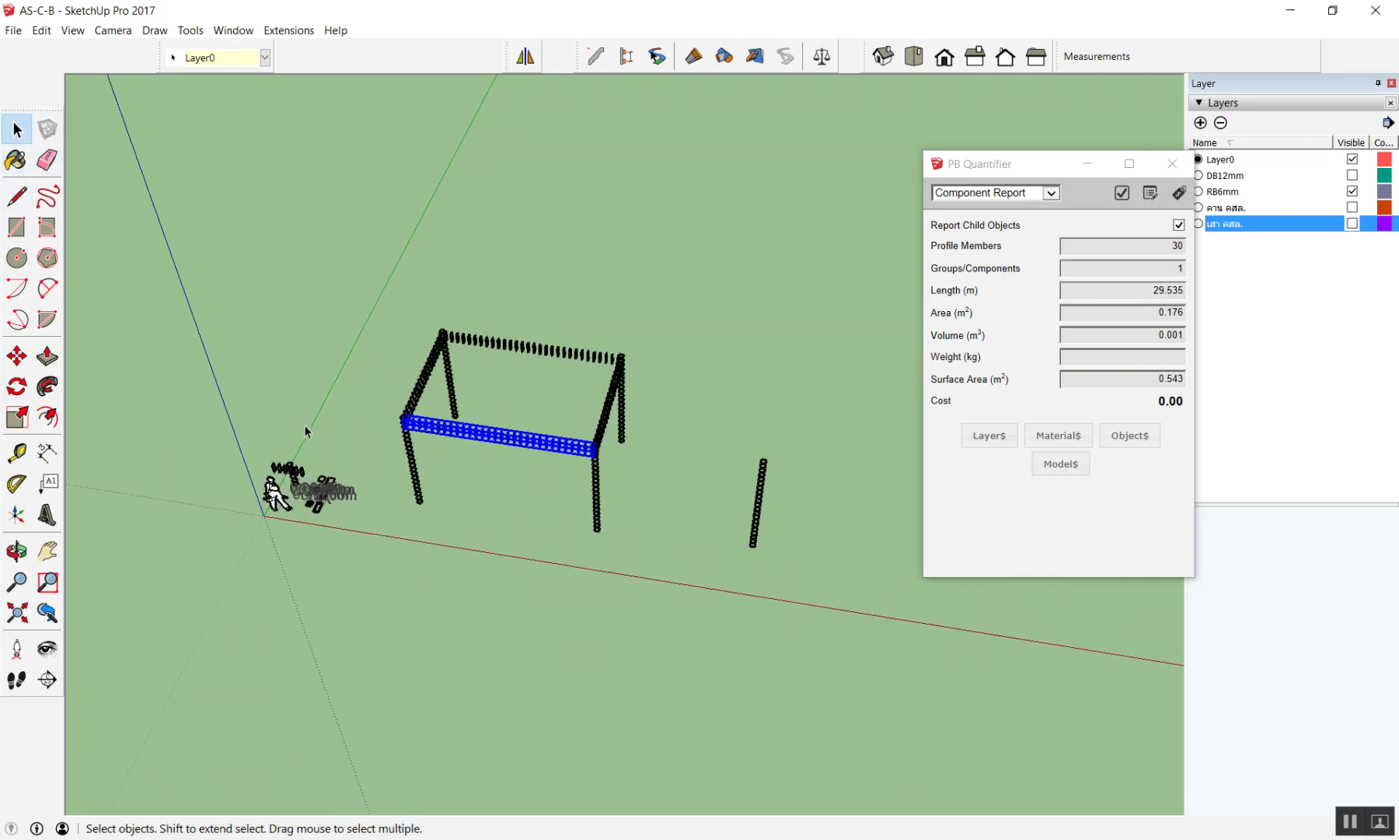
scroll(351, 409, down, 1)
scroll(344, 410, down, 2)
scroll(258, 467, up, 1)
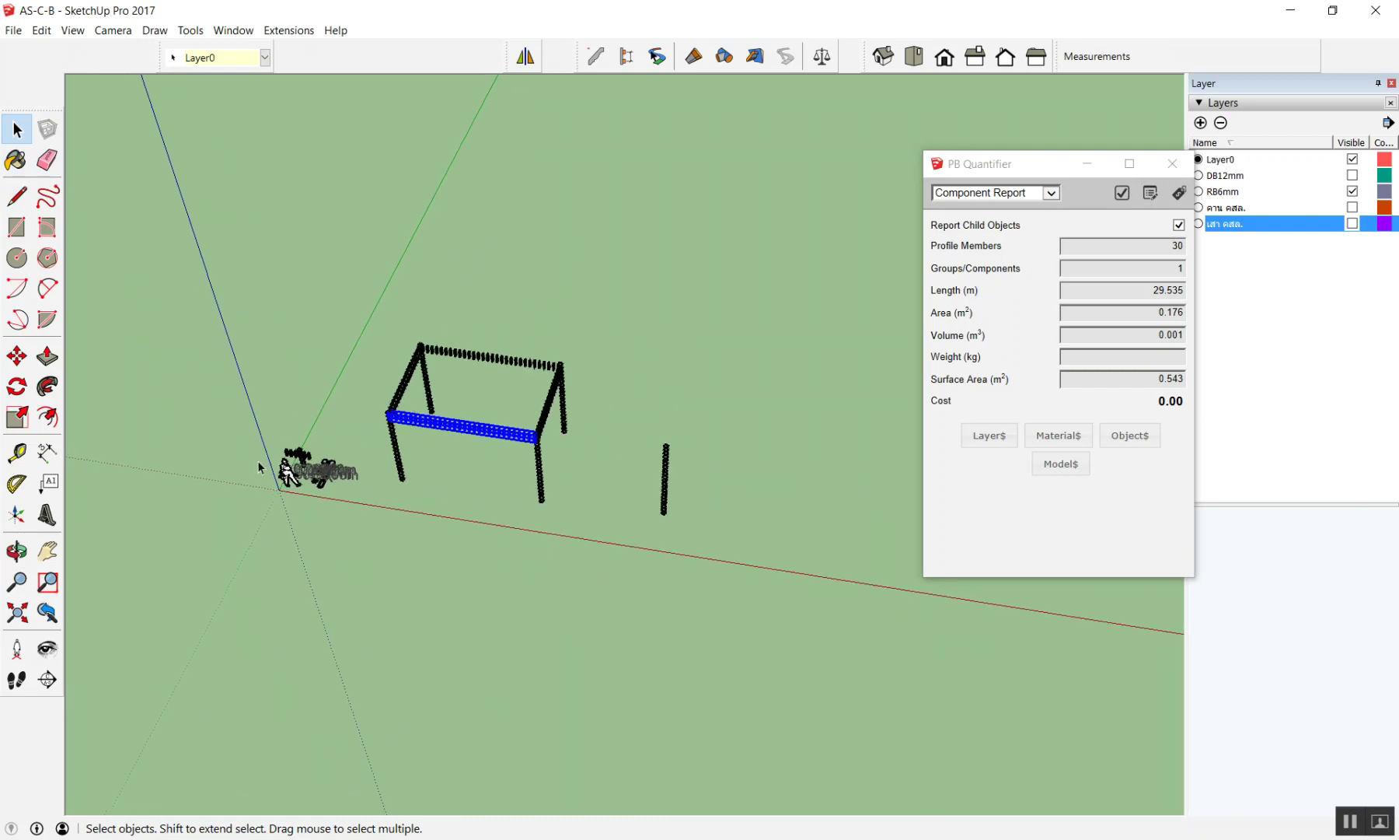
scroll(294, 460, up, 3)
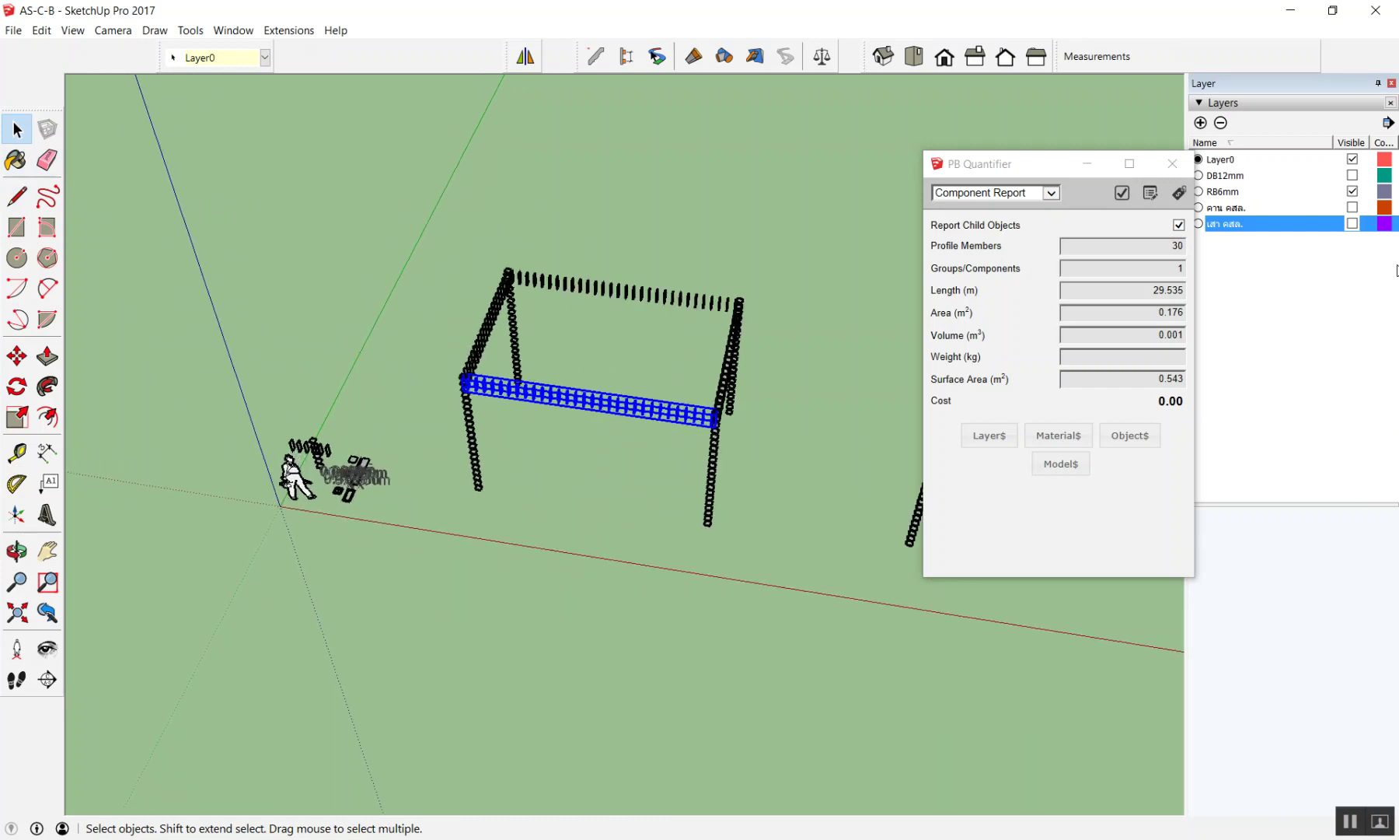
Step: Turn the DB12mm, เสา คสล. and คาน คสล. layers back on and zoom over the full frame
click(1352, 175)
click(1358, 207)
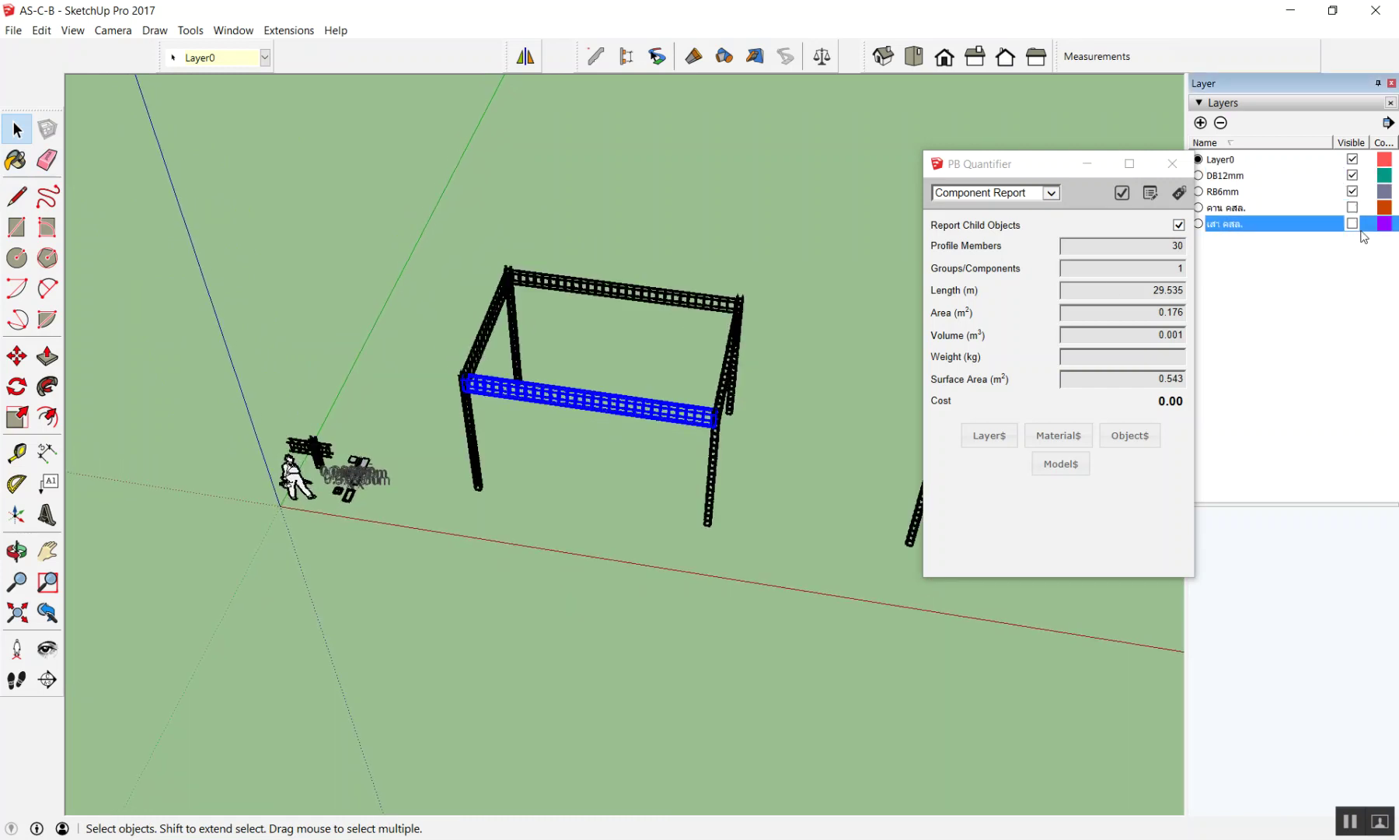
click(1352, 206)
scroll(715, 434, down, 2)
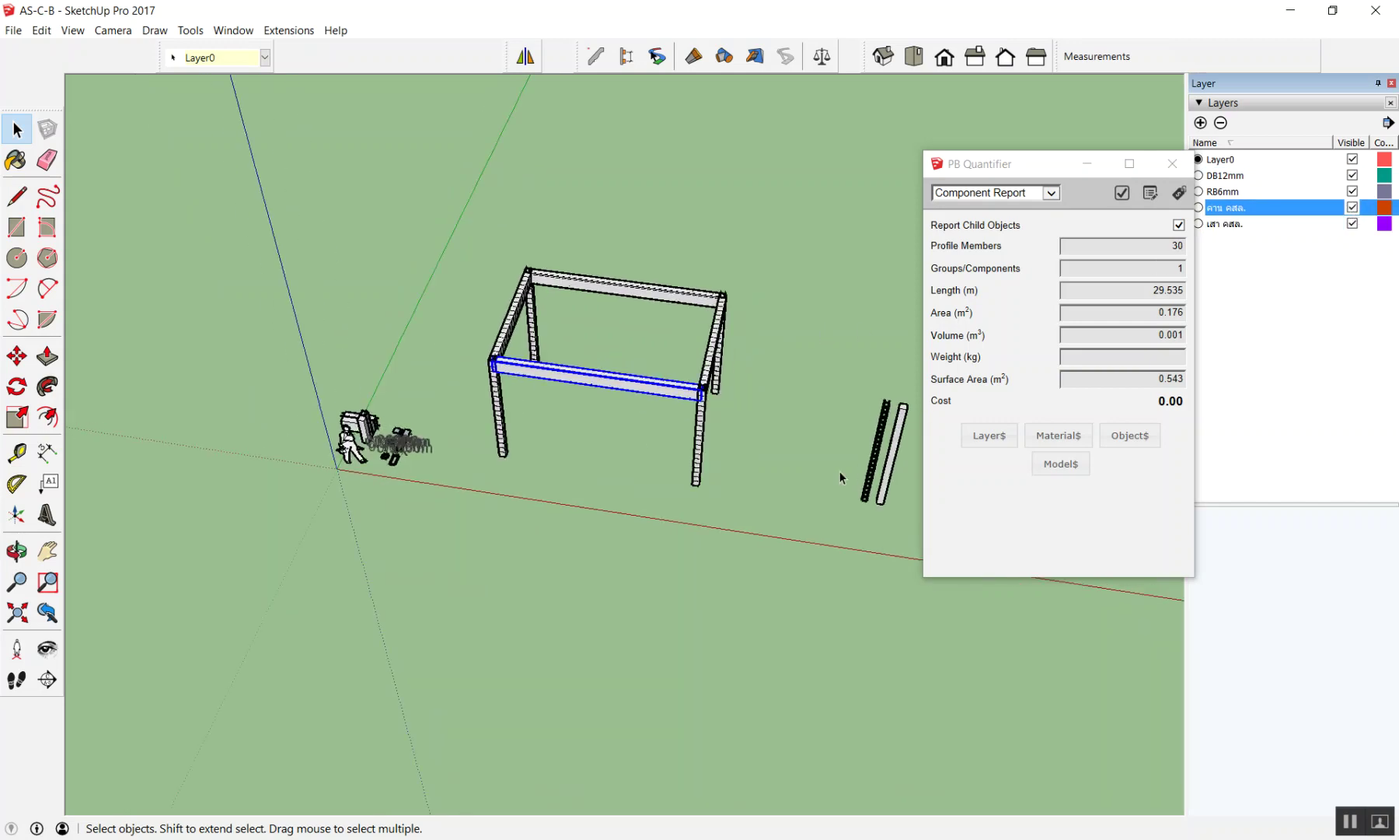
scroll(715, 434, down, 2)
scroll(746, 430, up, 1)
scroll(607, 390, up, 3)
scroll(605, 390, up, 2)
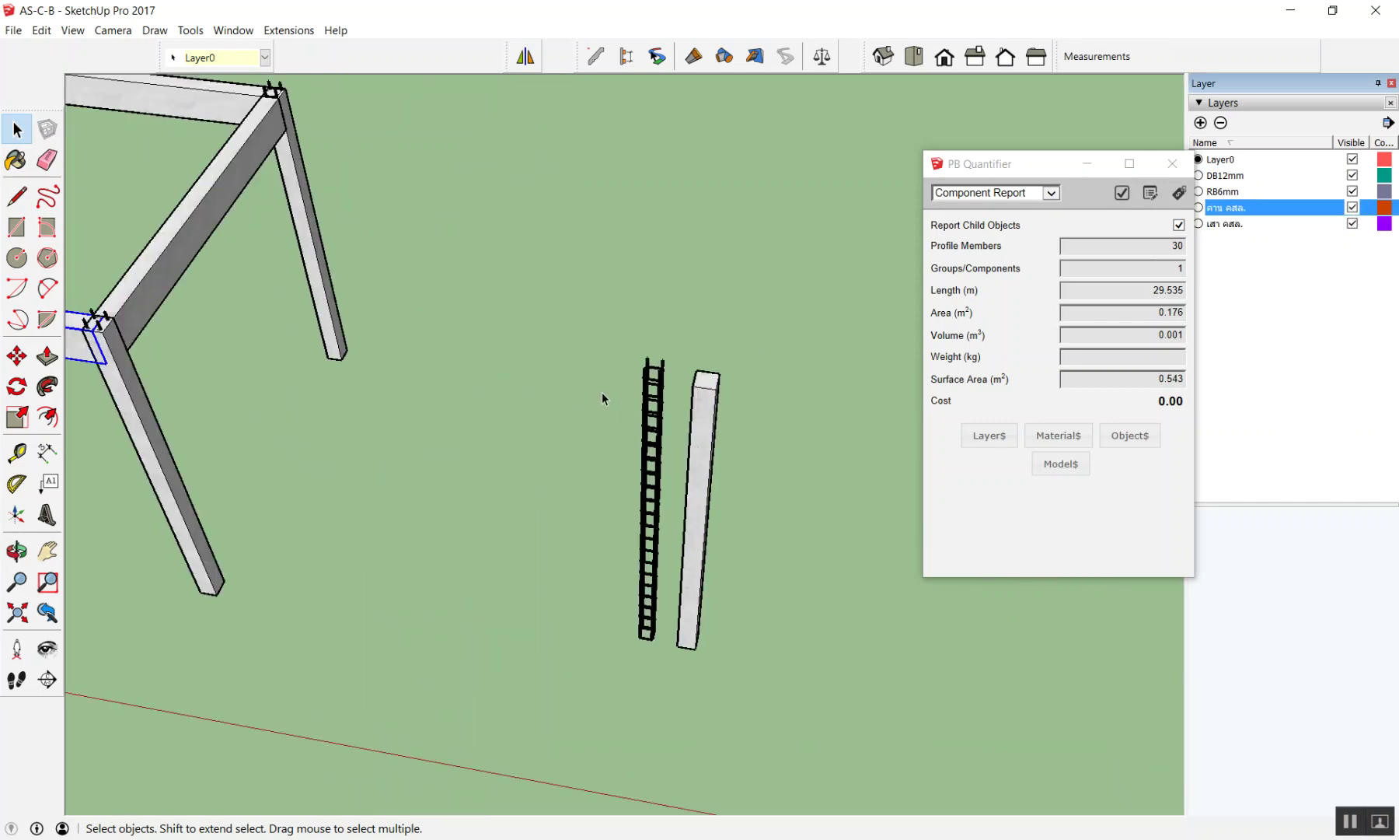
scroll(585, 418, down, 2)
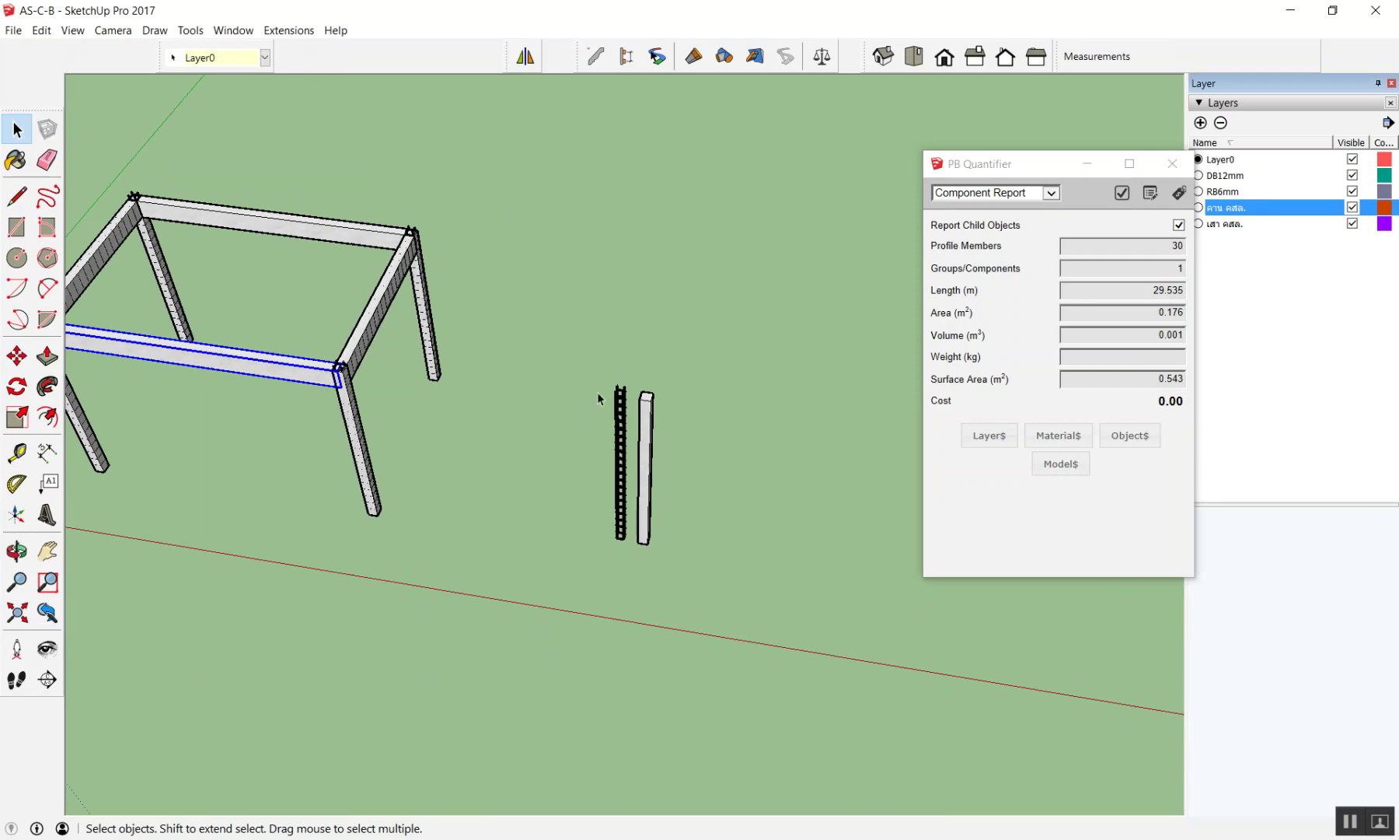
scroll(597, 391, down, 3)
scroll(313, 399, up, 1)
scroll(386, 418, up, 2)
scroll(350, 404, up, 1)
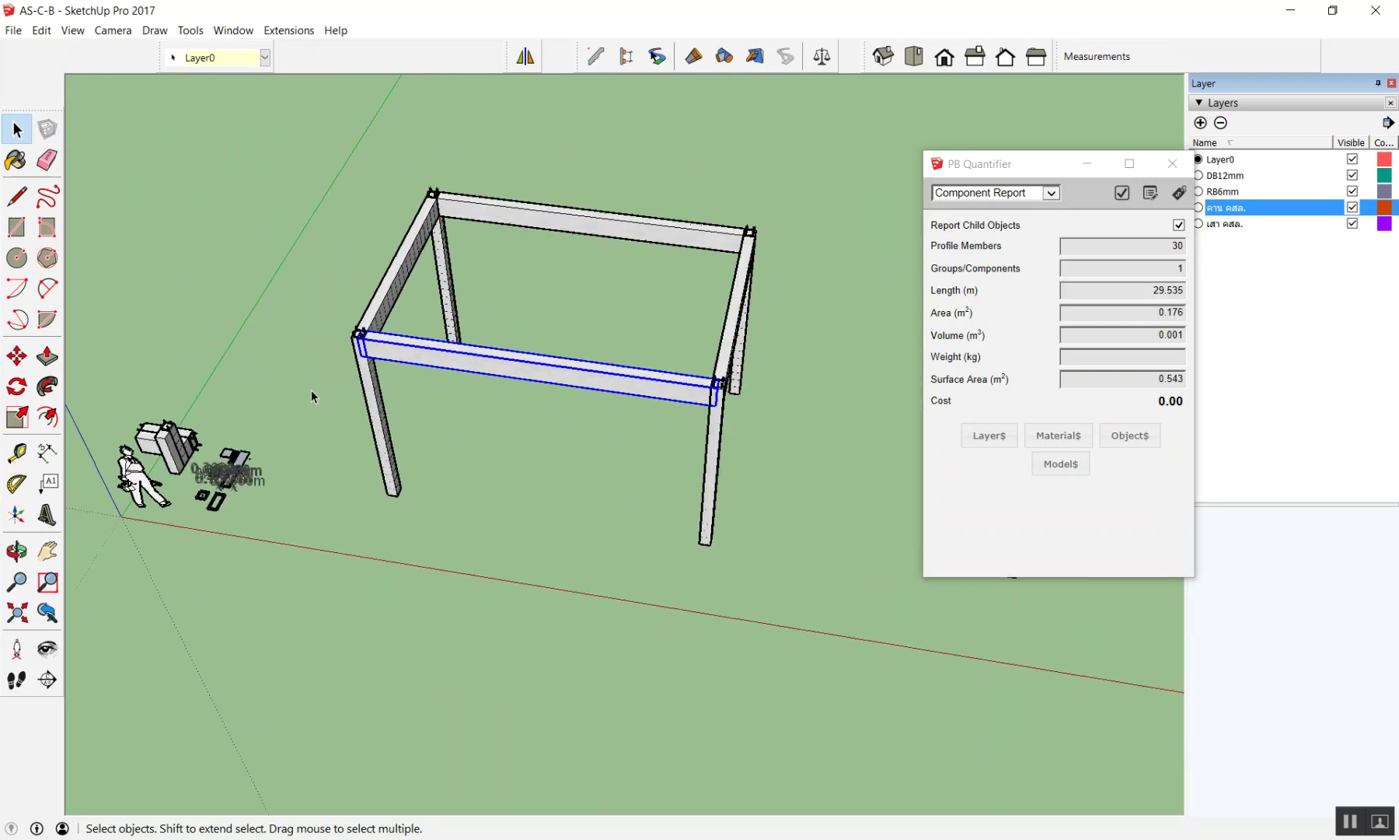
scroll(233, 451, up, 1)
scroll(133, 475, up, 1)
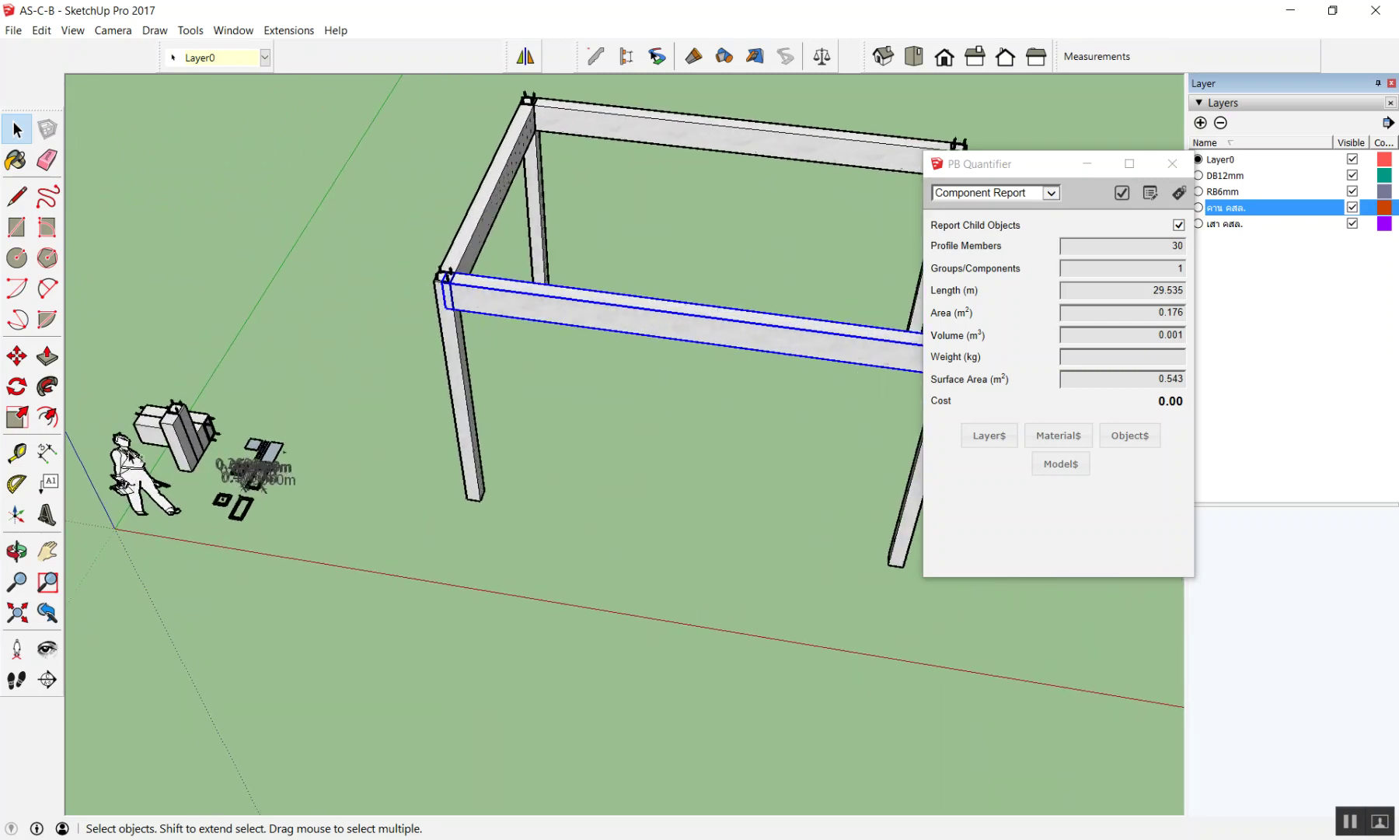
Step: In top view, label the left bar DB12mm and the right bar RB6mm
key(F2)
scroll(233, 521, up, 1)
scroll(482, 605, up, 1)
scroll(324, 571, up, 1)
scroll(493, 335, up, 1)
scroll(746, 356, down, 1)
scroll(593, 326, up, 1)
scroll(556, 311, up, 2)
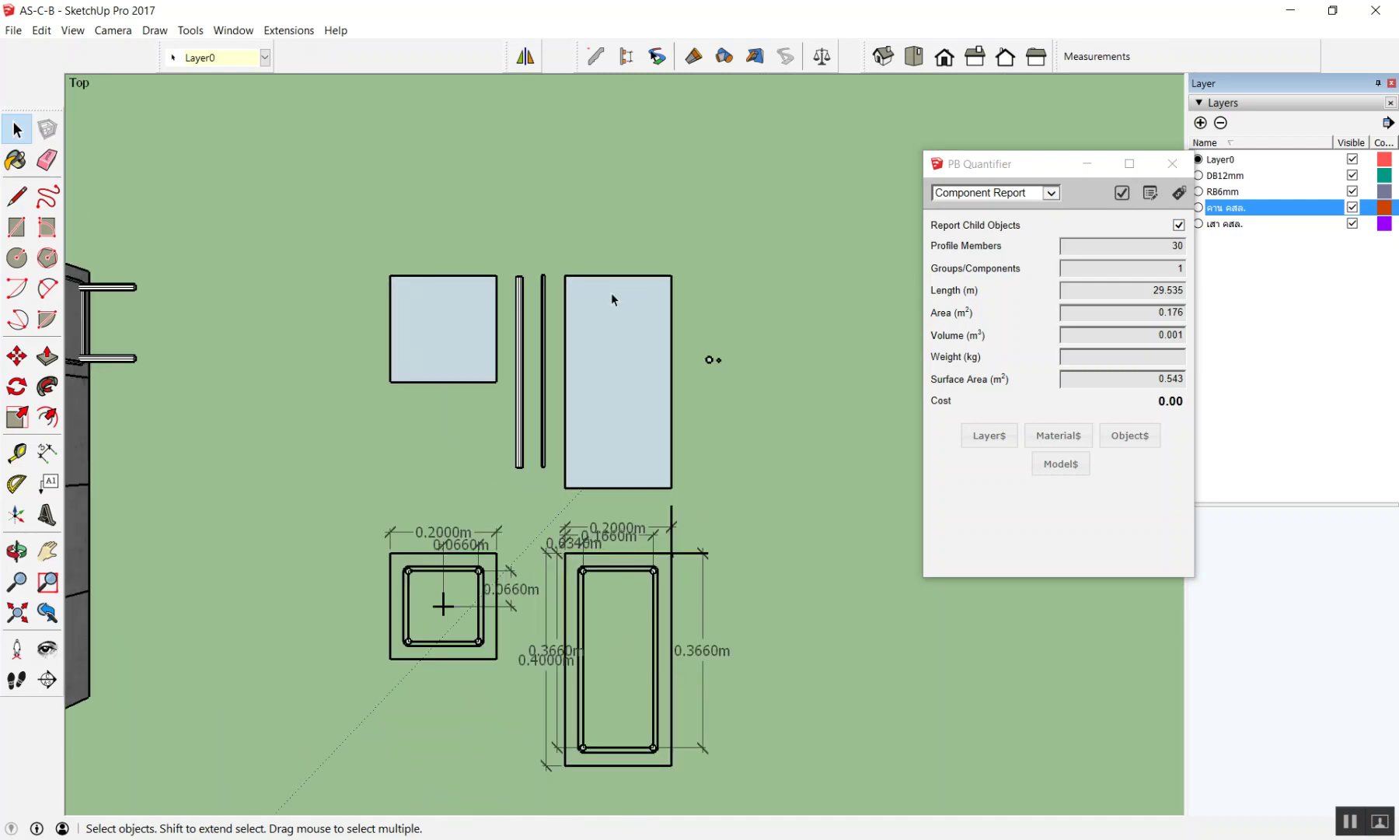
scroll(497, 303, up, 1)
scroll(409, 288, up, 1)
scroll(428, 271, up, 1)
scroll(429, 268, up, 2)
scroll(425, 281, down, 1)
scroll(425, 278, down, 1)
scroll(423, 281, down, 2)
scroll(577, 263, up, 1)
scroll(562, 270, up, 2)
scroll(562, 278, down, 3)
scroll(391, 276, up, 1)
scroll(393, 275, down, 2)
scroll(389, 287, down, 1)
scroll(389, 284, down, 1)
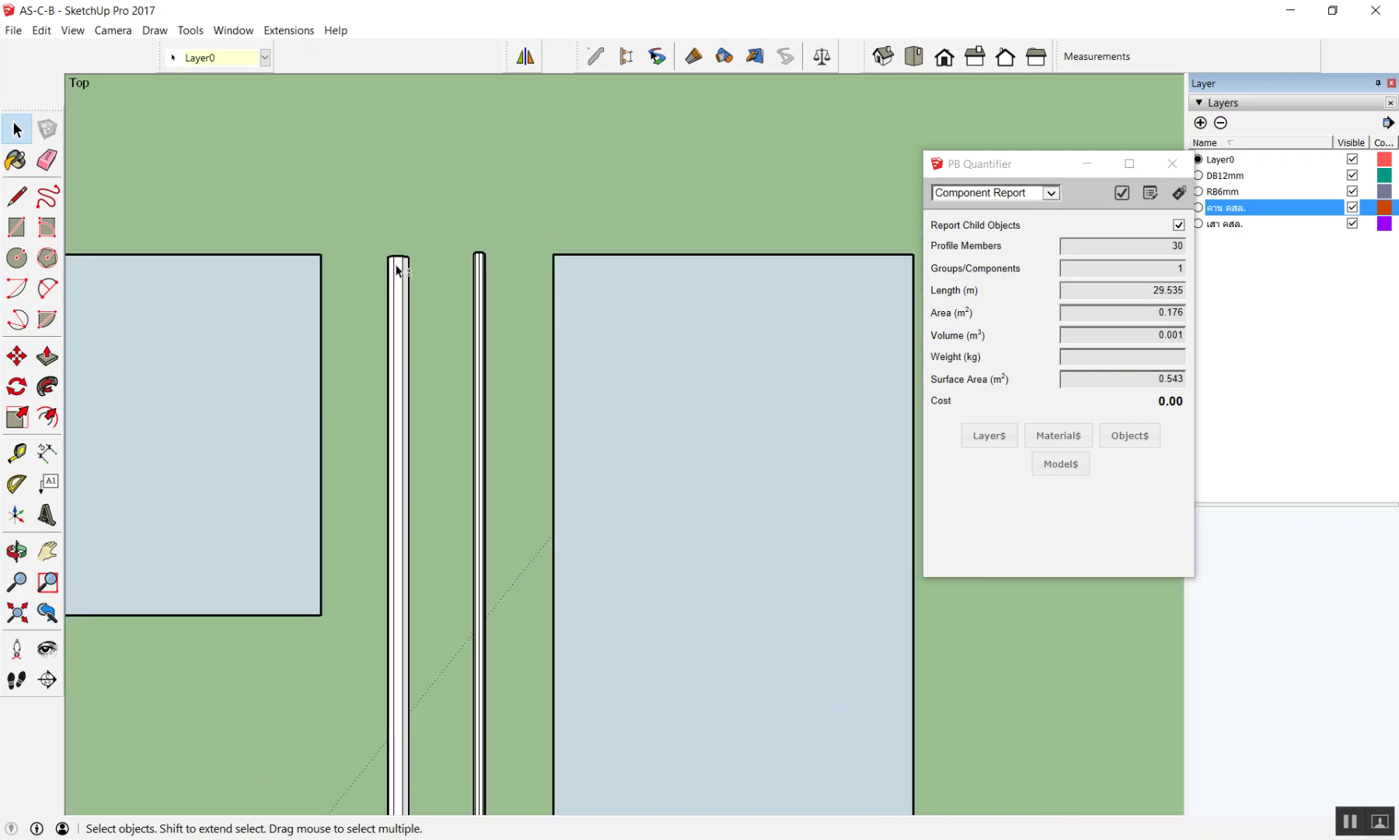
key(t)
click(394, 273)
click(447, 165)
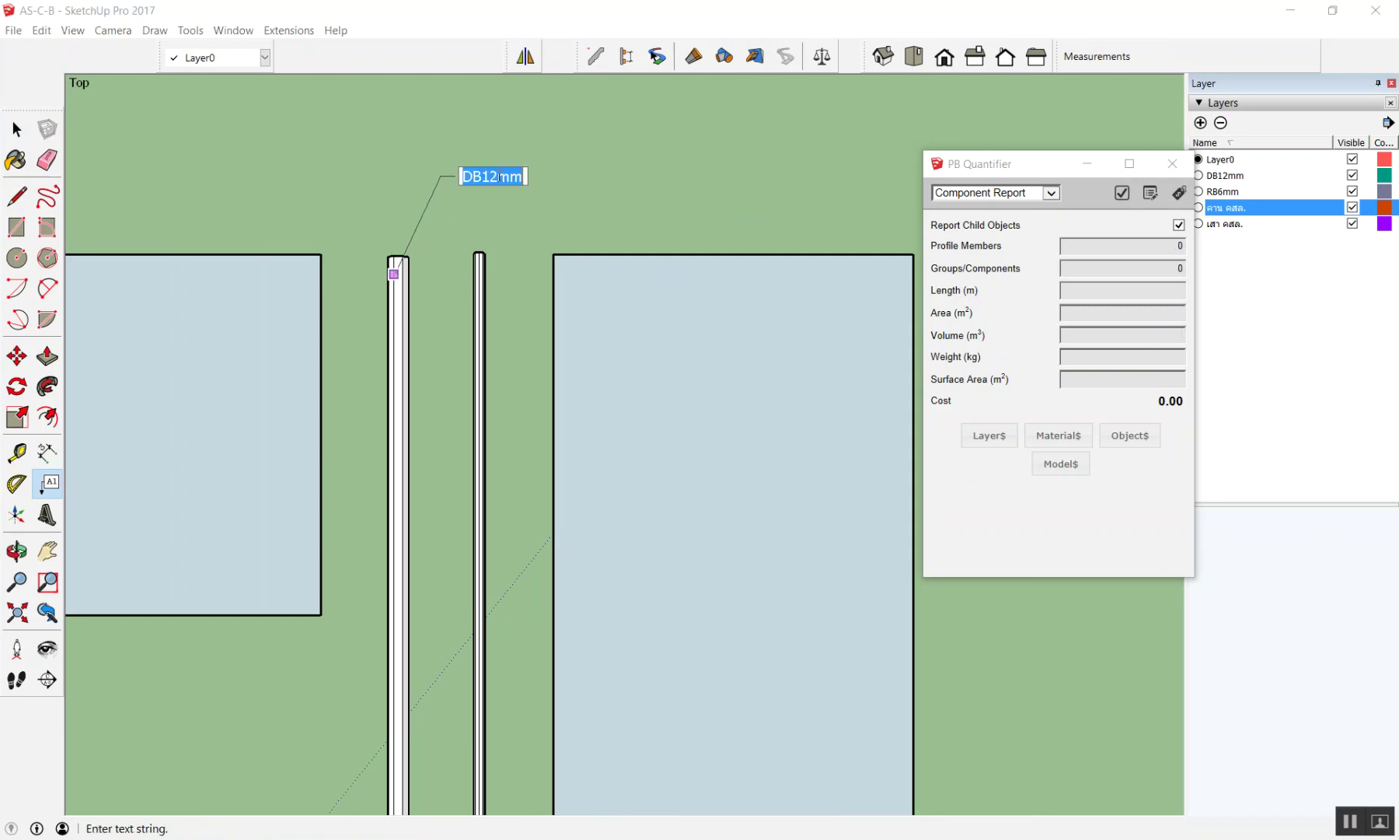
click(529, 199)
click(480, 264)
click(516, 212)
click(637, 168)
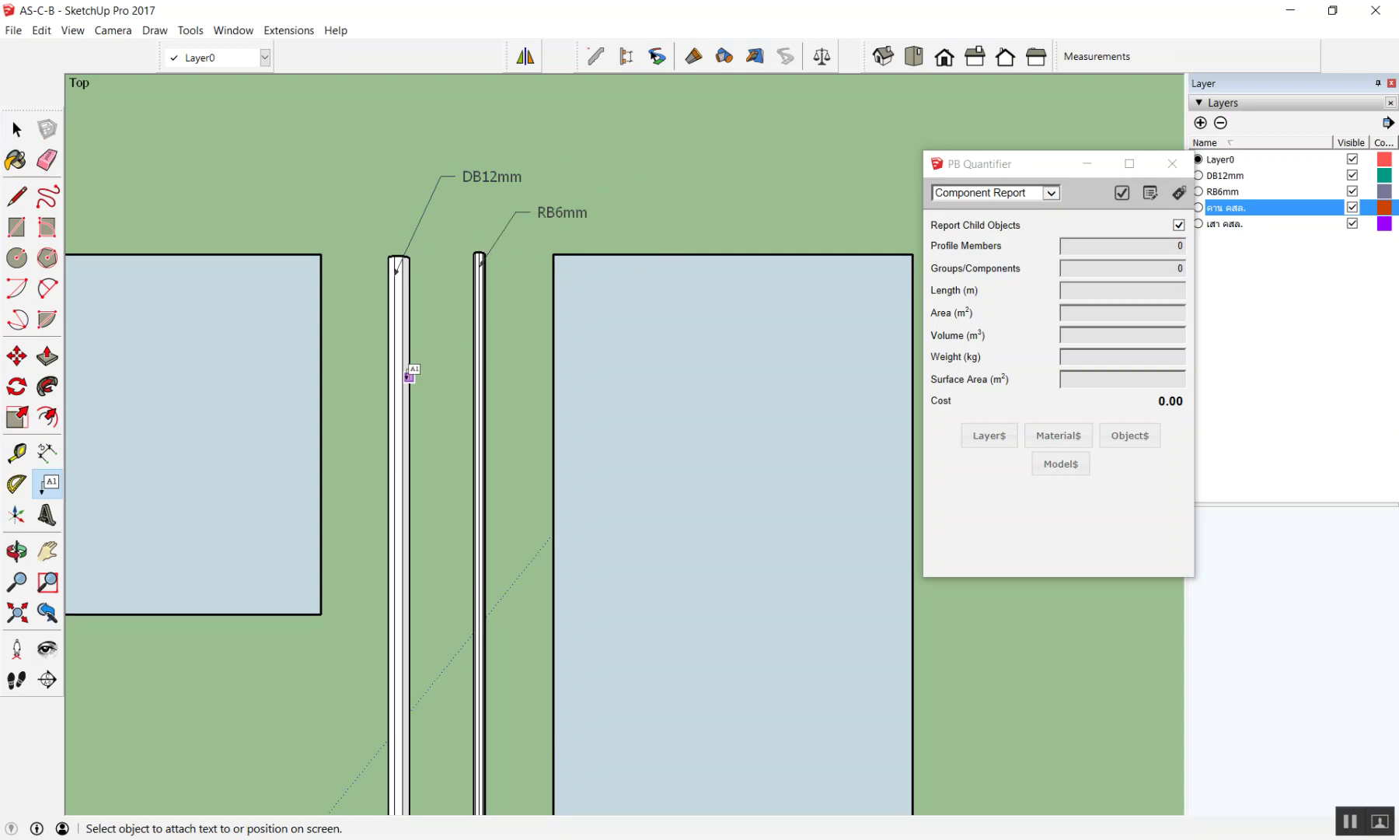
Step: Close the PB Quantifier report window and the Layers tray
scroll(405, 367, down, 3)
scroll(406, 367, down, 2)
scroll(393, 412, down, 1)
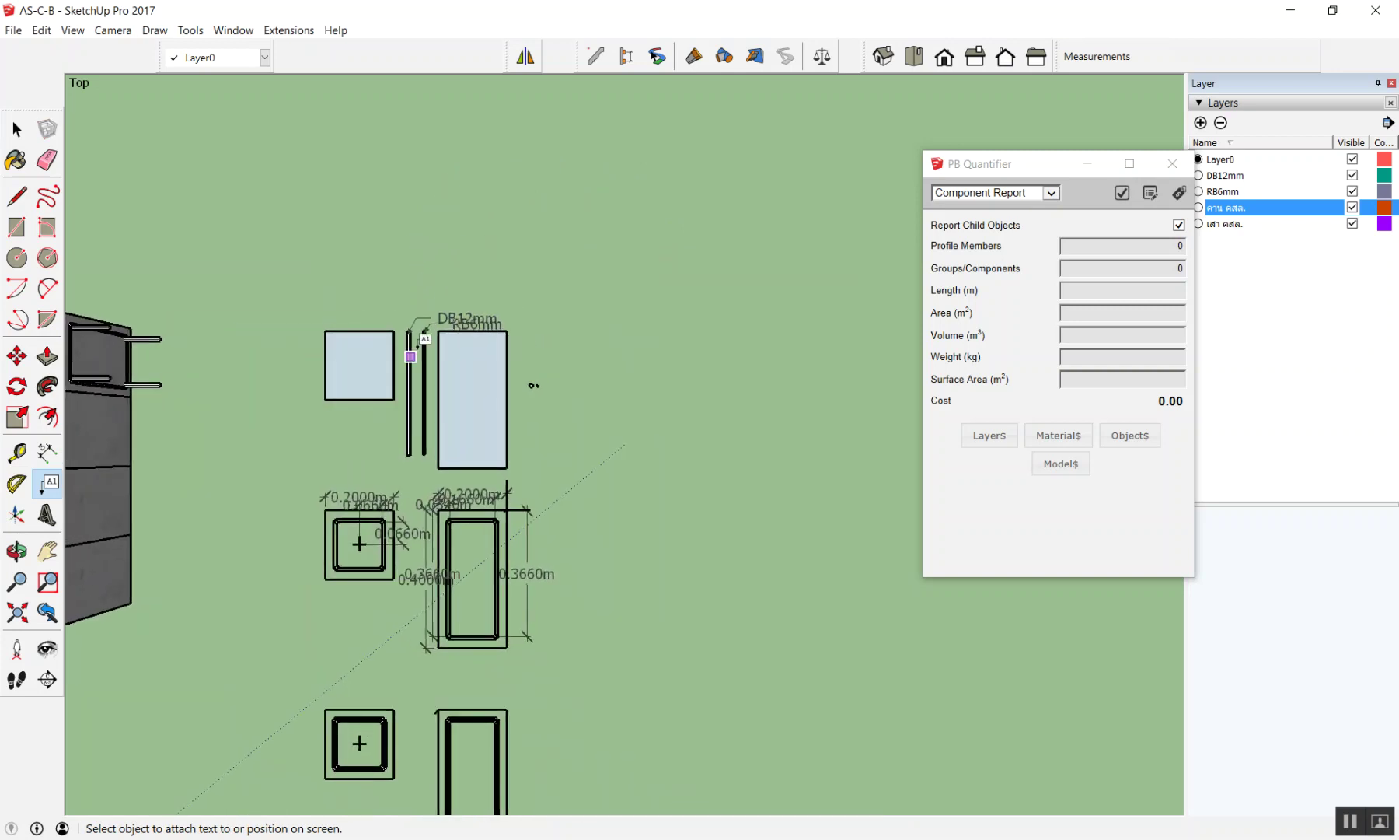
scroll(350, 350, up, 2)
scroll(346, 352, up, 2)
scroll(349, 347, down, 2)
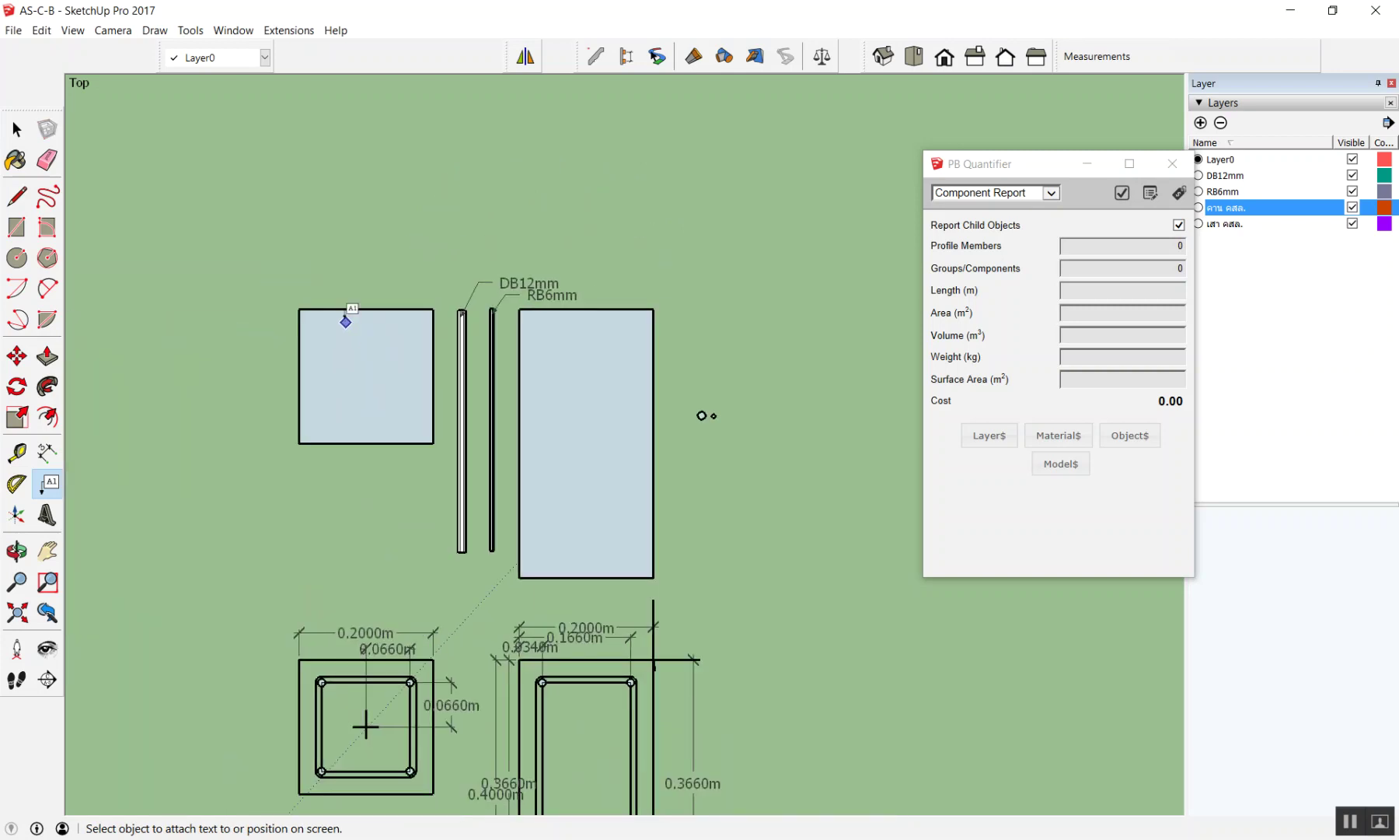
key(space)
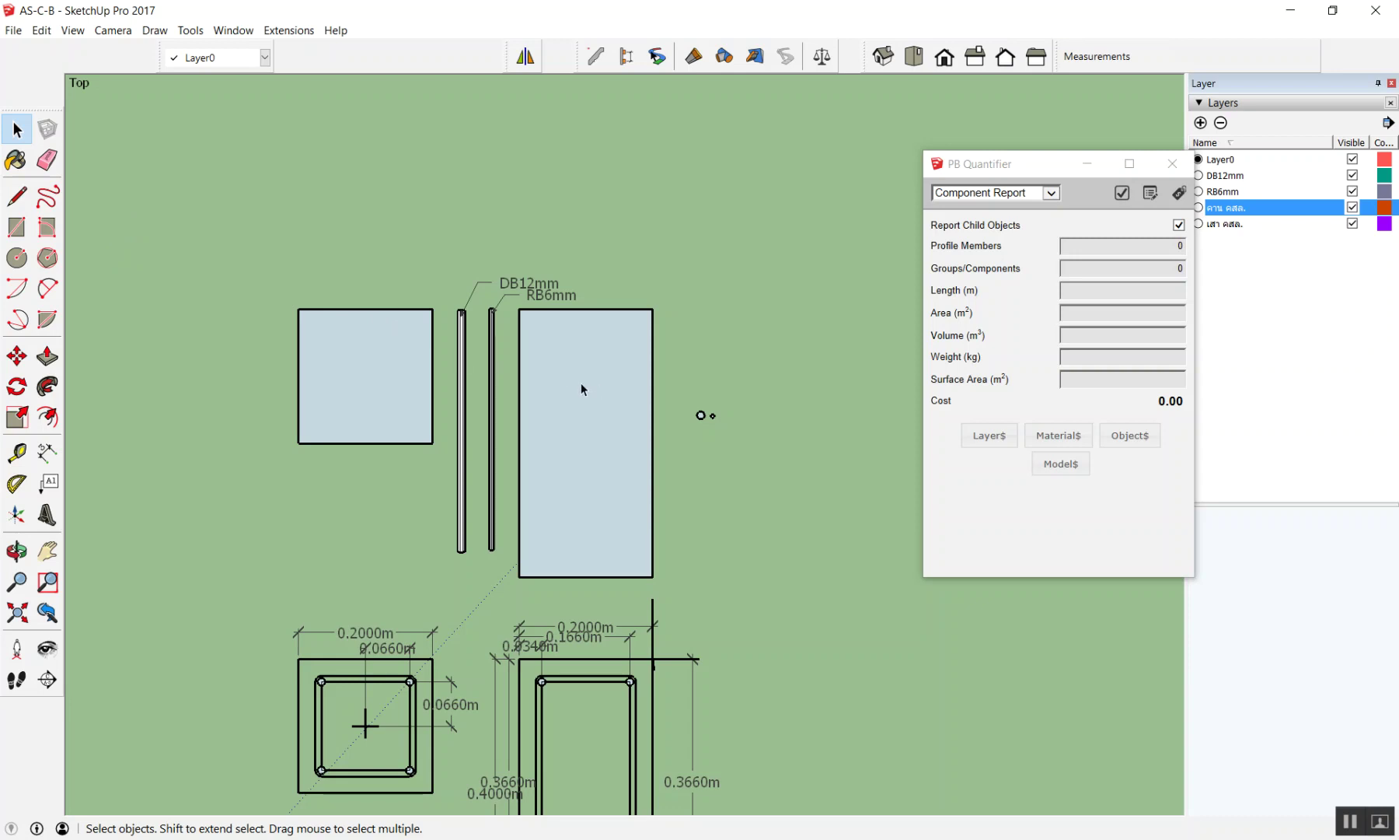
scroll(582, 384, up, 1)
scroll(578, 393, down, 1)
scroll(567, 396, down, 2)
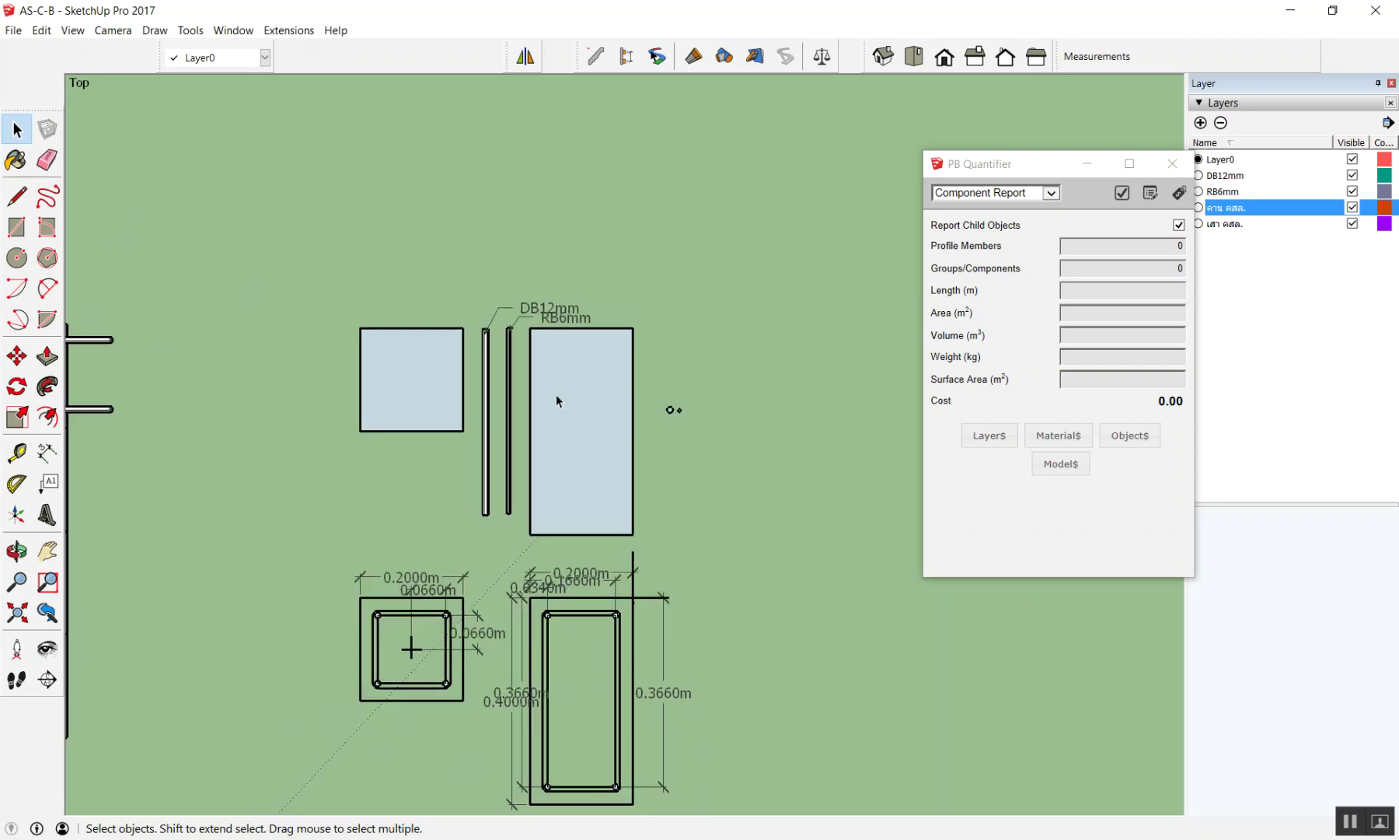
scroll(556, 398, up, 3)
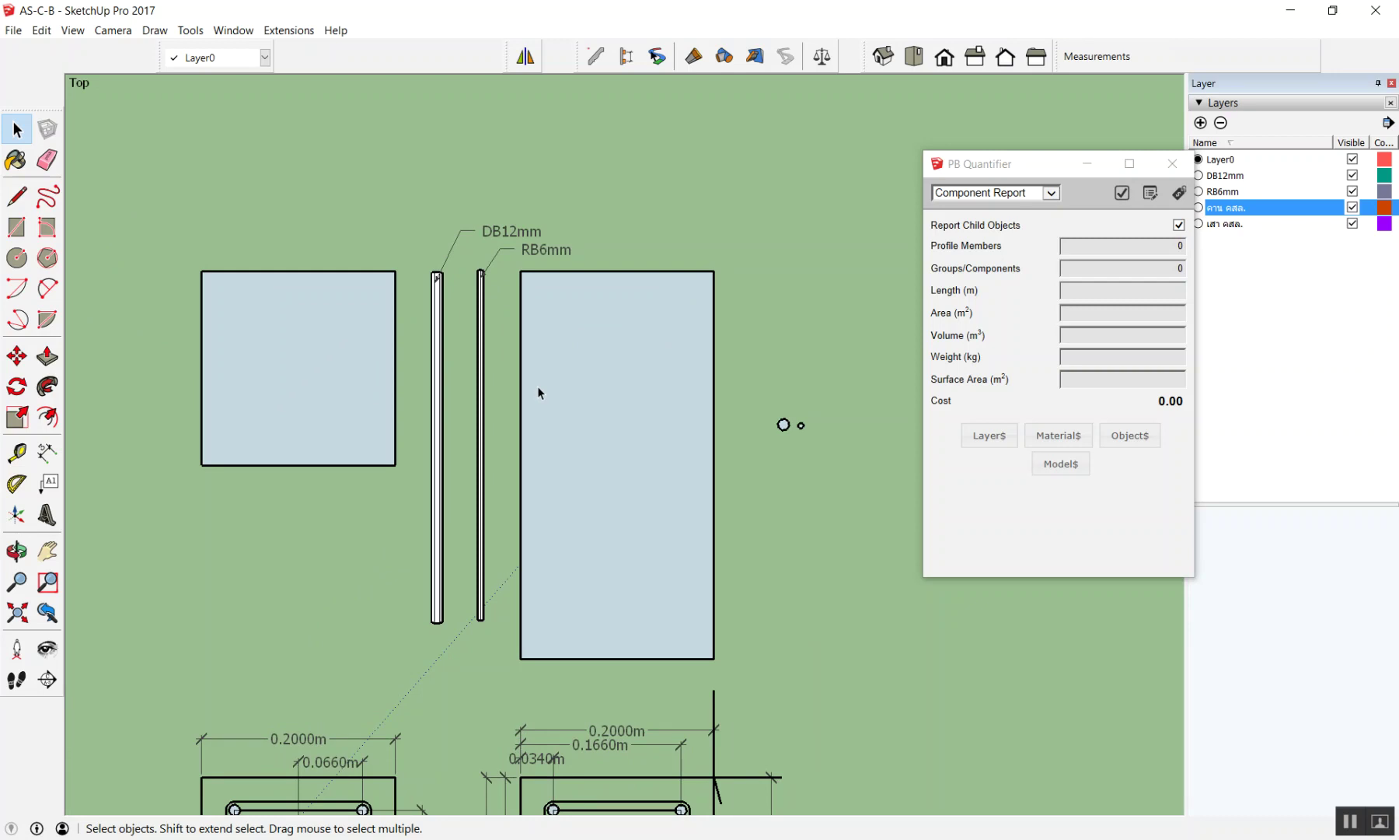
scroll(755, 220, down, 1)
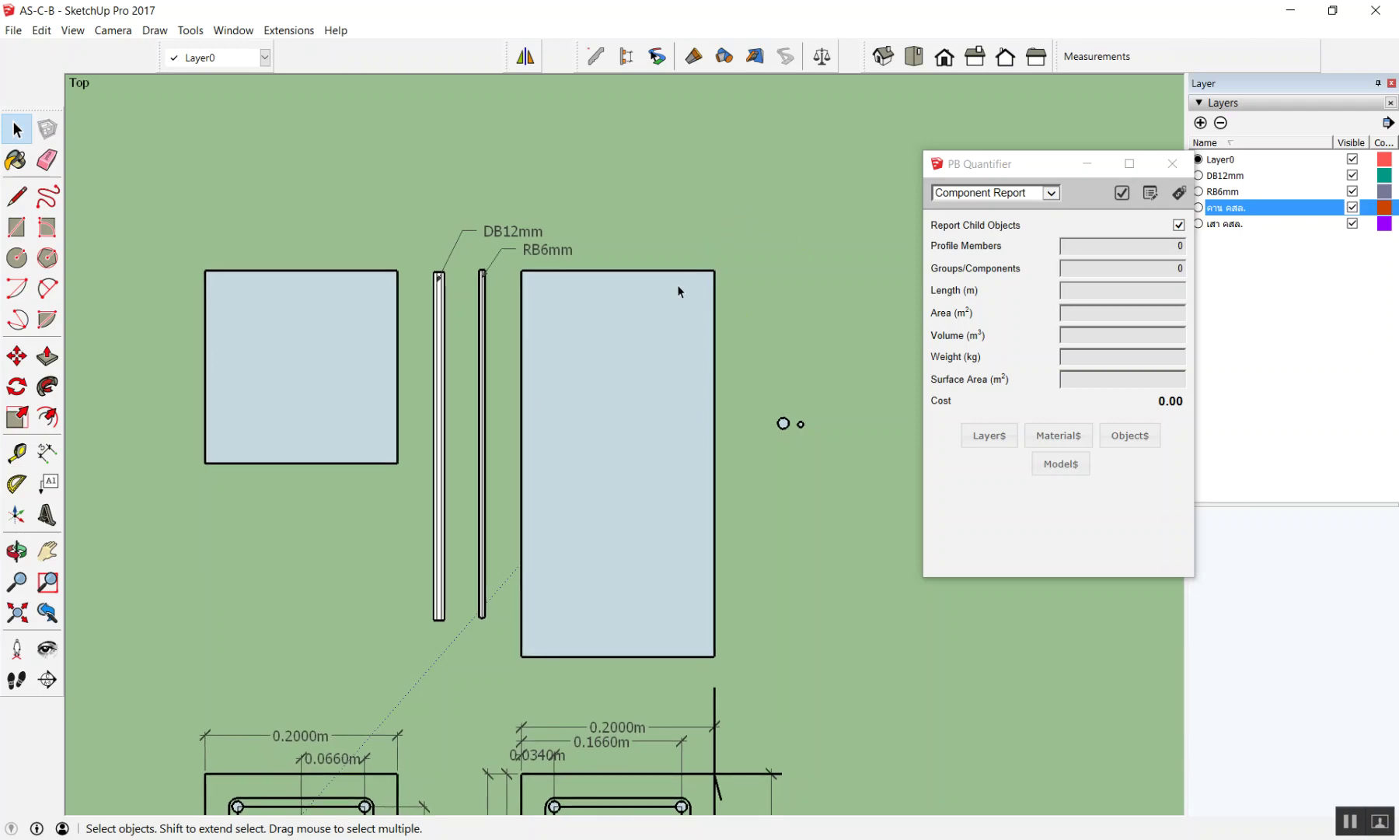
scroll(653, 300, down, 3)
scroll(583, 354, down, 2)
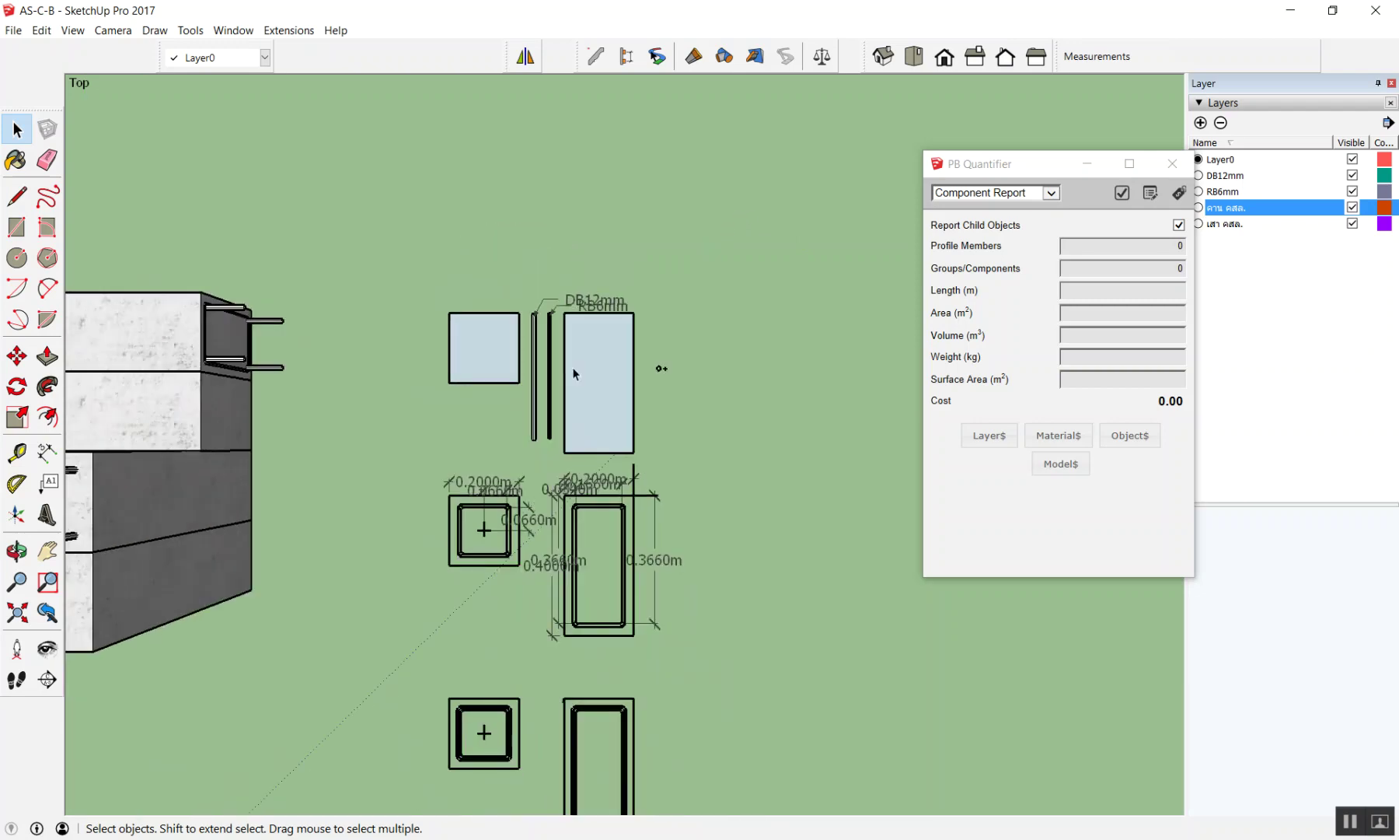
scroll(571, 367, down, 2)
scroll(527, 358, up, 4)
scroll(480, 324, up, 1)
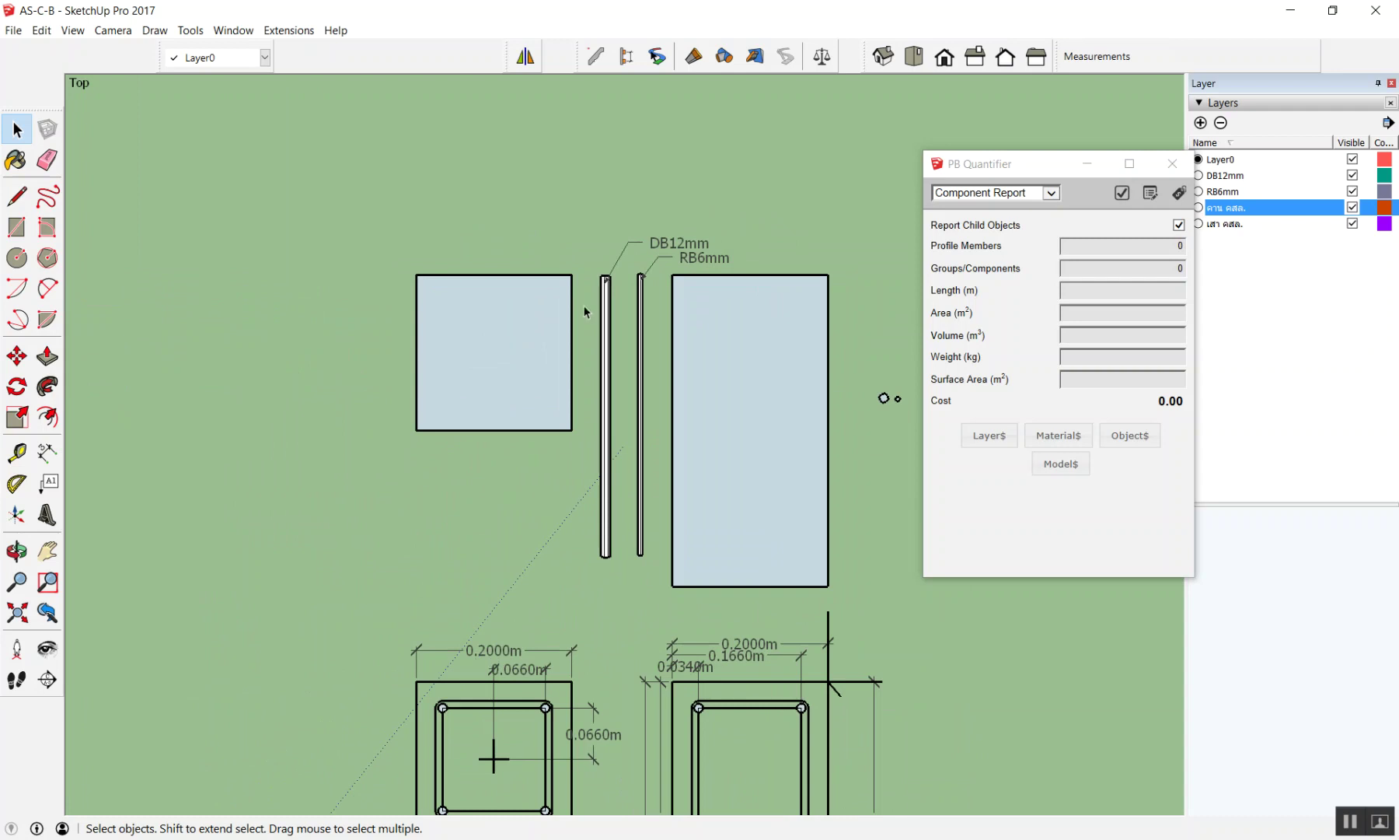
click(1172, 163)
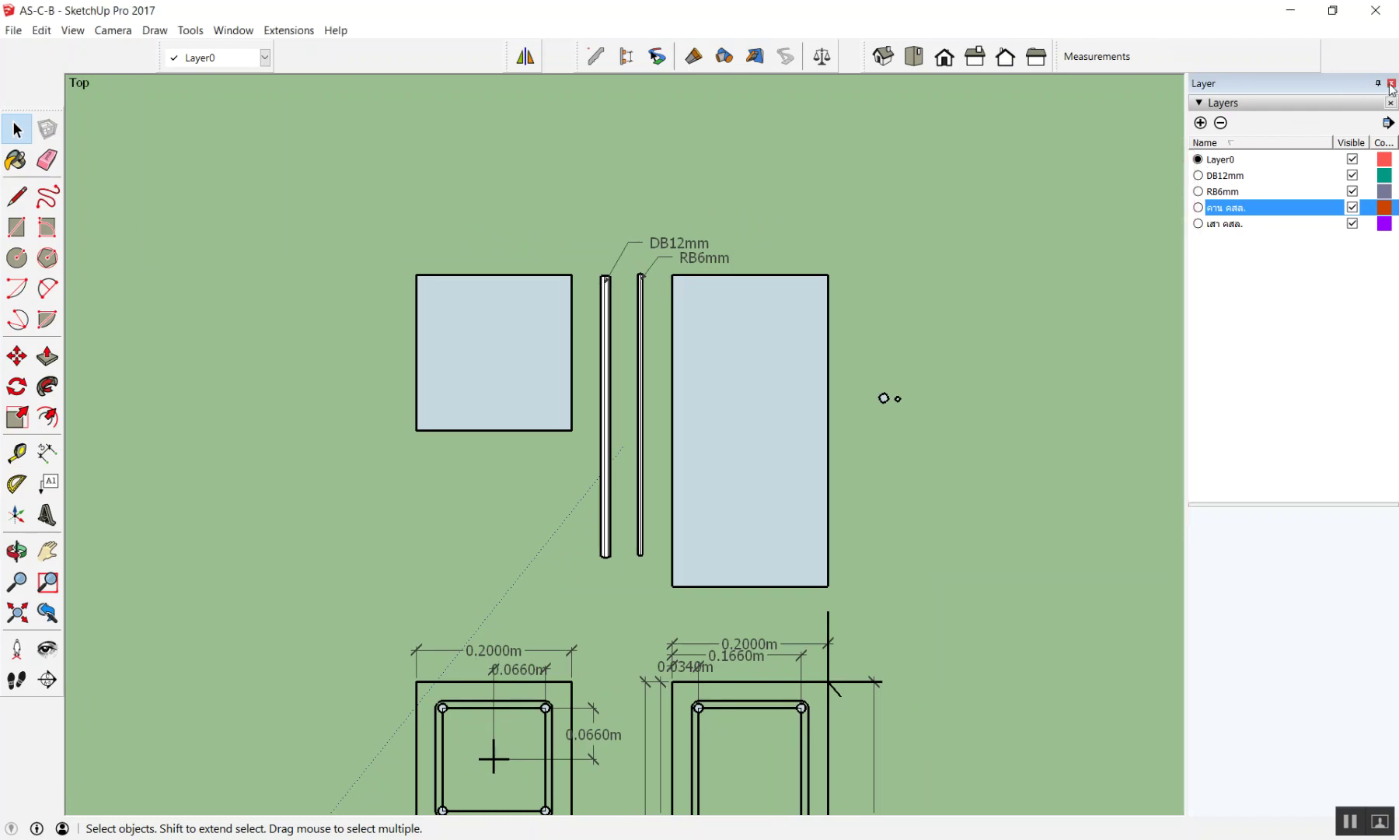
click(1392, 83)
scroll(901, 405, up, 1)
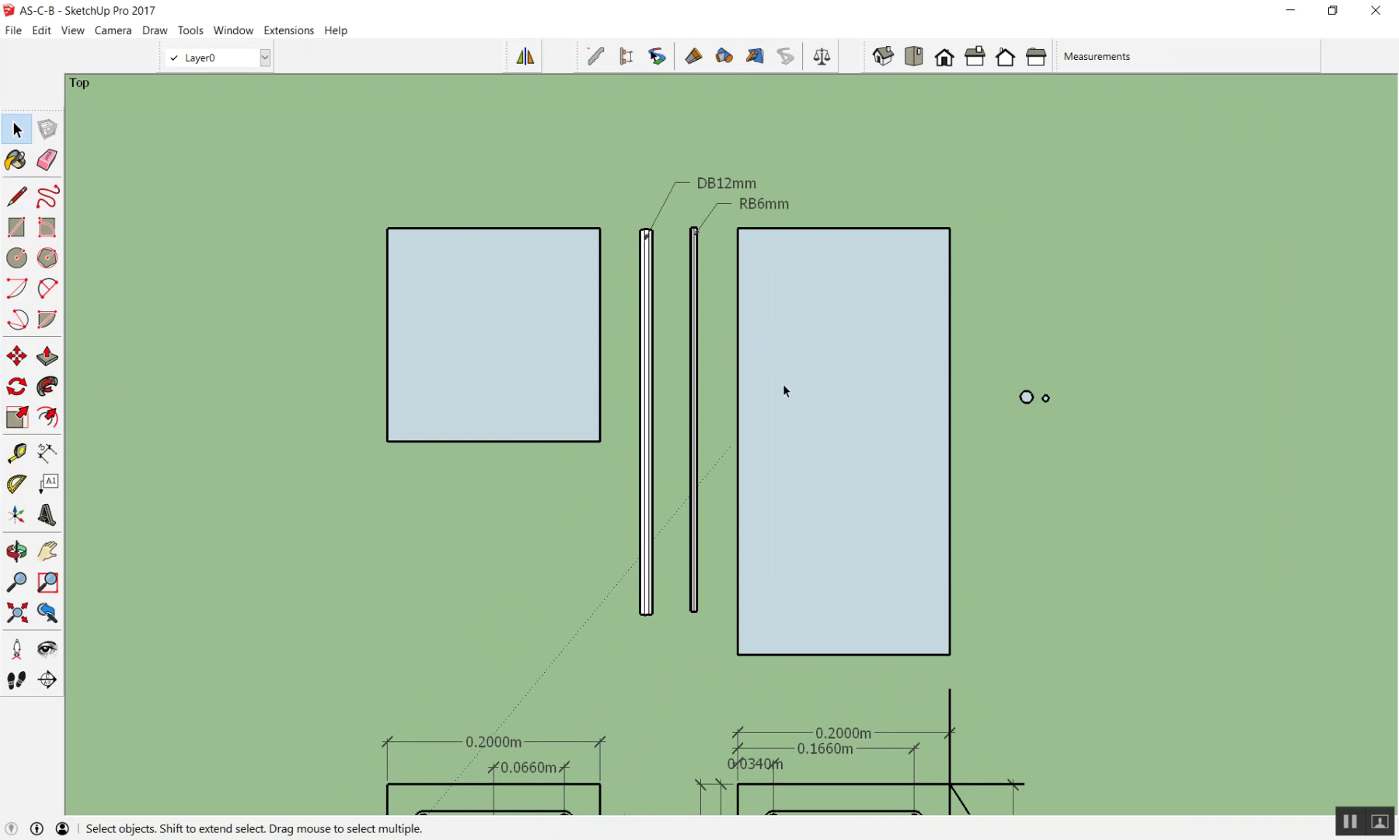
mouse_move(810, 435)
shift+middle_down()
mouse_move(760, 53)
mouse_move(262, 115)
shift+middle_up()
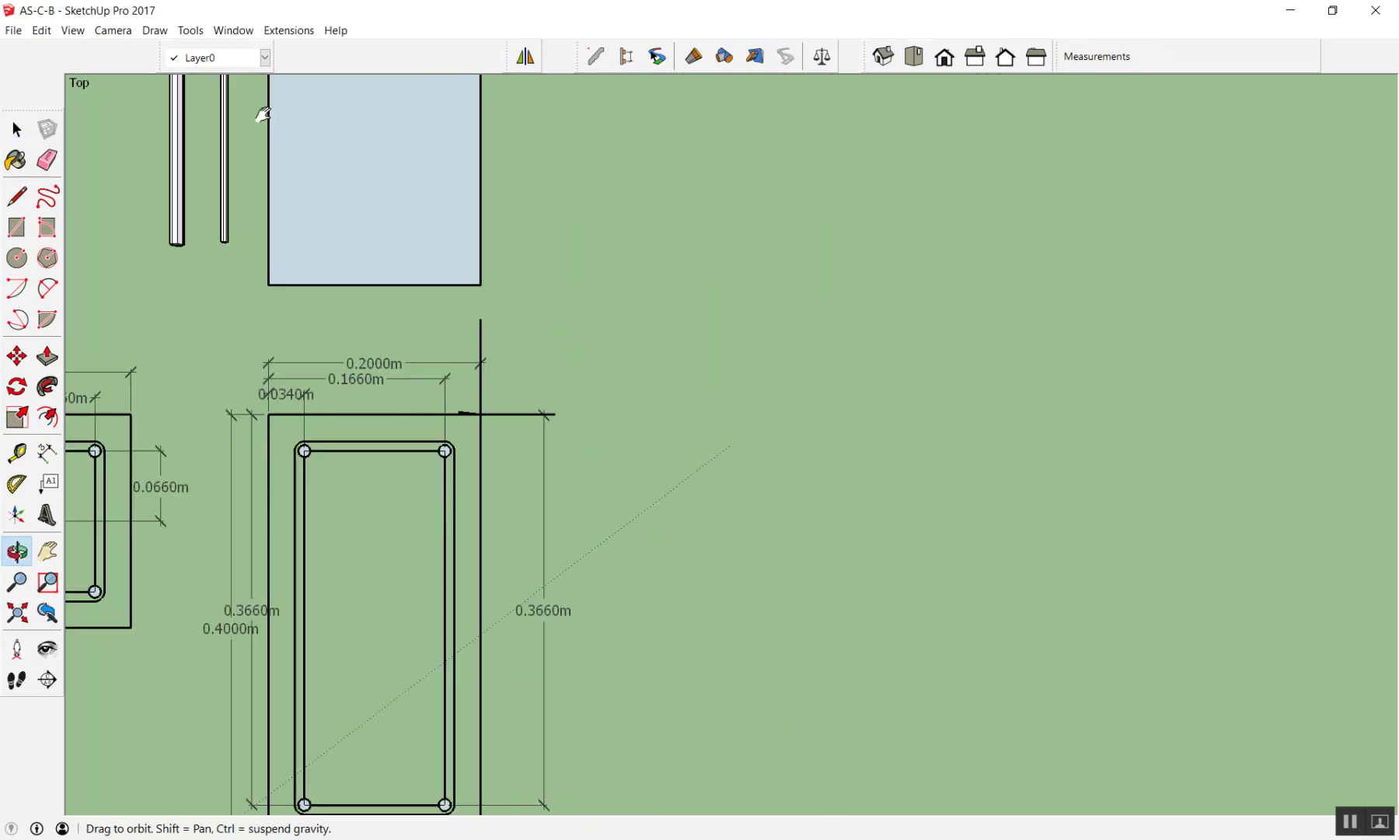
mouse_move(263, 114)
shift+middle_down()
mouse_move(850, 125)
mouse_move(381, 107)
mouse_move(824, 4)
mouse_move(572, 69)
mouse_move(909, 31)
mouse_move(531, 276)
mouse_move(912, 84)
mouse_move(912, 134)
mouse_move(758, 60)
mouse_move(807, 109)
shift+middle_up()
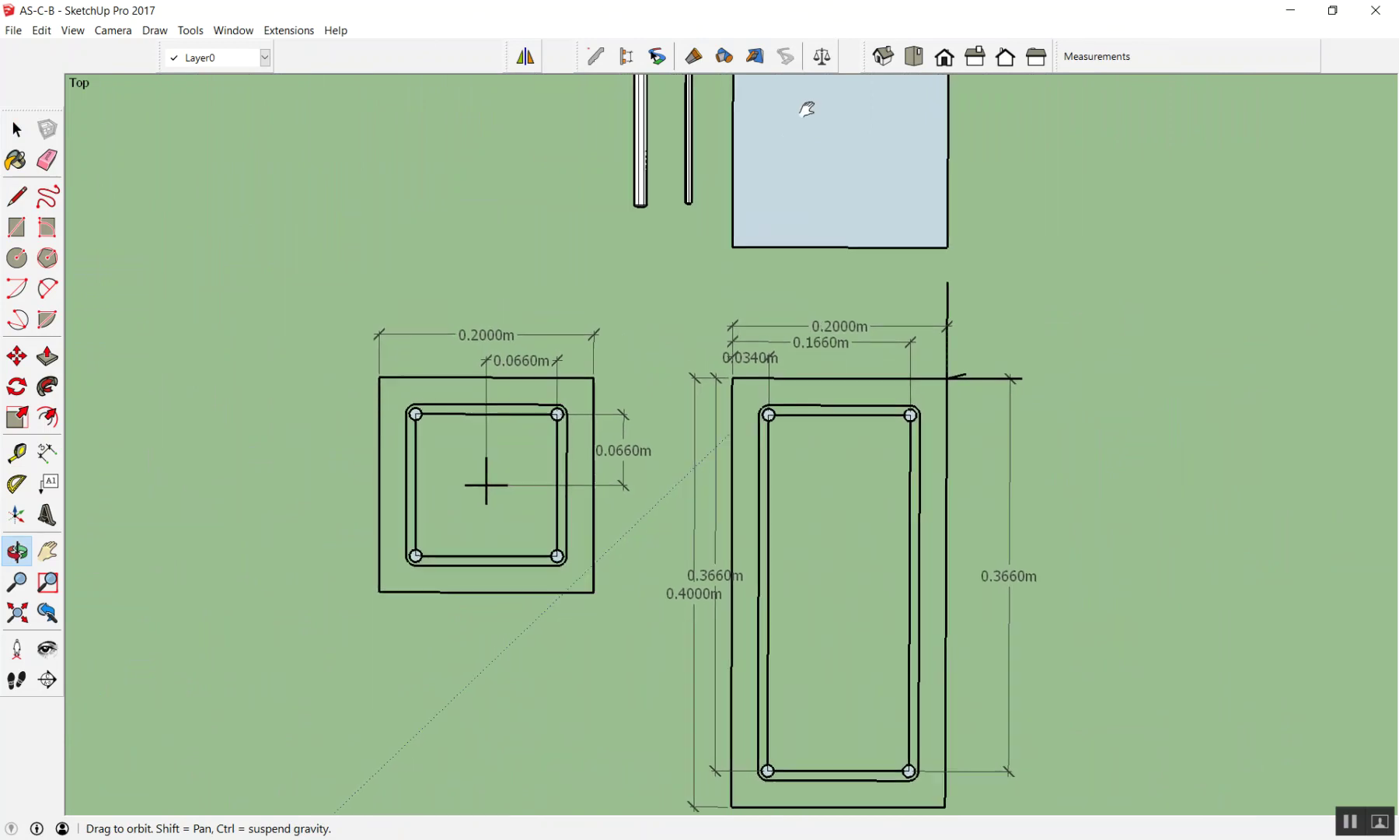
scroll(781, 159, up, 1)
scroll(789, 147, up, 2)
scroll(789, 147, down, 2)
shift+middle_drag(784, 172, 809, 161)
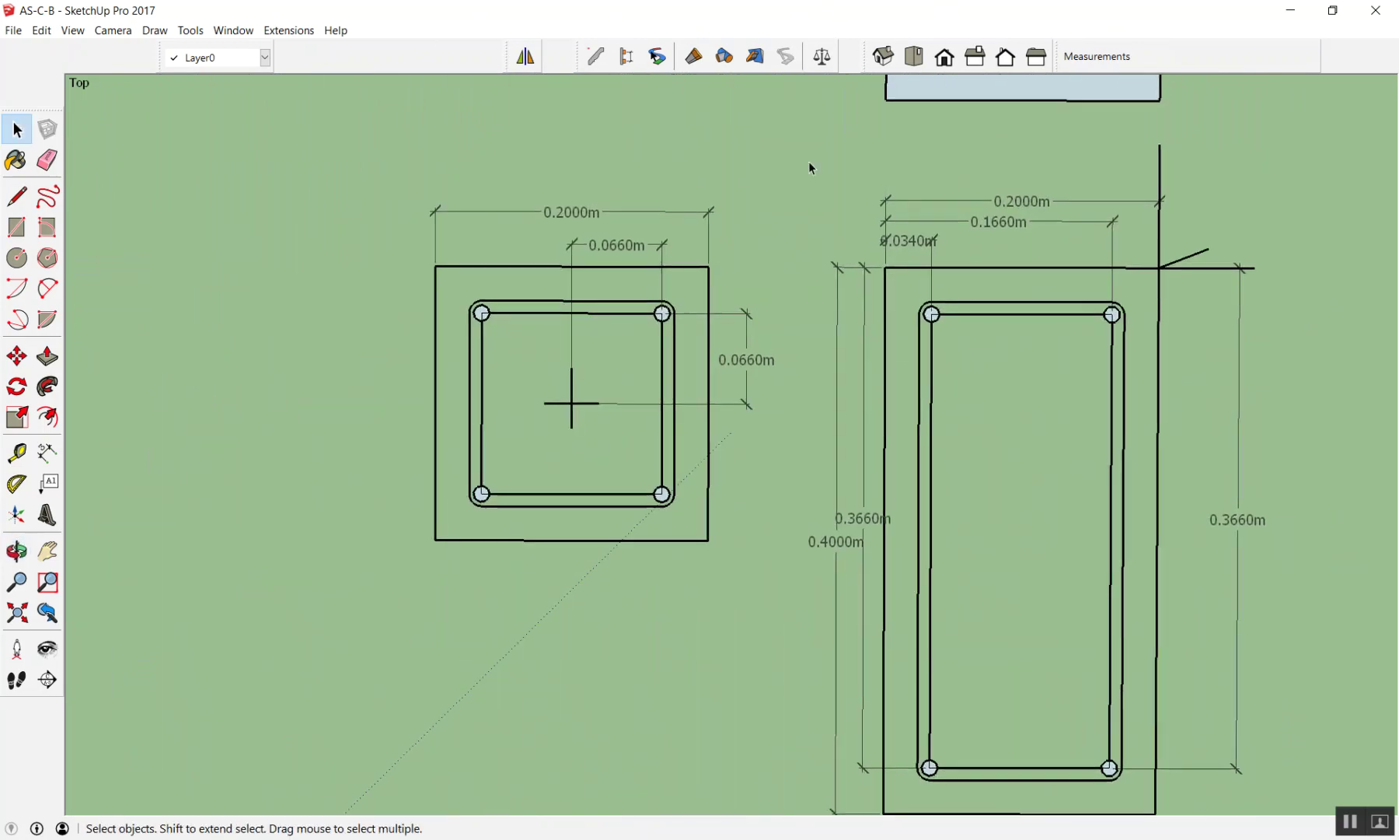
scroll(659, 315, up, 3)
scroll(667, 315, down, 1)
scroll(667, 316, up, 1)
scroll(669, 317, down, 1)
scroll(670, 318, up, 1)
scroll(668, 315, down, 2)
scroll(666, 315, down, 3)
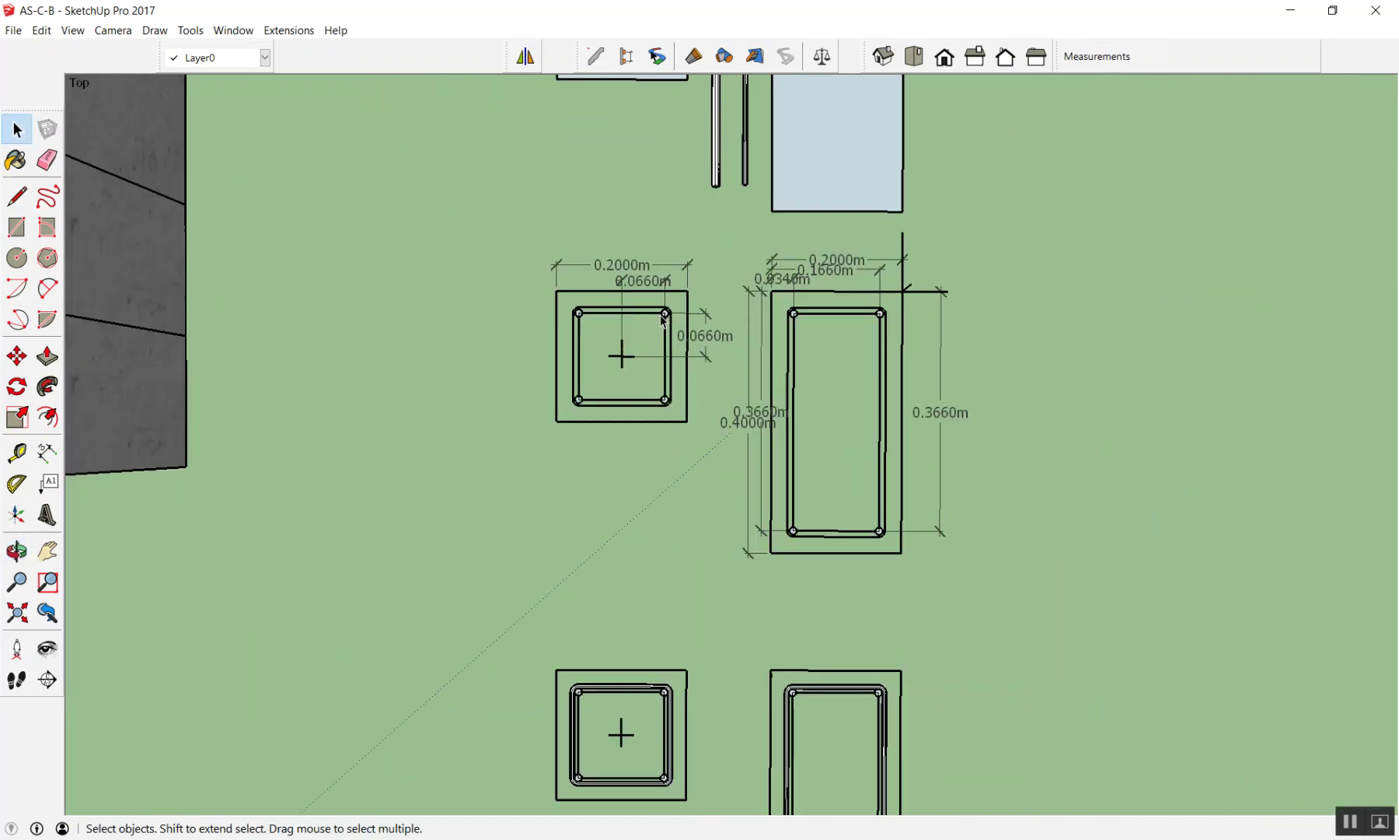
scroll(665, 316, up, 2)
scroll(667, 317, up, 2)
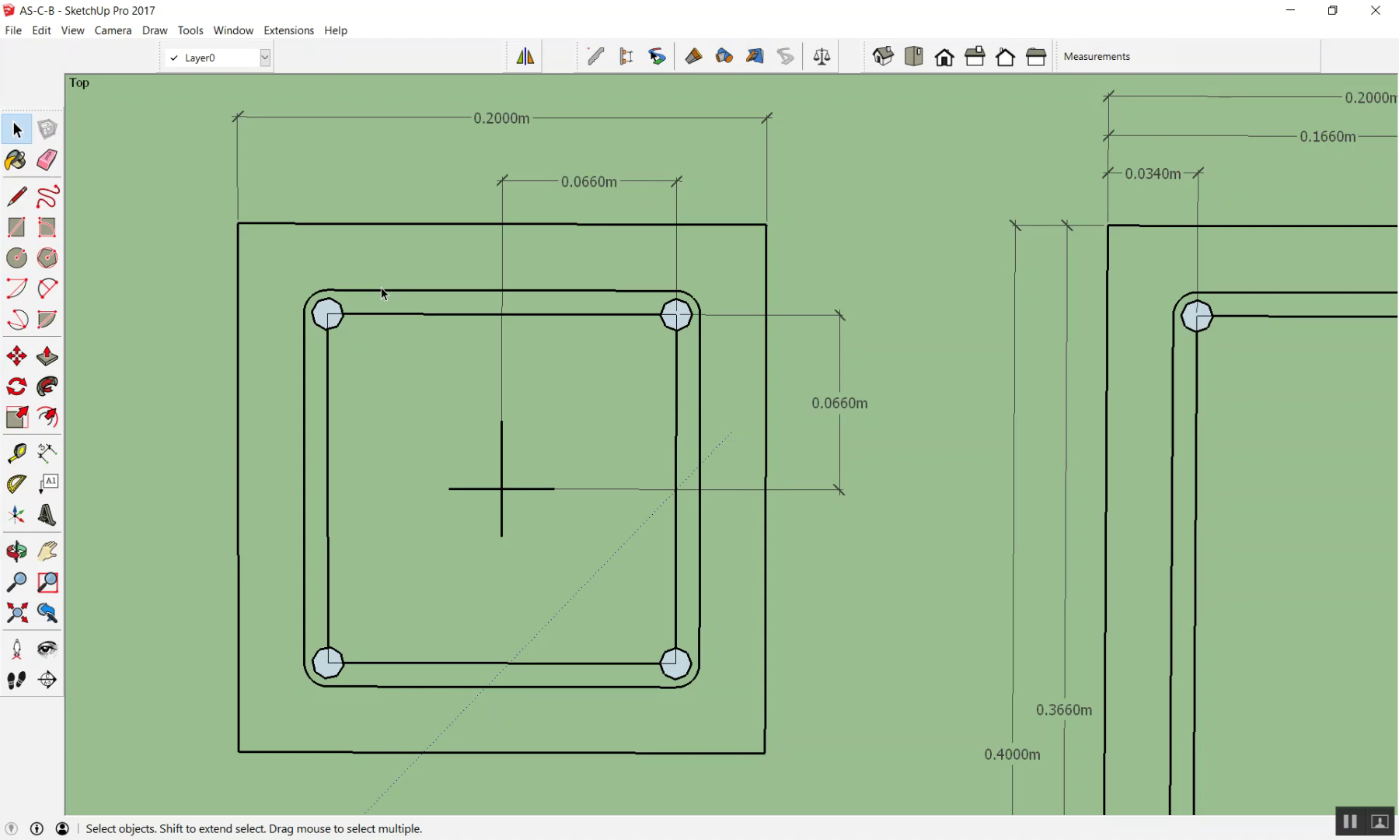
click(385, 292)
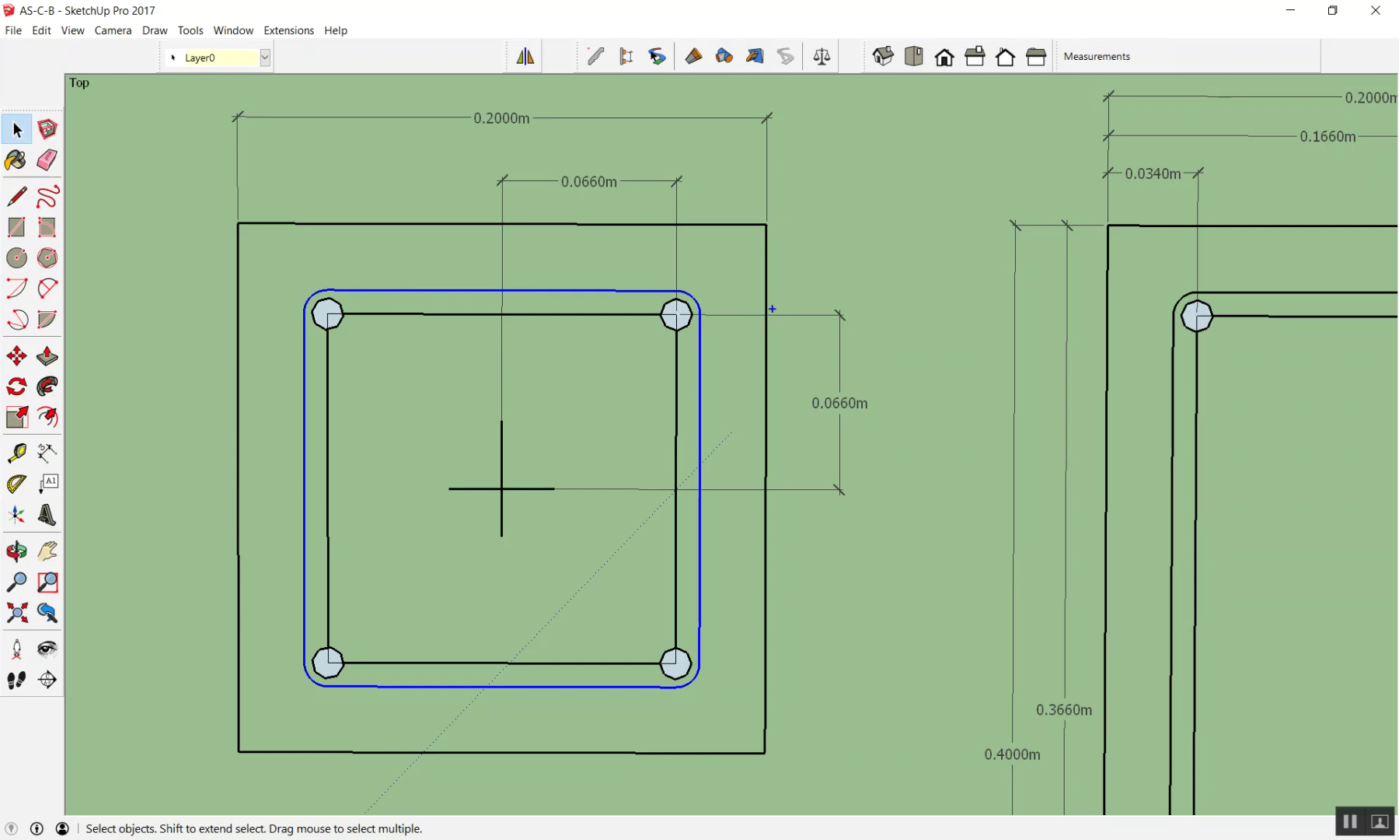
mouse_move(548, 459)
mouse_down()
mouse_move(552, 506)
mouse_move(487, 444)
mouse_up()
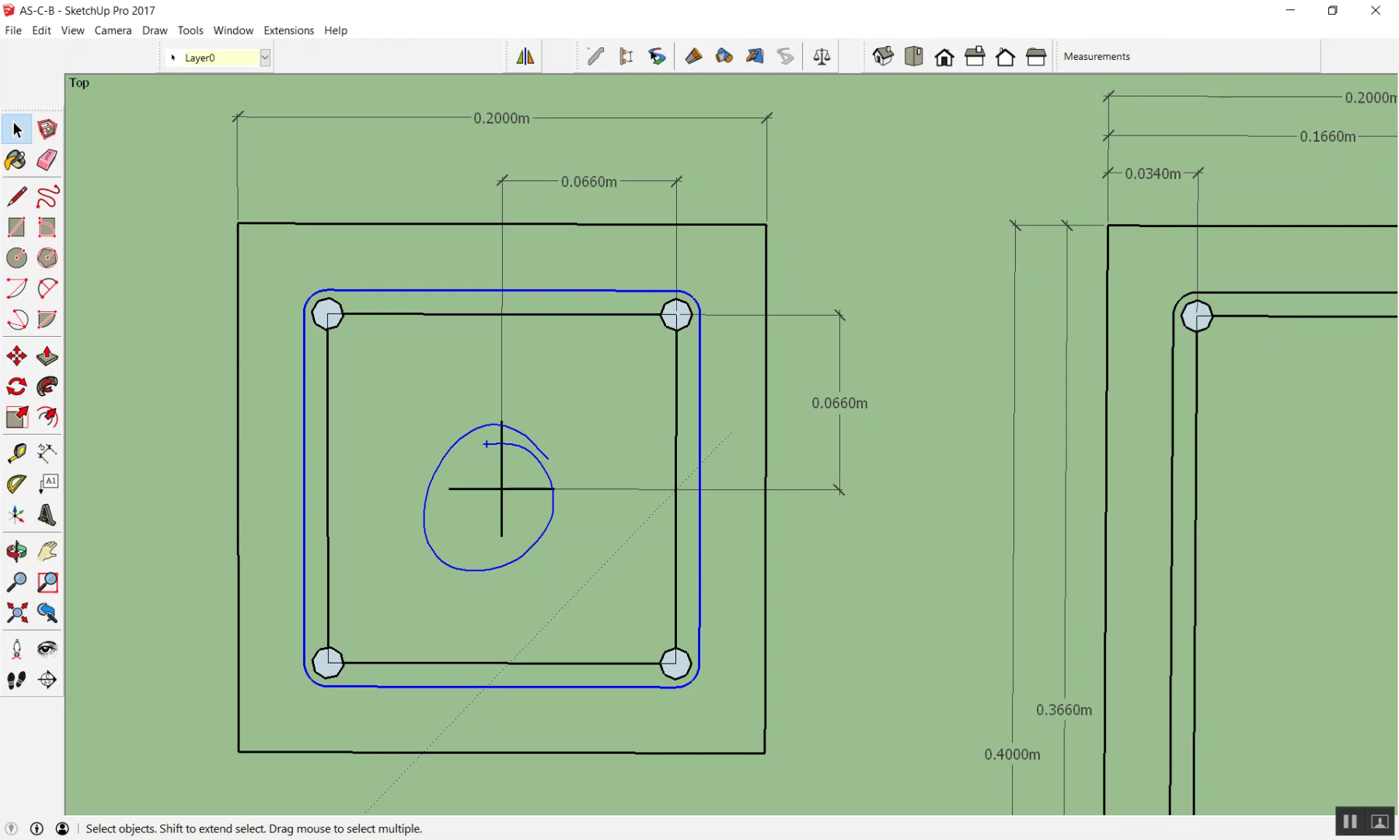
mouse_move(432, 509)
mouse_down()
mouse_move(553, 455)
mouse_move(553, 419)
mouse_up()
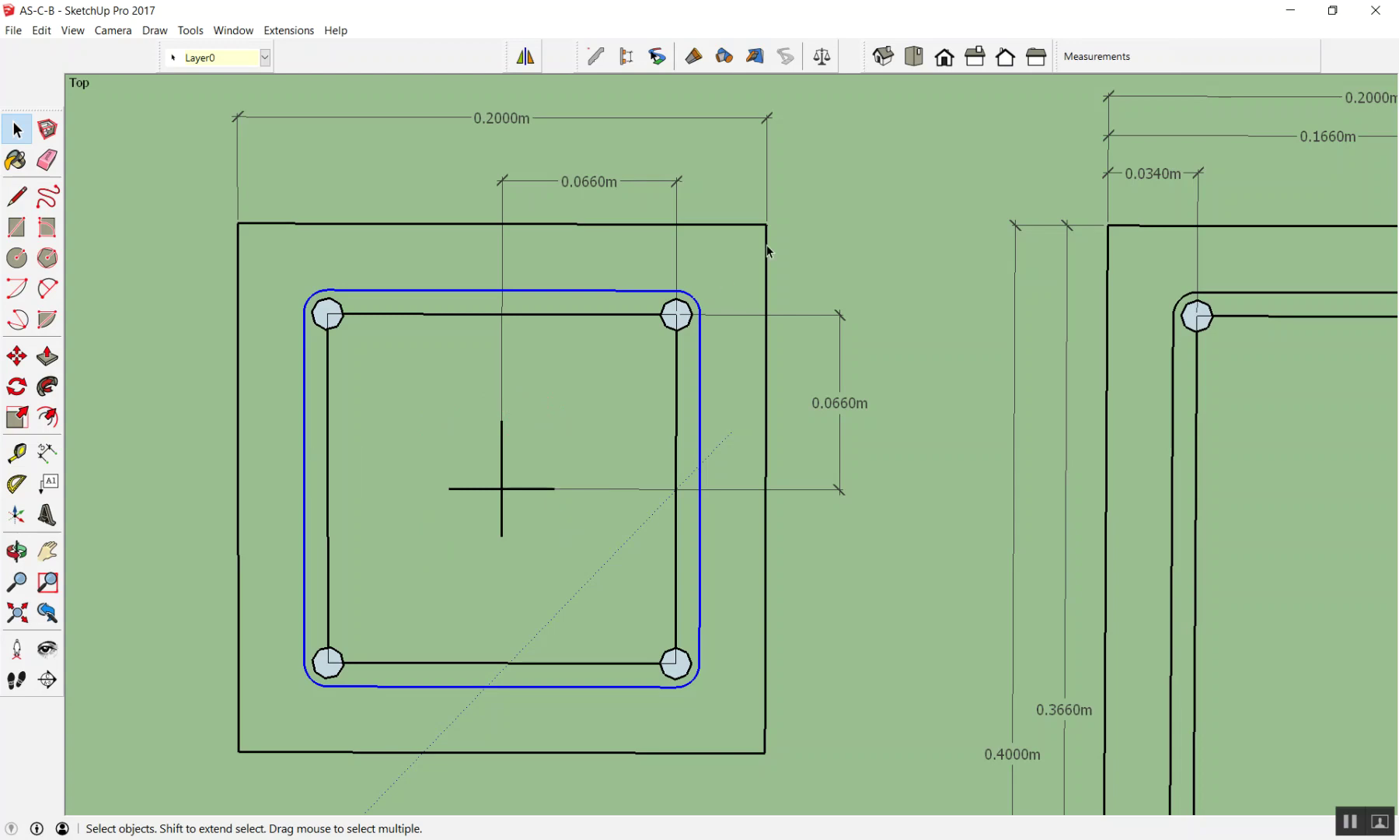
scroll(680, 315, down, 3)
scroll(680, 315, down, 3)
scroll(680, 315, down, 5)
mouse_move(680, 315)
middle_down()
mouse_move(429, 223)
mouse_move(828, 283)
mouse_move(765, 221)
mouse_move(775, 212)
mouse_move(699, 161)
middle_up()
scroll(719, 128, up, 2)
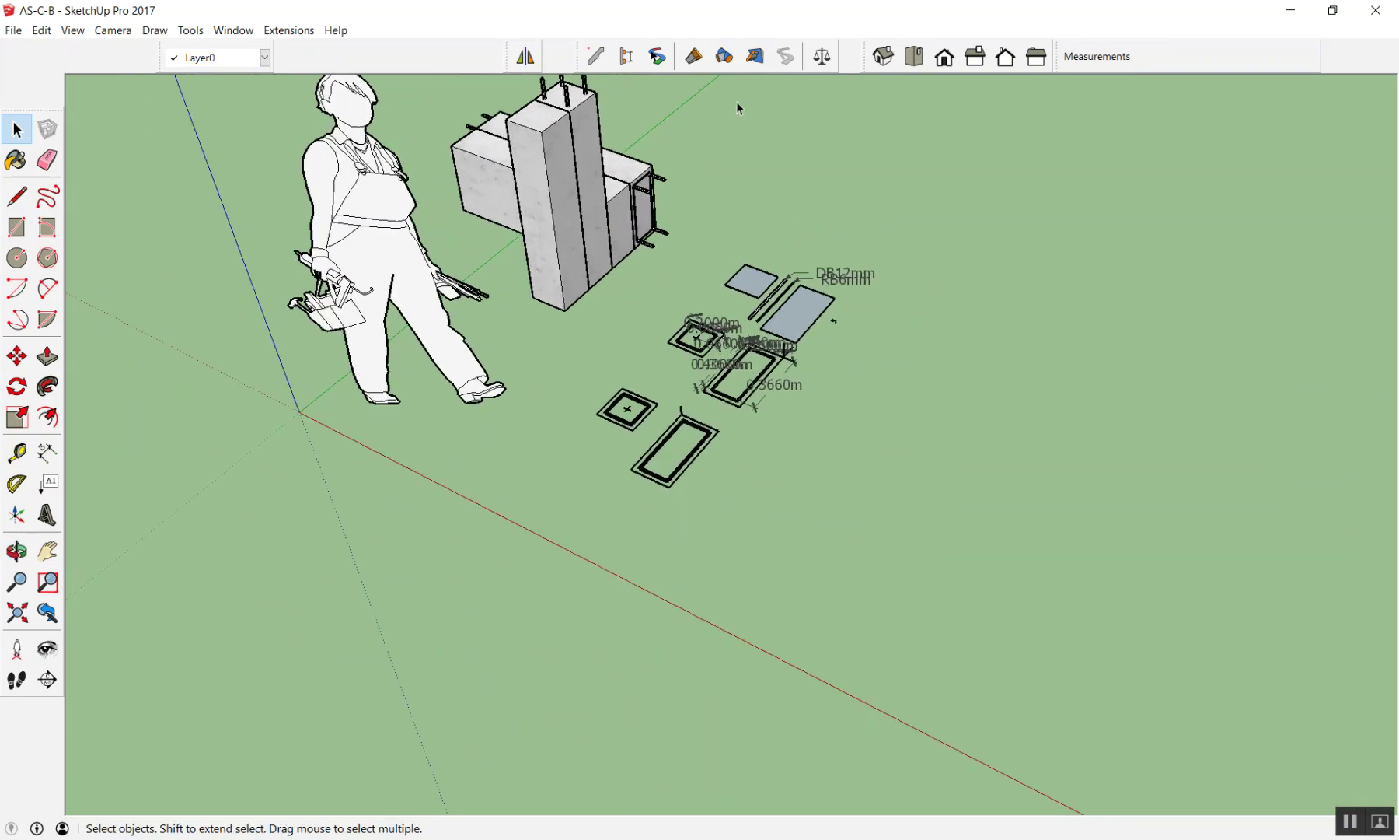
Step: Open the Profile Builder 2 panel and park it at the right edge of the screen
scroll(715, 99, up, 2)
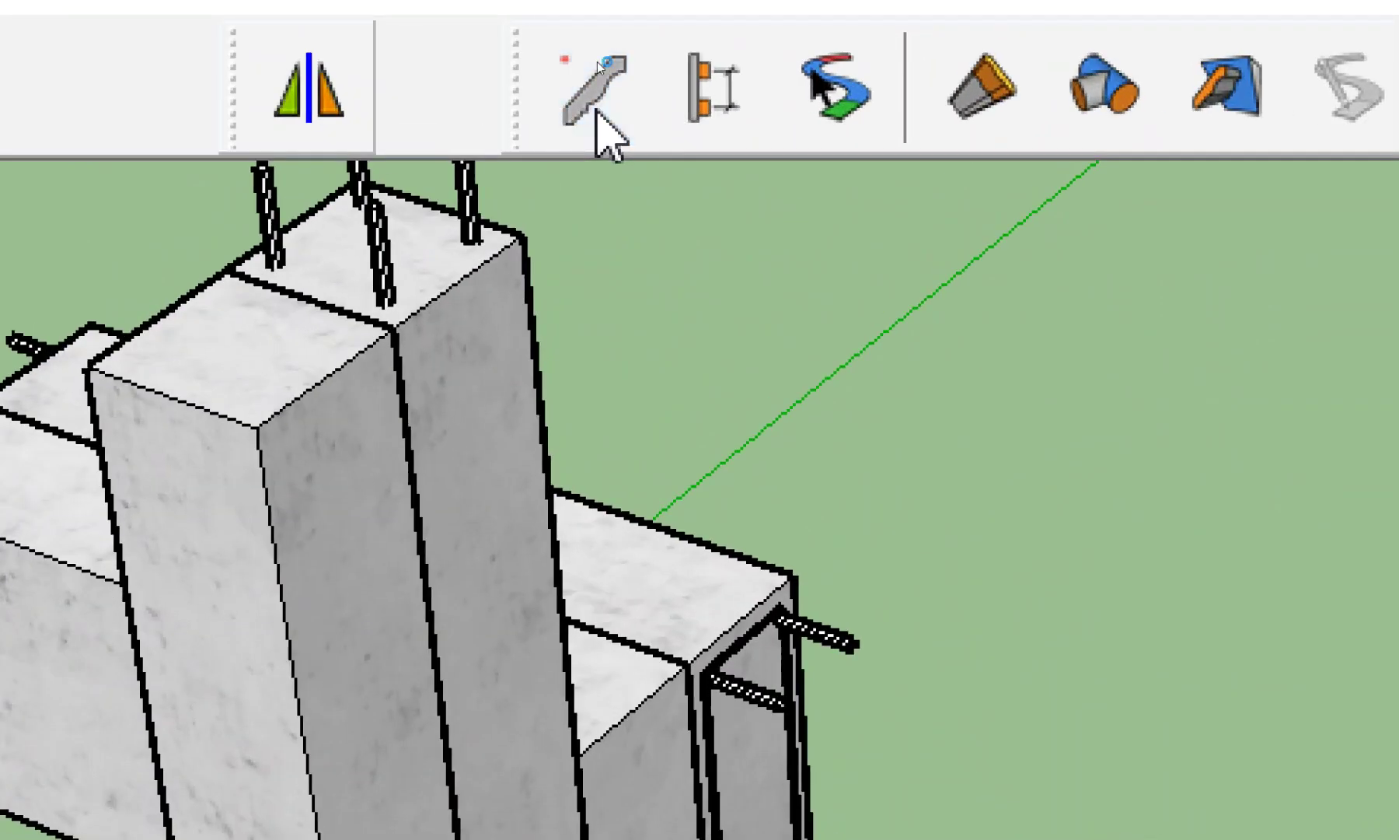
click(596, 57)
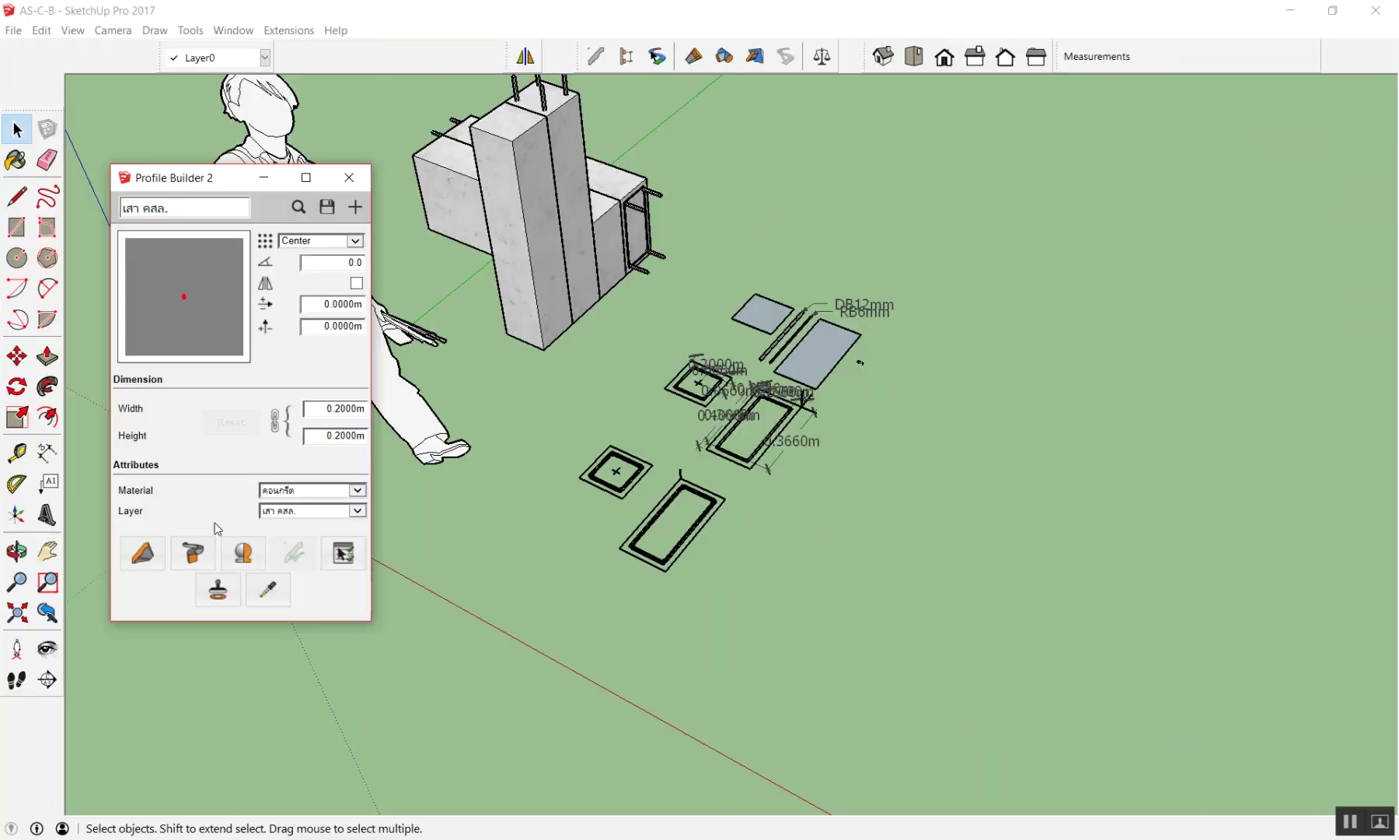
mouse_move(228, 177)
mouse_down()
mouse_move(366, 181)
mouse_move(1206, 76)
mouse_up()
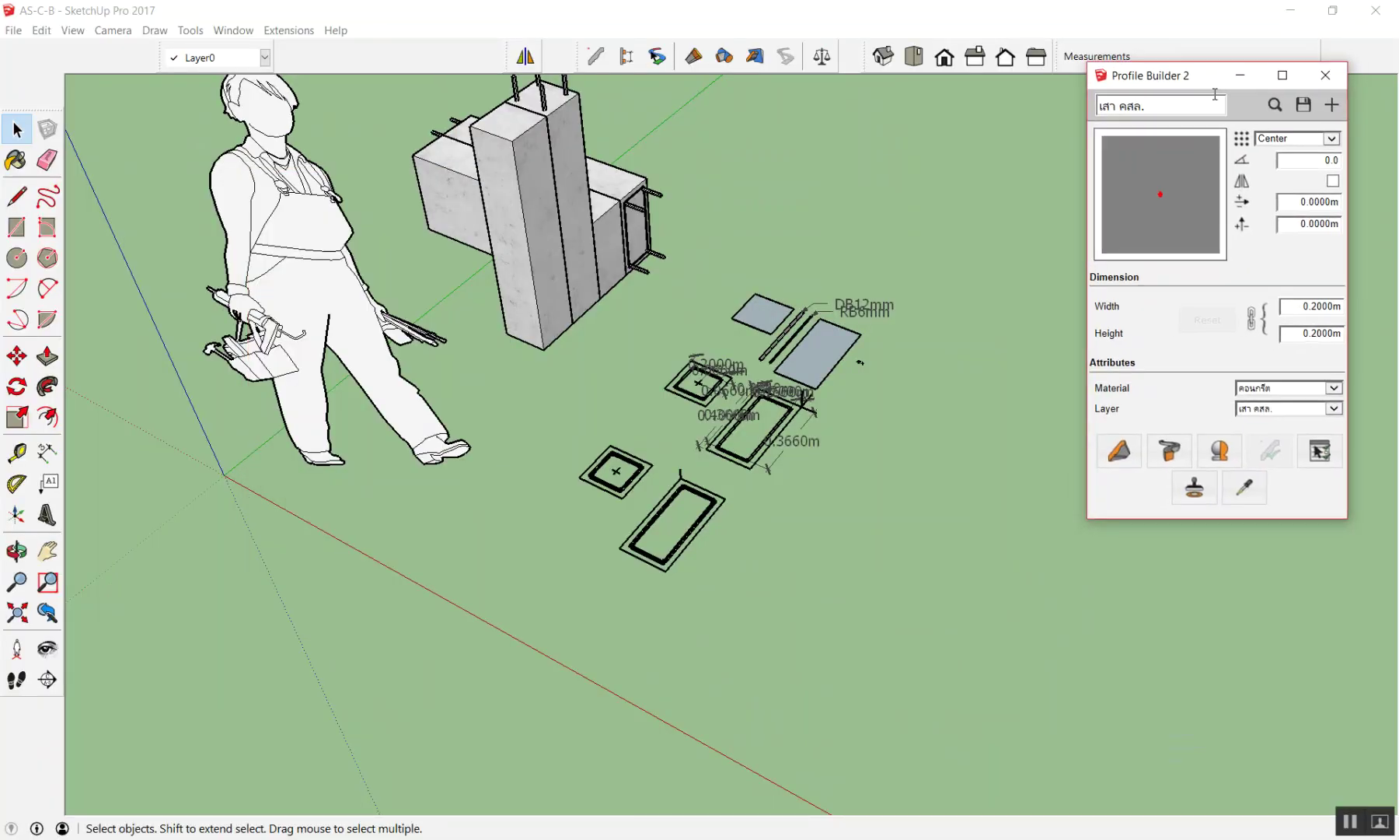
click(1244, 487)
scroll(488, 172, up, 3)
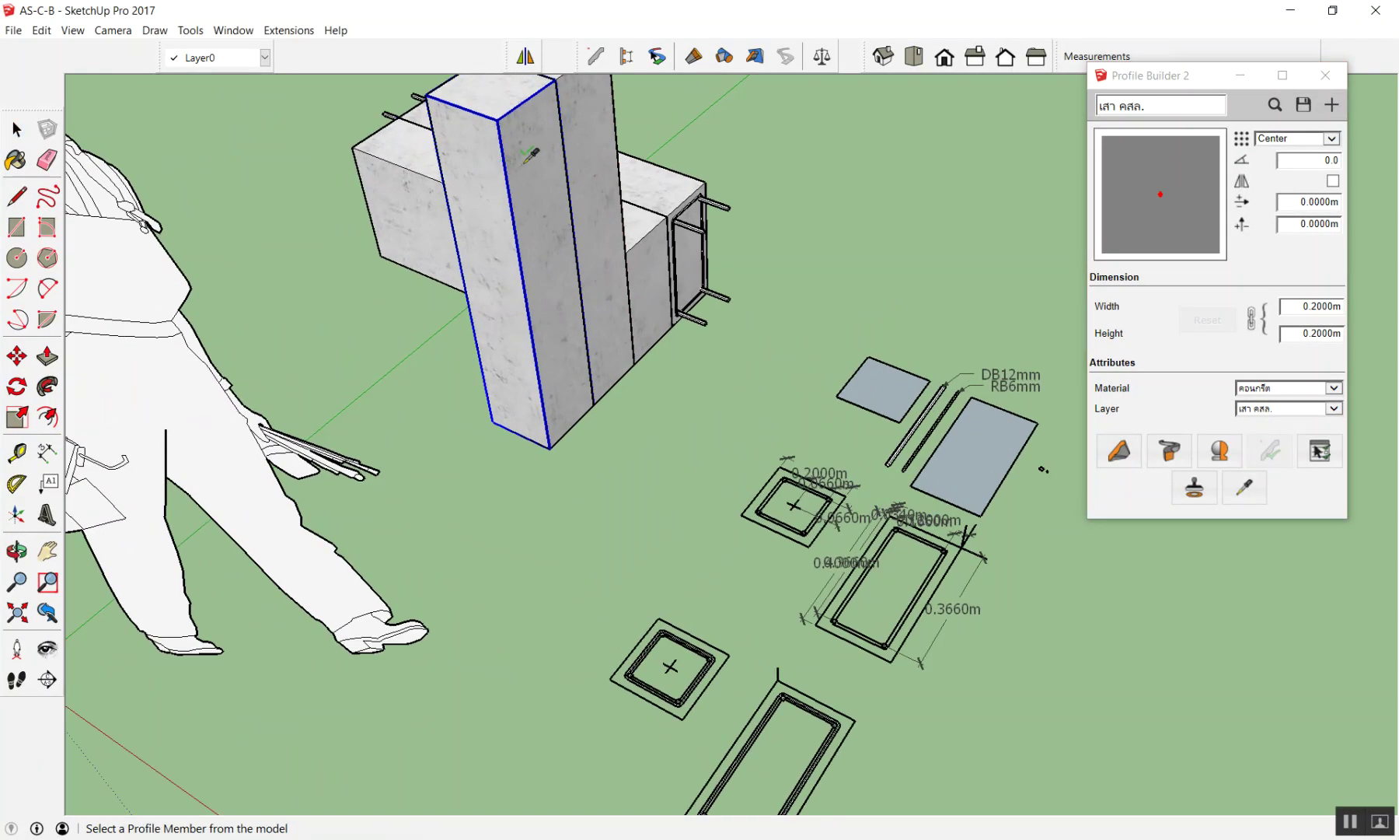
key(space)
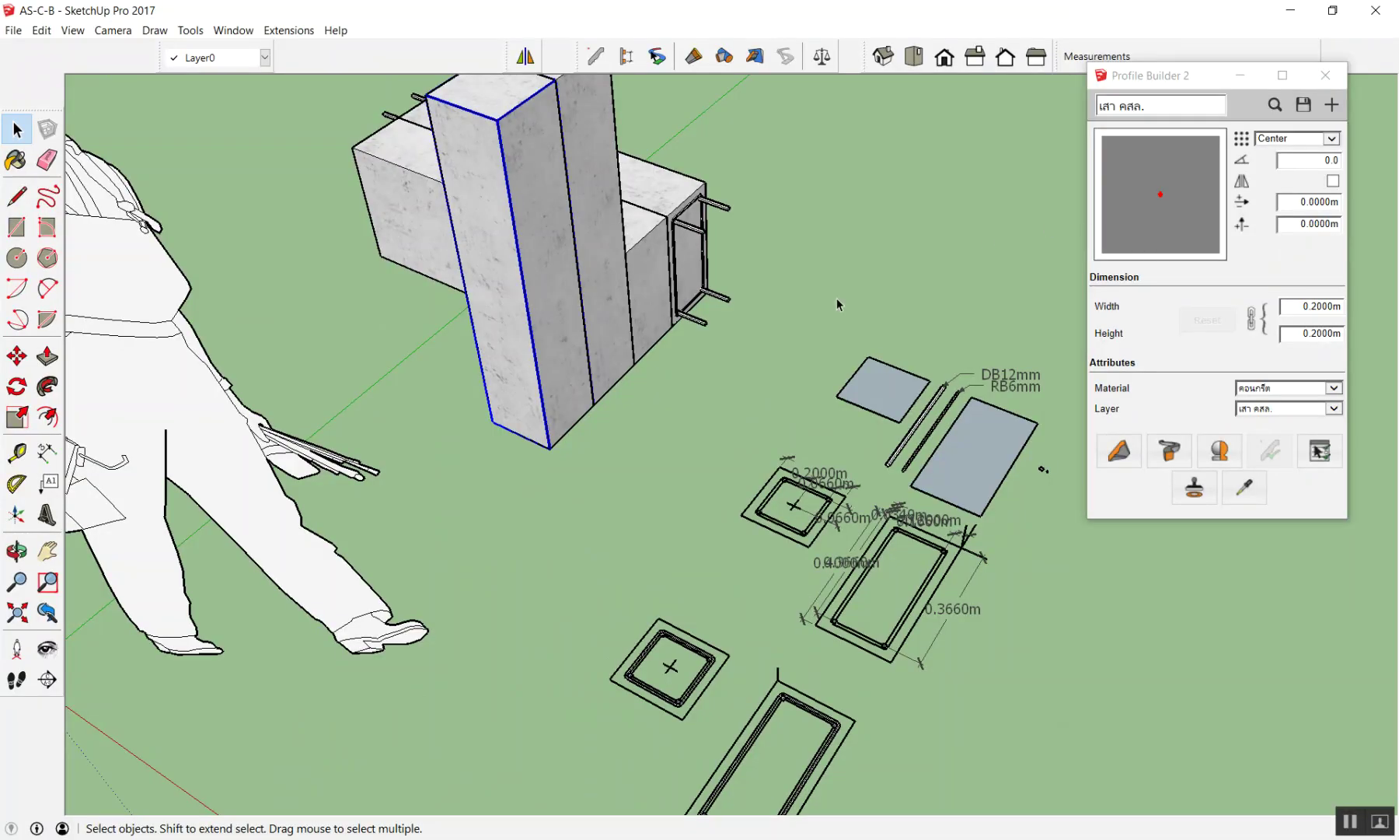
Step: Load the RB6mm bar's profile settings into Profile Builder with Get Attributes
scroll(836, 297, up, 3)
scroll(1088, 498, up, 2)
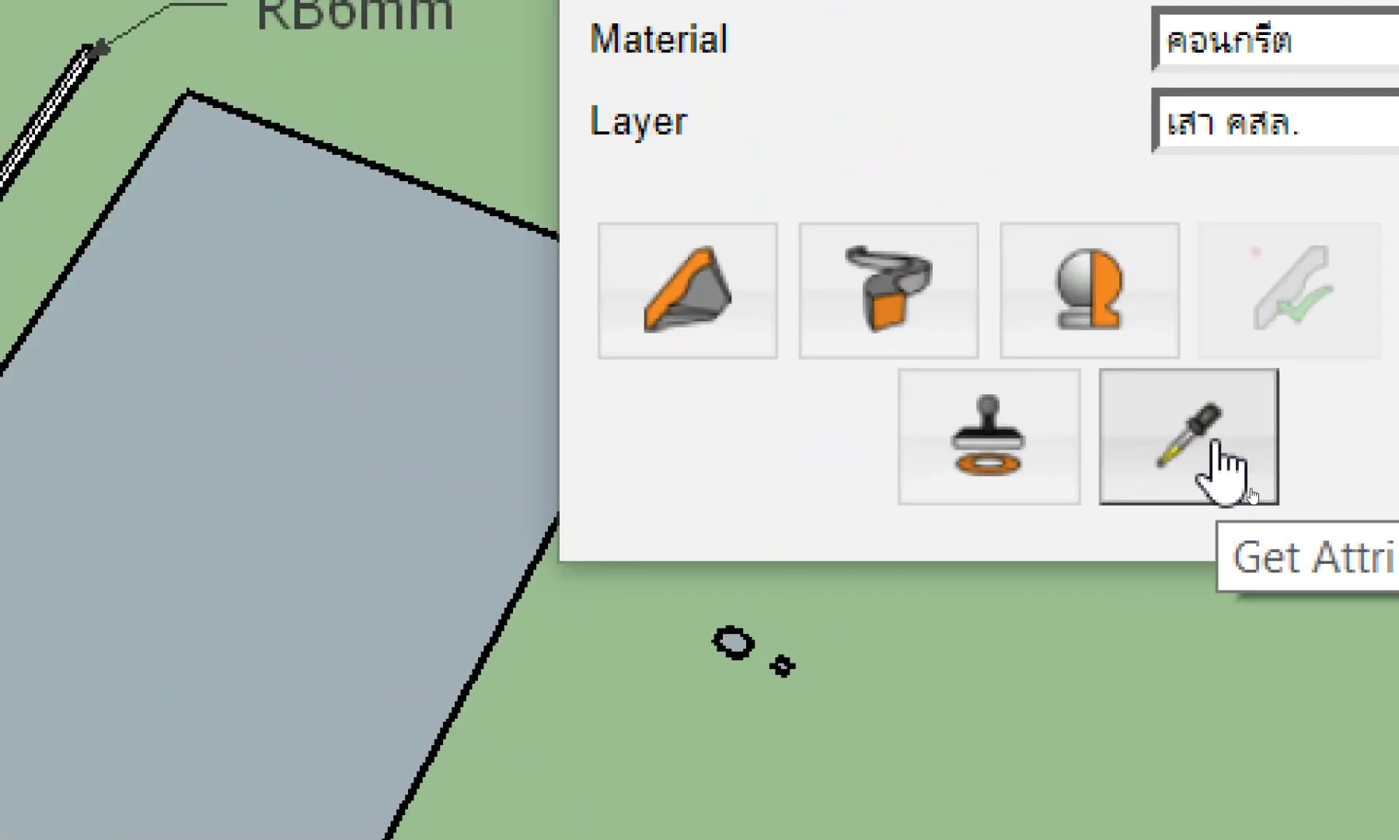
click(1214, 445)
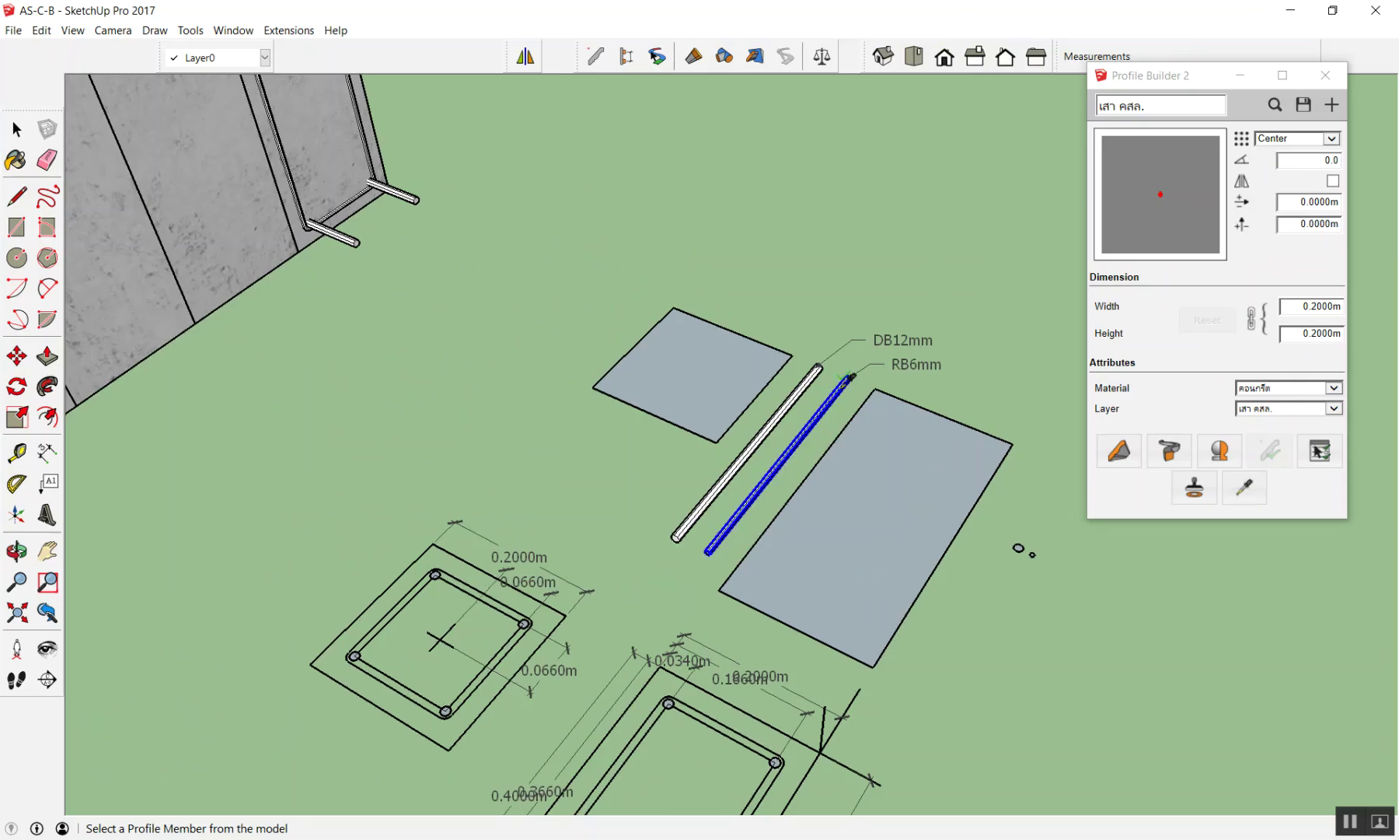
click(850, 376)
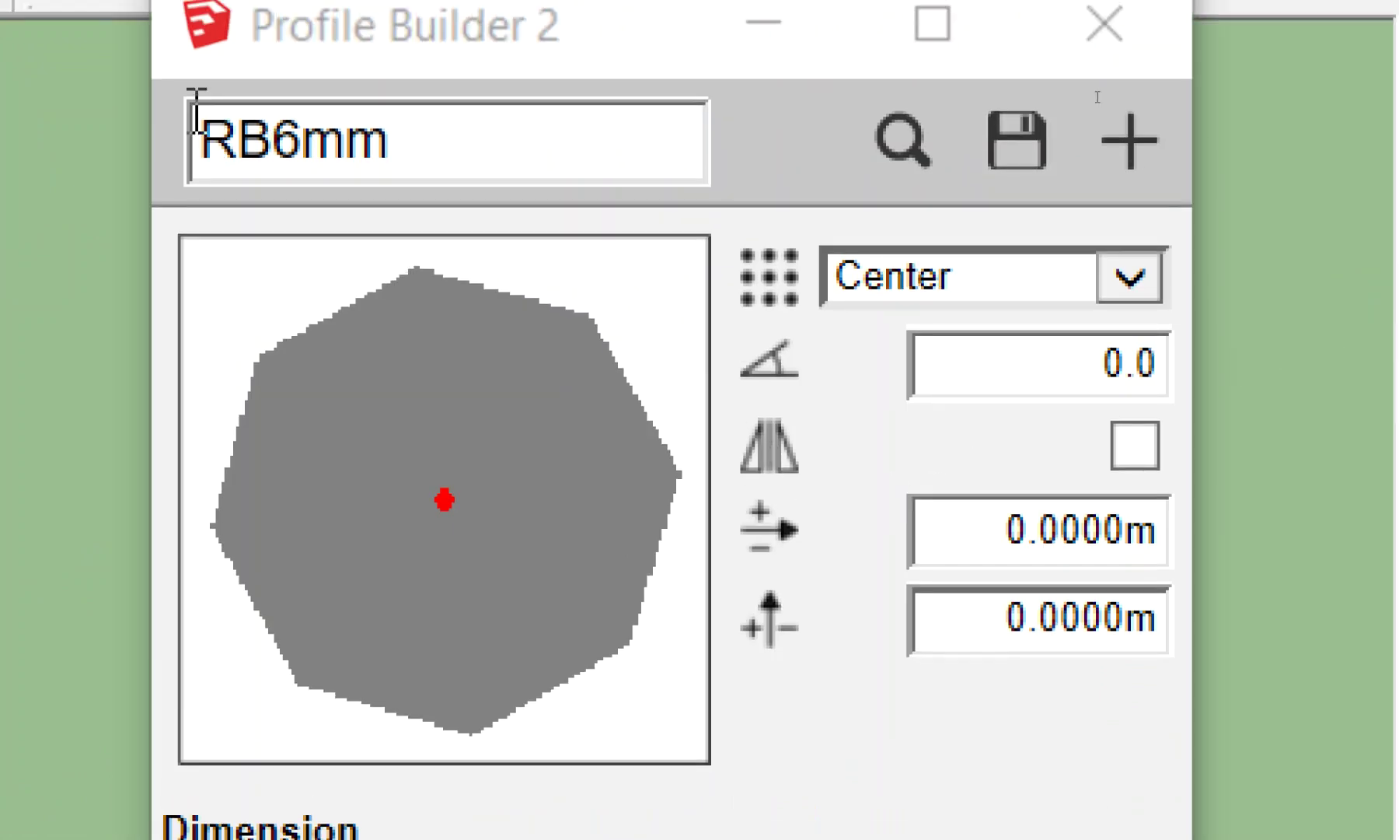
Step: Rename the profile to เหล็กปลอกเสา RB6mm by adding the Thai prefix
click(200, 136)
text(s)
key(BackSpace)
text(ใน)
text(ล็)
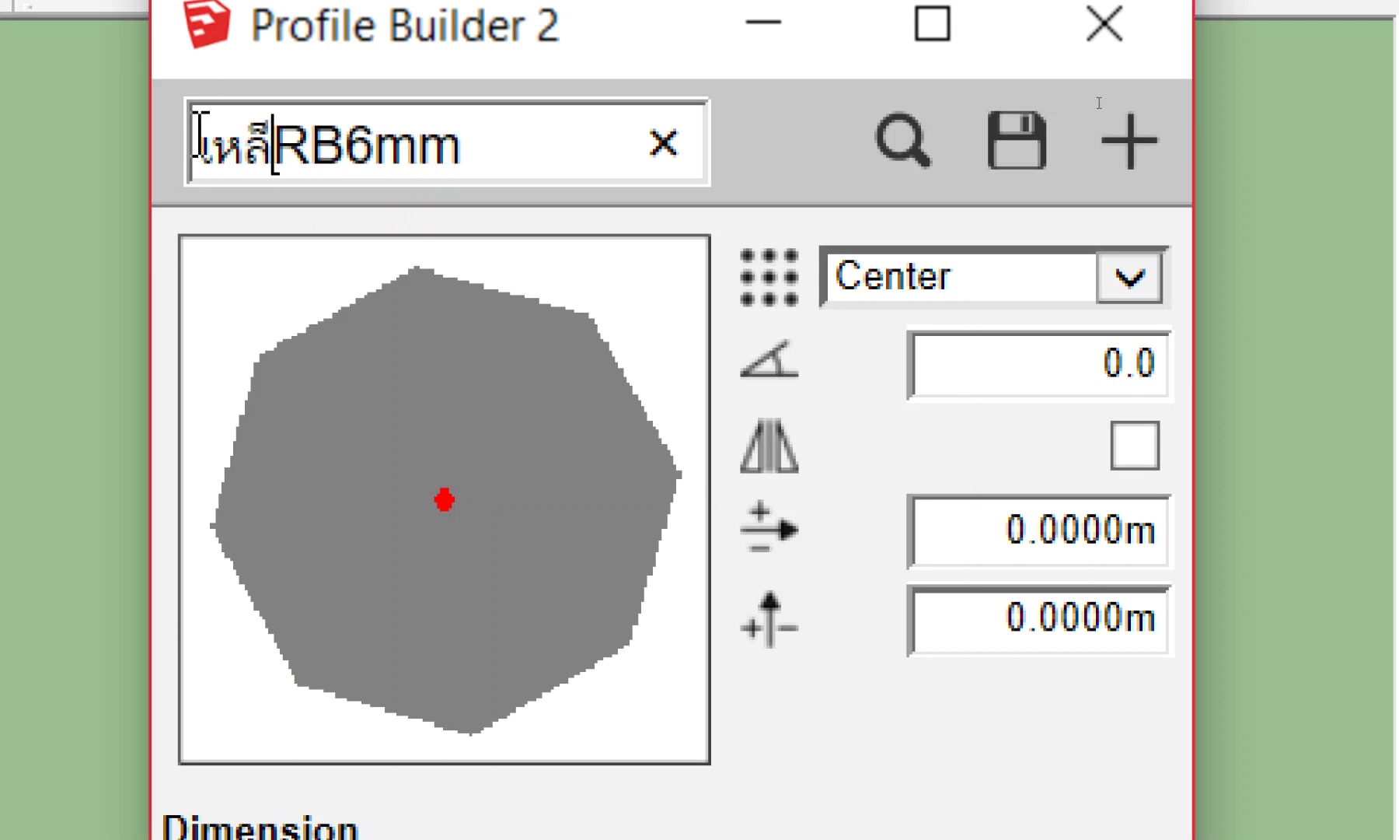
text(กปลอก)
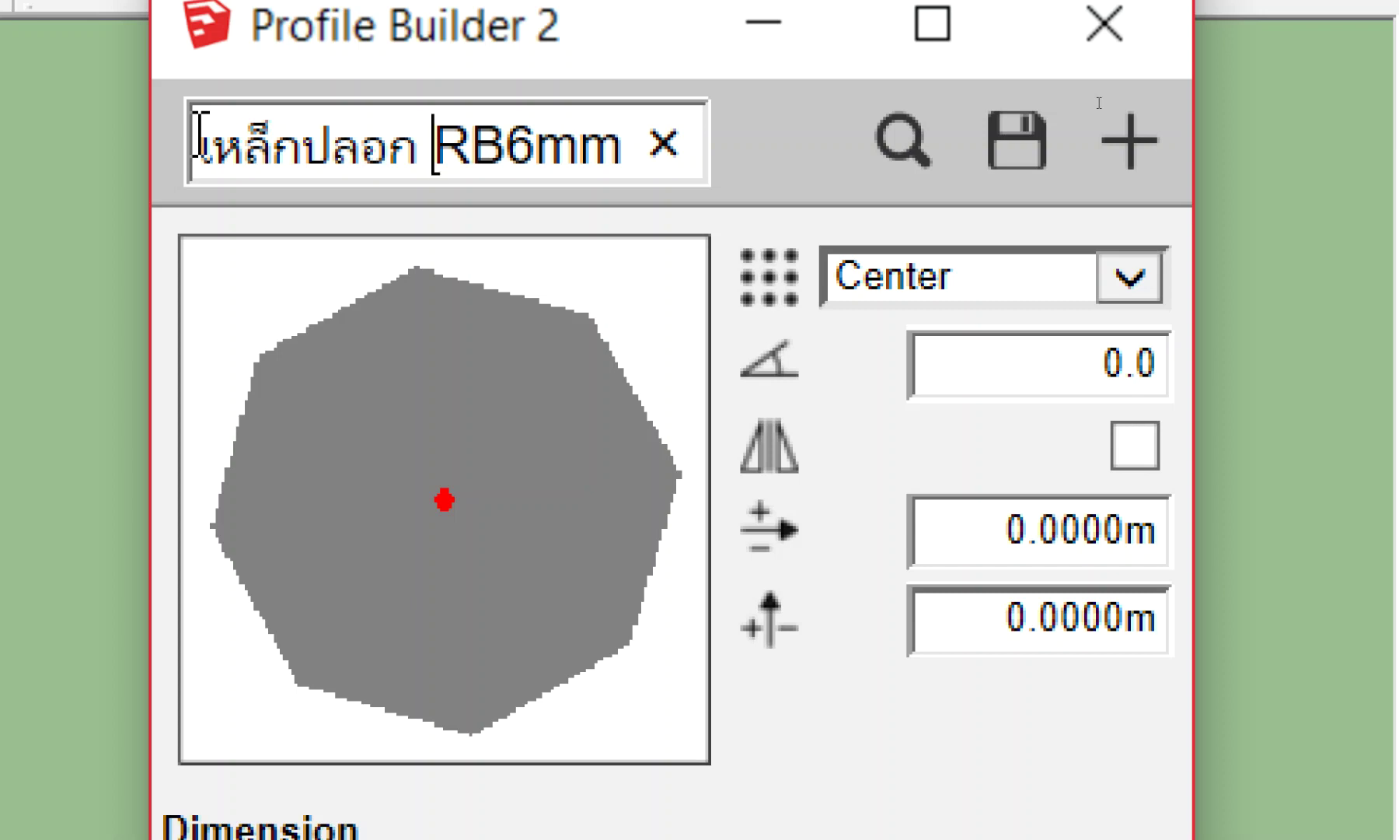
key(Left)
text(เสา)
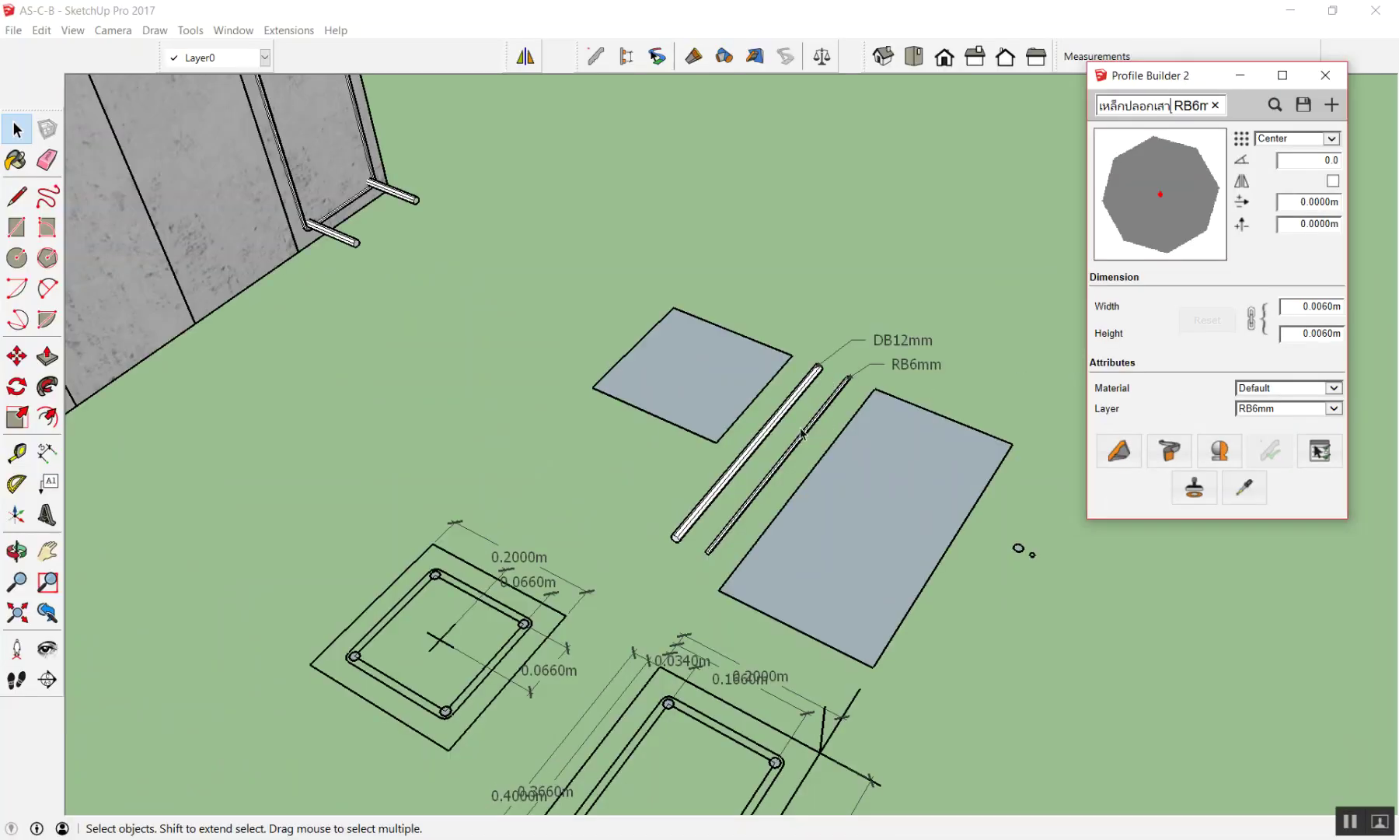
Step: Close the Profile Builder 2 panel
scroll(470, 673, up, 1)
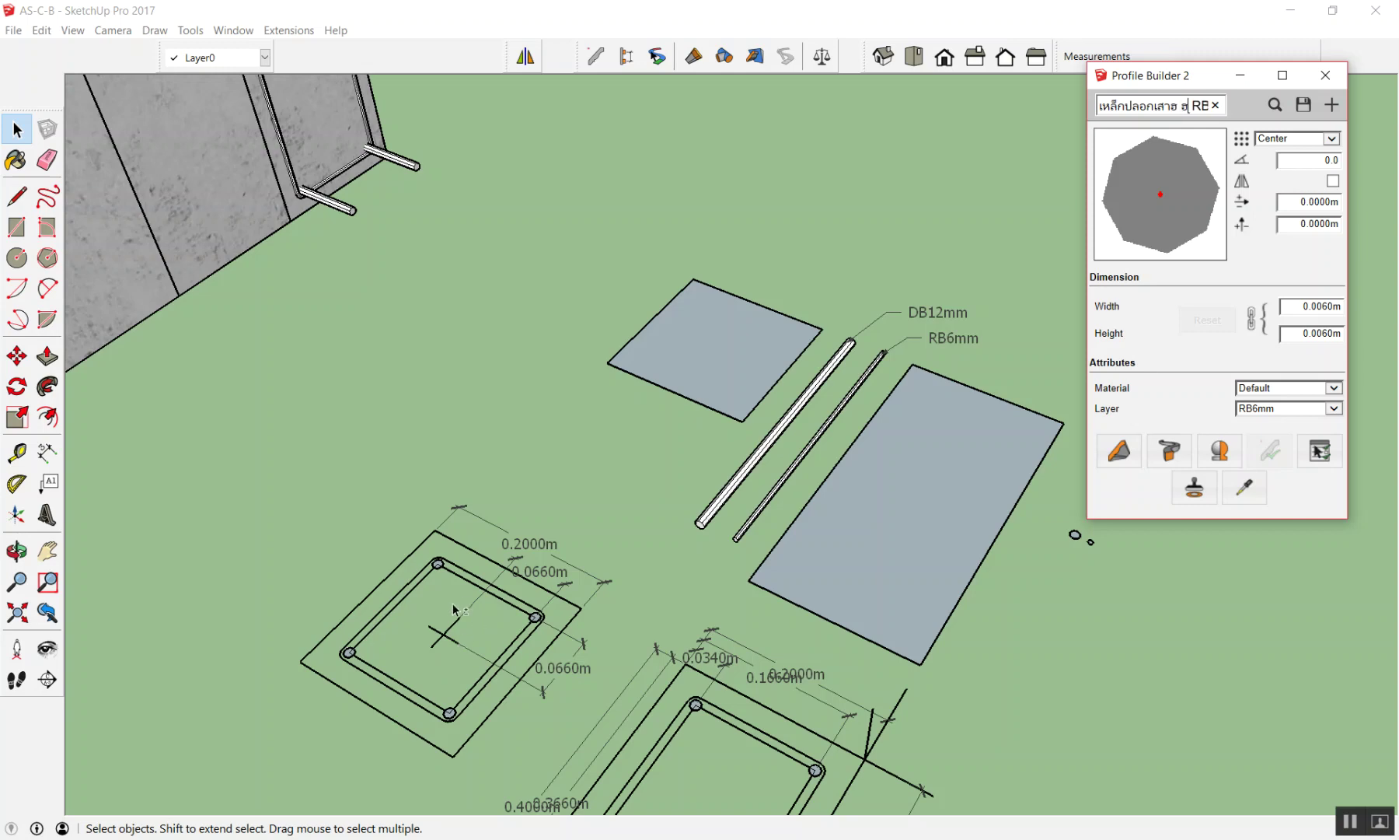
scroll(536, 618, up, 1)
scroll(537, 618, up, 2)
scroll(536, 618, up, 2)
scroll(537, 622, down, 5)
scroll(302, 657, up, 1)
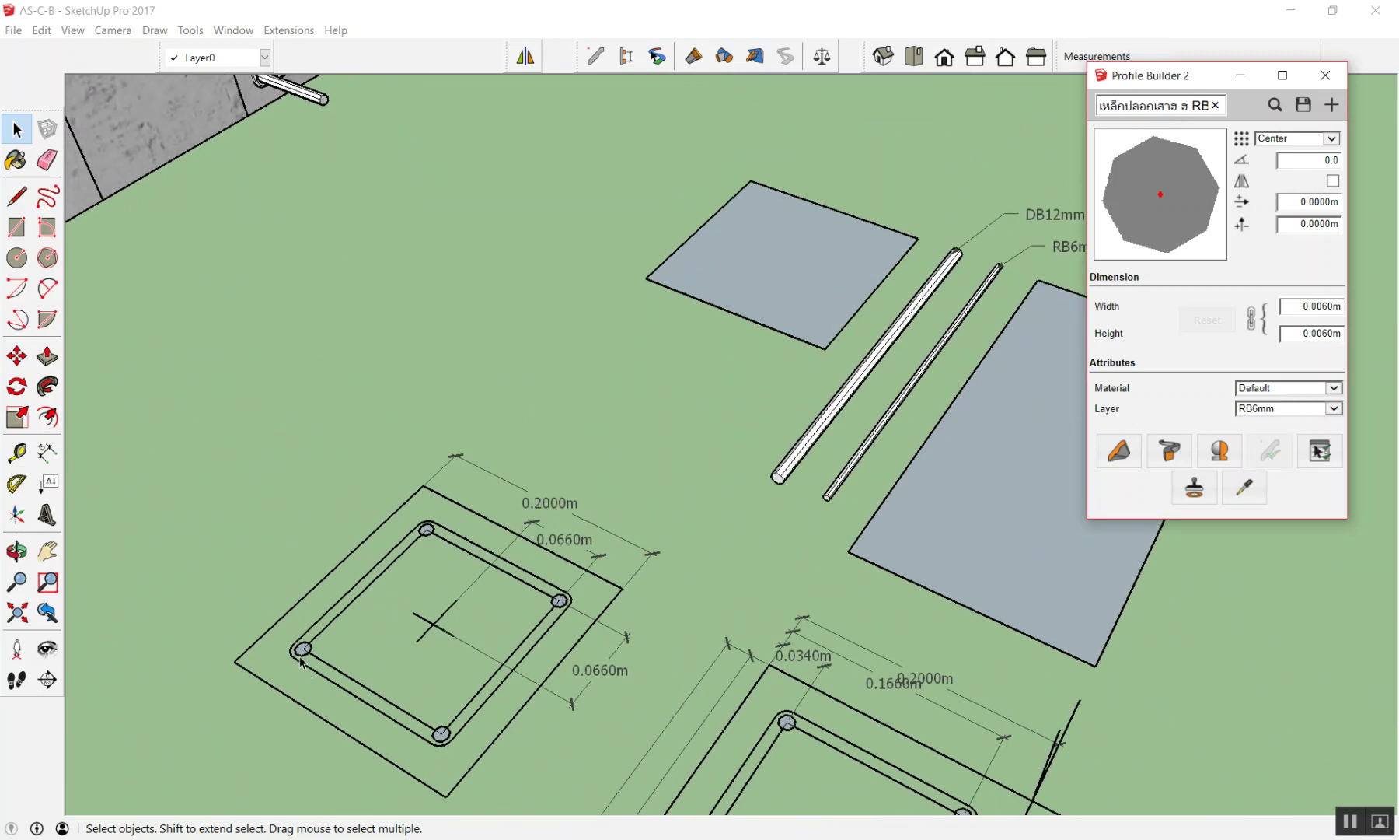
scroll(297, 661, up, 2)
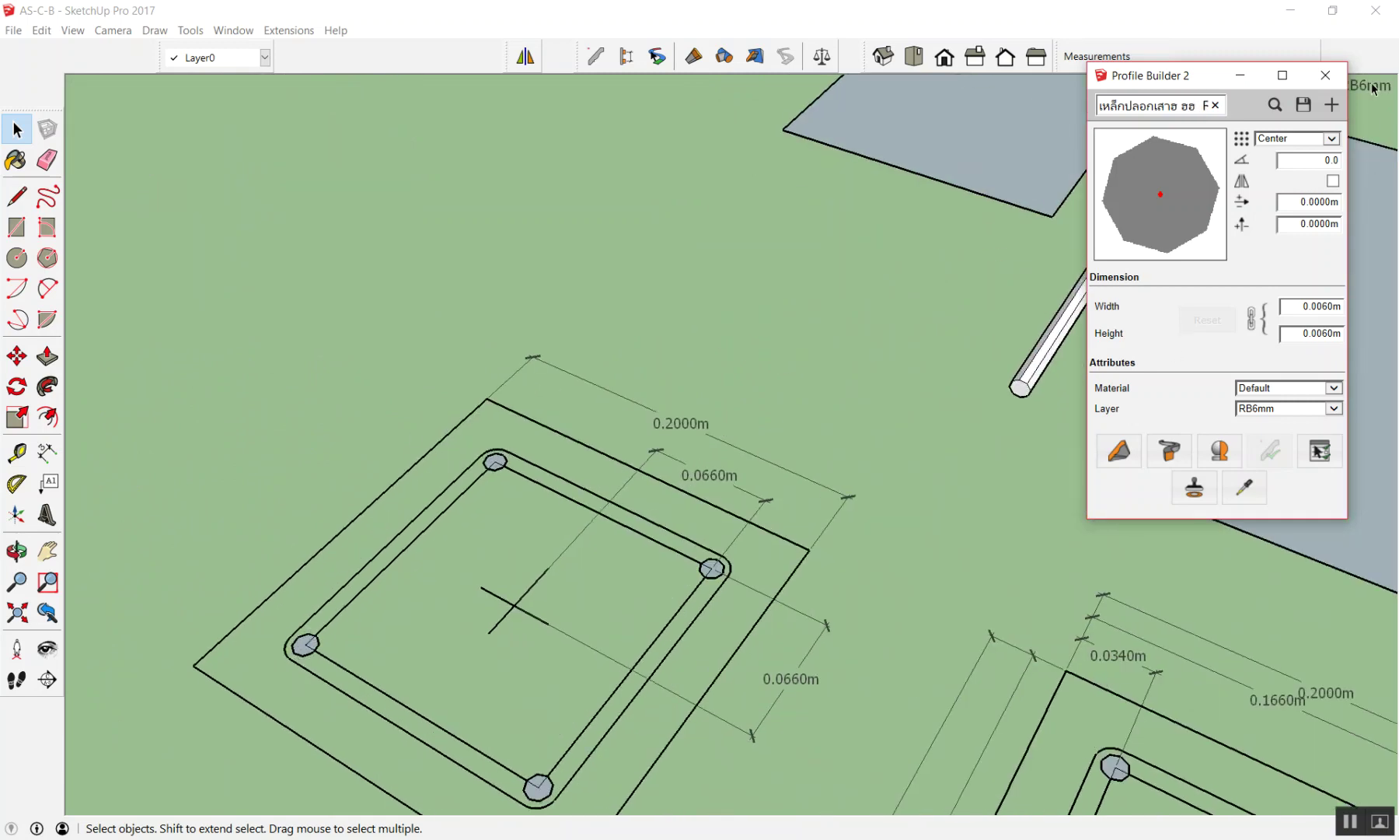
click(1333, 86)
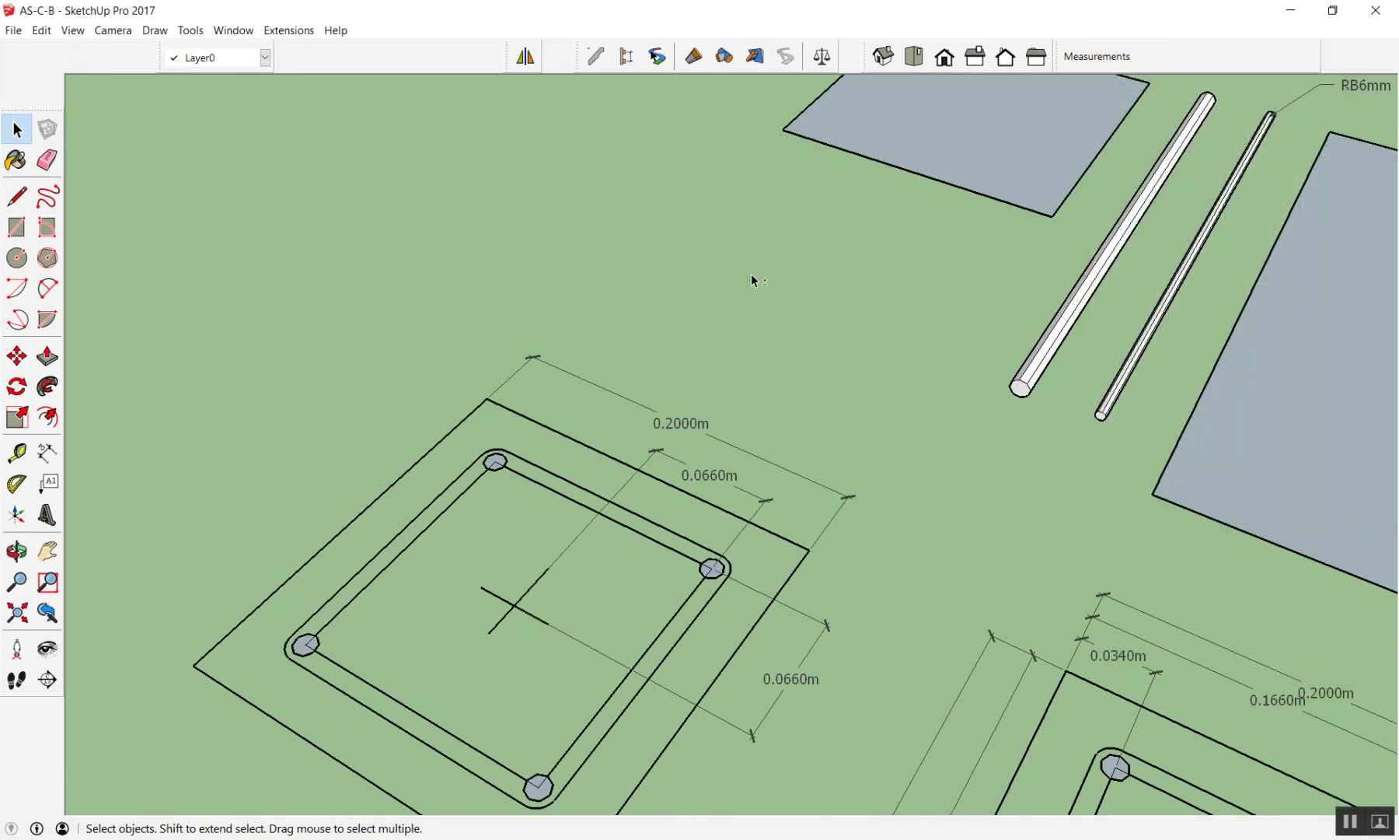
Step: Switch to top view and frame the square column section with its four bars
key(F2)
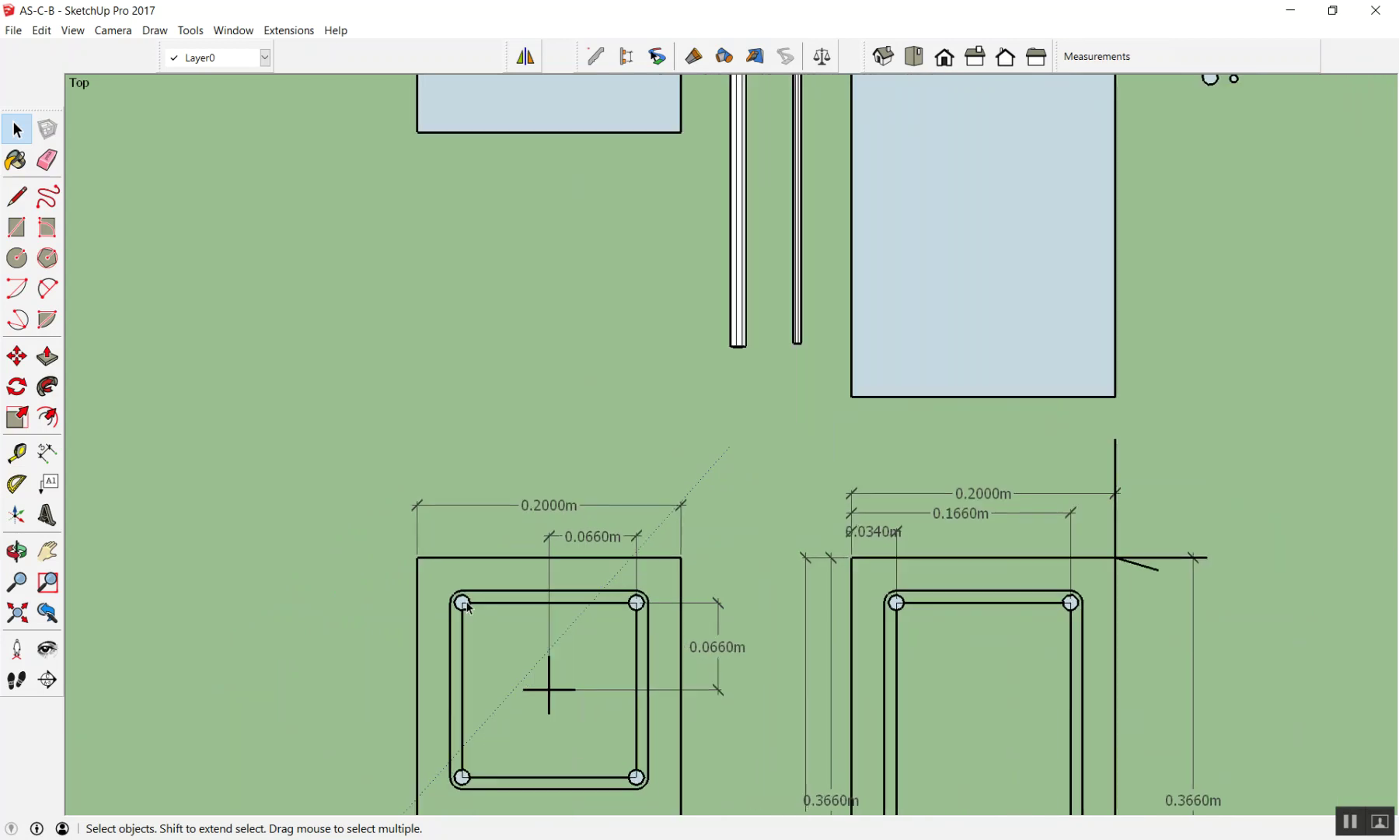
scroll(478, 620, up, 3)
shift+middle_drag(569, 649, 583, 310)
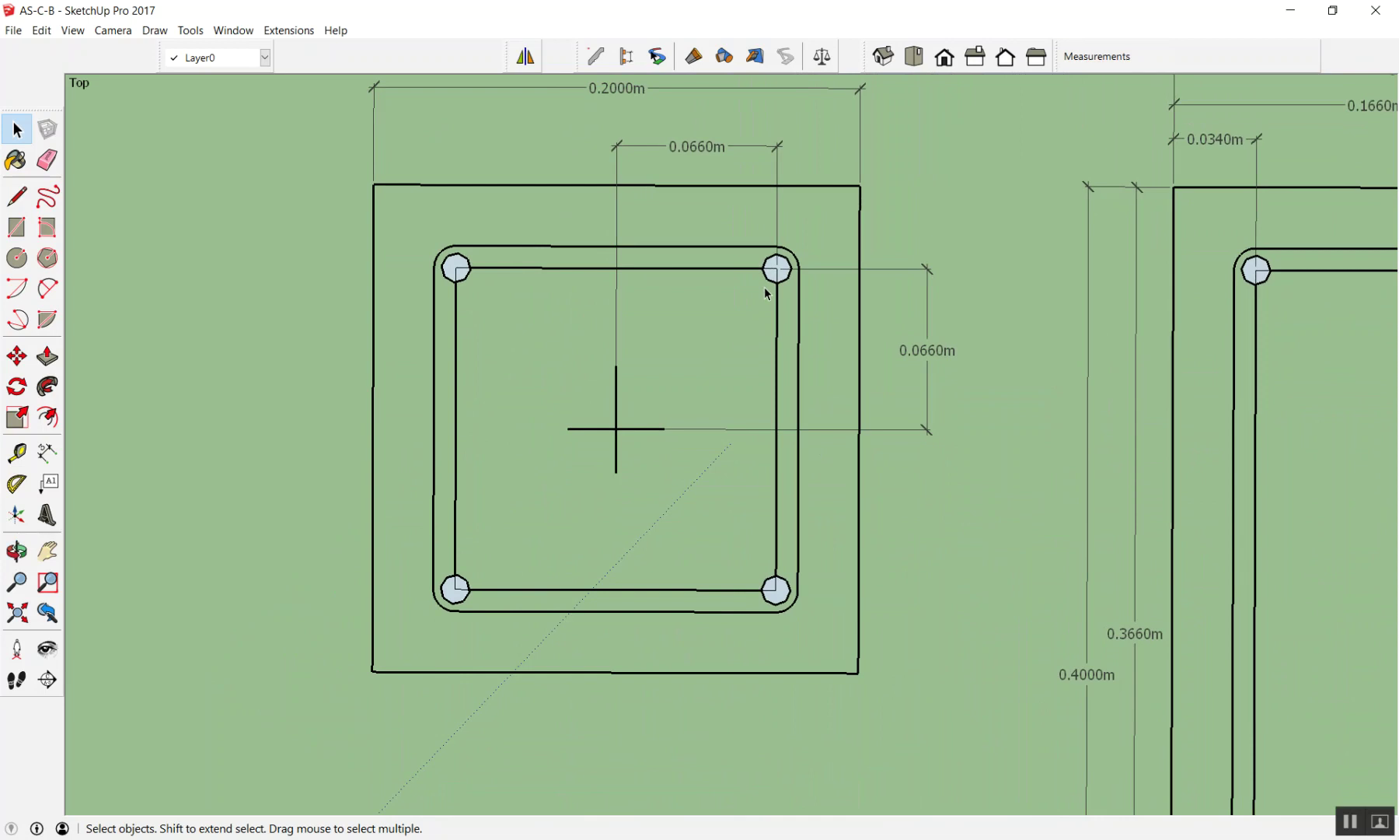
shift+middle_drag(766, 294, 722, 274)
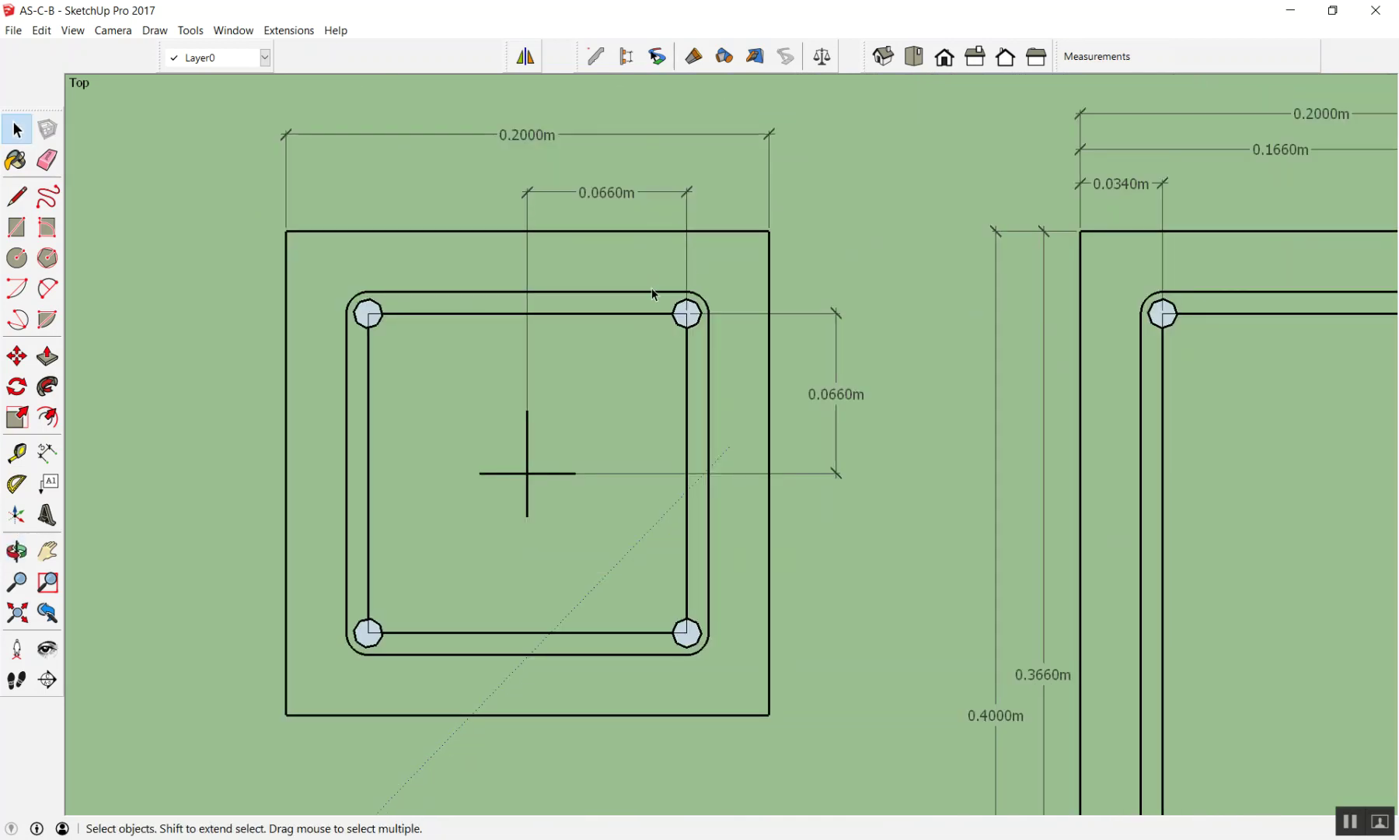
scroll(672, 322, up, 1)
scroll(686, 319, up, 3)
scroll(686, 319, up, 1)
shift+middle_drag(451, 169, 588, 309)
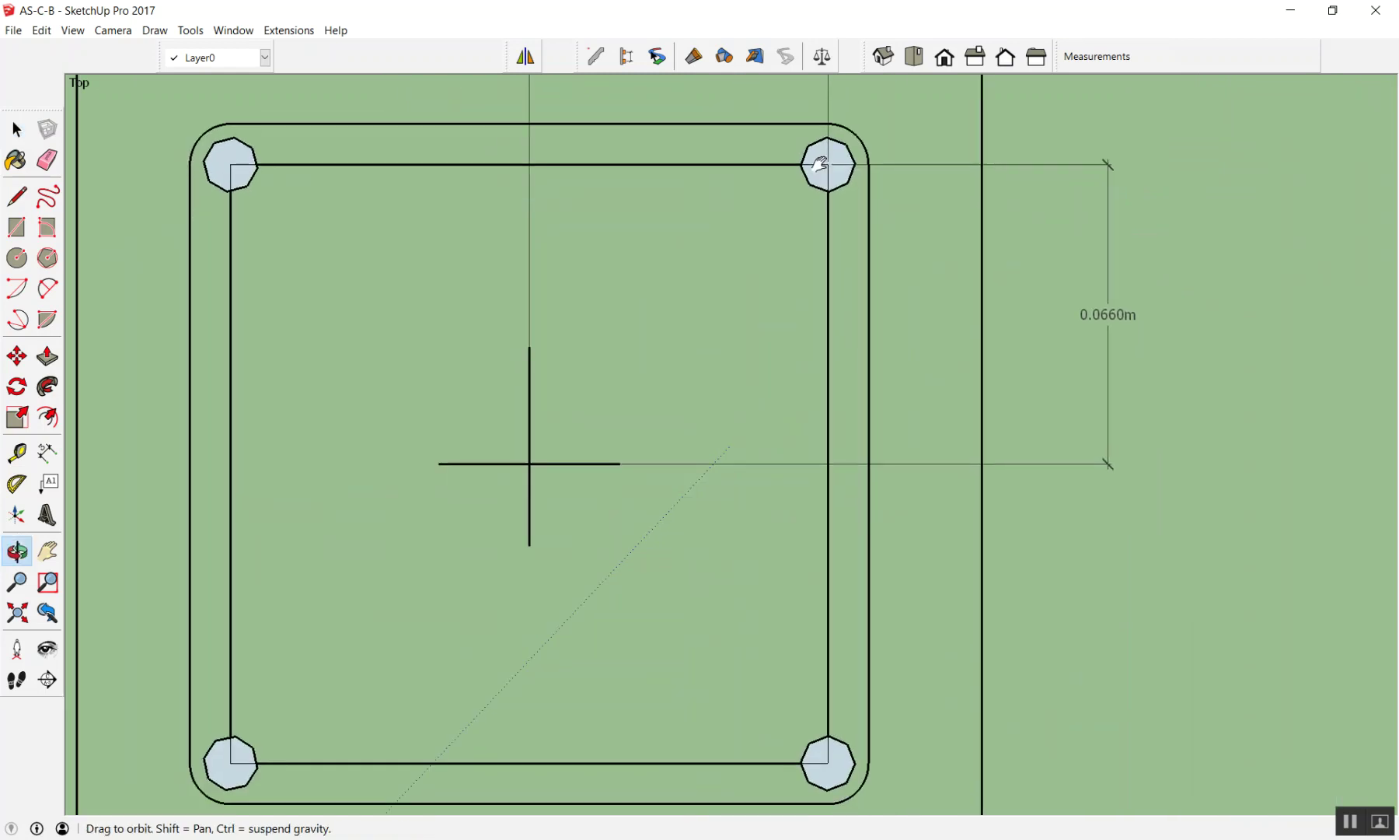
scroll(824, 188, down, 3)
scroll(822, 188, down, 1)
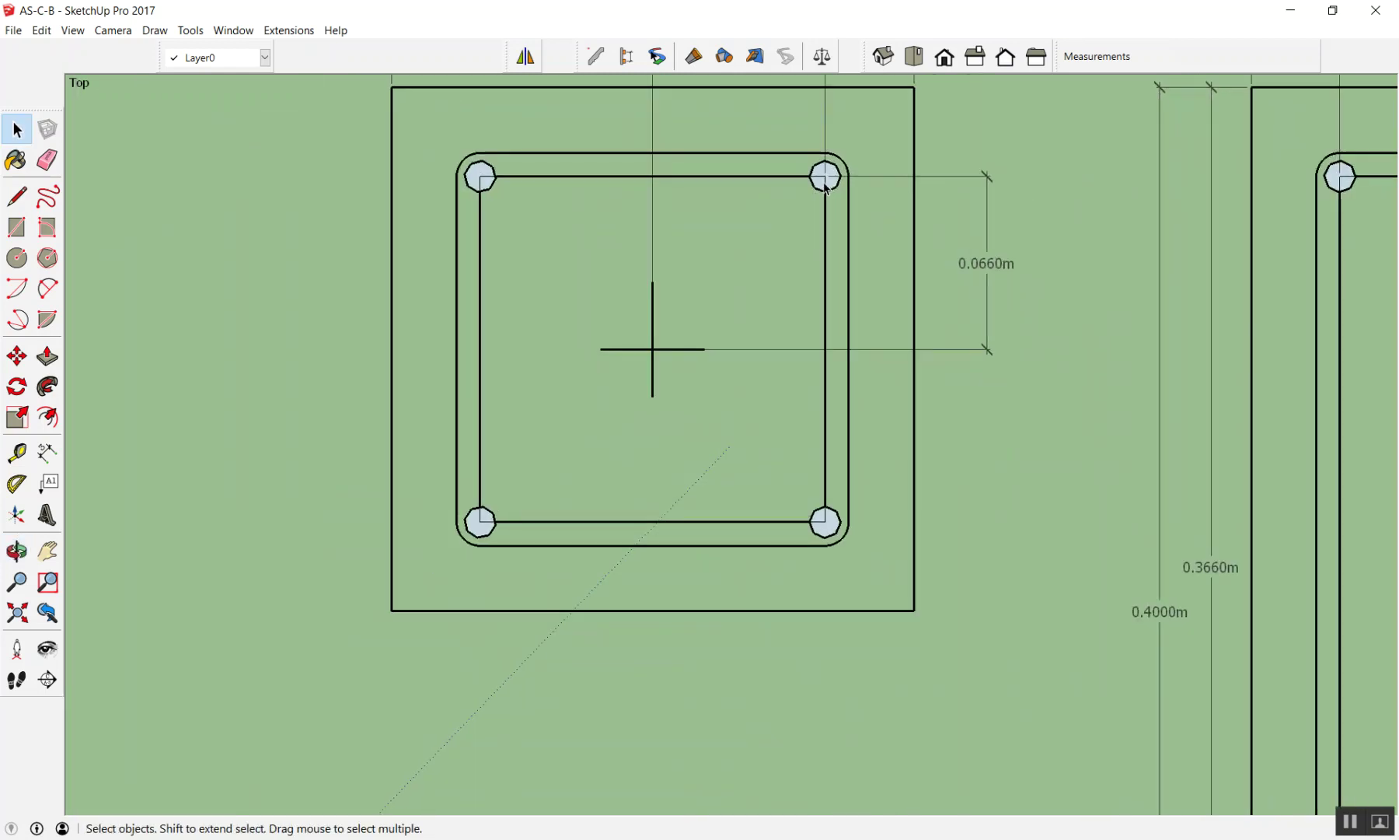
scroll(822, 188, up, 1)
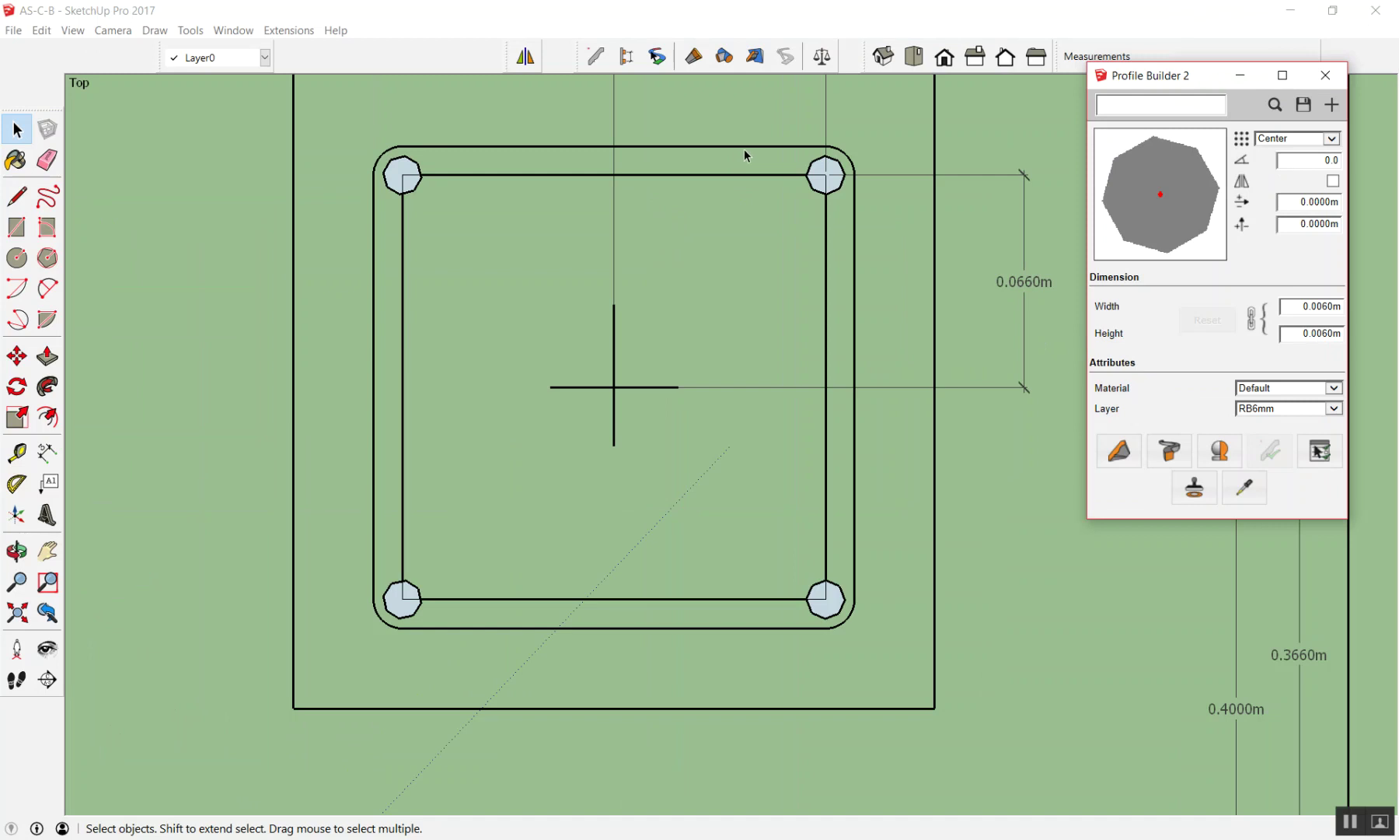
Step: Select the outer rounded loop around the four bars and build the 6 mm profile along it
click(745, 150)
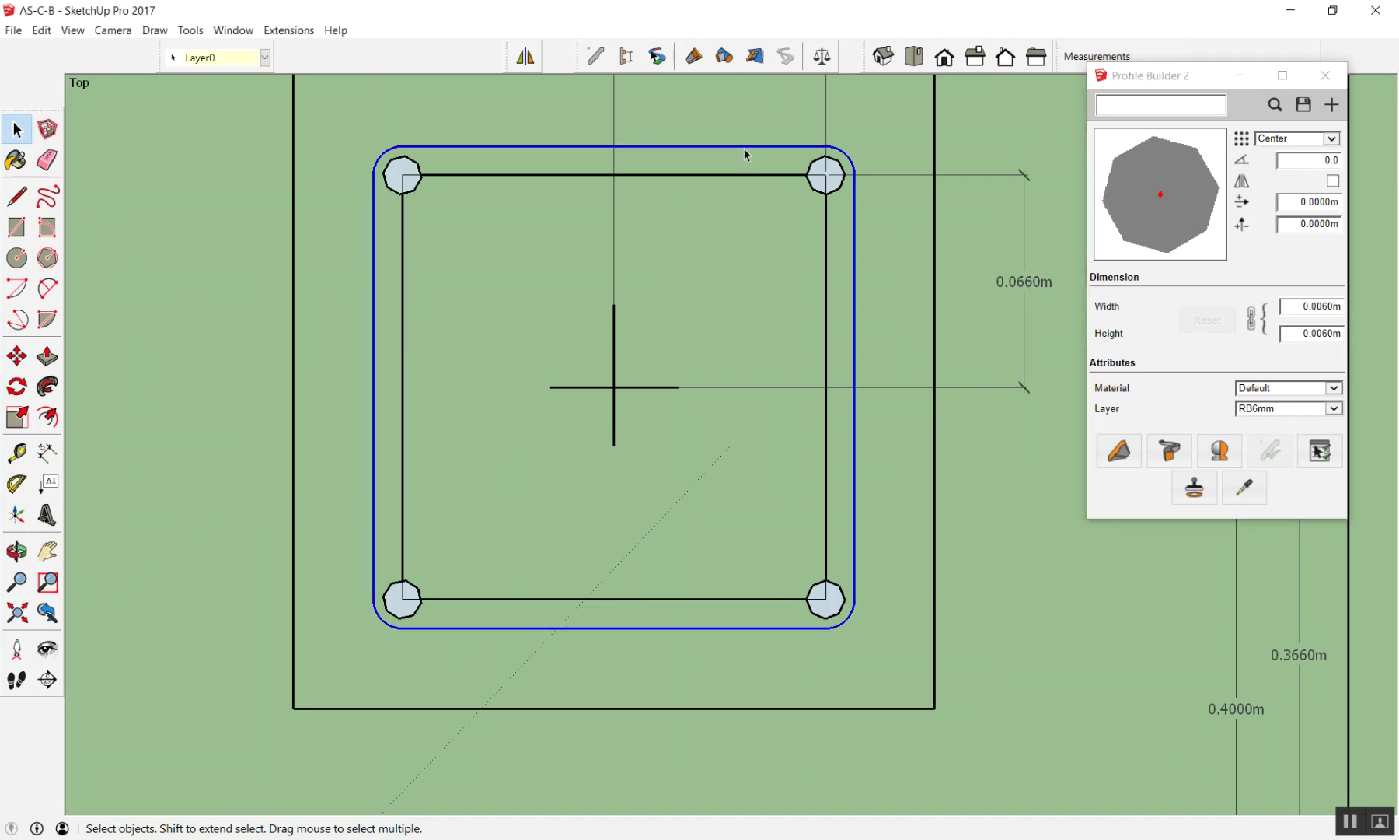
click(745, 149)
click(737, 145)
click(737, 126)
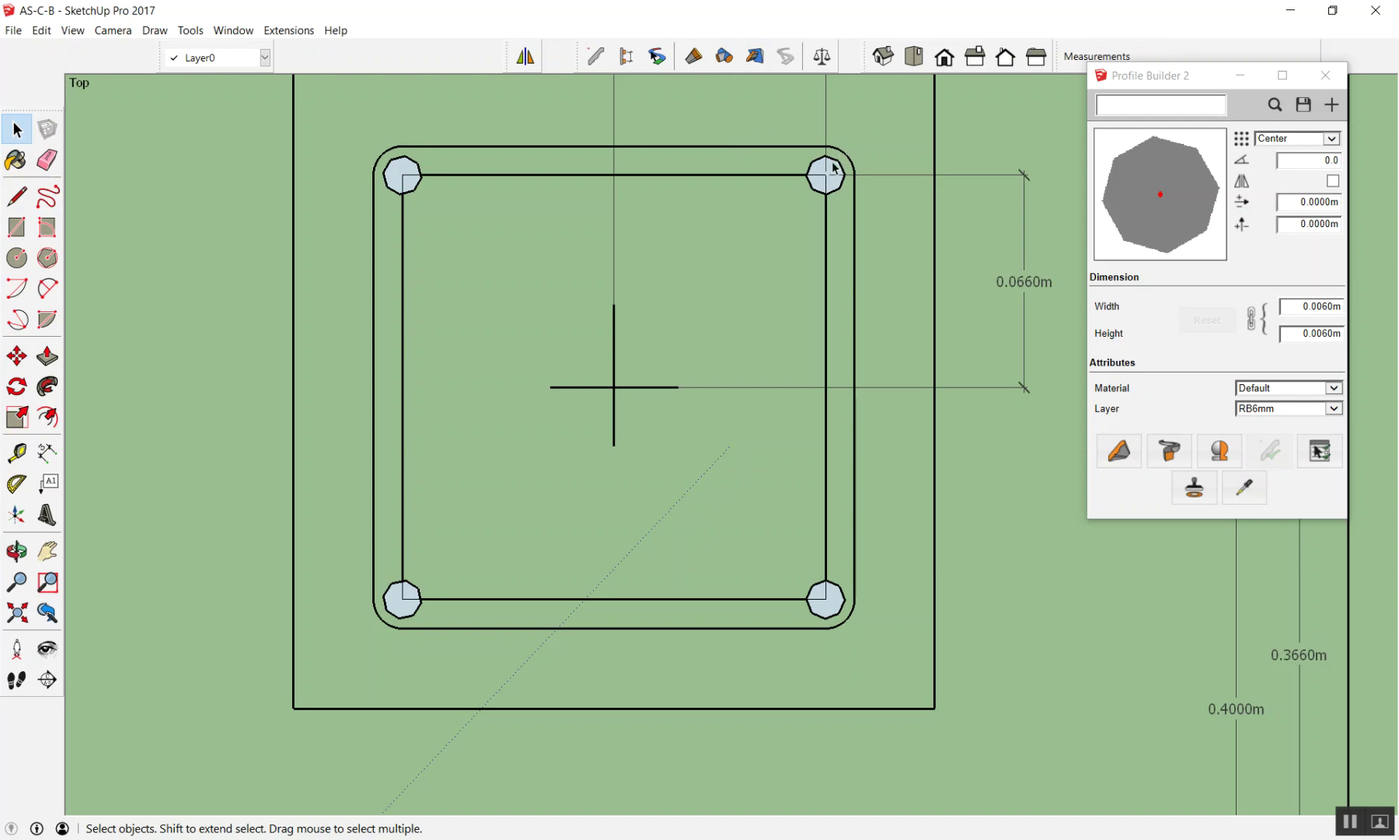
click(802, 148)
shift+click(845, 156)
shift+click(854, 197)
click(692, 145)
click(702, 146)
triple_click(702, 146)
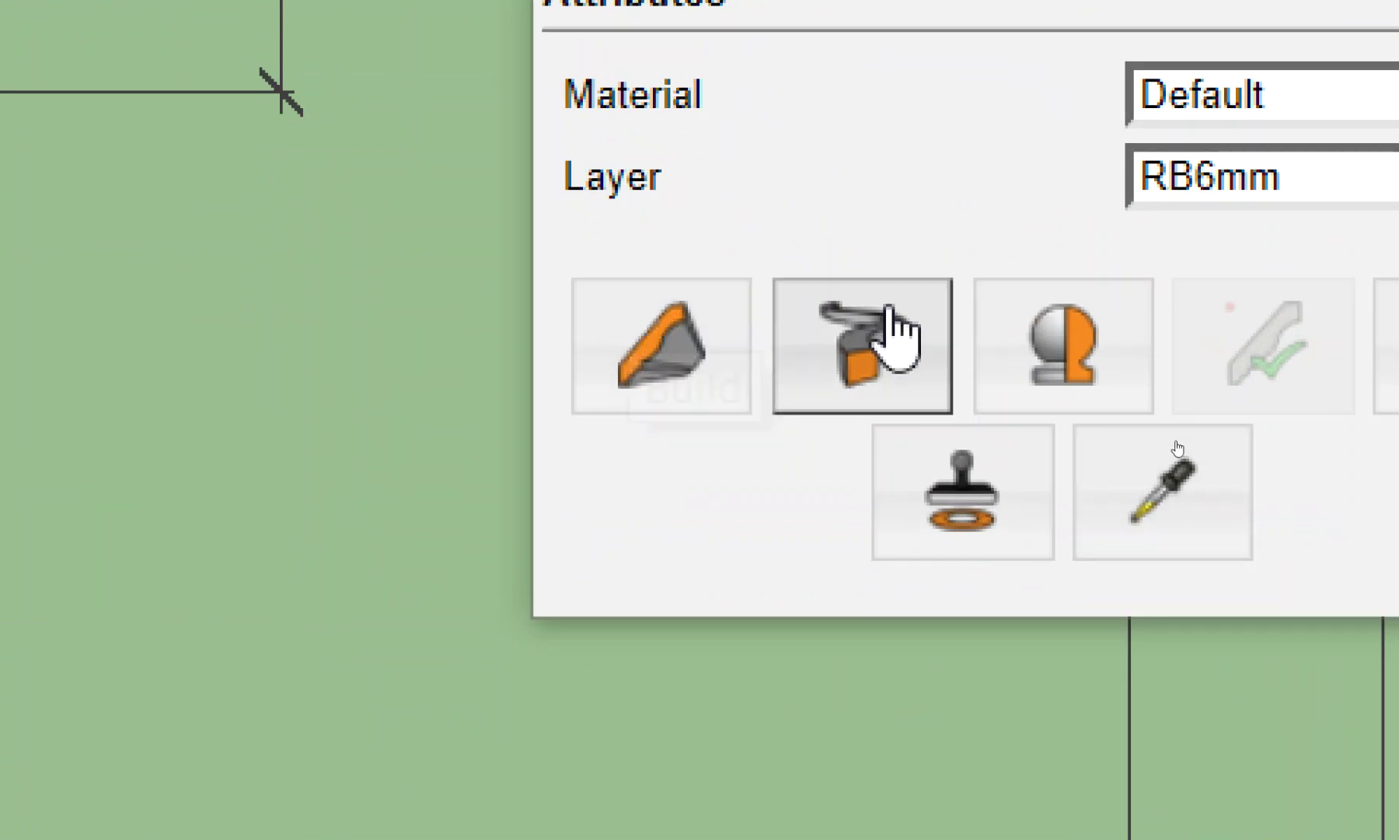
click(840, 307)
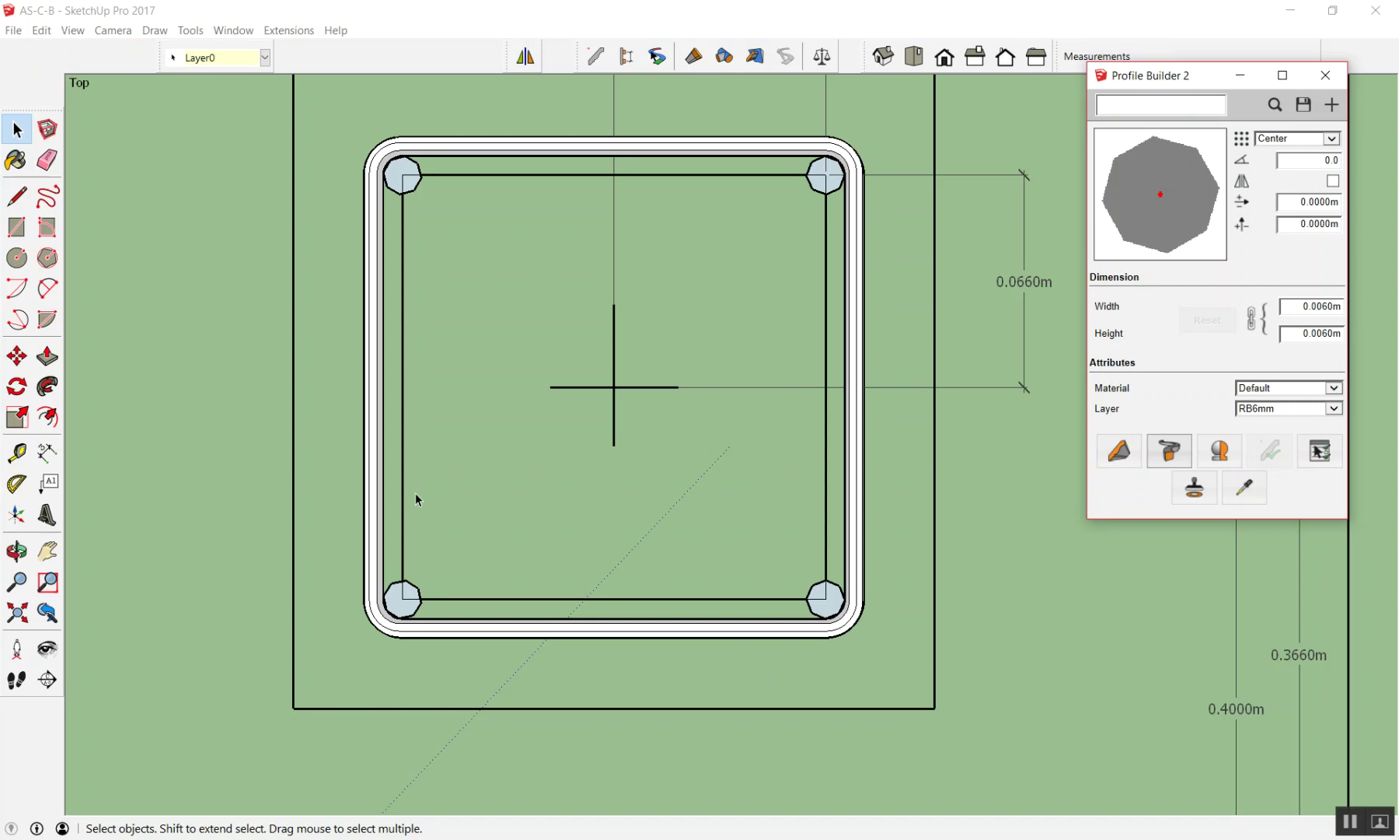
Step: Make the stirrup group into a component, Component#1, and reselect it
right_click(504, 153)
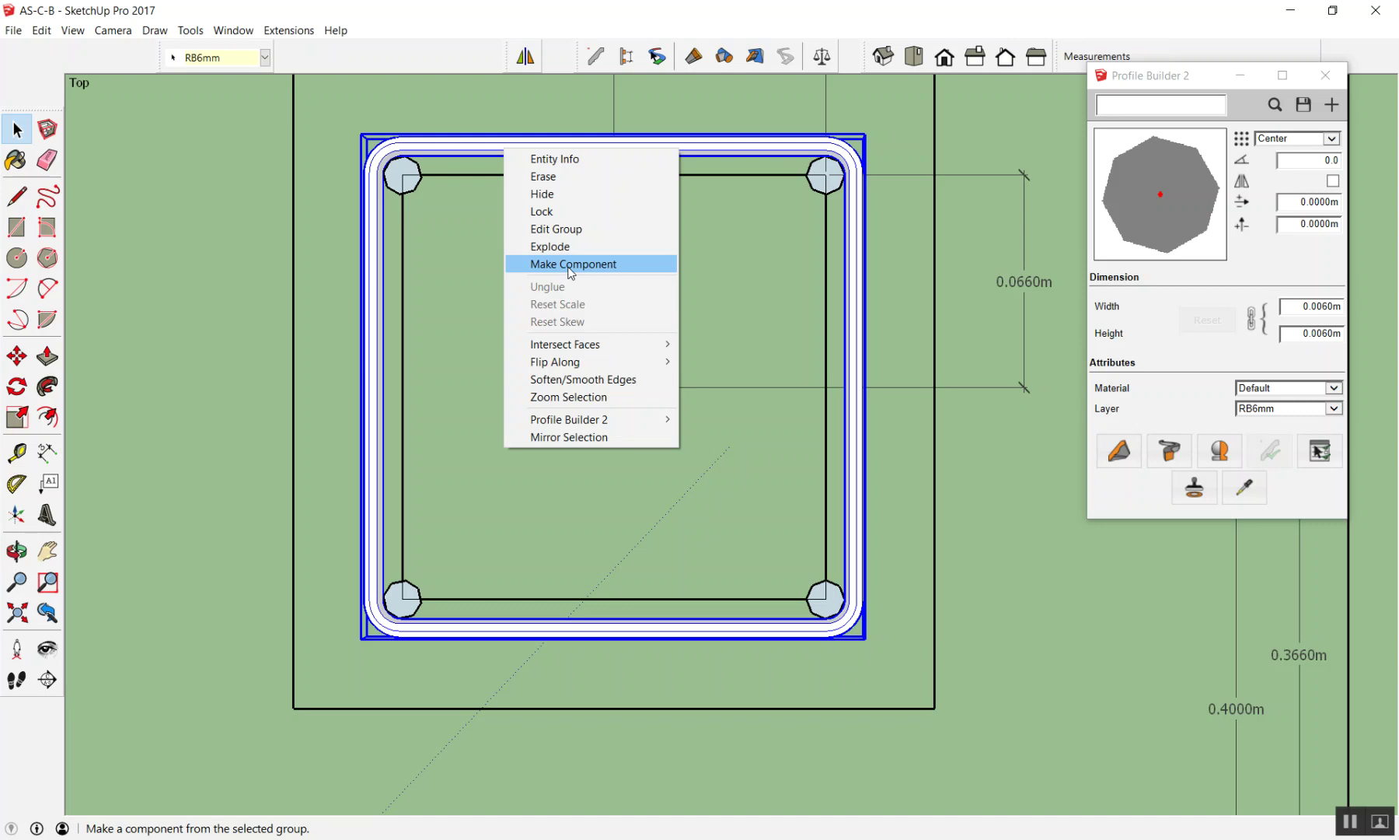
click(569, 267)
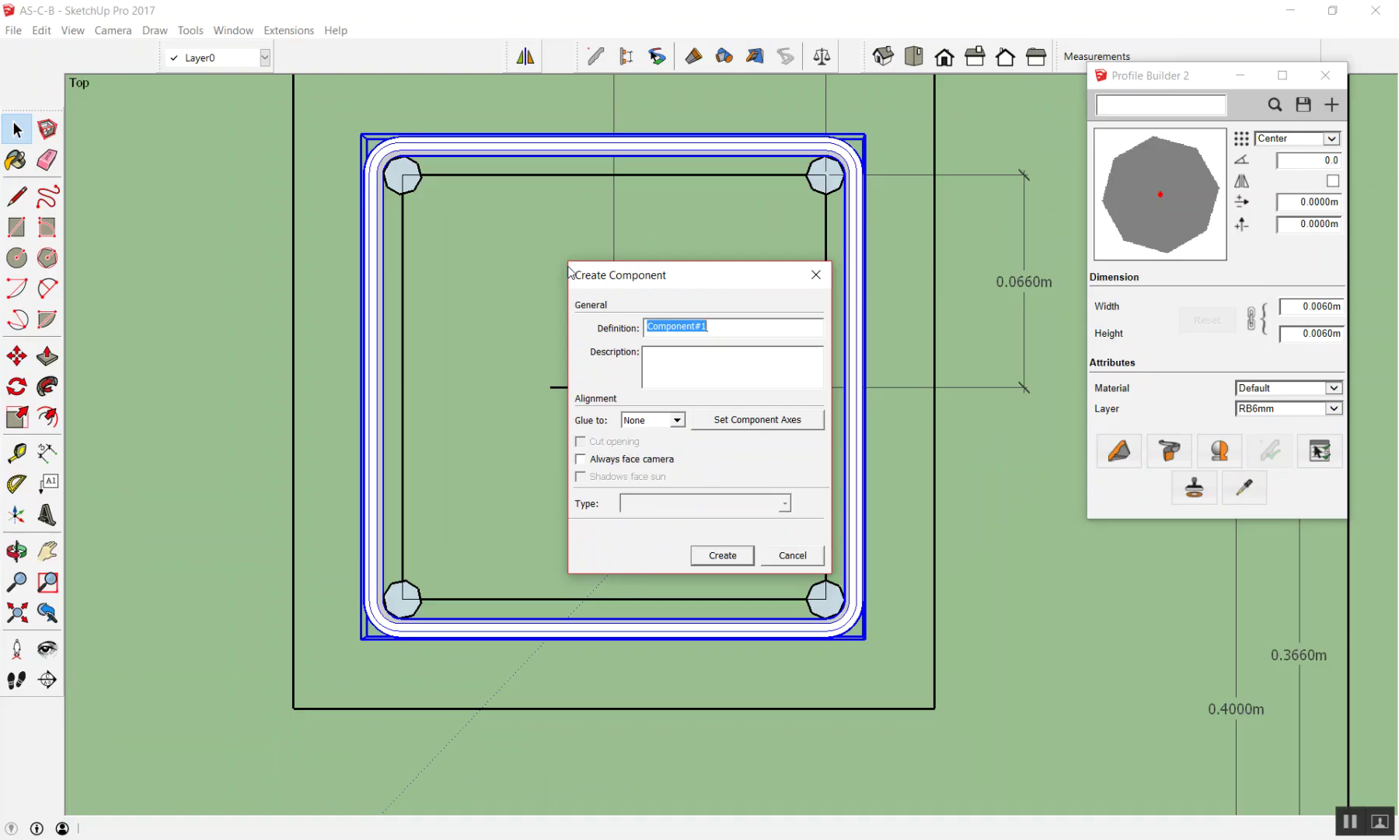
click(712, 555)
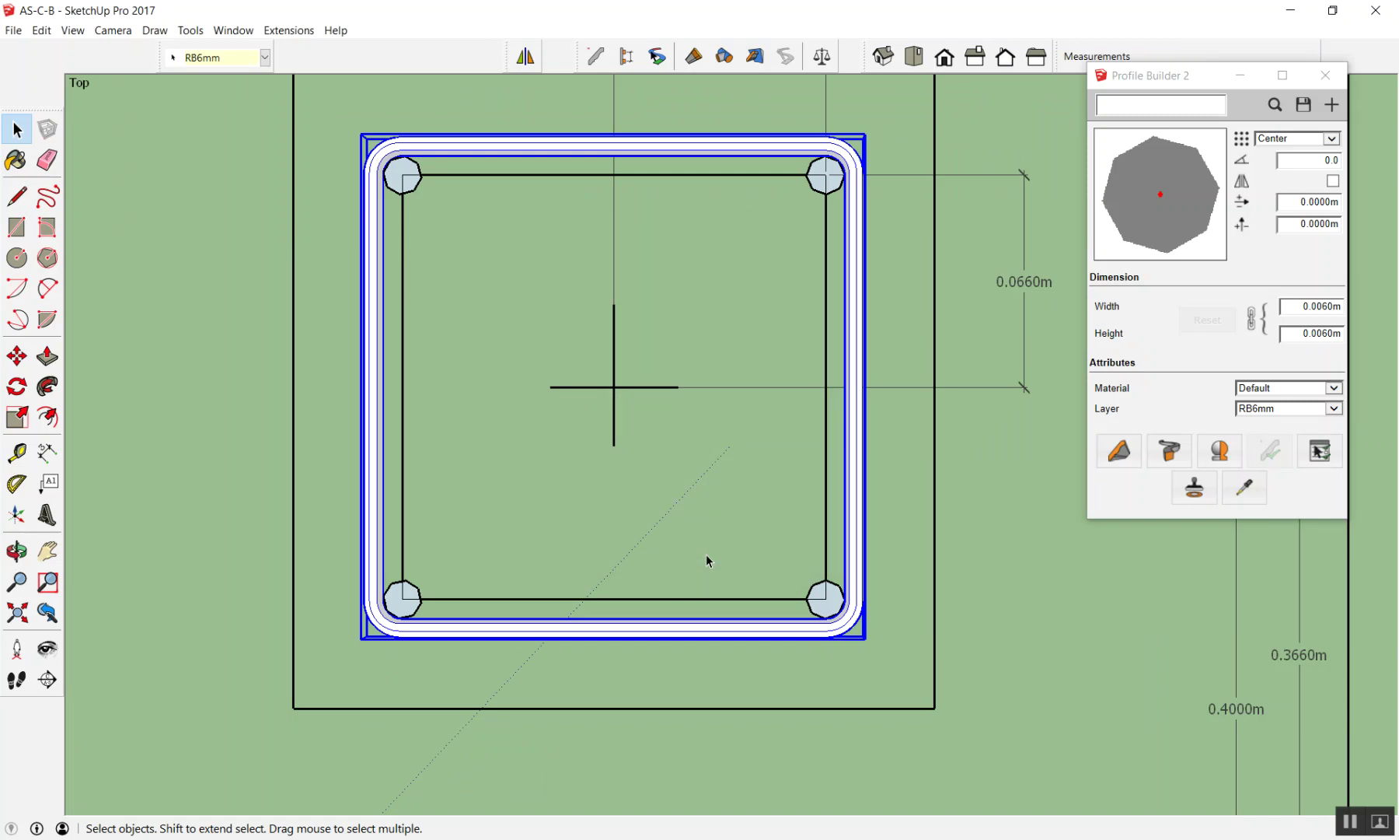
click(324, 117)
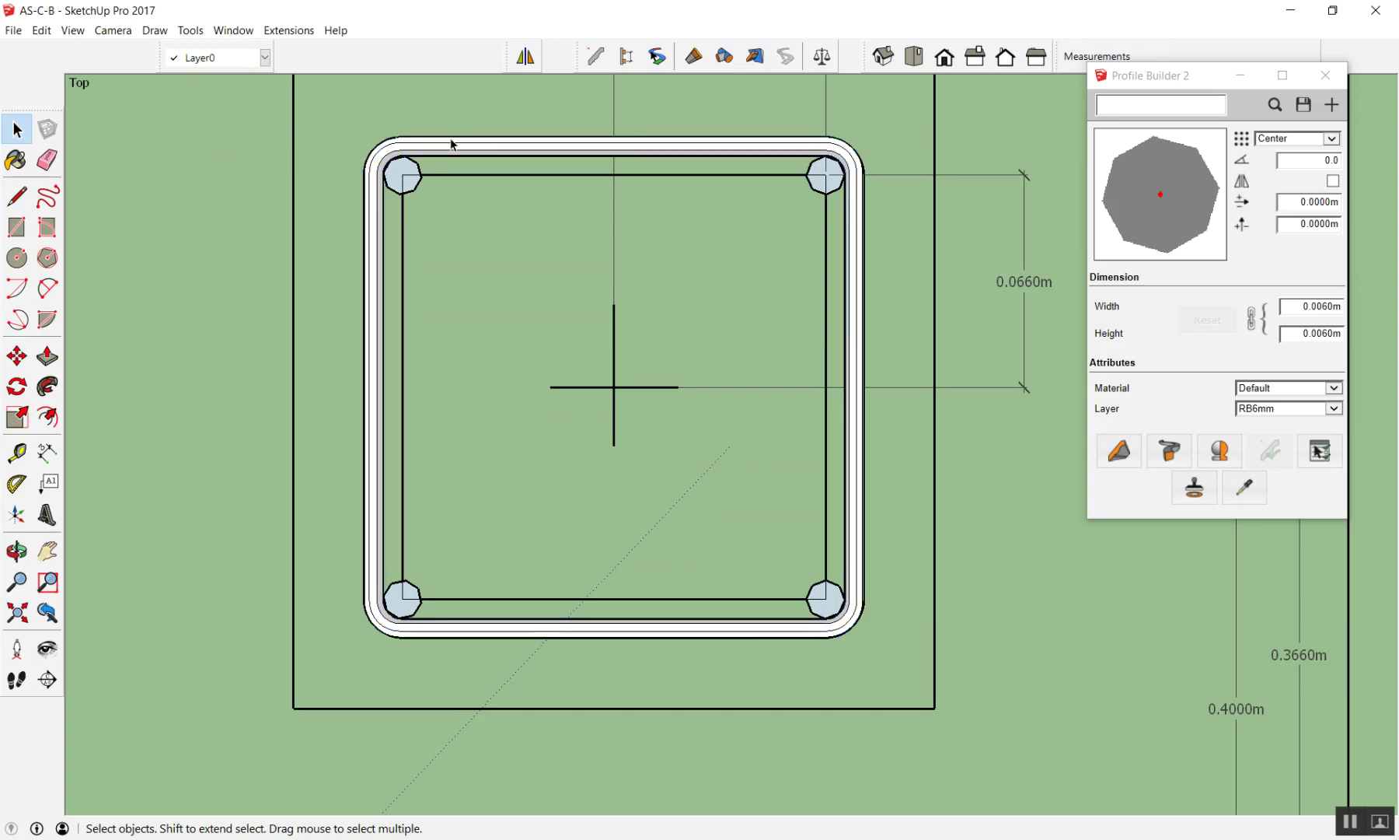
Step: In Entity Info, replace the definition name Component#1 with เหล็กปลอกเสา
right_click(453, 143)
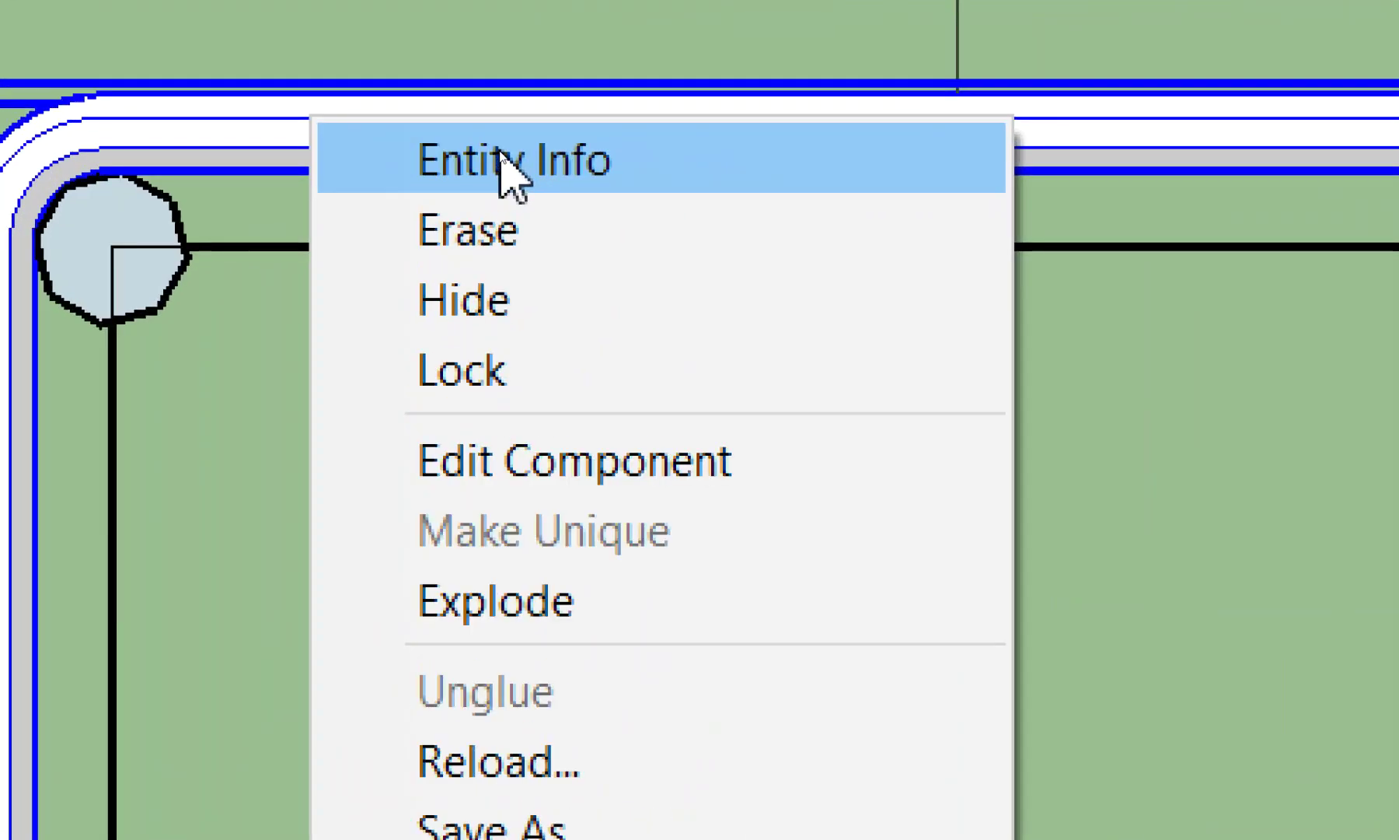
click(497, 152)
mouse_move(1299, 82)
mouse_down()
mouse_move(1039, 106)
mouse_move(856, 145)
mouse_up()
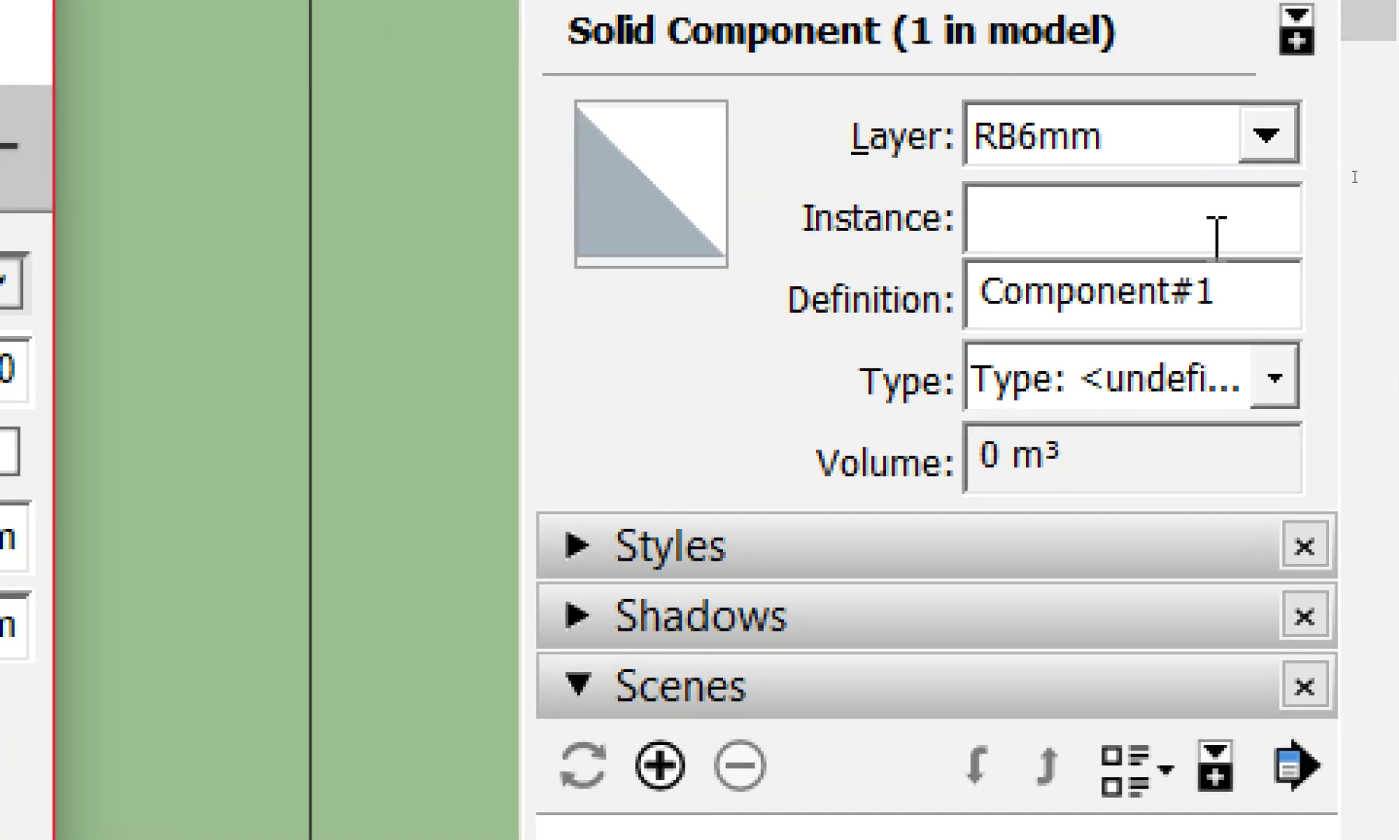
drag(1258, 279, 936, 311)
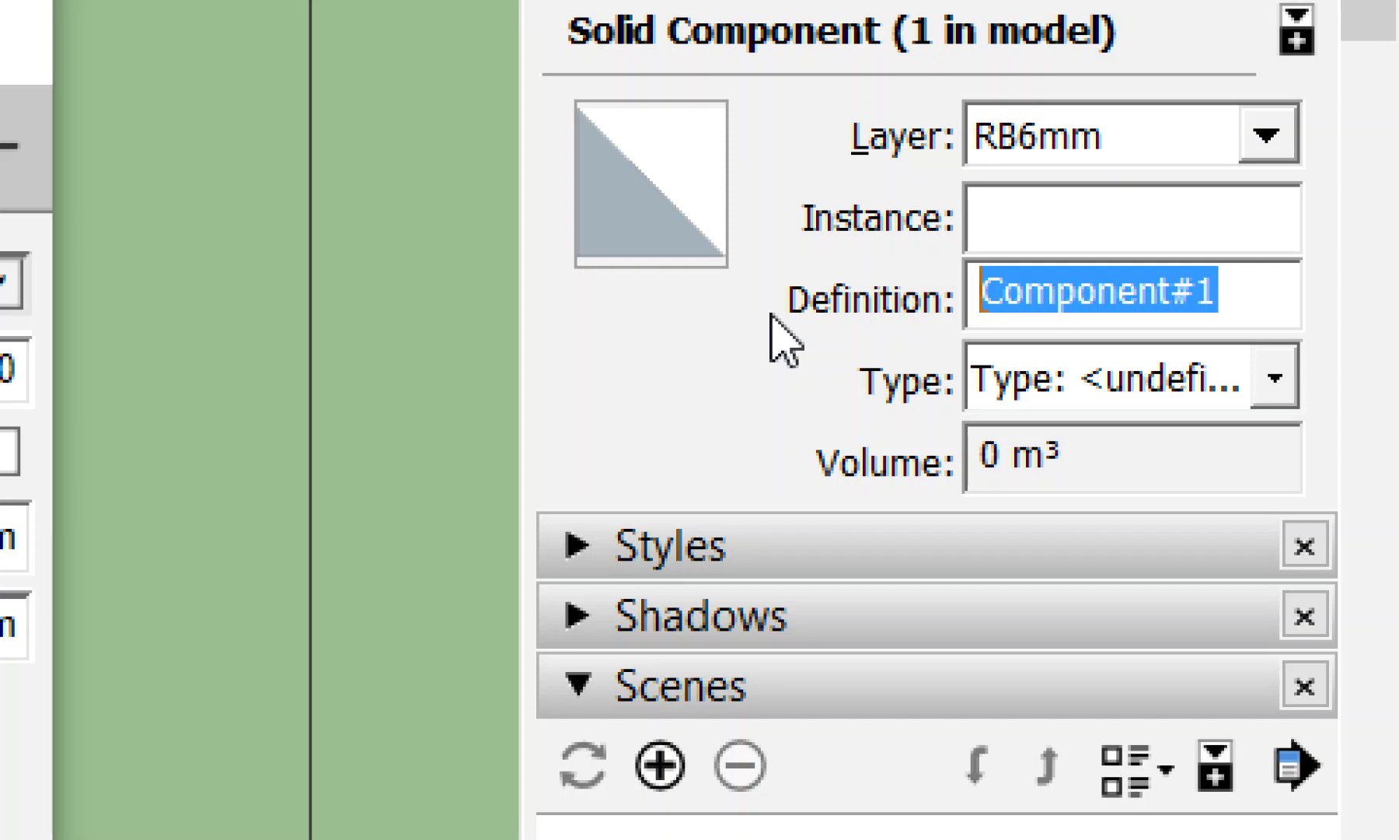
text(เทอก)
key(BackSpace)
key(BackSpace)
text(ล็ก)
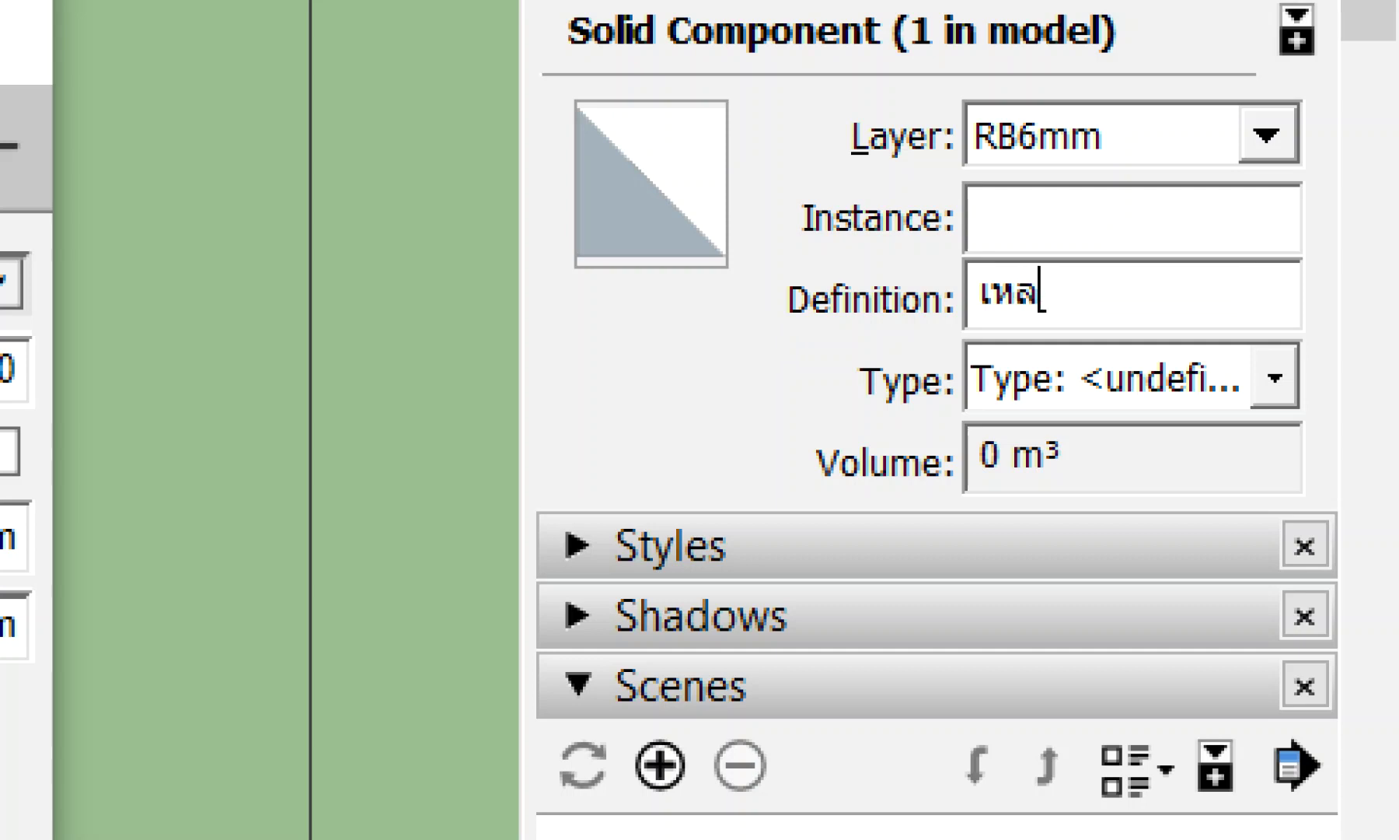
text(ปลอกเสา)
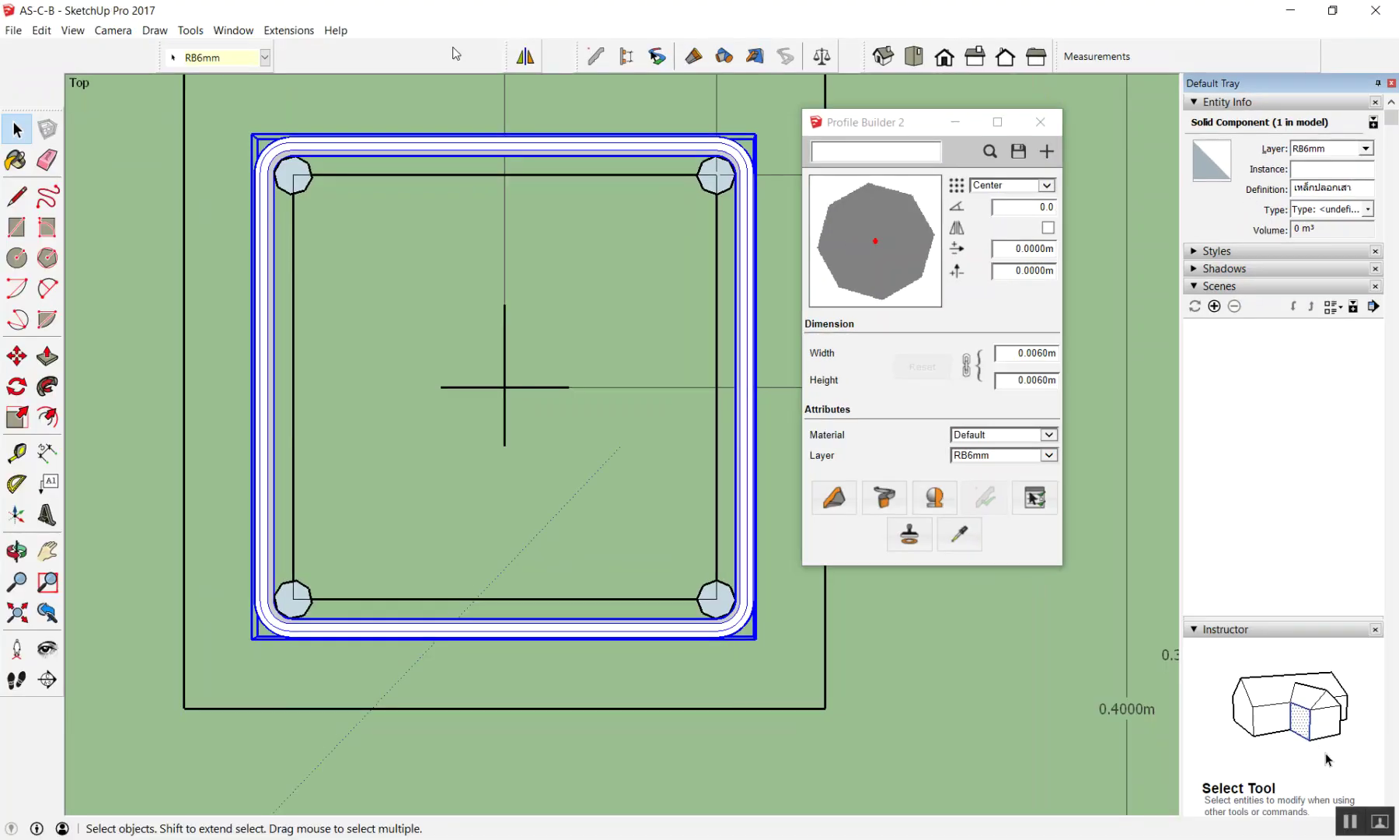
Step: Reselect the renamed component, dismiss its context menu, and clear the selection
click(391, 119)
right_click(407, 141)
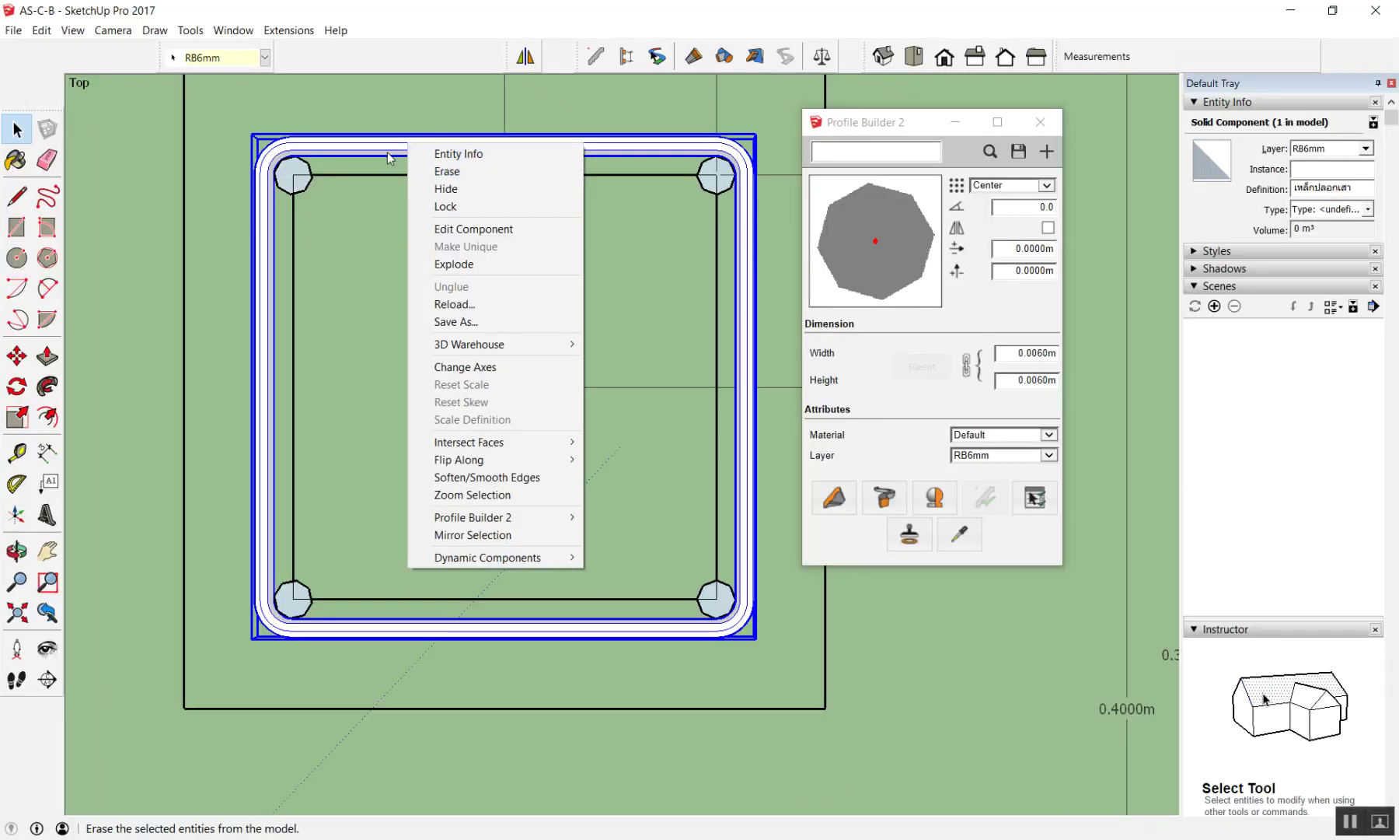
click(388, 150)
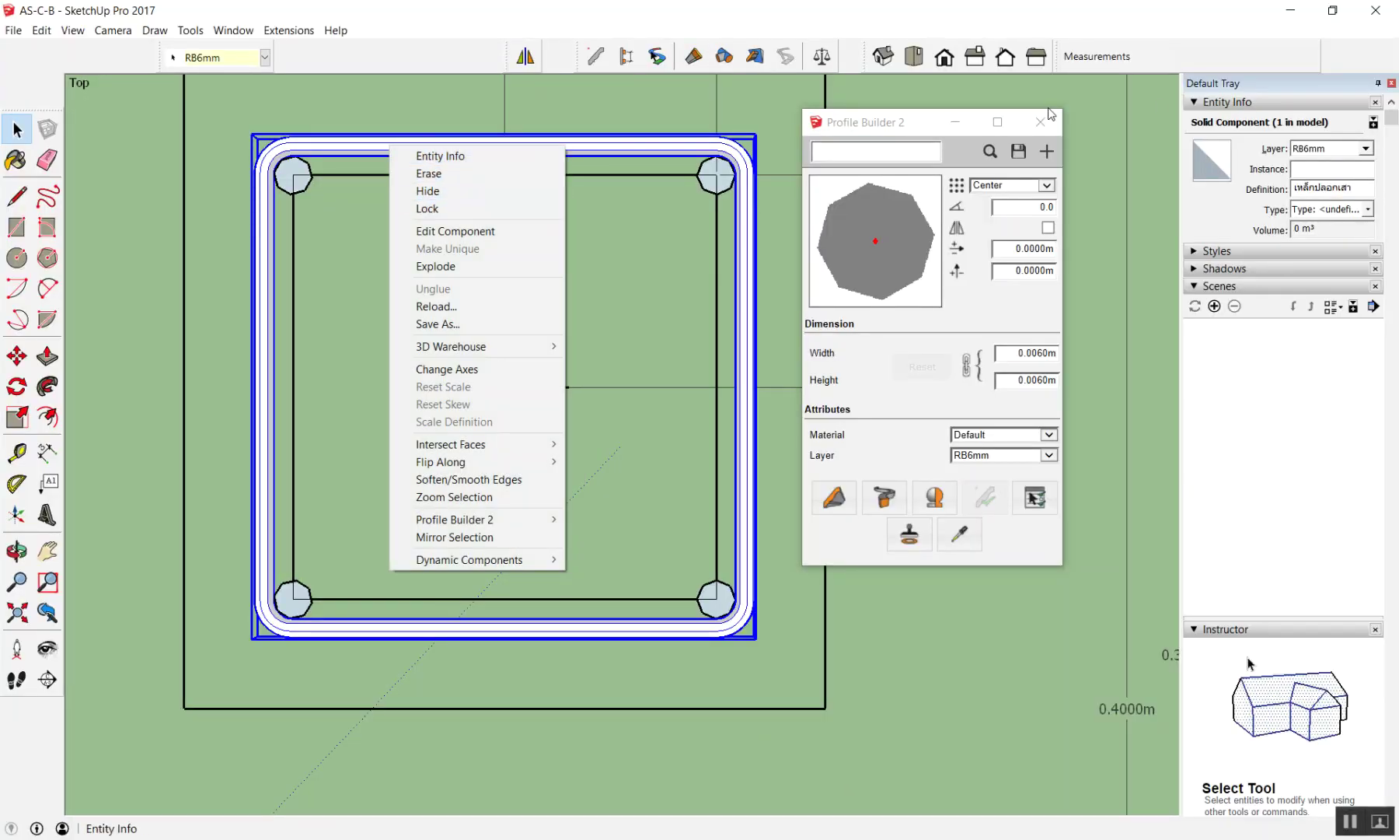
click(1175, 210)
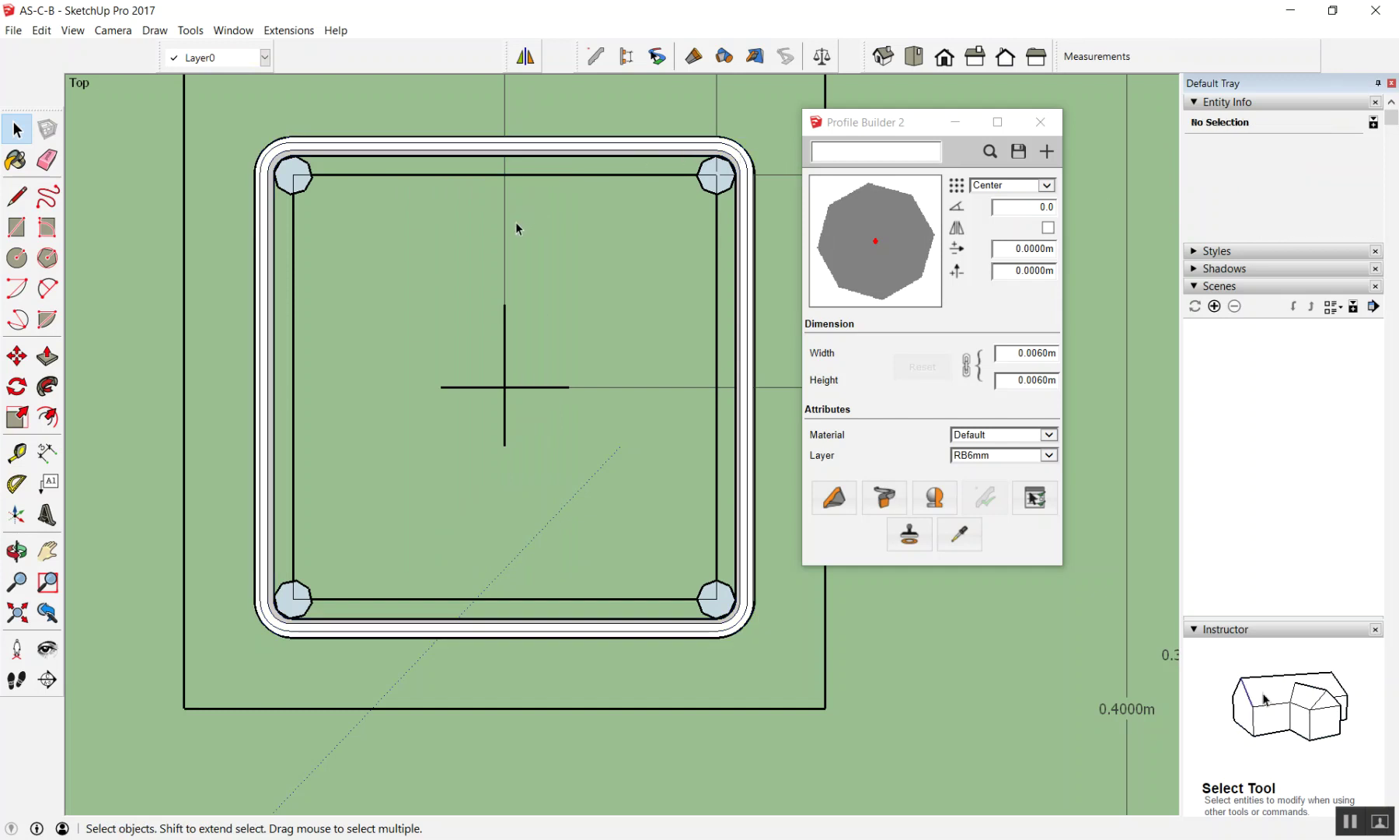
key(t)
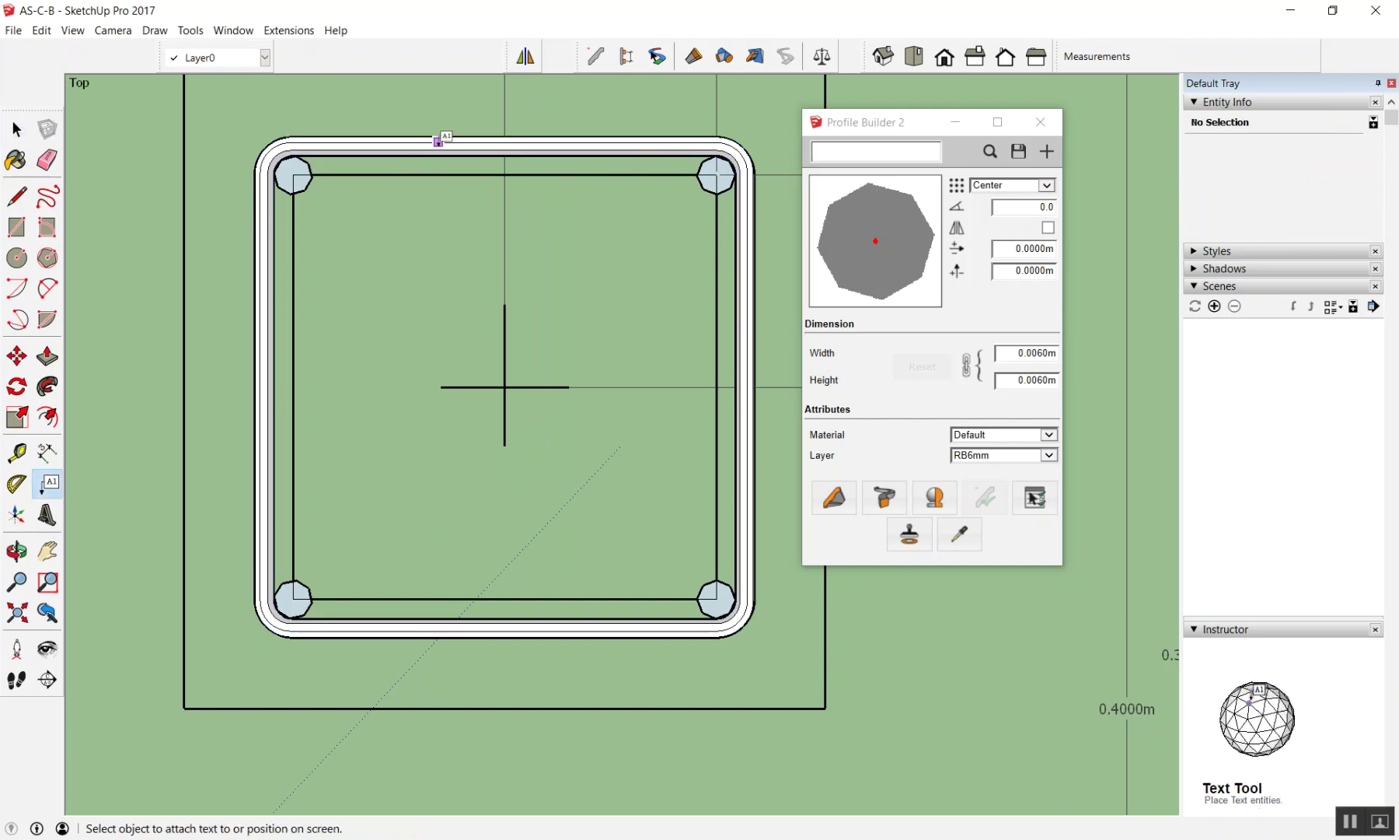
click(437, 140)
click(419, 243)
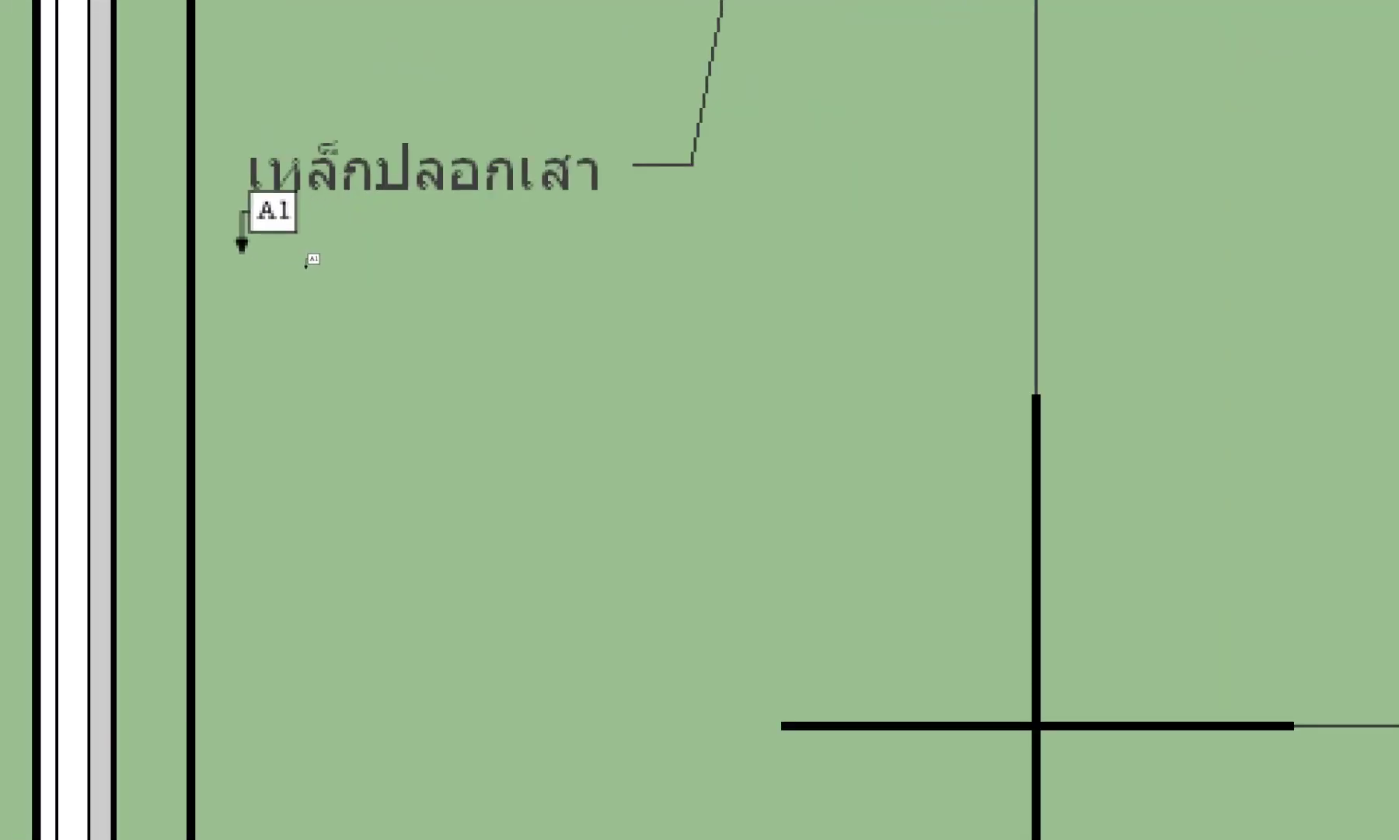
key(space)
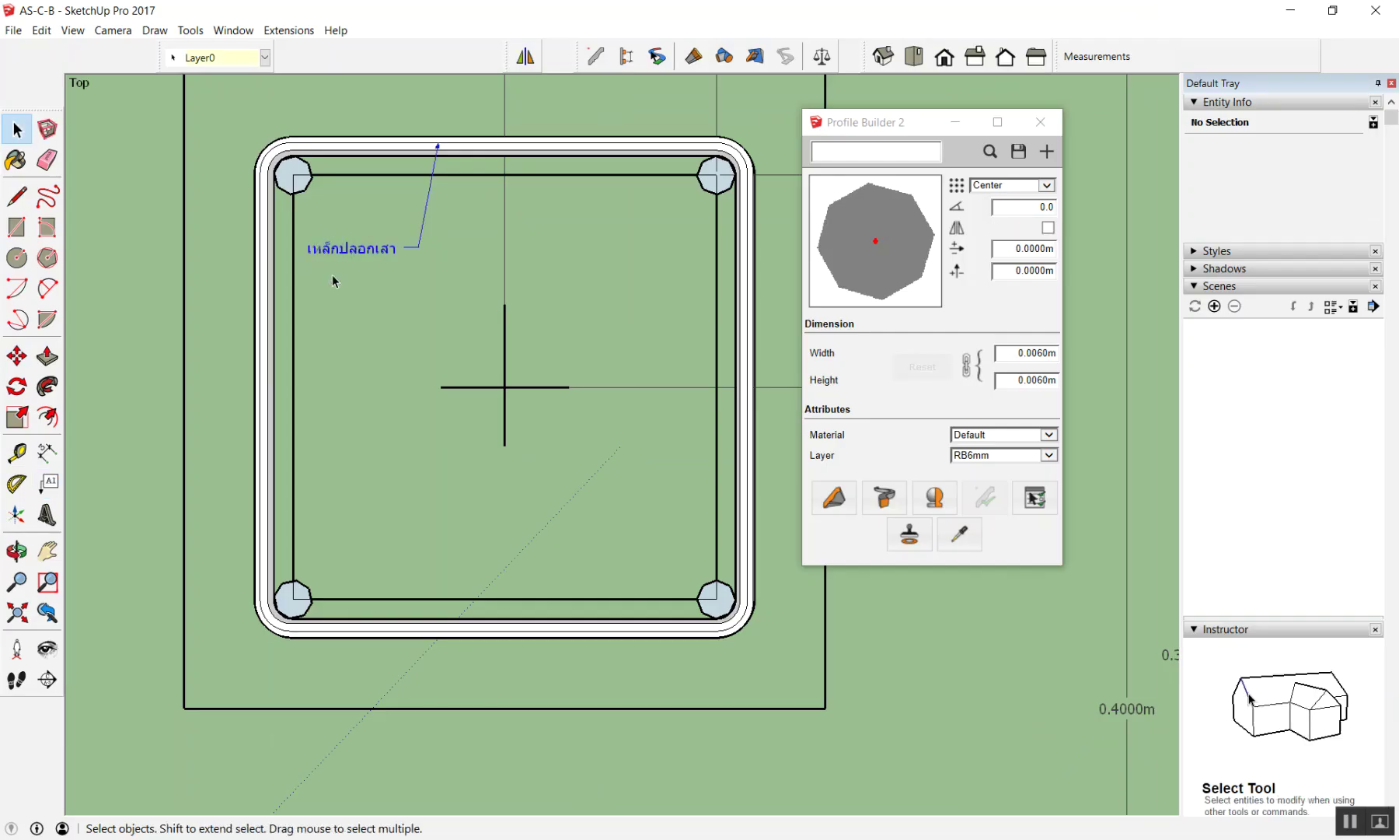
click(350, 249)
key(Delete)
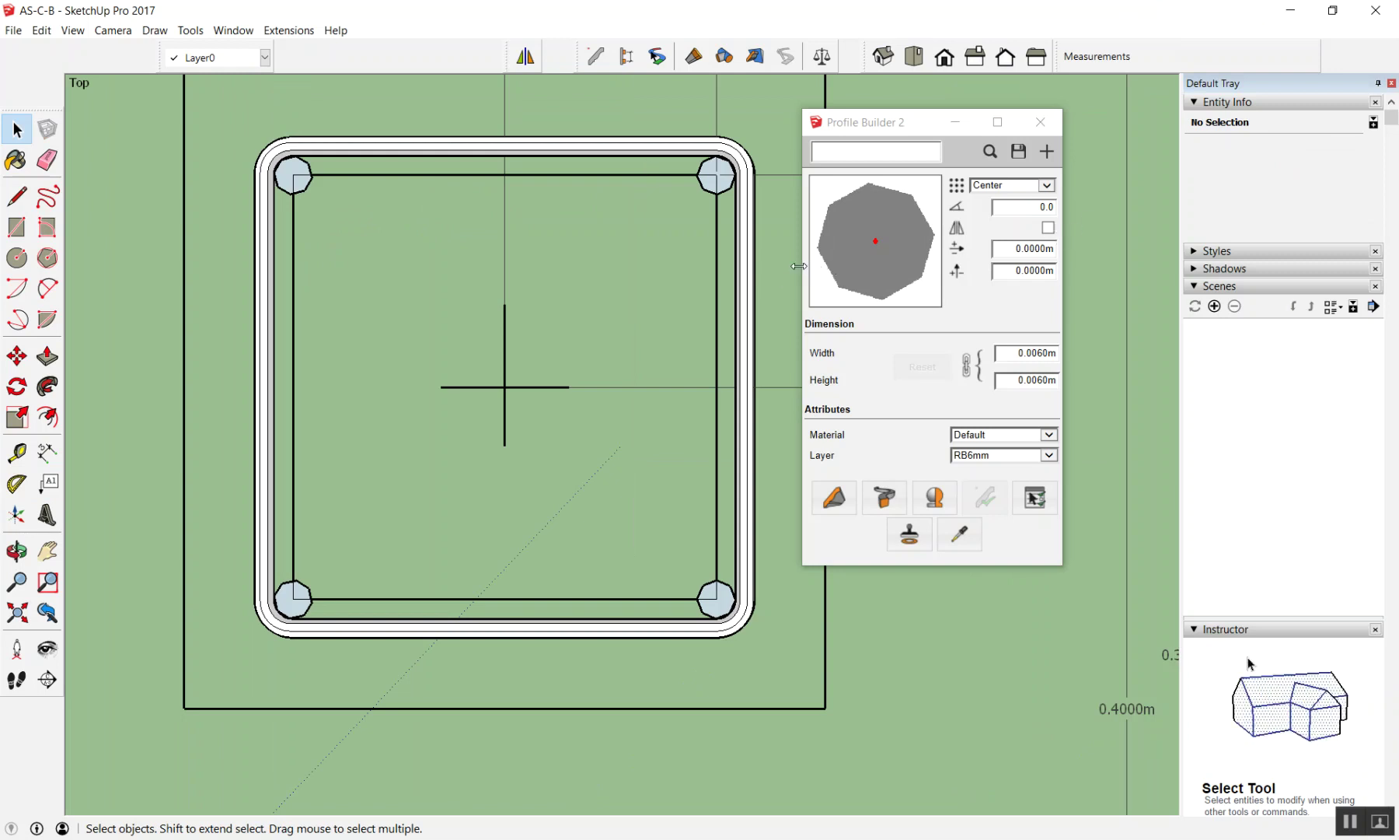
Step: Append 6mm to the stirrup definition name in Entity Info, making it เหล็กปลอกเสา6mm
right_click(588, 148)
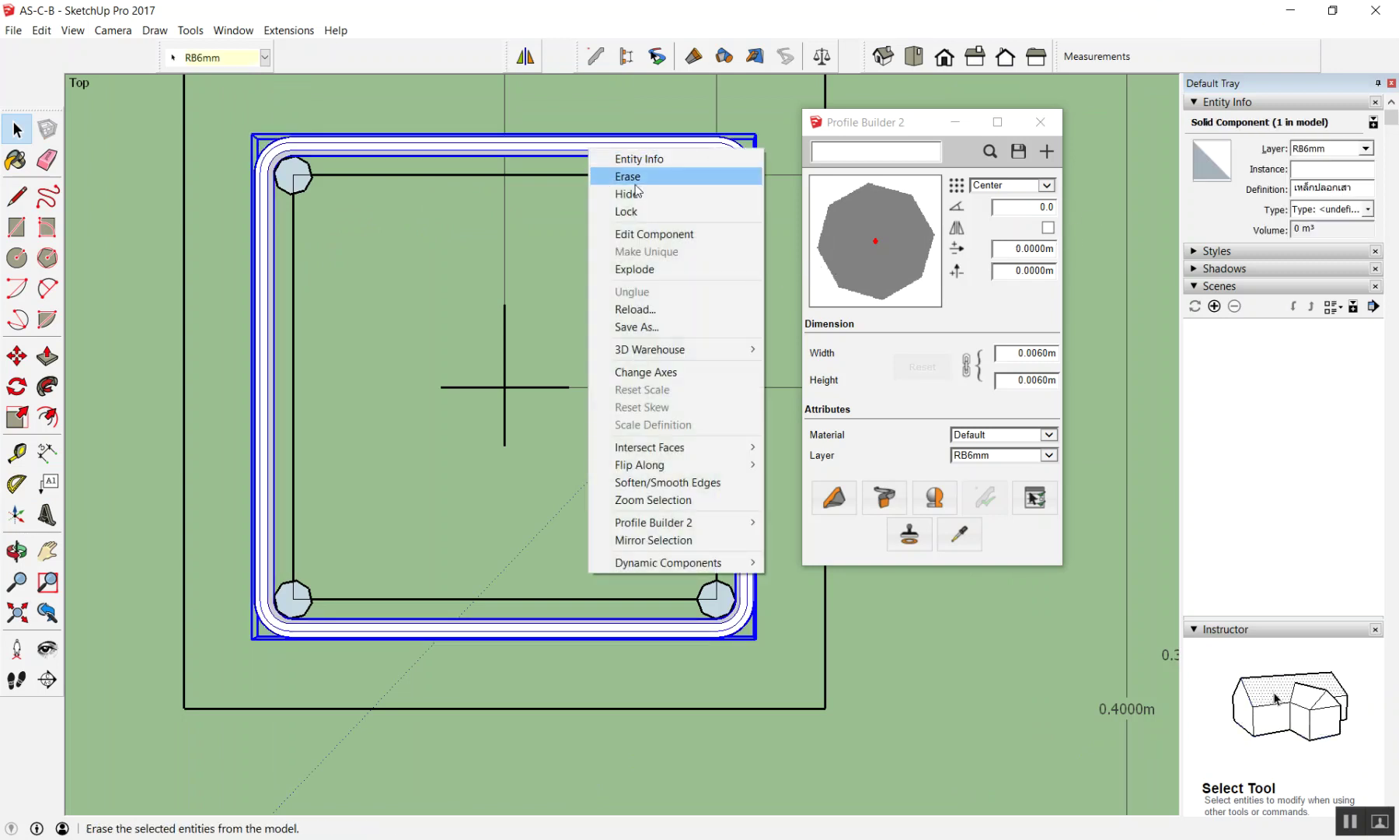
click(704, 159)
click(1363, 187)
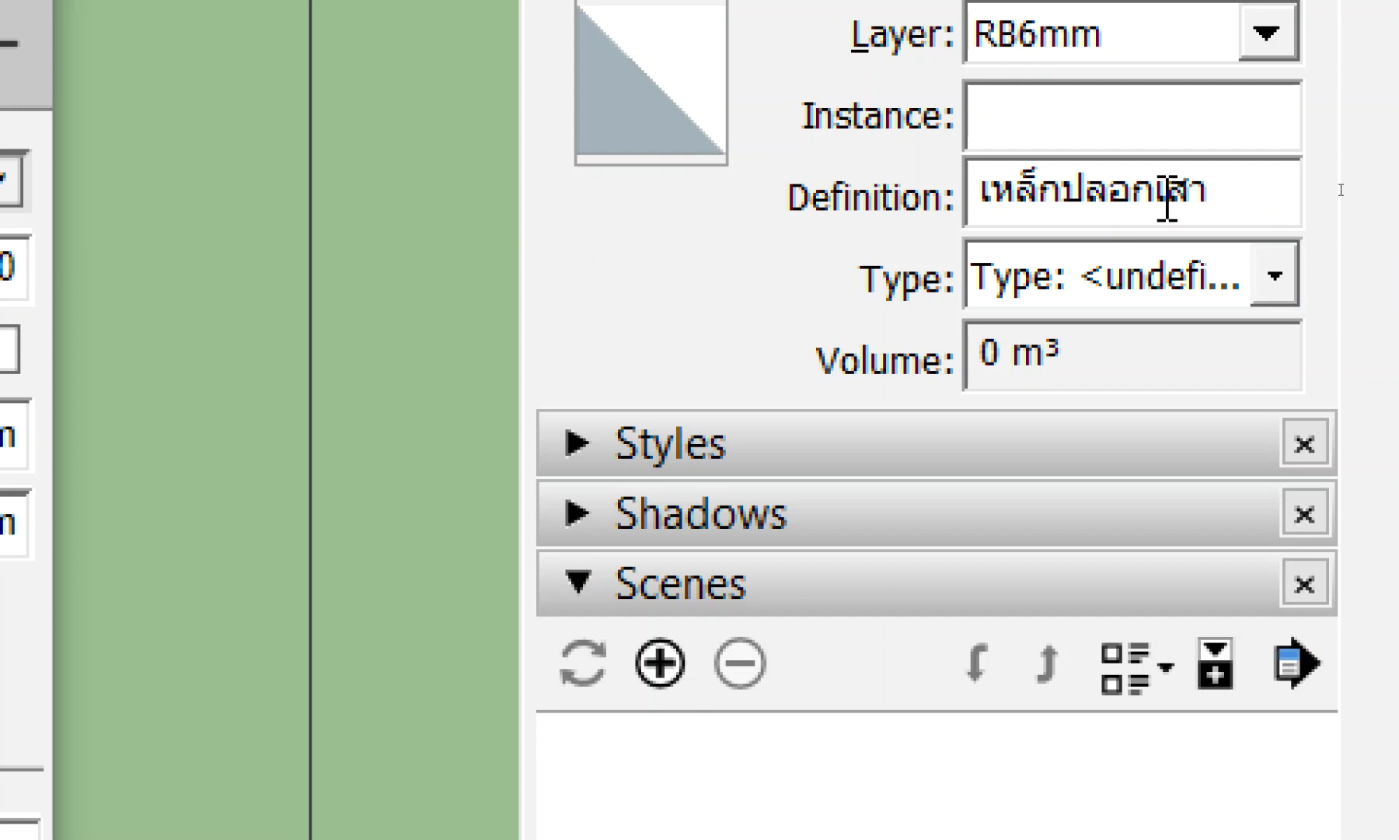
text(6mm)
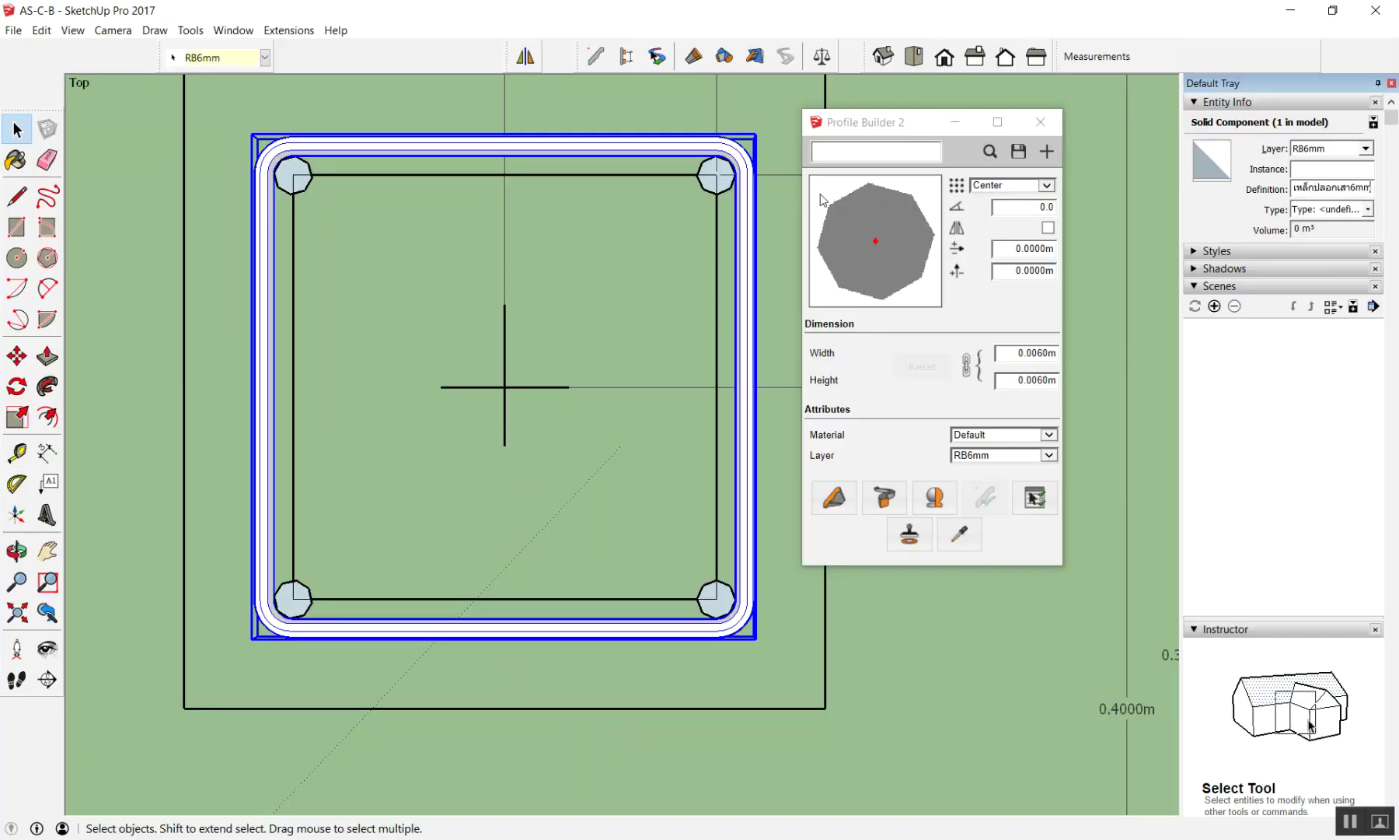
click(453, 208)
key(t)
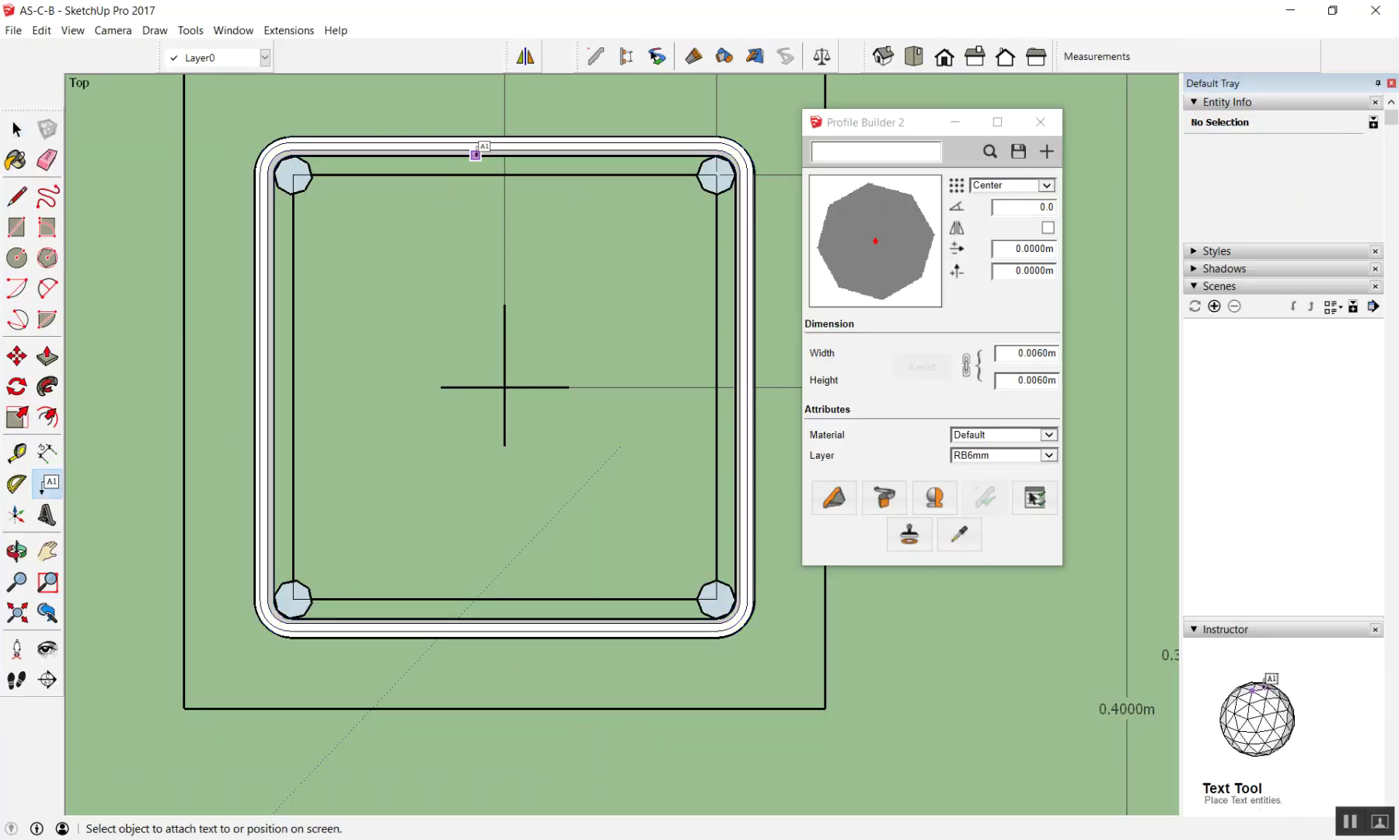
click(484, 148)
click(458, 227)
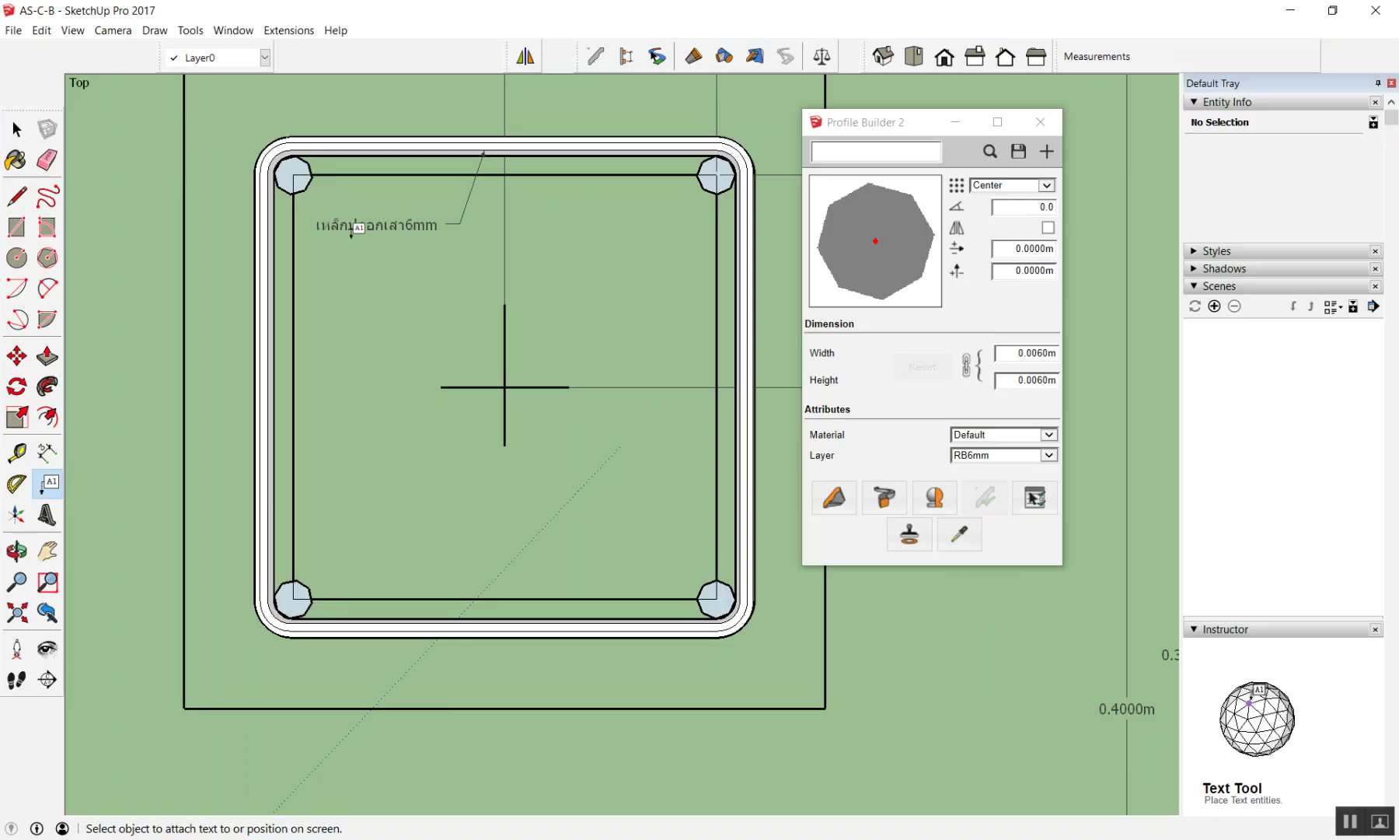
key(space)
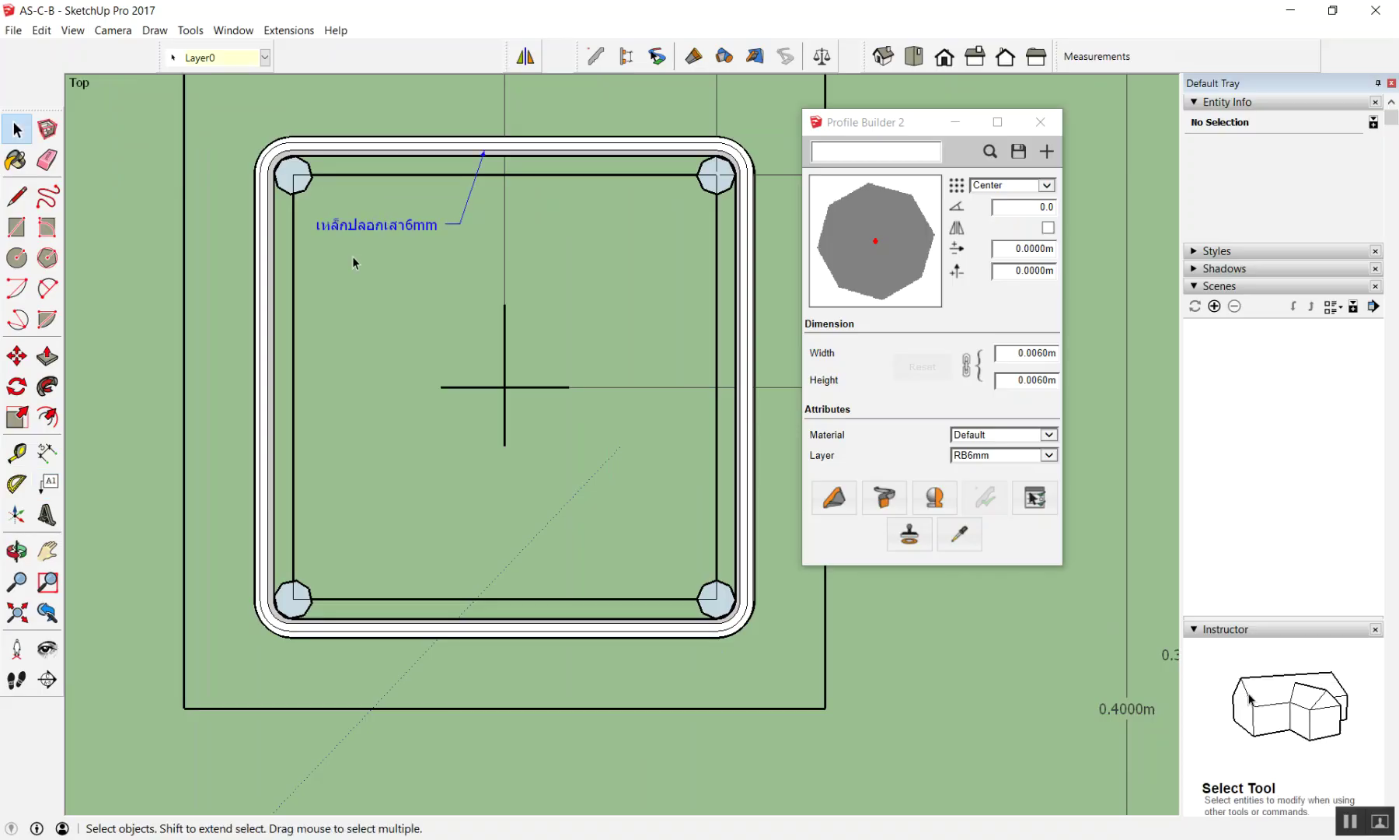
key(ctrl+z)
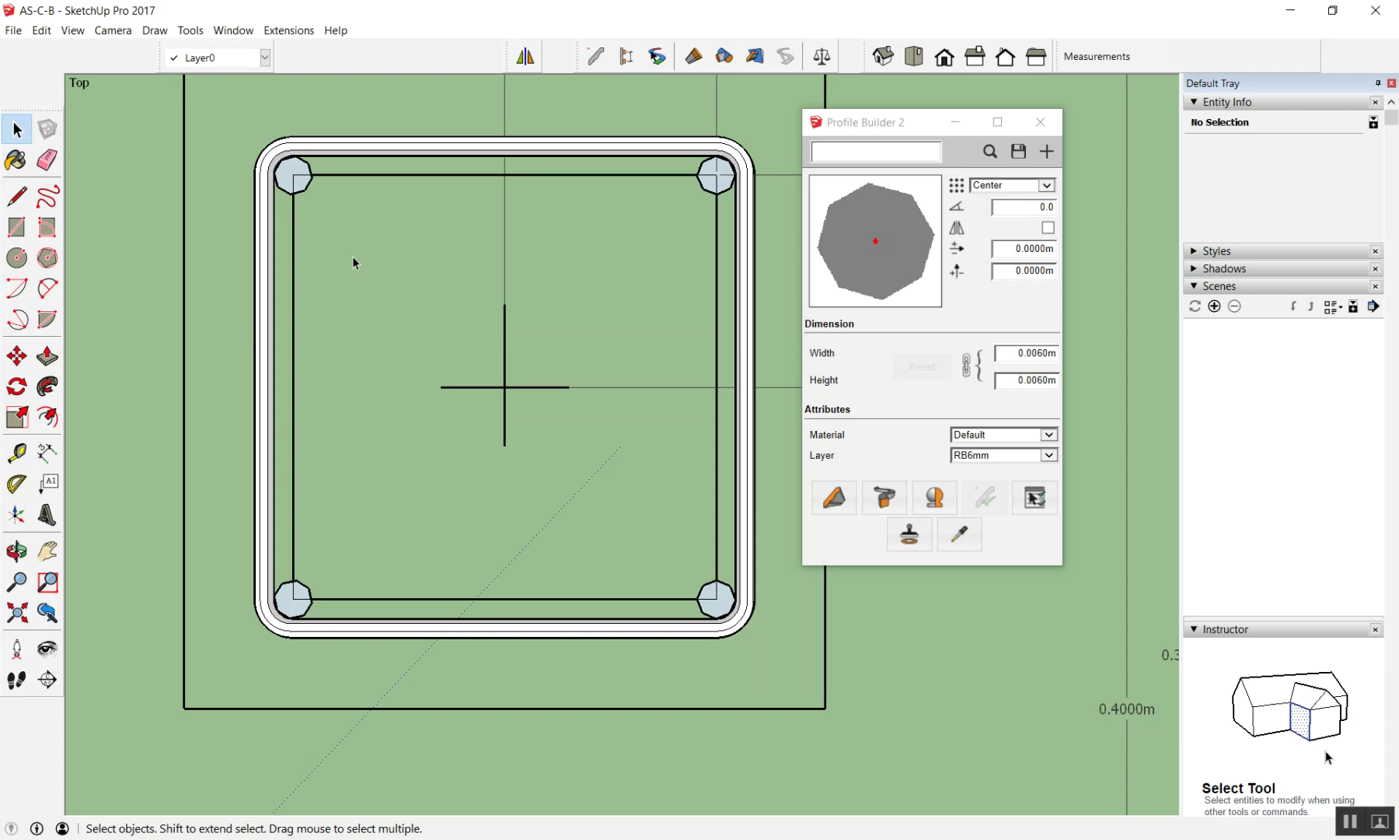
scroll(352, 262, down, 2)
scroll(342, 268, down, 3)
scroll(311, 283, down, 3)
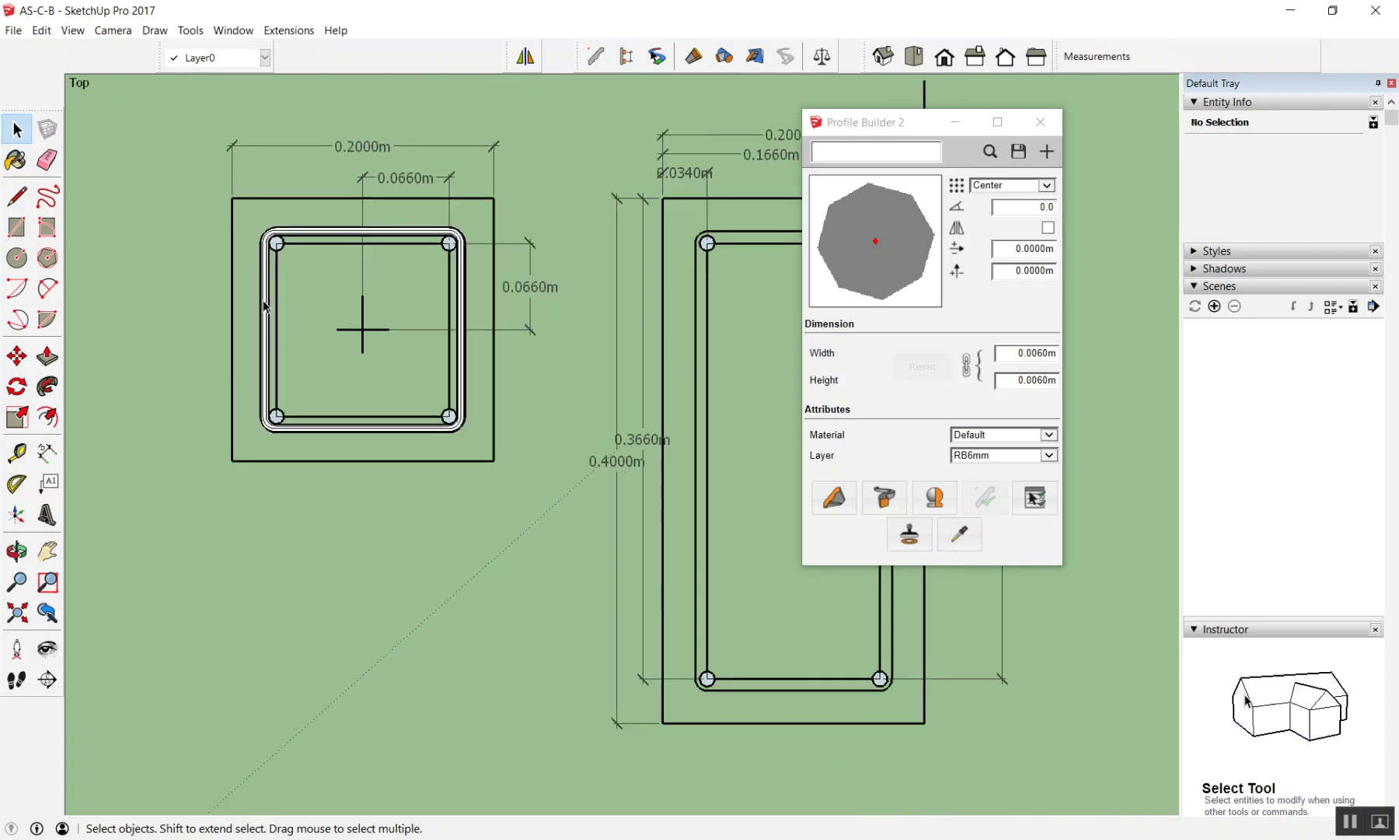
scroll(264, 304, down, 3)
scroll(264, 304, down, 1)
scroll(266, 306, down, 2)
scroll(268, 307, up, 2)
scroll(270, 310, down, 1)
scroll(270, 309, down, 2)
middle_drag(458, 485, 467, 295)
scroll(568, 290, up, 2)
scroll(574, 289, up, 2)
middle_drag(573, 289, 634, 283)
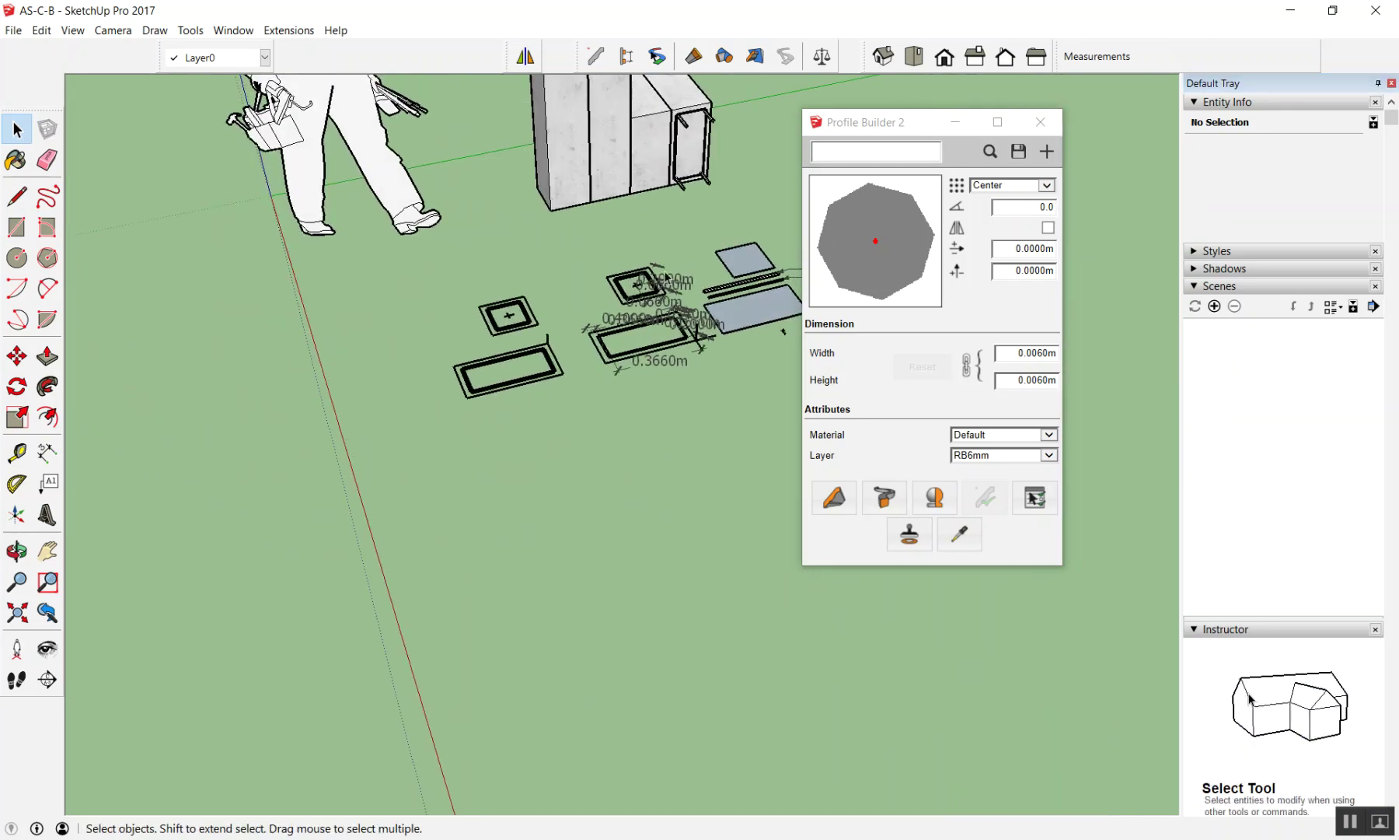
scroll(635, 285, up, 3)
scroll(636, 285, up, 3)
scroll(634, 284, up, 3)
scroll(576, 268, up, 2)
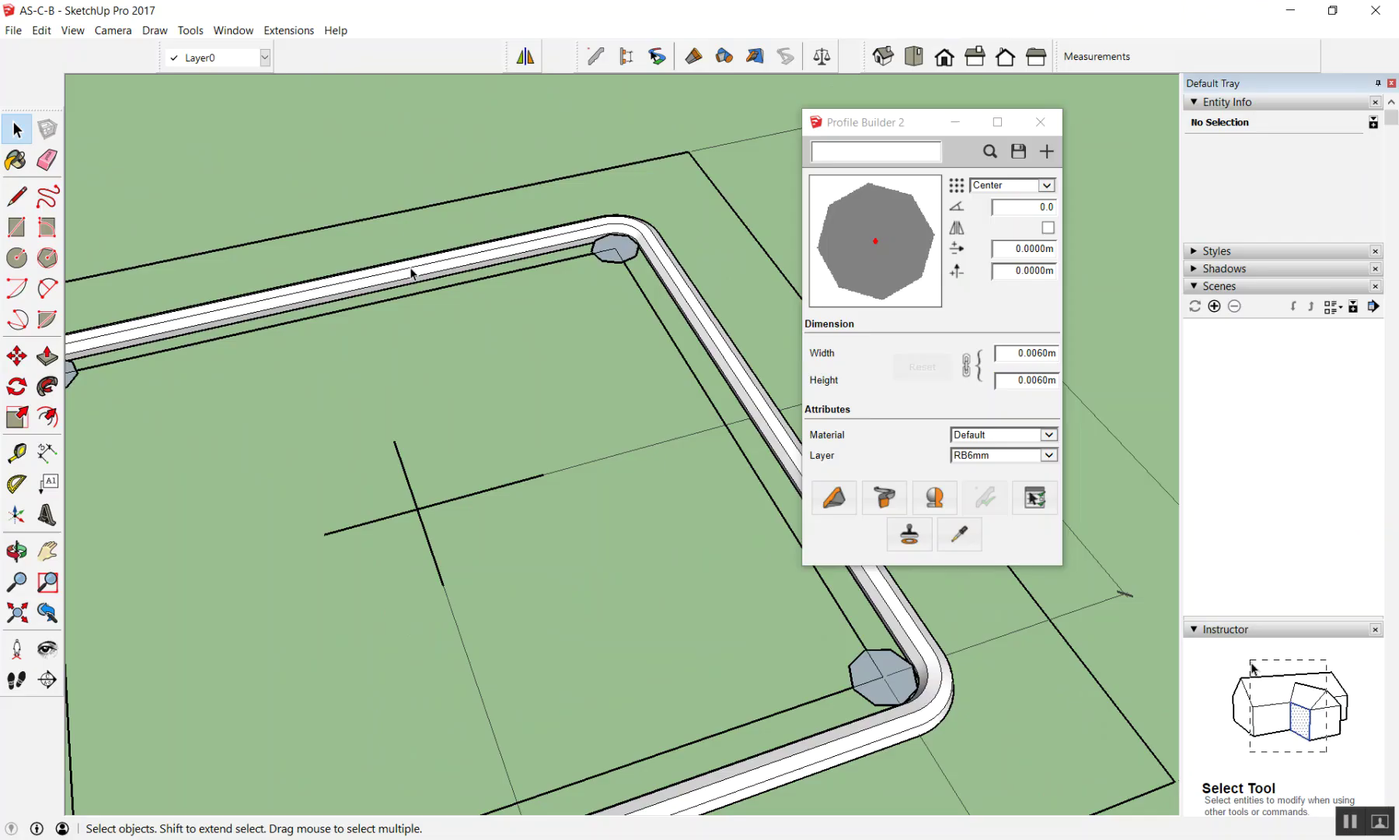
right_click(412, 272)
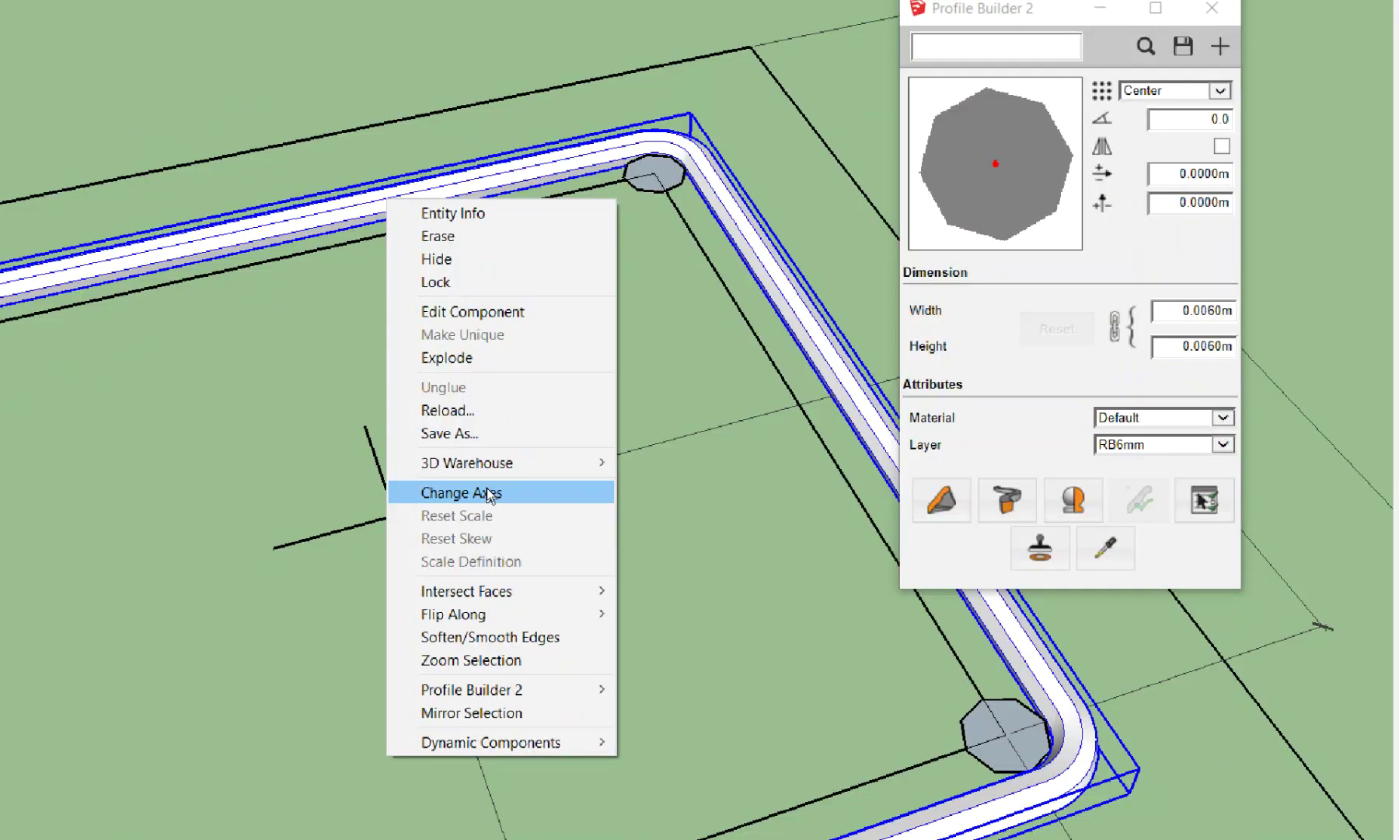
click(487, 491)
mouse_move(649, 647)
middle_down()
mouse_move(374, 472)
mouse_move(259, 536)
middle_up()
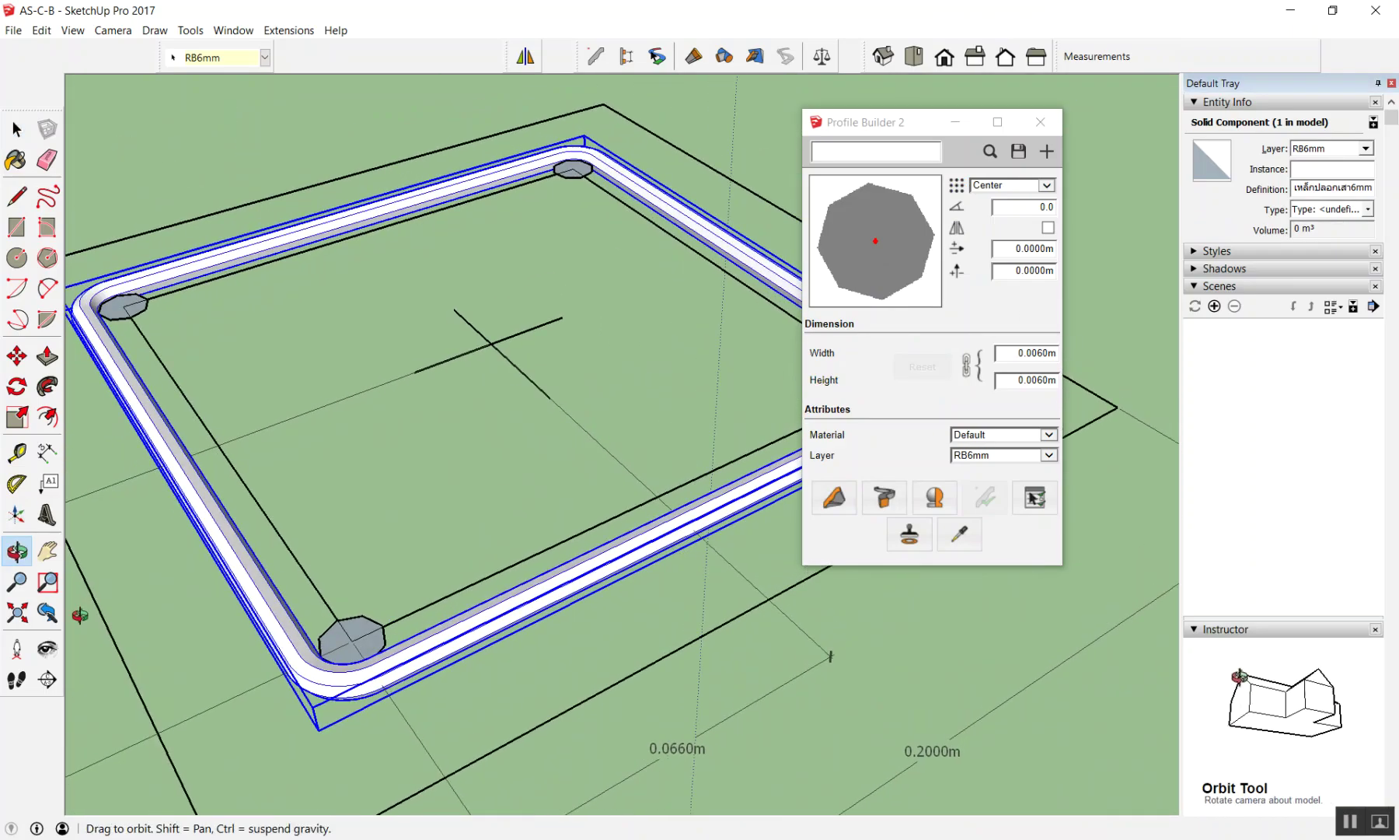
scroll(259, 536, down, 1)
scroll(358, 645, down, 5)
scroll(361, 653, down, 3)
scroll(365, 657, up, 2)
mouse_move(365, 657)
middle_down()
mouse_move(375, 518)
mouse_move(550, 428)
mouse_move(431, 365)
middle_up()
scroll(410, 361, up, 4)
scroll(410, 362, down, 3)
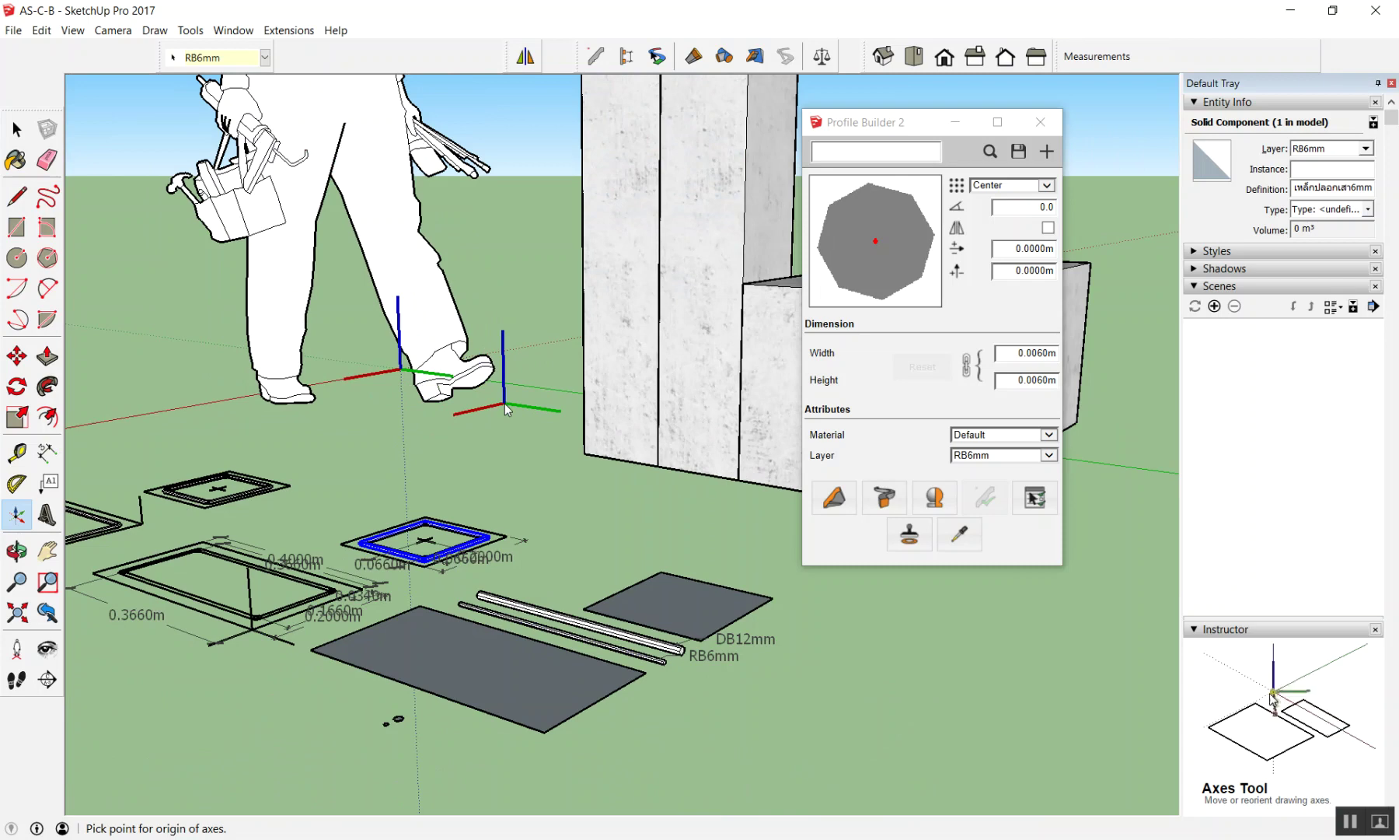
key(space)
middle_drag(550, 382, 374, 458)
click(377, 465)
scroll(288, 440, up, 2)
scroll(294, 434, up, 3)
scroll(294, 434, up, 2)
right_click(294, 429)
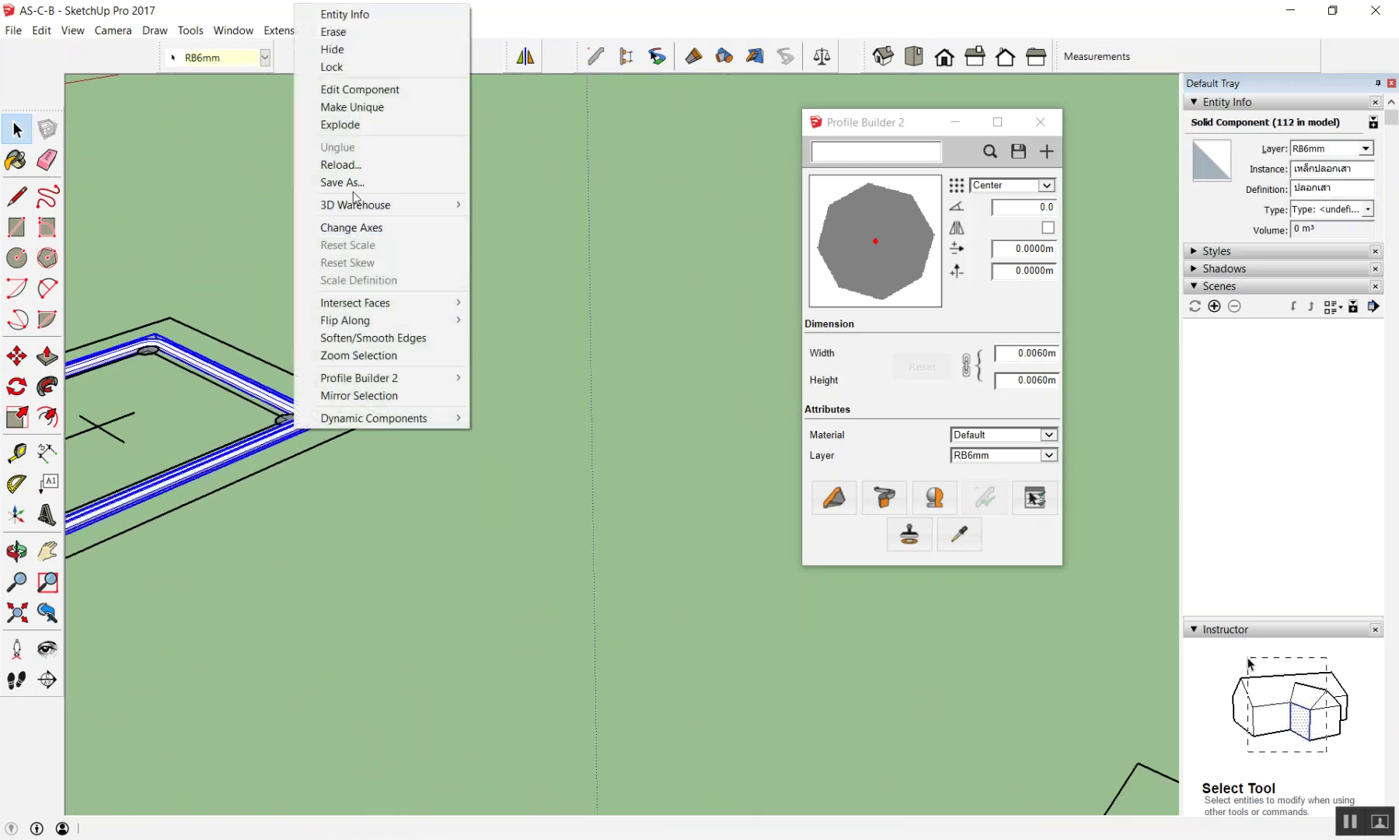
click(356, 227)
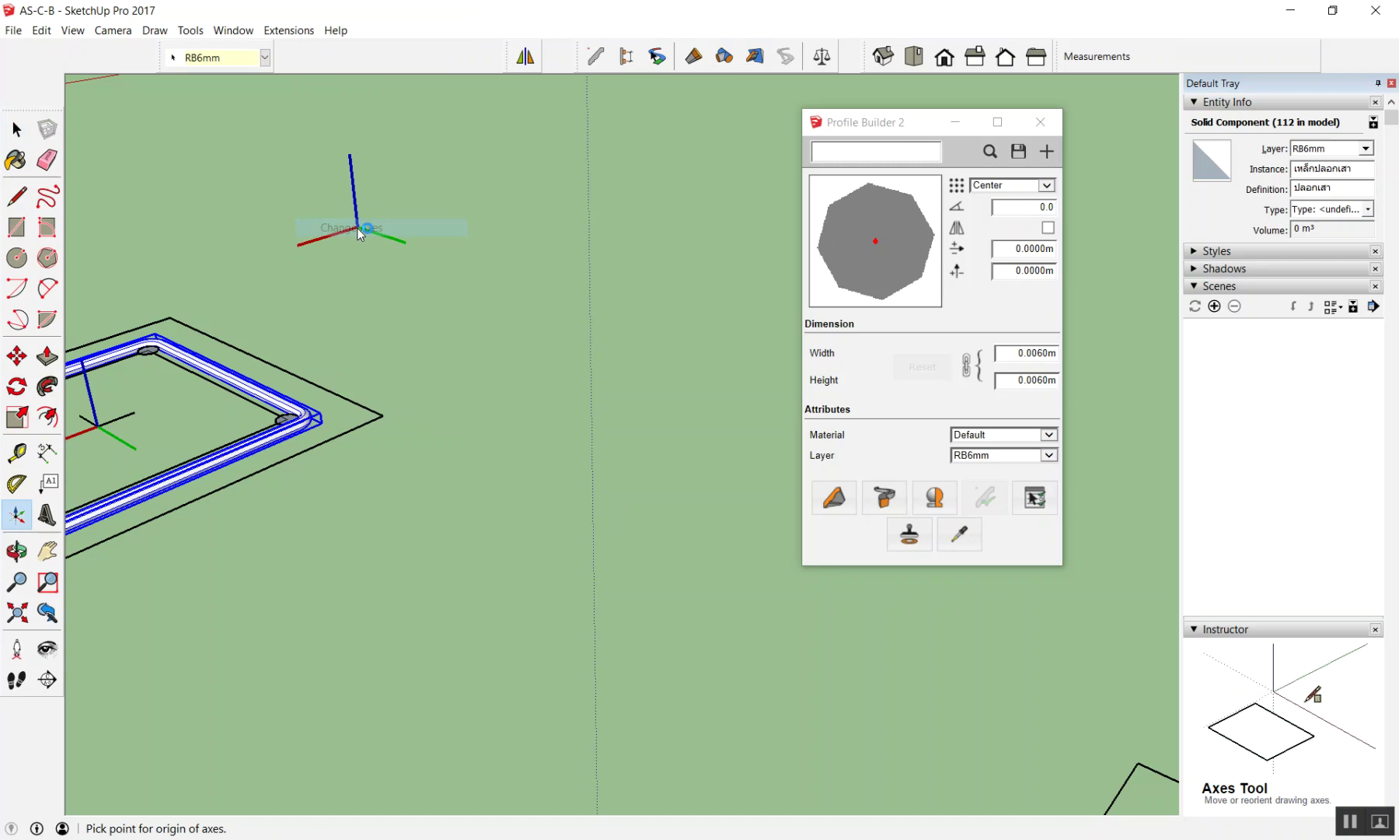
mouse_move(516, 476)
middle_down()
mouse_move(136, 444)
mouse_move(587, 279)
mouse_move(313, 140)
mouse_move(381, 453)
mouse_move(474, 398)
middle_up()
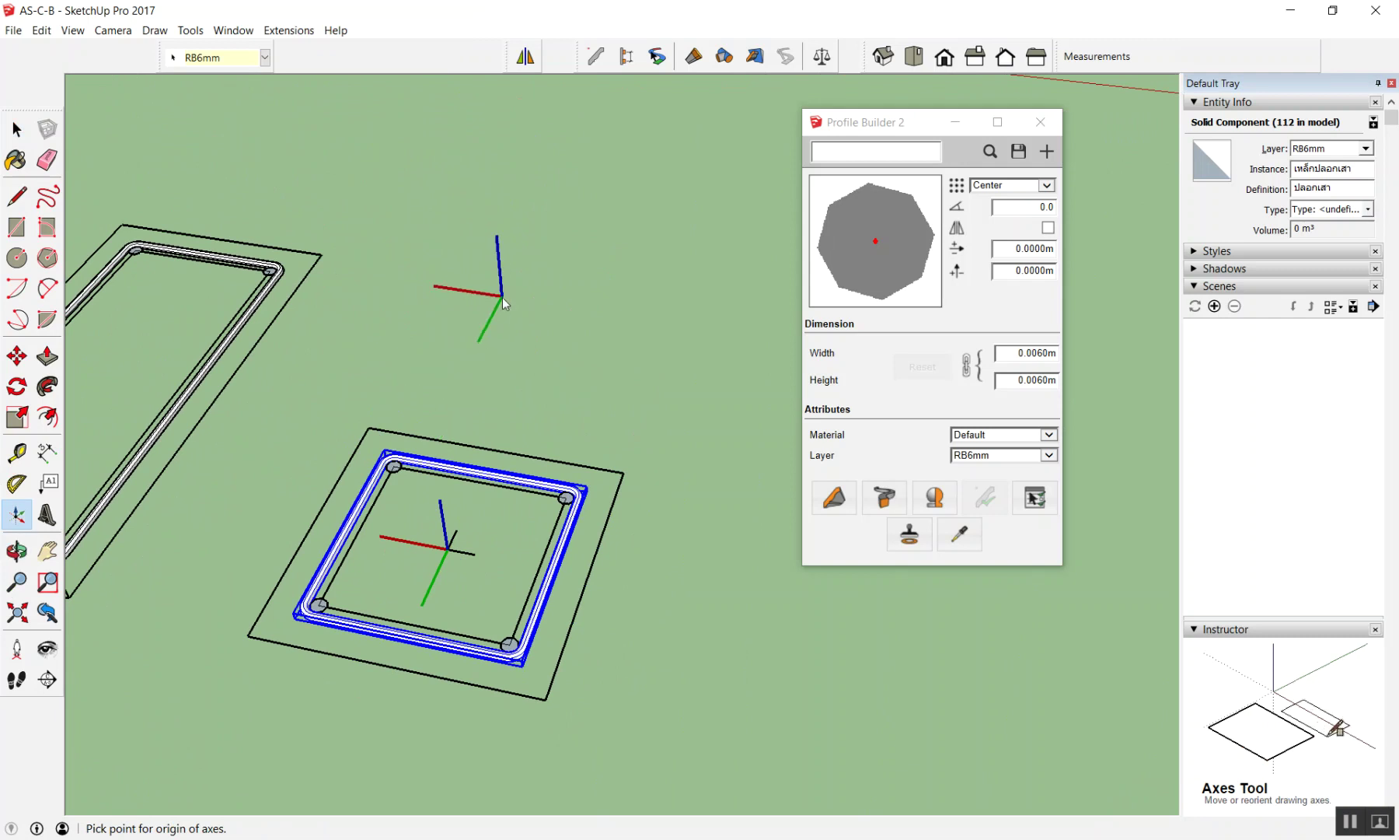
click(496, 303)
key(F2)
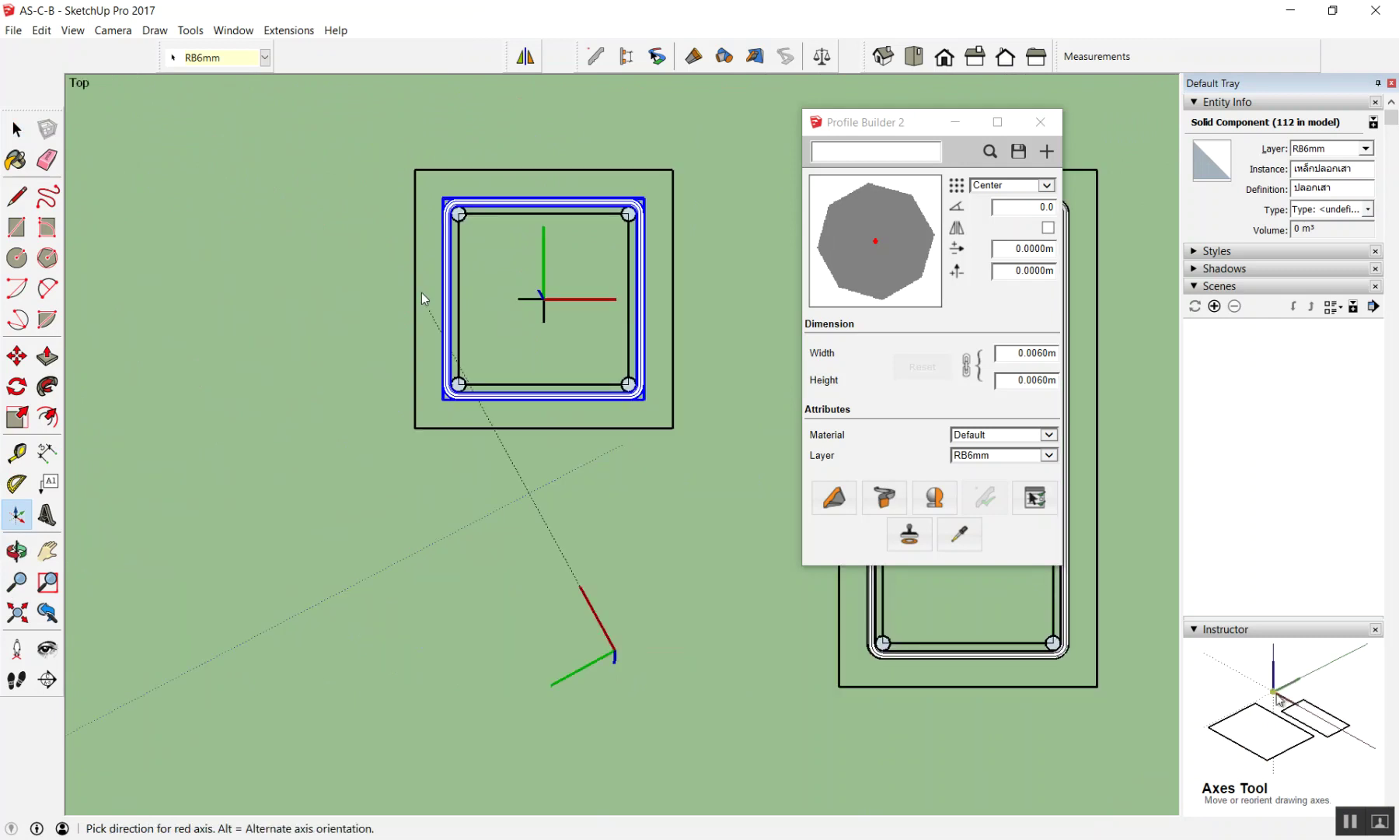
key(space)
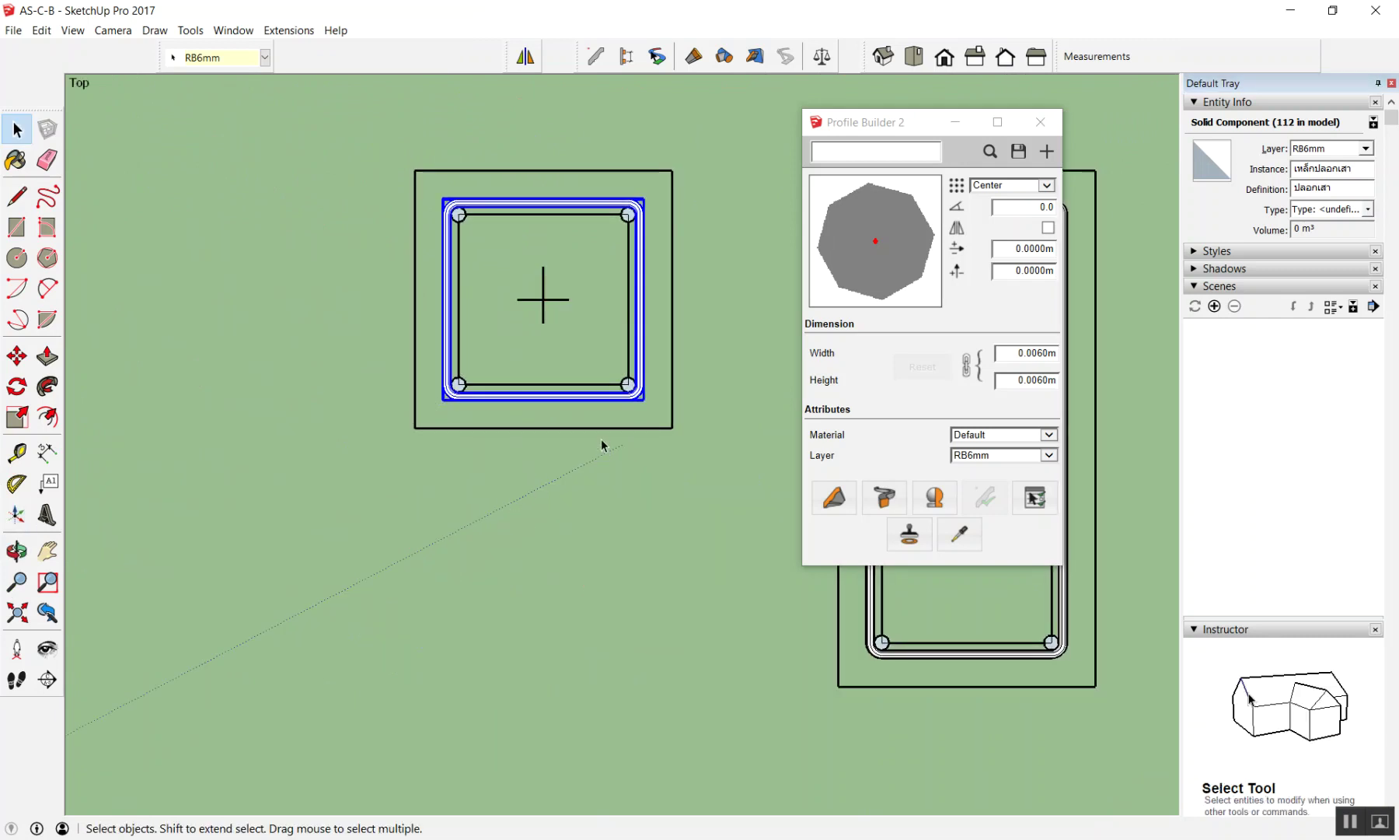
scroll(600, 435, down, 1)
scroll(597, 415, down, 3)
scroll(575, 426, down, 1)
scroll(572, 426, up, 1)
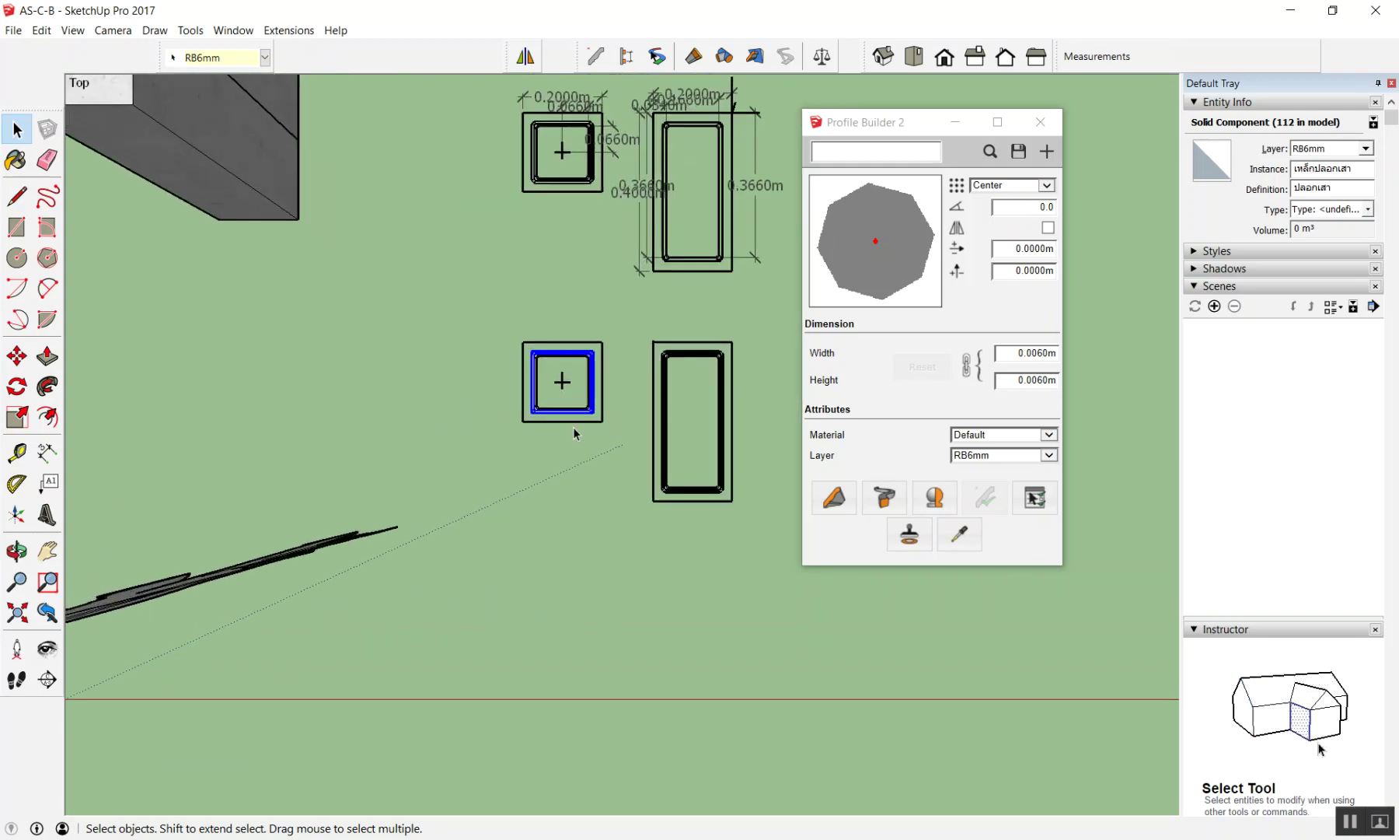
middle_drag(577, 426, 562, 227)
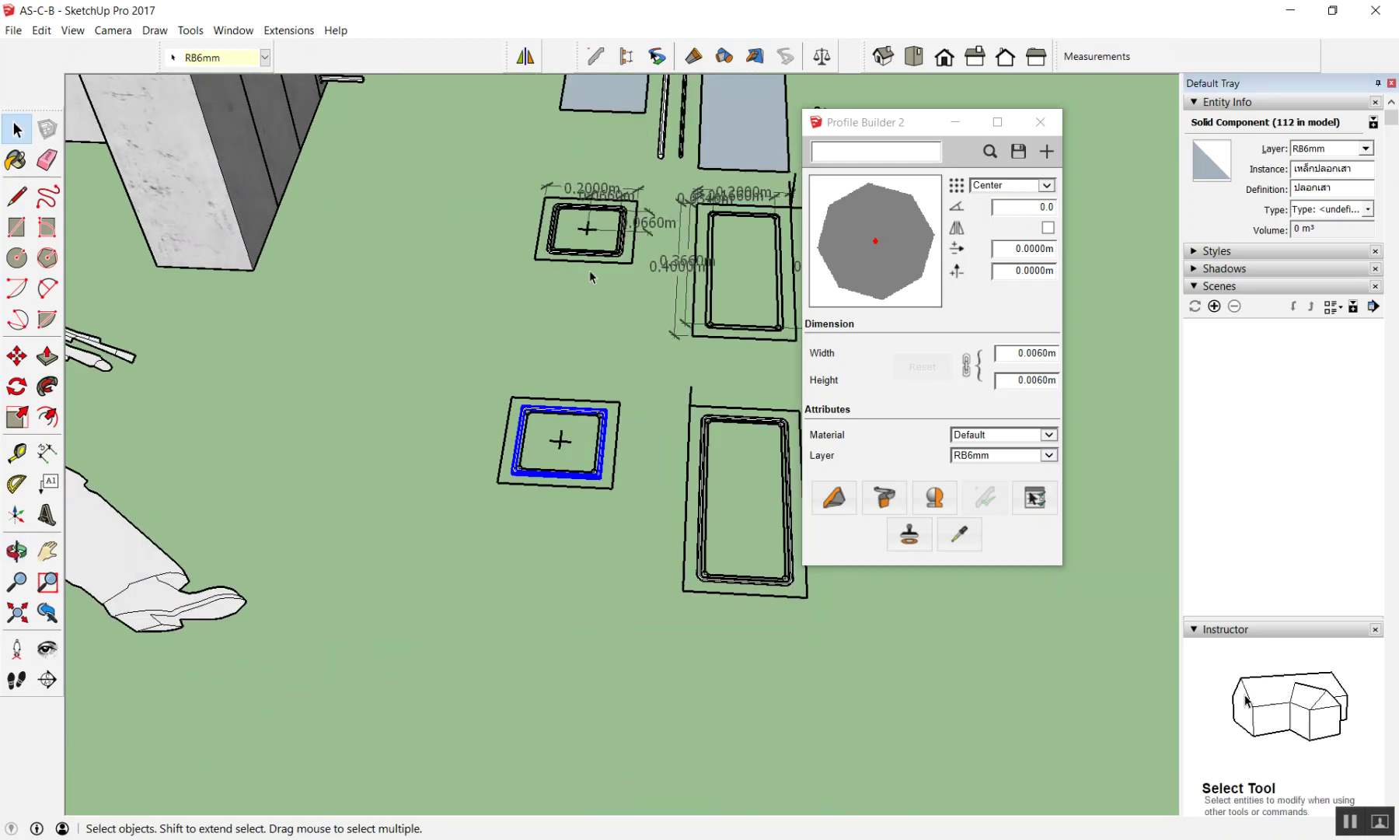
scroll(600, 403, up, 2)
Step: Start Change Axes on the frame component by mistake, cancel it, and zoom in
right_click(548, 467)
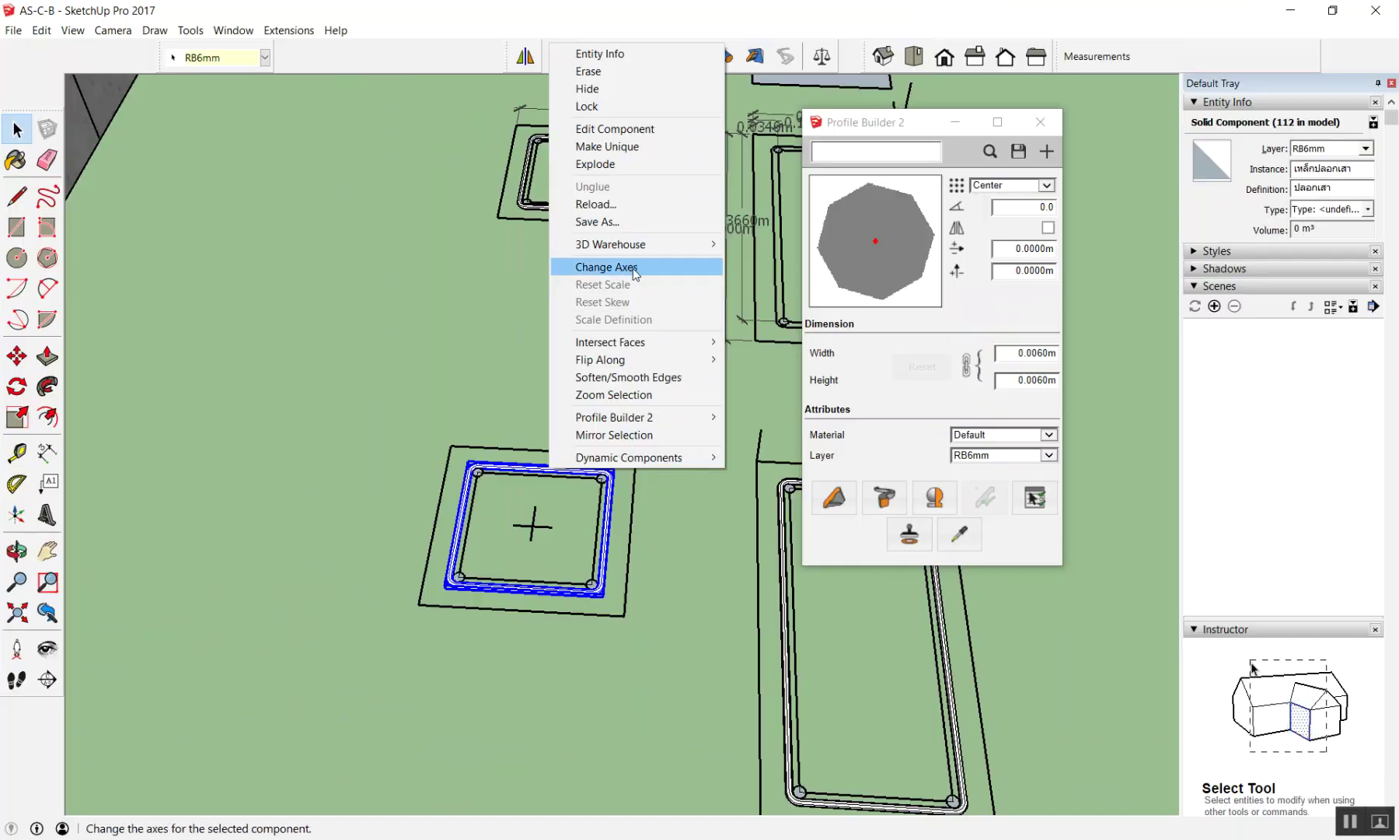
click(606, 267)
key(Escape)
scroll(627, 111, up, 2)
scroll(621, 158, up, 2)
scroll(620, 158, up, 1)
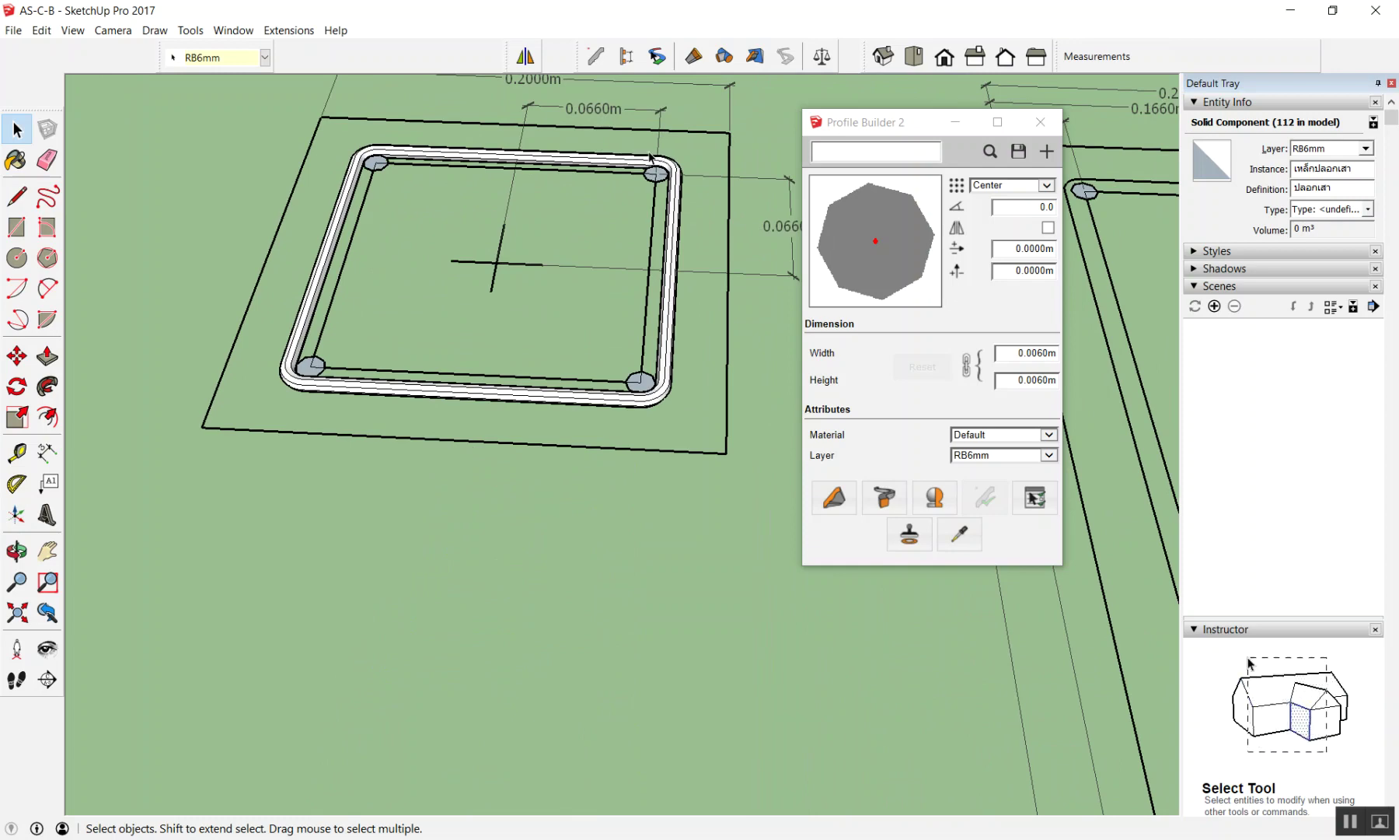
scroll(536, 166, up, 2)
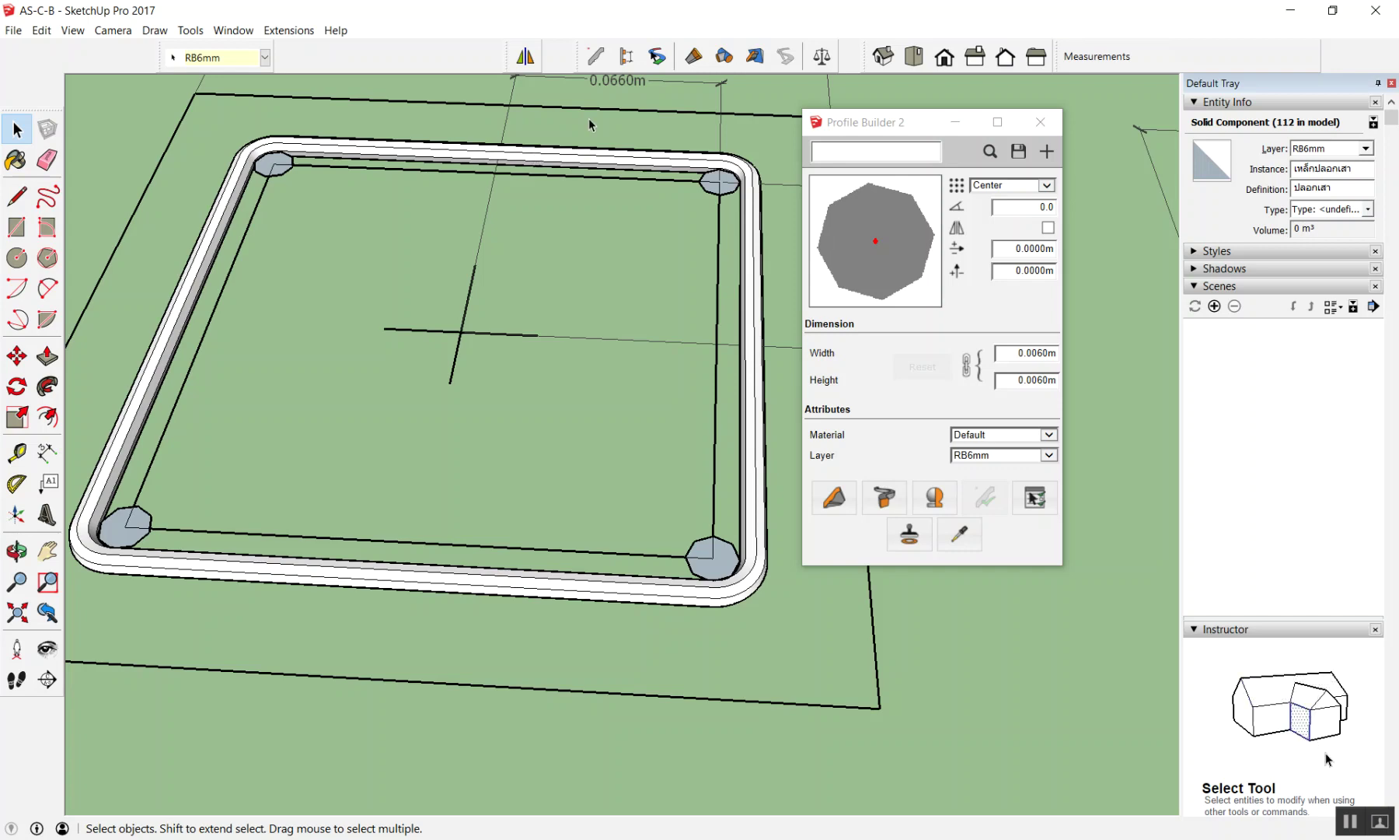
Step: Set the stirrup's axes origin at the section's centre crossing, aligned along red and green
right_click(543, 151)
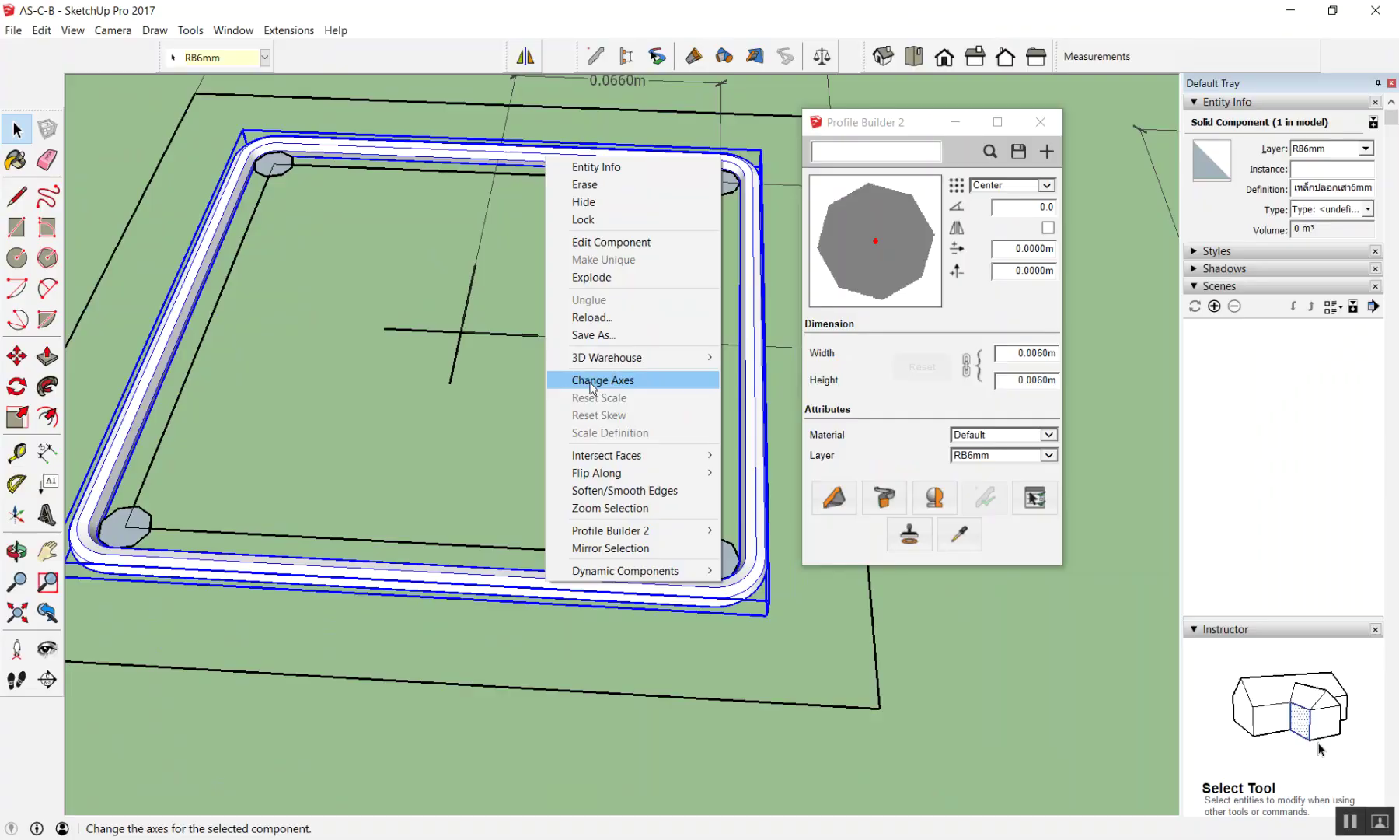
click(486, 509)
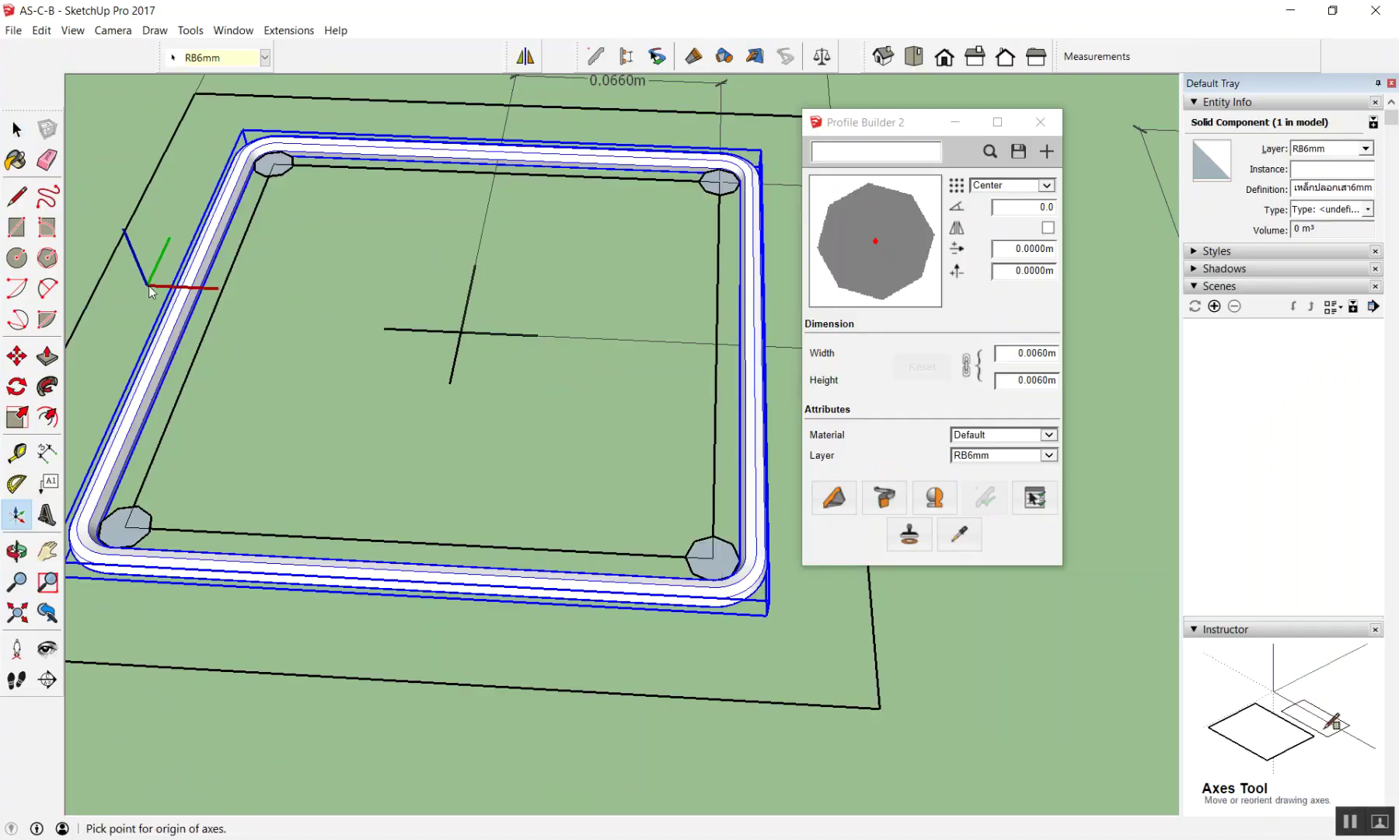
scroll(428, 328, up, 2)
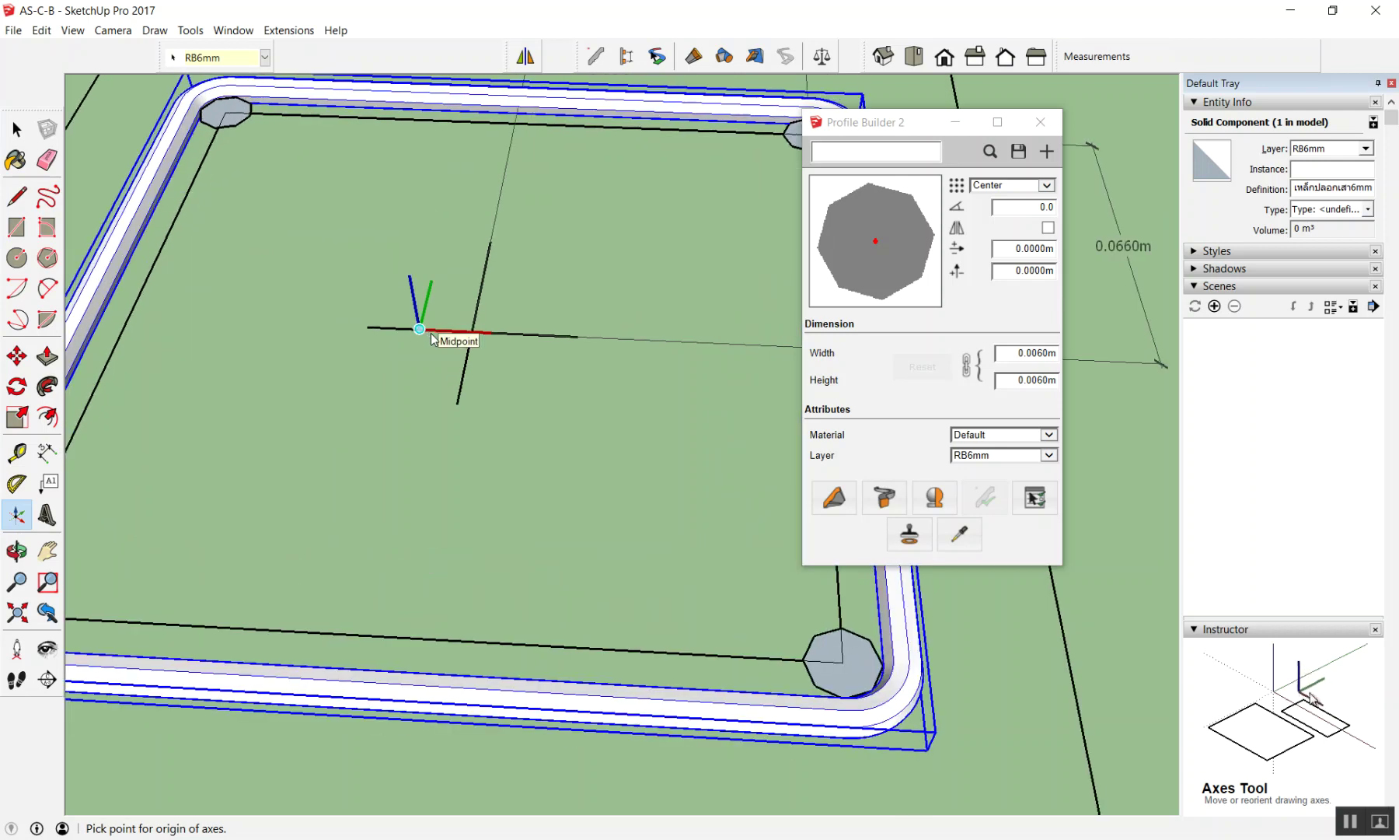
scroll(428, 329, up, 1)
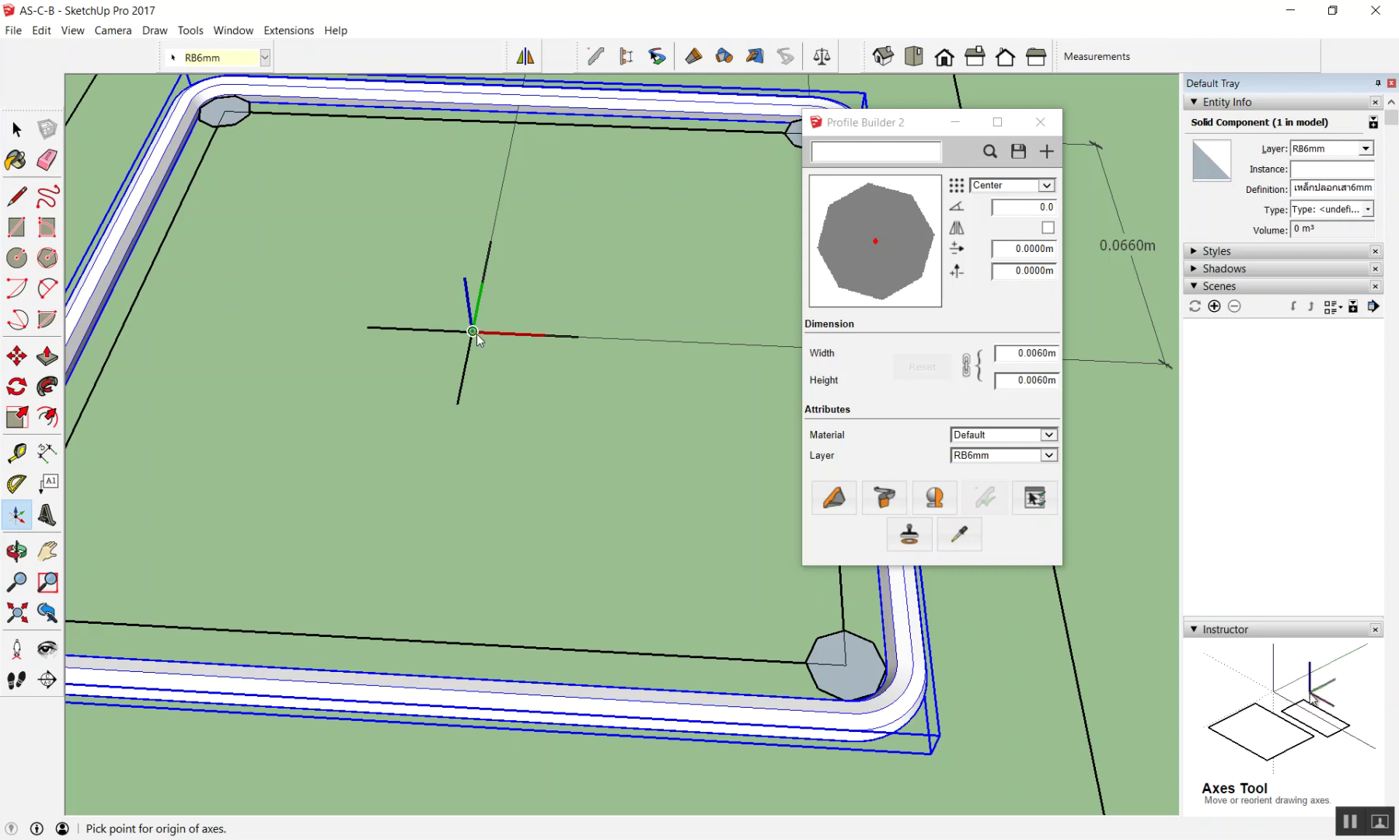
click(472, 331)
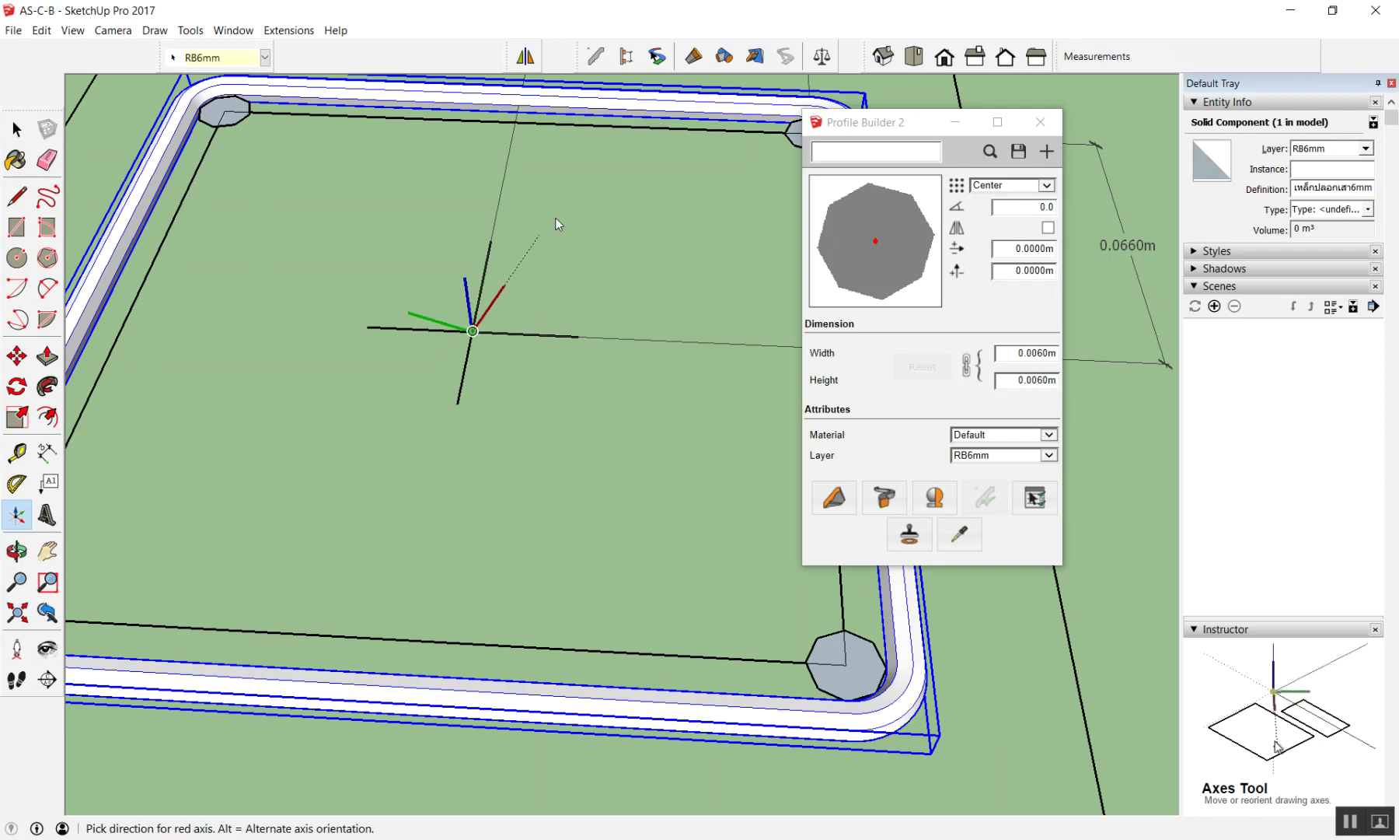
click(624, 340)
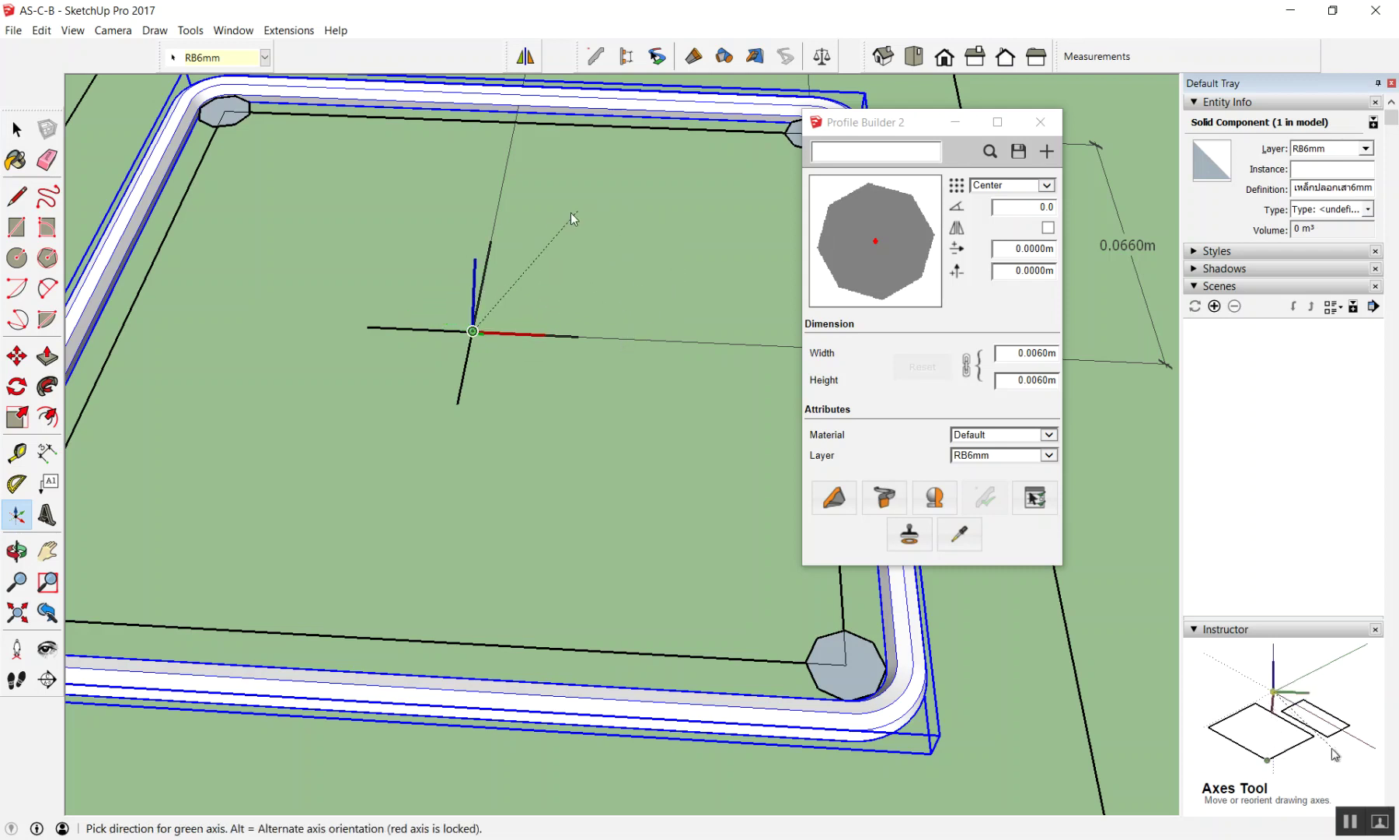
click(496, 225)
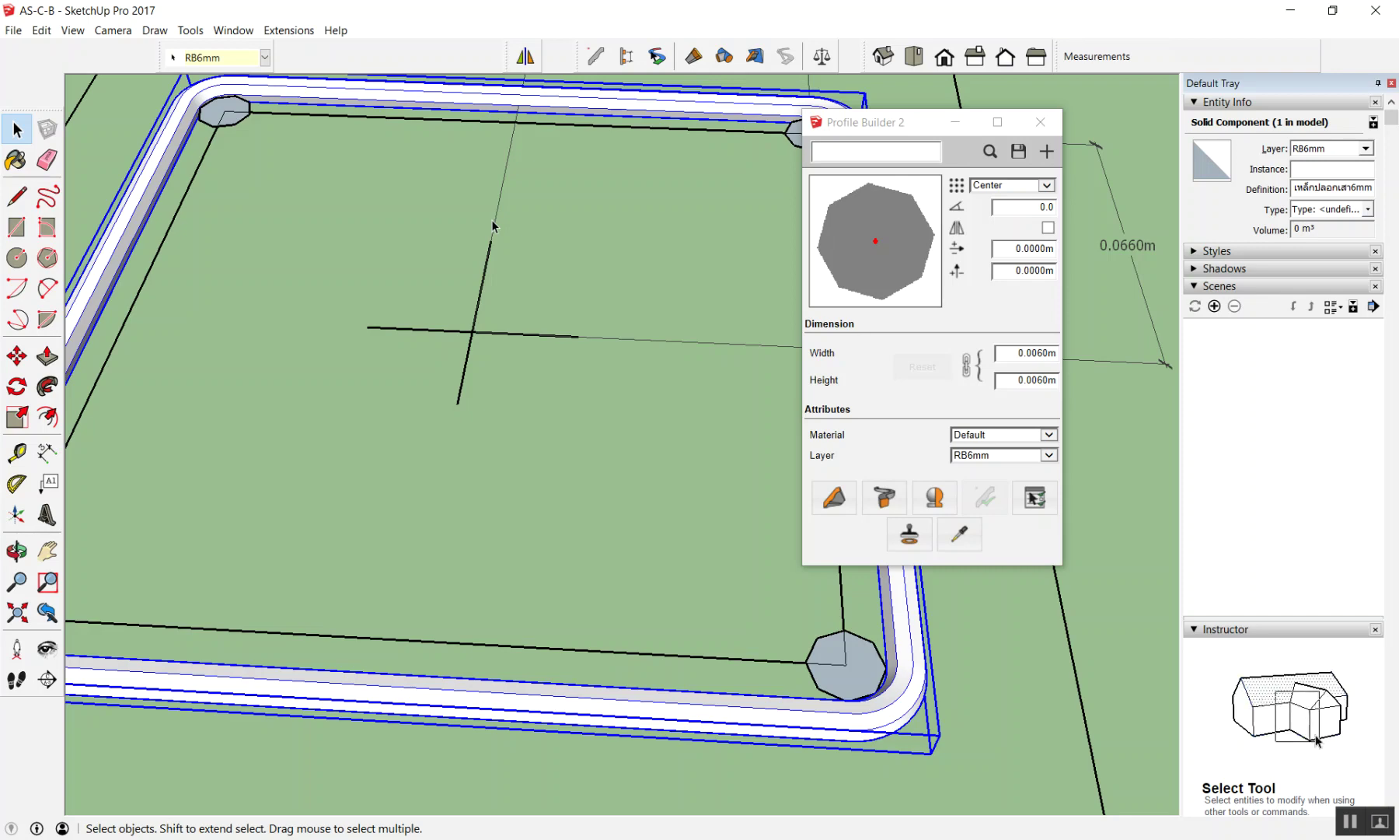
click(565, 175)
Step: Start repositioning the stirrup component's axes again, then cancel the placement
right_click(572, 97)
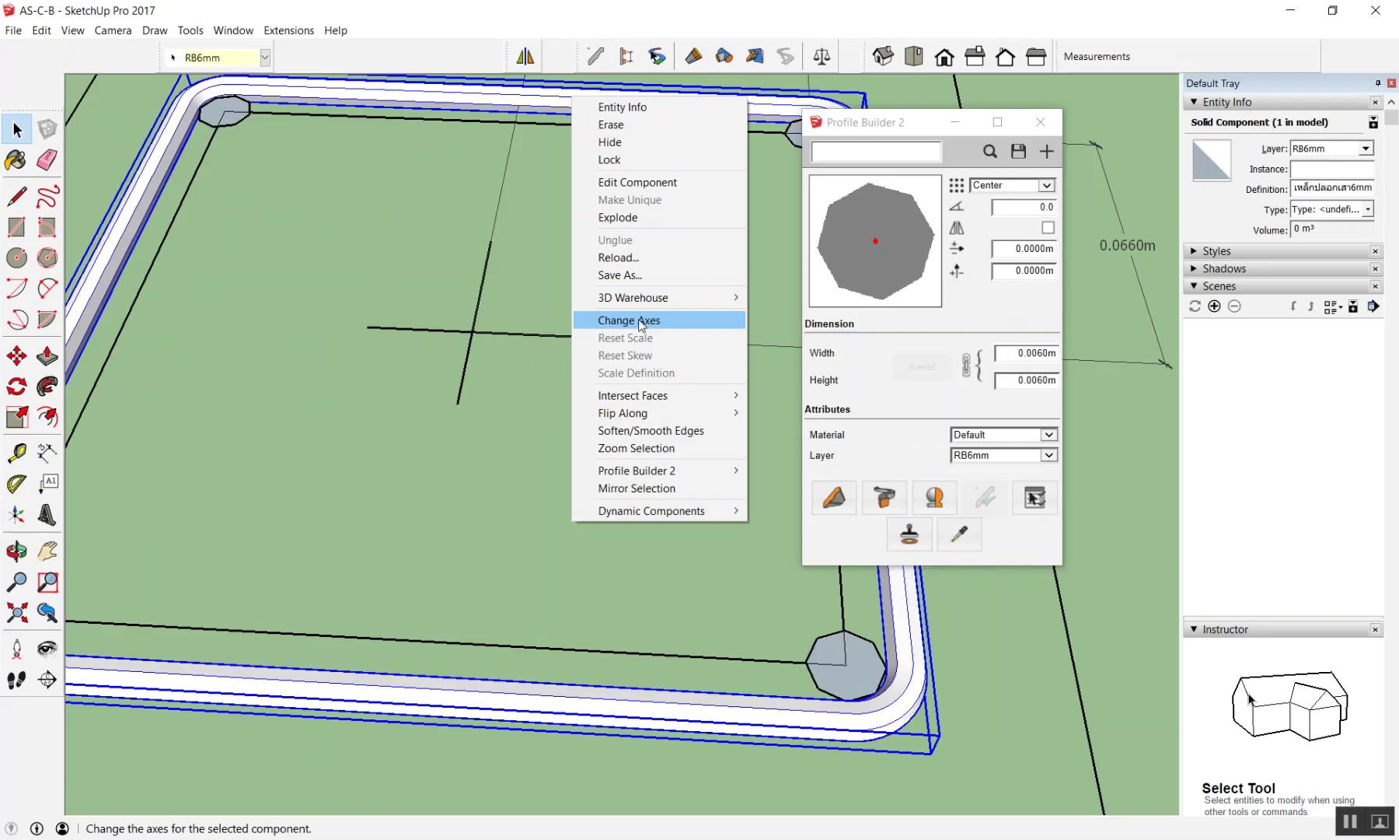
click(634, 320)
mouse_move(601, 410)
middle_down()
mouse_move(509, 292)
mouse_move(540, 383)
mouse_move(535, 626)
middle_up()
key(space)
Step: Close the Profile Builder 2 panel and Default Tray, then launch PB Assembler
scroll(535, 627, down, 5)
scroll(555, 653, down, 3)
scroll(527, 644, down, 3)
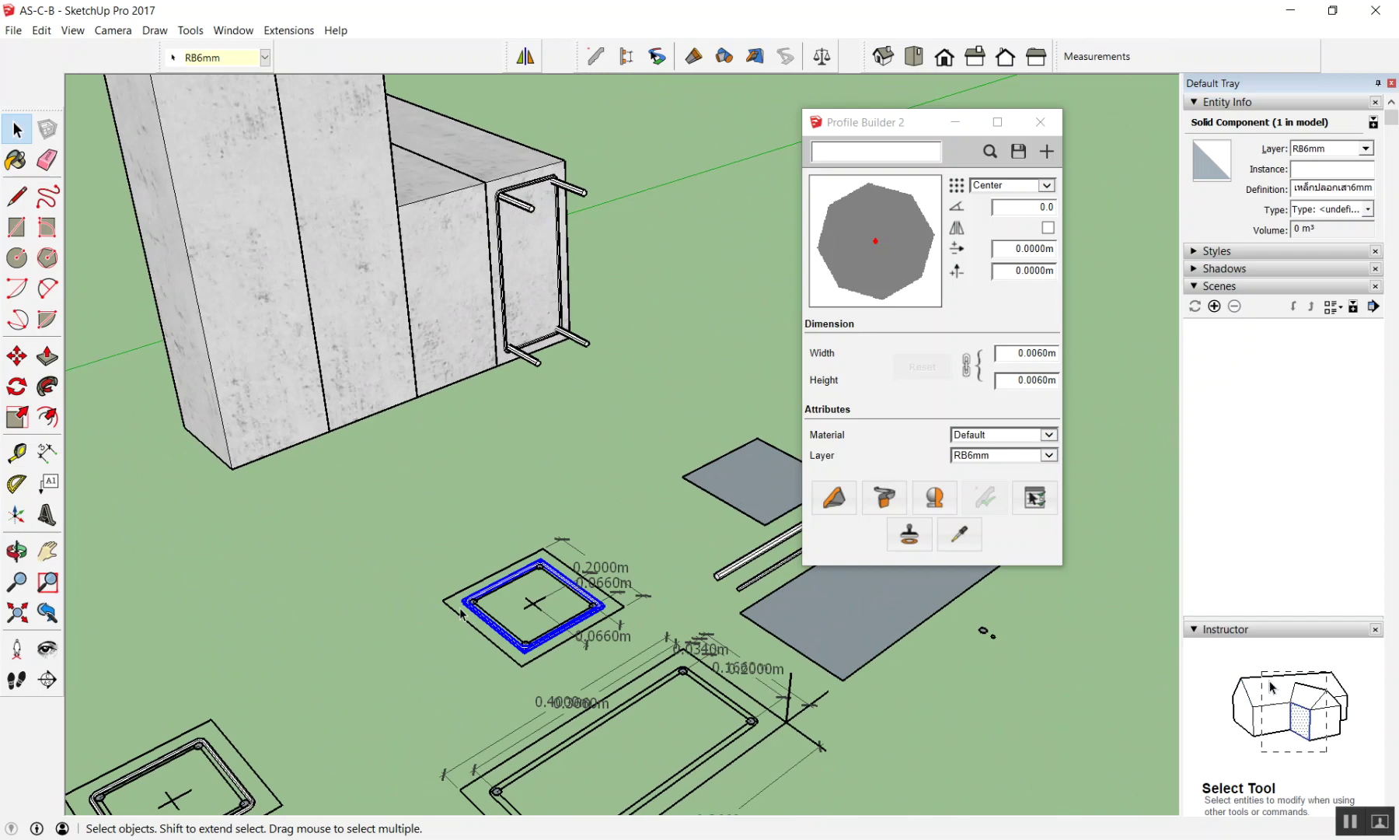
middle_drag(527, 643, 452, 536)
scroll(795, 666, down, 3)
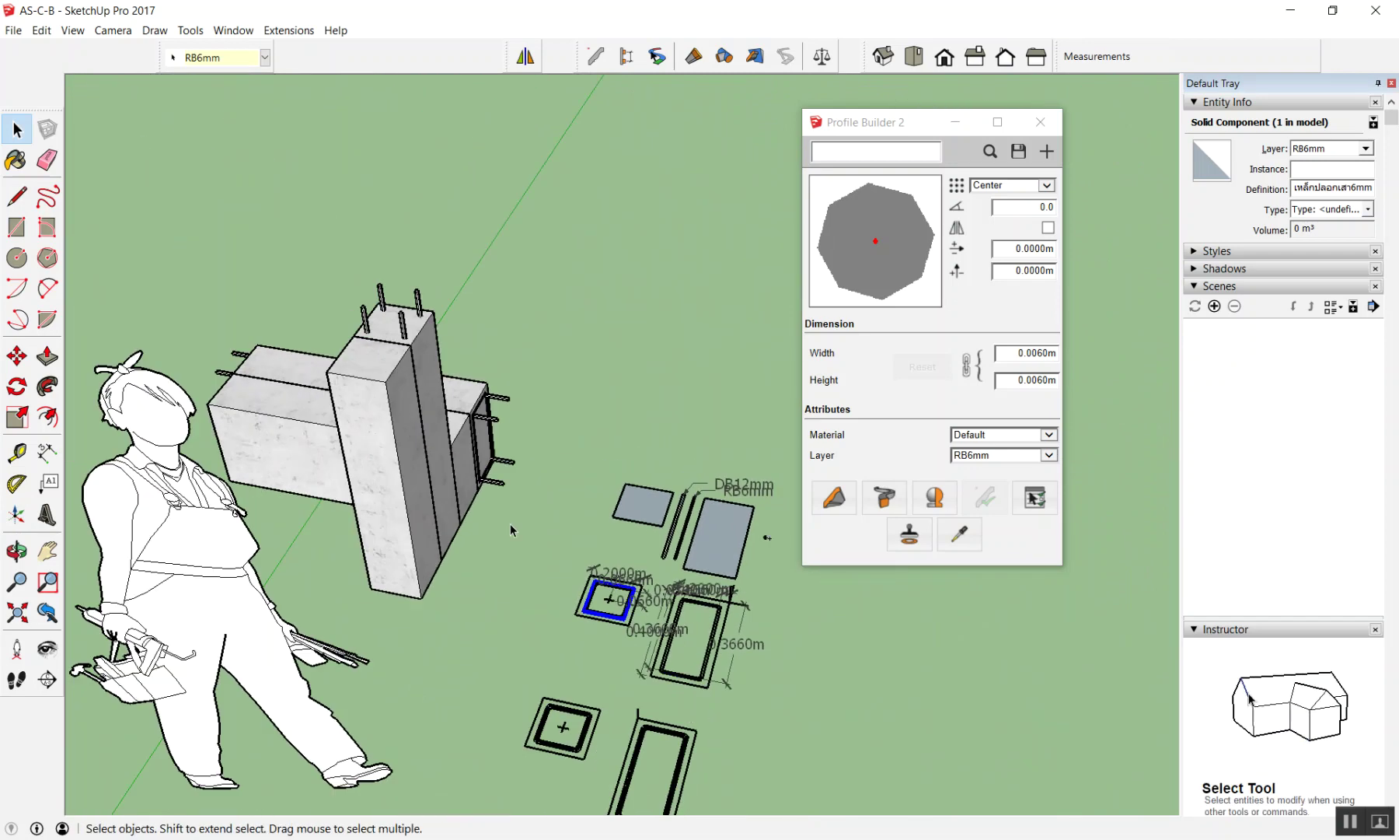
scroll(509, 524, down, 2)
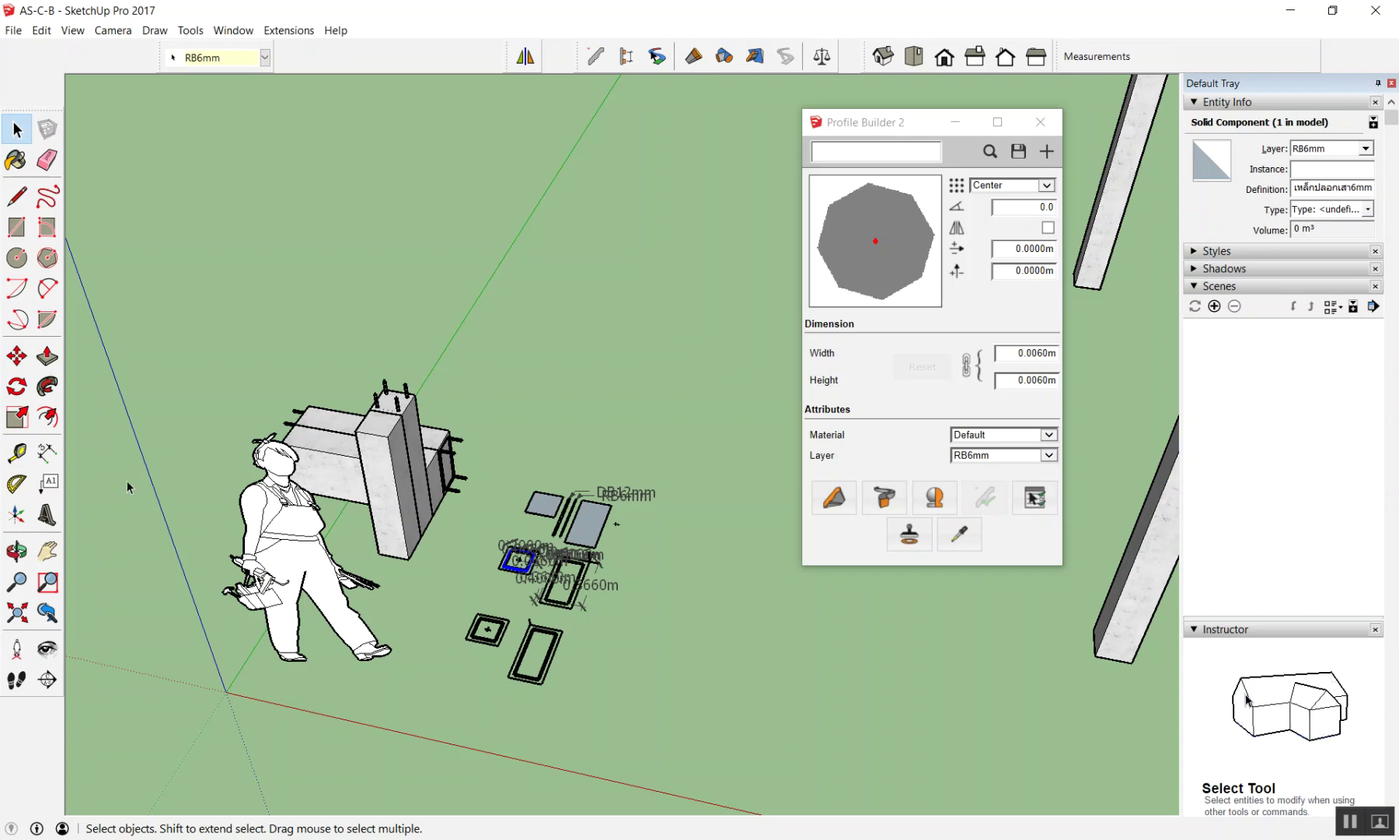
scroll(355, 651, down, 2)
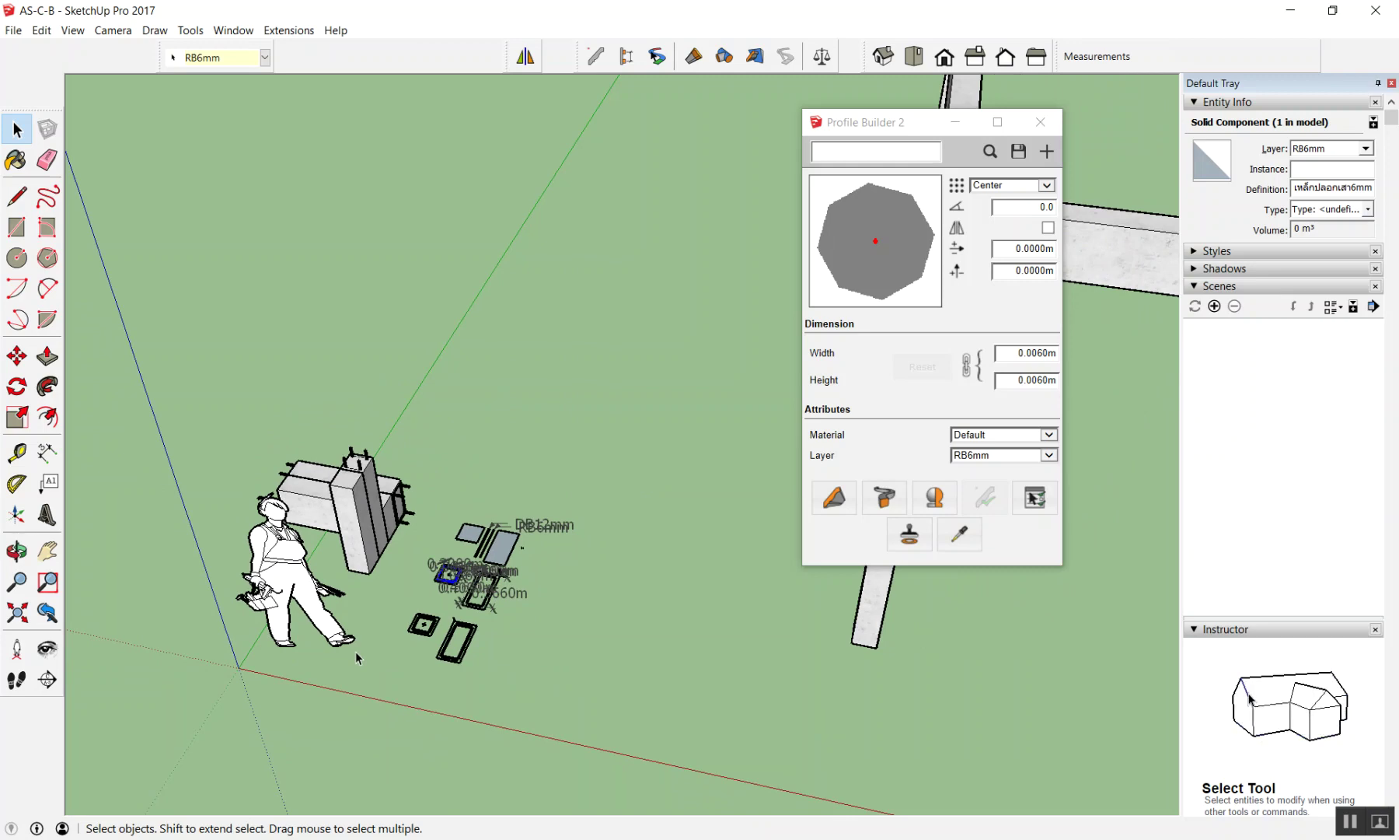
middle_drag(356, 657, 513, 528)
click(1040, 122)
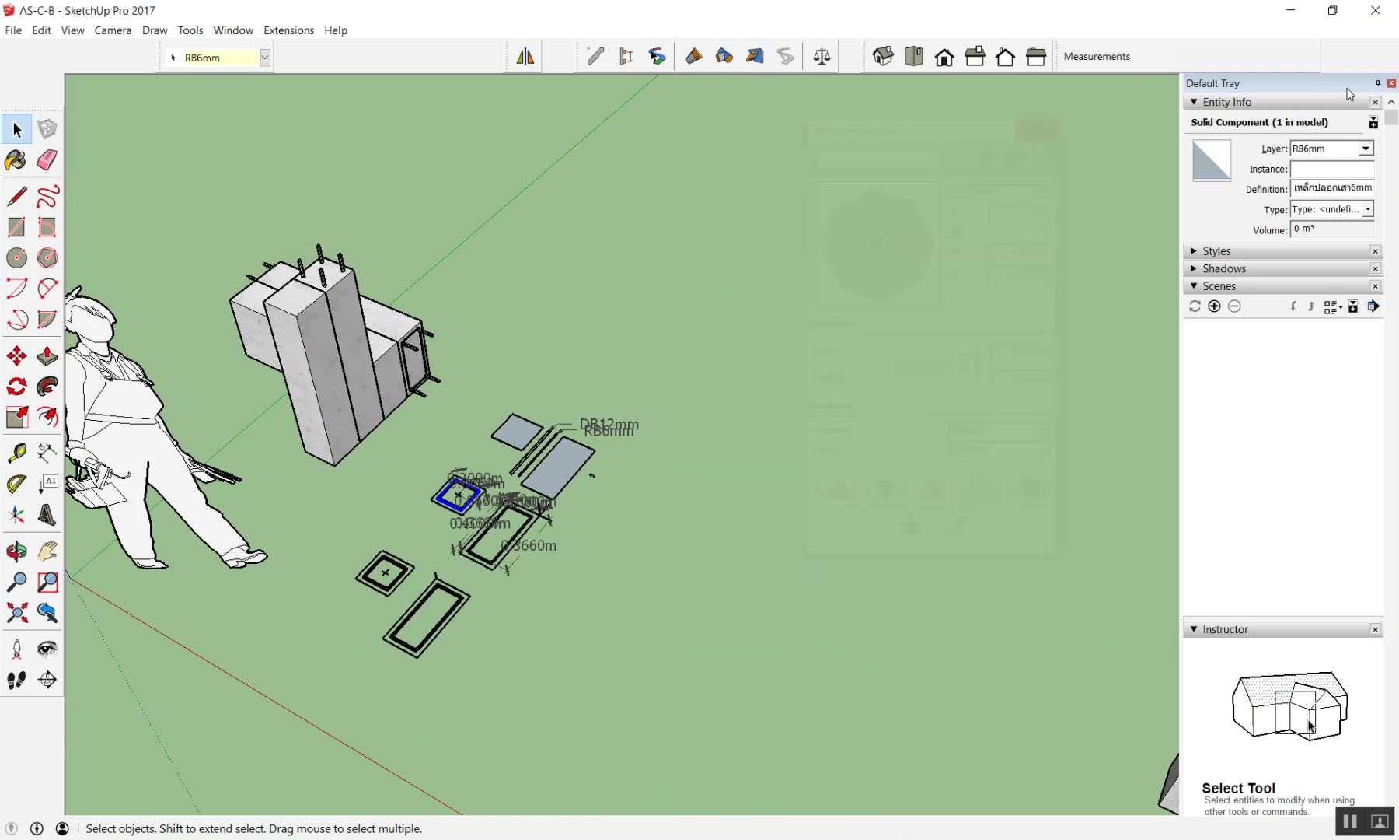
click(1392, 82)
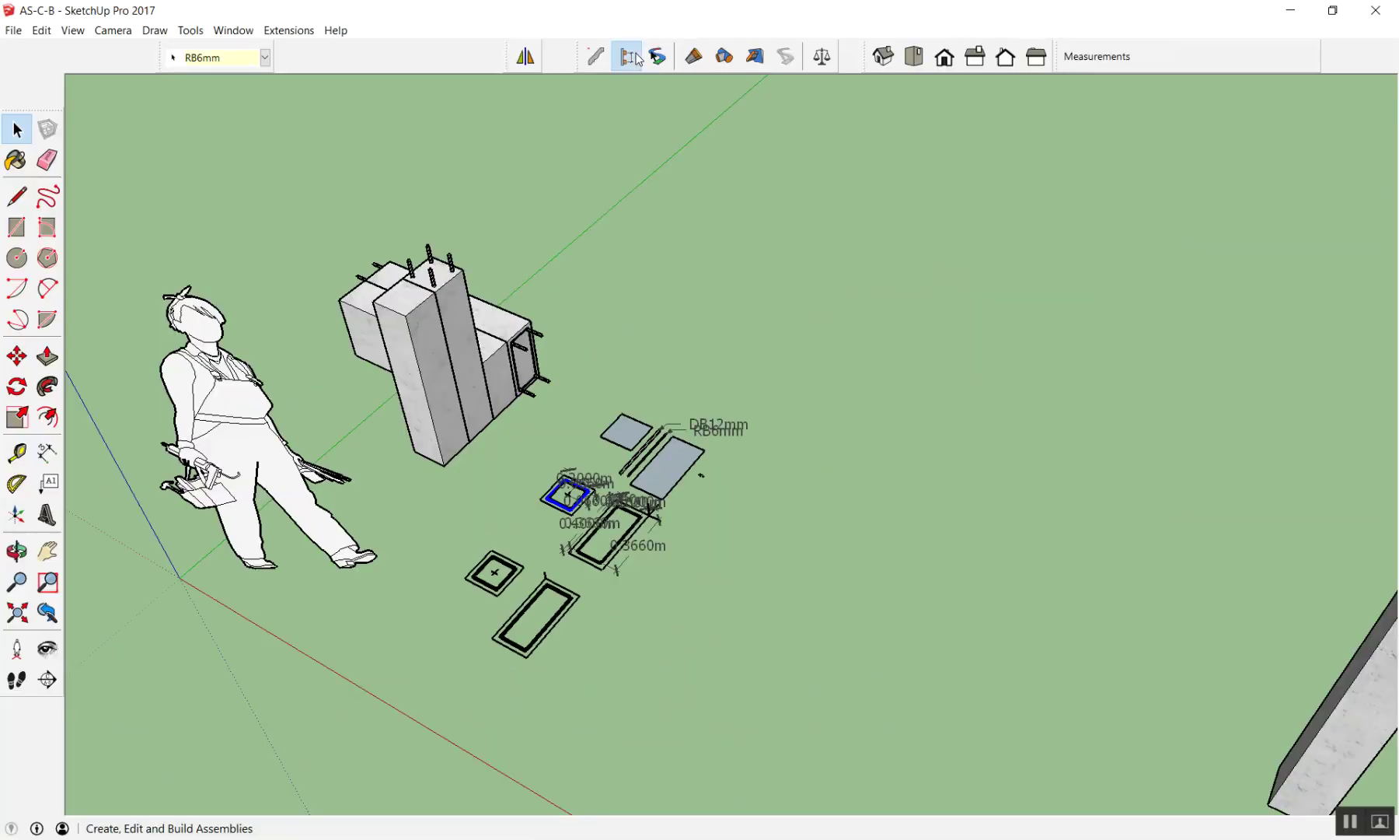
click(617, 112)
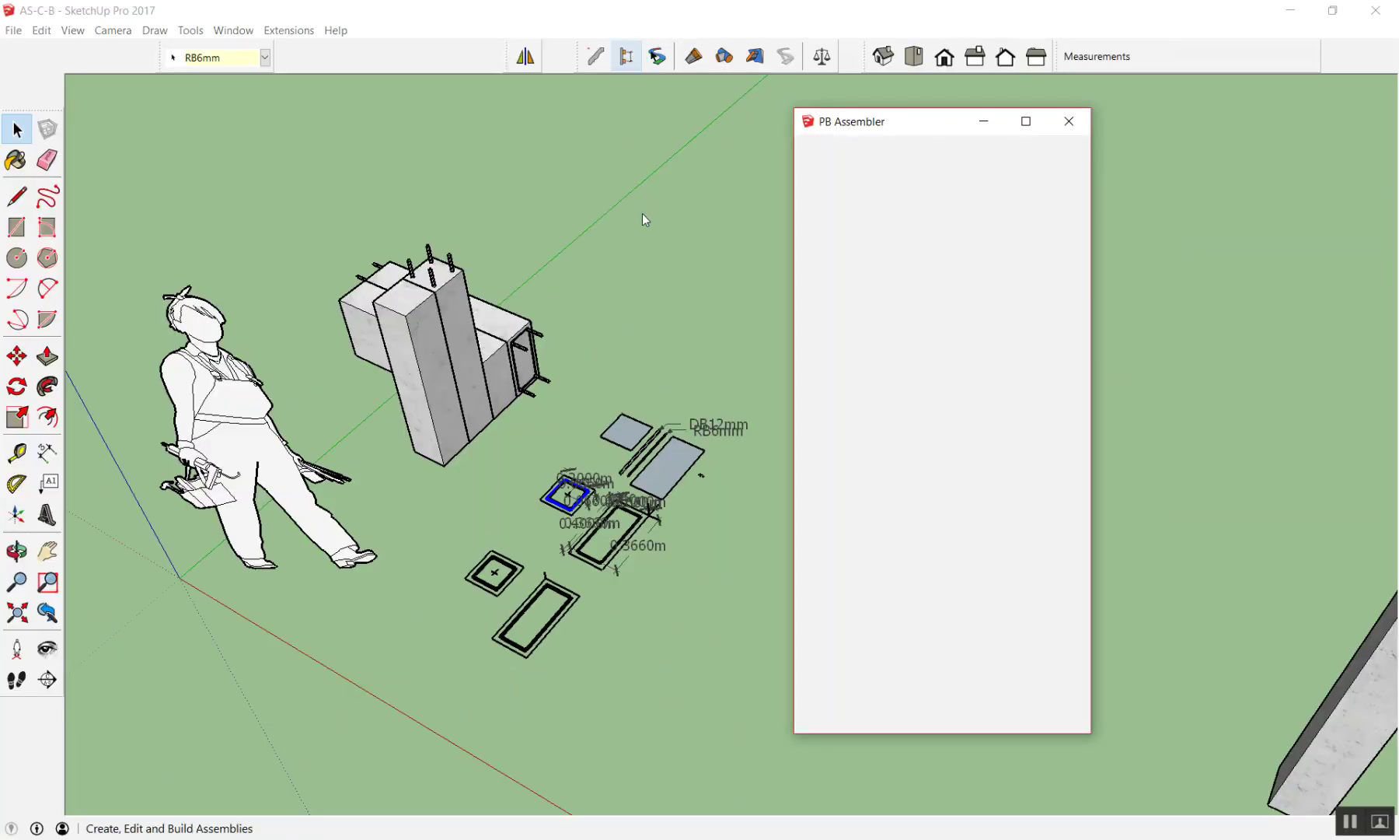
Step: Move PB Assembler to the right edge and zoom to the C1 column's rebar profiles
drag(915, 128, 1179, 123)
middle_drag(470, 392, 469, 454)
scroll(589, 380, up, 2)
scroll(653, 420, up, 3)
scroll(709, 455, up, 3)
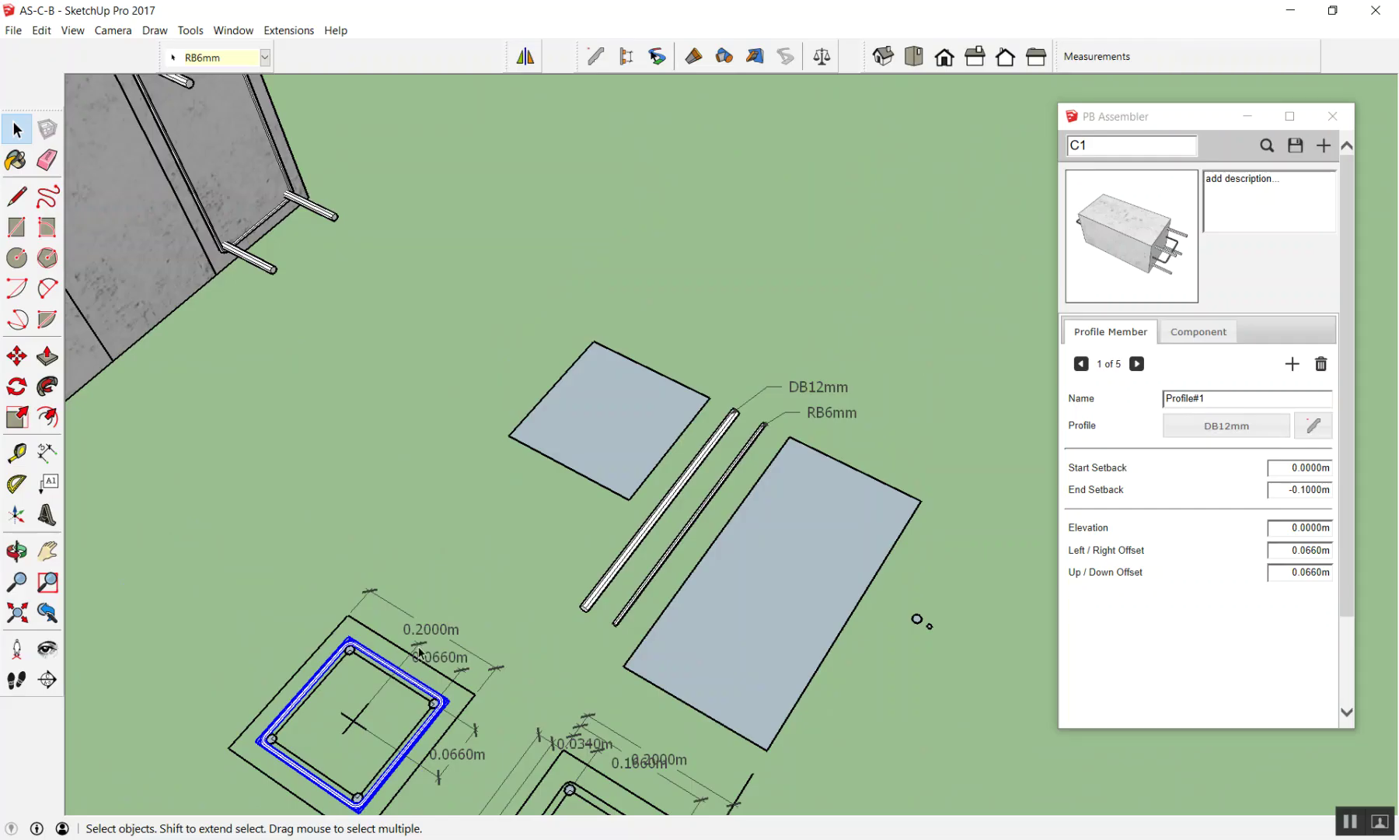
scroll(395, 263, down, 1)
scroll(699, 517, down, 3)
scroll(676, 513, down, 2)
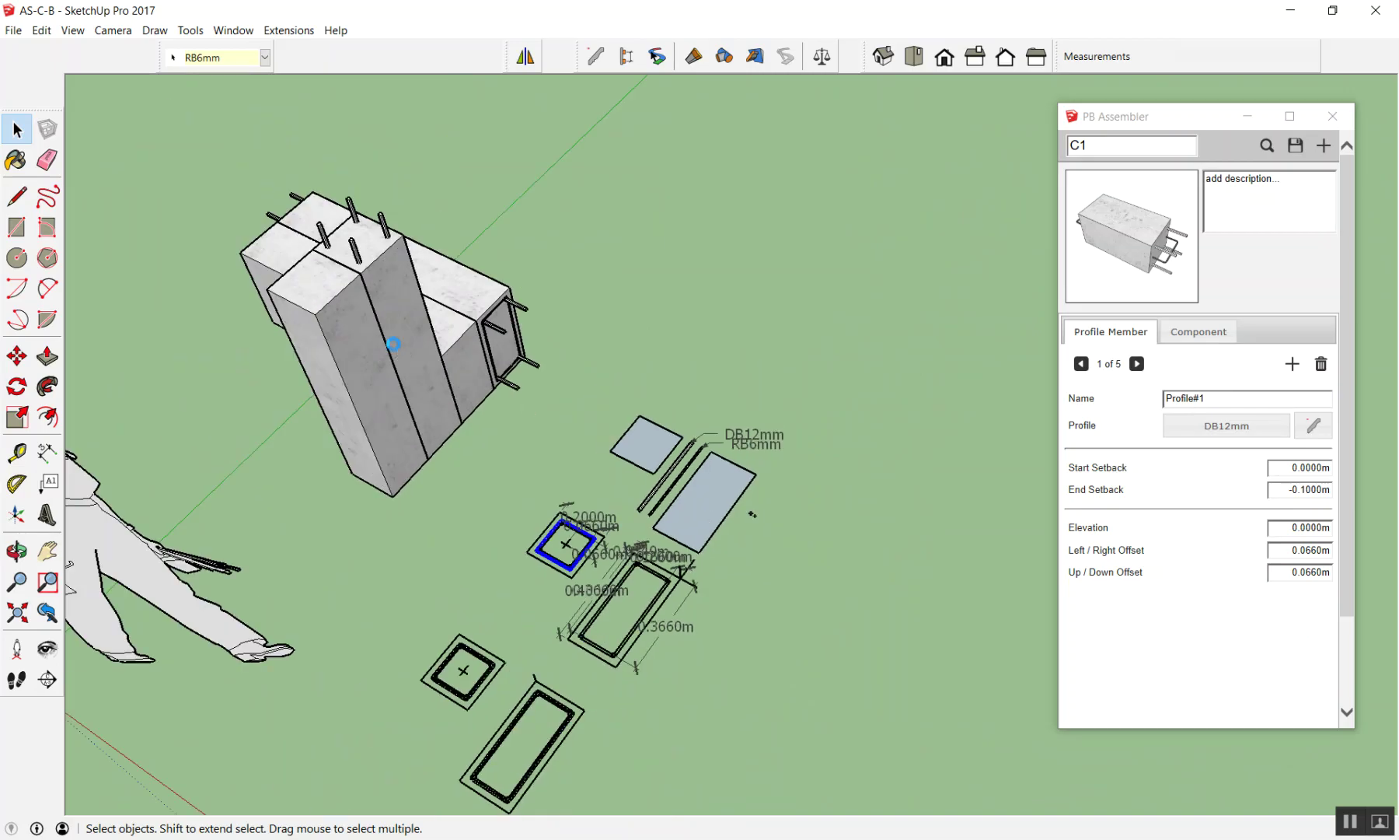
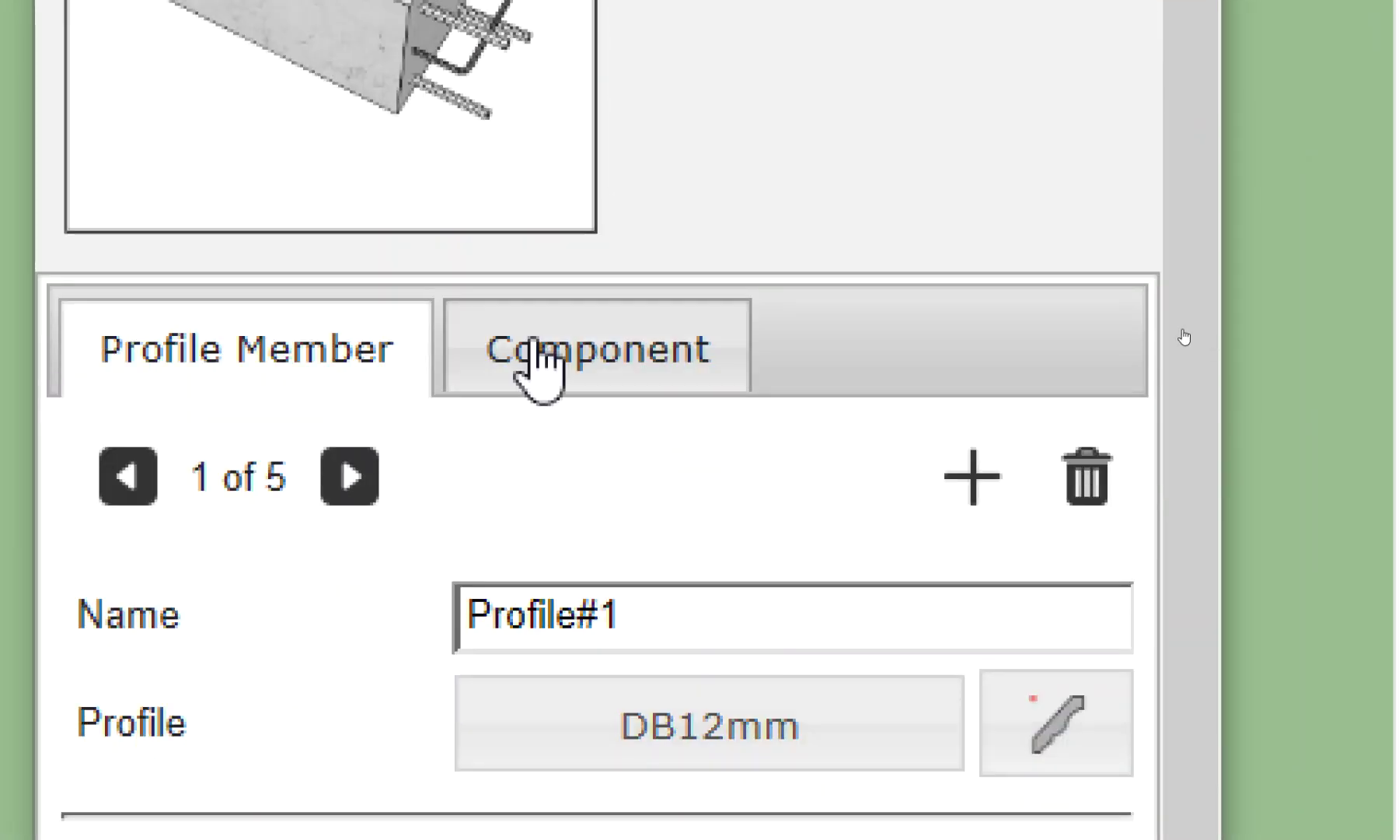
Step: Show assembly C1's Component#1 settings (spacing 0.2000m), undoing a mistyped name edit
click(509, 350)
click(343, 356)
click(519, 357)
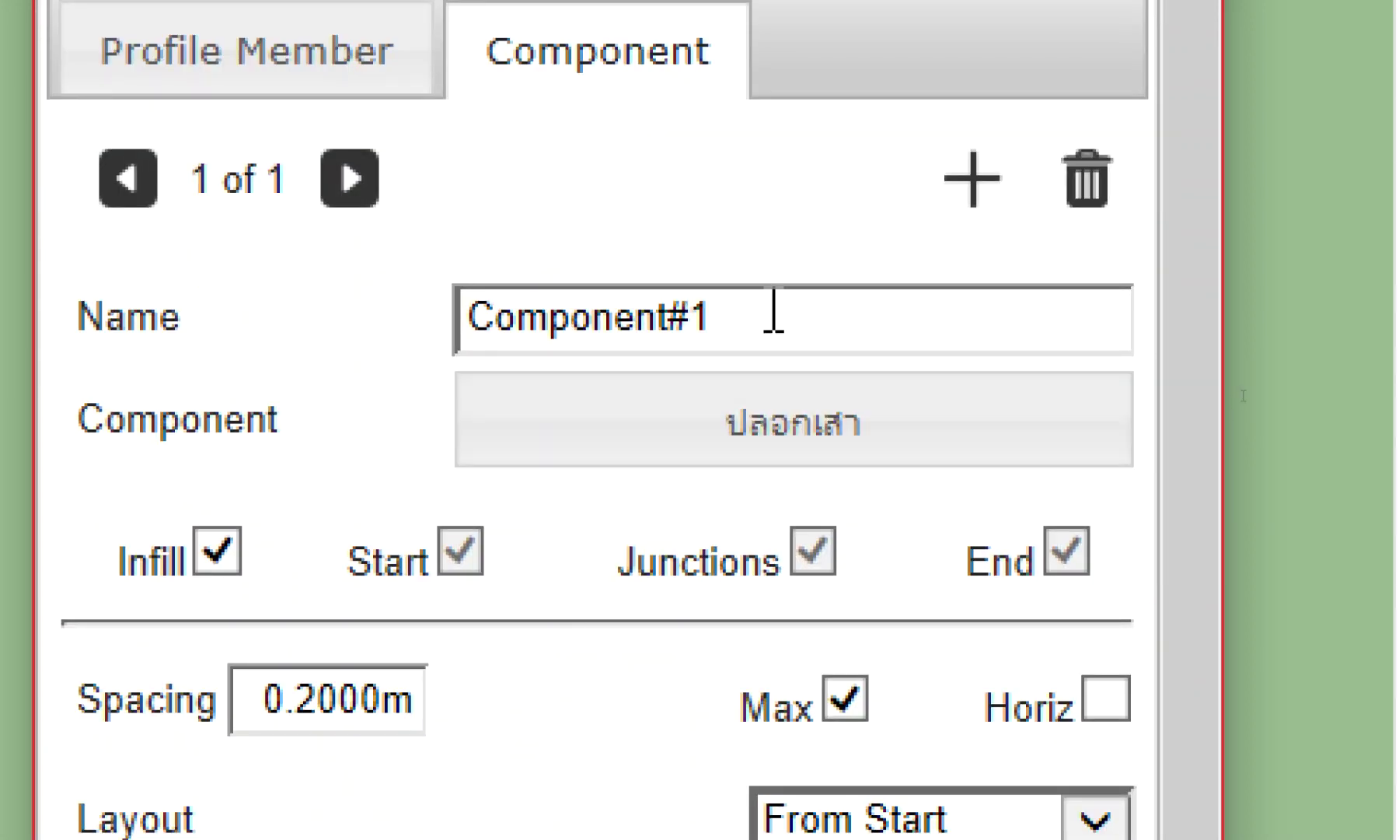
double_click(523, 314)
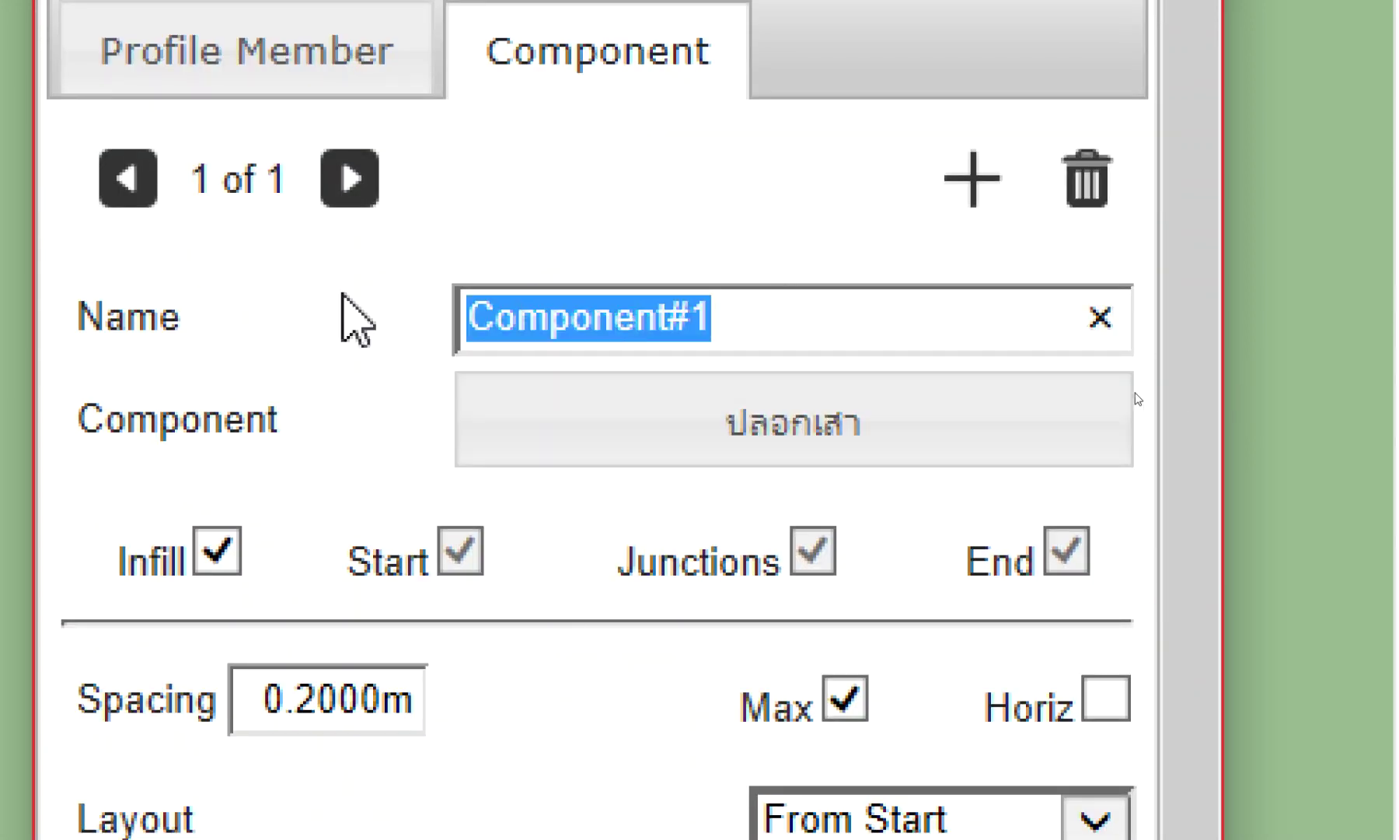
text(x]vd)
key(BackSpace)
key(BackSpace)
key(BackSpace)
key(BackSpace)
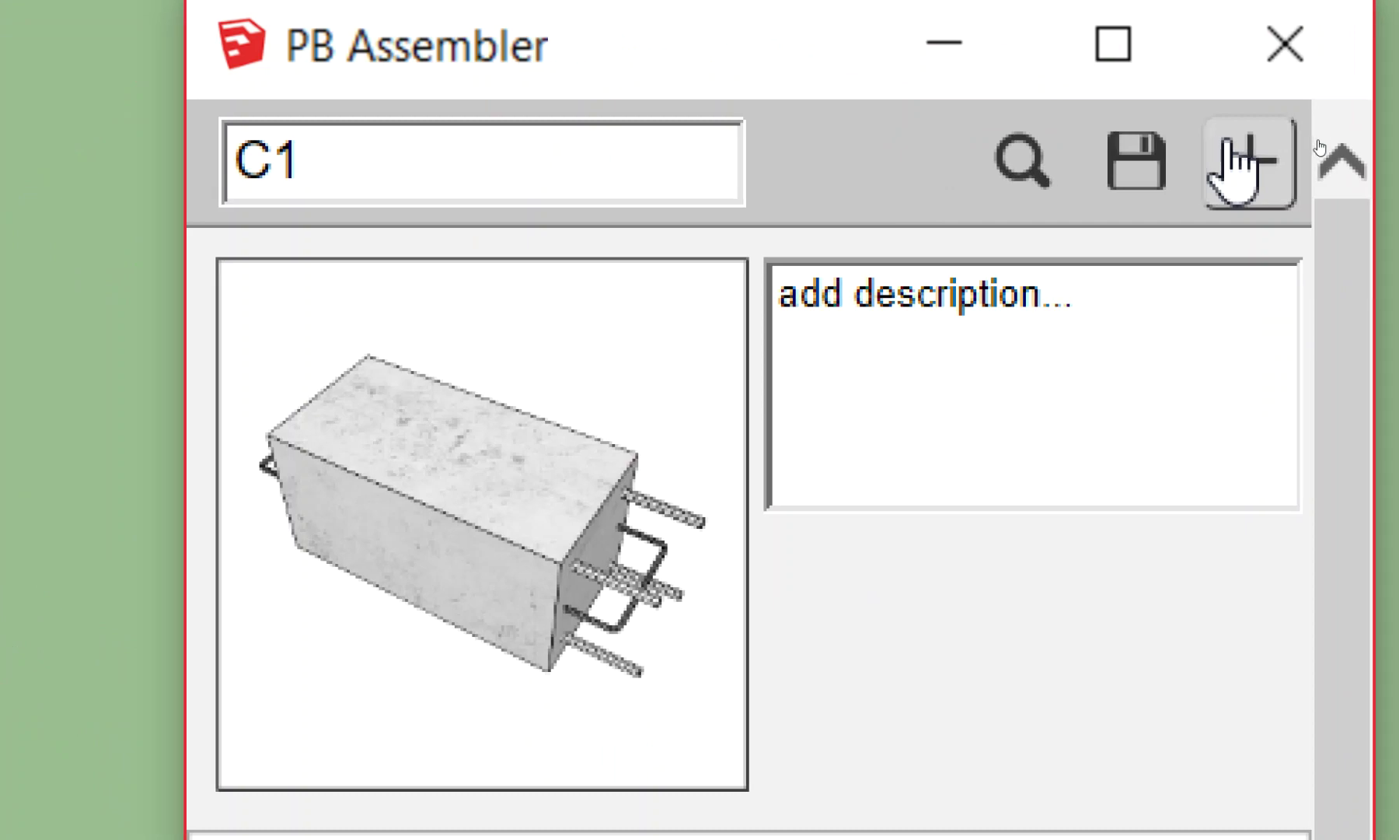
Step: Start a new assembly without saving C1 and name it C2
click(1228, 148)
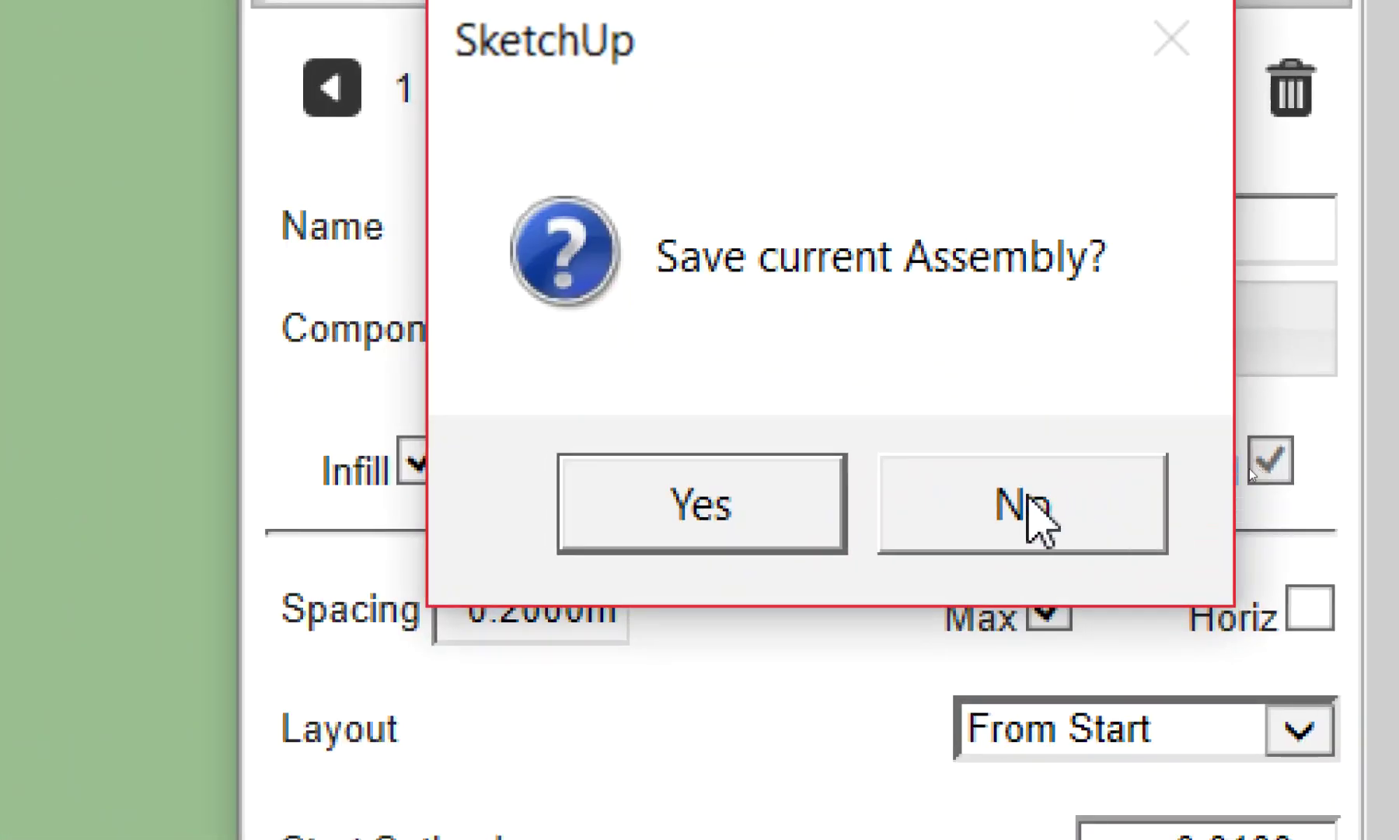
click(993, 544)
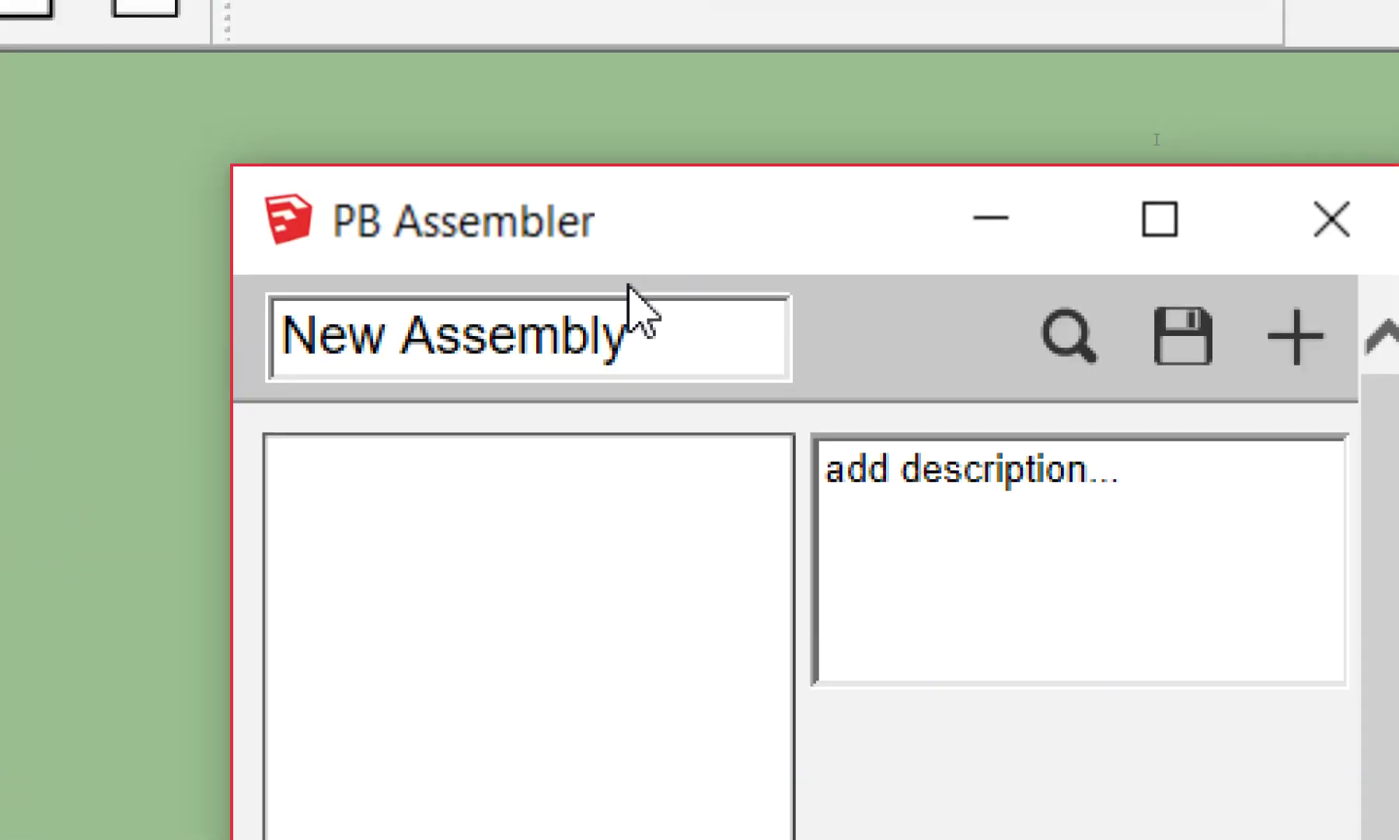
drag(647, 350, 109, 296)
text(ฉ)
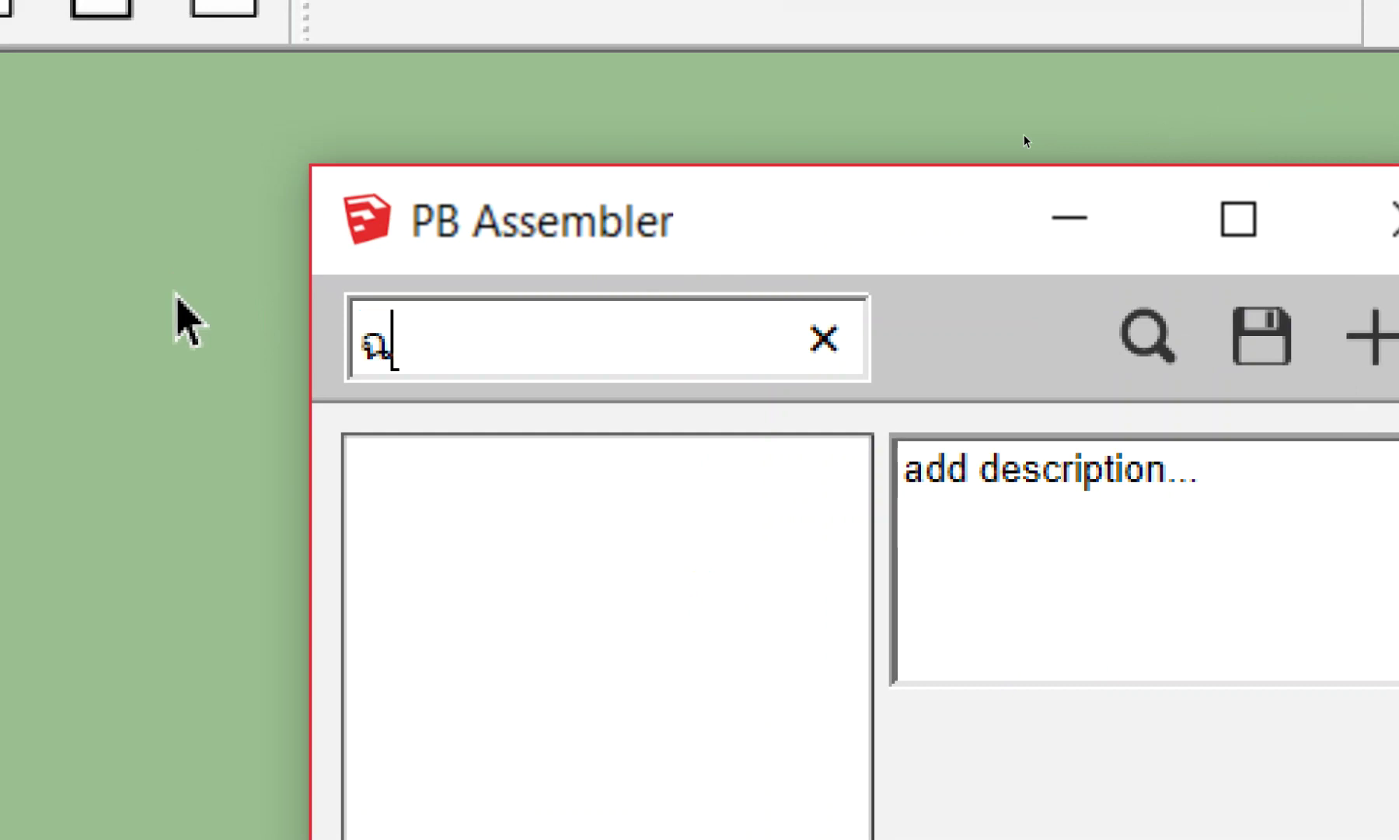
text(/)
key(BackSpace)
key(BackSpace)
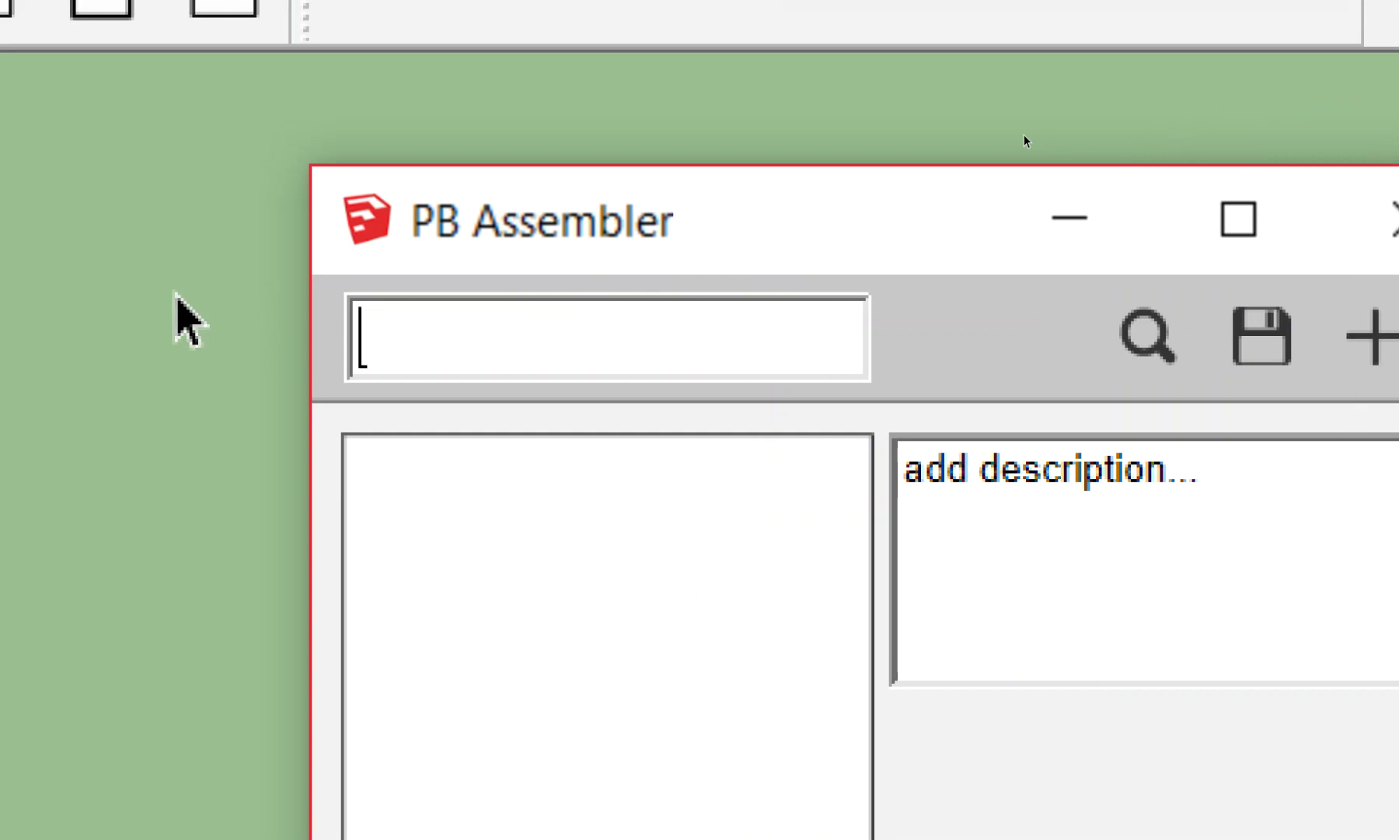
text(C2)
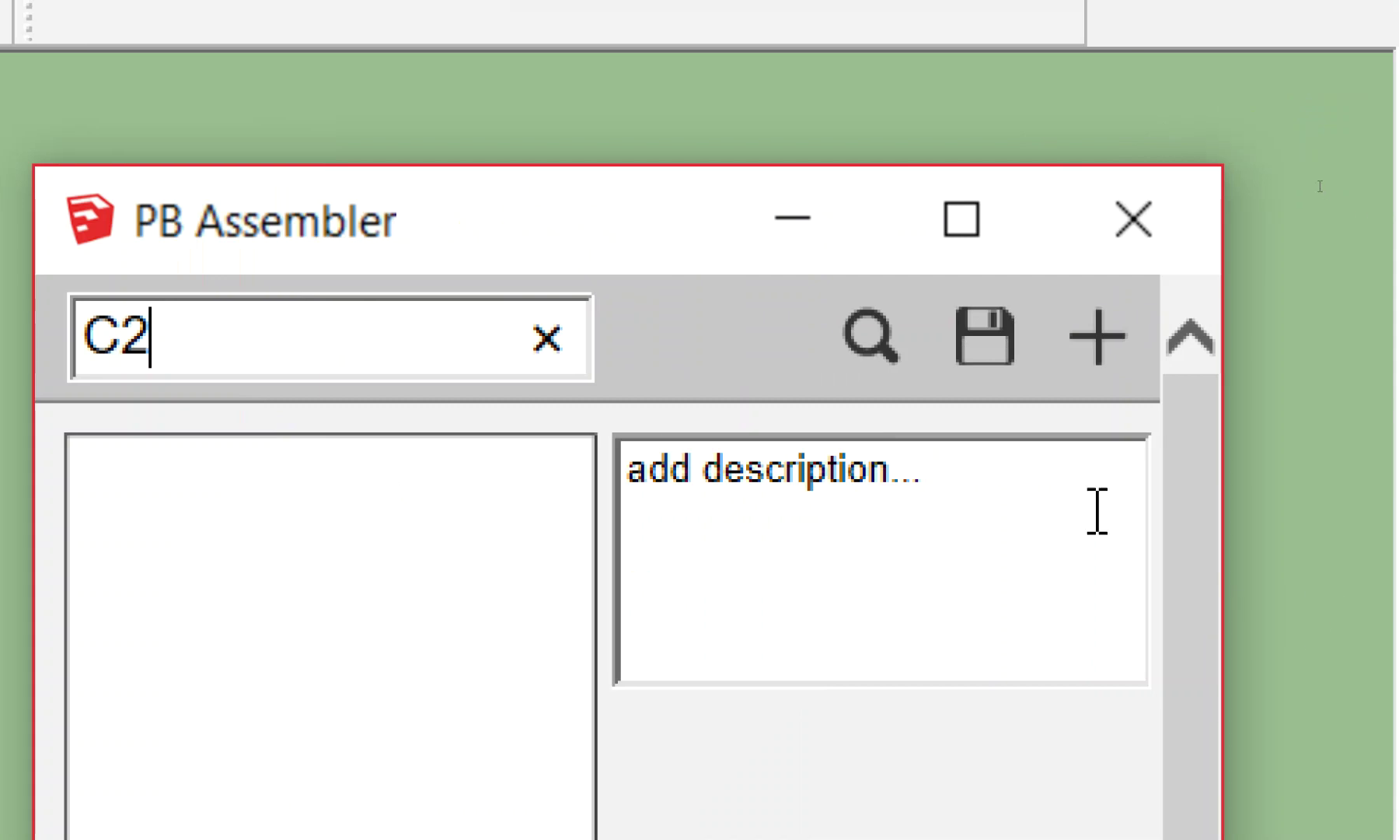
Step: Set the assembly description to 'เสา C2 เสาพร้อมเหล็กเสริม'
click(962, 470)
drag(962, 470, 493, 462)
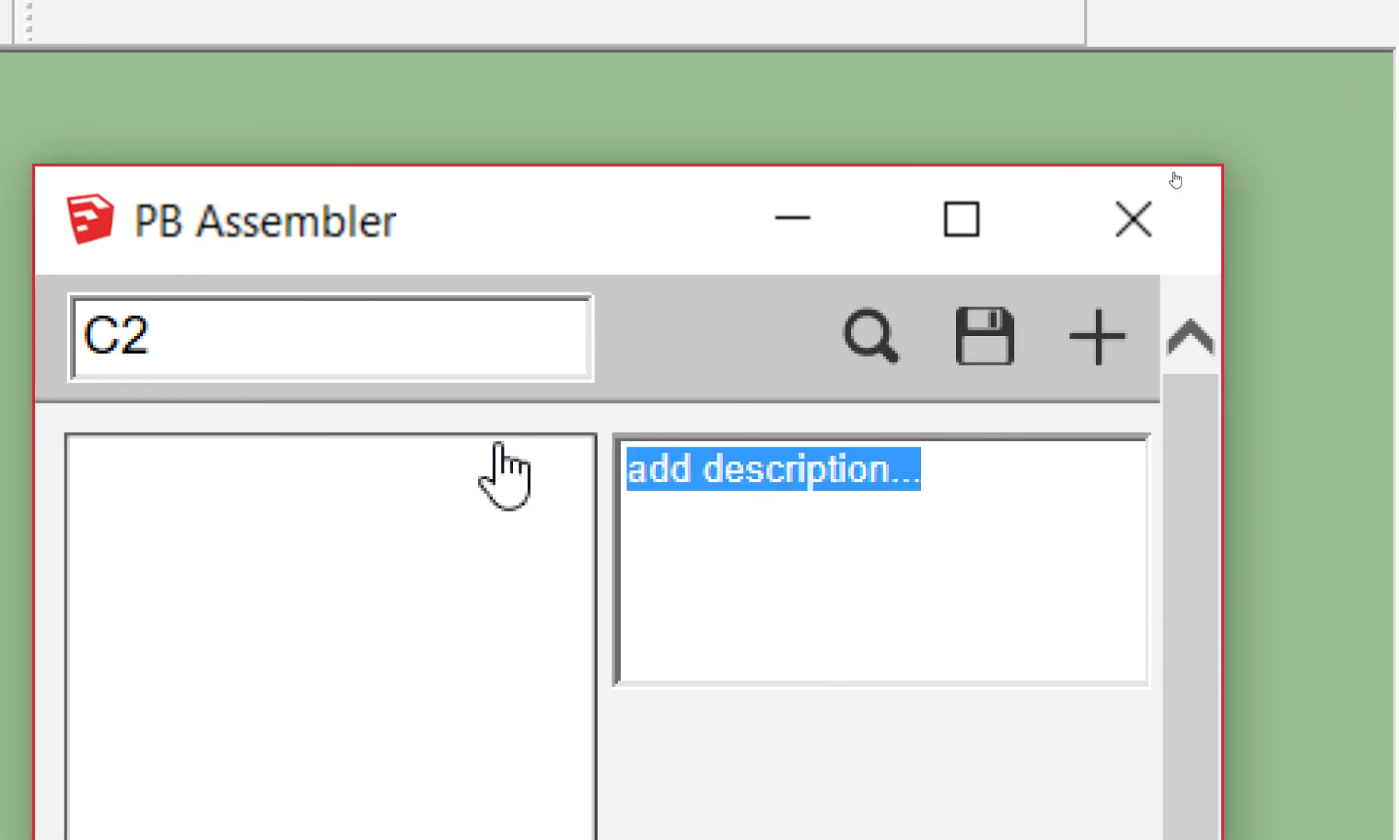
text(เก)
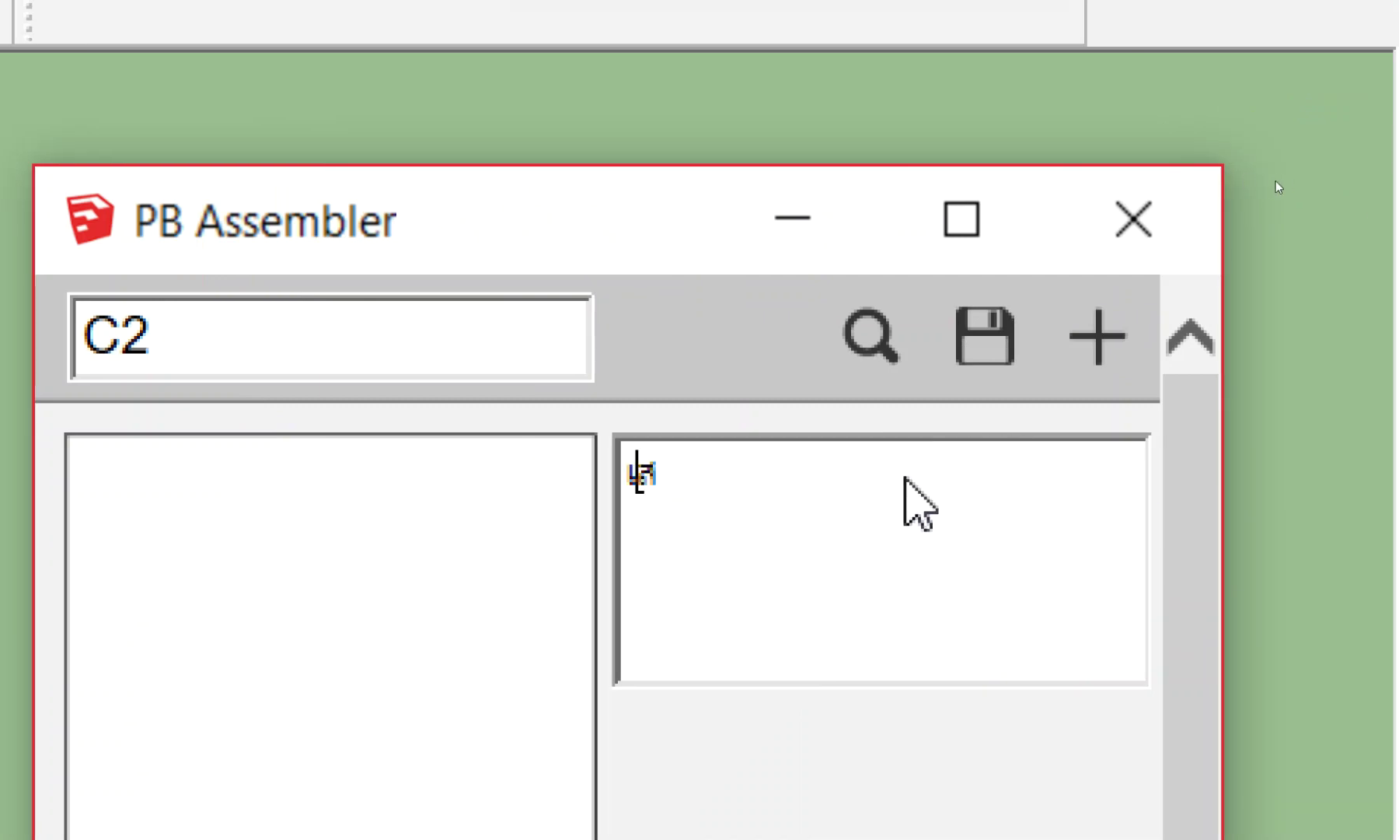
text(สา C2 )
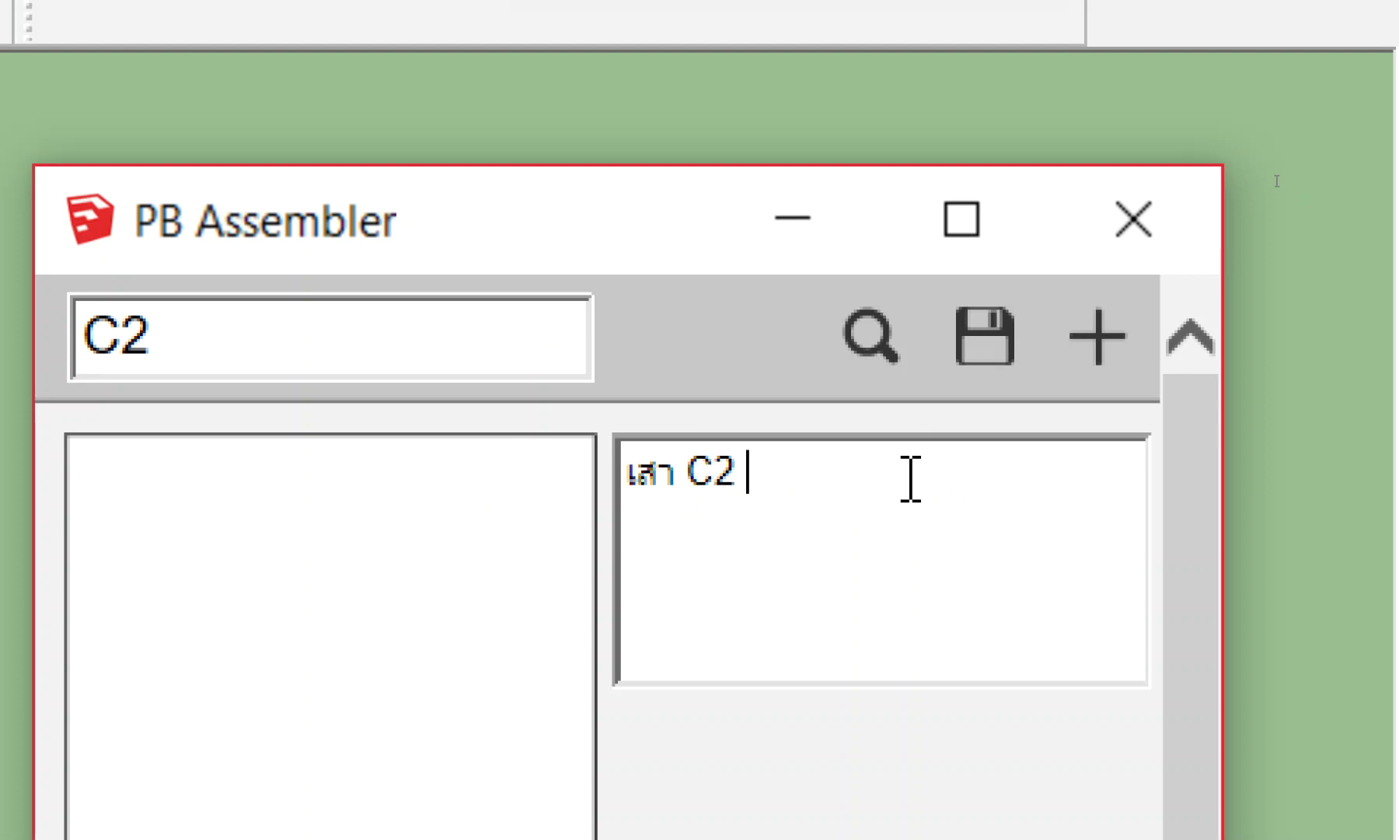
text(เสาพร้อม)
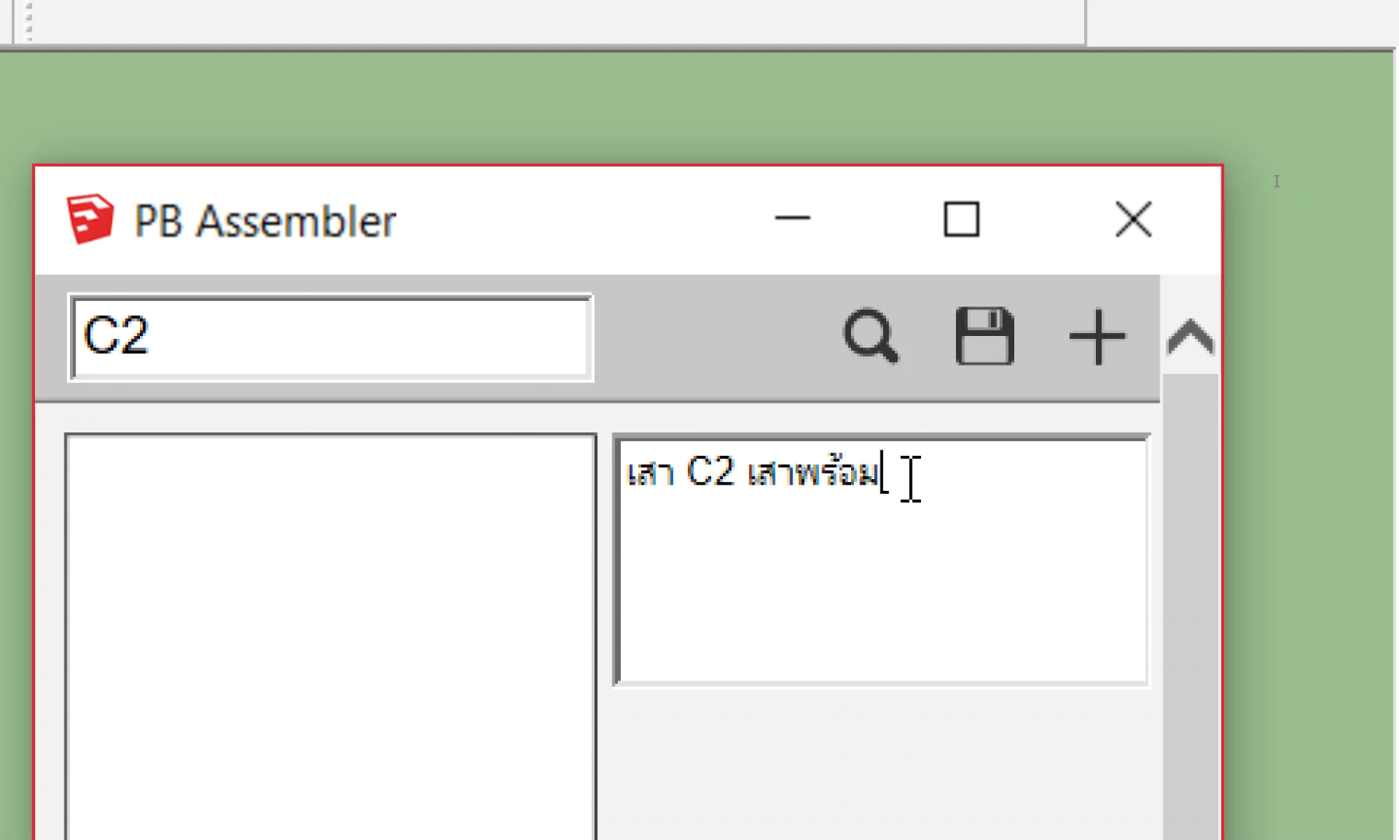
text(เหล็กเสริม)
key(BackSpace)
key(BackSpace)
key(BackSpace)
key(BackSpace)
key(BackSpace)
key(BackSpace)
key(BackSpace)
key(BackSpace)
text(ล็กเสริม)
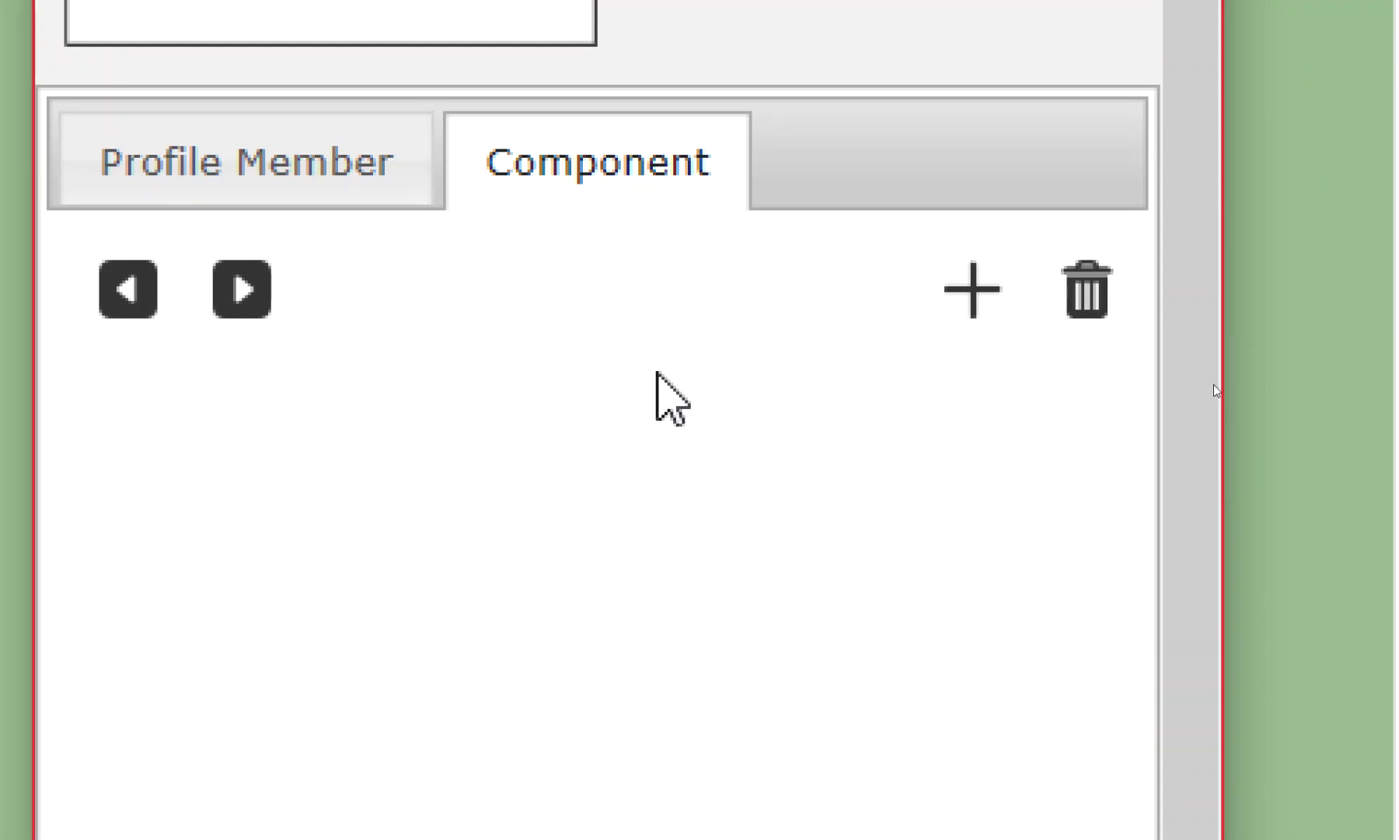
drag(637, 106, 642, 138)
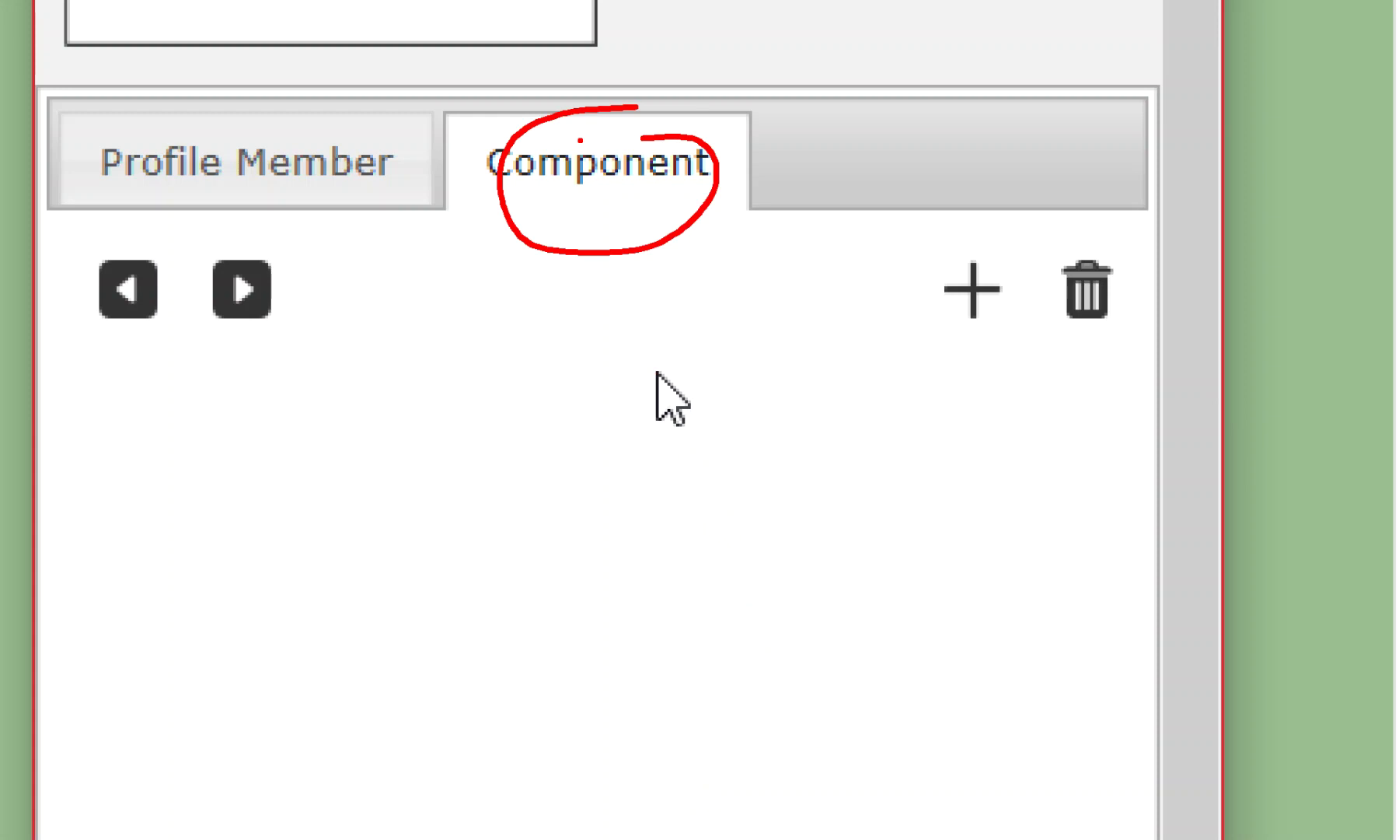
drag(754, 158, 958, 94)
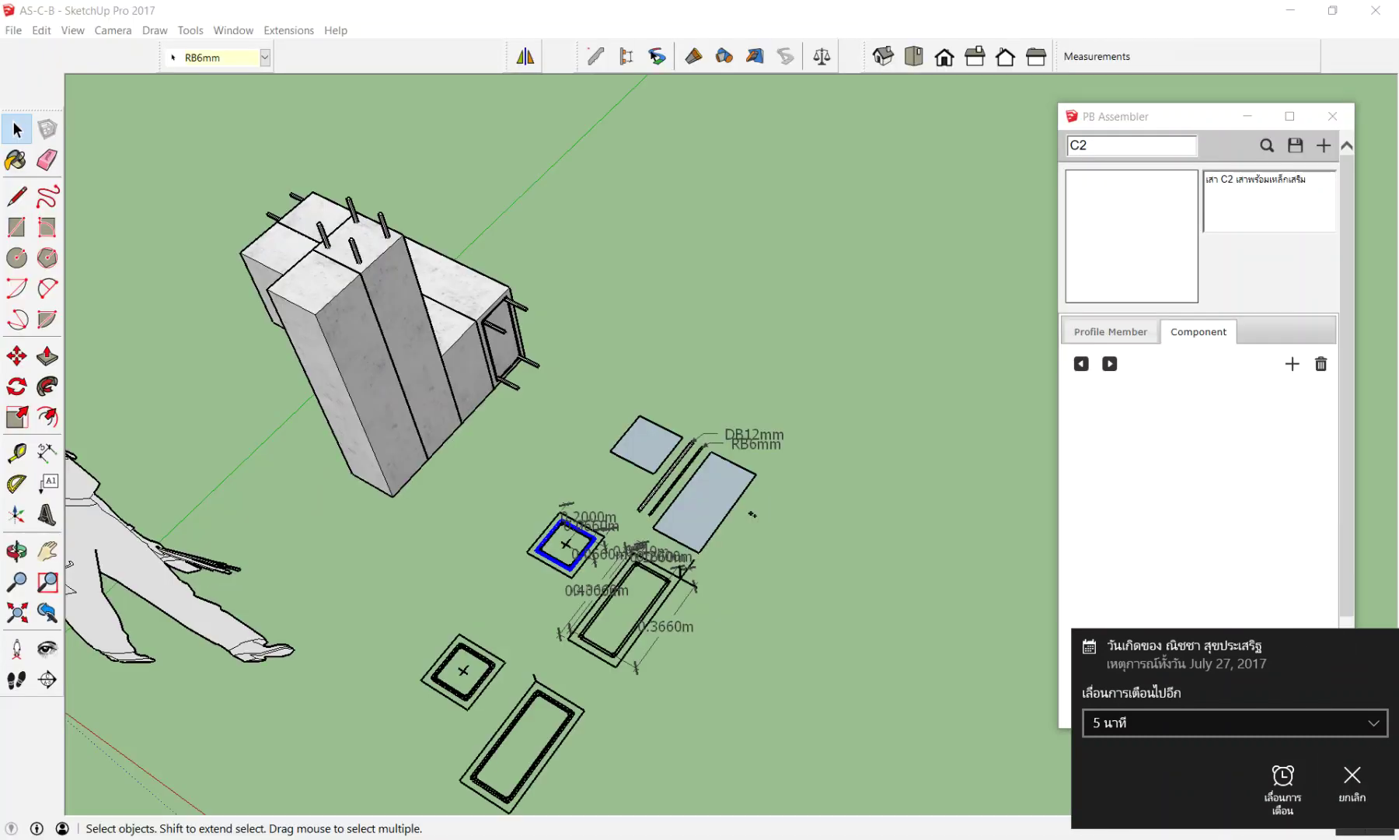
Step: Deselect the rebar square and dismiss every Windows reminder notification
click(949, 746)
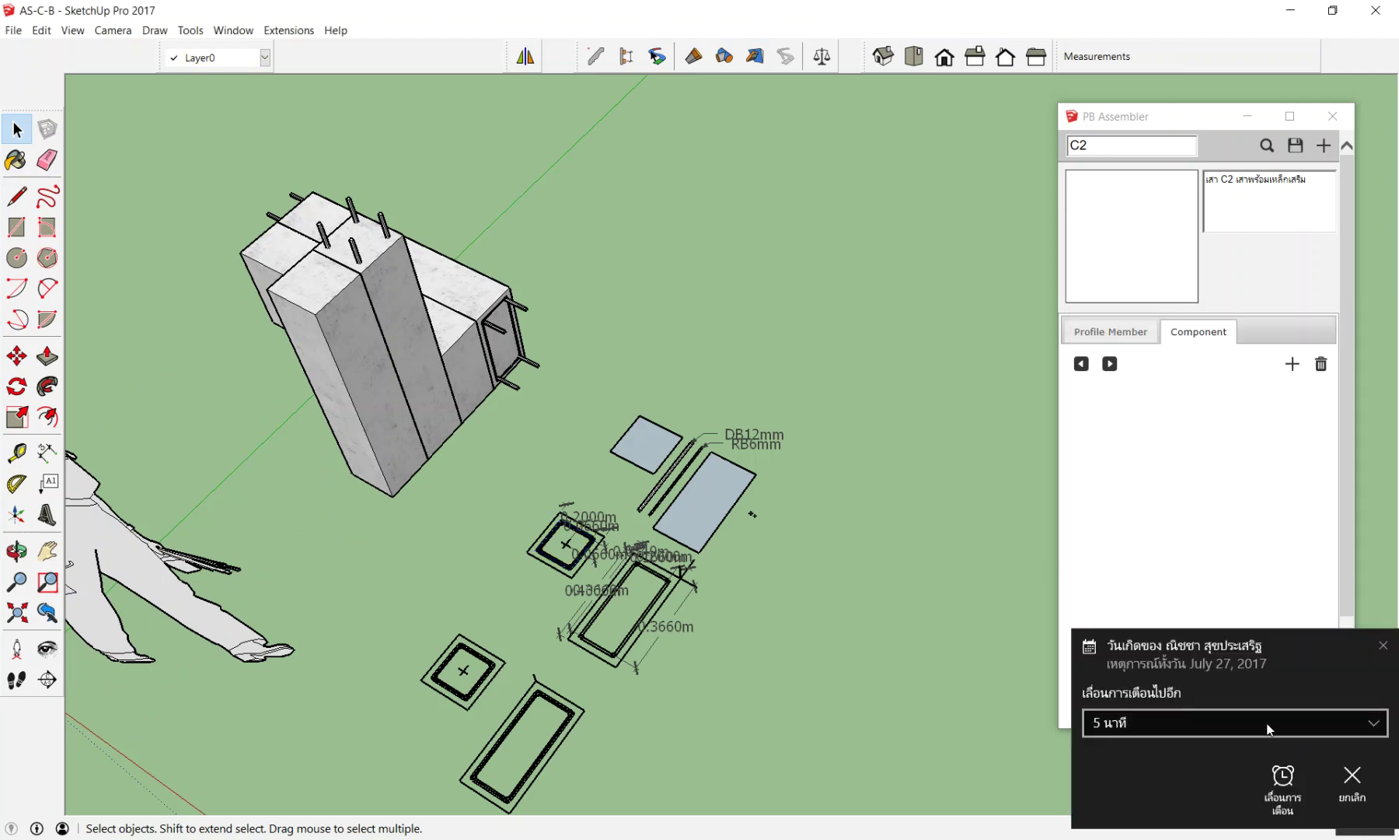
click(1357, 793)
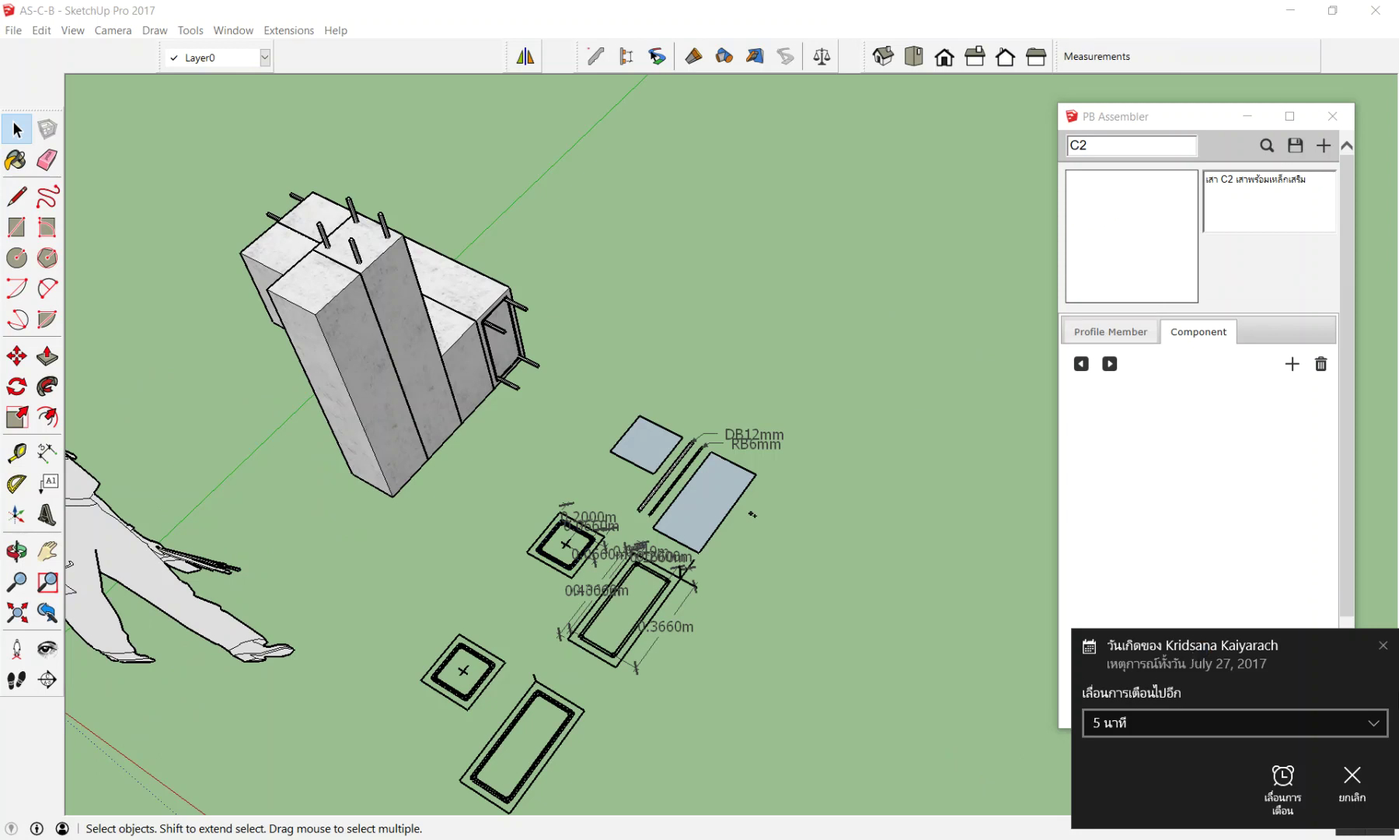
click(1378, 646)
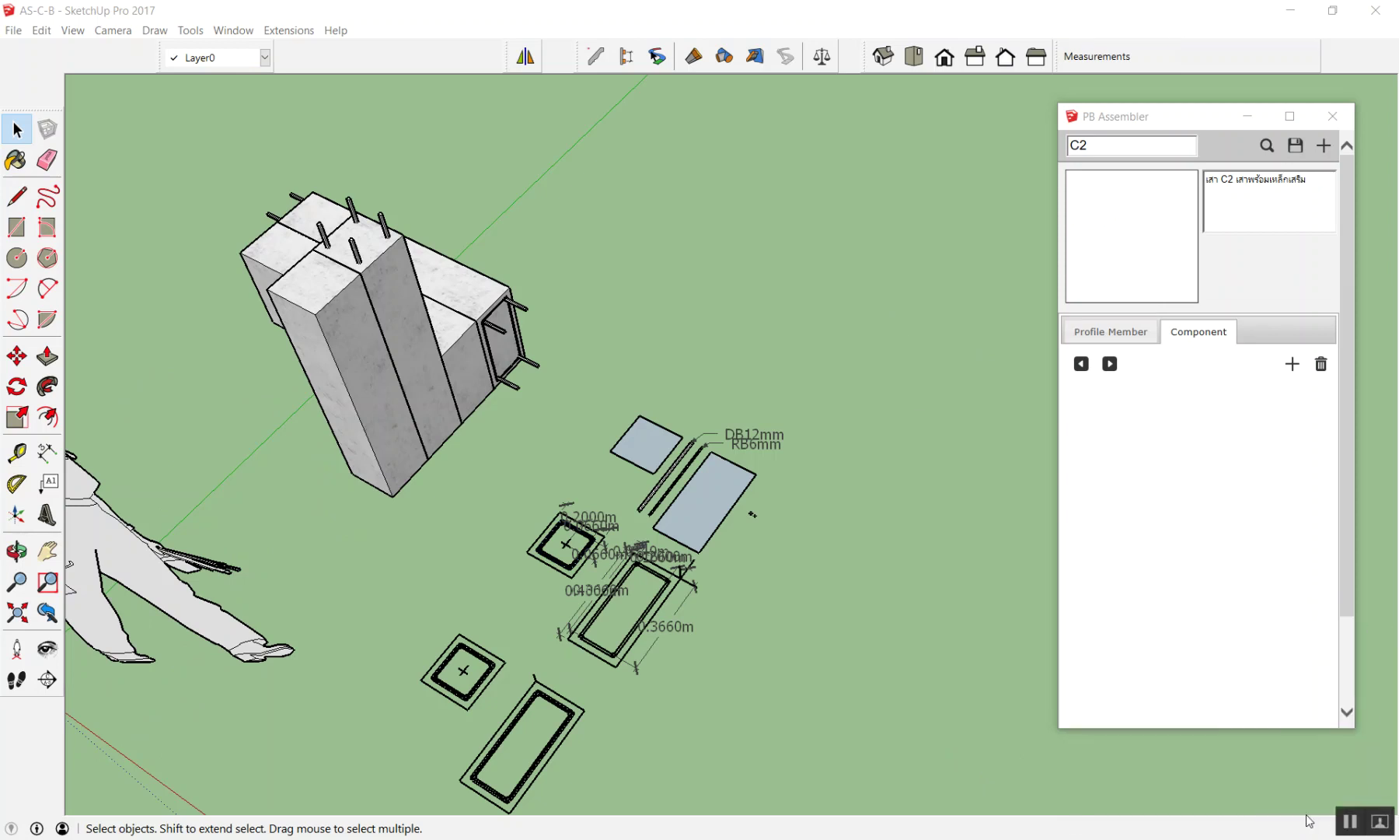
click(1350, 780)
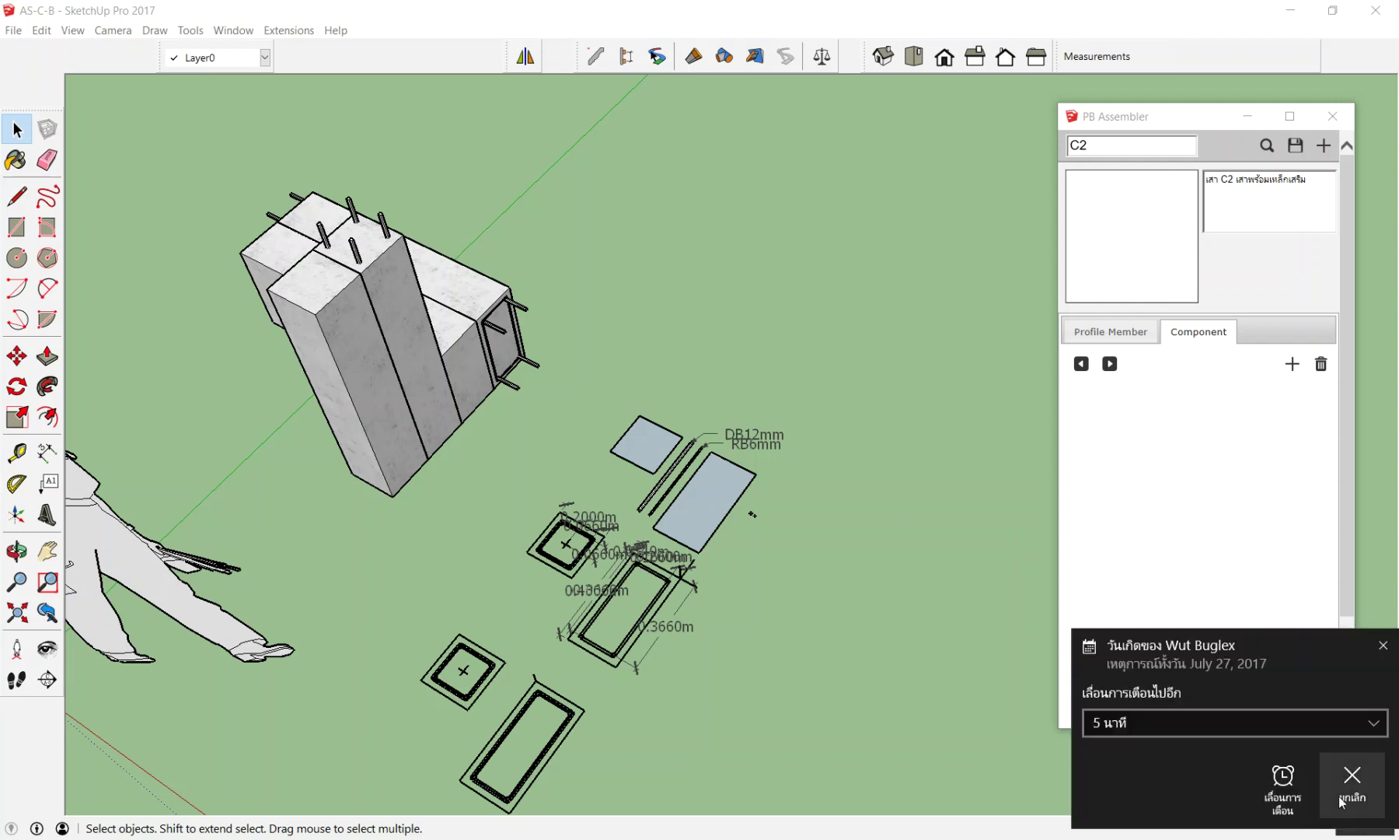
click(1352, 781)
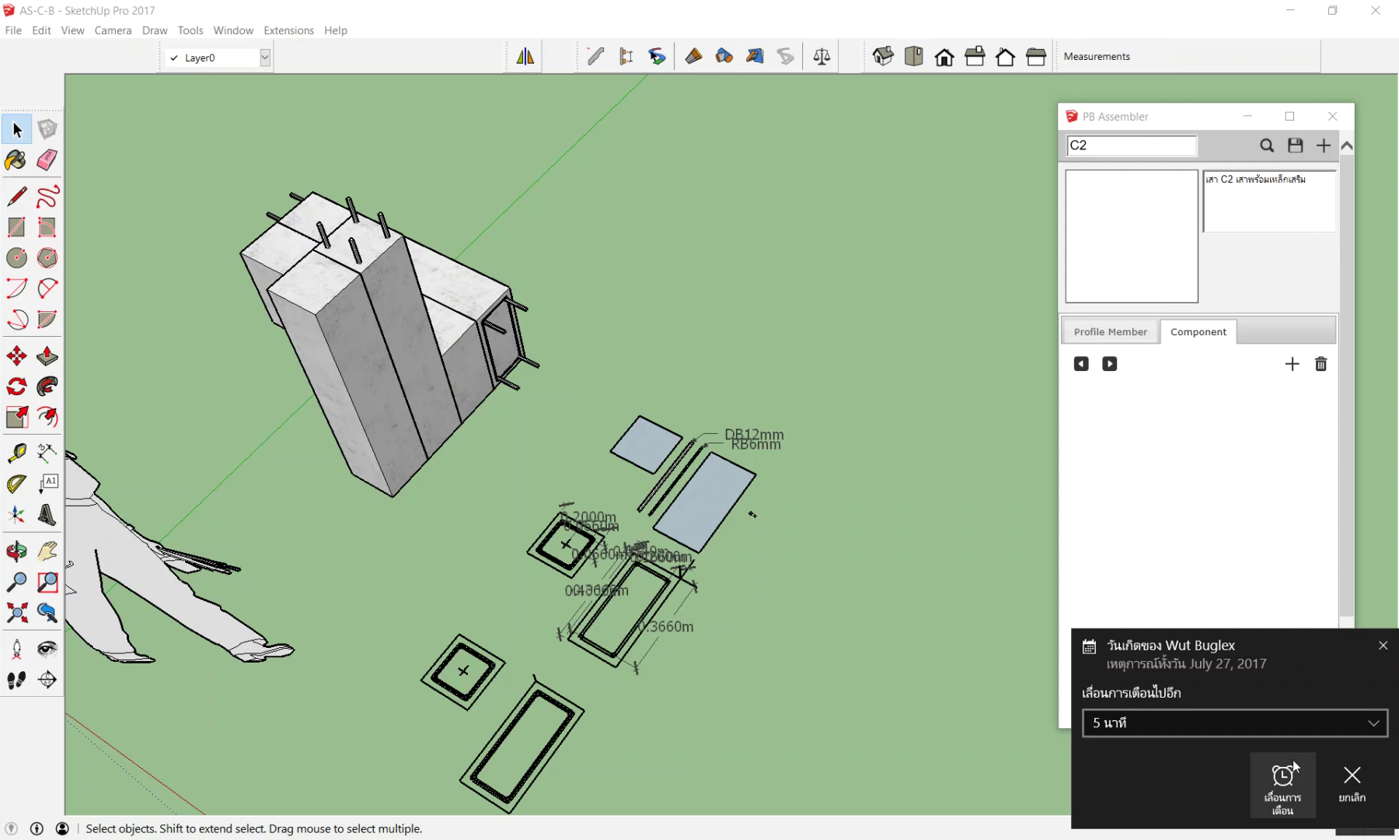
click(1353, 777)
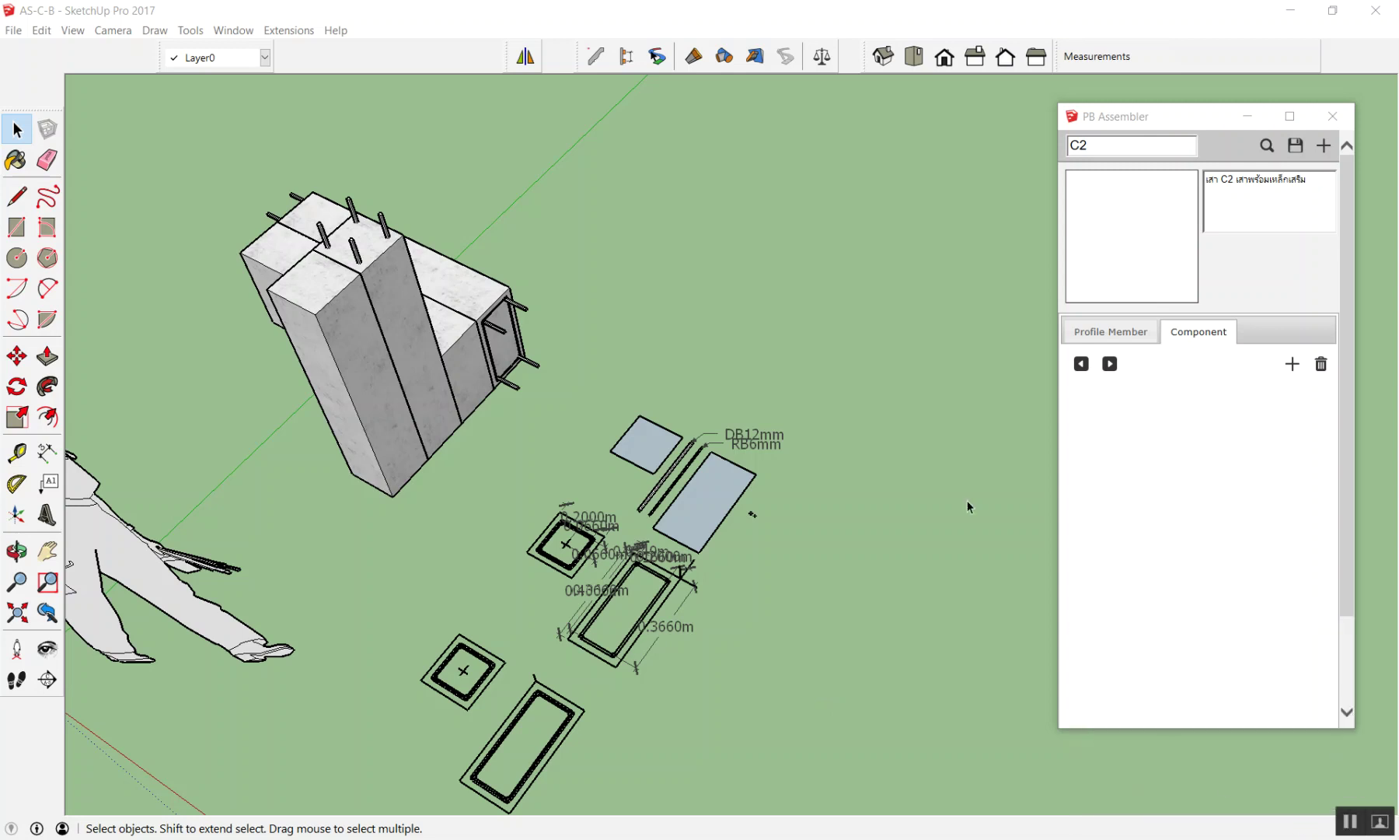
click(1347, 783)
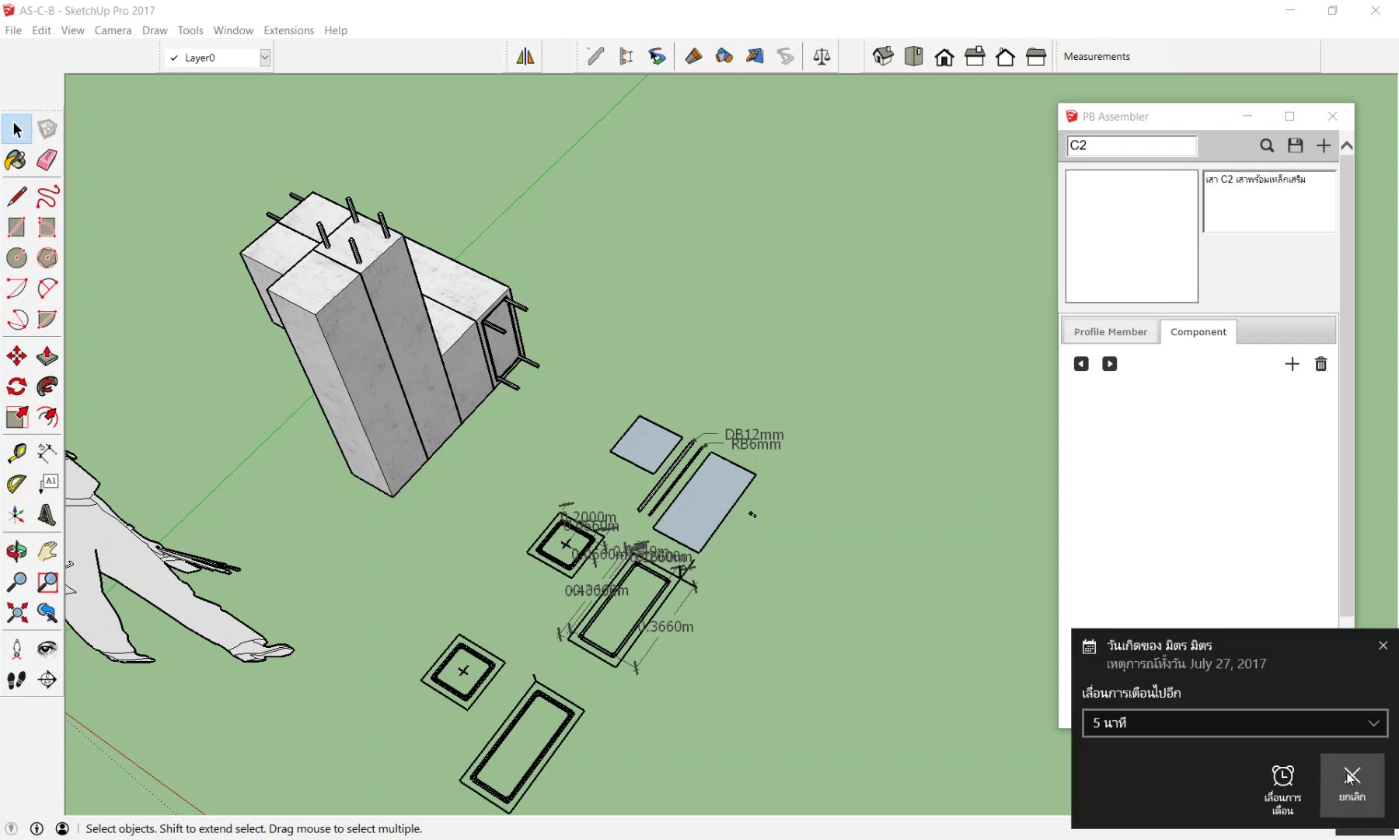
click(1382, 651)
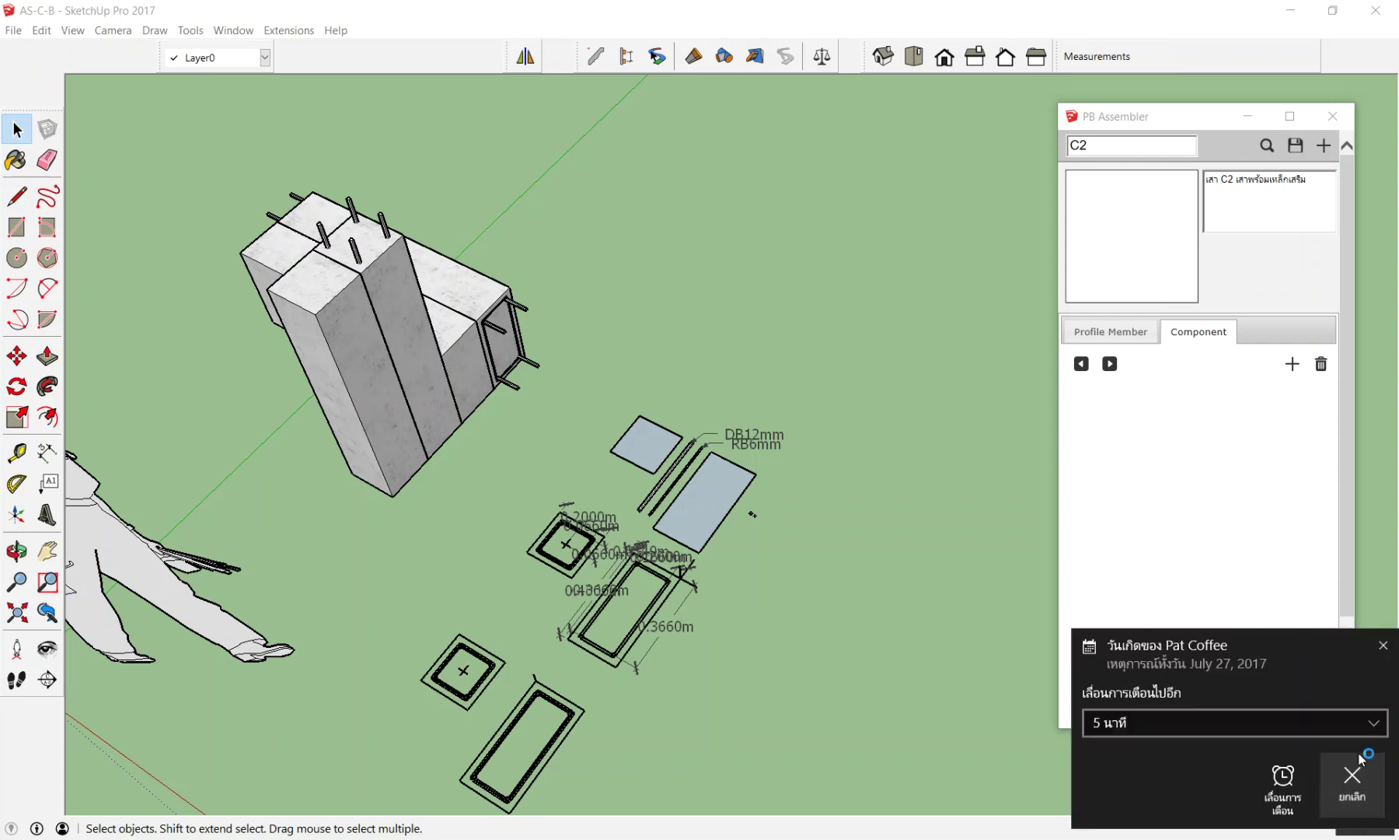
click(1356, 776)
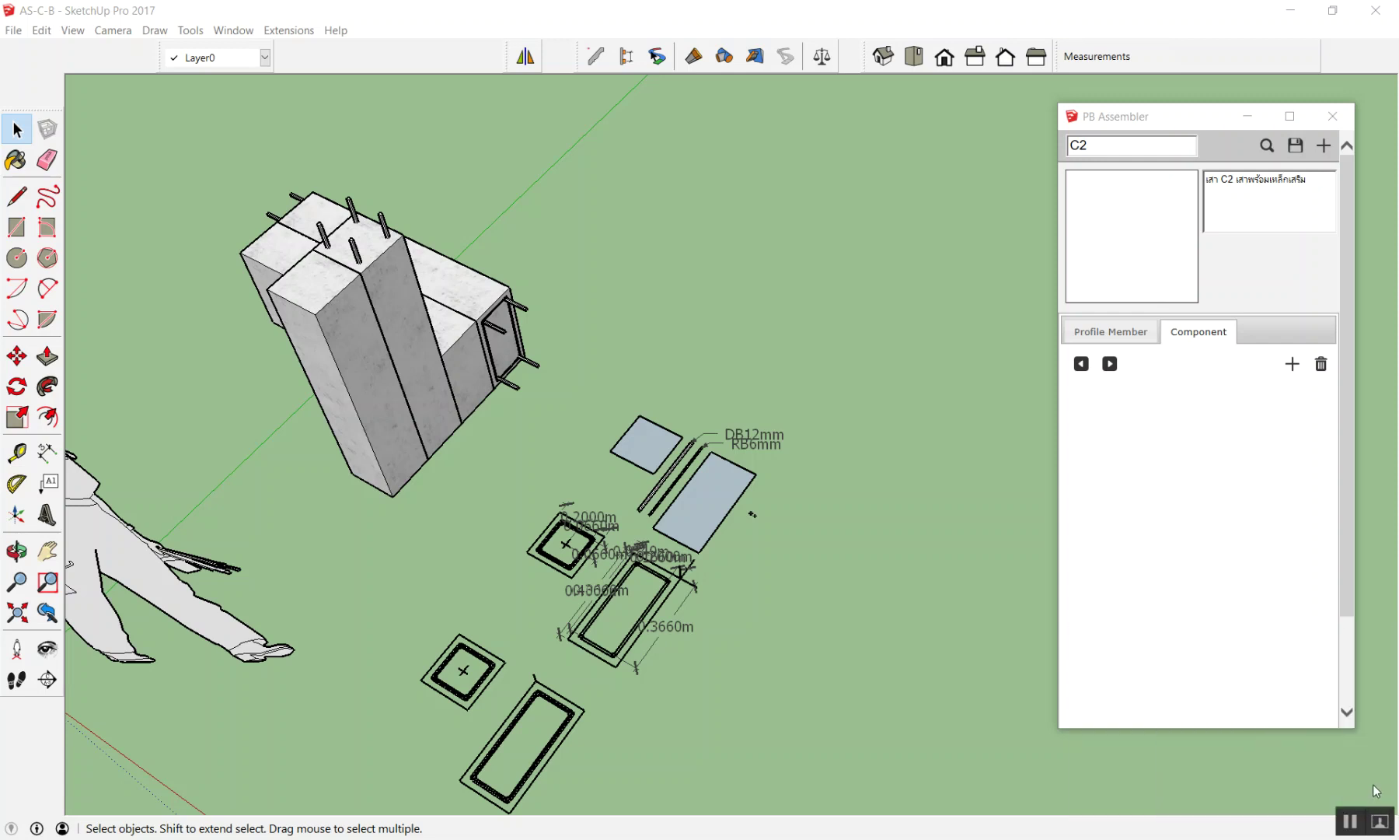
click(1356, 778)
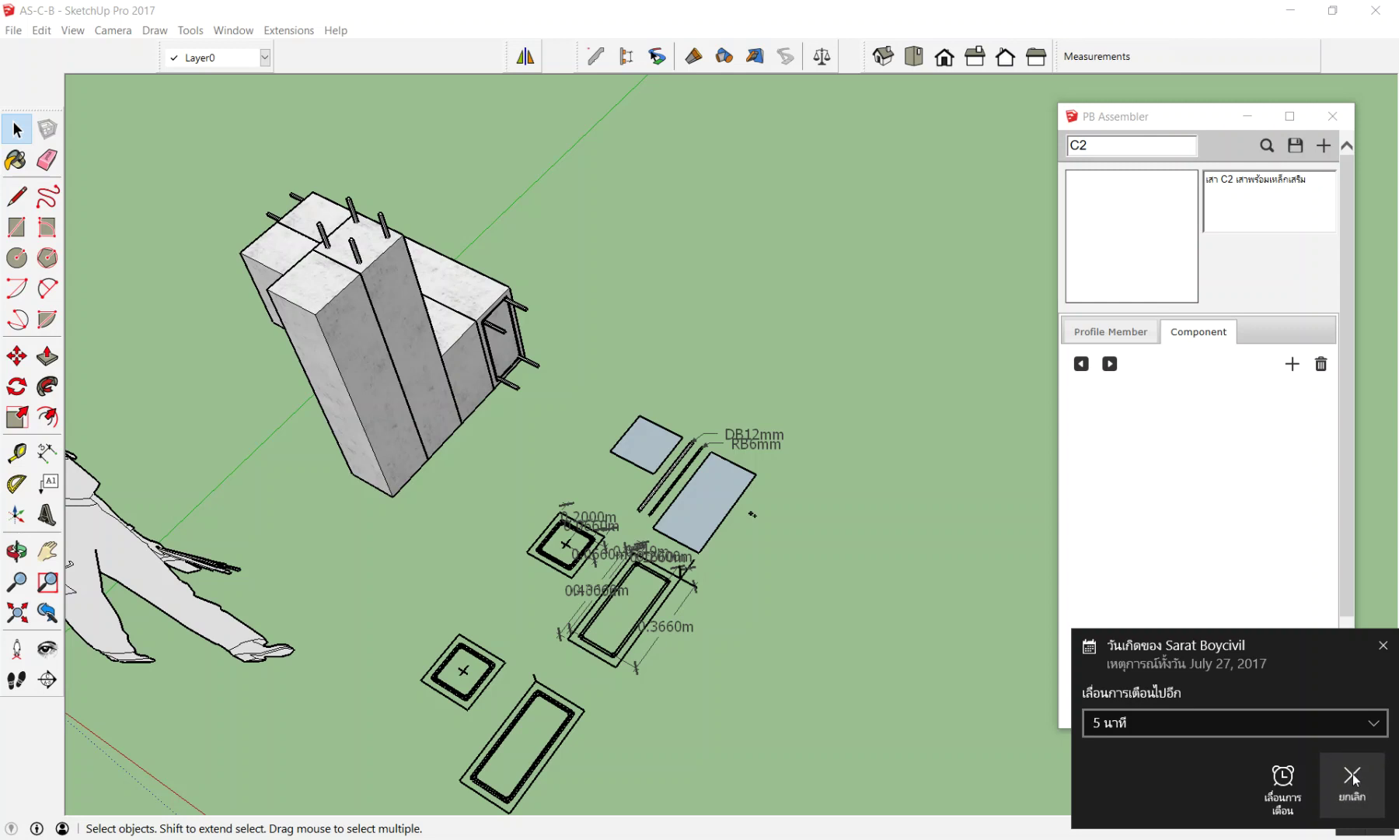
click(1355, 786)
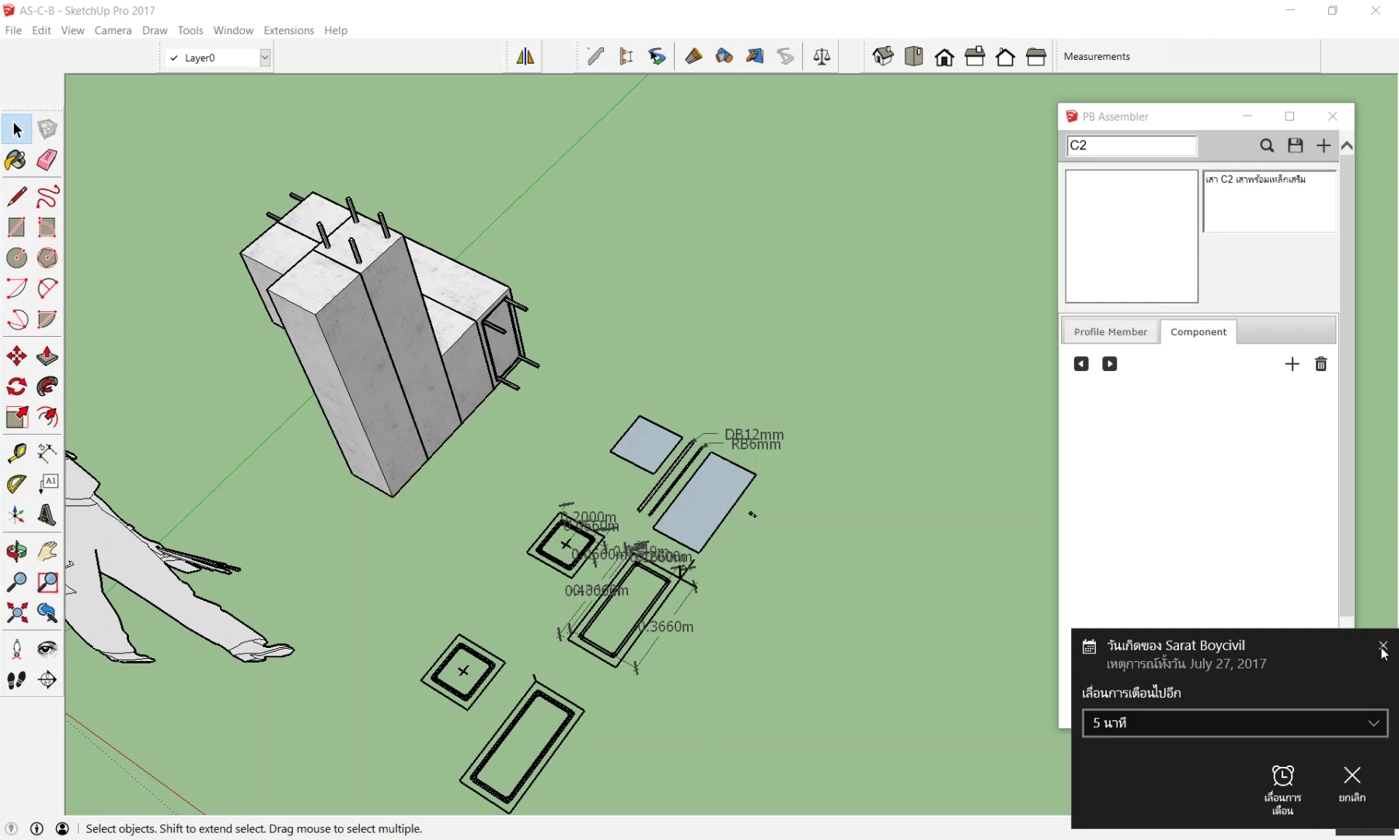
click(1345, 775)
click(1387, 644)
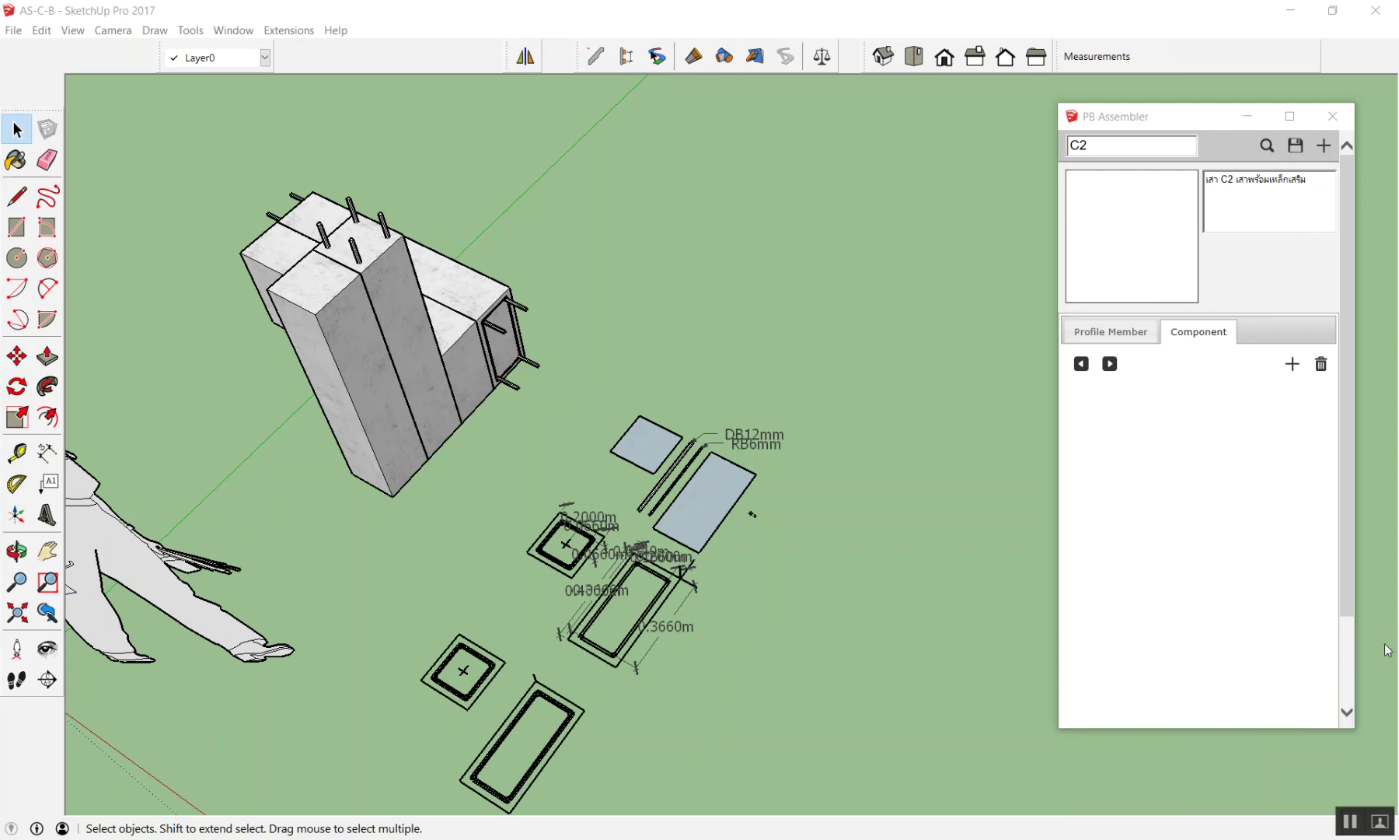
click(1212, 657)
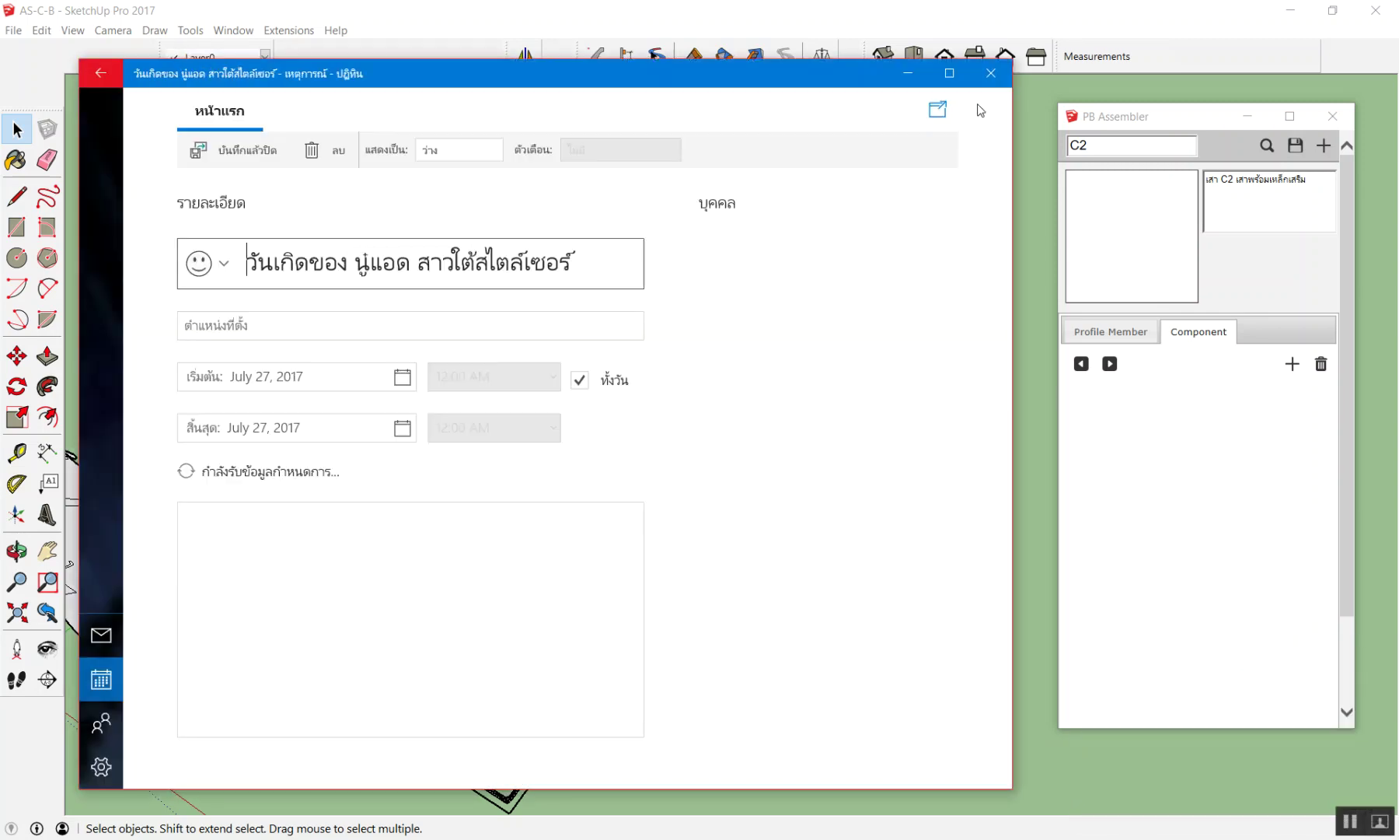
Step: Close the Calendar event window and add Component#1 to assembly C2
click(990, 73)
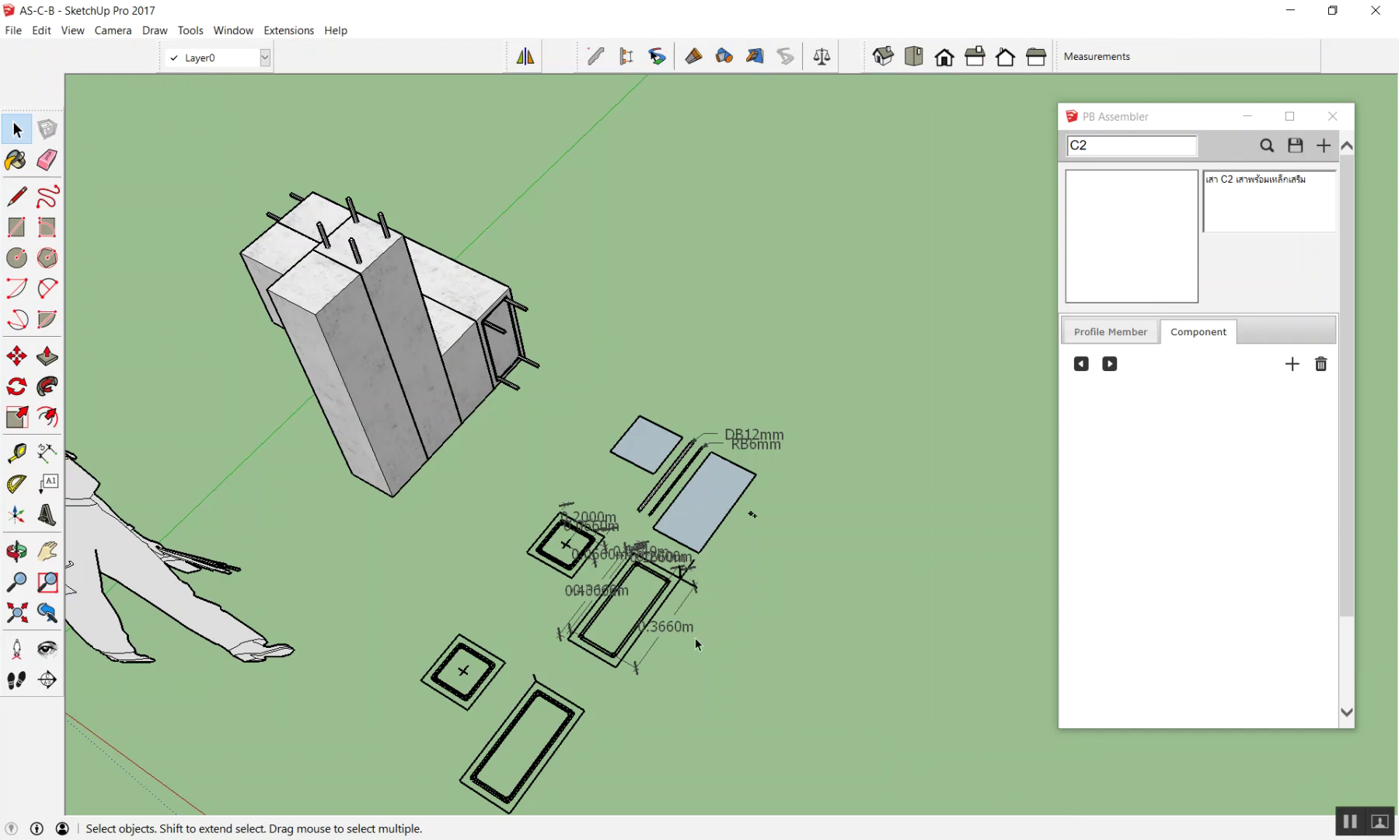
scroll(665, 611, up, 1)
scroll(757, 502, up, 3)
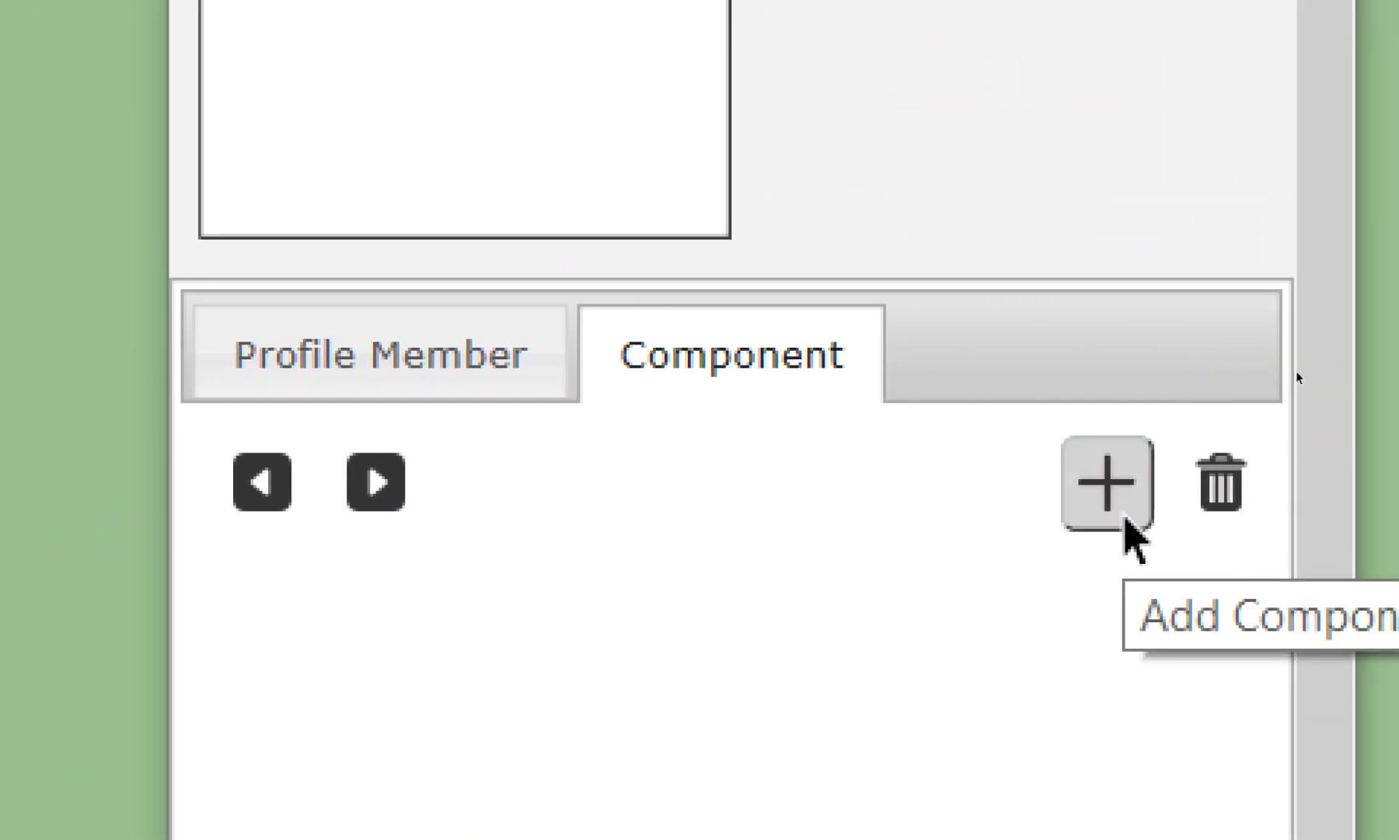
click(1125, 515)
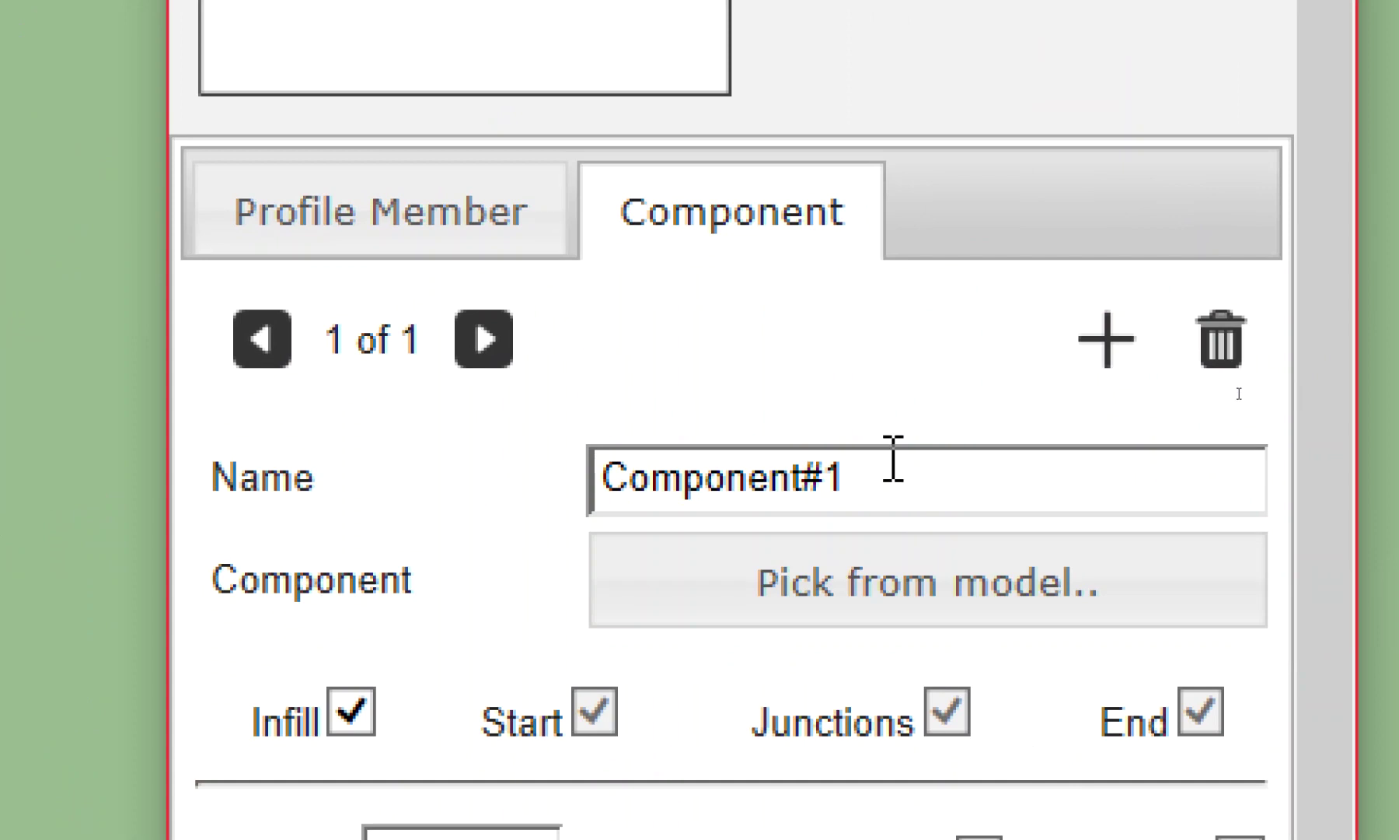
Step: Replace the component name Component#1 with ปลอกเสา
drag(893, 459, 531, 432)
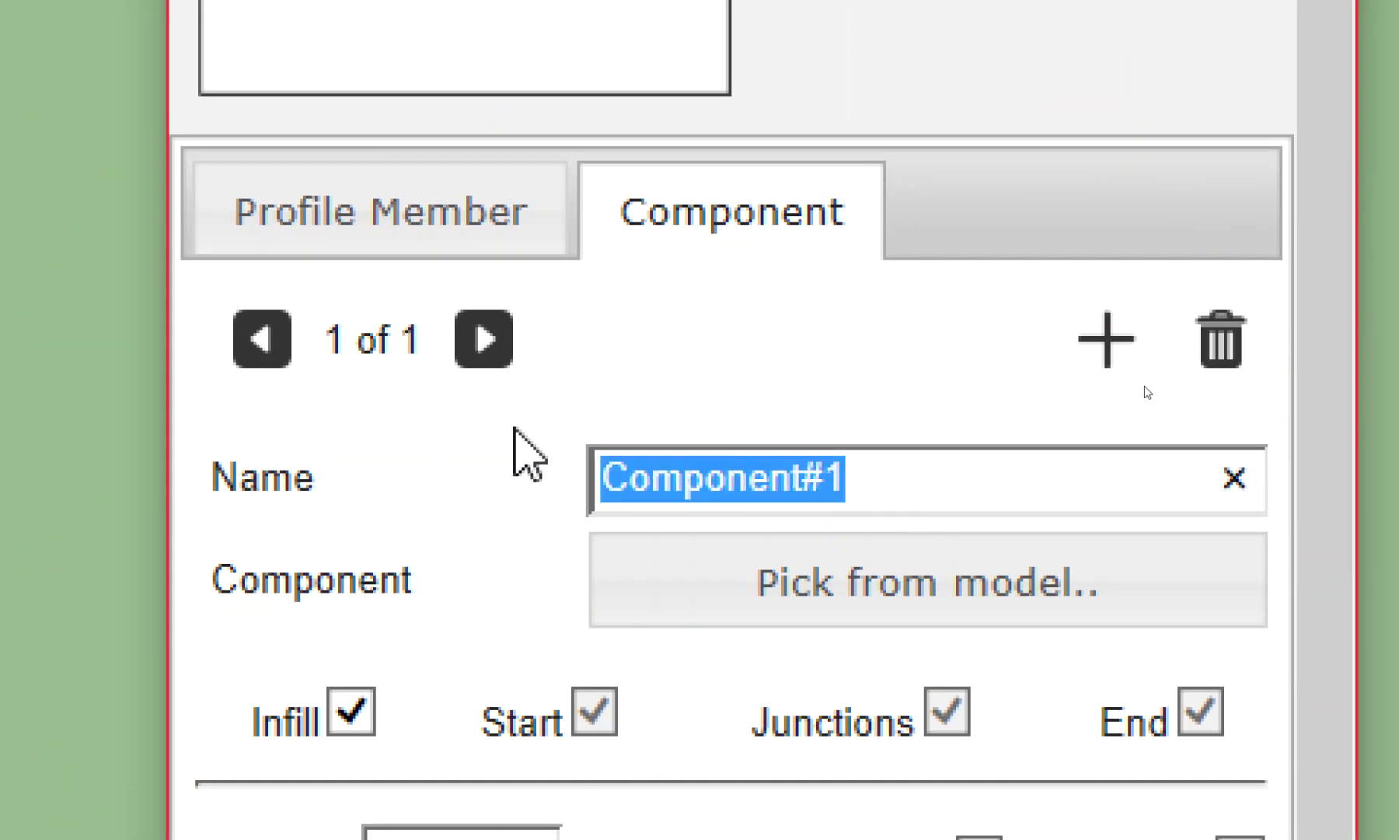
text(ปลอกเสา)
scroll(987, 774, down, 2)
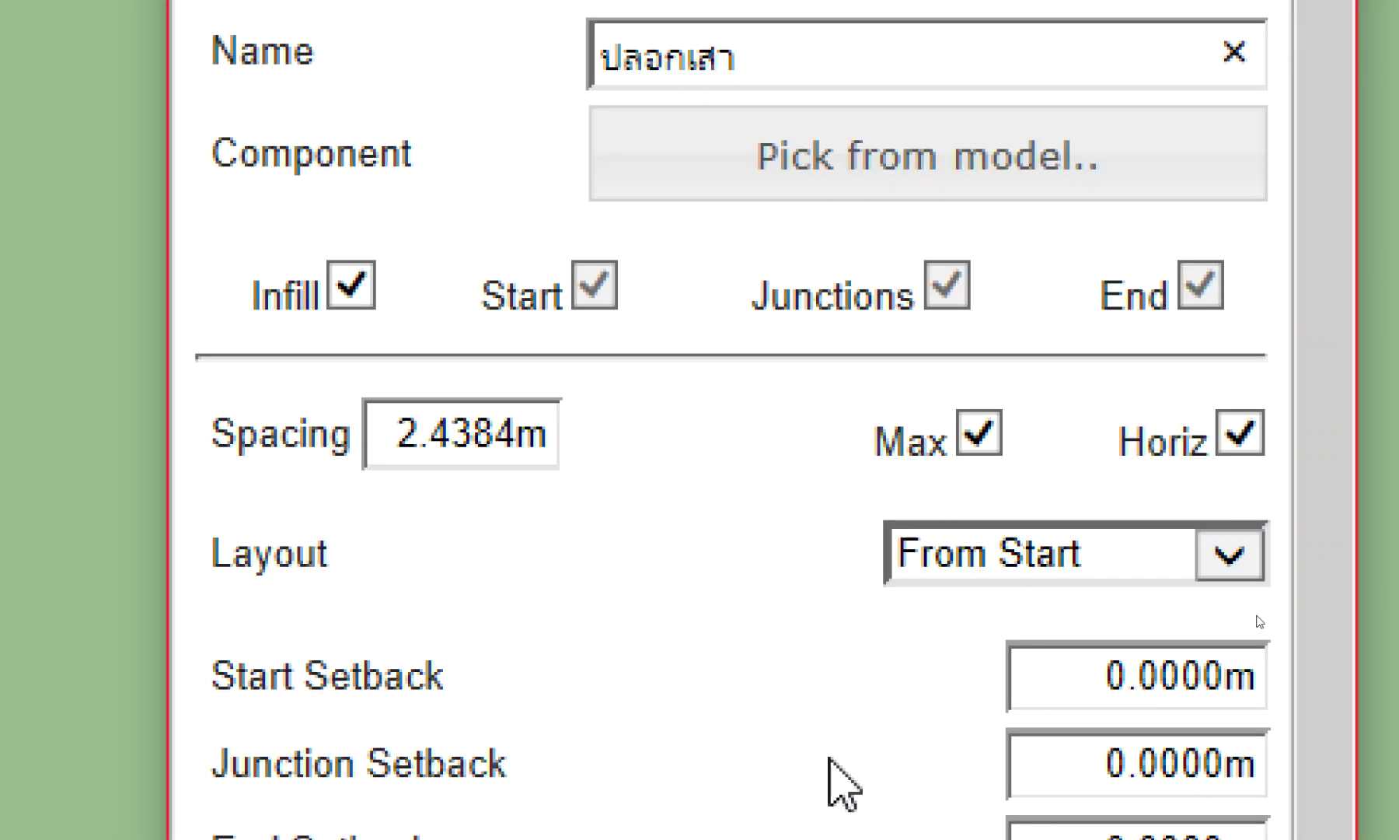
scroll(1104, 168, down, 3)
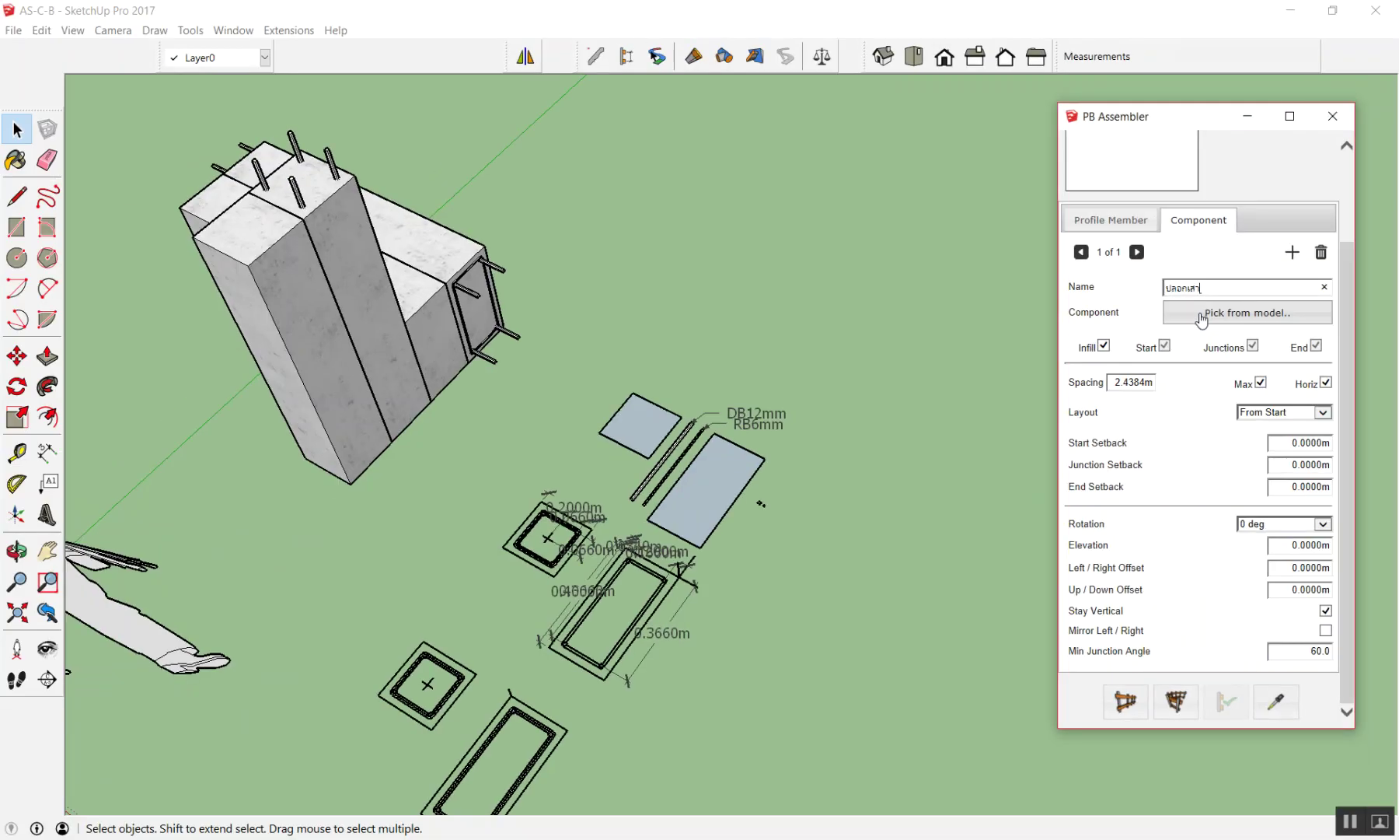
Step: Pick the model's 6mm tie bar เหล็กปลอกเสา6mm as the ปลอกเสา entry's component
click(1202, 319)
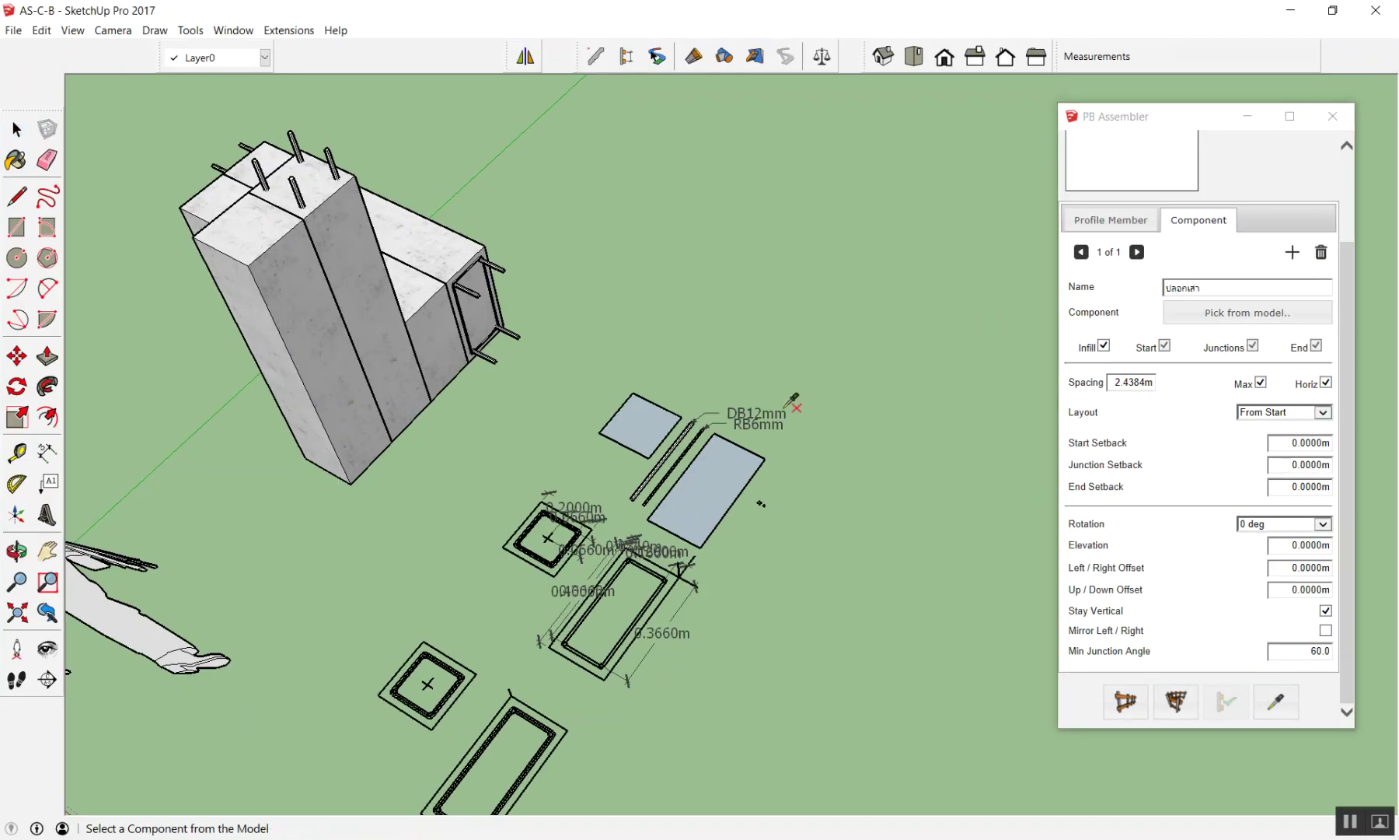
scroll(793, 505, up, 2)
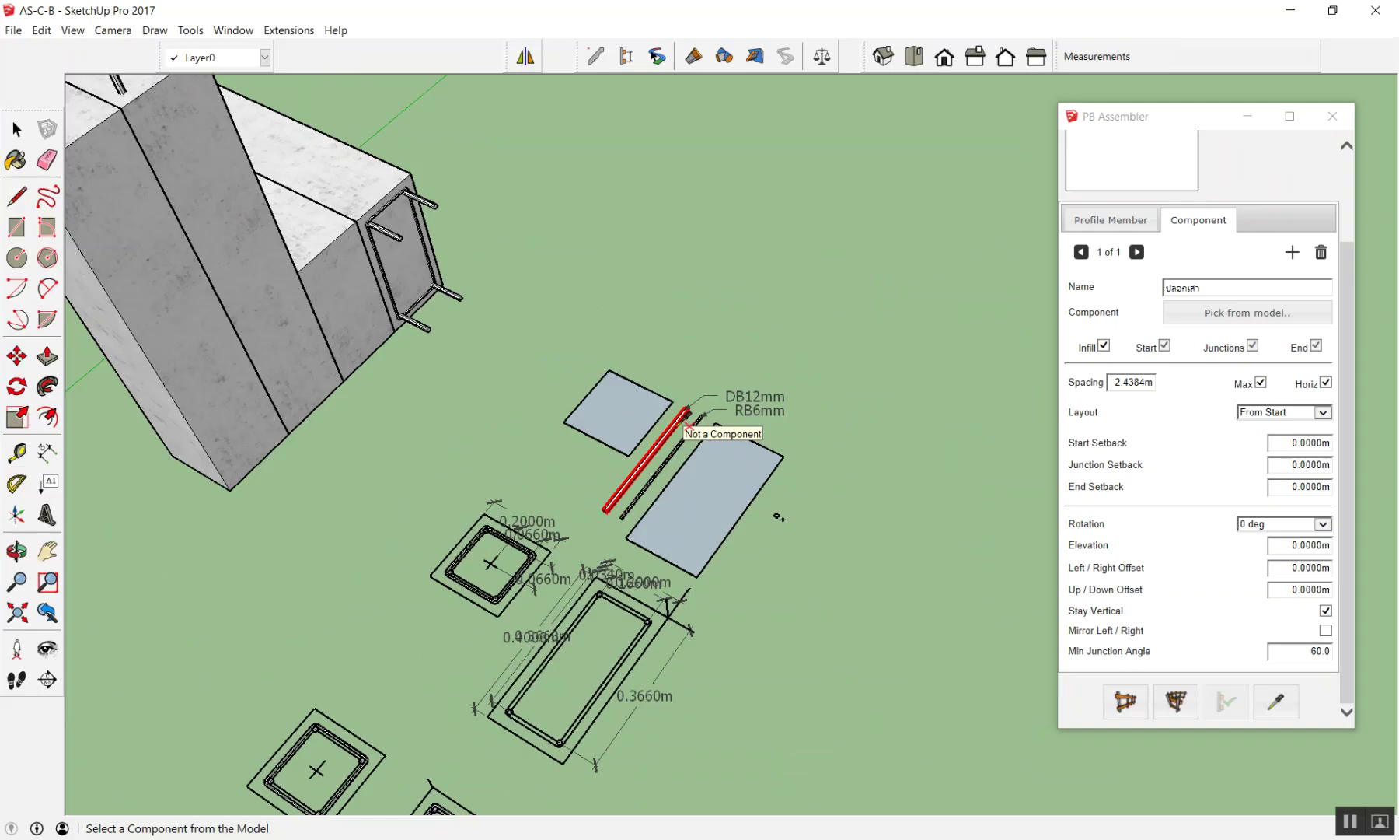
scroll(544, 622, up, 2)
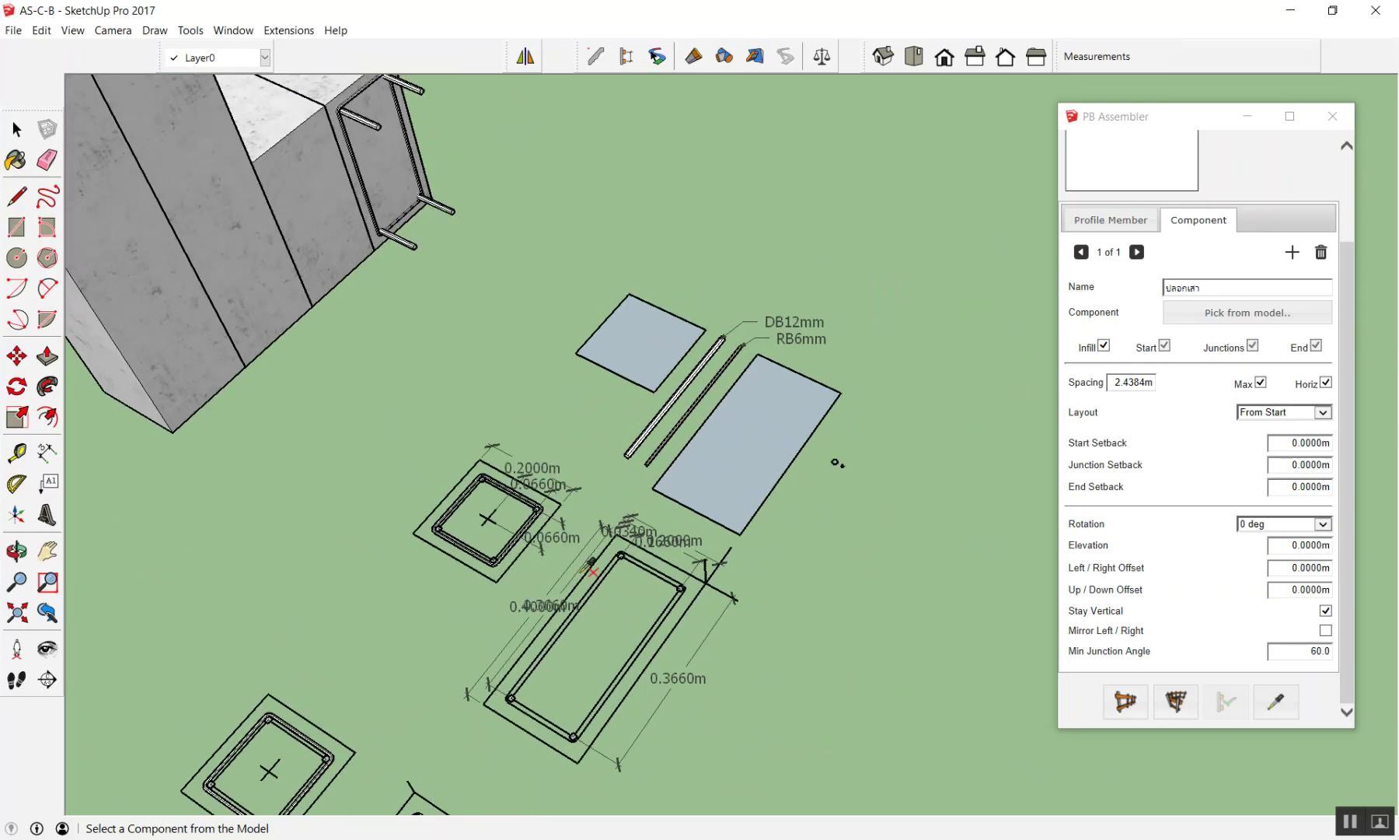
scroll(515, 531, up, 3)
scroll(514, 531, up, 3)
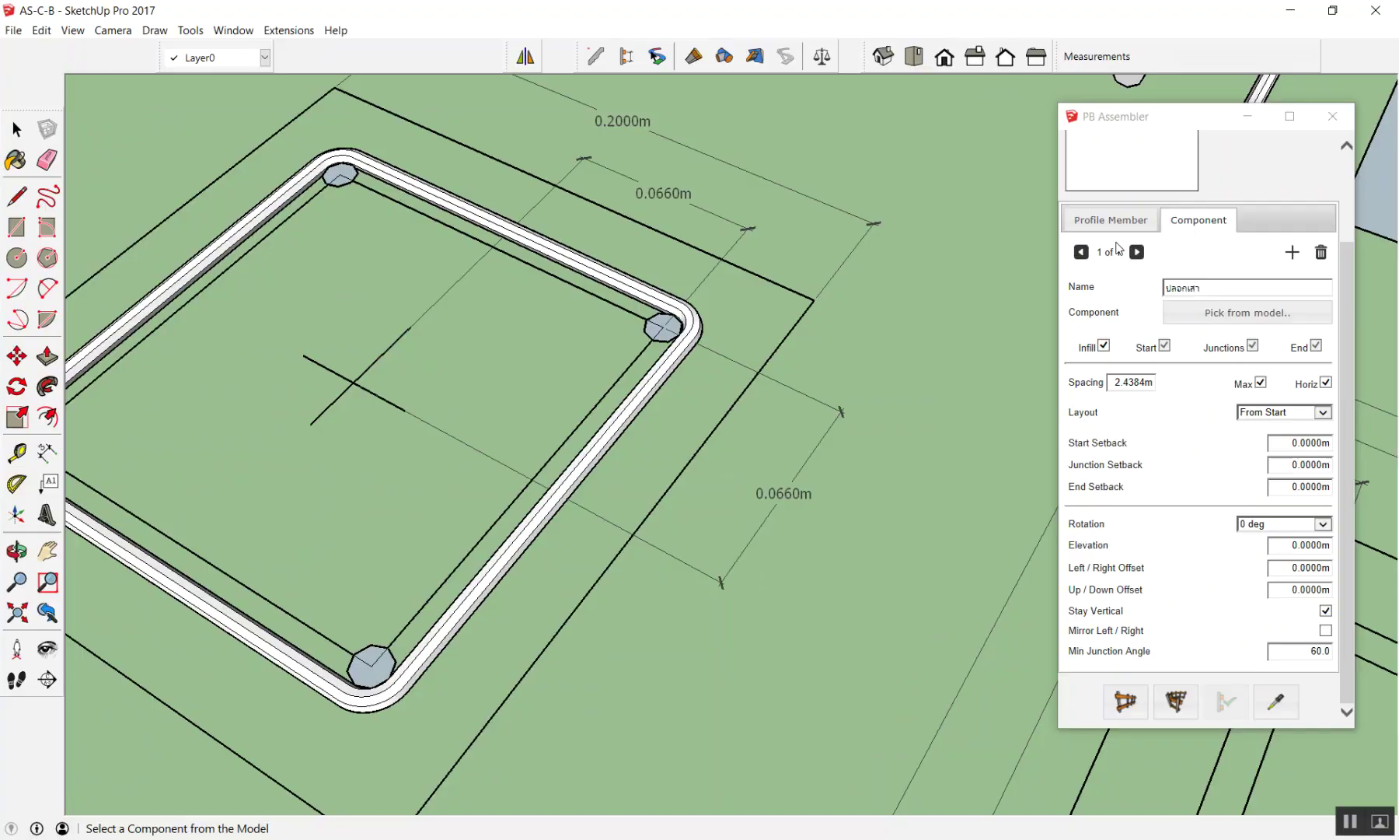
click(558, 490)
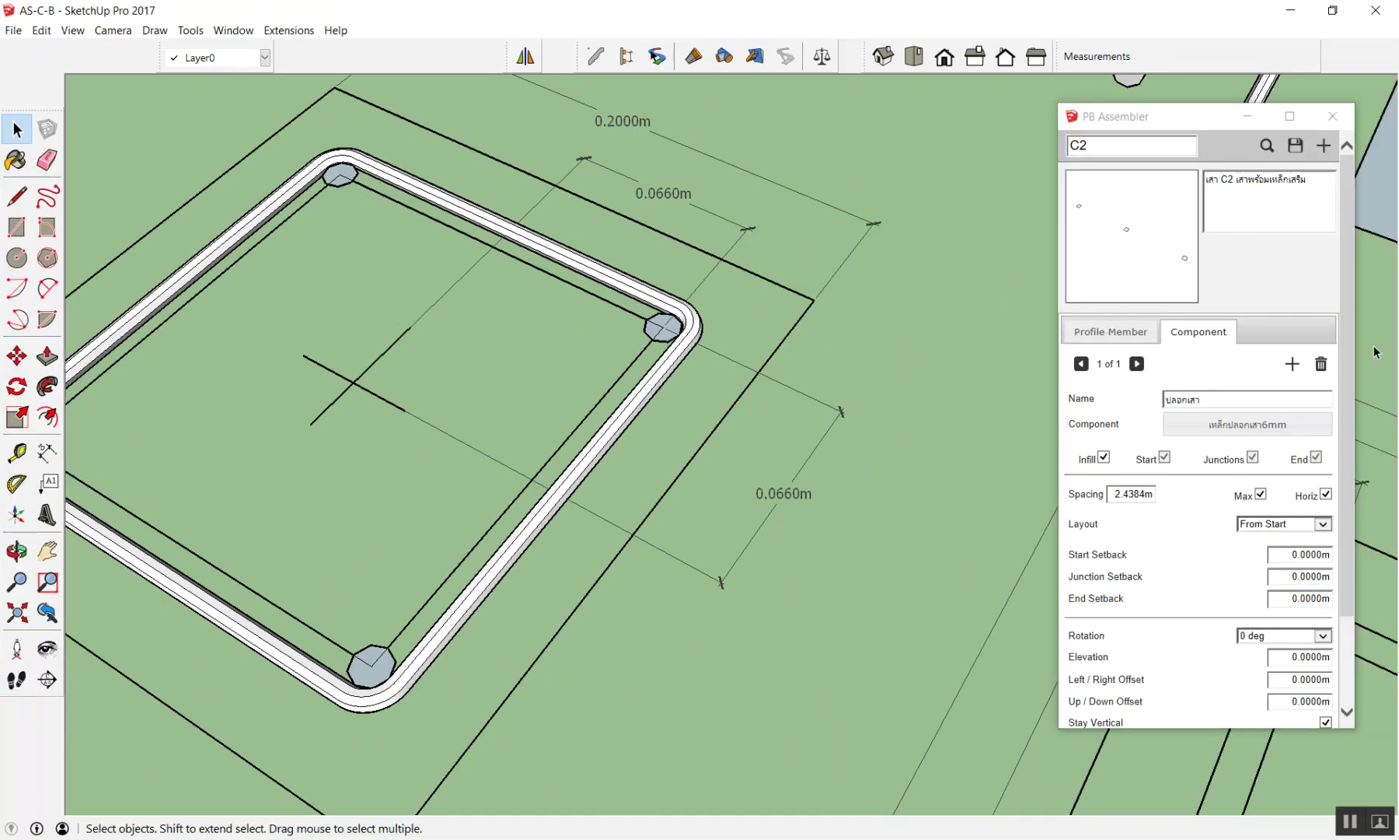
scroll(1377, 334, down, 2)
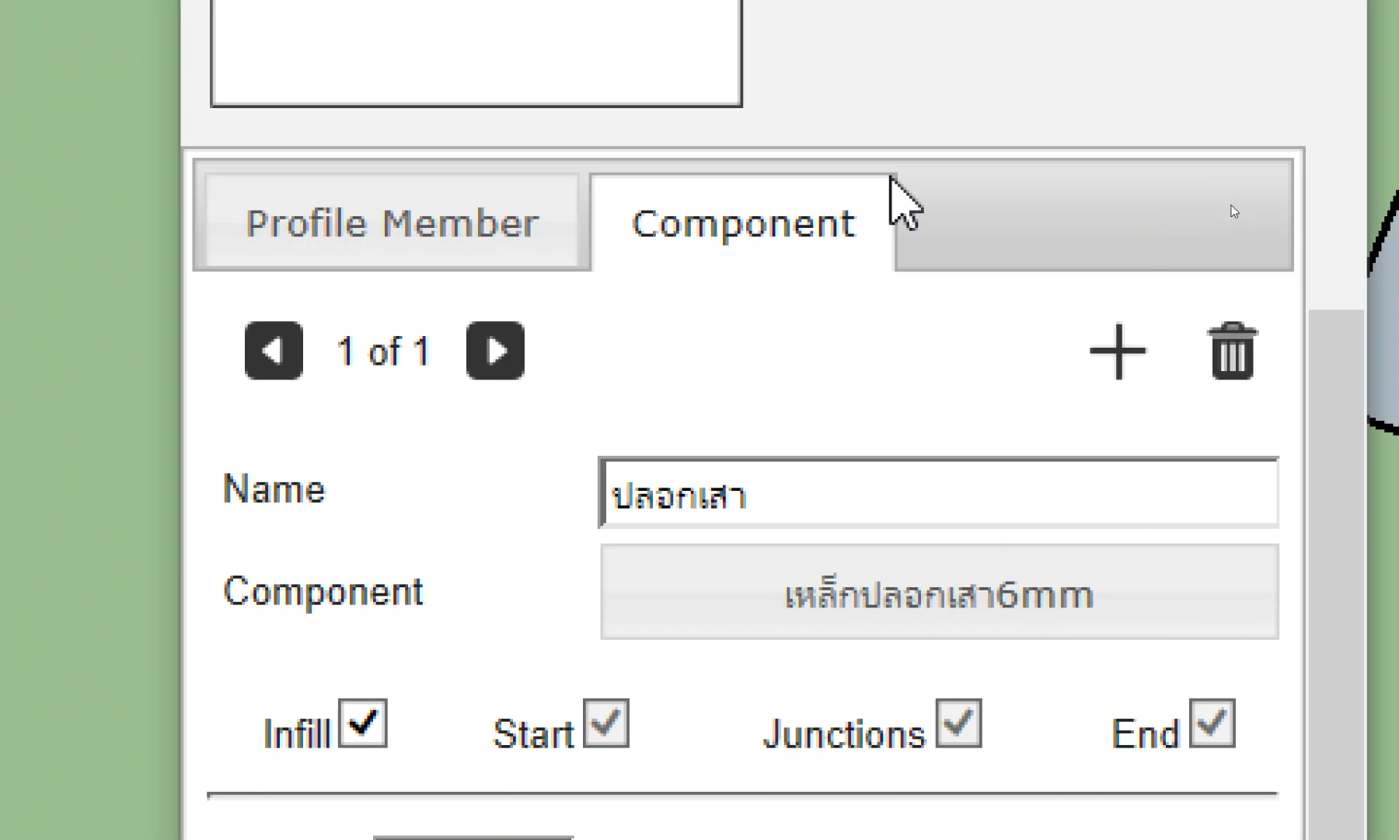
scroll(1037, 77, up, 1)
scroll(1020, 116, up, 3)
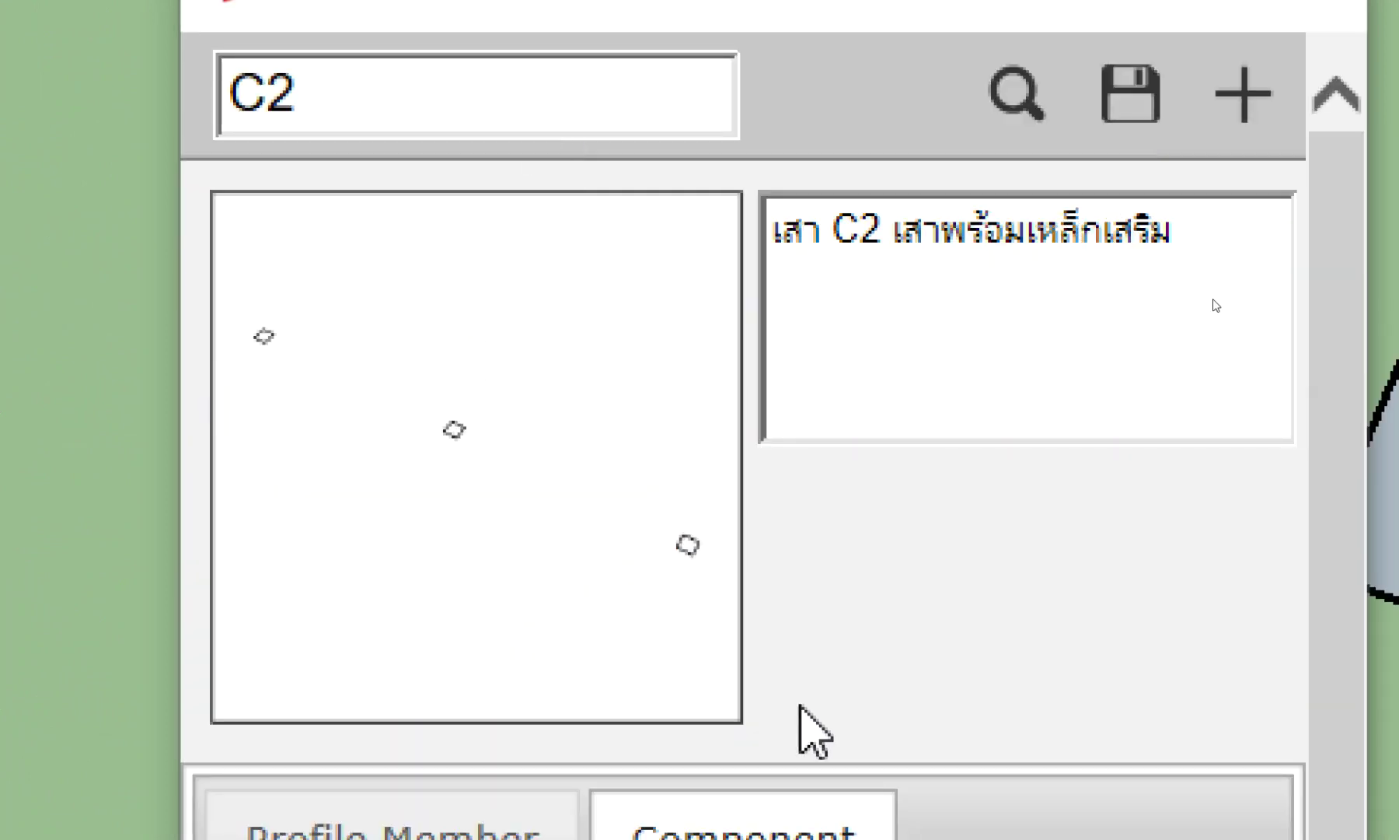
scroll(719, 777, down, 5)
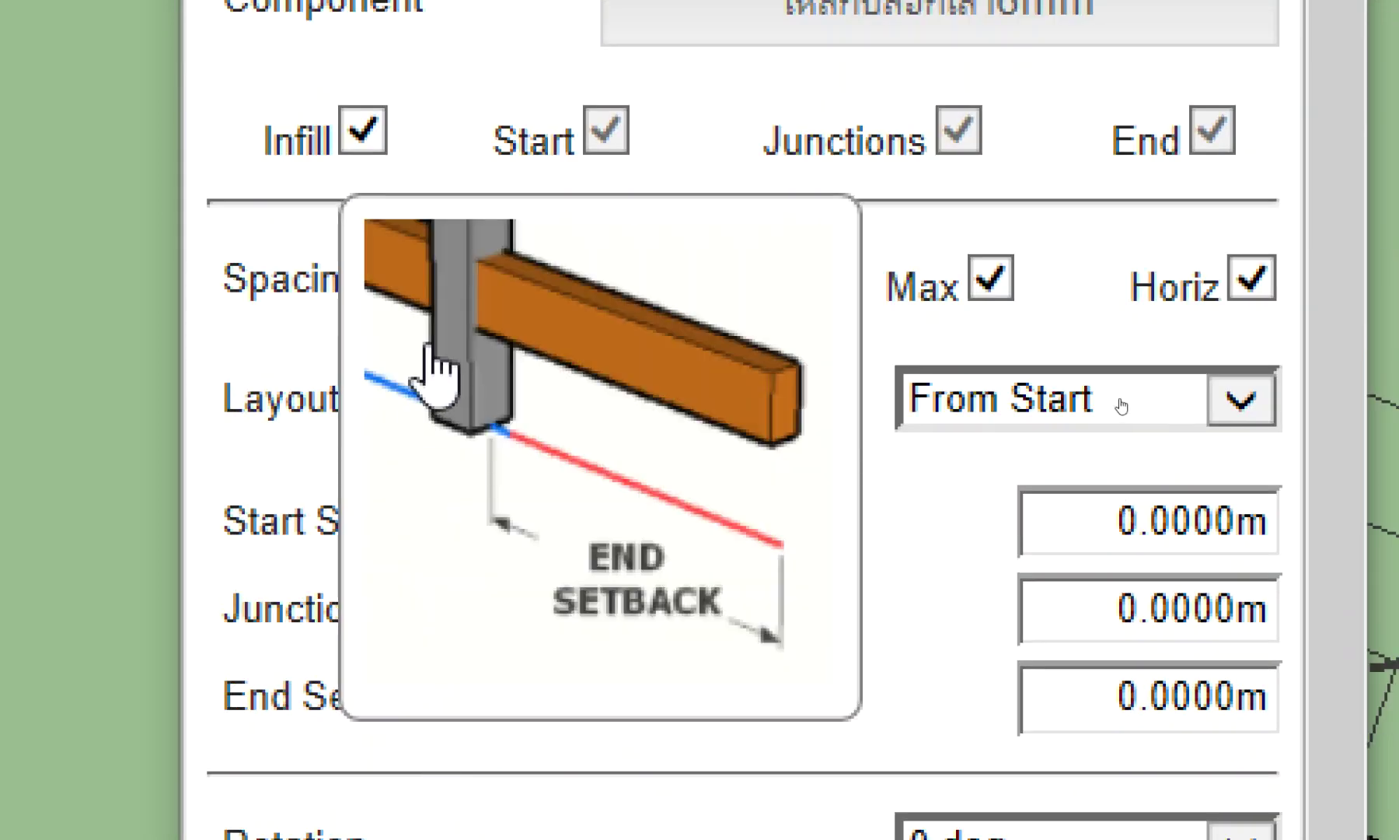
Step: Replace the 2.4384m spacing with 0.2 and clear the red hint arrow
double_click(527, 281)
key(BackSpace)
key(BackSpace)
key(BackSpace)
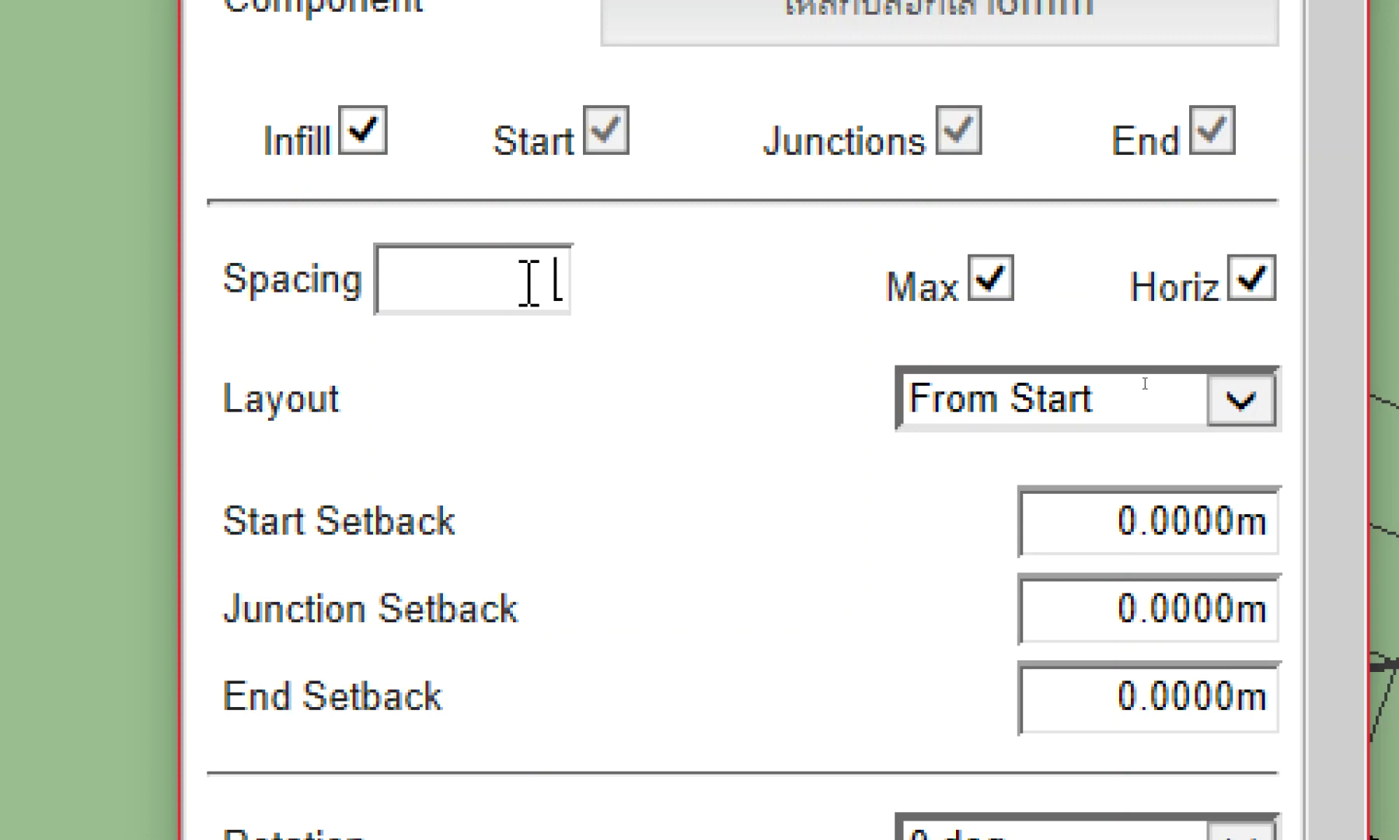
text(จ)
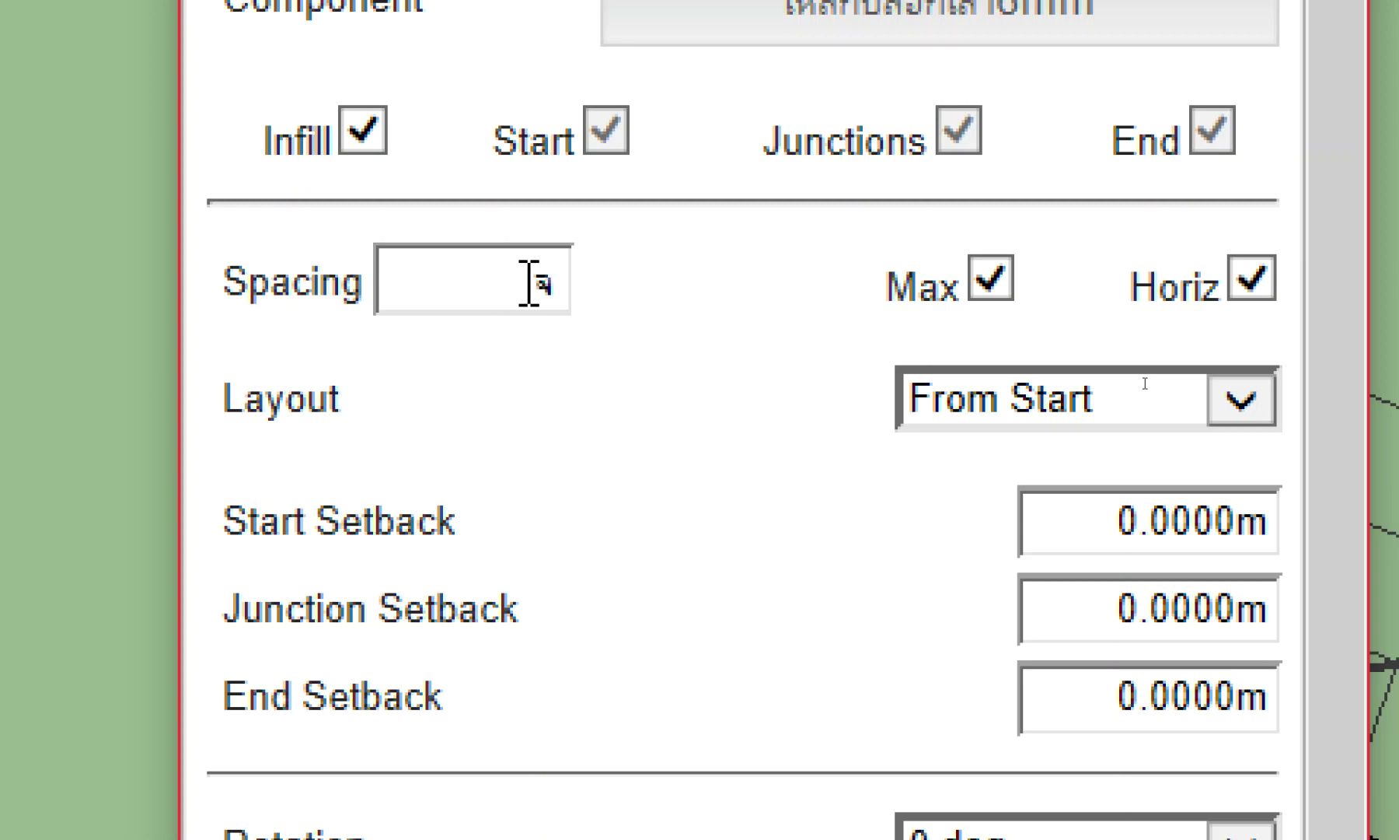
key(BackSpace)
text(0.)
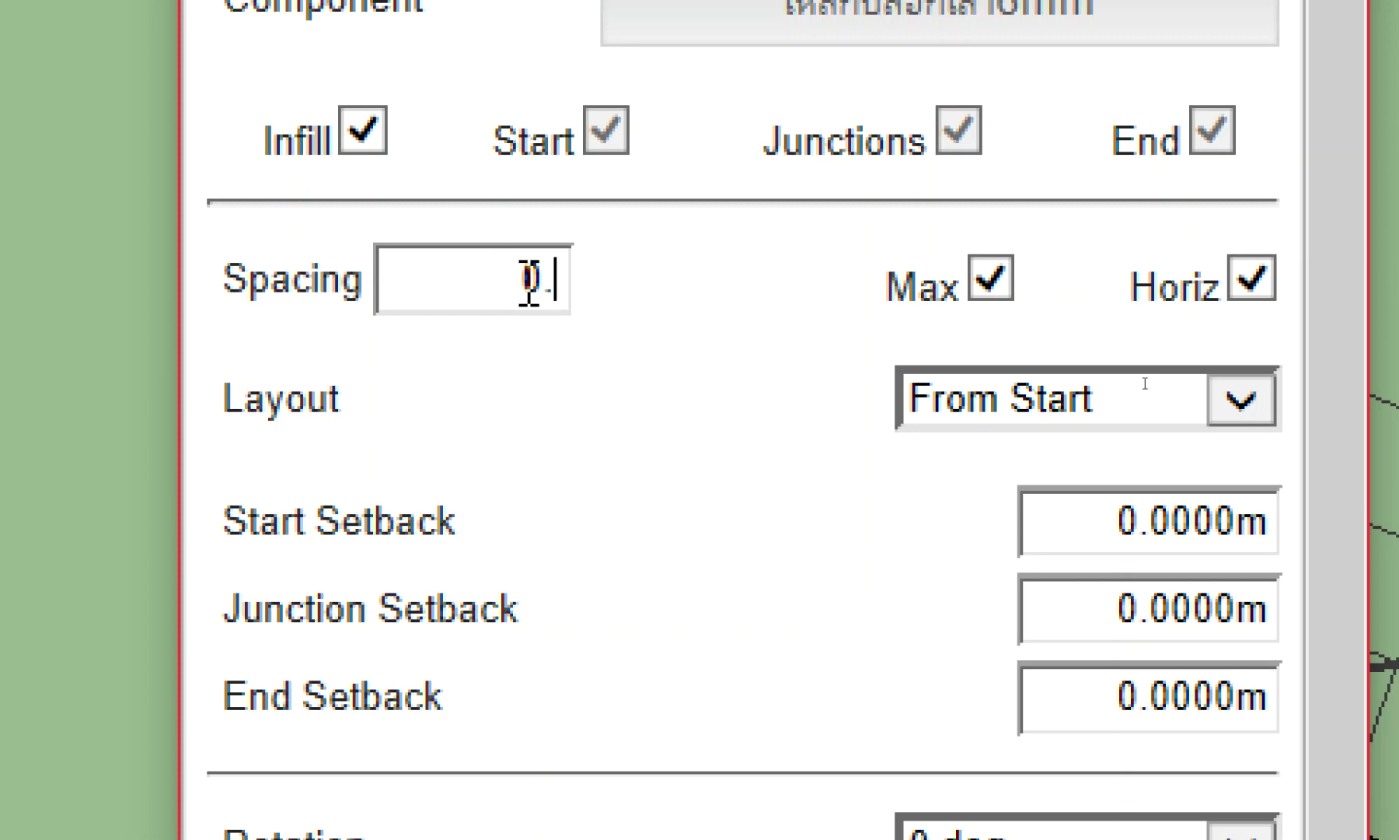
text(2)
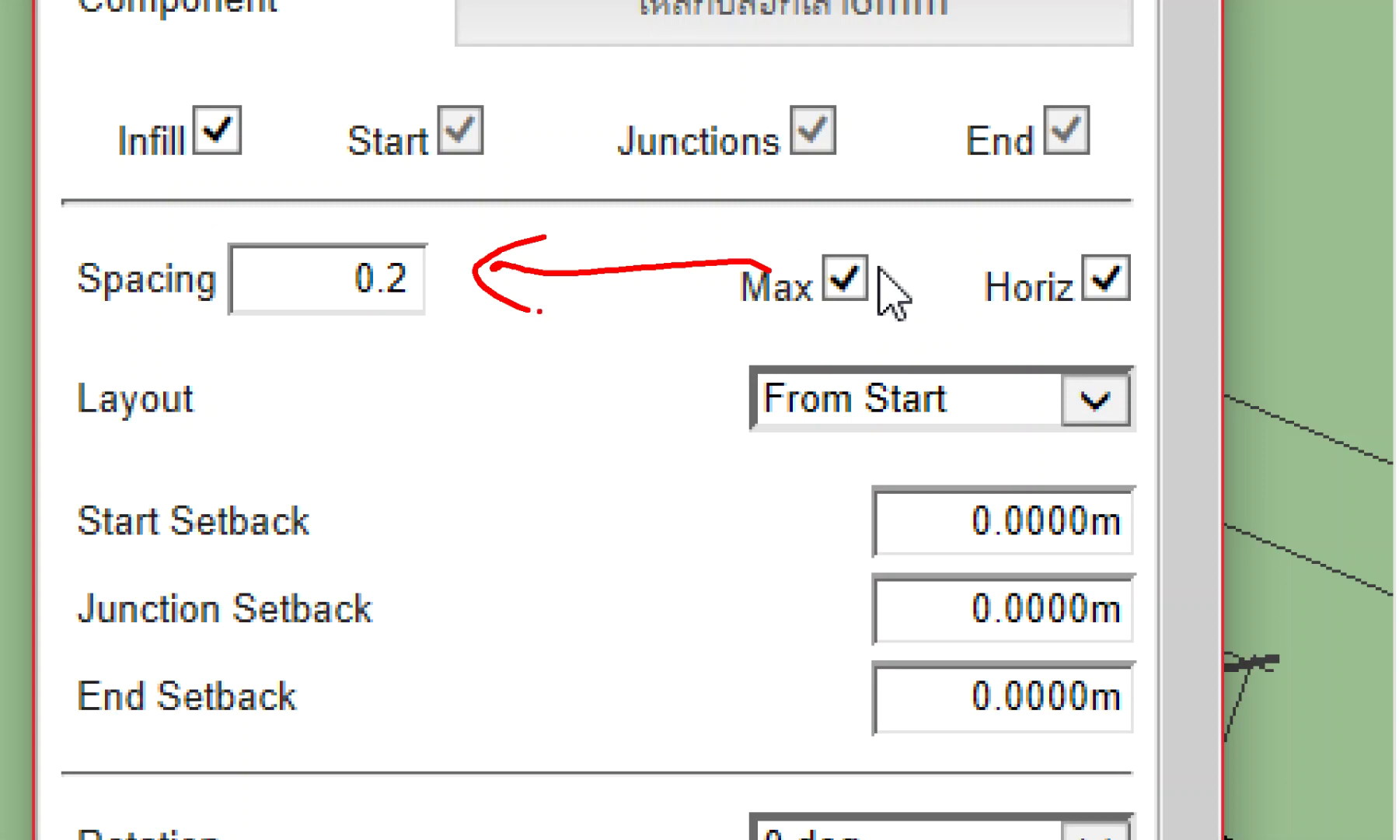
key(Escape)
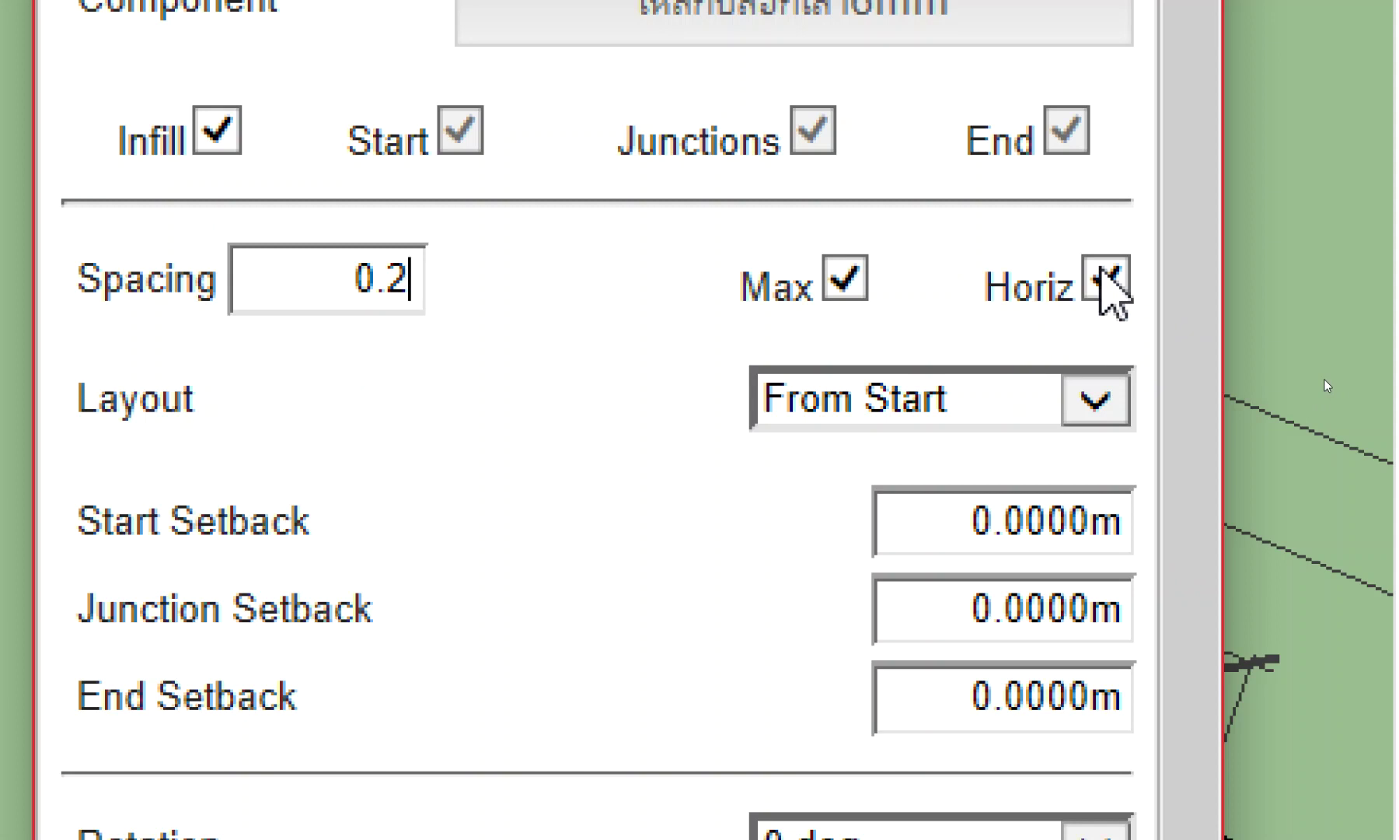
mouse_move(92, 483)
mouse_down()
mouse_move(160, 470)
mouse_move(1164, 500)
mouse_up()
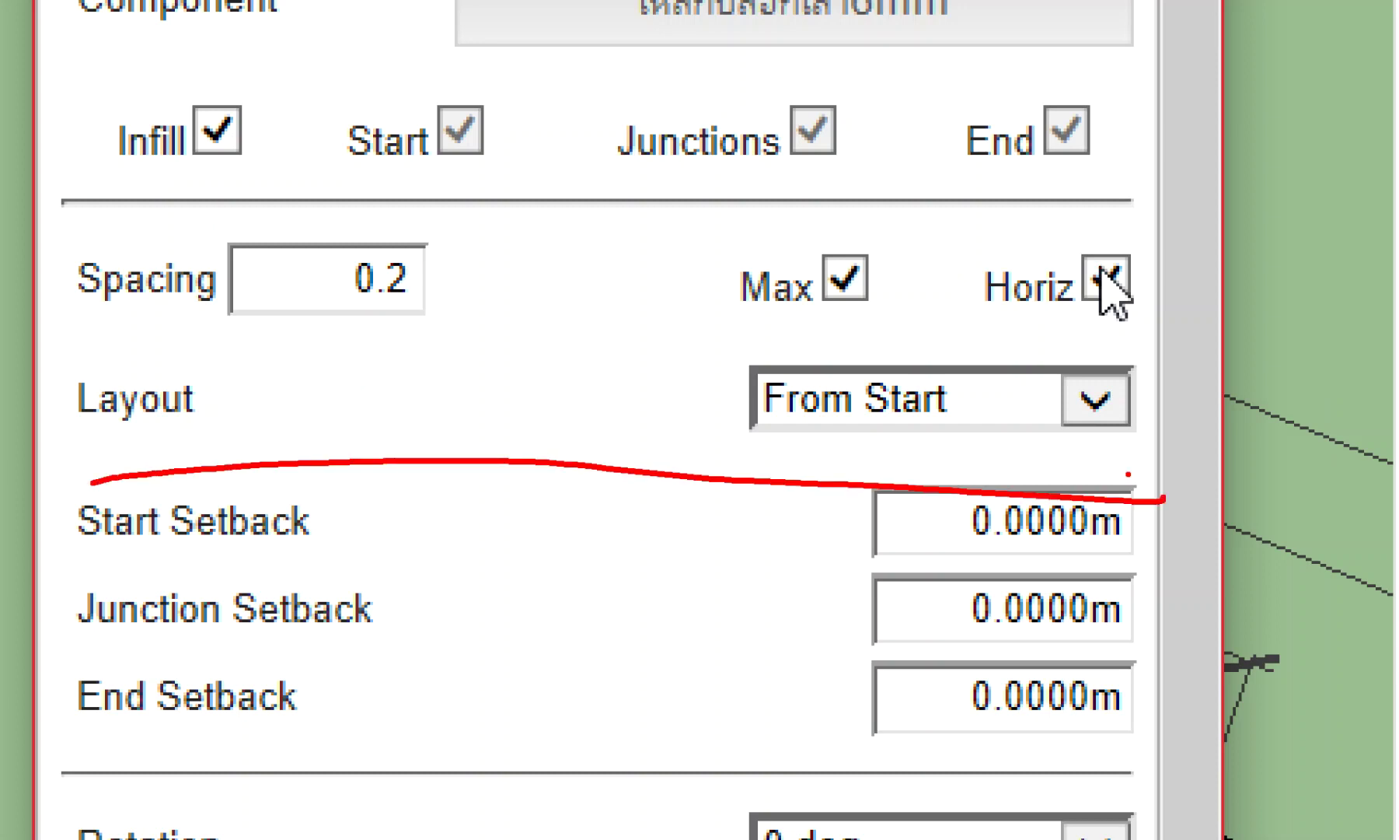
drag(492, 436, 472, 53)
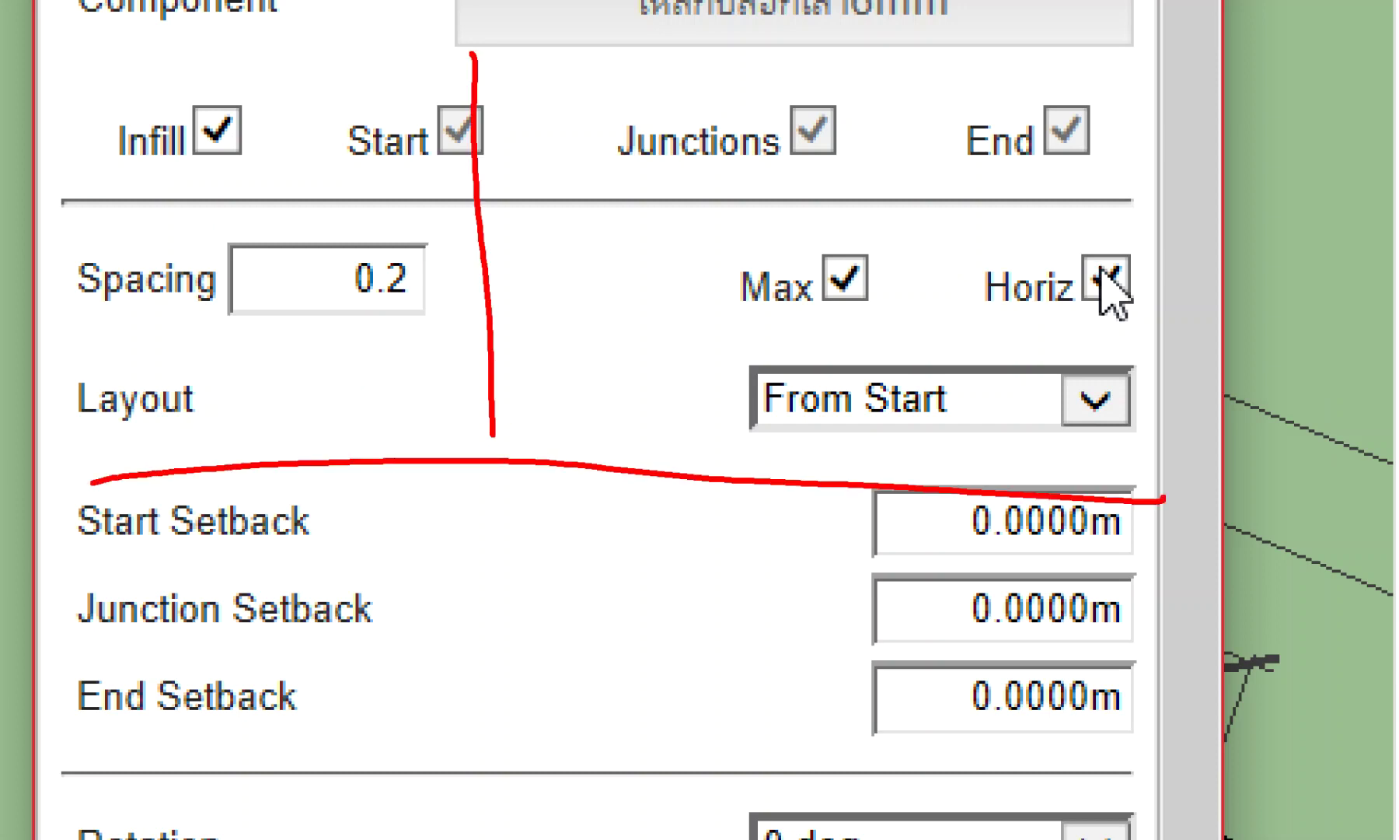
drag(1090, 297, 1206, 219)
mouse_move(587, 397)
mouse_down()
mouse_move(550, 398)
mouse_move(1208, 466)
mouse_up()
drag(465, 429, 1207, 189)
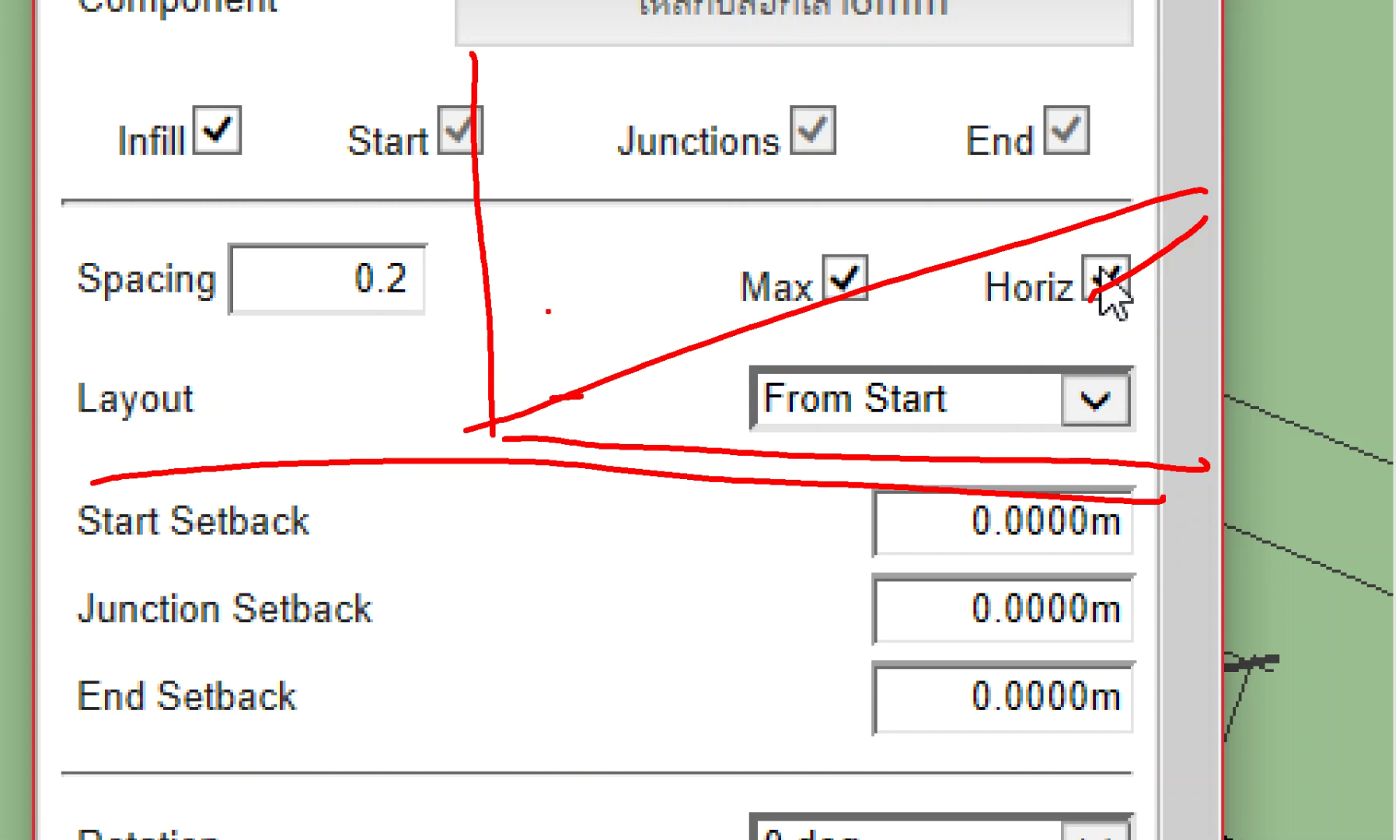
drag(529, 447, 513, 99)
drag(1086, 299, 1166, 235)
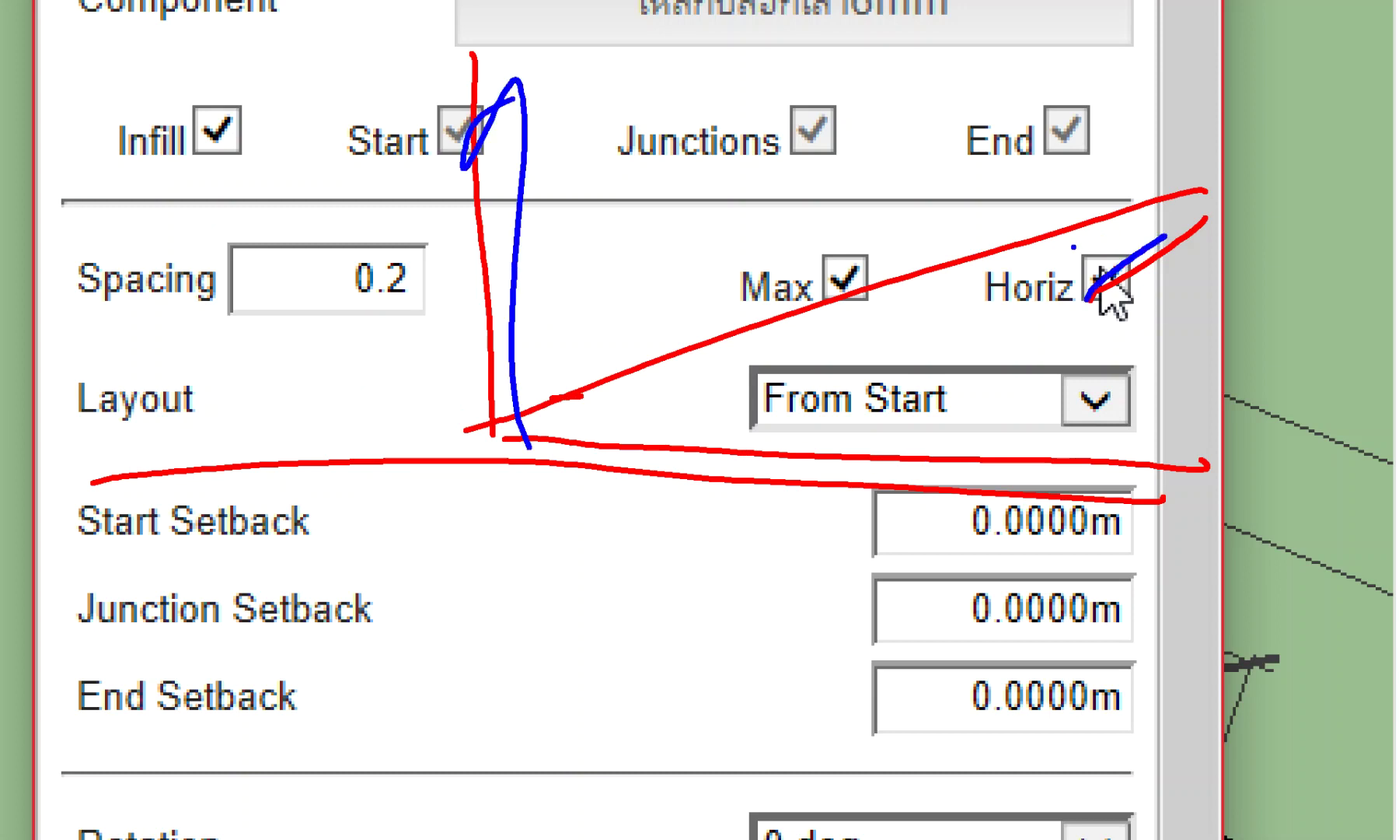
drag(1069, 246, 1166, 315)
key(Escape)
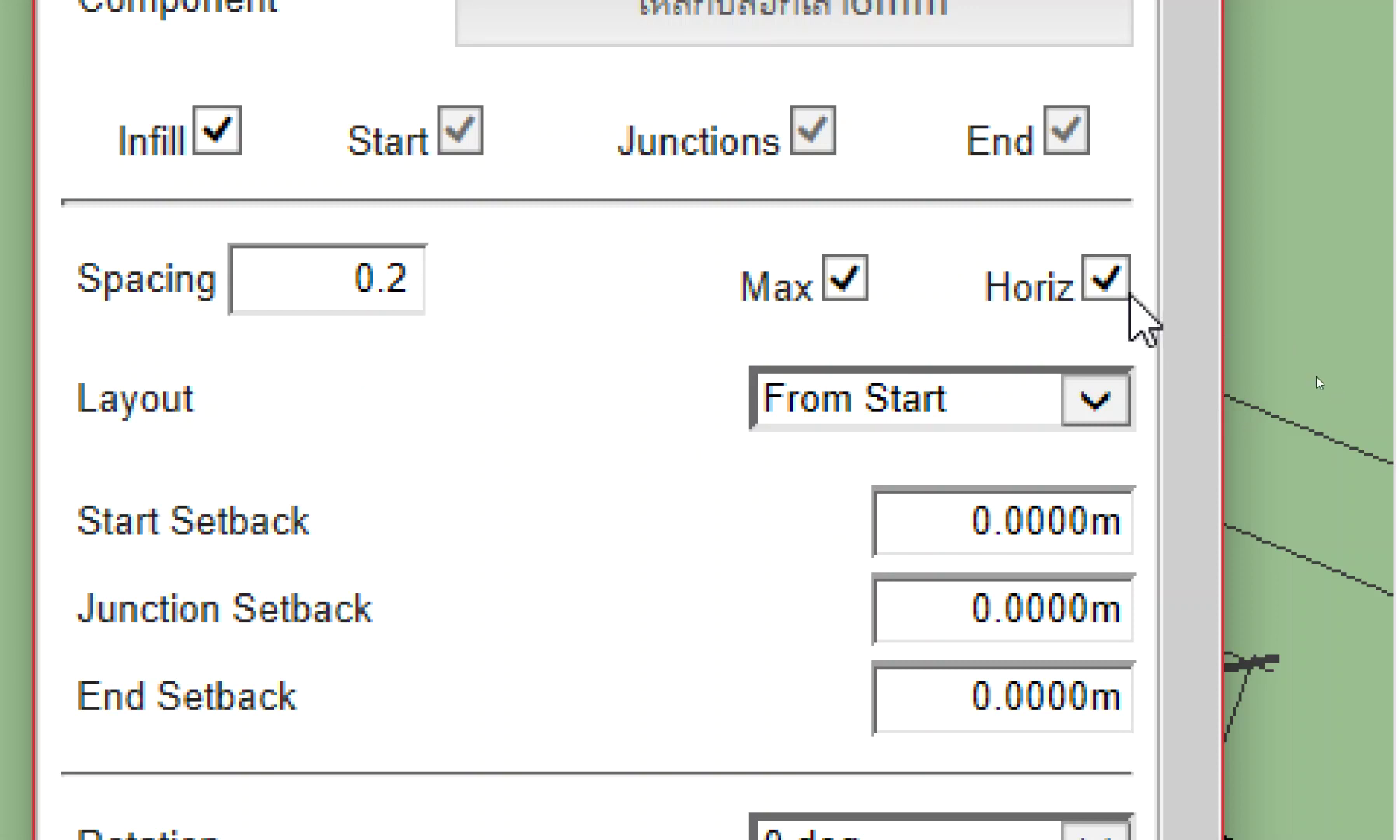
Step: Switch off Horiz and orbit to a low view of the rebar square
click(1103, 280)
click(1103, 279)
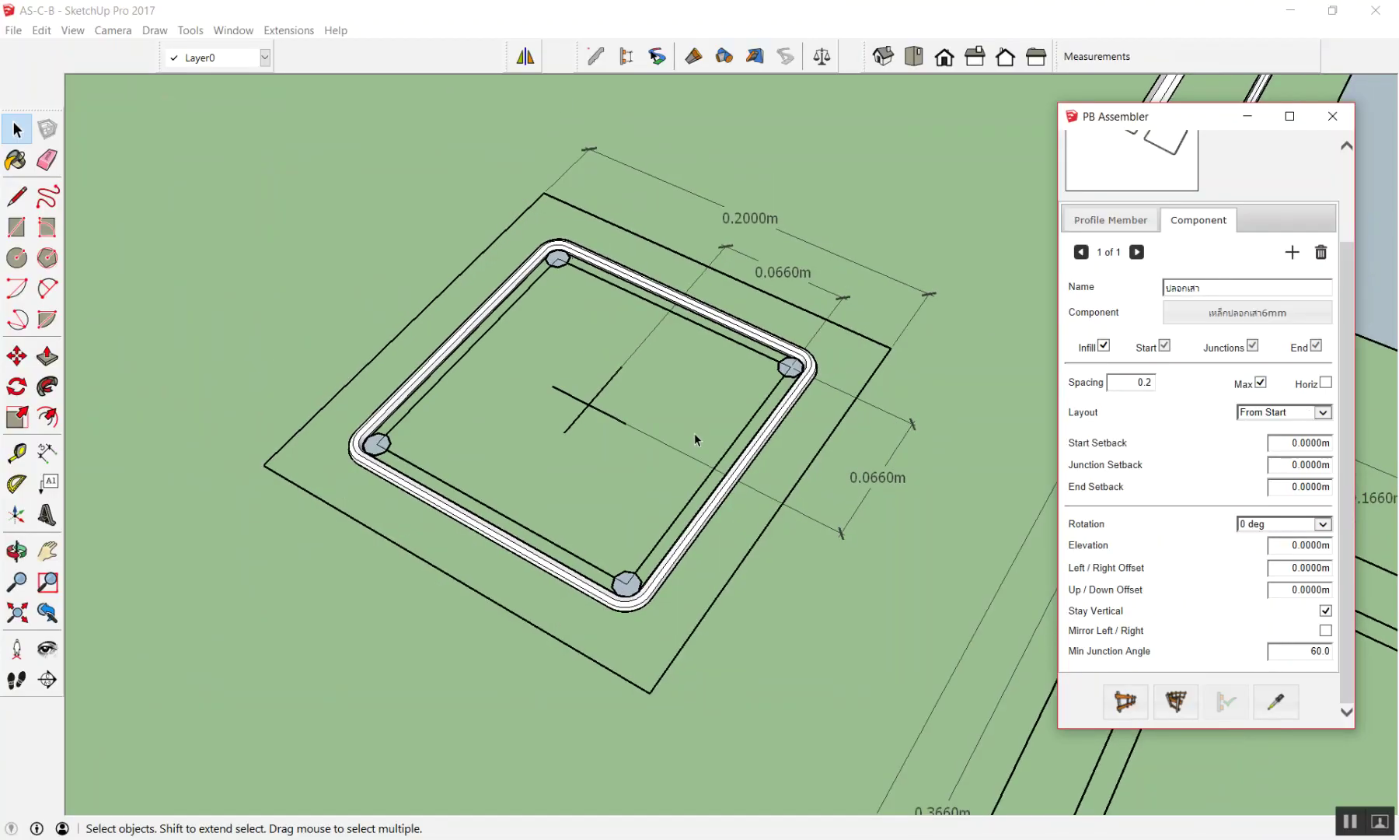
middle_drag(700, 433, 402, 404)
scroll(402, 405, down, 3)
scroll(402, 405, down, 3)
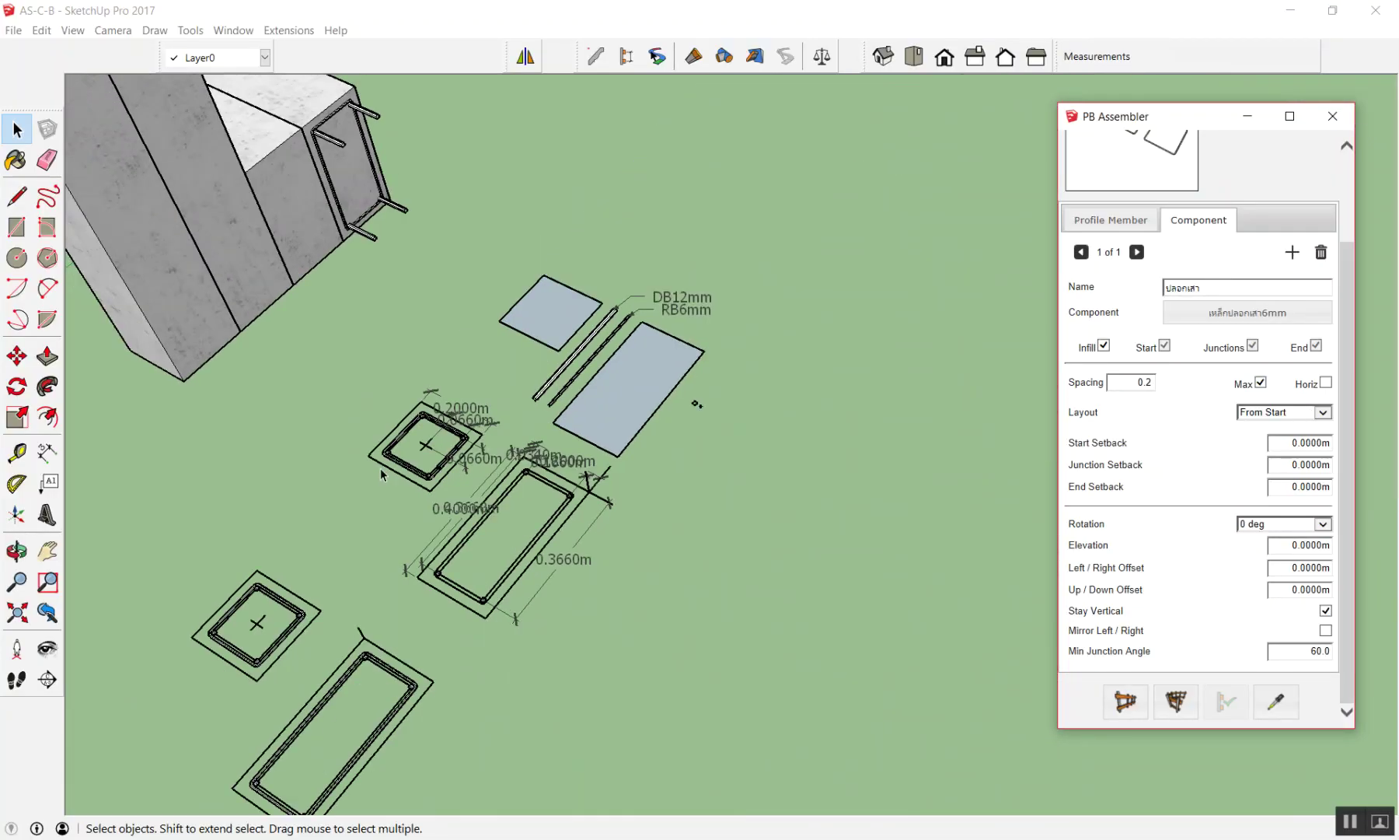
mouse_move(514, 420)
middle_down()
mouse_move(529, 329)
mouse_move(656, 529)
middle_up()
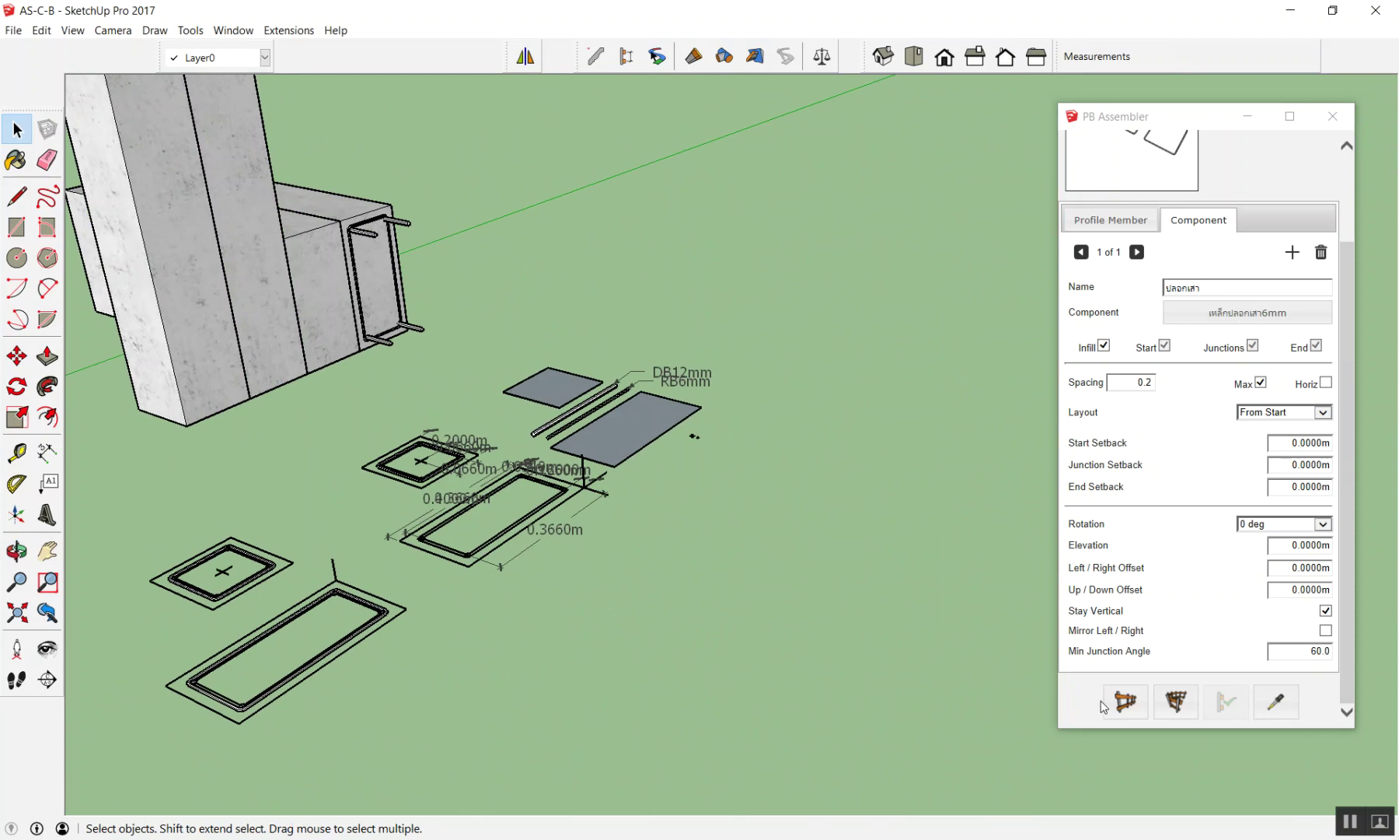
Step: Place a 1 m vertical column of ปลอกเสา ties from a start point
click(1126, 702)
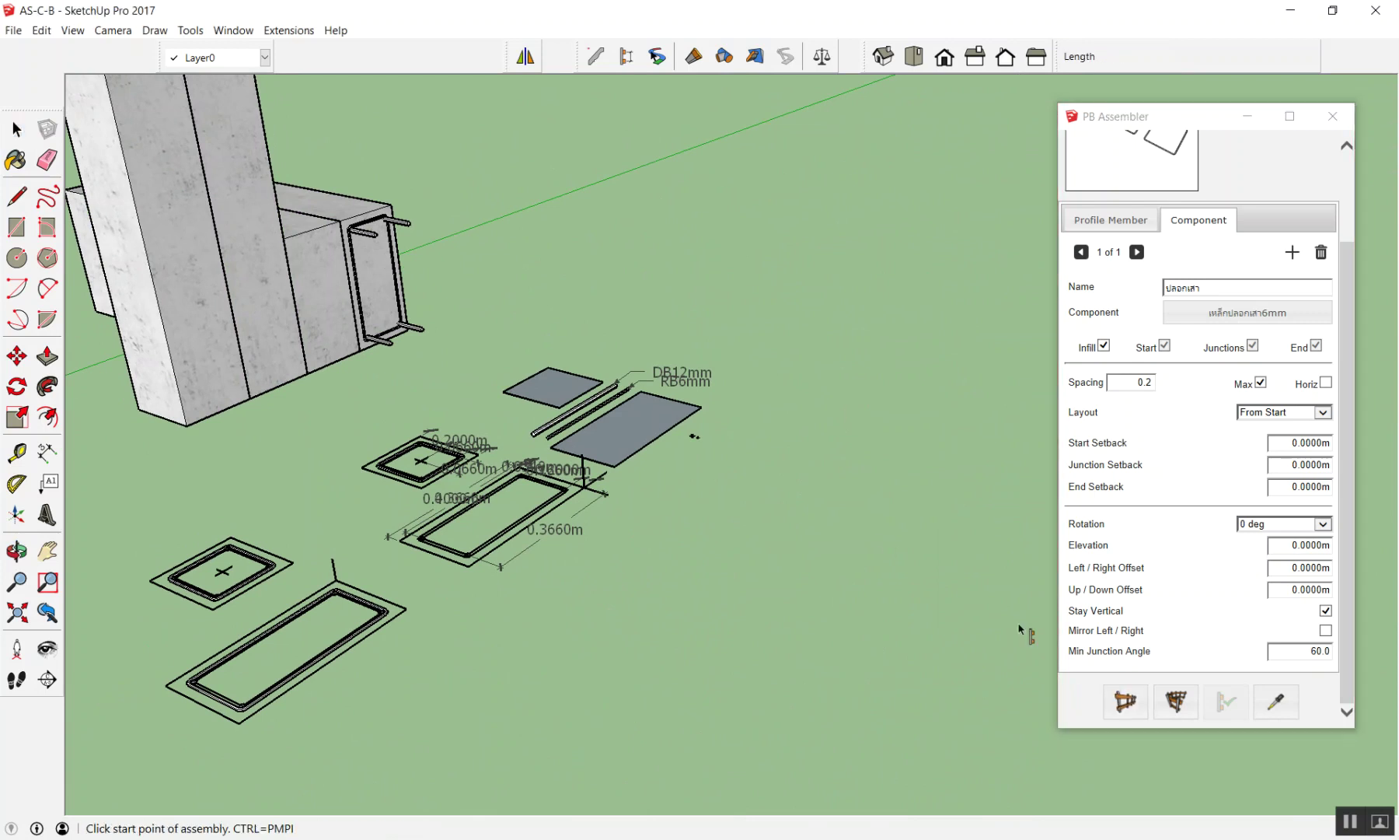
click(761, 332)
text(1)
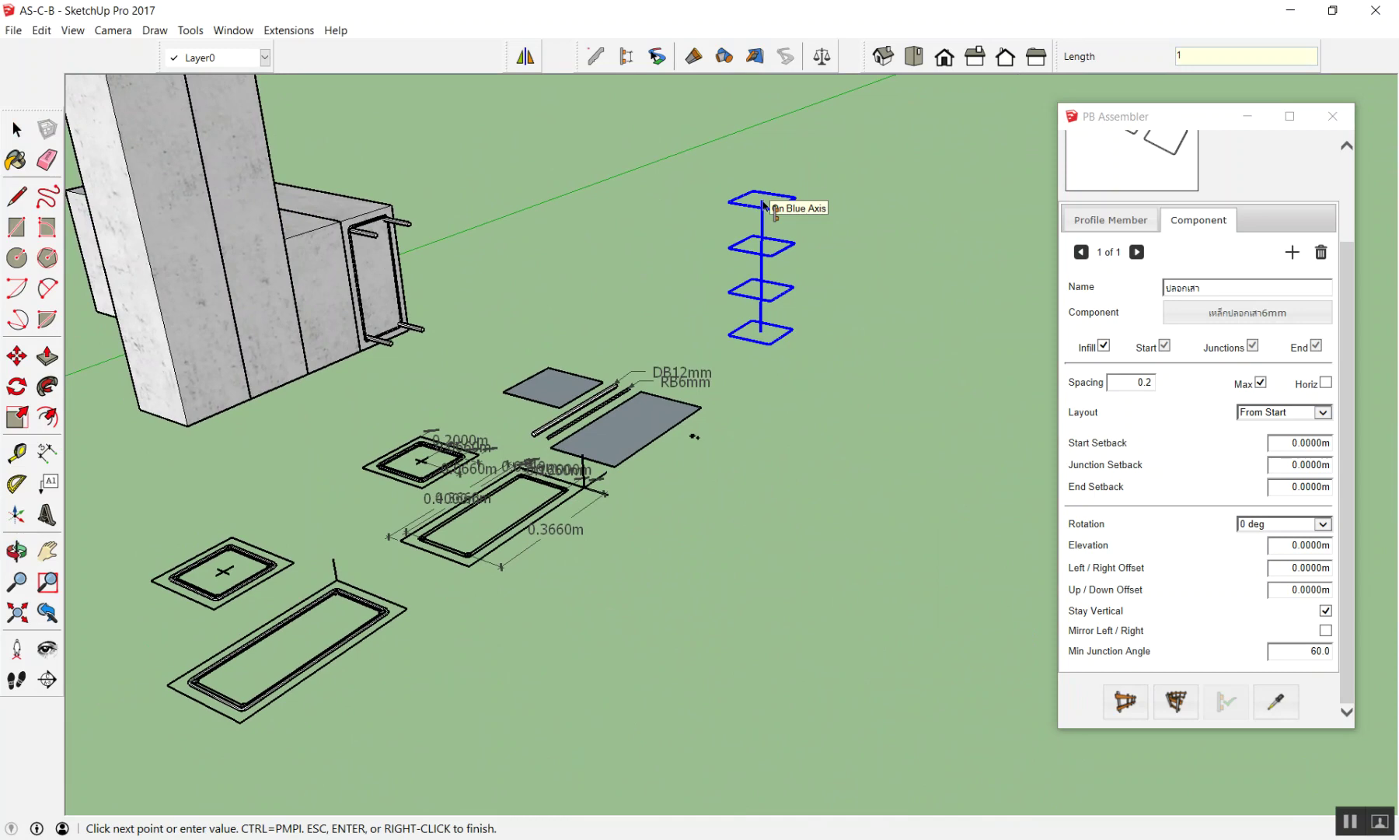
key(Return)
mouse_move(765, 210)
middle_down()
mouse_move(782, 237)
mouse_move(780, 367)
mouse_move(810, 79)
middle_up()
scroll(786, 200, up, 2)
scroll(766, 229, up, 2)
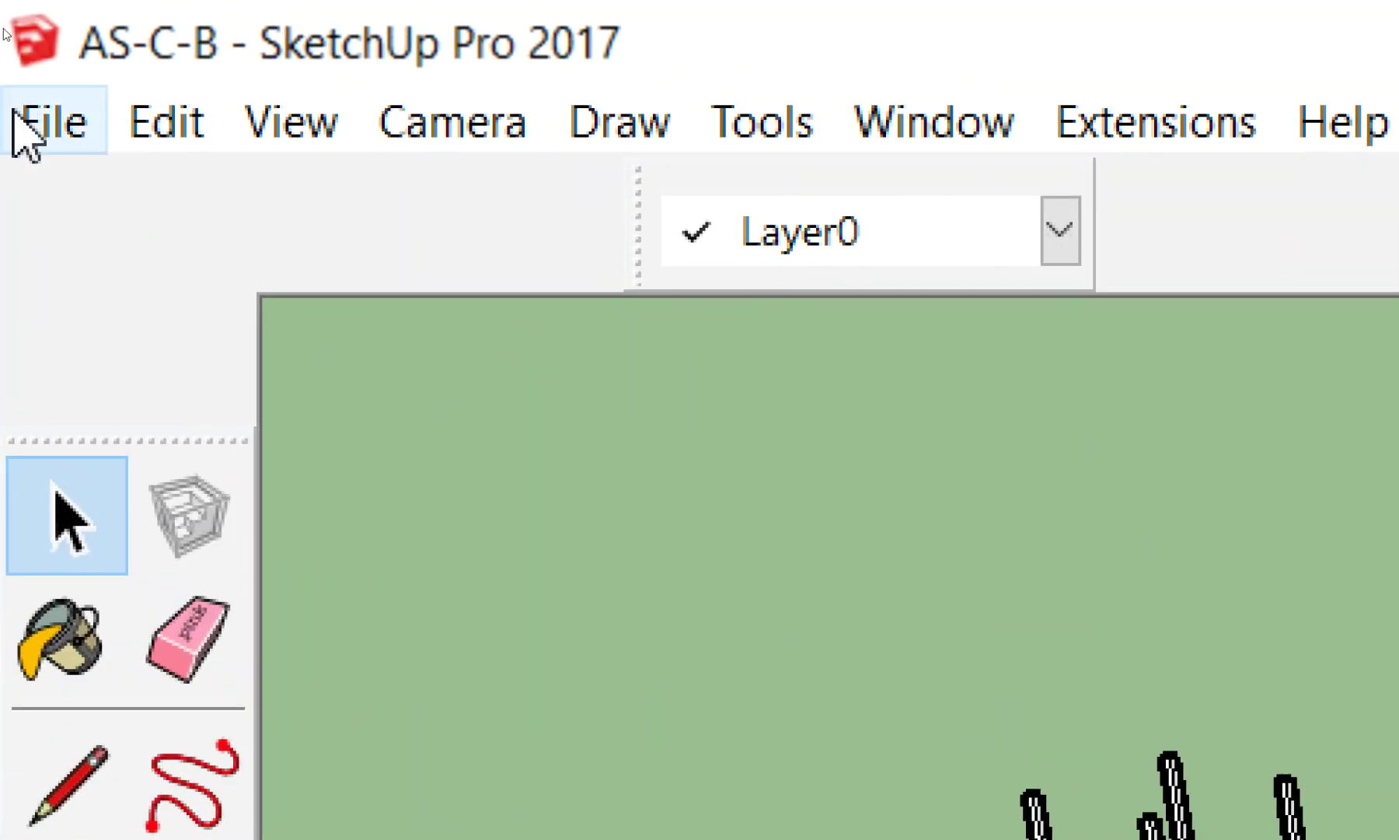
Step: Save the AS-C-B model via File > Save
click(23, 121)
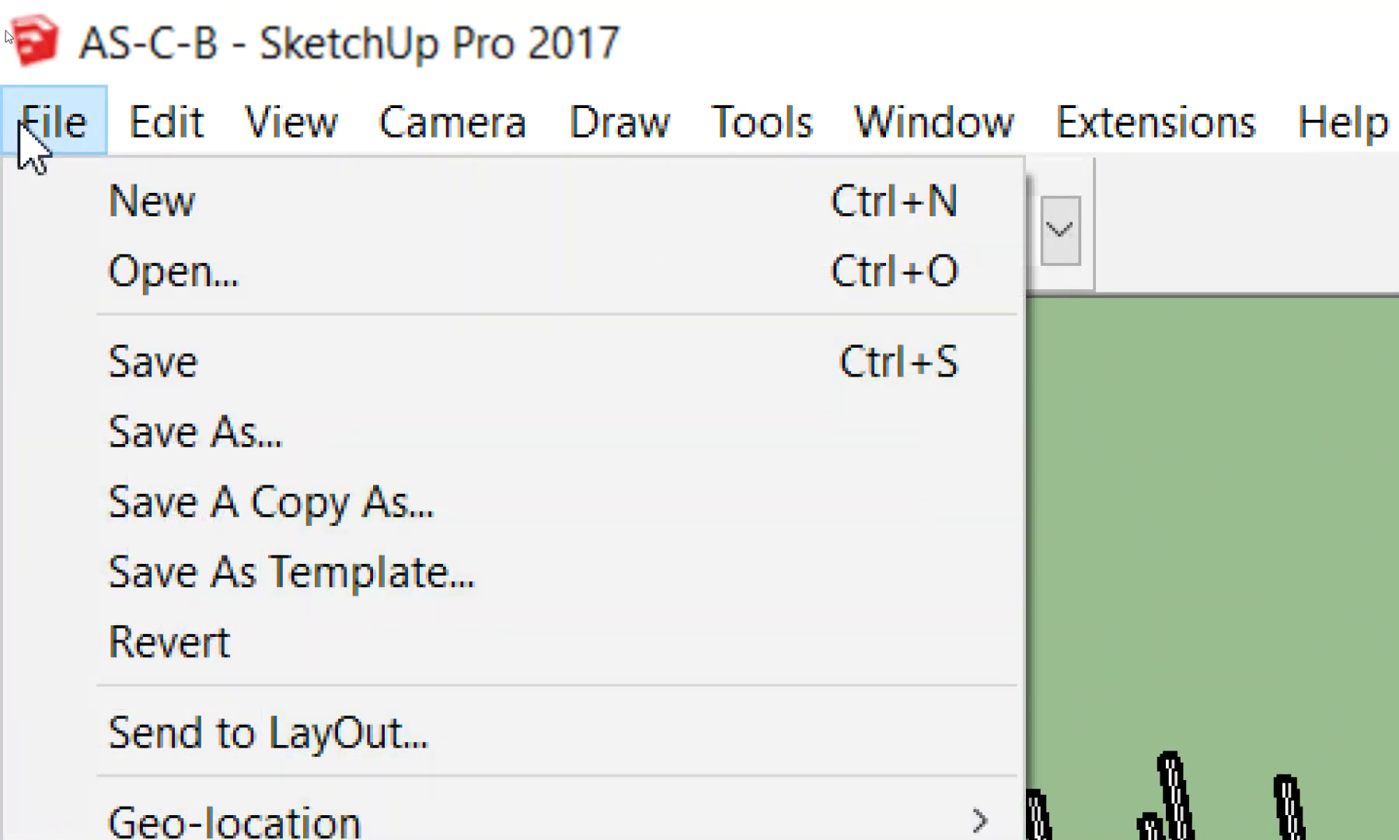
click(131, 363)
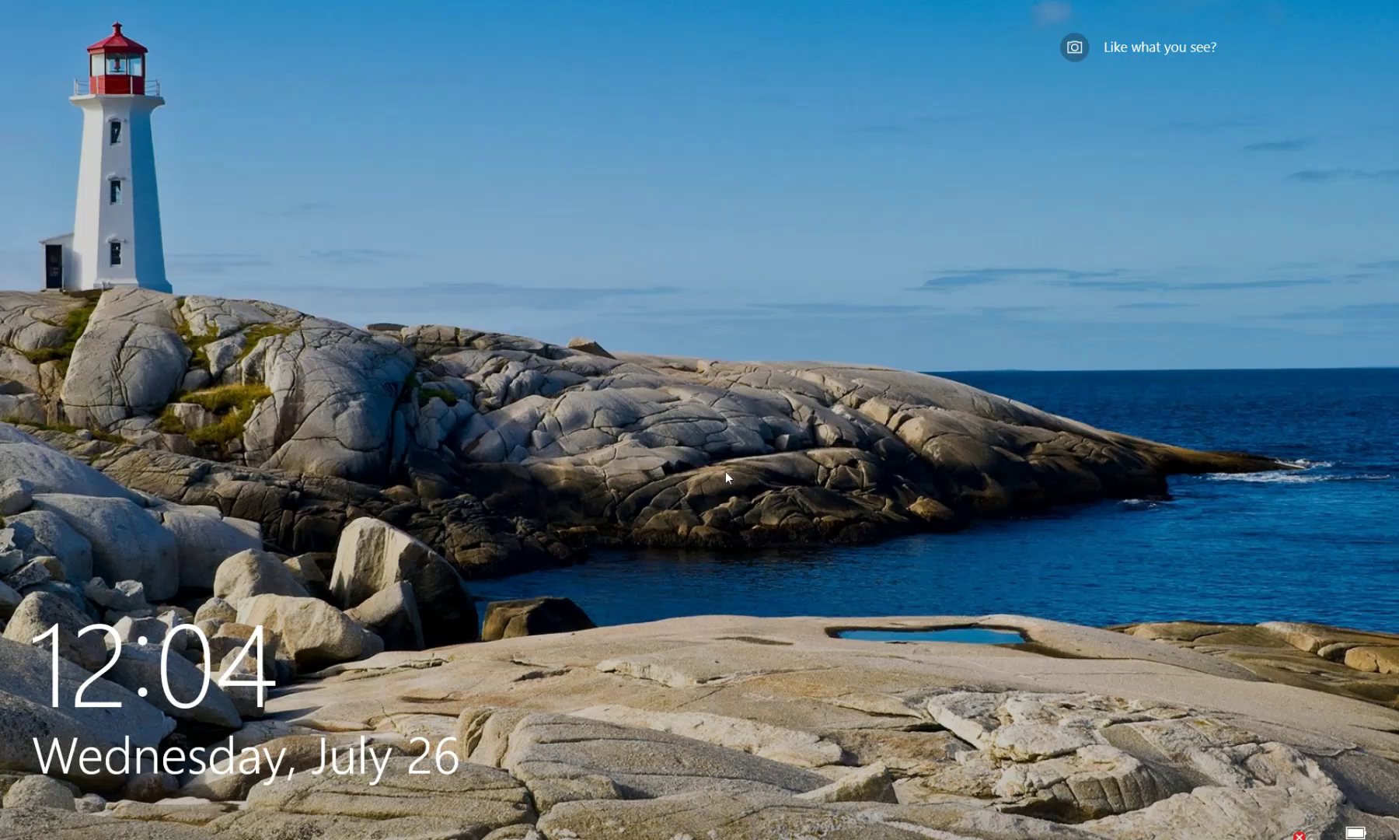
Step: Swipe the lock screen's clock and date away
drag(745, 610, 746, 15)
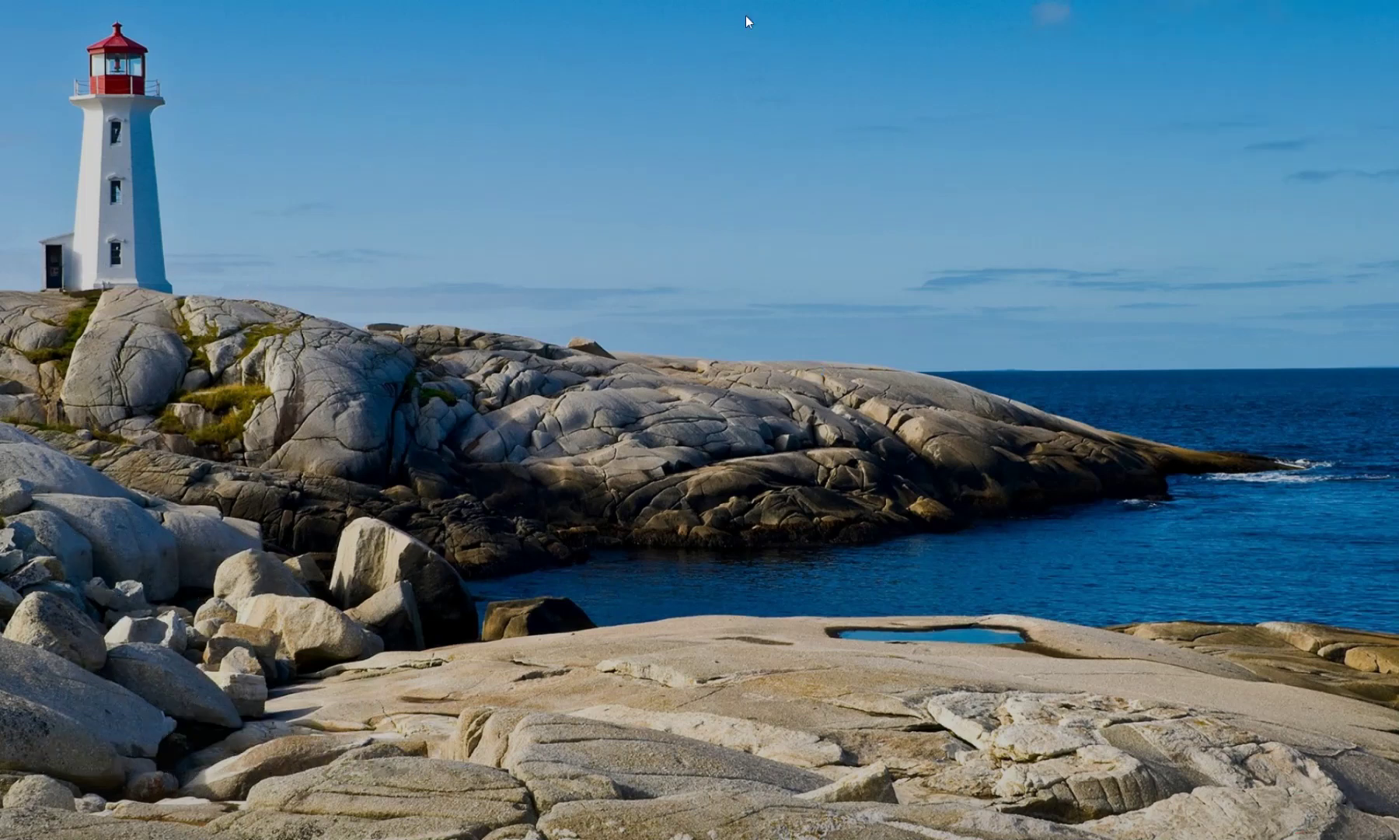